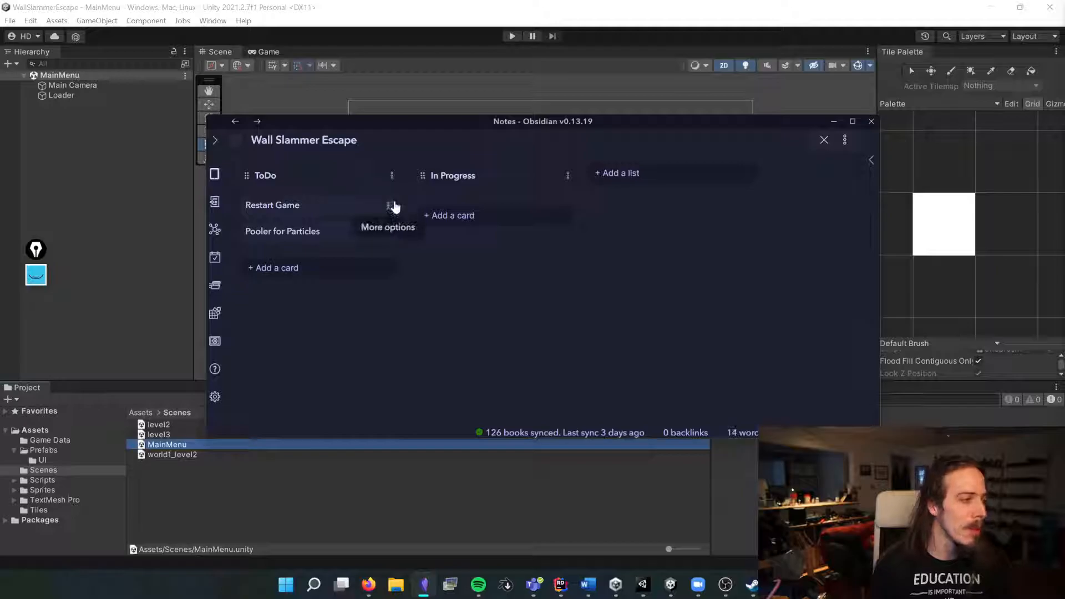
Step: Delete the "Restart Game" and "Pooler for Particles" cards from the ToDo list
left_click(424, 307)
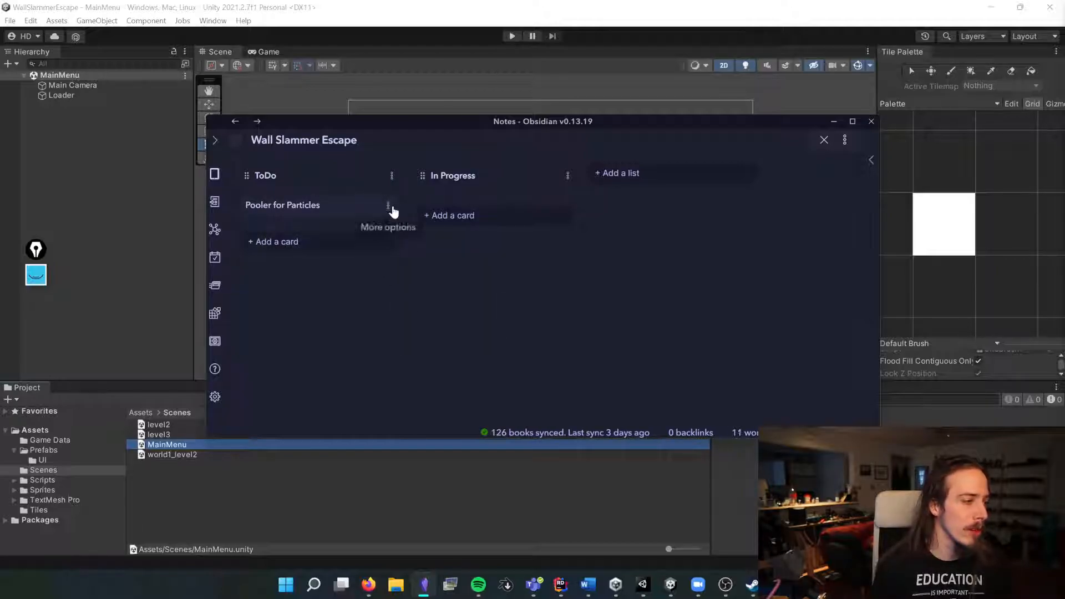
left_click(391, 207)
left_click(431, 307)
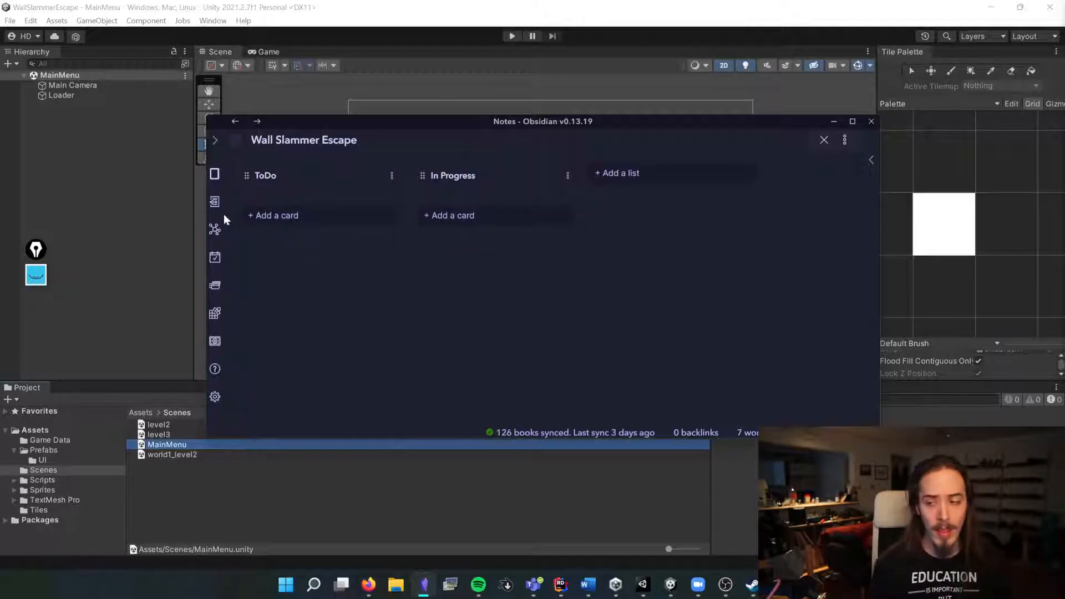
Step: Add "Player Animations" and "Make custom sprites" cards to the ToDo list
left_click(294, 218)
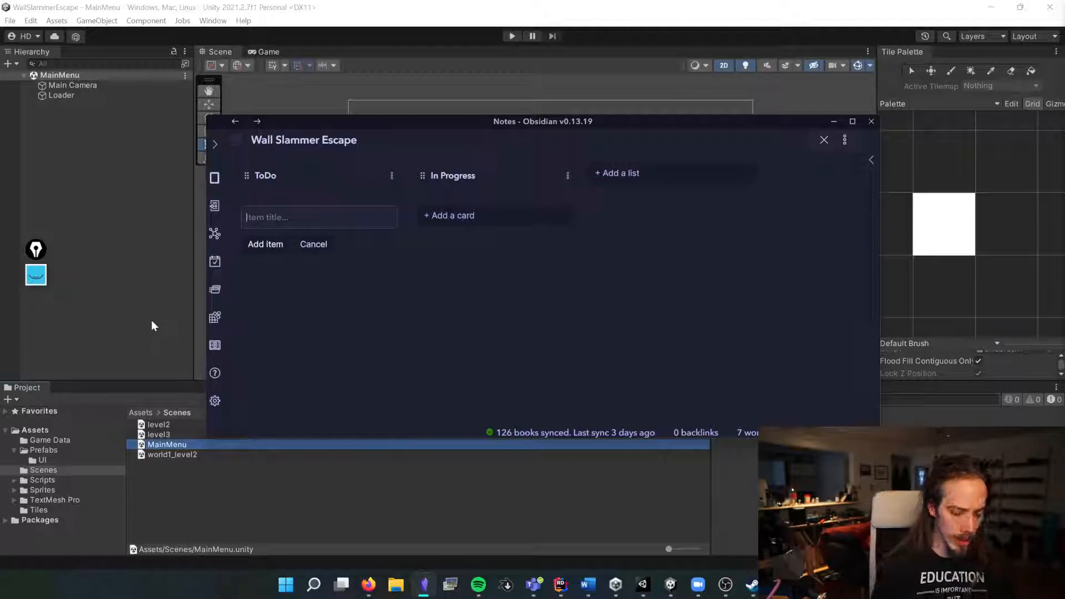
type("Player Animatiosn")
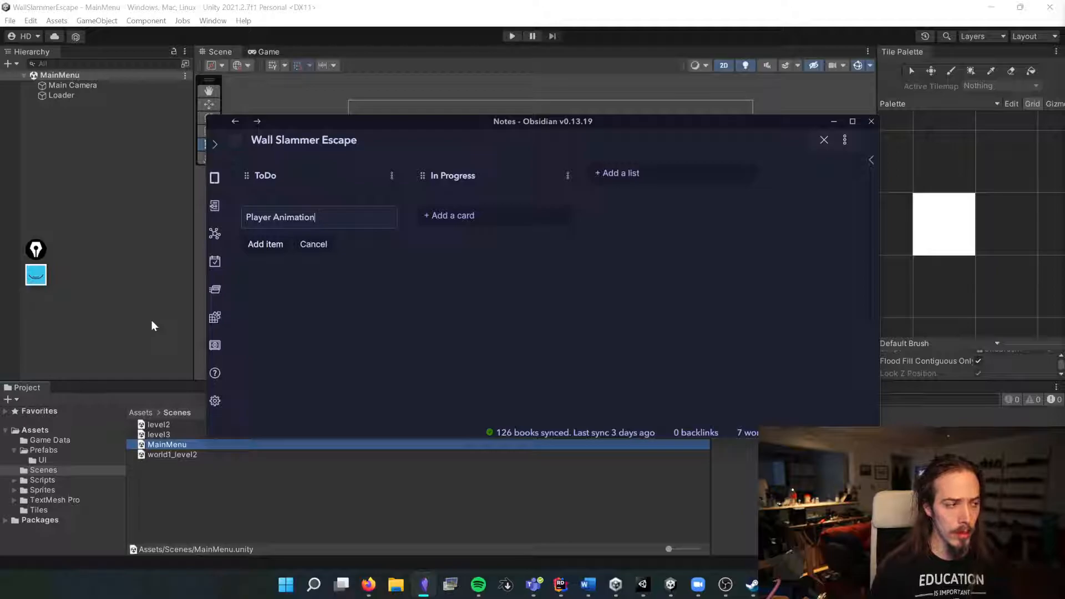
key("Return")
type("Make custom")
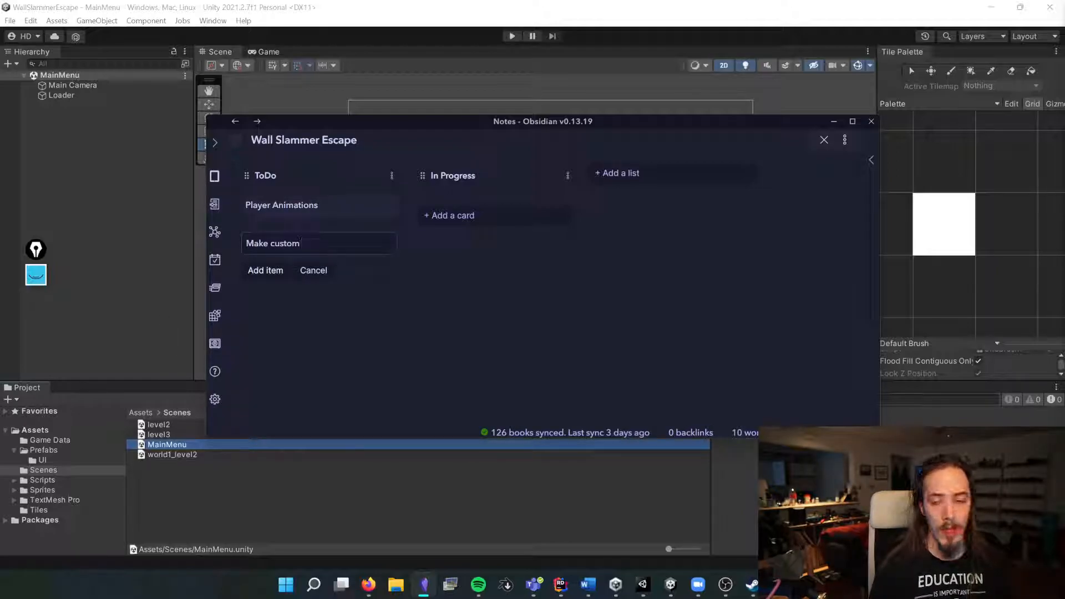
type(" sprites")
key("Return")
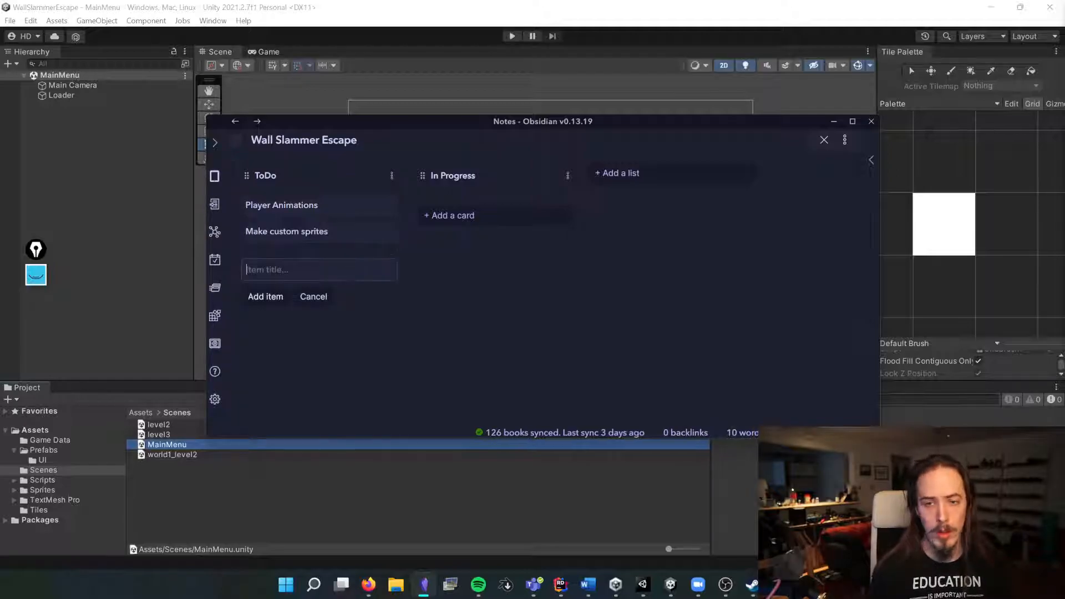
Step: Add "Replace Wall Graphics" and "Camera Follow" cards to the ToDo list
type("Replace Wall Graphics")
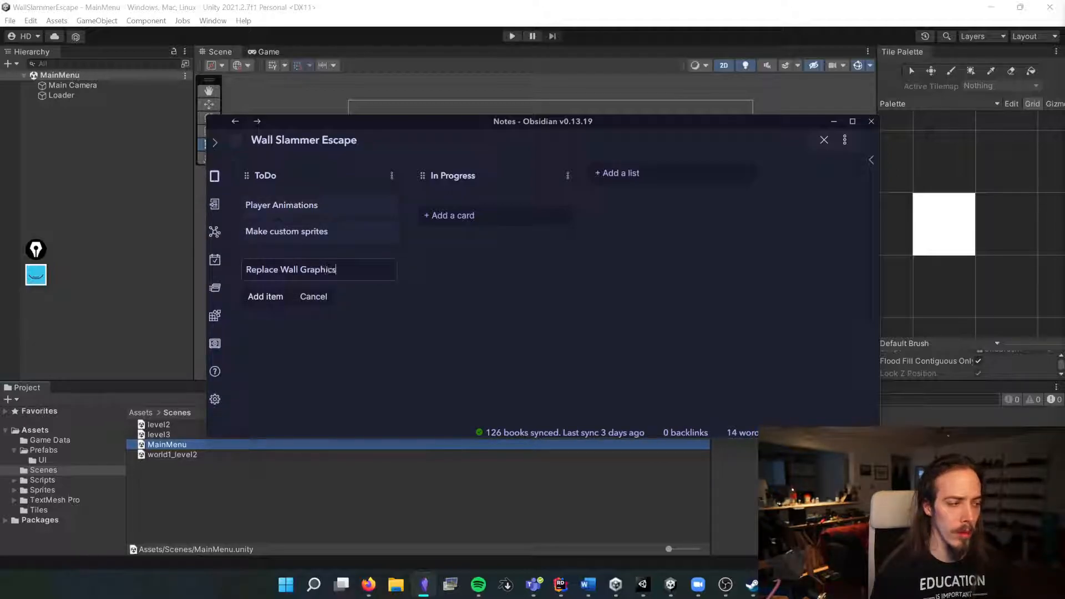
key("Return")
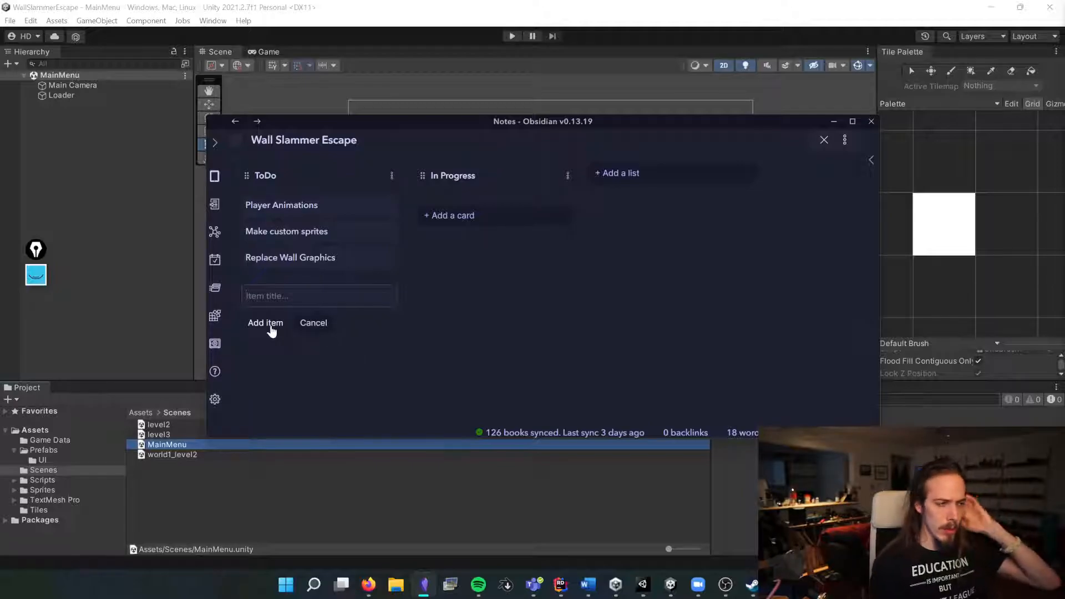
type("C")
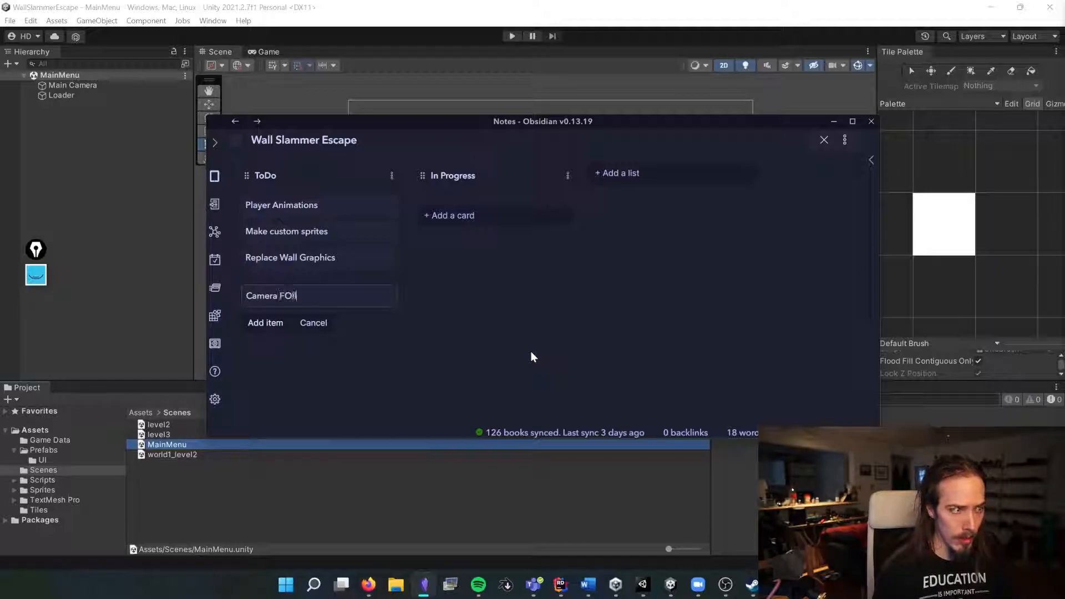
type("amera Follow")
key("Return")
Step: Add a "Camera Shake" card to the ToDo list and close the new-card entry
type("Camera Shake")
key("BackSpace")
type("ke")
key("Return")
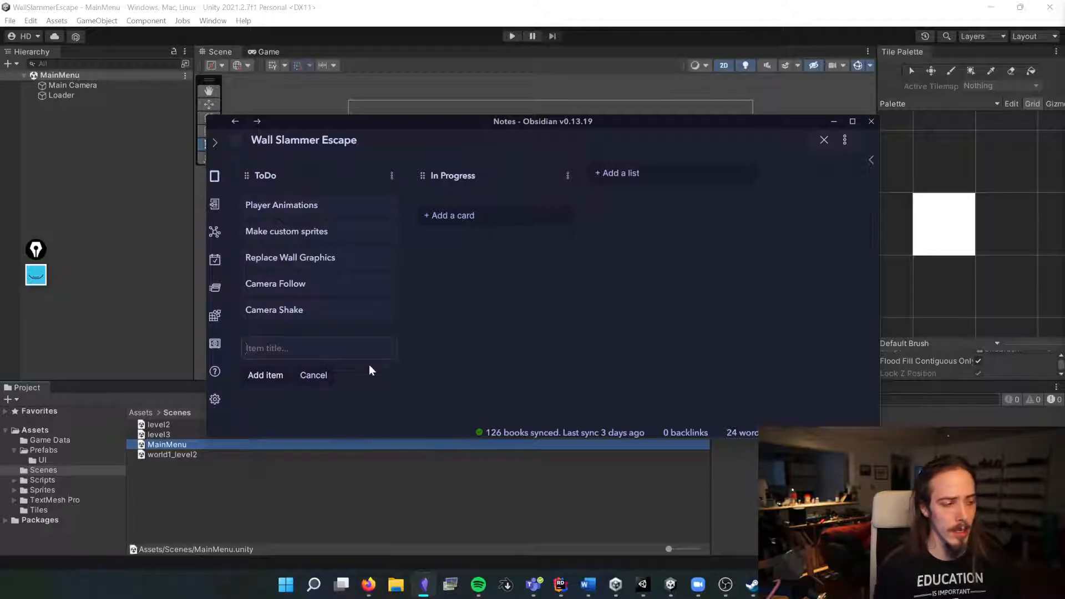
key("Escape")
Step: Move the "Make custom sprites" and "Replace Wall Graphics" cards into In Progress, then minimize the notes window
left_click_drag(398, 119, 413, 54)
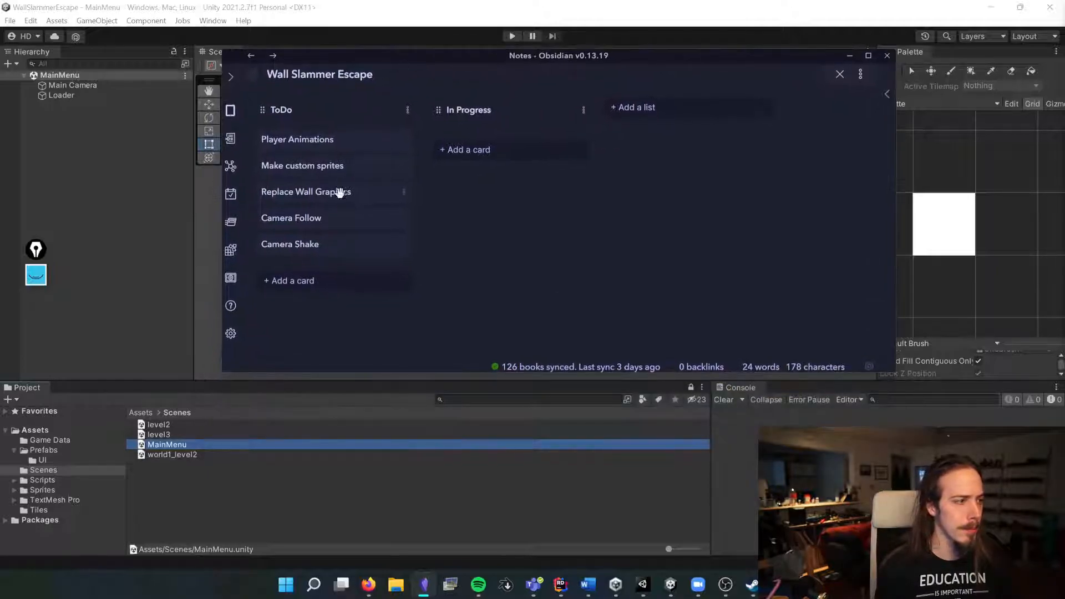
left_click(293, 281)
left_click(553, 302)
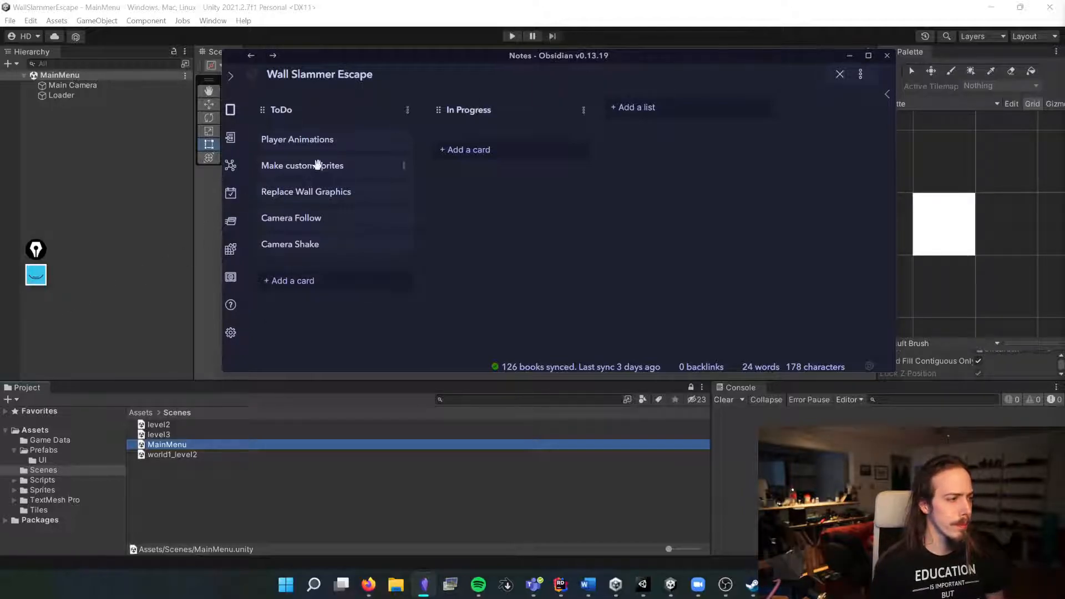
left_click_drag(314, 166, 477, 165)
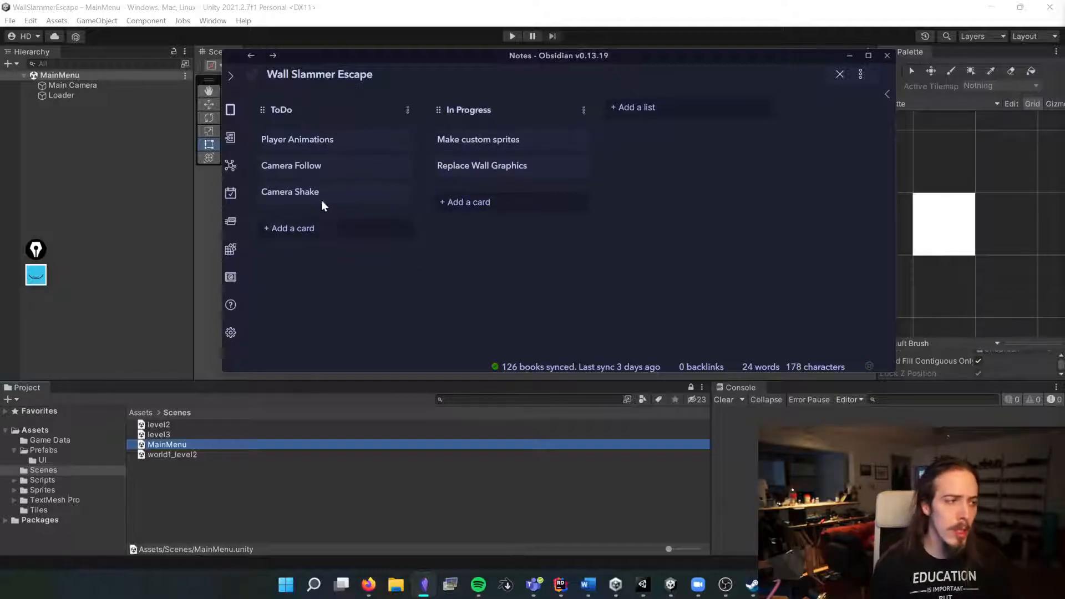
left_click(849, 56)
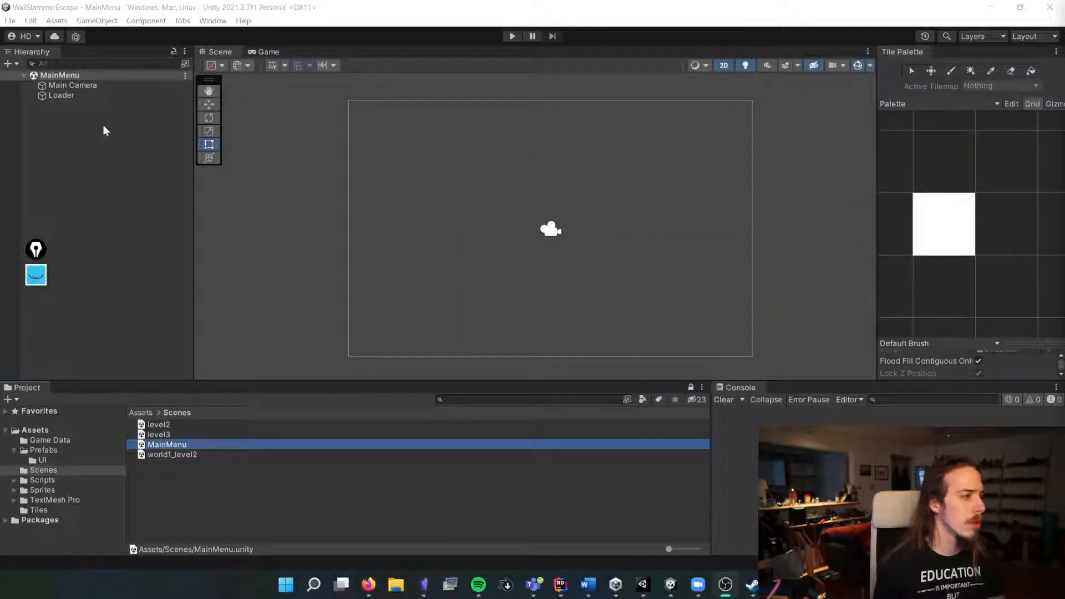
Step: Open the world1_level2 scene and delete the level2 and level3 scenes
double_click(168, 454)
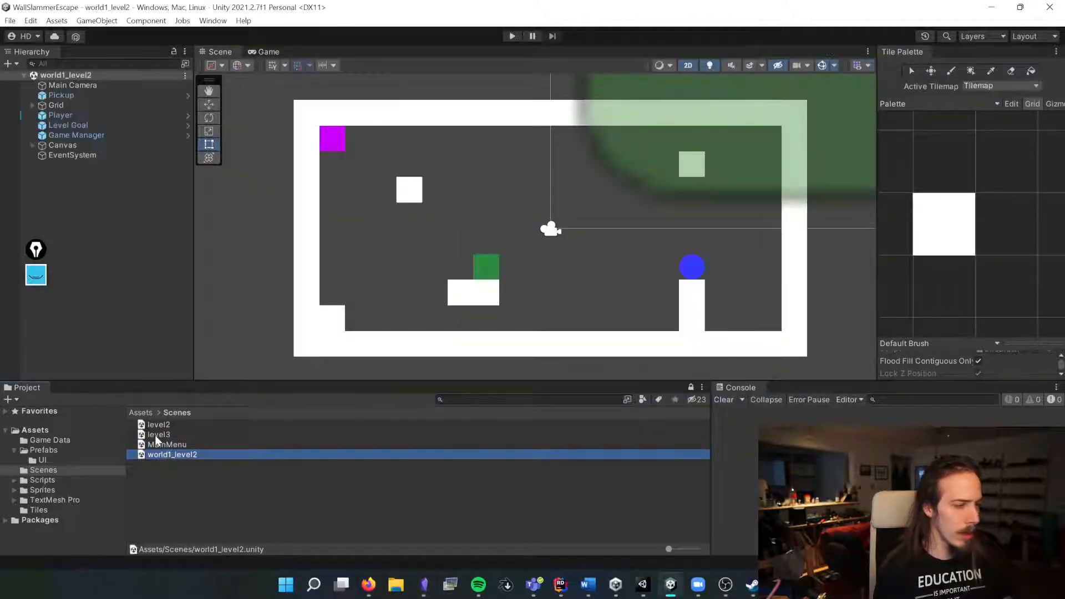
left_click(154, 434)
left_click(158, 425, "shift")
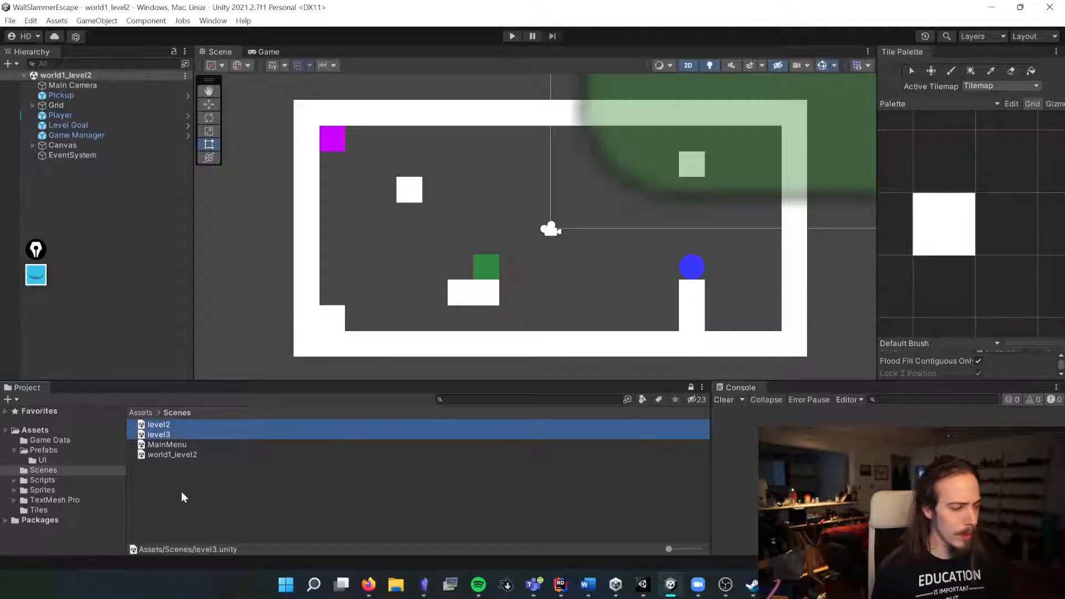
key("Delete")
left_click(566, 313)
Step: Rename the world1_level2 scene to testingLevel and reload the open scene
left_click(160, 435)
key("F2")
type("te")
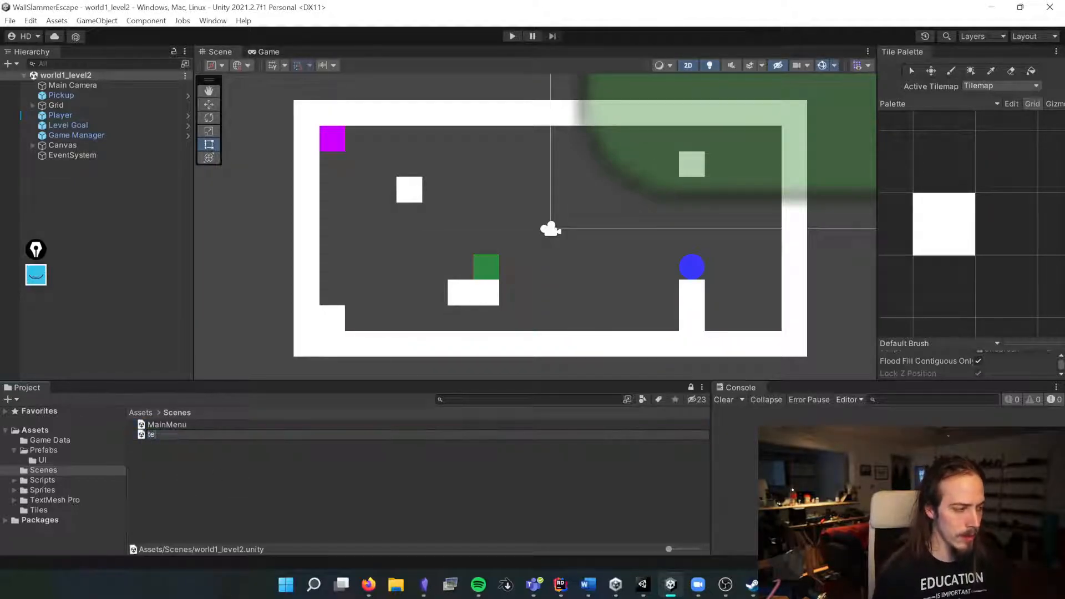
key("Return")
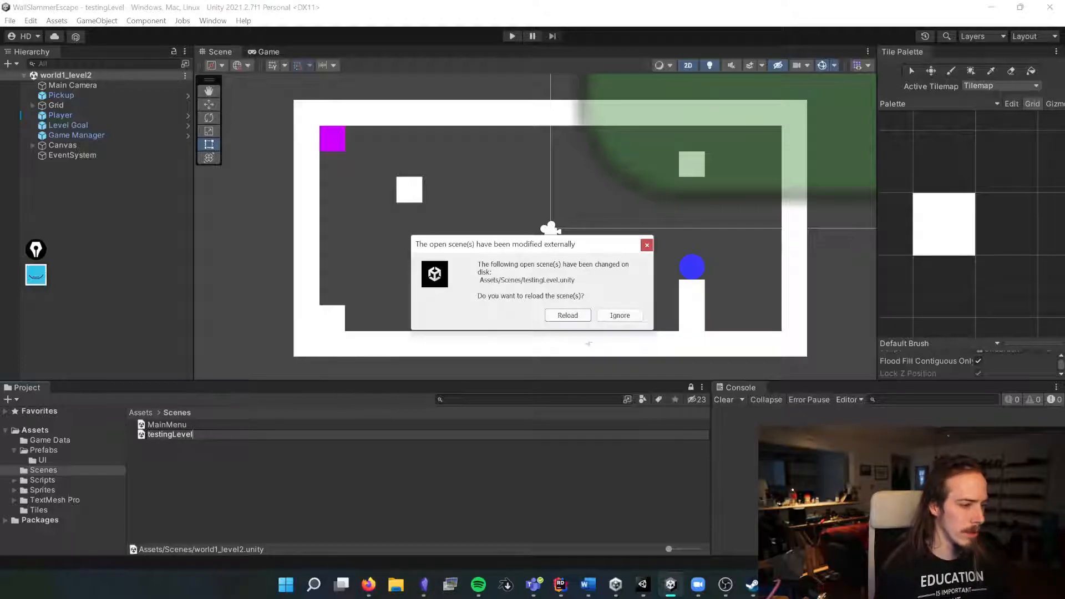
left_click(566, 315)
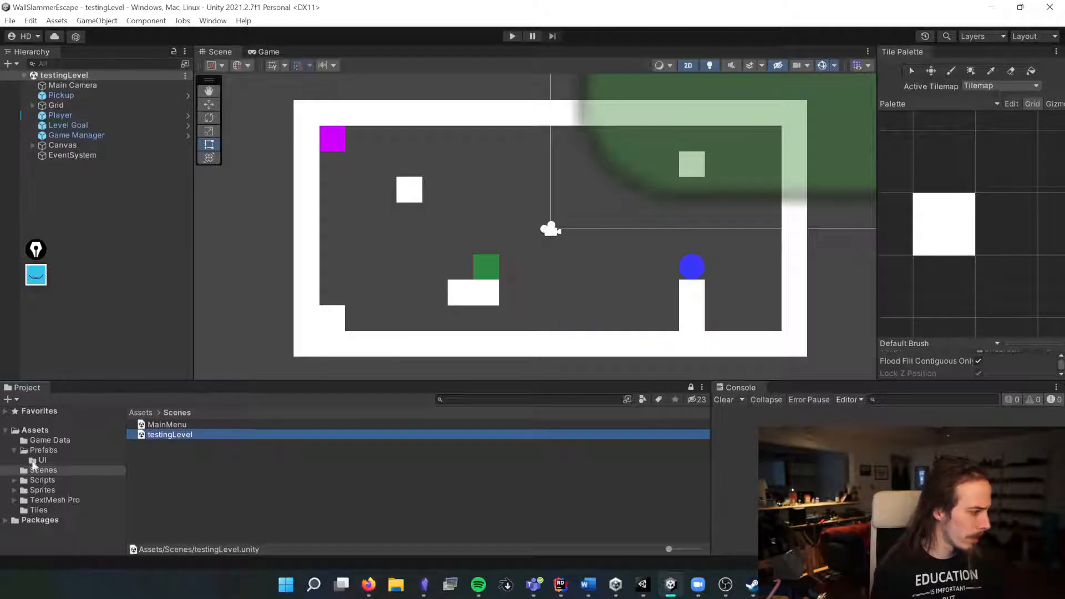
Step: Select the Level List asset in Game Data and dock an Inspector panel beside the Tile Palette
left_click(49, 440)
left_click(161, 424)
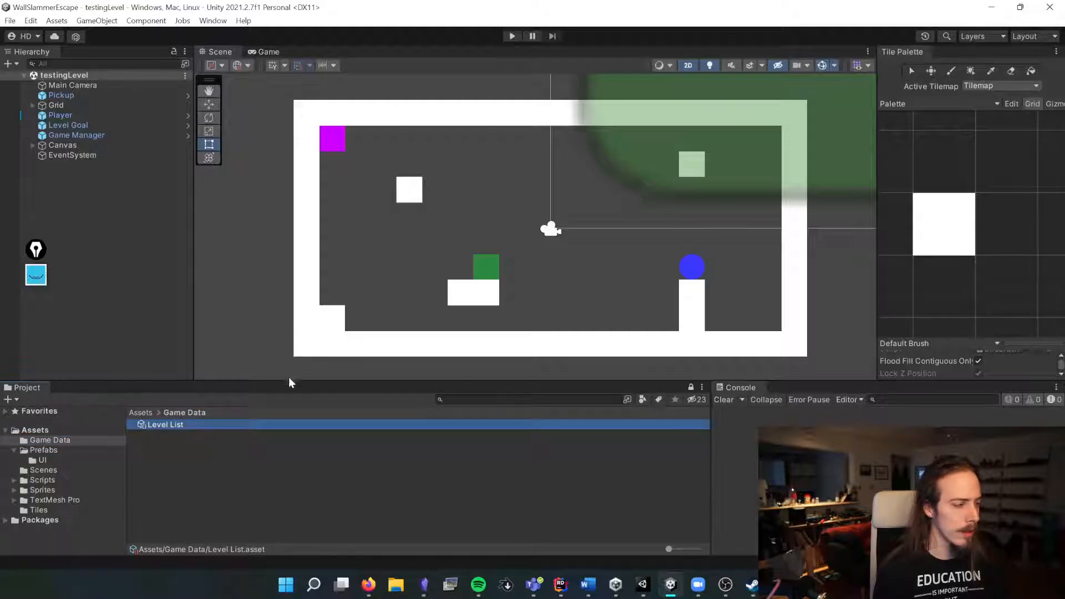
left_click(216, 22)
mouse_move(244, 251)
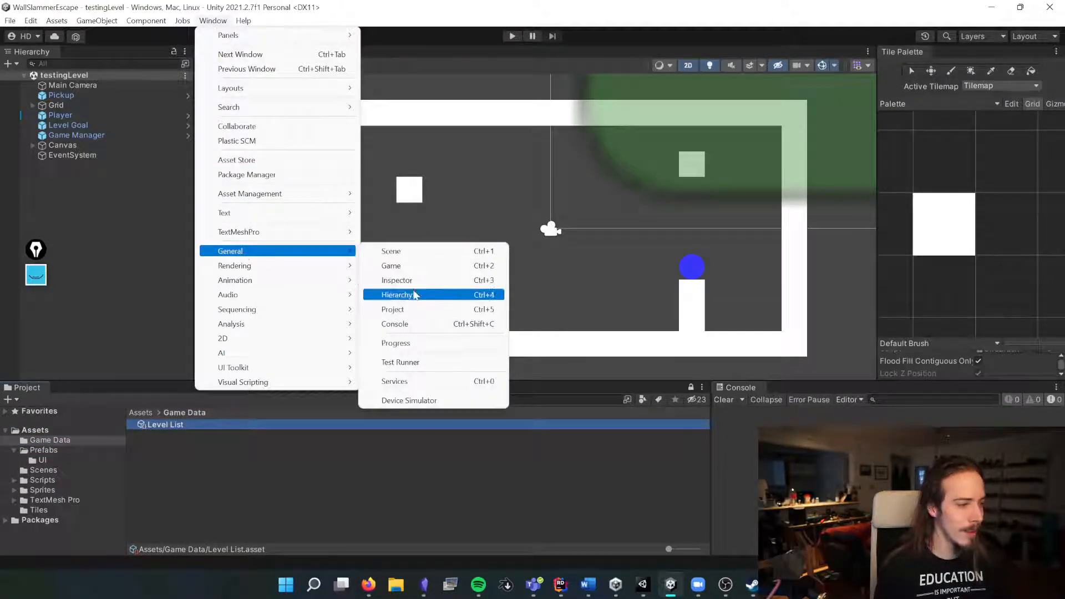
left_click(413, 280)
left_click_drag(512, 141, 896, 52)
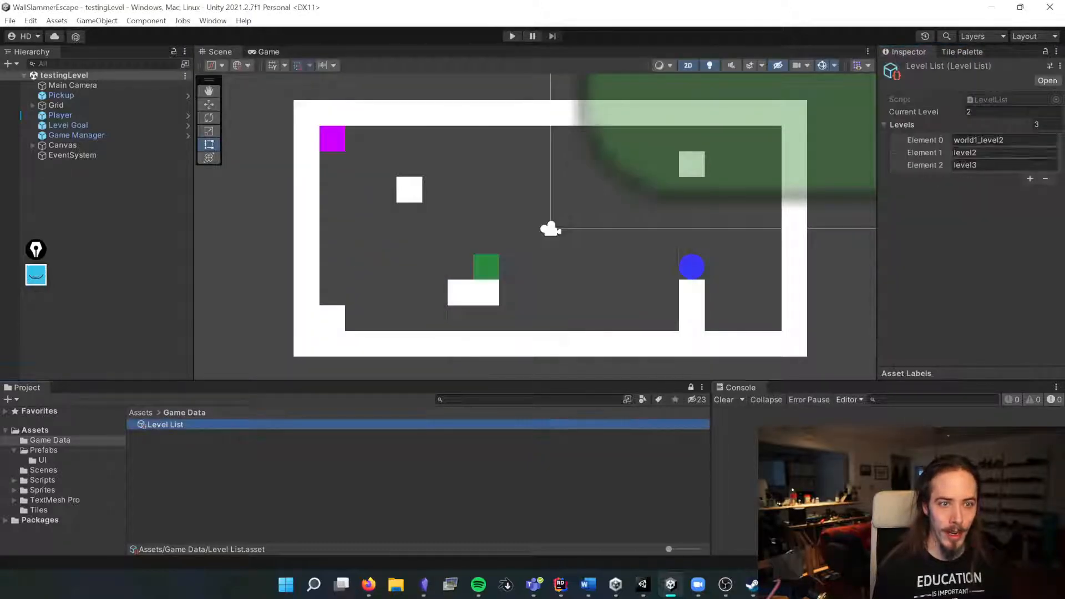
Step: Remove two entries from Level List's Levels and set the remaining element to testingLevel
left_click(930, 156)
left_click(1046, 180)
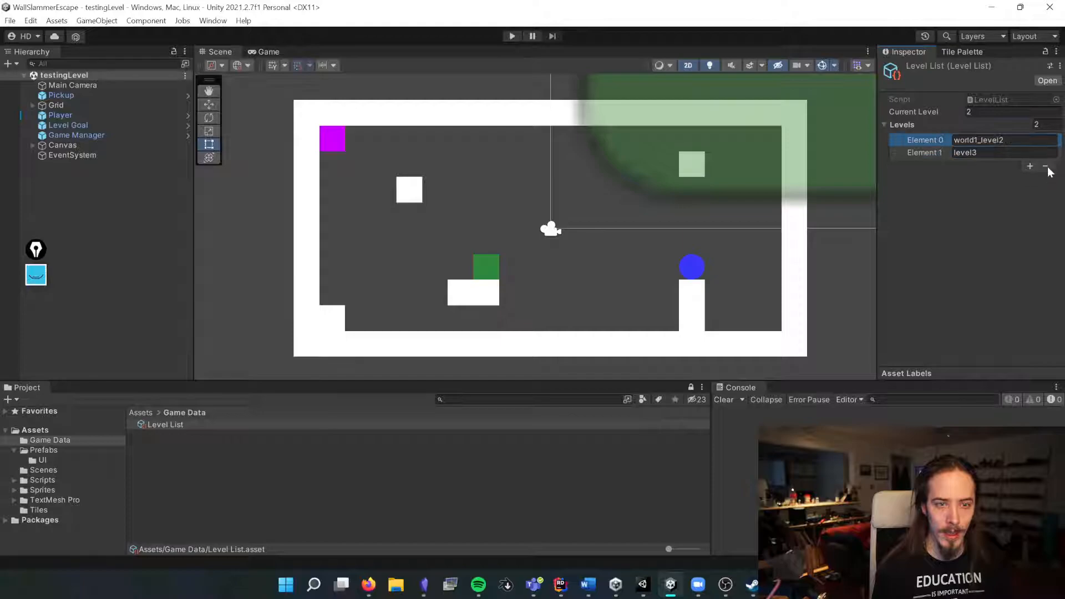
left_click(1046, 168)
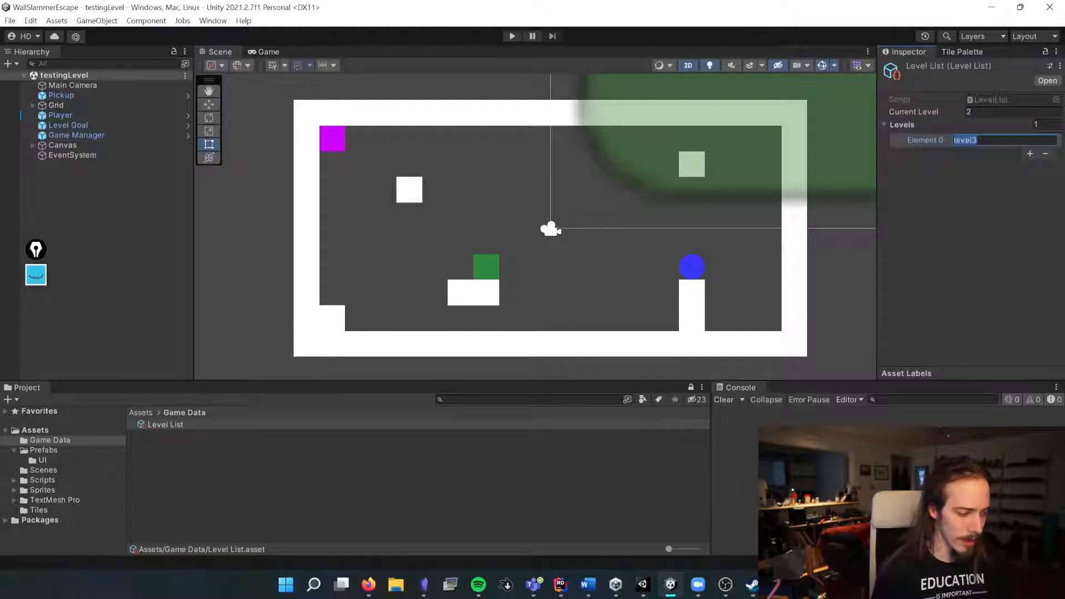
type("testingL")
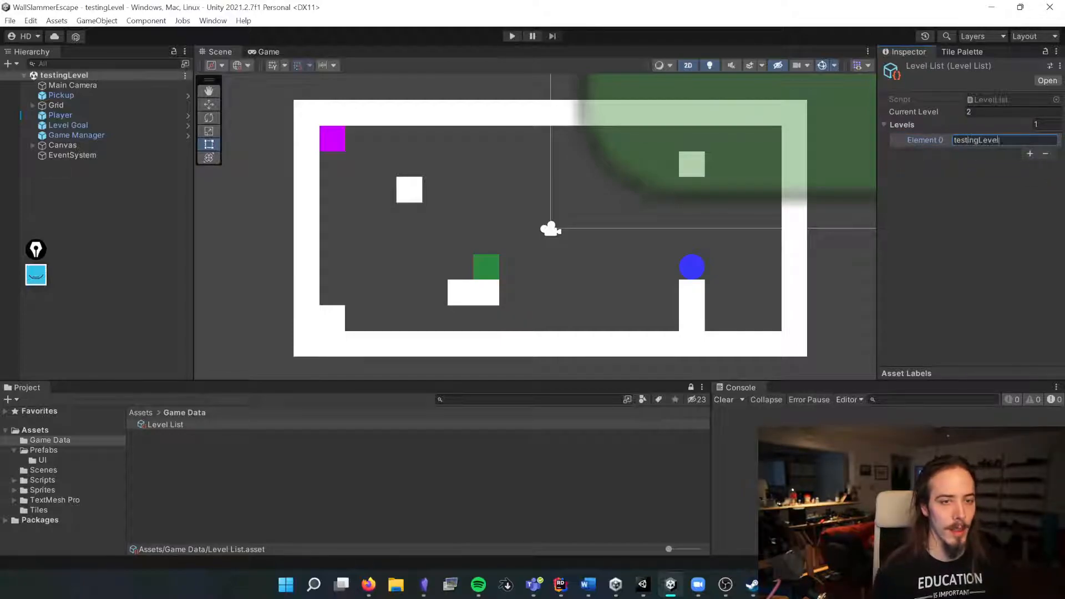
left_click(963, 222)
left_click(903, 125)
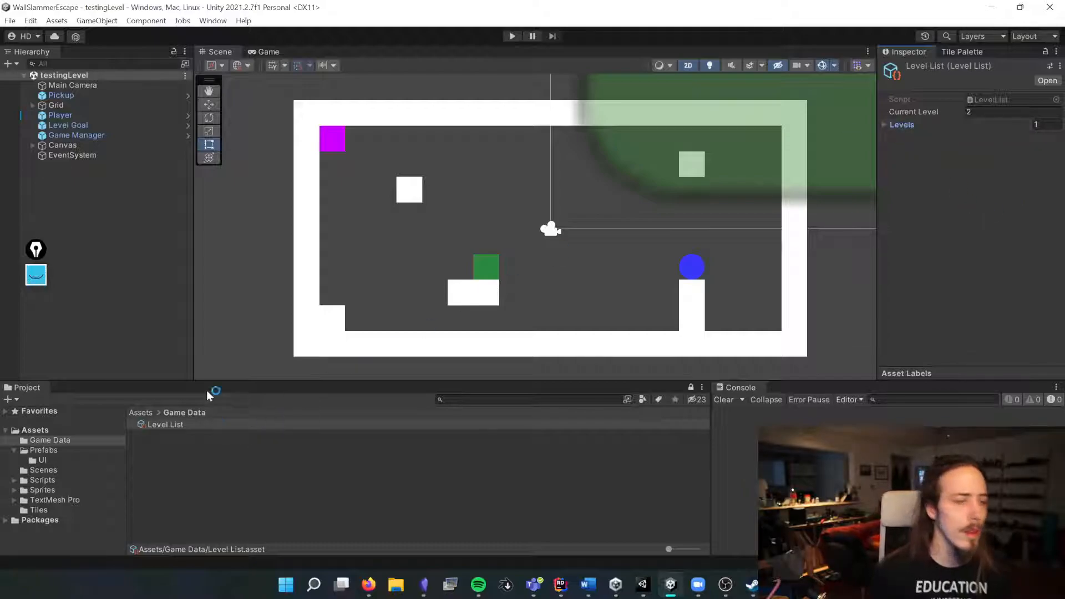
Step: Switch to Aseprite with the wall sprite open
left_click(151, 340)
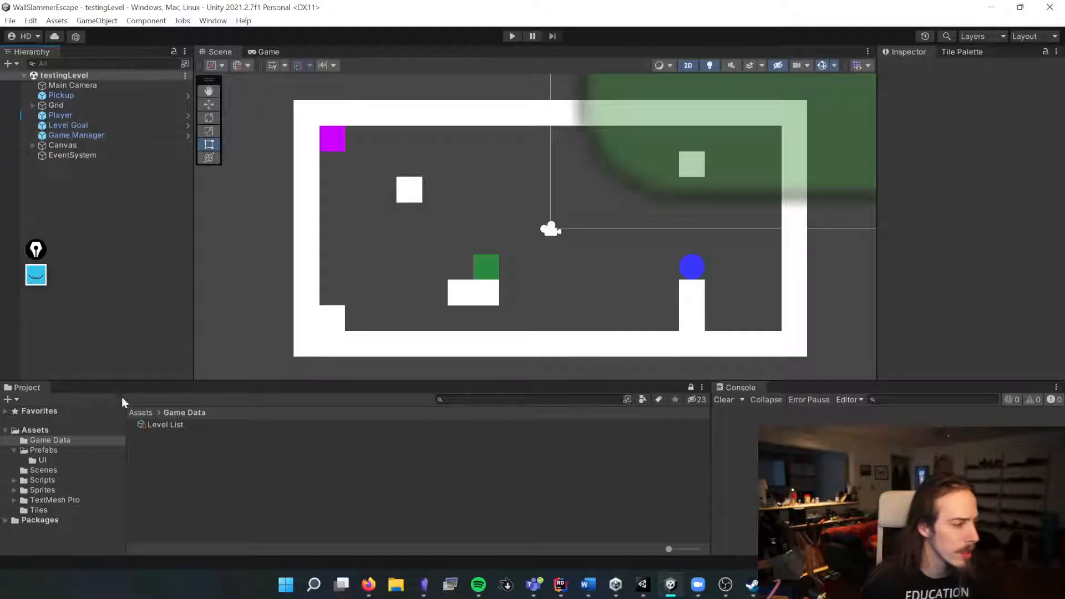
left_click(143, 412)
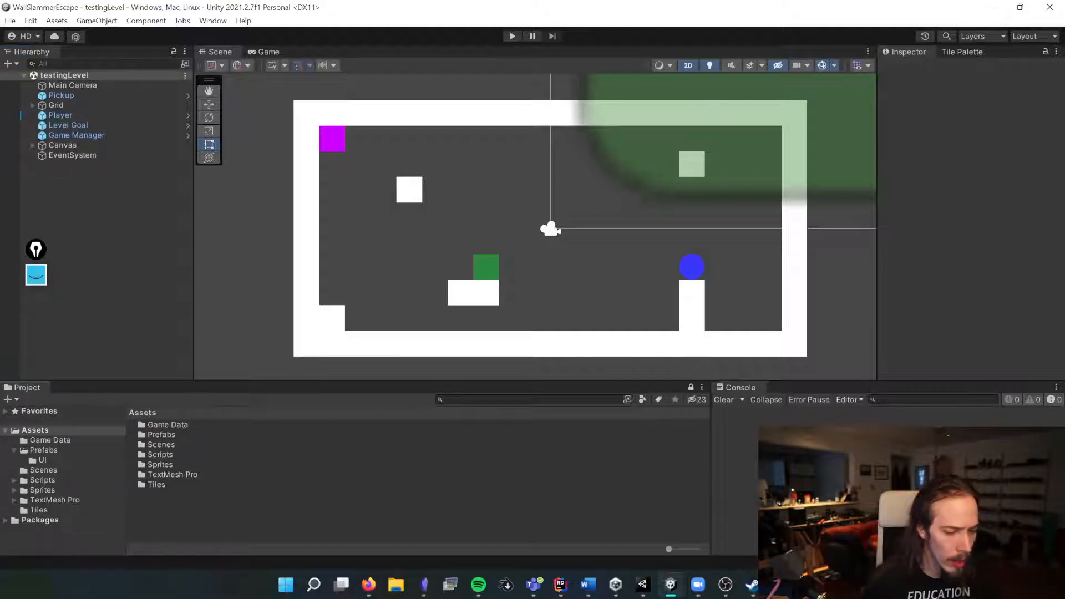
key("alt+Tab")
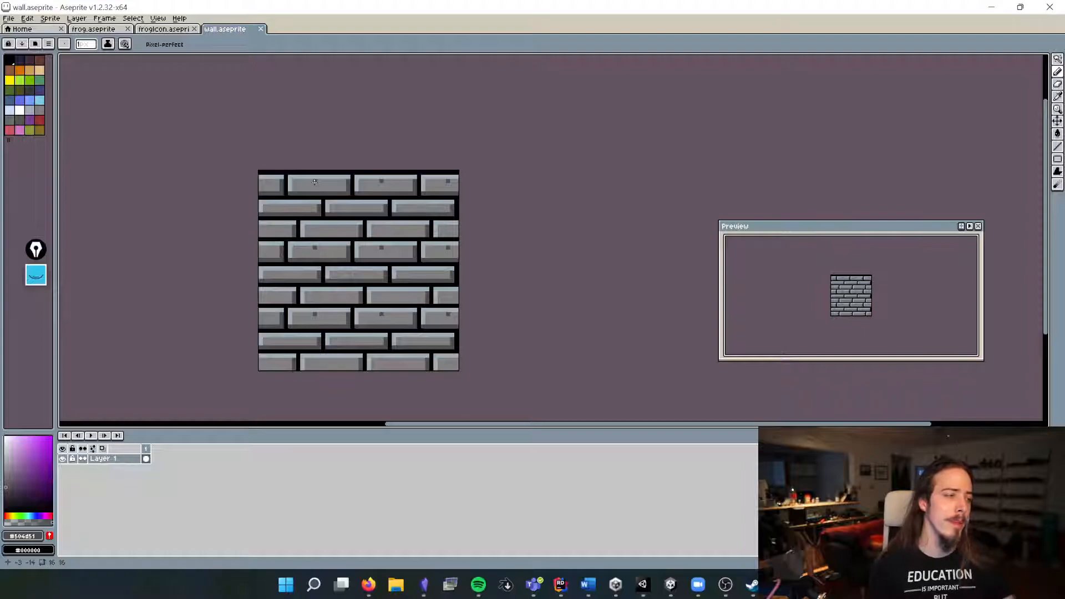
Step: Draw a pixel on a brick of the wall sprite and undo it
left_click(339, 210)
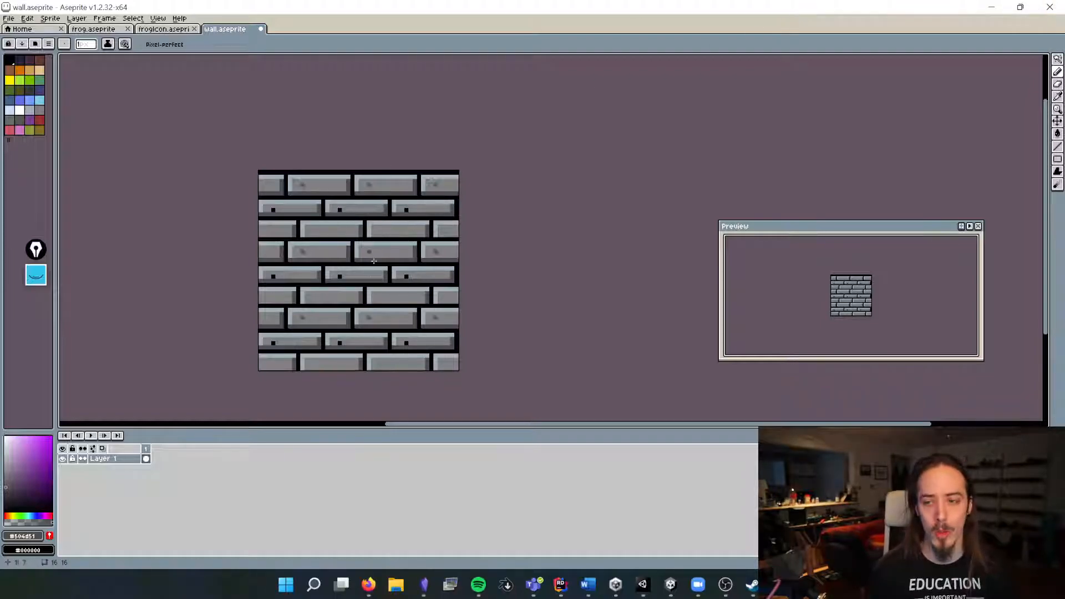
left_click(158, 18)
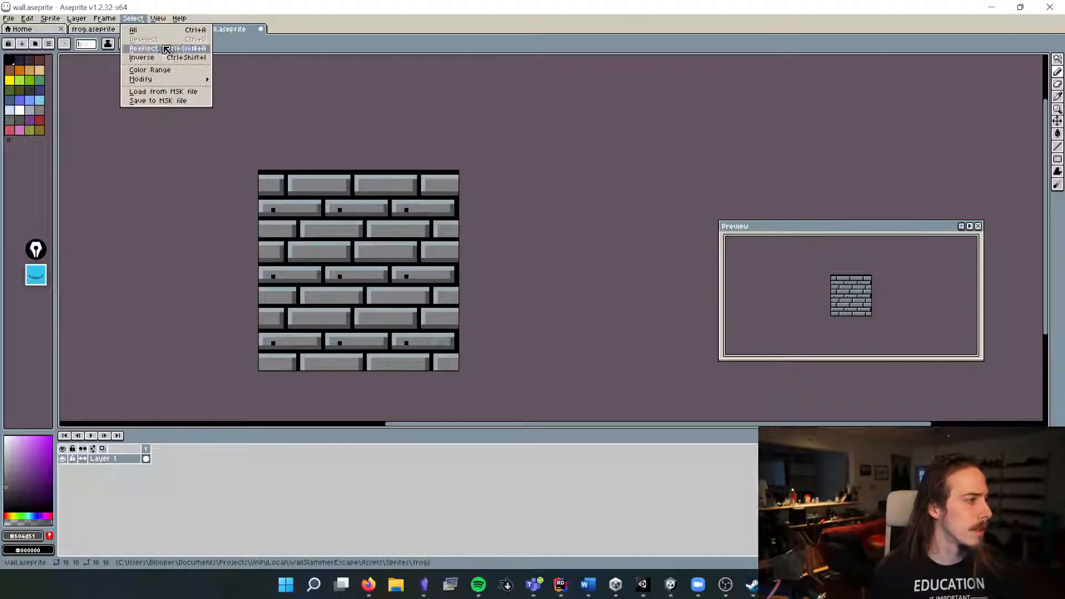
mouse_move(191, 73)
left_click(277, 72)
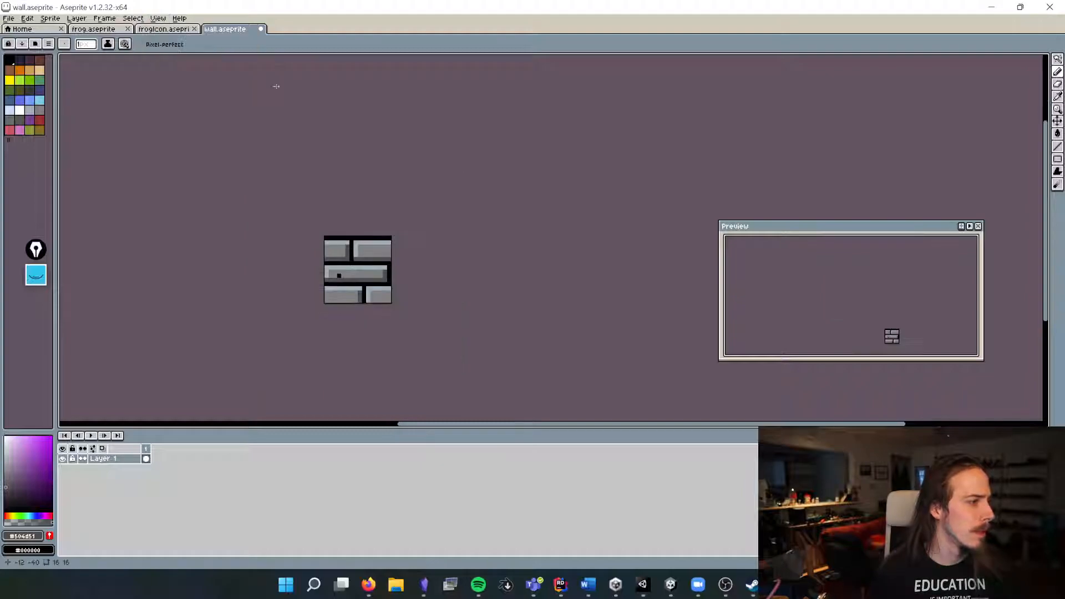
key("ctrl+z")
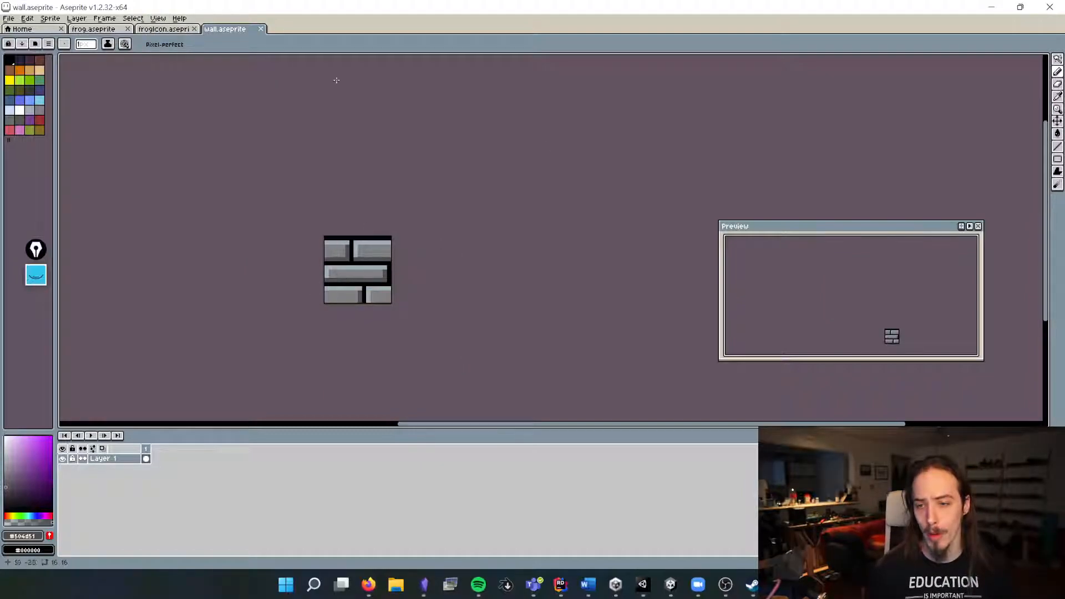
Step: Restore the tiled view of the wall sprite
left_click(158, 18)
mouse_move(172, 72)
left_click(283, 82)
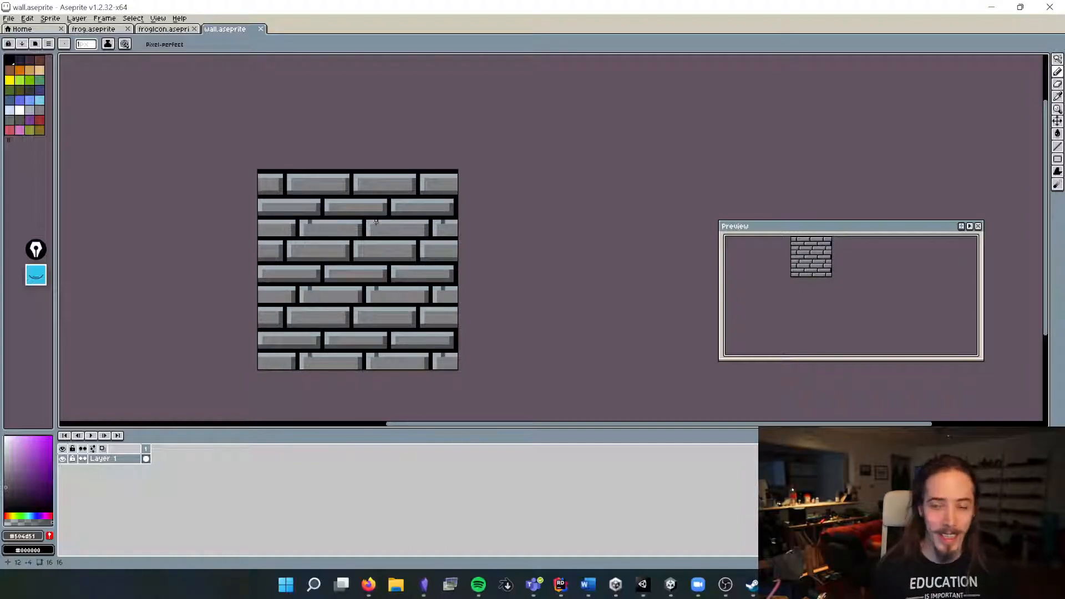
Step: Open the frog sprite and select its first frame cel in the timeline
left_click(93, 29)
left_click(145, 458)
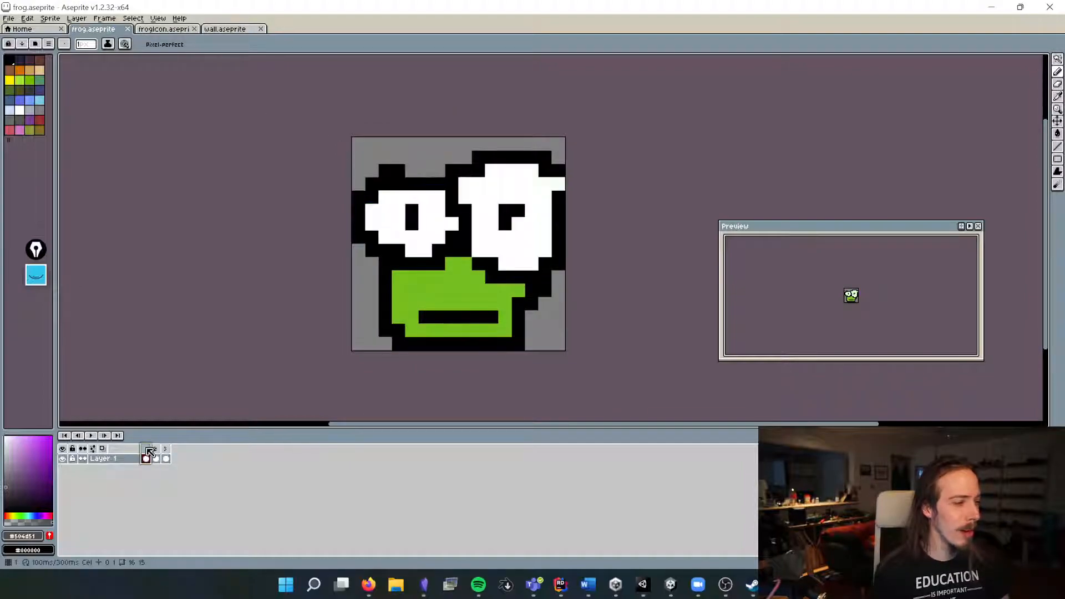
Step: Step through the frog animation's three frames in the timeline to compare them
left_click(155, 449)
left_click(166, 451)
left_click(147, 450)
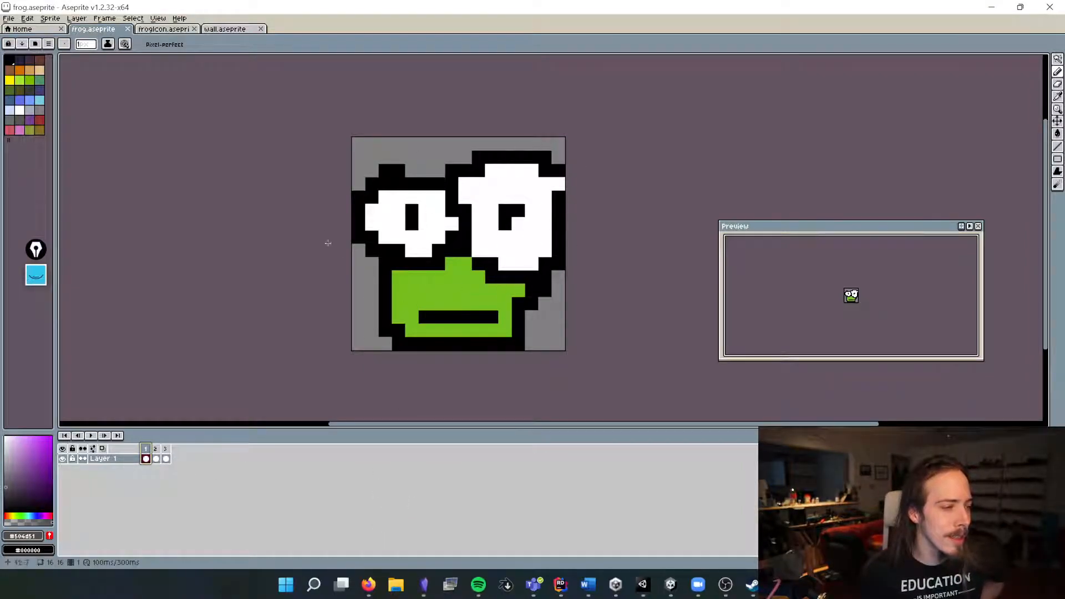
left_click(157, 457)
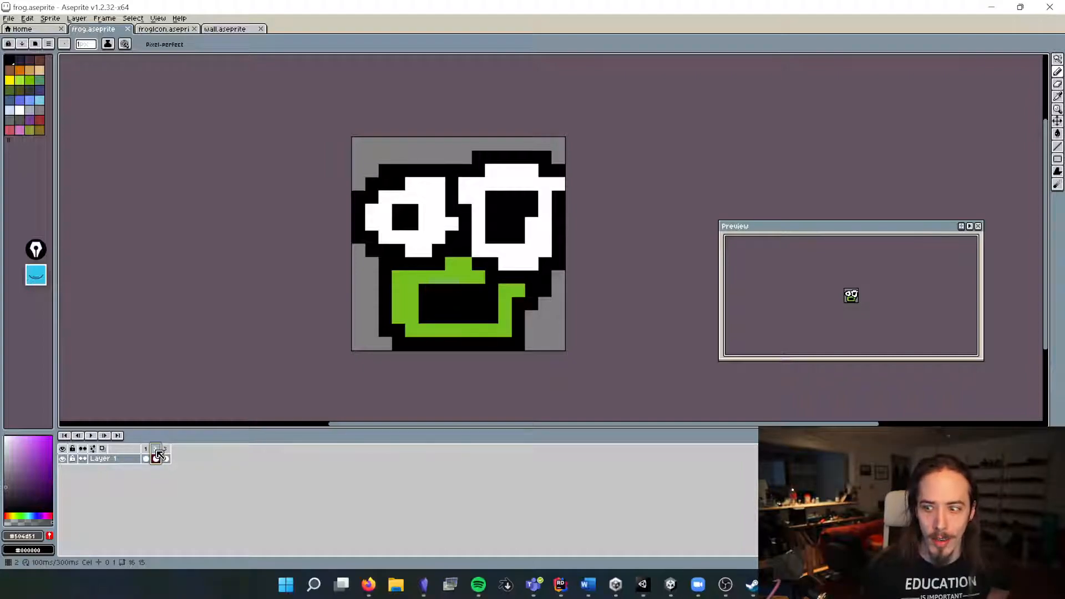
left_click(165, 454)
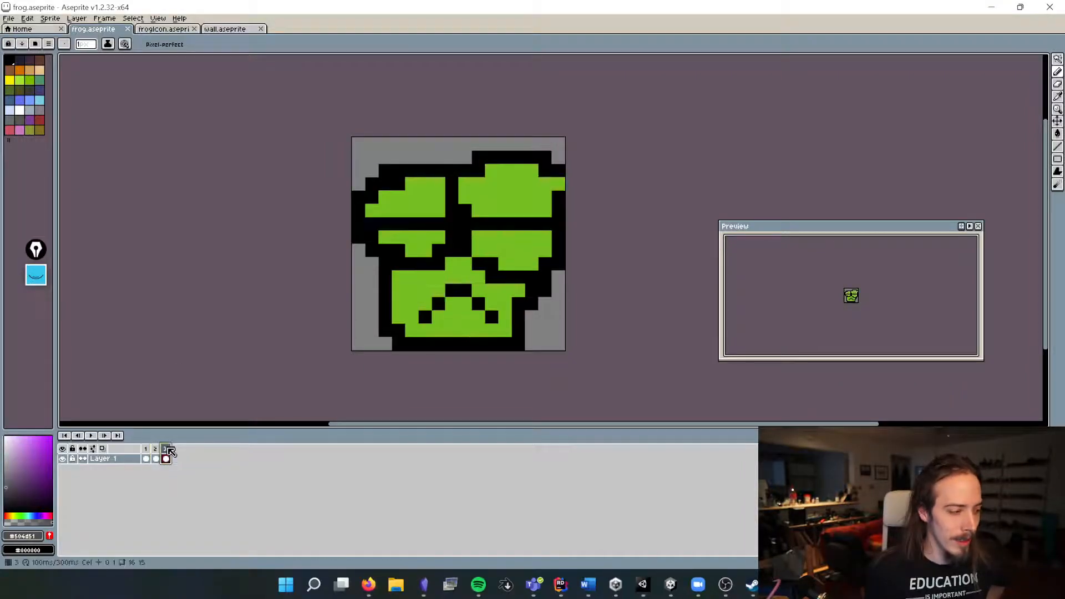
left_click(156, 450)
left_click(146, 450)
left_click(156, 450)
left_click(166, 451)
left_click(148, 450)
left_click(157, 454)
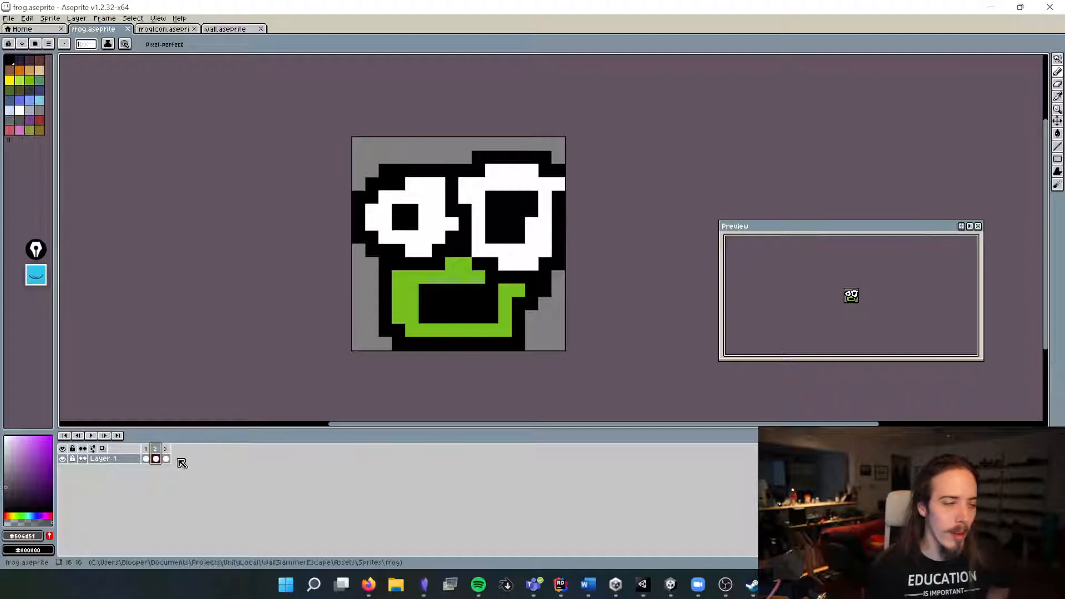
left_click(166, 456)
left_click(157, 451)
left_click(166, 450)
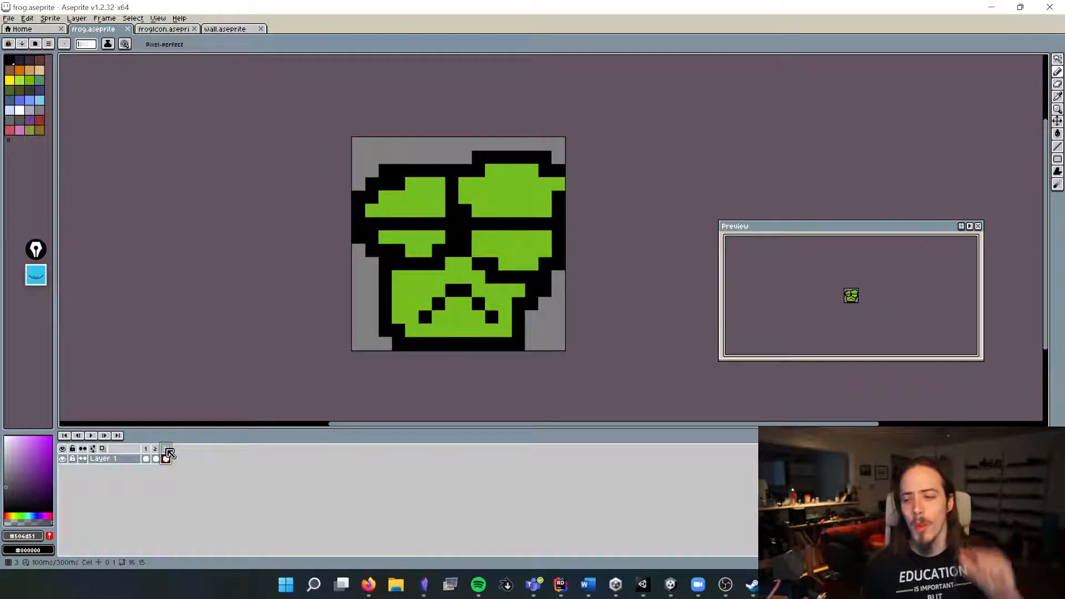
left_click(147, 456)
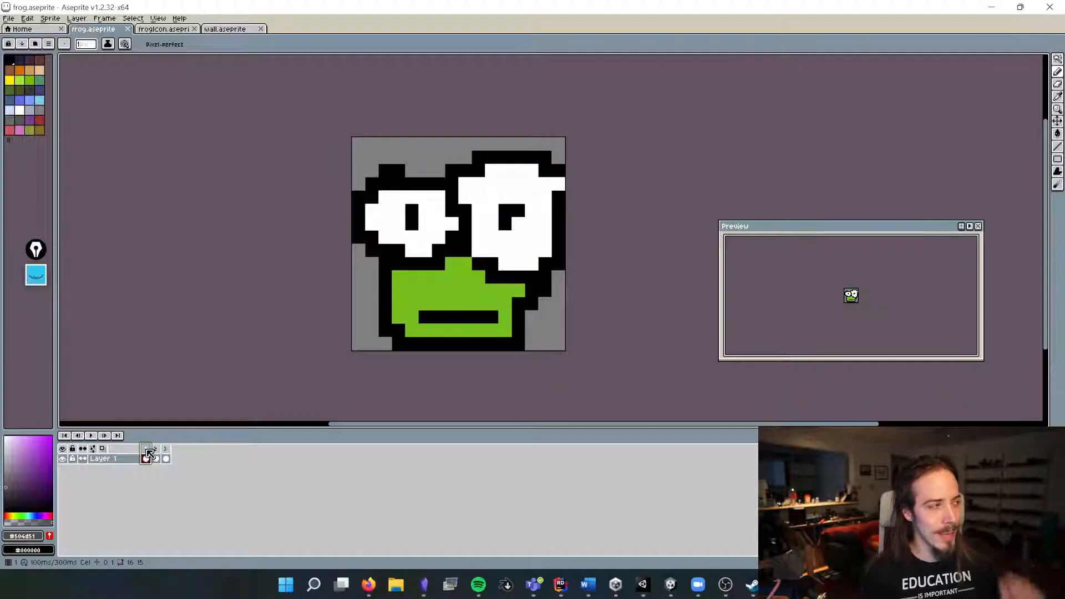
Step: Open the frogIcon sprite and zoom out and back in to inspect it
left_click(164, 28)
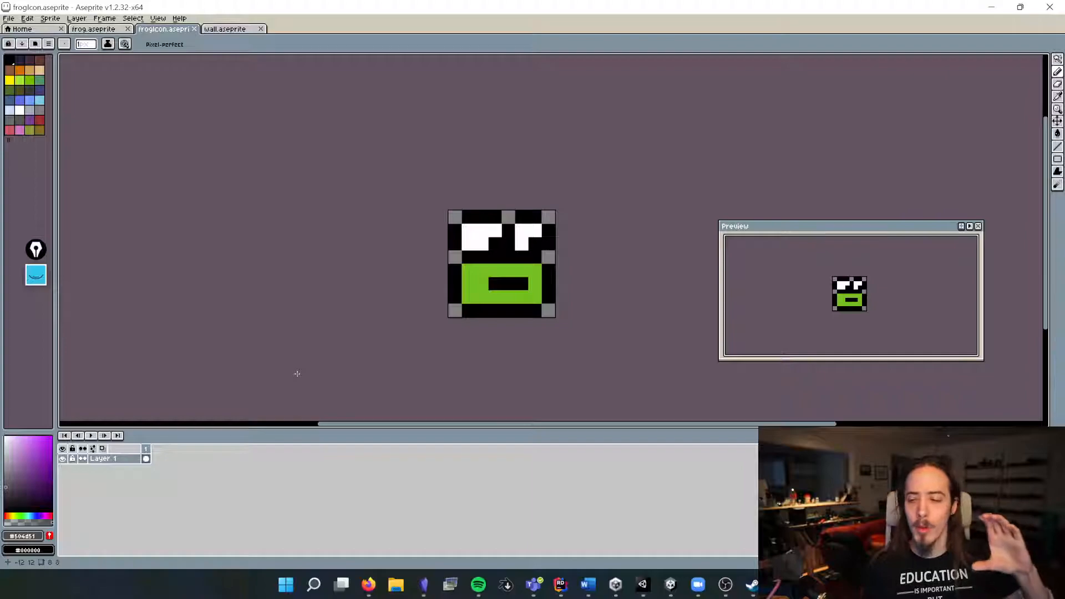
scroll(296, 374, "down", 7)
scroll(869, 292, "down", 5)
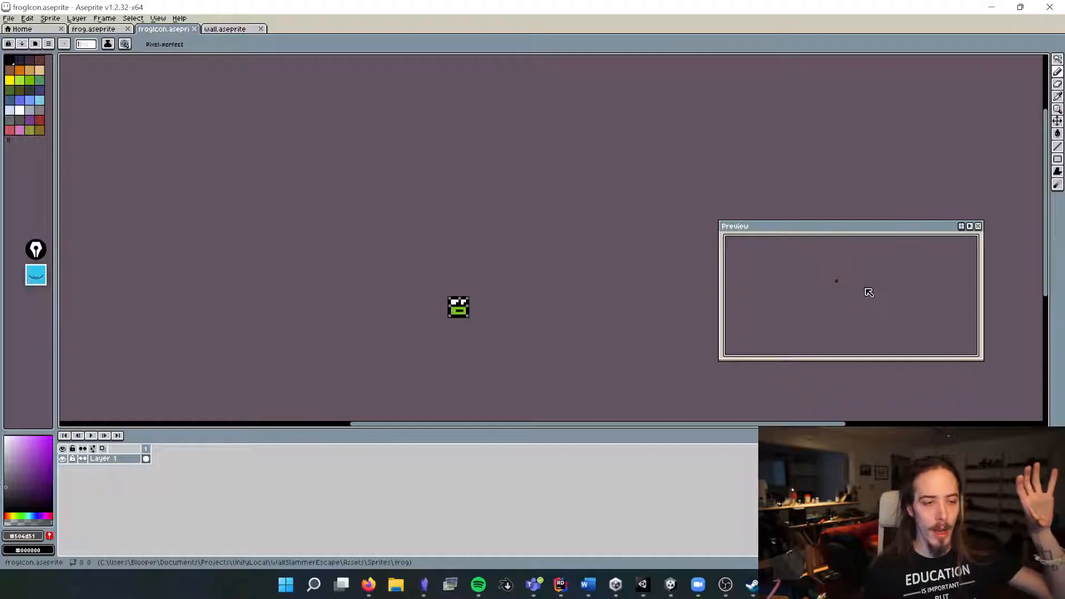
scroll(869, 292, "up", 5)
scroll(868, 292, "down", 1)
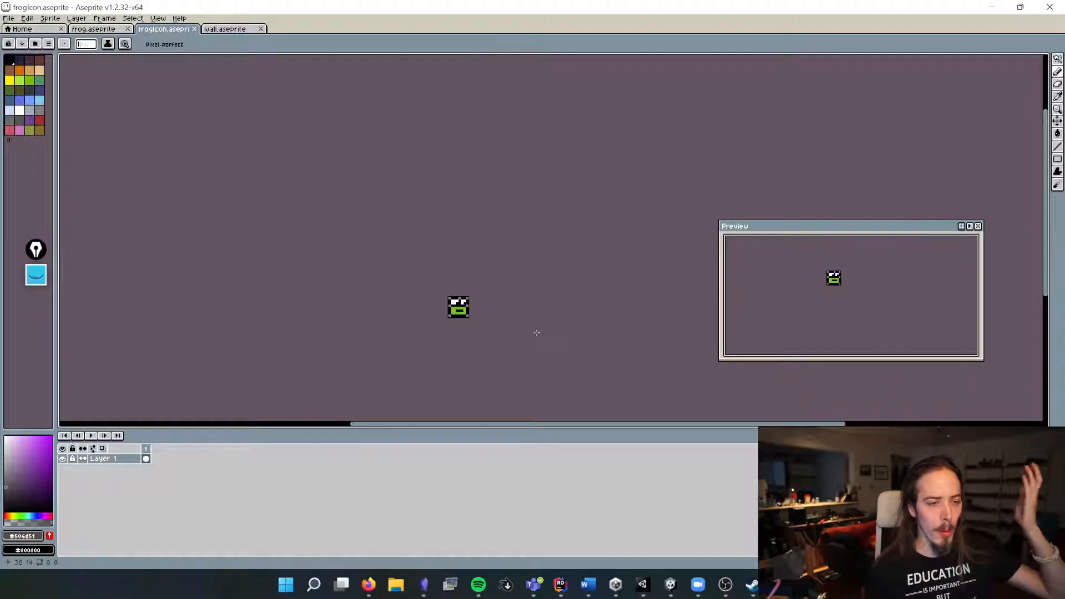
scroll(537, 333, "up", 10)
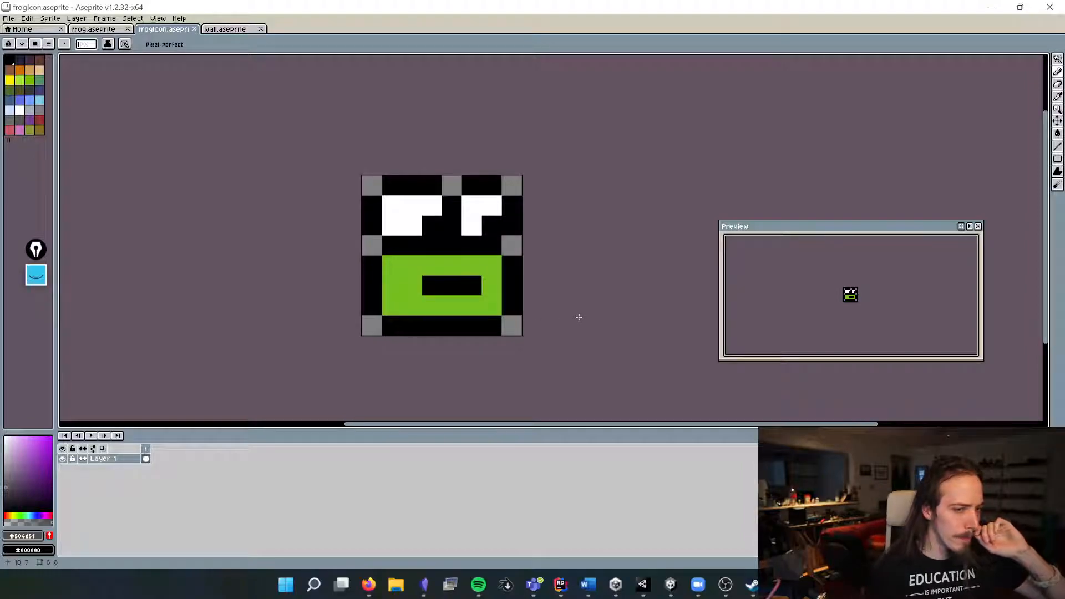
mouse_move(670, 586)
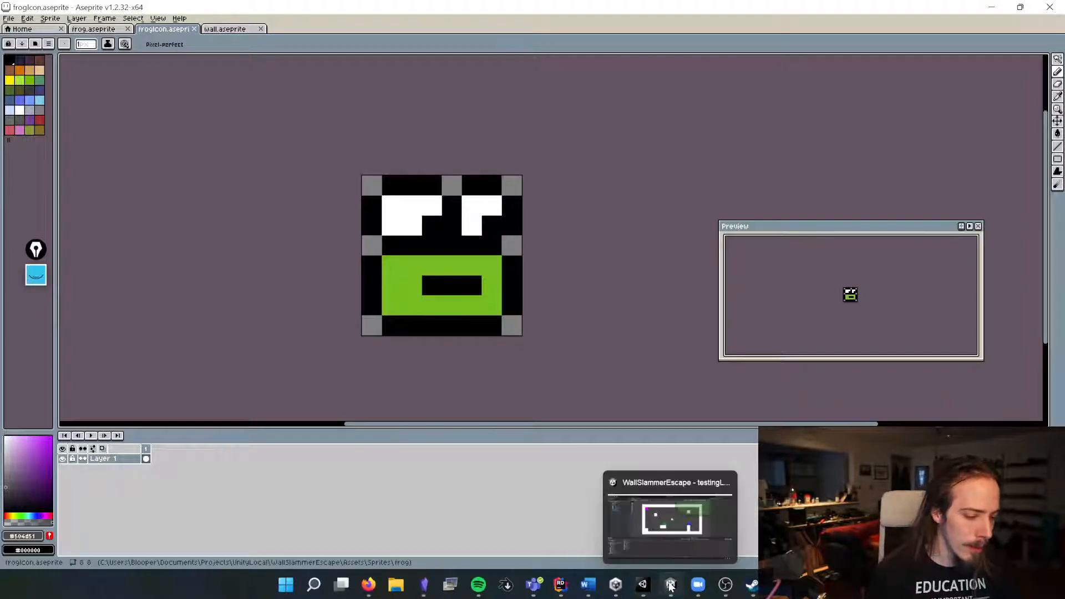
Step: Return to the frog sprite, select its second frame, and open the Export Sprite Sheet dialog for frog.png, then close it
left_click(114, 28)
left_click(142, 29)
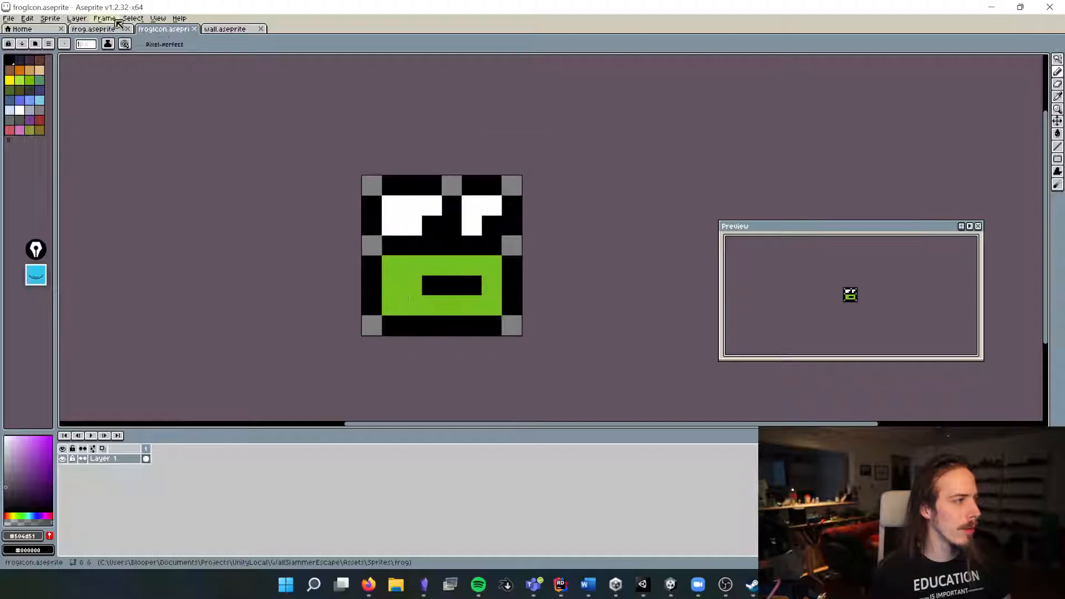
left_click(93, 29)
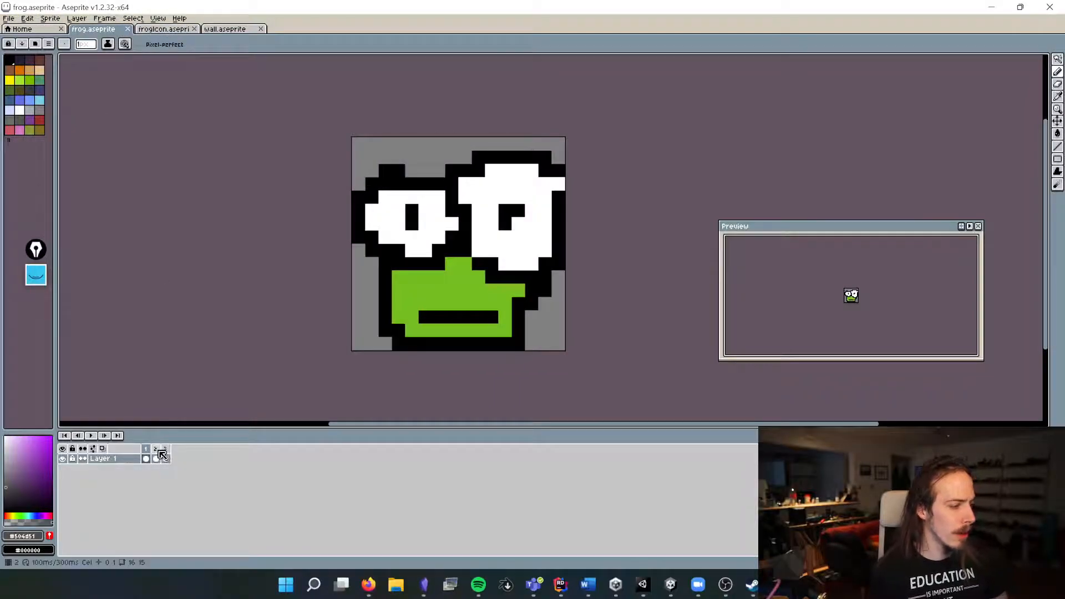
left_click(156, 458)
left_click(8, 18)
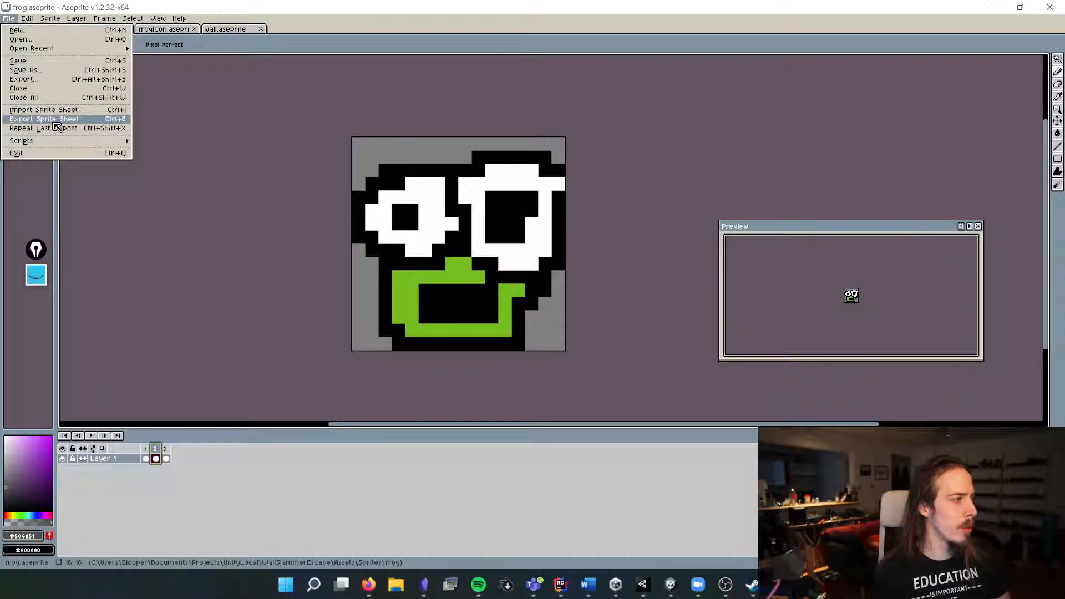
left_click(118, 119)
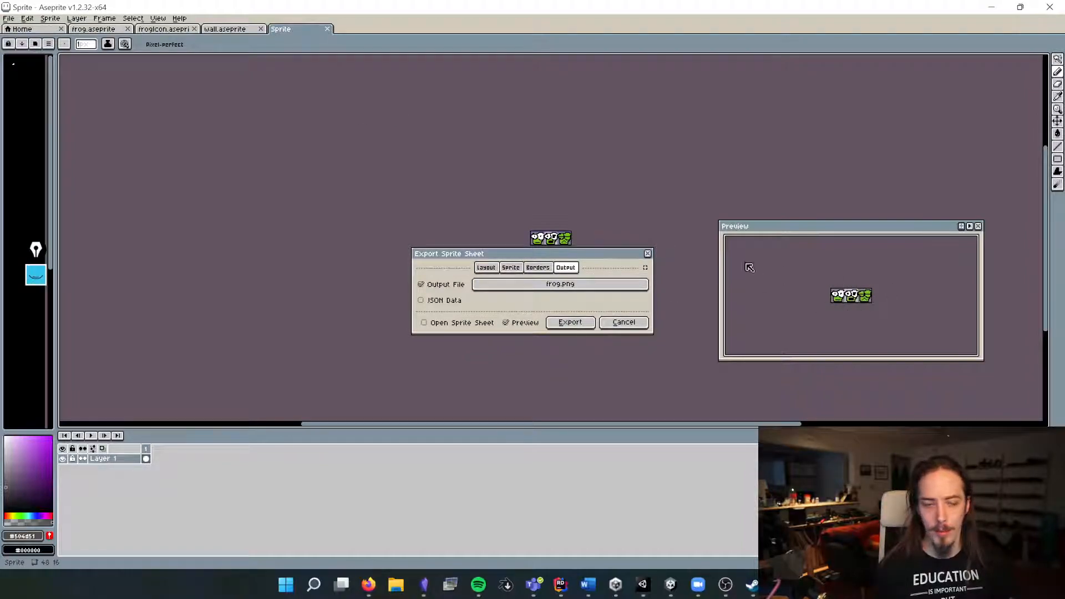
left_click(632, 321)
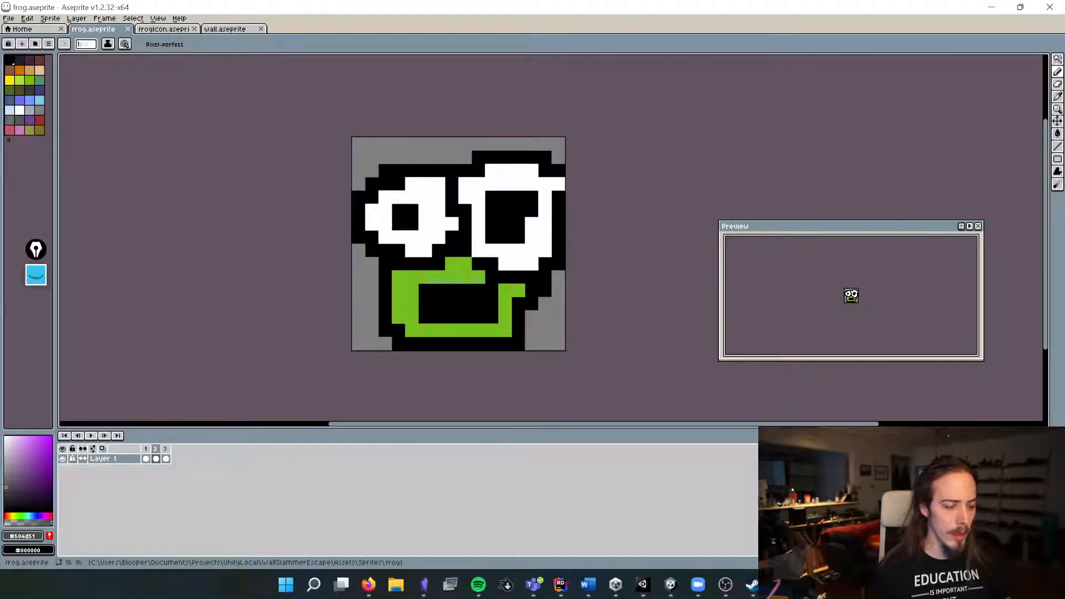
Step: Switch to Unity and open the Assets/Sprites/frog folder in the project
left_click(670, 584)
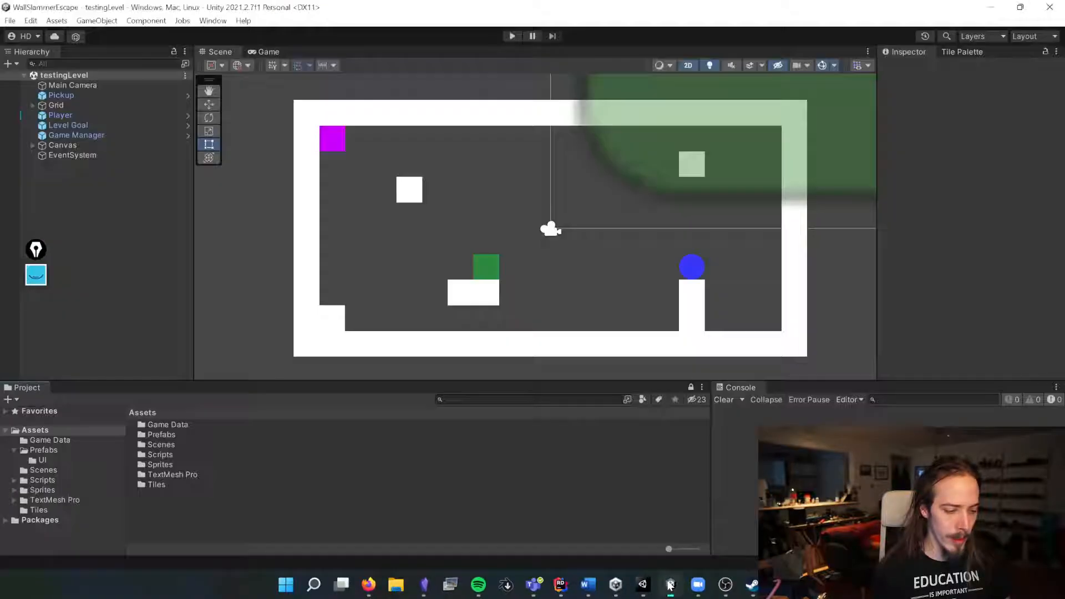
double_click(167, 464)
double_click(152, 426)
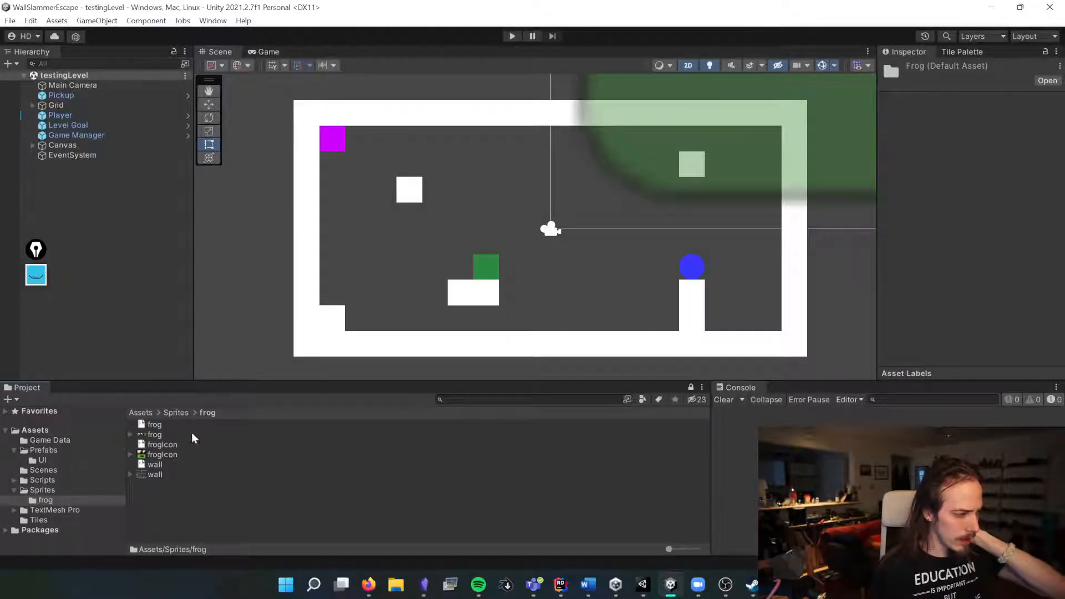
Step: Select the frog sprite sheet asset and expand it to show its sprite, enlarging the inspector preview
left_click(161, 457)
left_click(153, 435)
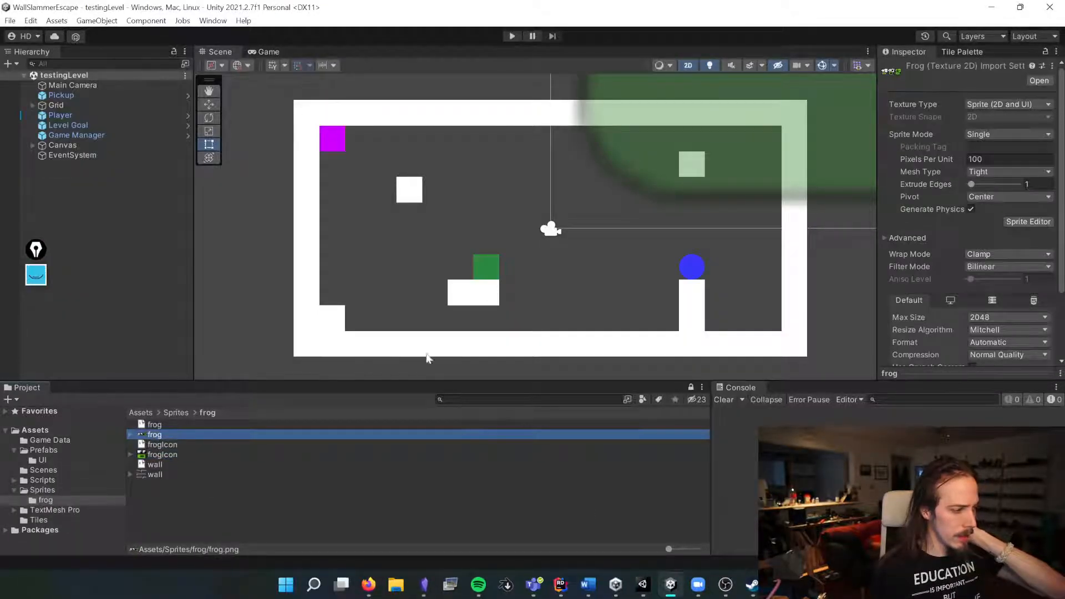
left_click(130, 434)
left_click_drag(885, 373, 940, 252)
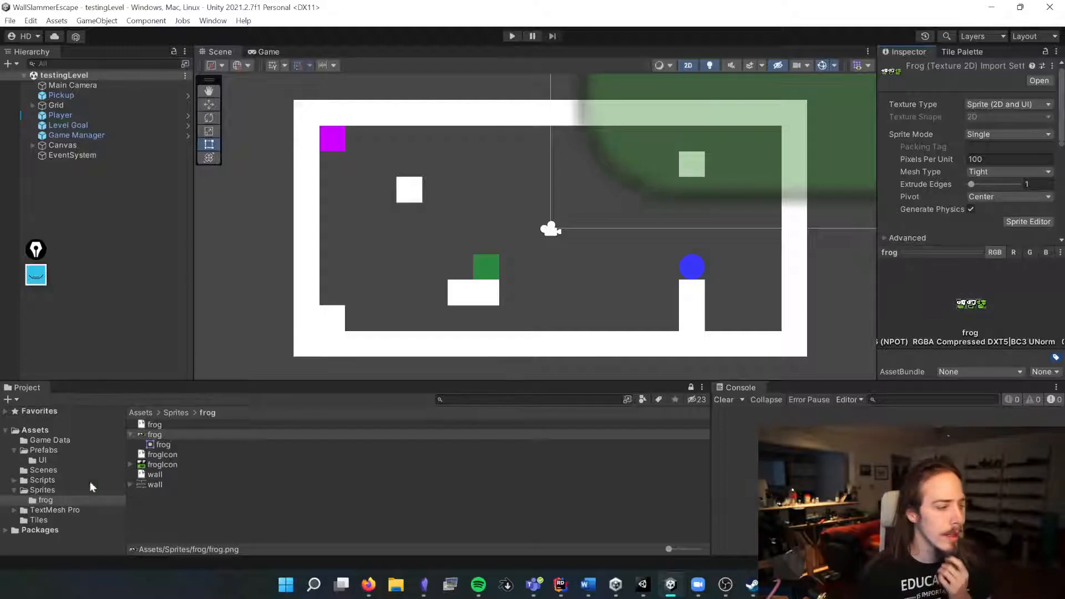
Step: Drag the frog sprite into the scene, frame it, and delete the frog object again
left_click_drag(158, 444, 487, 182)
key("f")
scroll(488, 183, "up", 5)
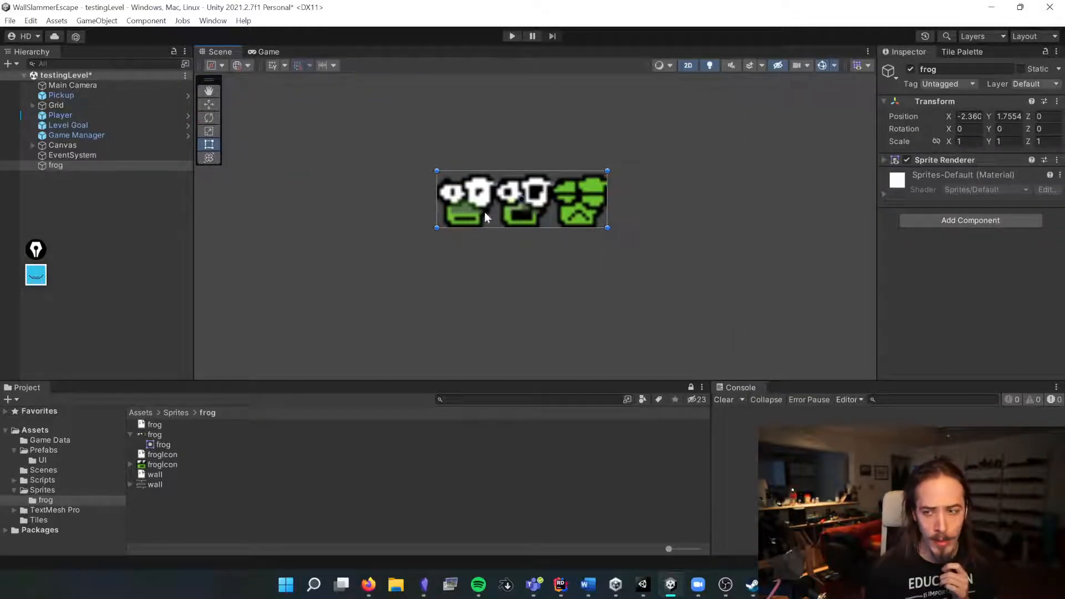
scroll(494, 204, "down", 3)
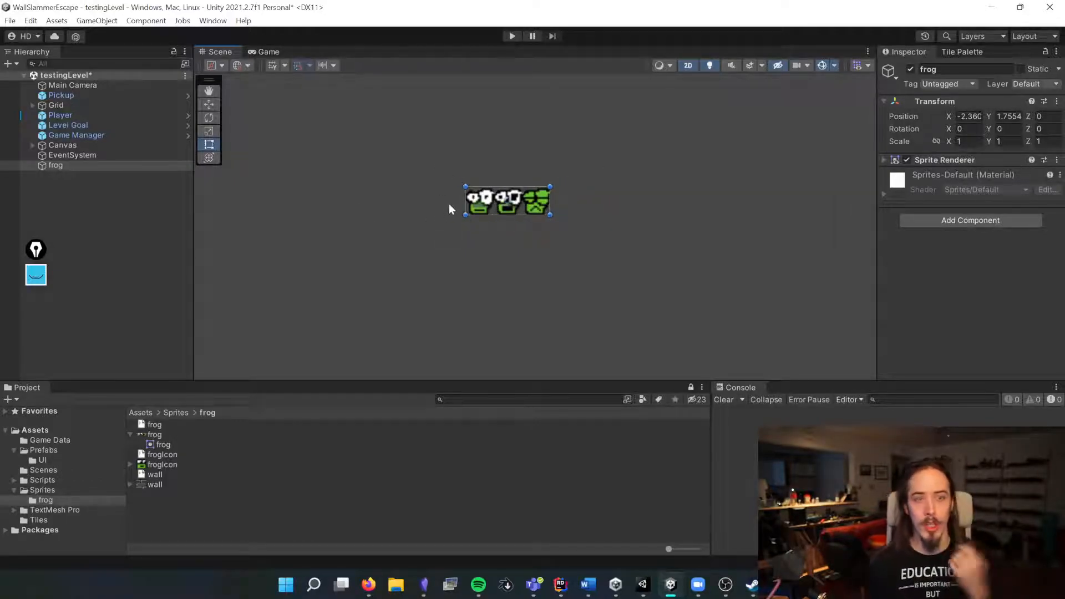
left_click(123, 192)
left_click(111, 166)
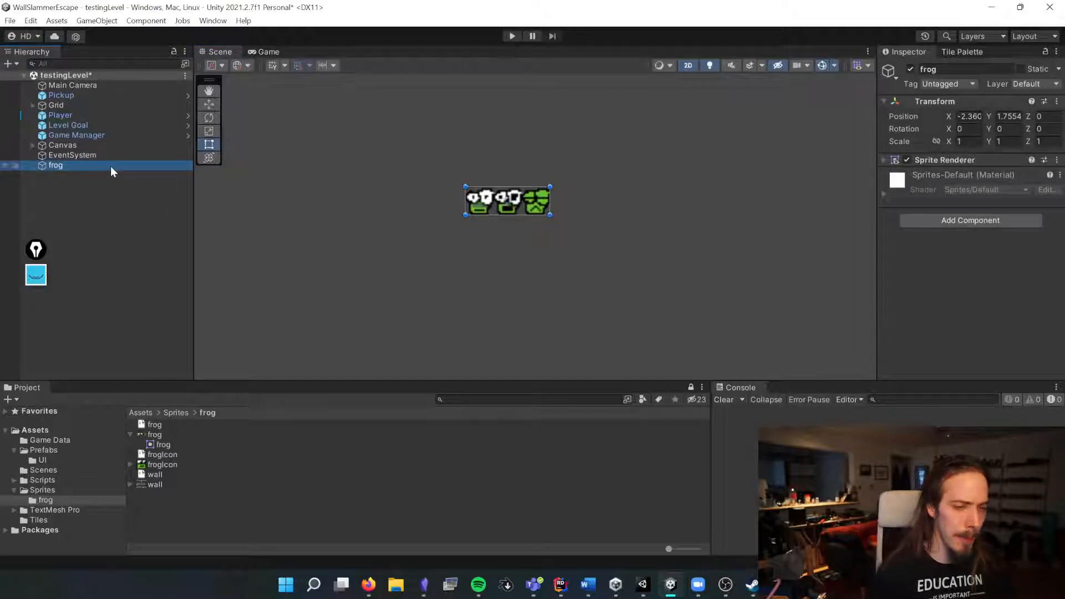
key("Delete")
Step: Inspect the frogIcon, frog Aseprite file and frog sprite sheet assets in the frog folder
left_click(168, 467)
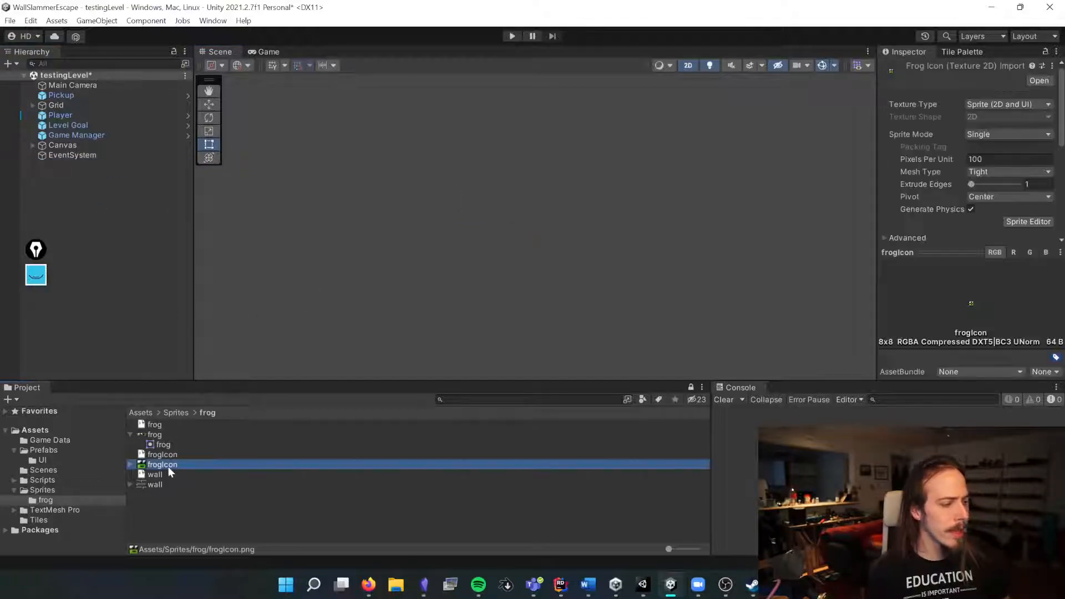
left_click(130, 434)
left_click(146, 433)
left_click(145, 426)
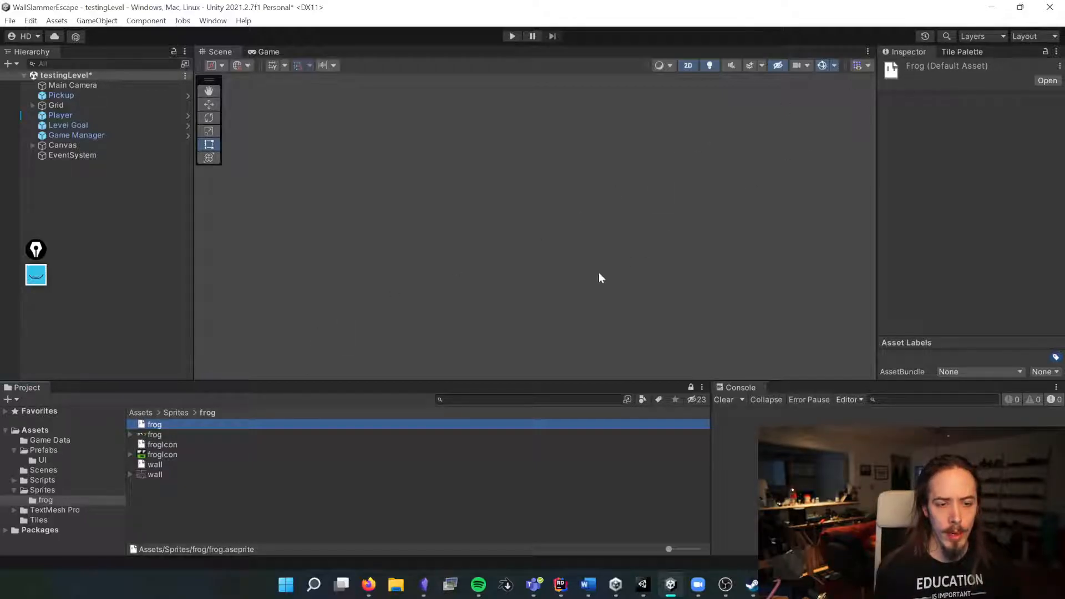
left_click(147, 434)
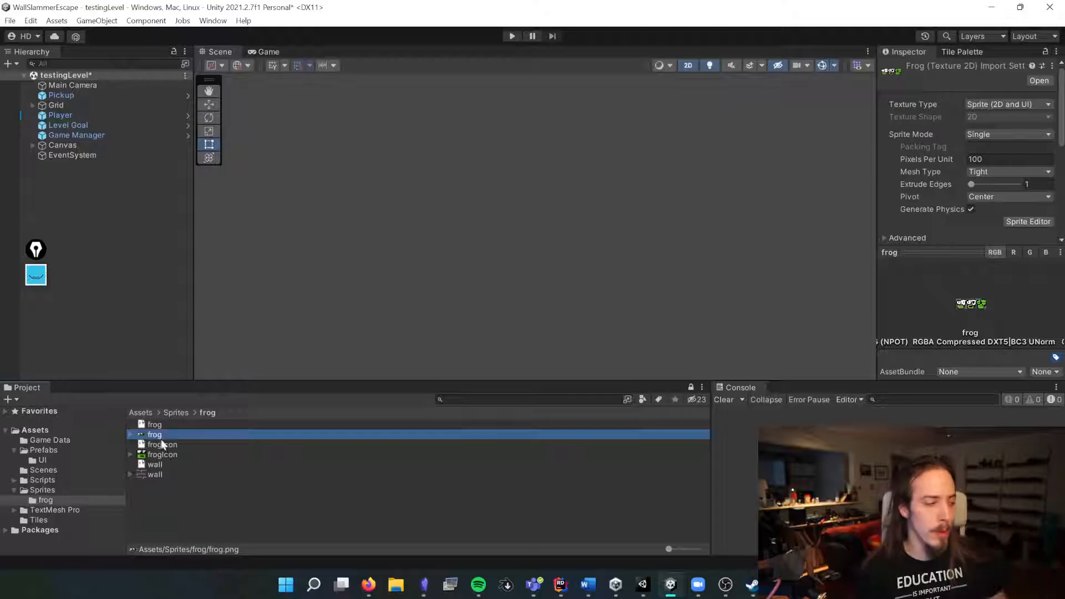
left_click(172, 454)
left_click(150, 438)
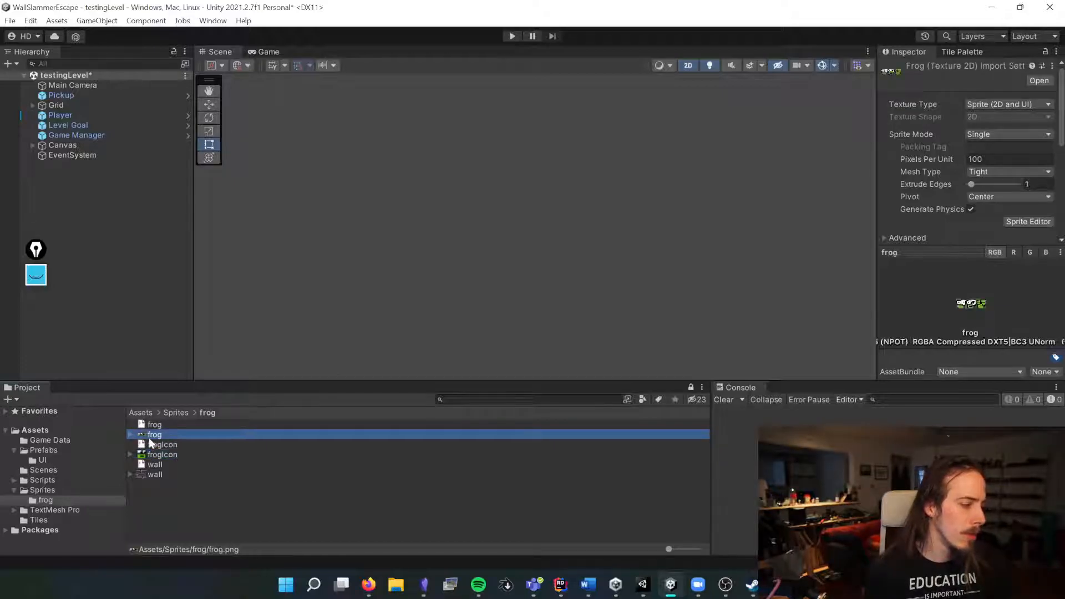
Step: Set the frog sprite sheet's Pixels Per Unit to 16
left_click(1032, 159)
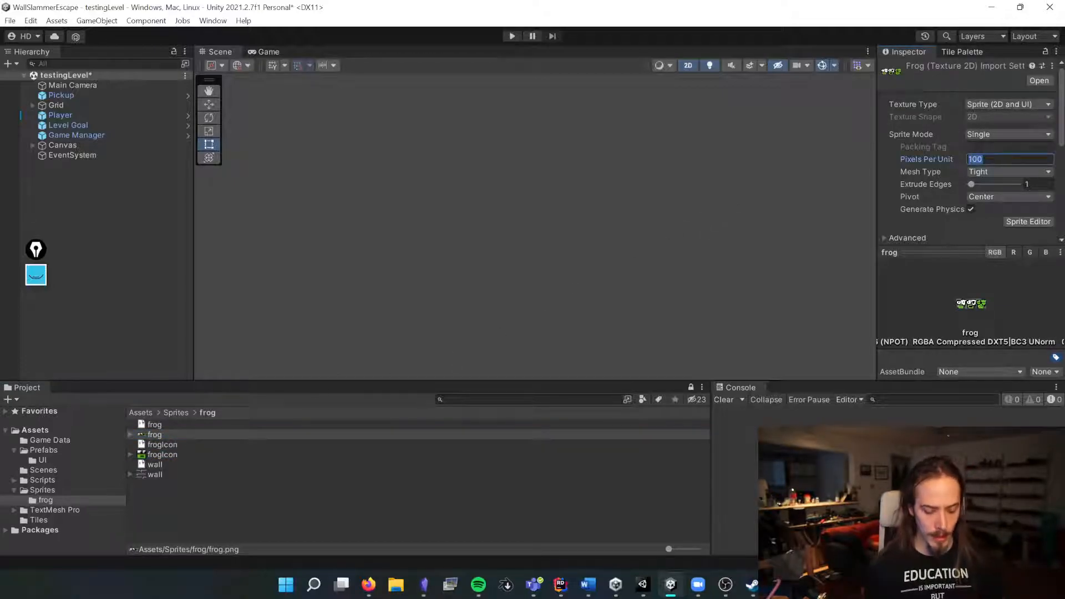
type("16")
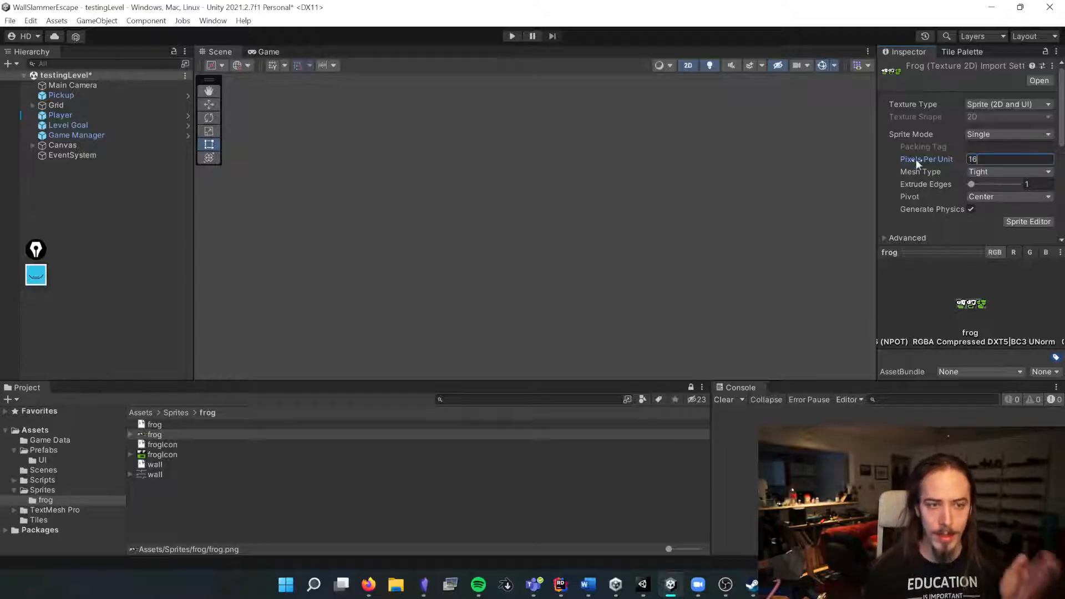
scroll(917, 158, "down", 2)
scroll(916, 157, "down", 4)
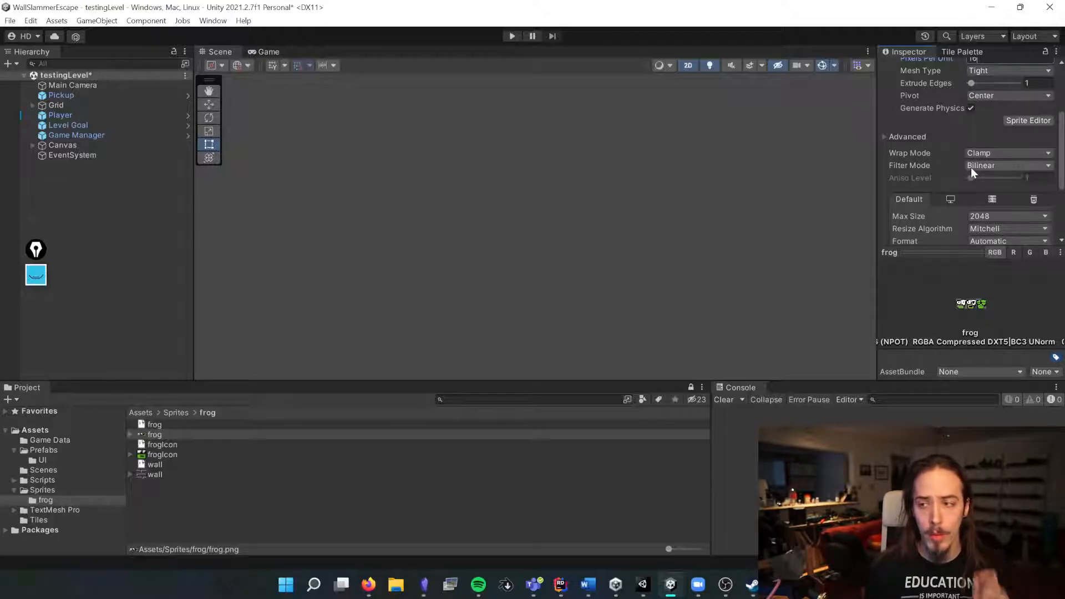
left_click(141, 438)
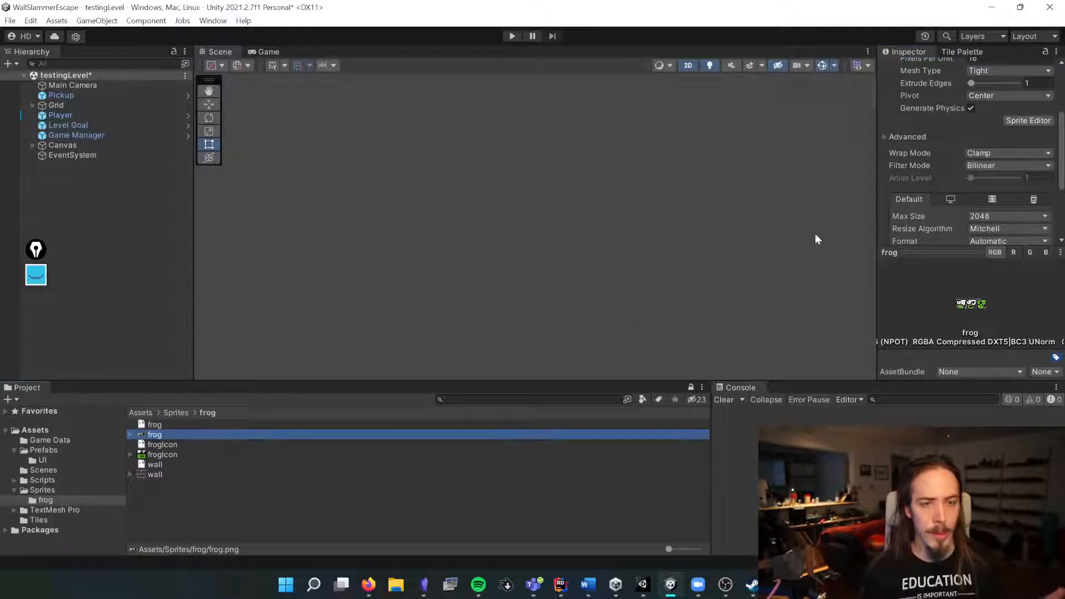
Step: Set the frog sprite sheet's Filter Mode to Point (no filter) and apply the import settings
left_click(982, 166)
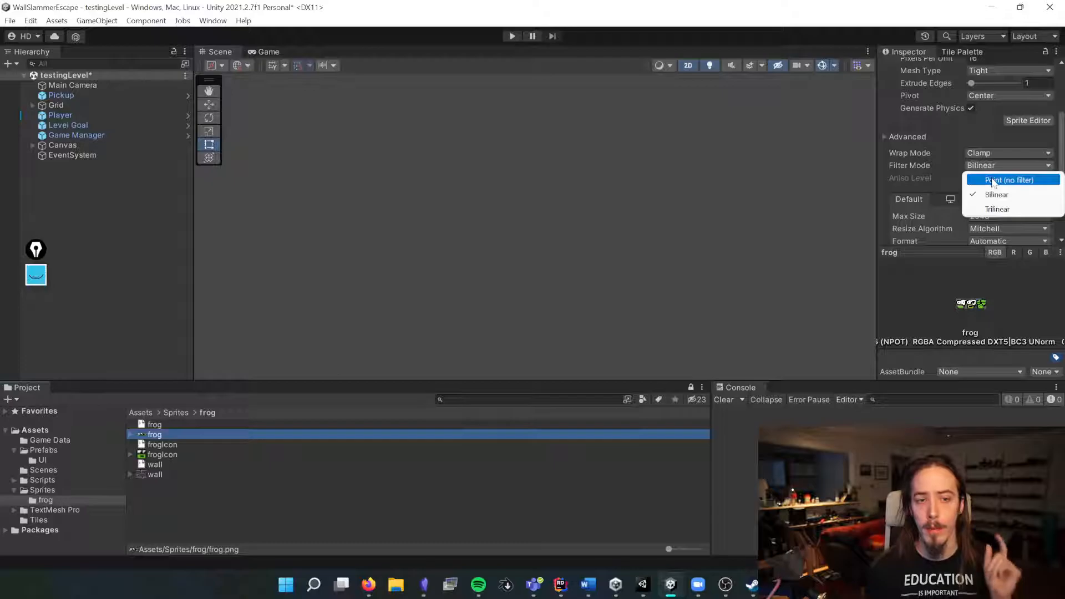
left_click(993, 181)
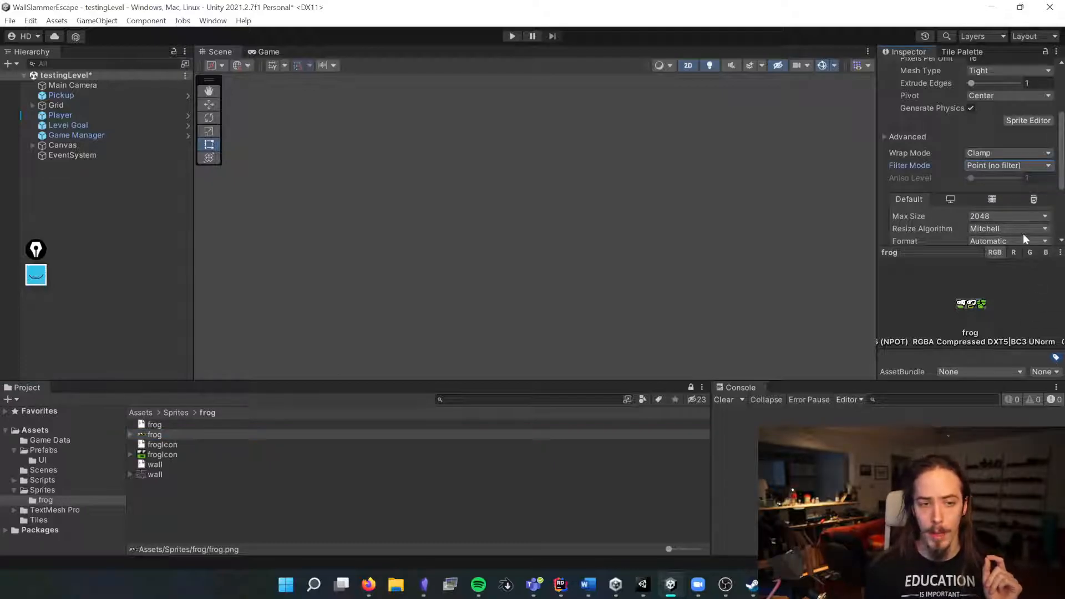
scroll(1024, 237, "up", 3)
scroll(1031, 222, "down", 8)
left_click(1040, 183)
Step: Place the frog sprite sheet in the scene beside the level's left wall and reselect its asset
scroll(307, 174, "down", 3)
scroll(467, 268, "down", 8)
left_click_drag(206, 434, 409, 246)
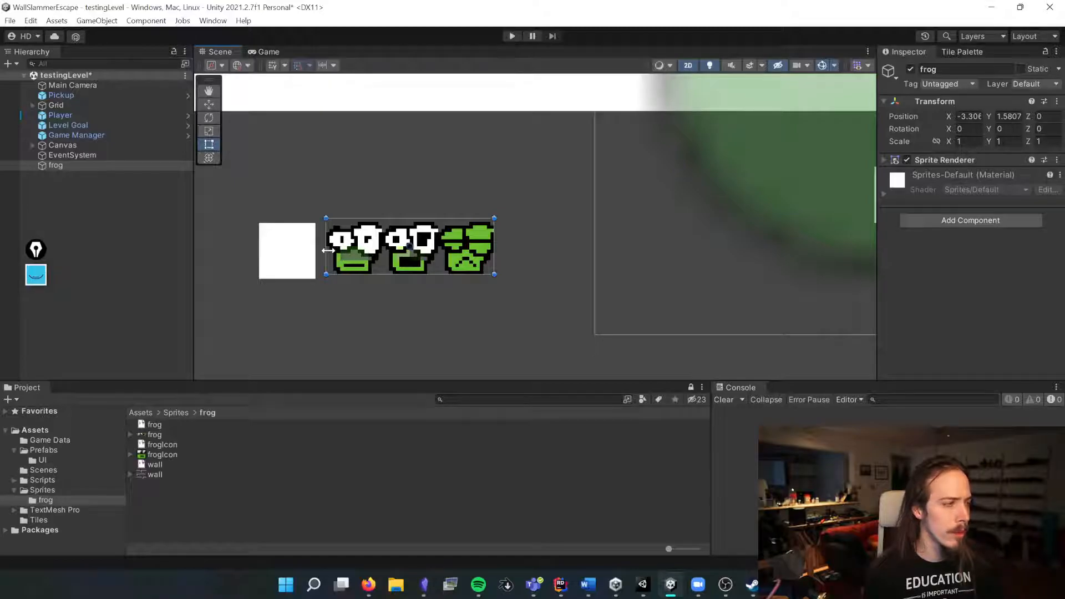
left_click(154, 434)
scroll(939, 201, "down", 6)
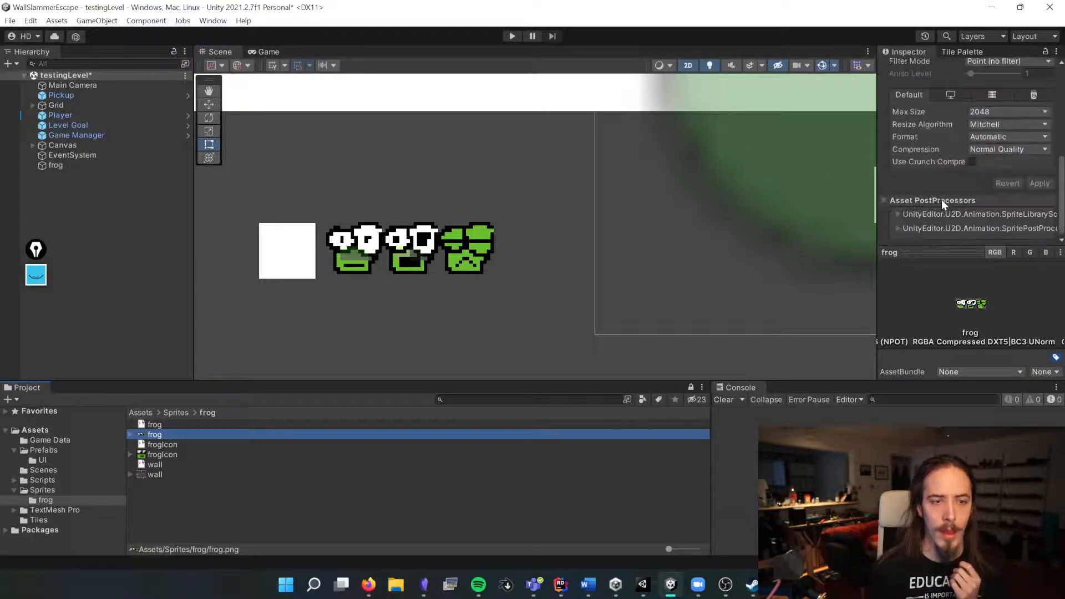
Step: Set the frog sprite sheet's Compression to None and apply the import settings
left_click(987, 149)
left_click(988, 164)
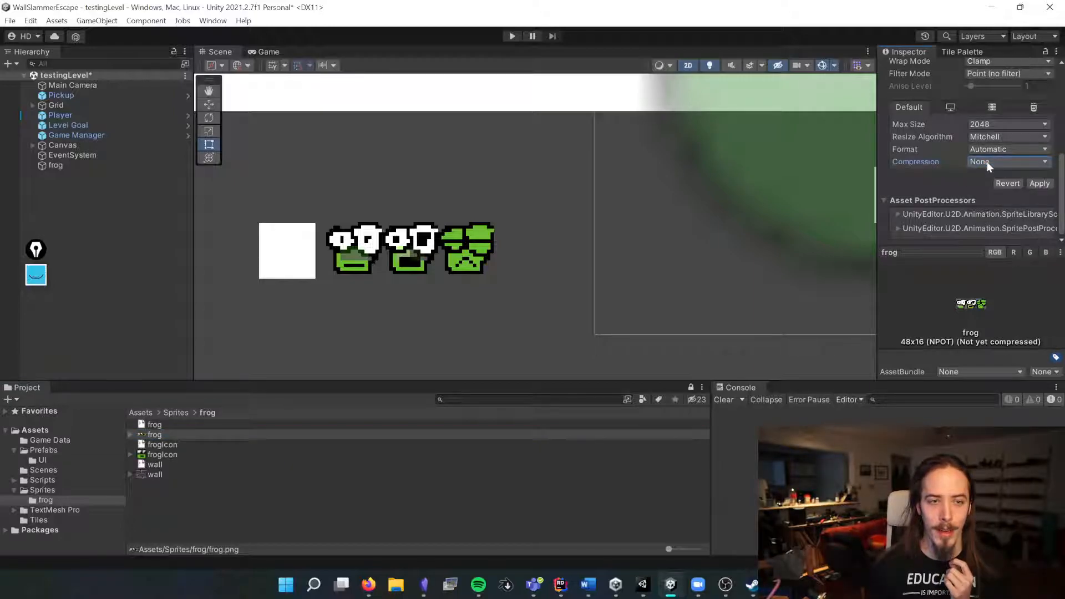
left_click(1029, 181)
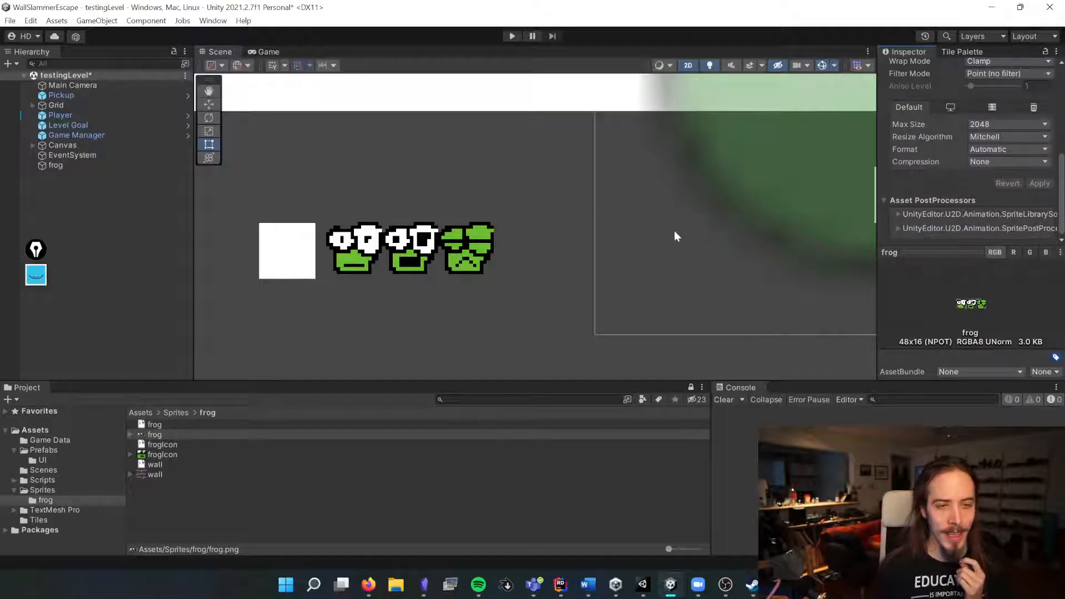
Step: Set the frog sprite sheet's Compression to High Quality and apply
left_click(1005, 161)
left_click(1001, 217)
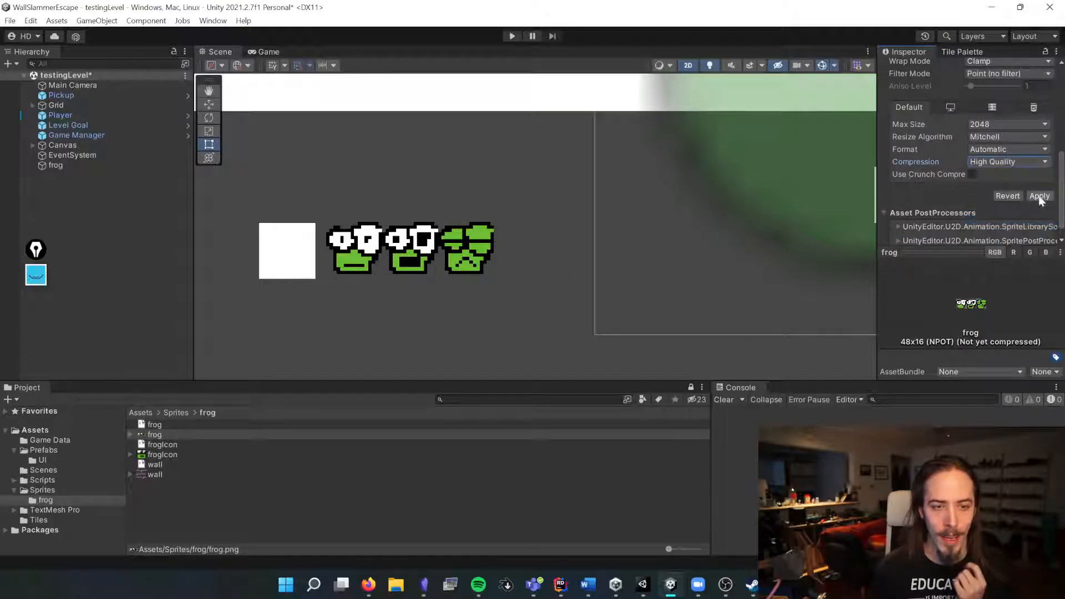
left_click(1040, 196)
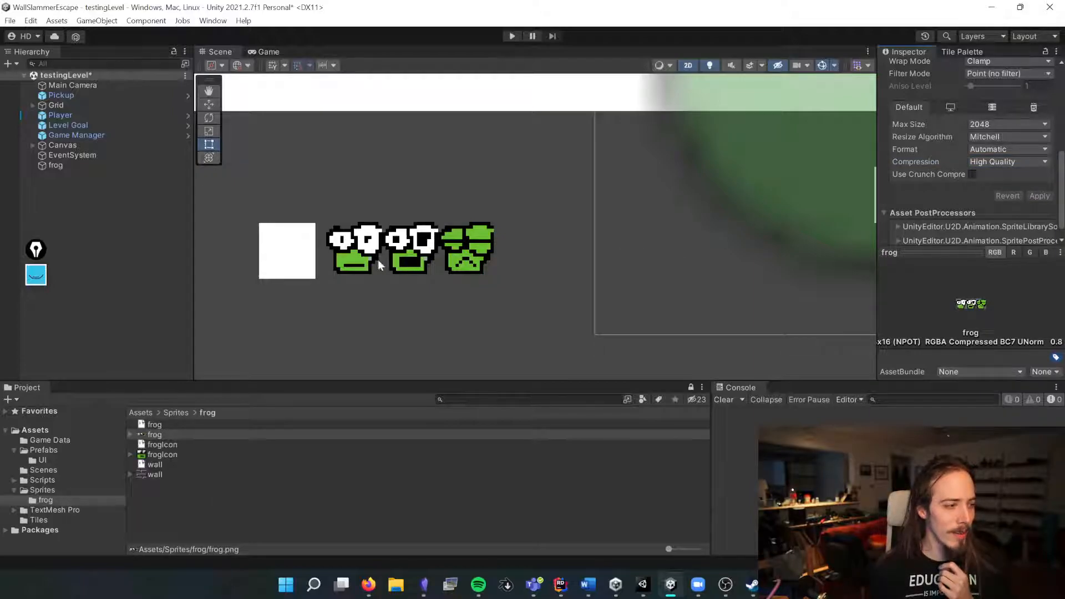
Step: Set the frog sprite sheet's Compression back to None and apply
left_click(1024, 161)
left_click(993, 174)
left_click(1036, 184)
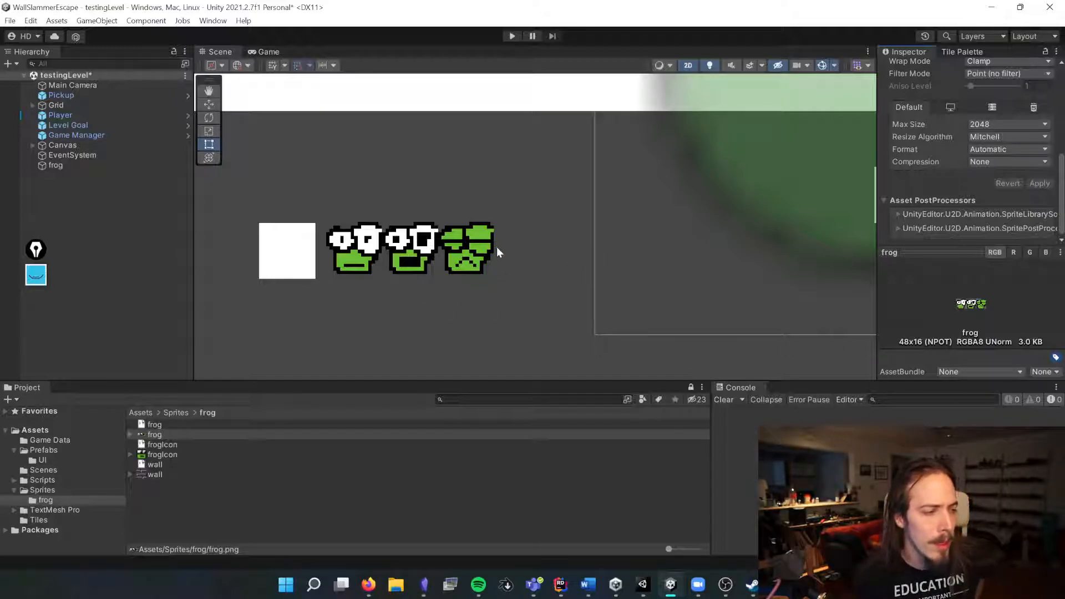
Step: Set the frog sprite sheet's Max Size to 128 and apply
left_click(979, 163)
left_click(973, 162)
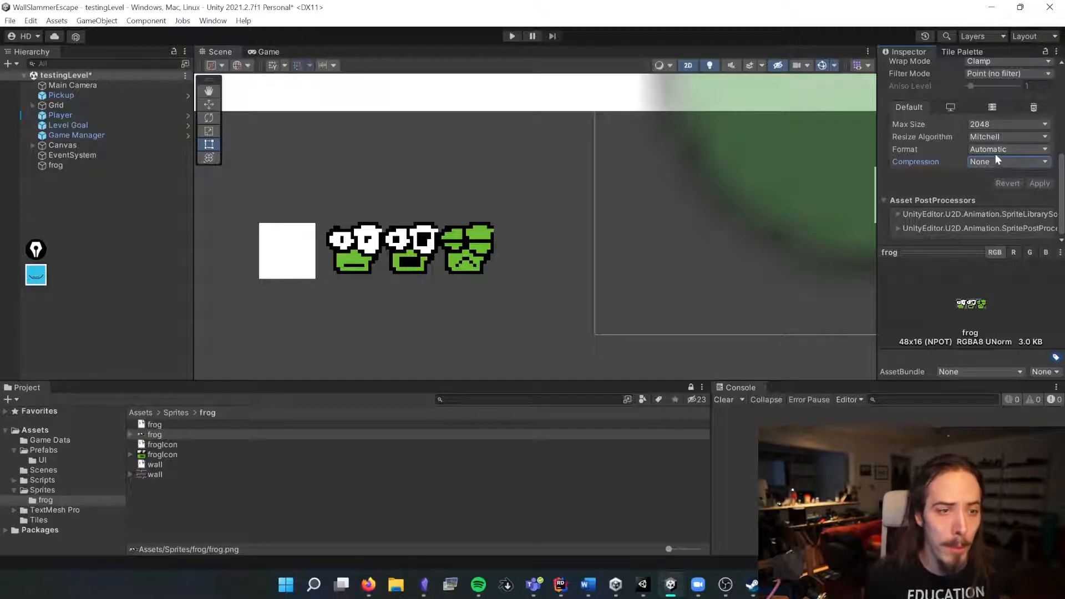
left_click(998, 125)
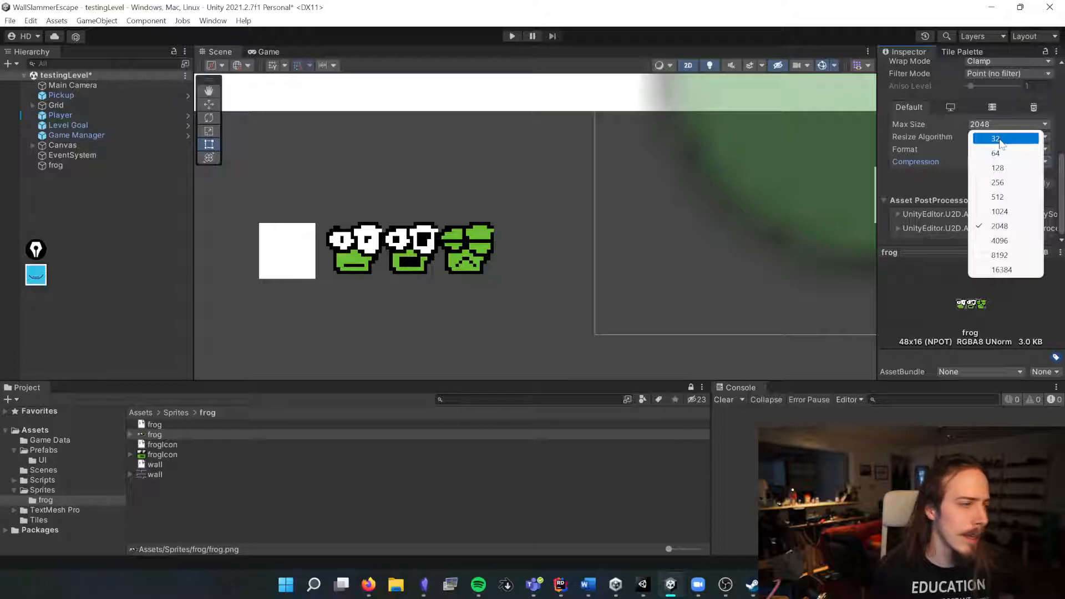
left_click(1022, 166)
left_click(1039, 183)
Step: Set the frog sprite sheet's Max Size to 256 and apply
left_click(983, 128)
left_click(1021, 182)
left_click(1039, 183)
Step: Set the frog sprite sheet's Max Size to 512 and apply
left_click(998, 124)
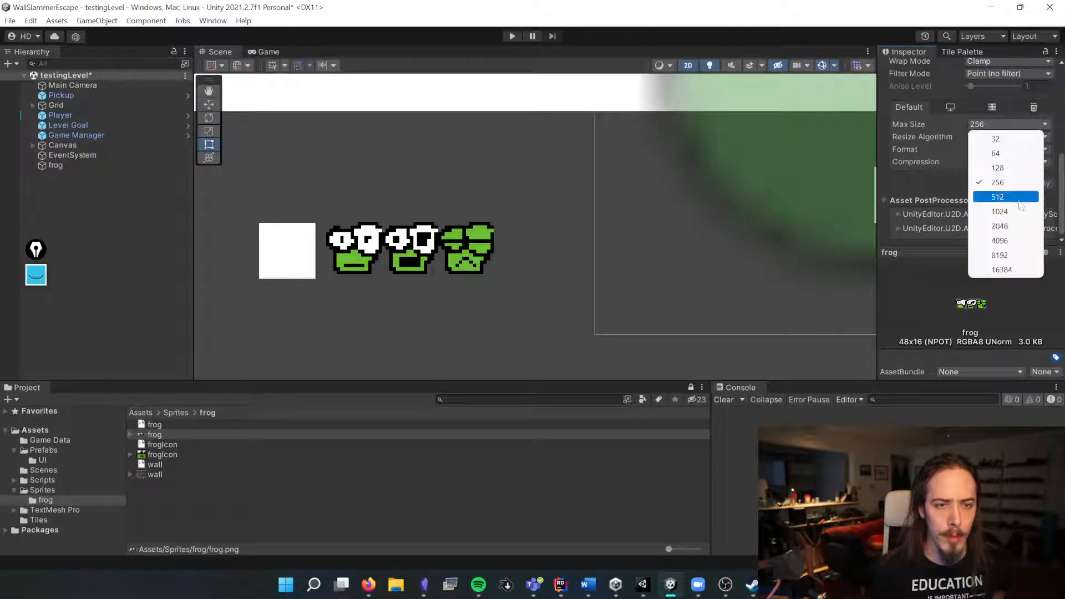
left_click(1018, 200)
left_click(1039, 183)
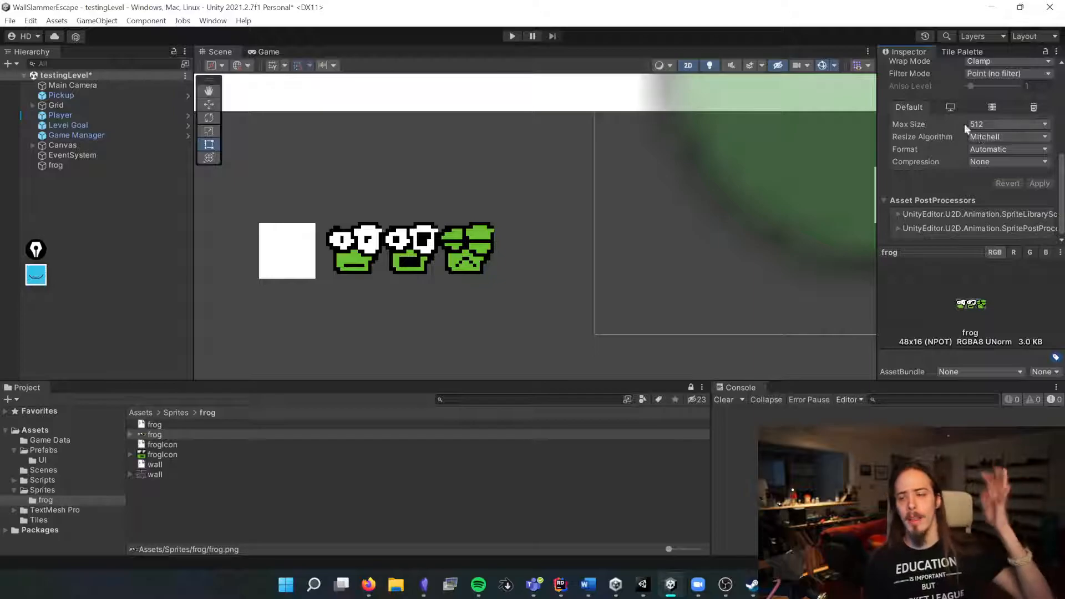
Step: Browse the platform-specific override tabs of the frog sprite sheet's texture import settings
scroll(947, 122, "up", 5)
scroll(937, 138, "down", 3)
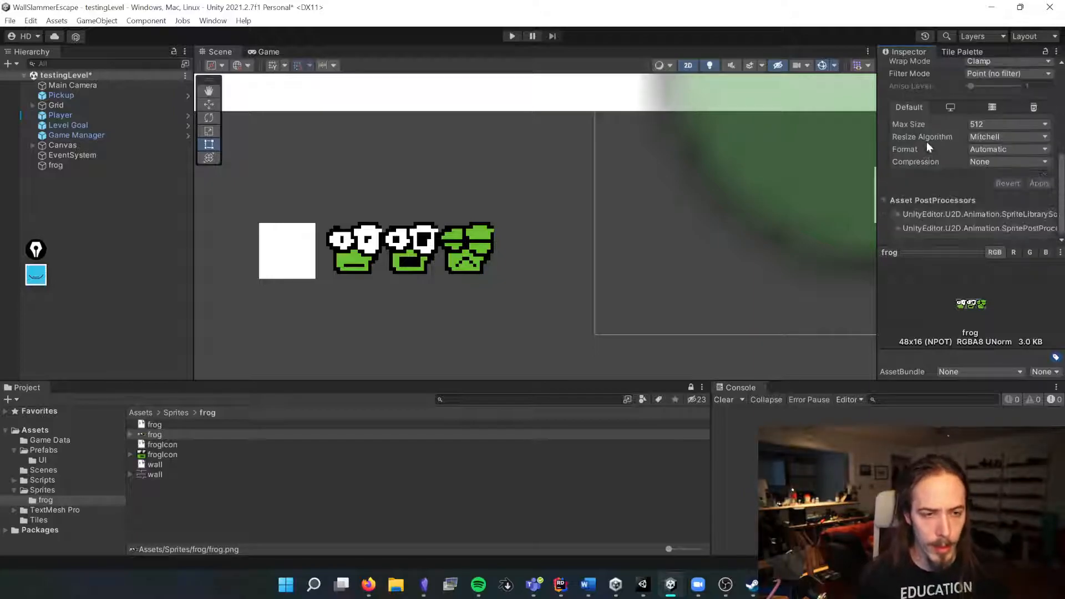
left_click(951, 142)
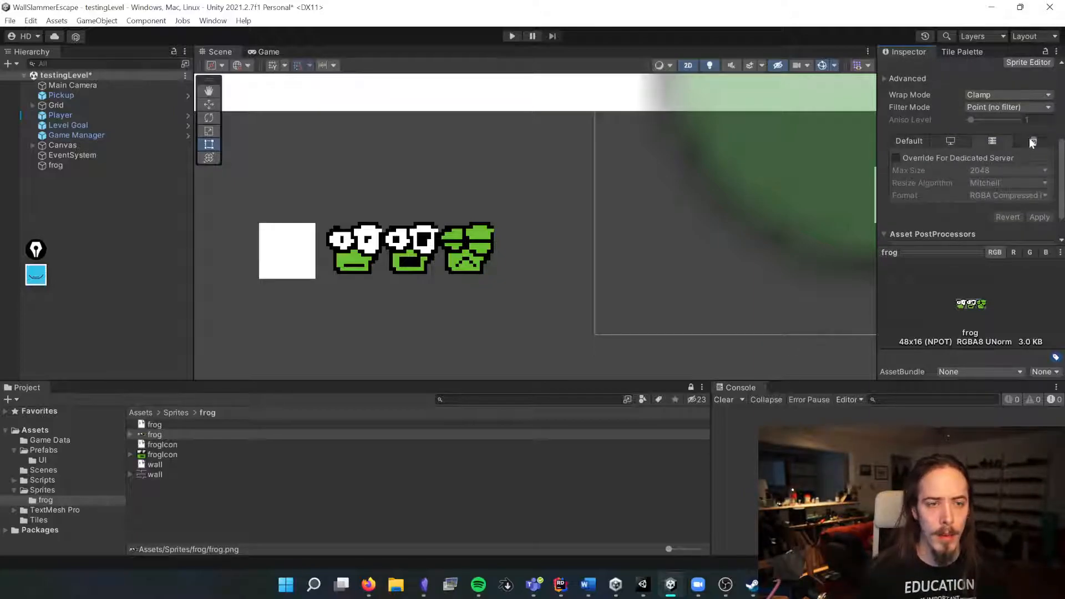
left_click(1014, 143)
left_click(982, 140)
left_click(1029, 141)
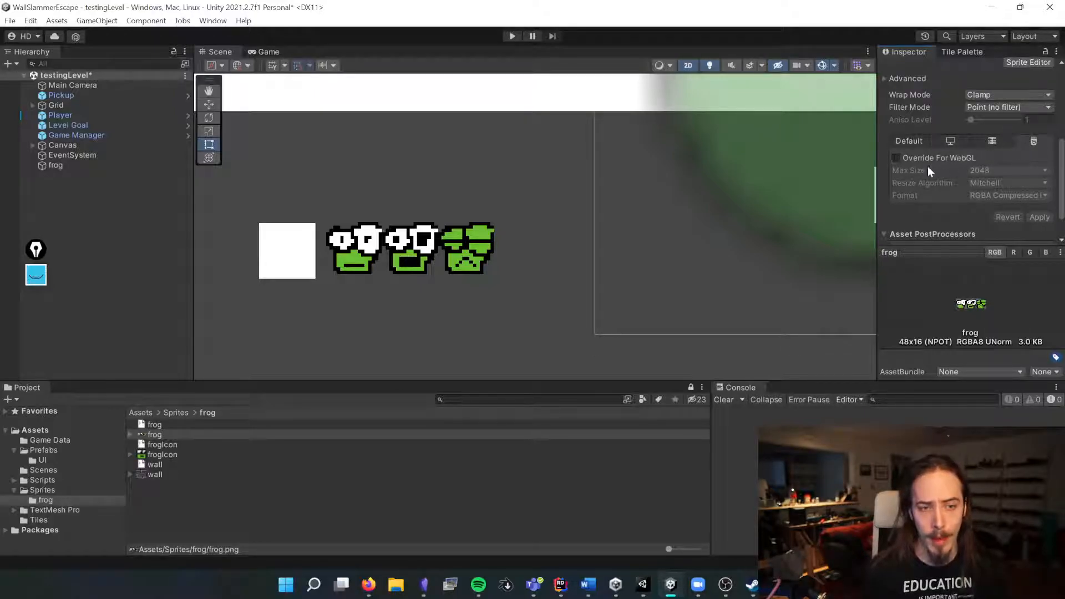
left_click(921, 140)
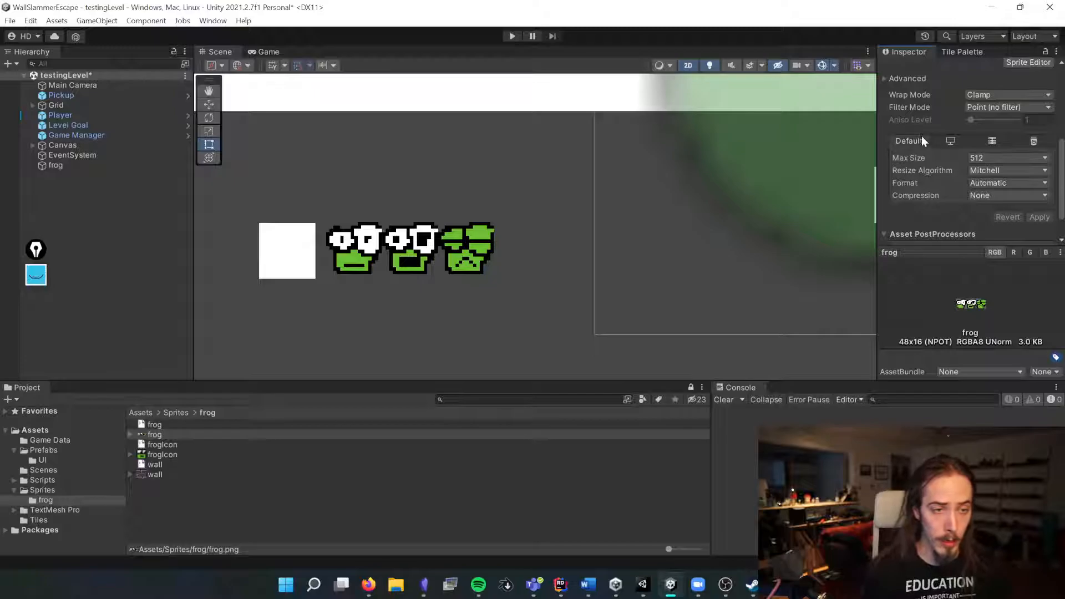
scroll(965, 207, "up", 4)
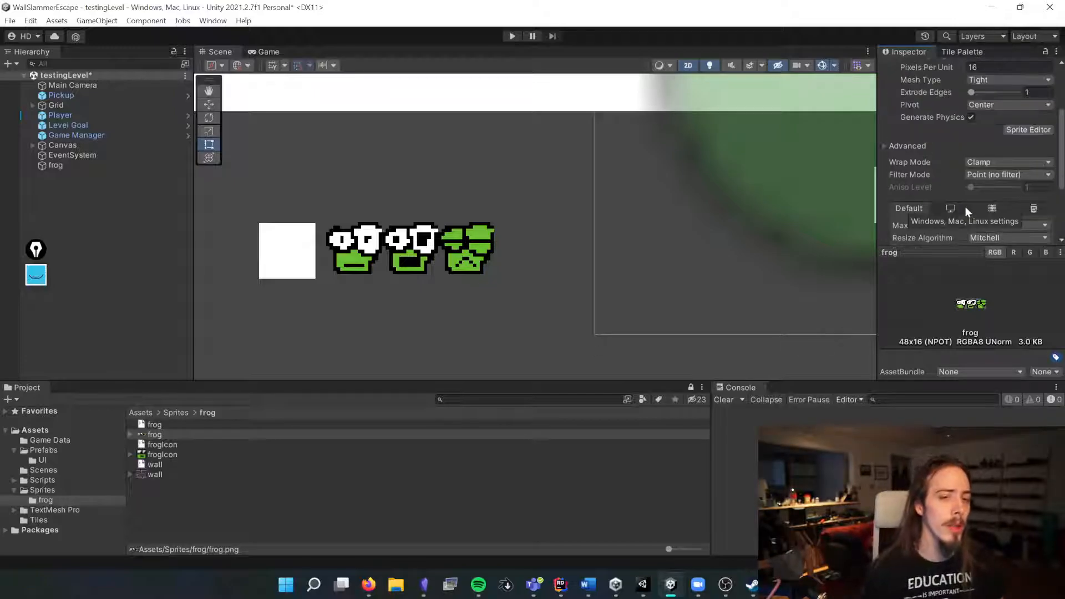
scroll(965, 206, "down", 1)
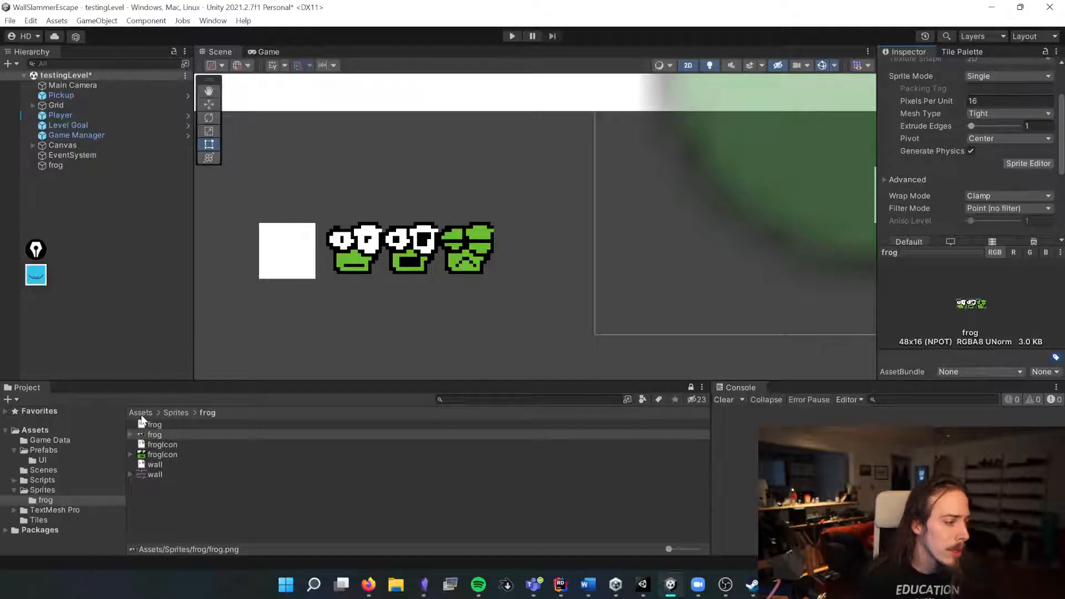
Step: Set the frogIcon sprite's Pixels Per Unit to 8 and its Filter Mode to Point (no filter)
left_click(160, 455)
left_click(1002, 101)
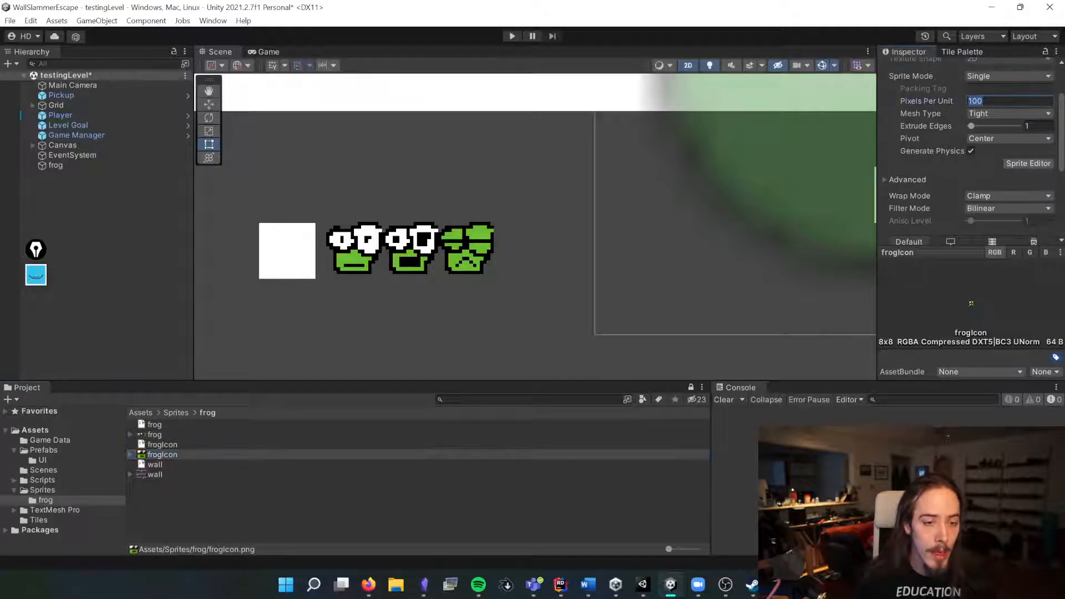
type("8")
left_click(1007, 208)
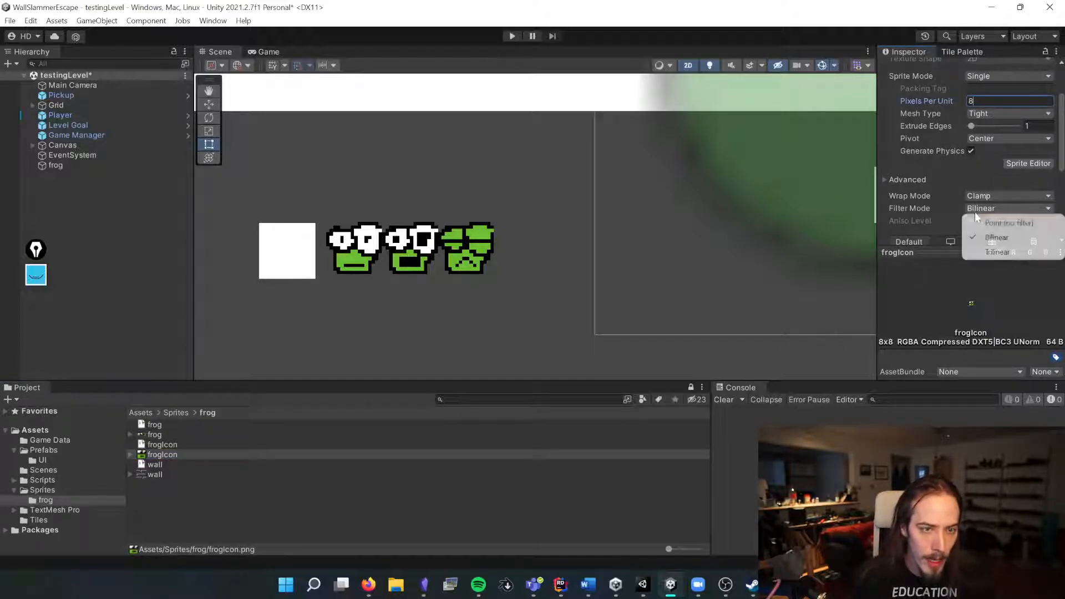
left_click(984, 220)
Step: Set the frogIcon sprite's Compression to None and apply the import settings
scroll(957, 198, "down", 3)
left_click(988, 229)
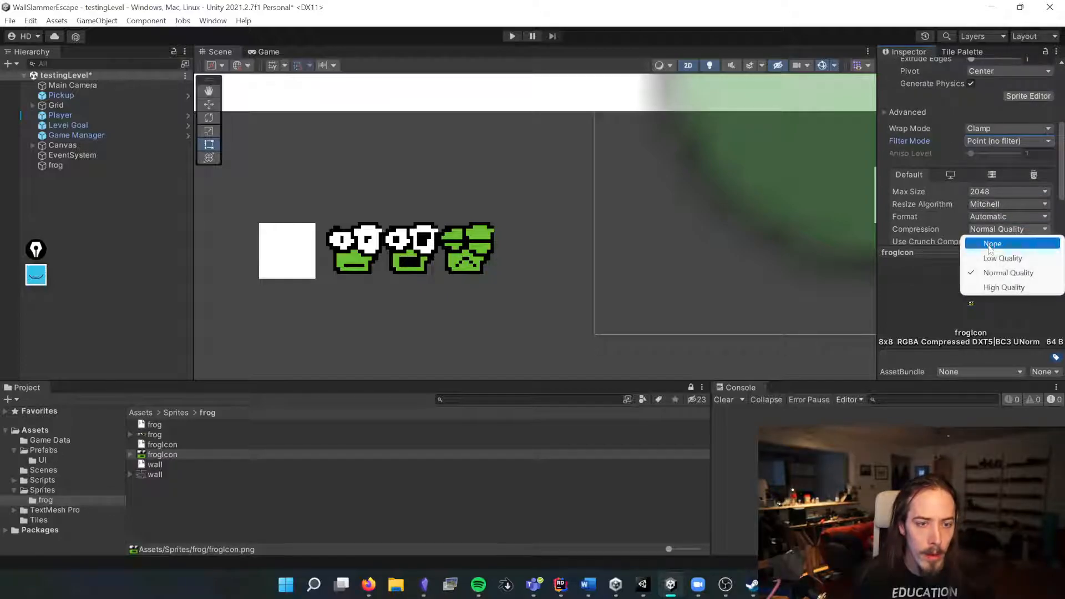
left_click(975, 239)
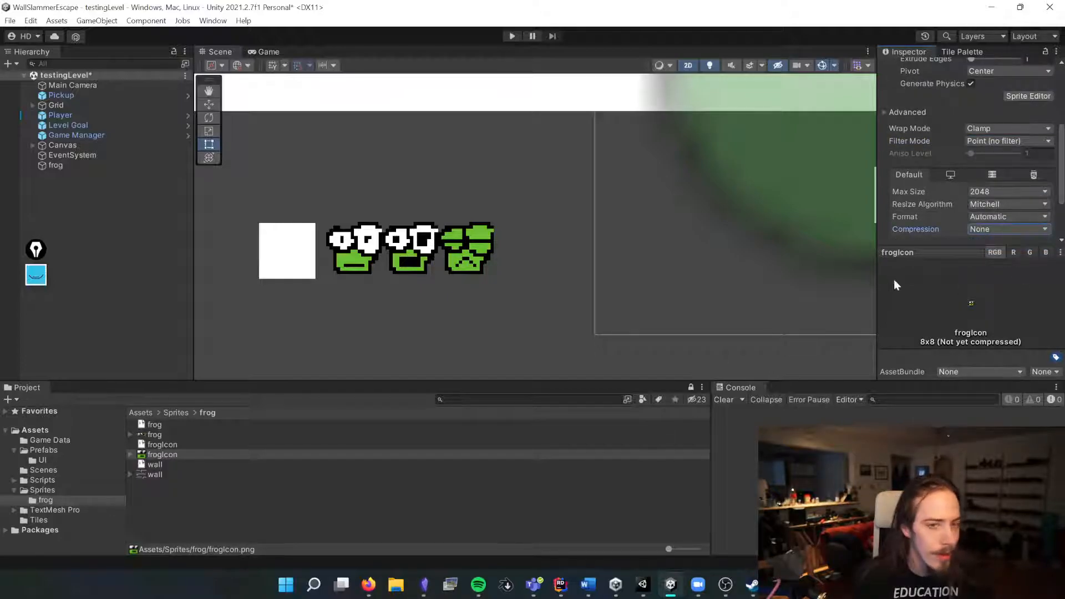
scroll(960, 210, "down", 3)
left_click(1039, 183)
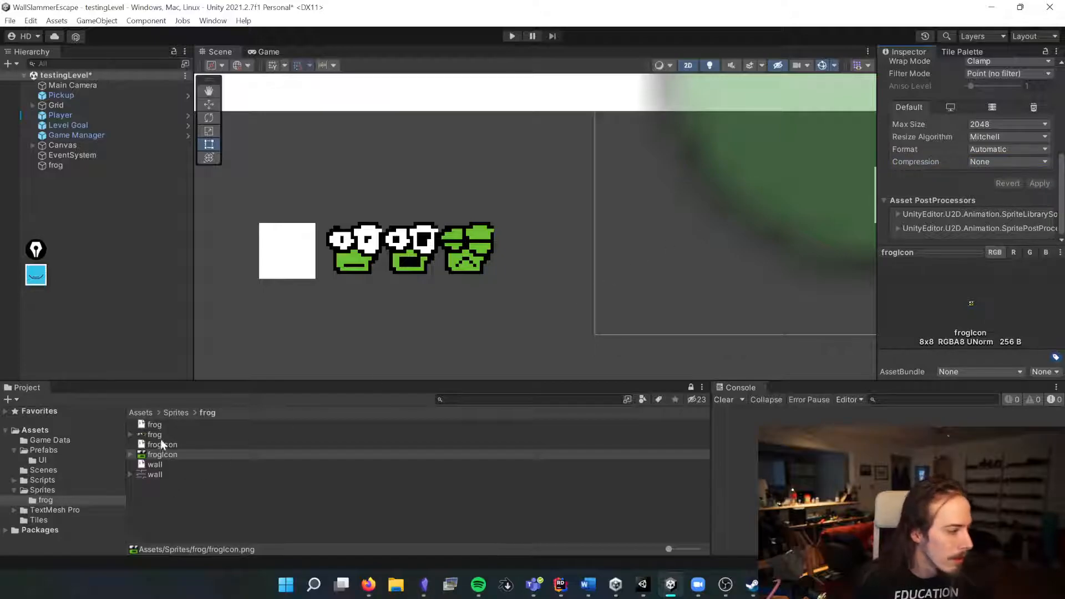
Step: Set the wall sprite's Compression to None and its Filter Mode to Point (no filter)
left_click(149, 474)
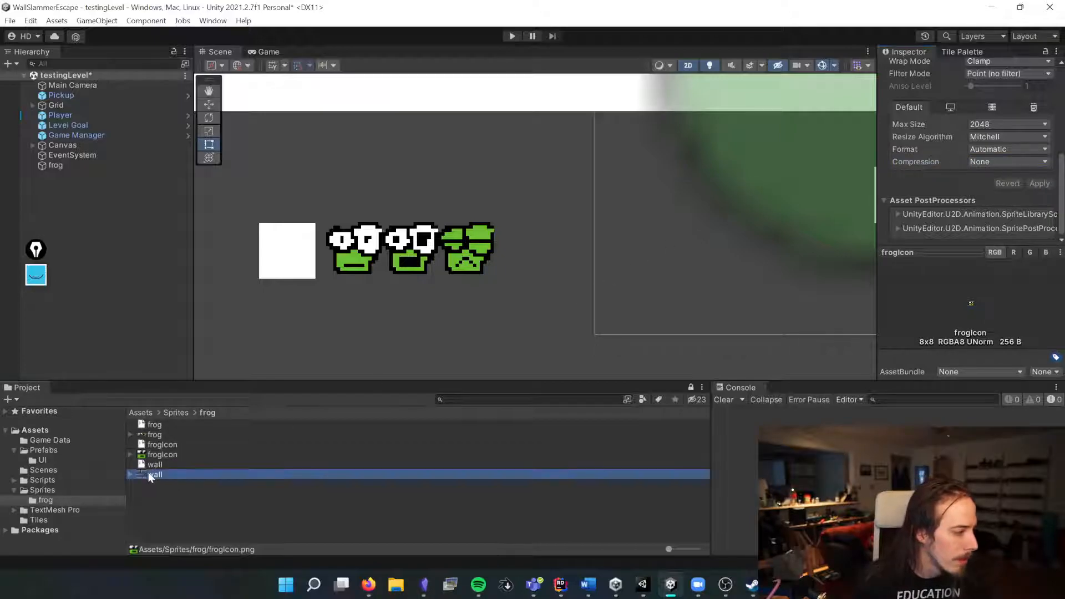
left_click(993, 162)
left_click(984, 172)
left_click(995, 140)
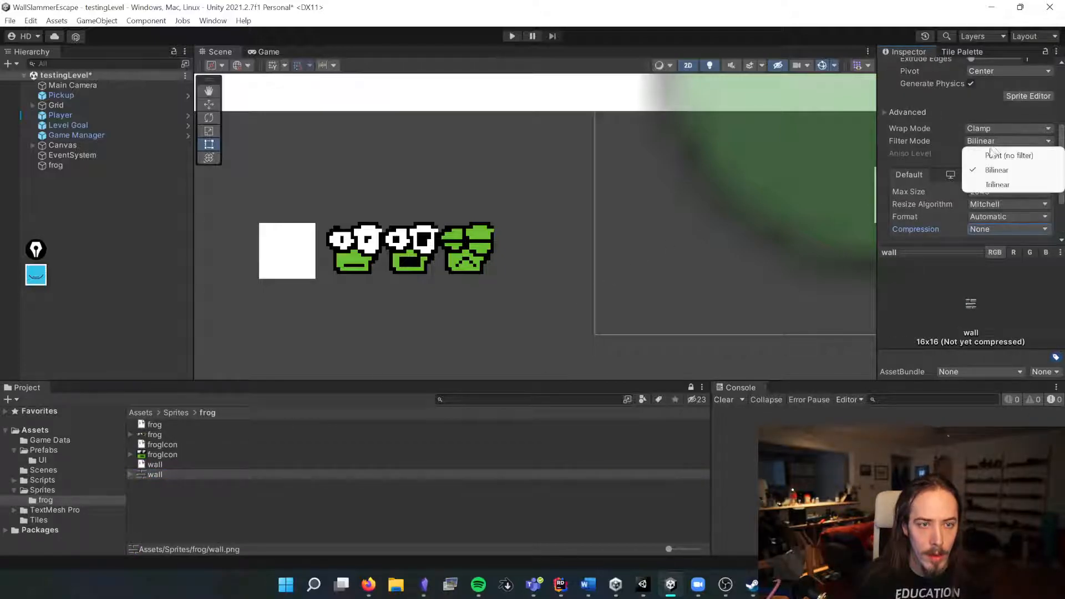
left_click(982, 150)
Step: Set the wall sprite's Pixels Per Unit to 16 and apply the import settings
left_click(993, 101)
type("16")
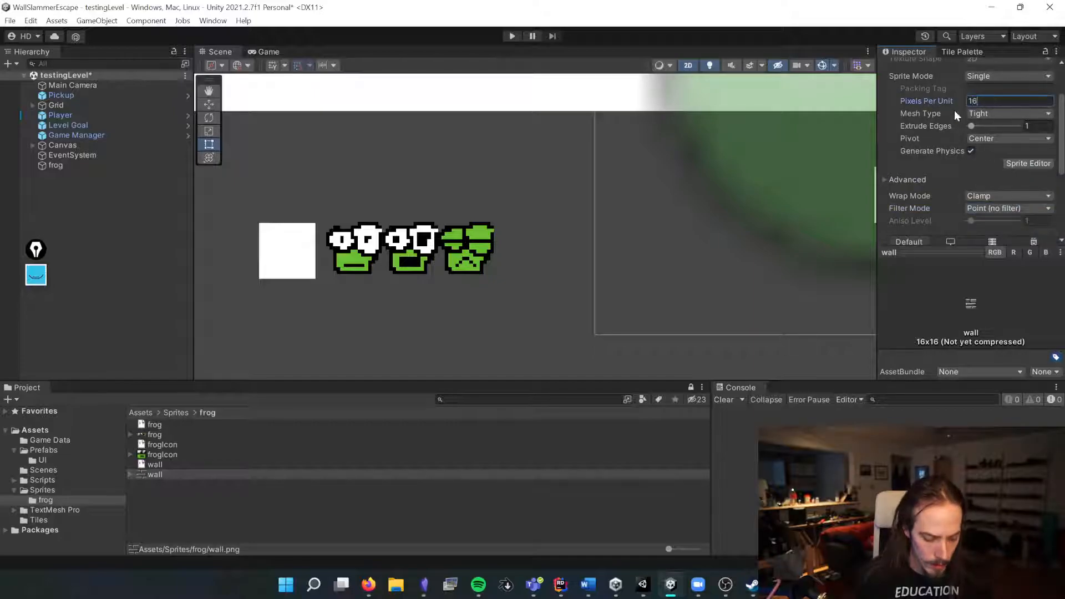
scroll(1033, 166, "down", 5)
left_click(1038, 183)
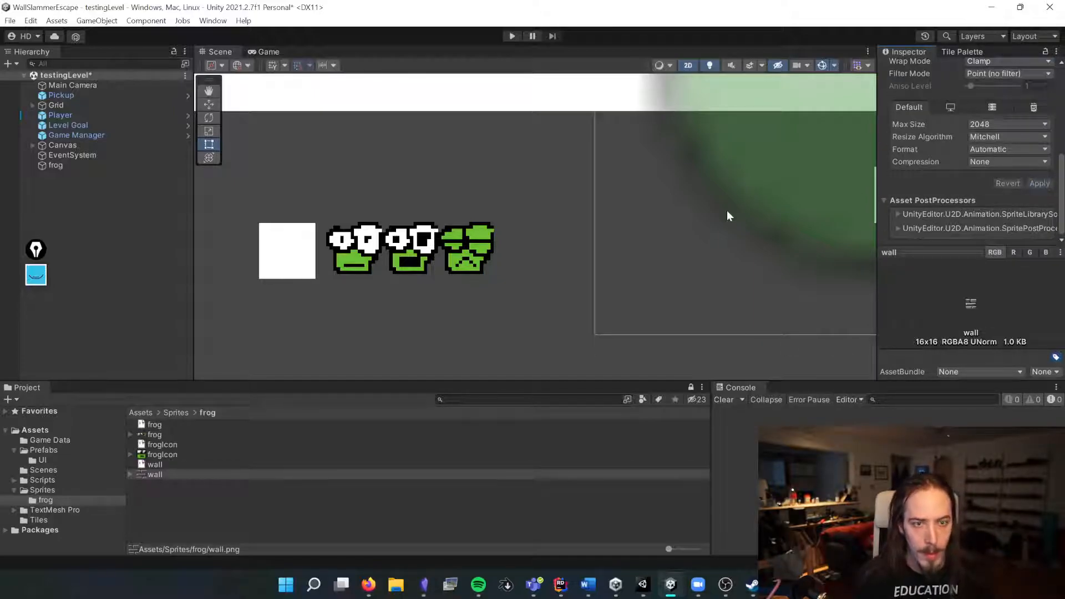
Step: Switch to the browser and open results from the 'mario sprite sheet' image search
left_click(154, 433)
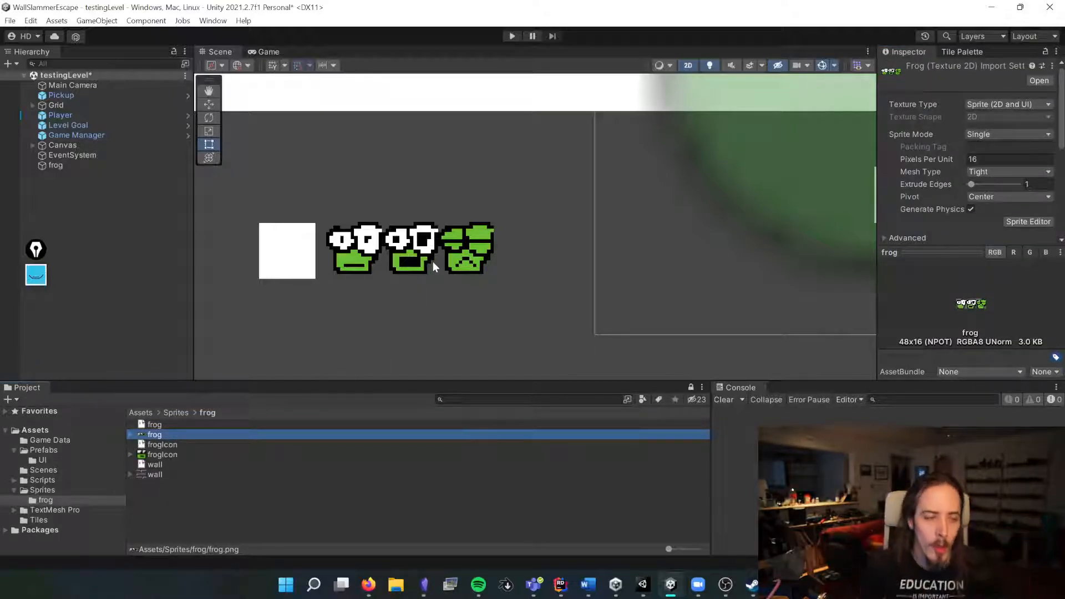
left_click(369, 587)
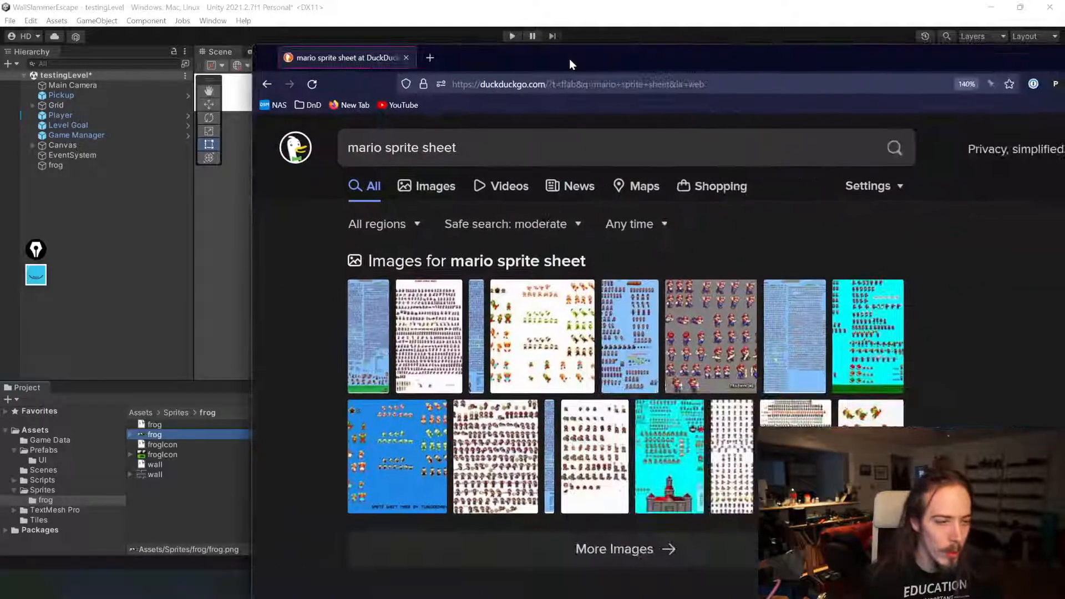
left_click(482, 430)
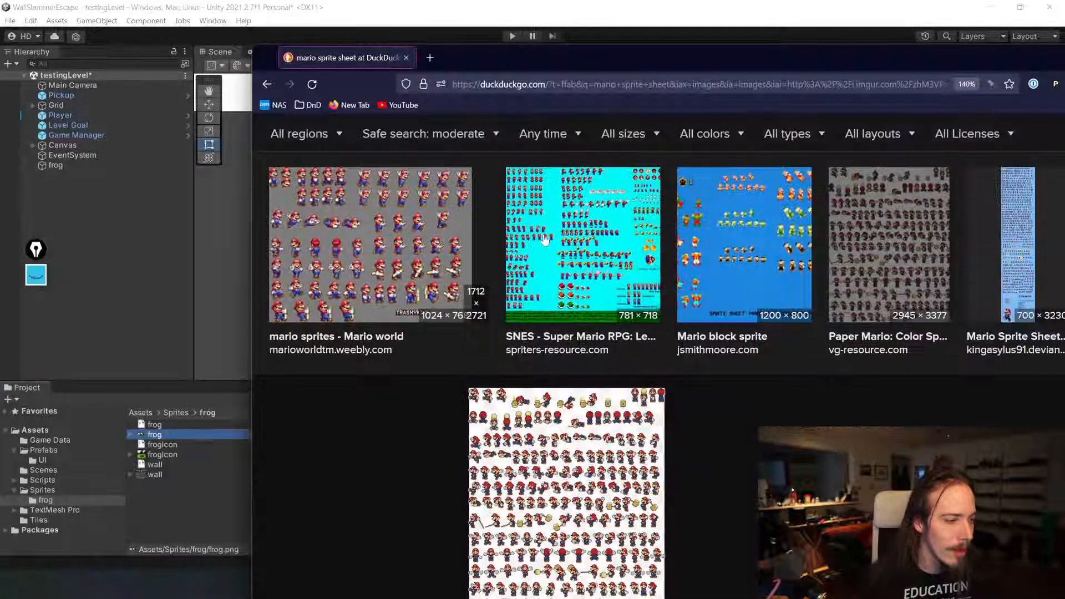
scroll(365, 249, "down", 2)
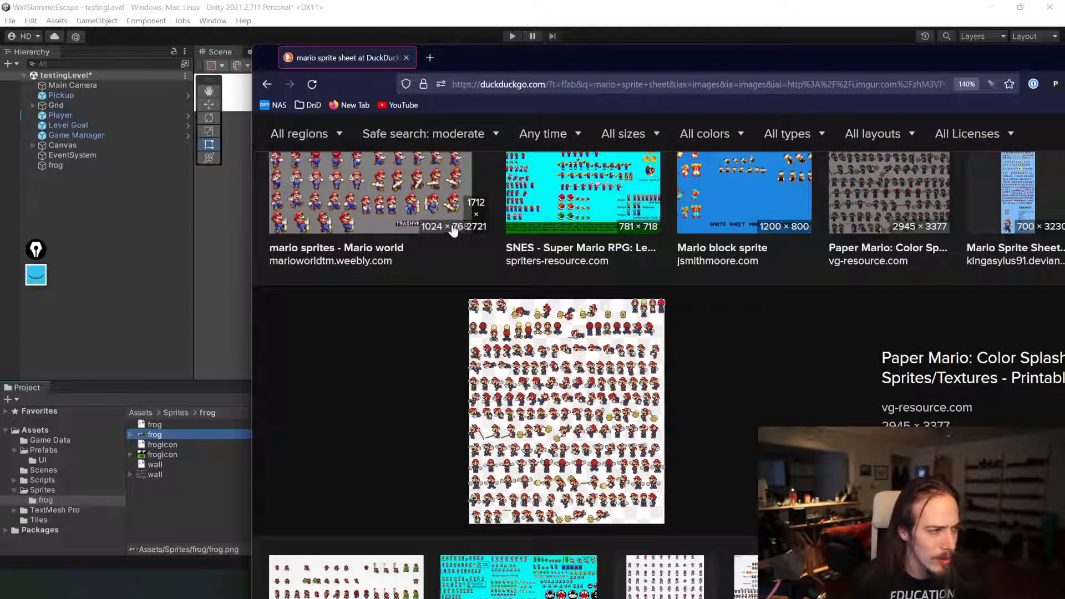
left_click(398, 208)
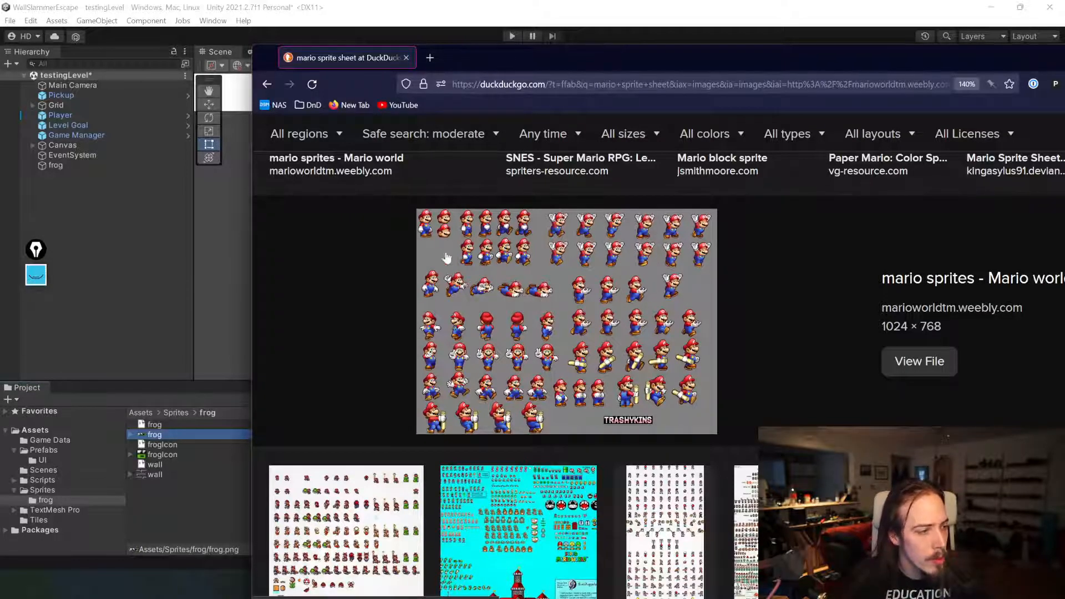
Step: Browse further Mario sprite sheet examples in the image results and restore the browser window size
scroll(472, 264, "down", 5)
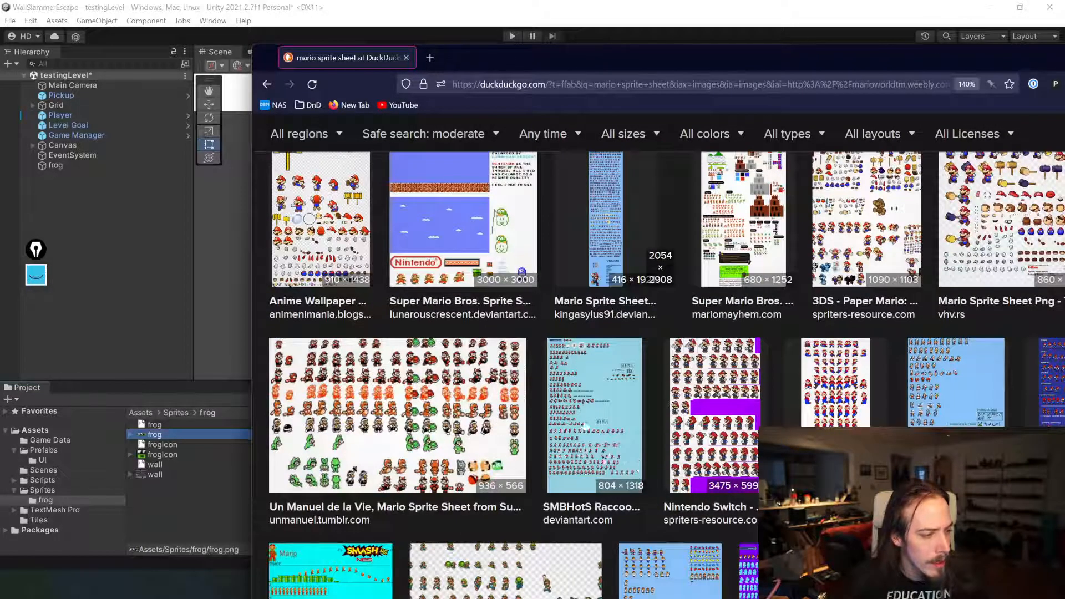
left_click(595, 416)
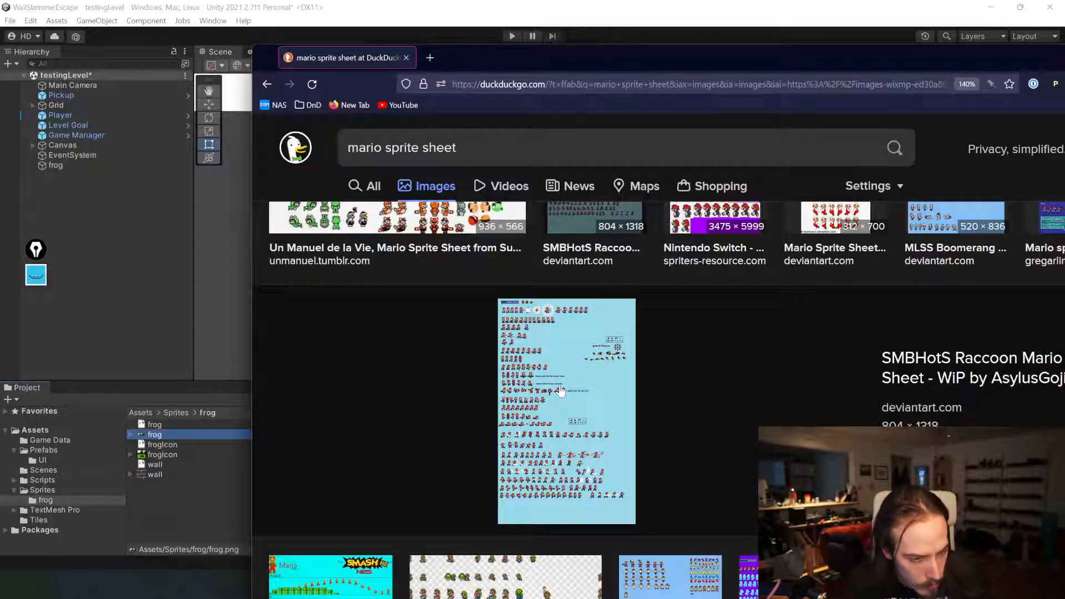
scroll(560, 390, "down", 4)
scroll(545, 292, "up", 5)
scroll(571, 388, "up", 3)
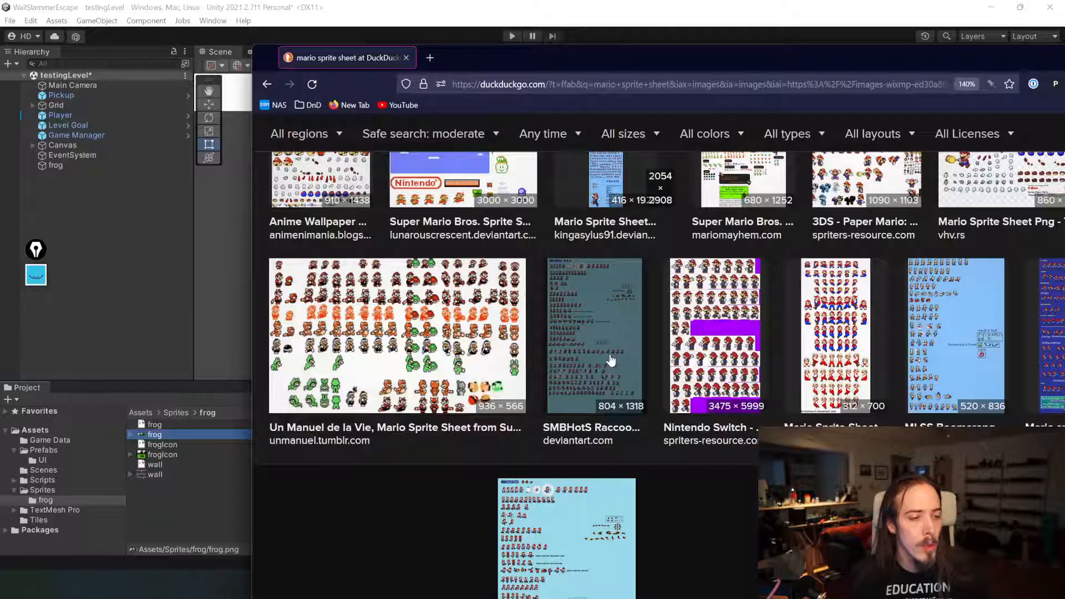
scroll(716, 333, "down", 2)
scroll(460, 425, "up", 3)
left_click(460, 426)
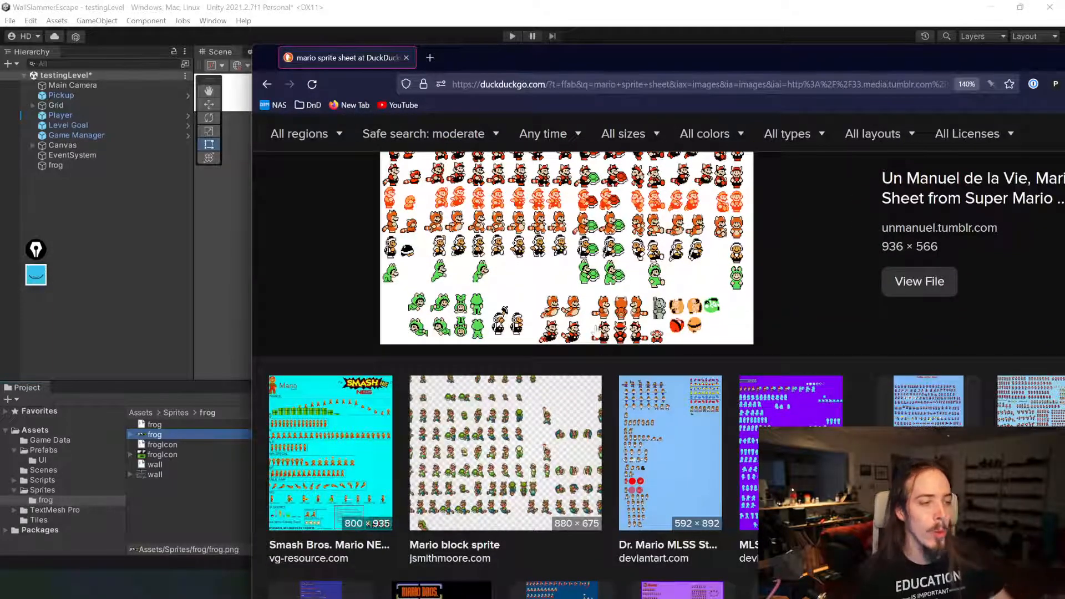
scroll(595, 330, "up", 3)
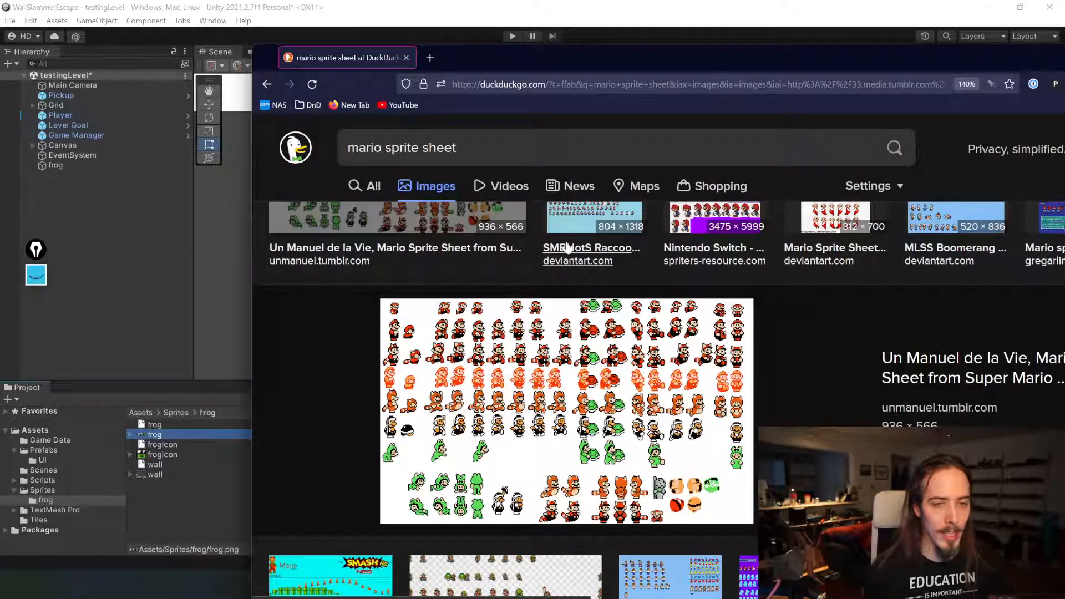
double_click(884, 63)
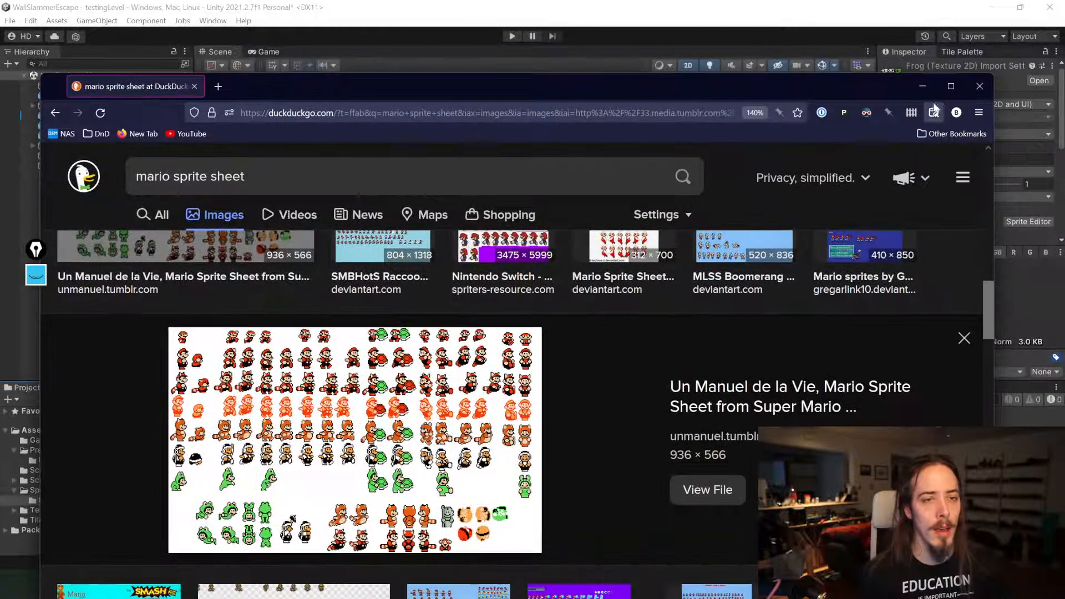
Step: Return to Unity, set the frog sprite's Sprite Mode to Multiple, and apply the settings to open the Sprite Editor
left_click(922, 86)
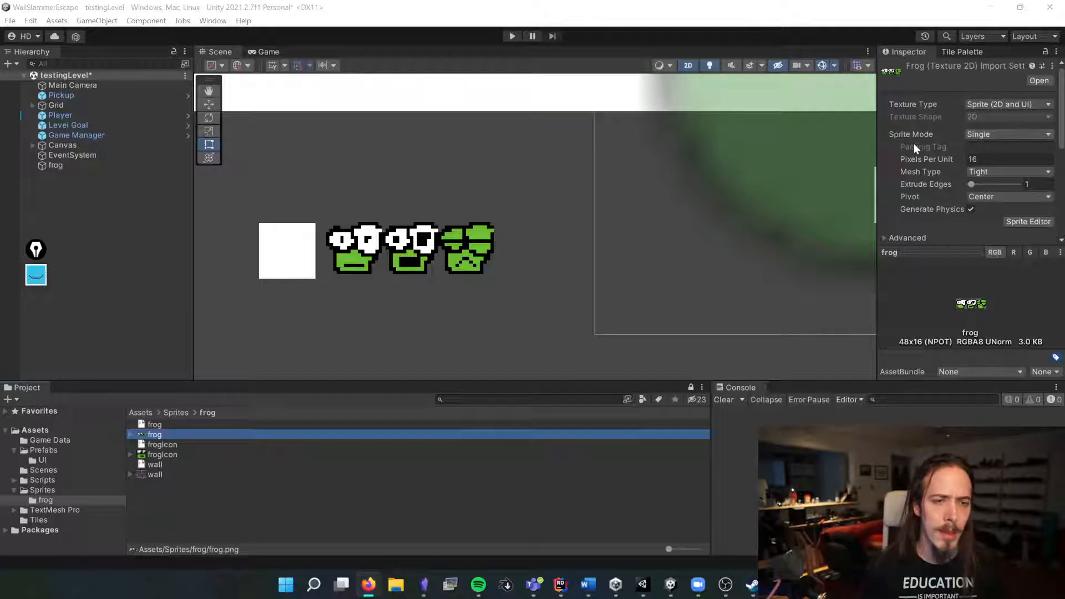
left_click(957, 144)
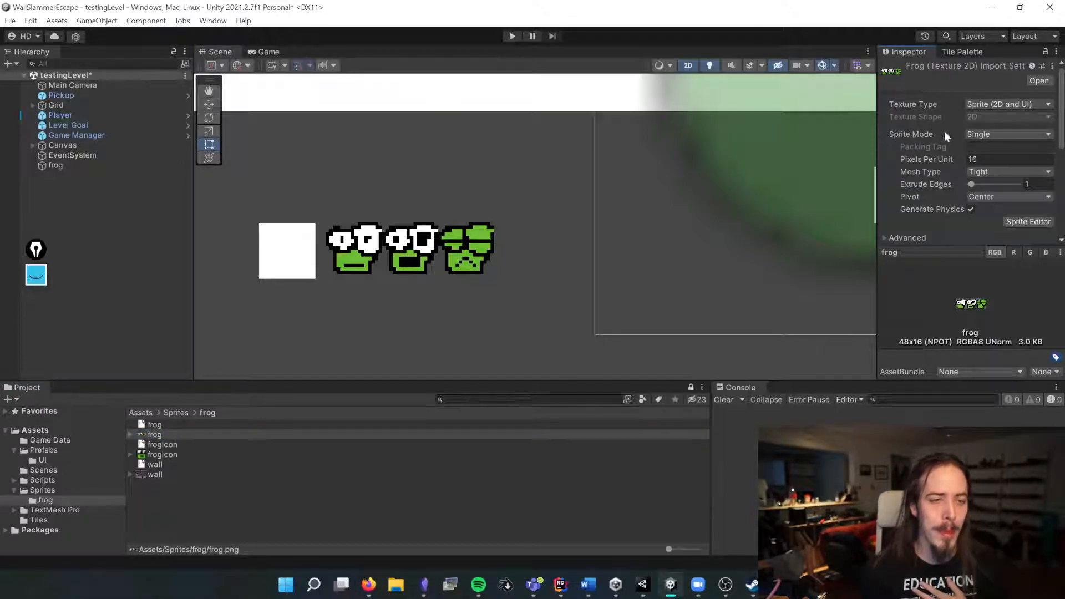
left_click(990, 135)
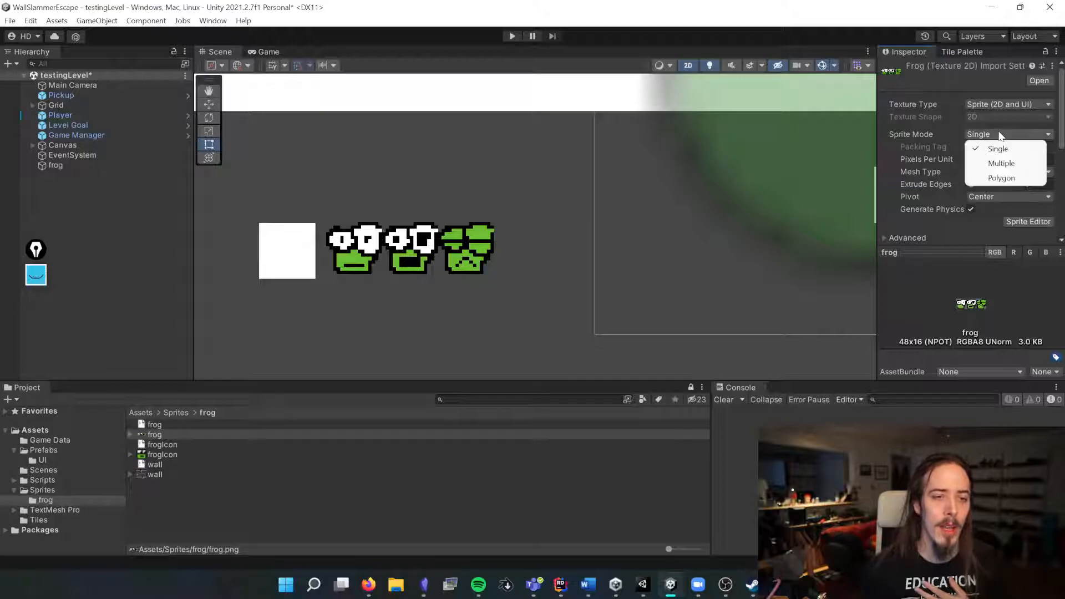
left_click(991, 163)
left_click(1023, 209)
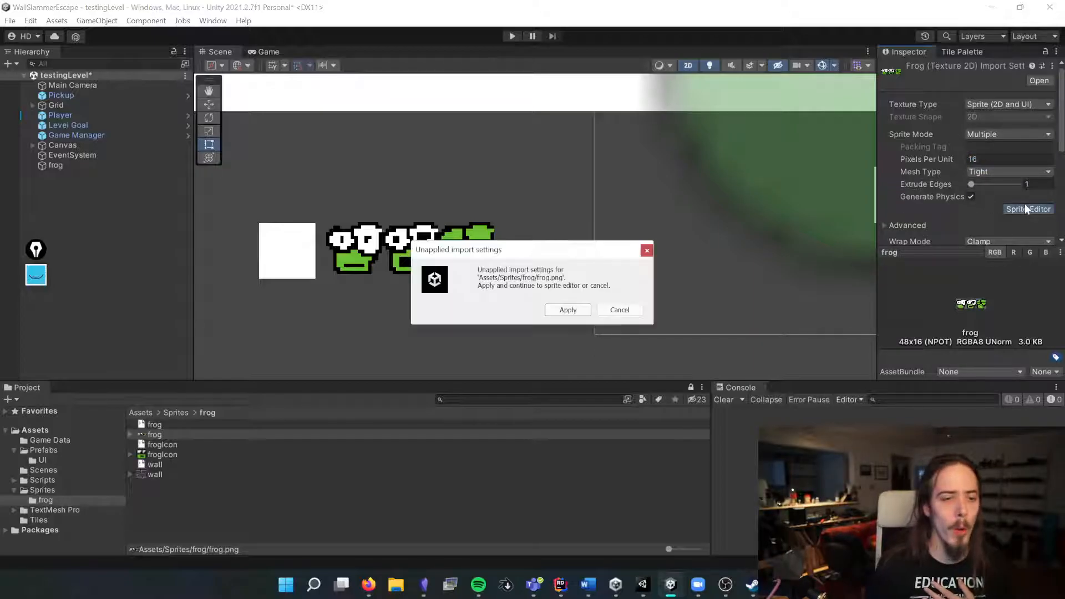
left_click(563, 308)
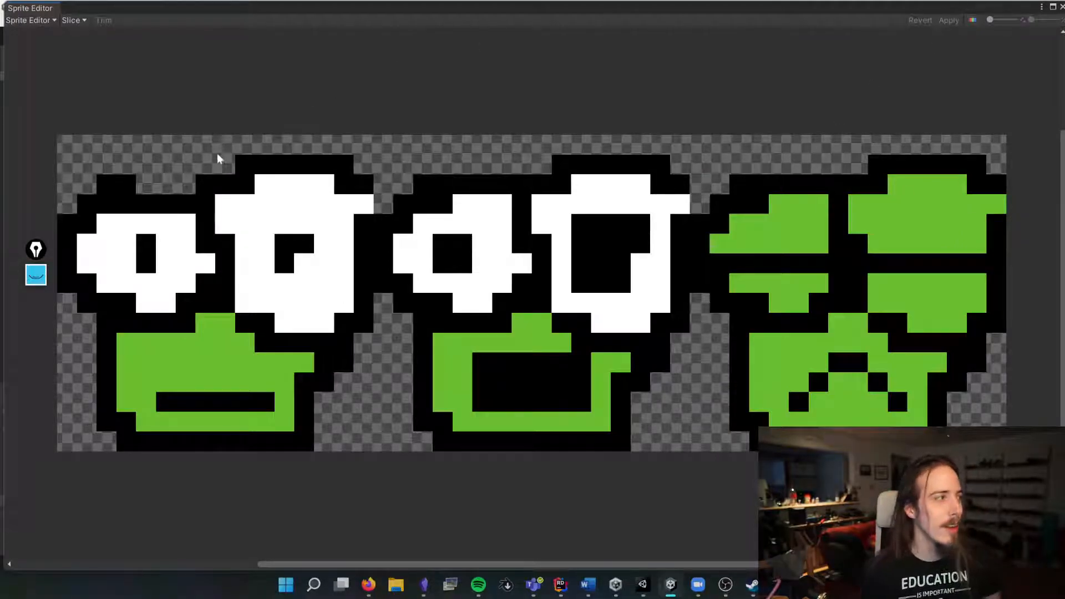
left_click_drag(61, 139, 373, 451)
left_click_drag(387, 144, 699, 451)
key("ctrl+z")
key("ctrl+z")
Step: Slice the frog sheet by Grid By Cell Size with a pixel size of 16 × 16
left_click(72, 20)
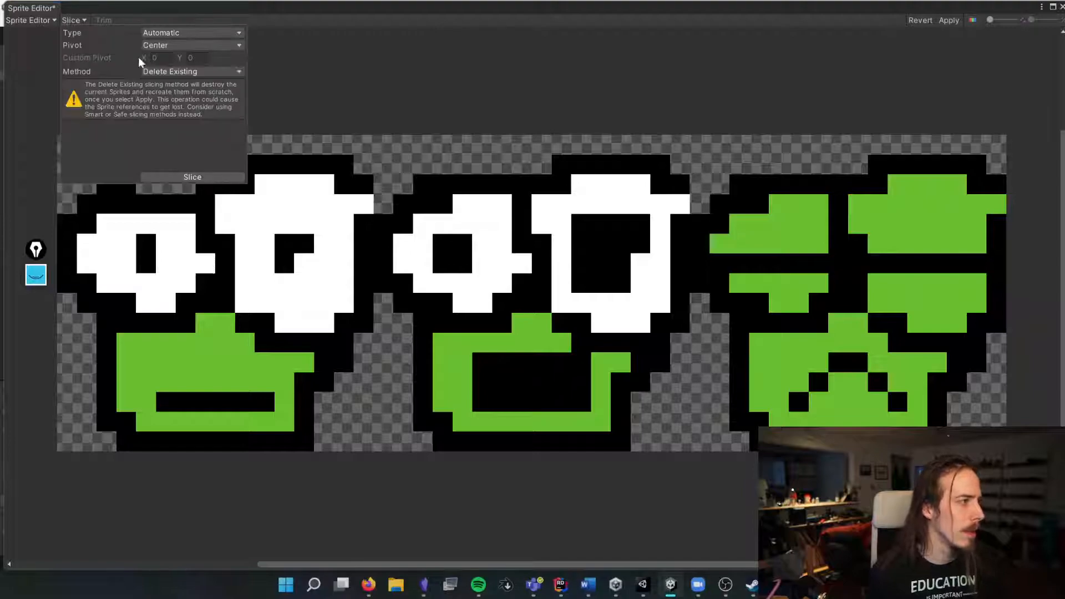
left_click(191, 177)
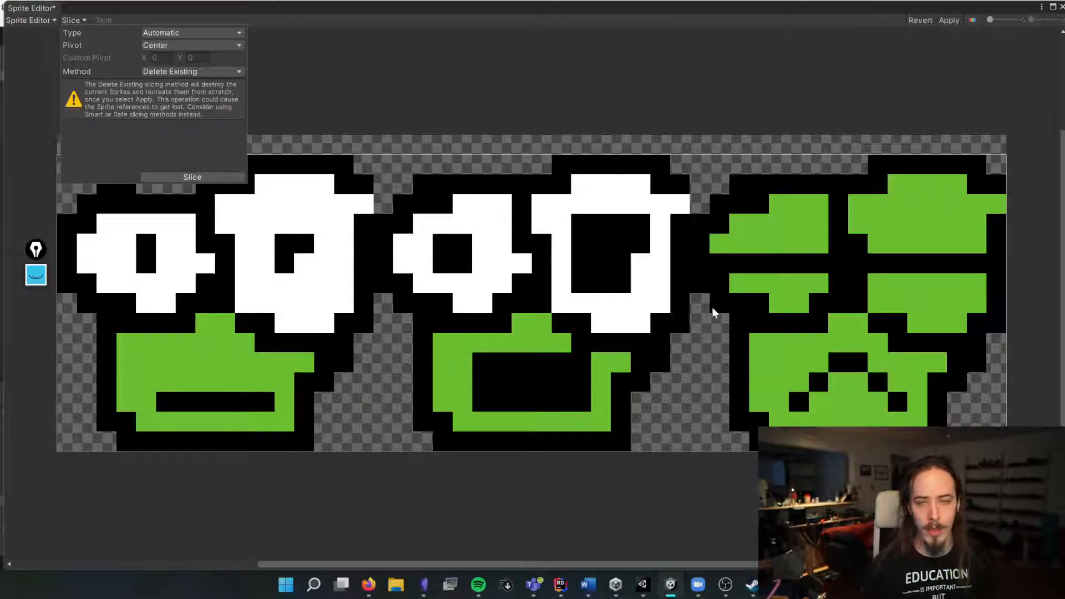
left_click(178, 34)
left_click(233, 62)
left_click(169, 47)
type("16")
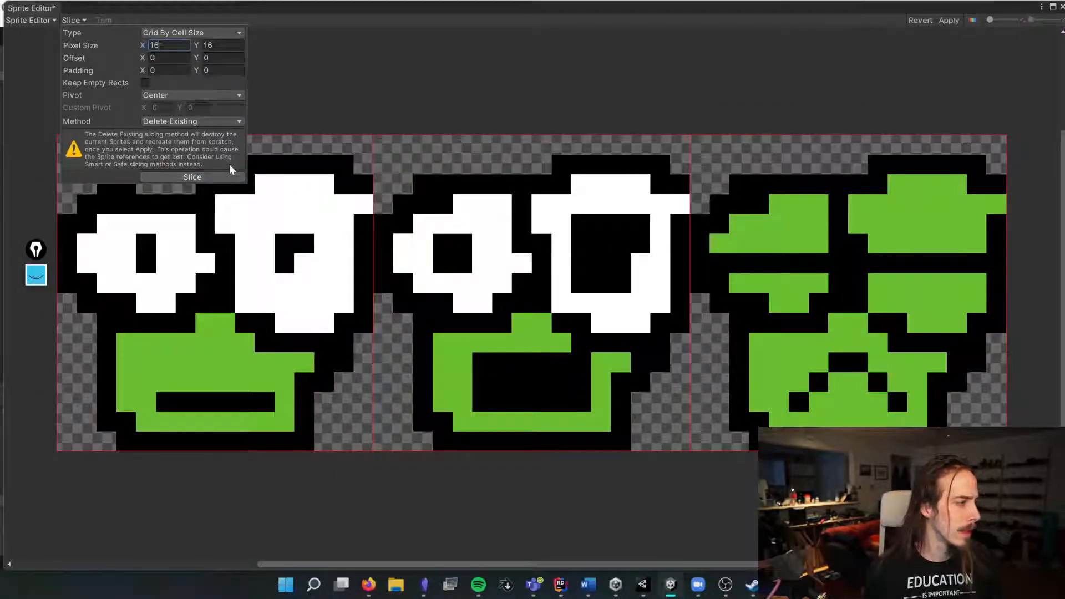
left_click(297, 42)
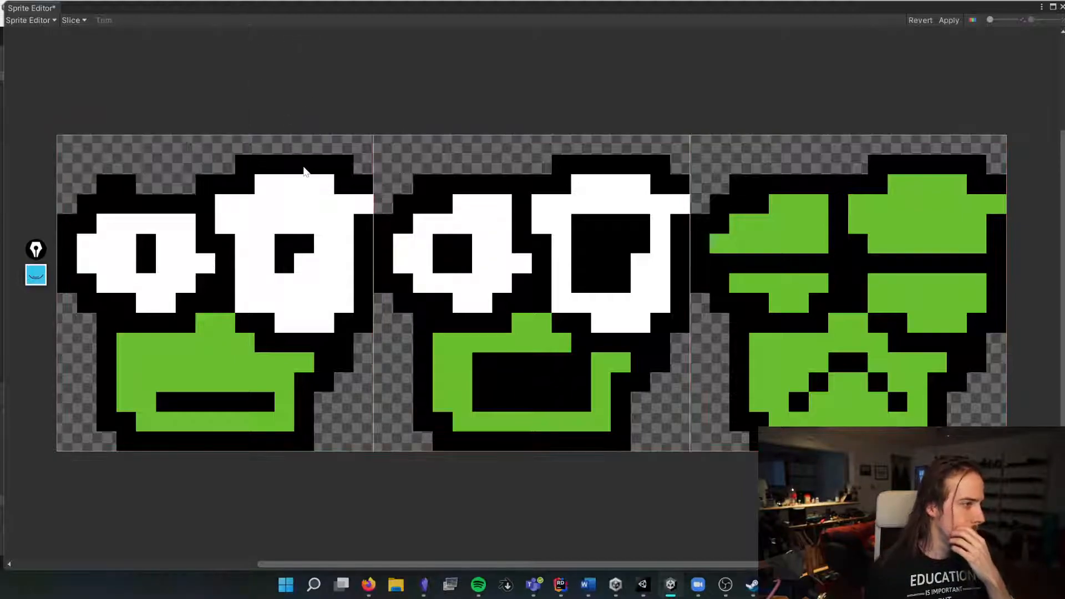
Step: Select the first frog sprite and rename it frog_normal
left_click(303, 165)
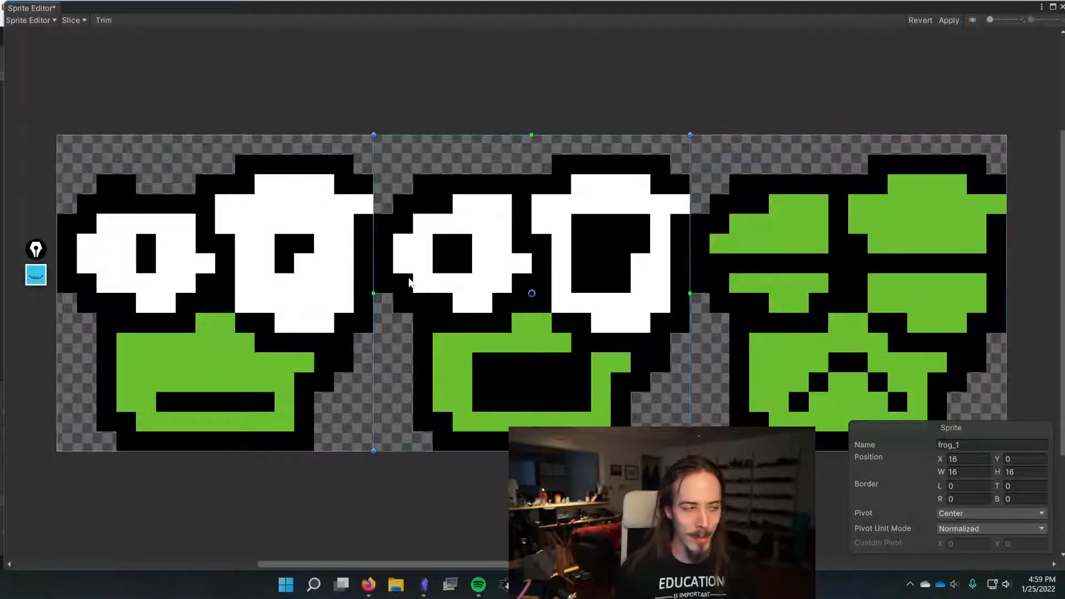
left_click(950, 445)
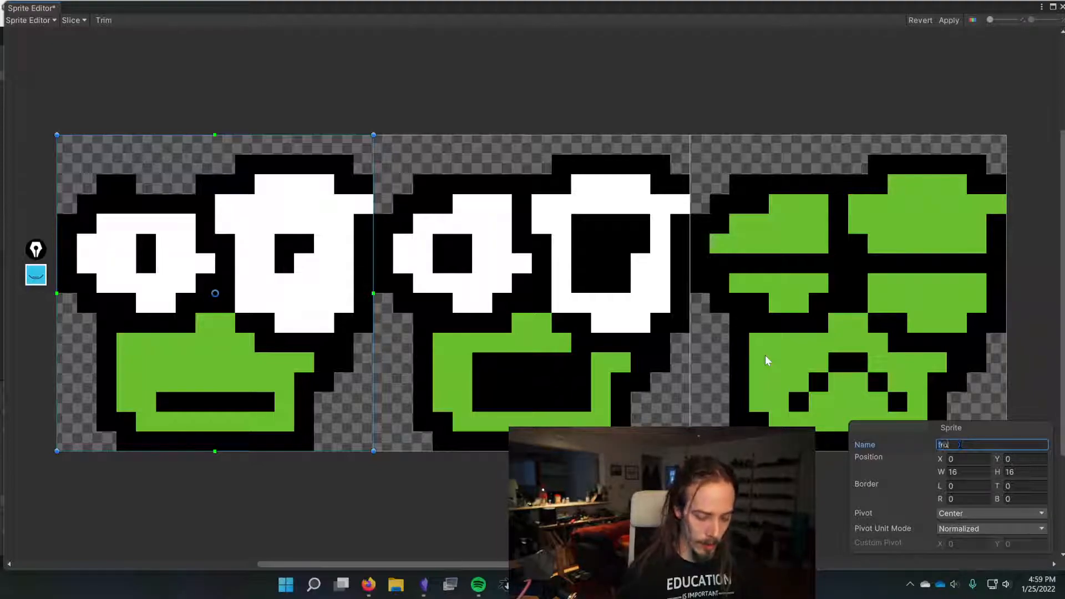
type("normal")
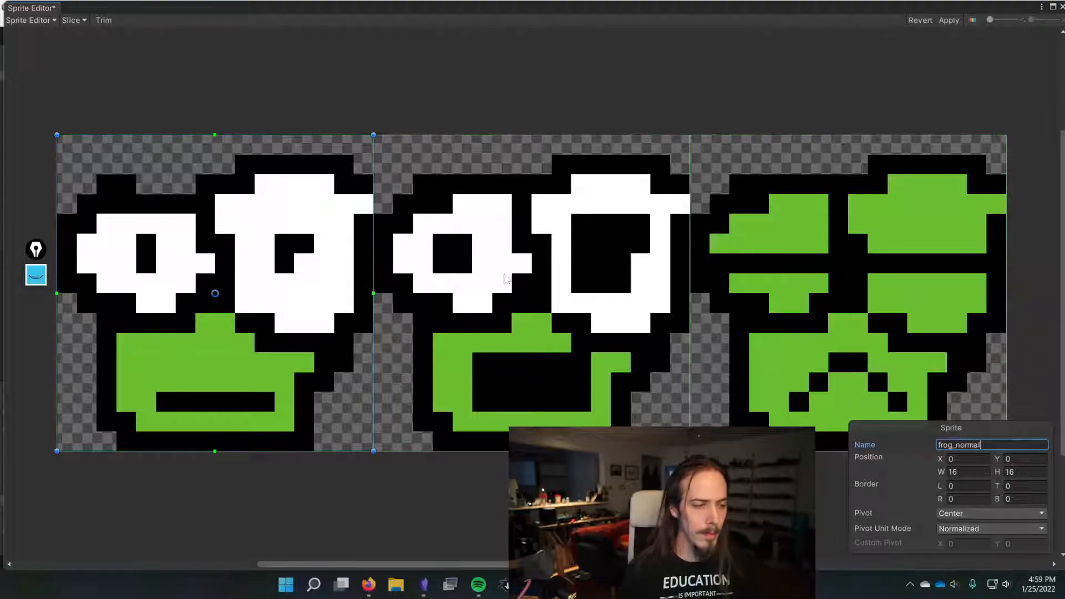
Step: Select the middle frog sprite and rename it frog_scream
left_click(615, 310)
left_click(965, 444)
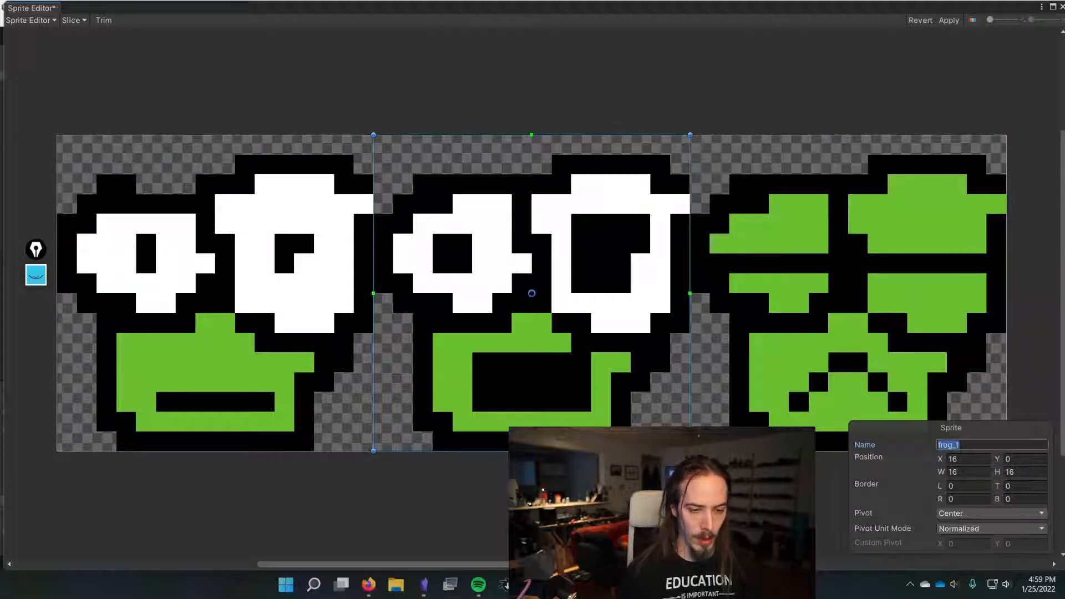
type("frog_scream")
Step: Select the third frog sprite and rename it frog_frown
left_click(863, 336)
left_click(965, 444)
type("frog_")
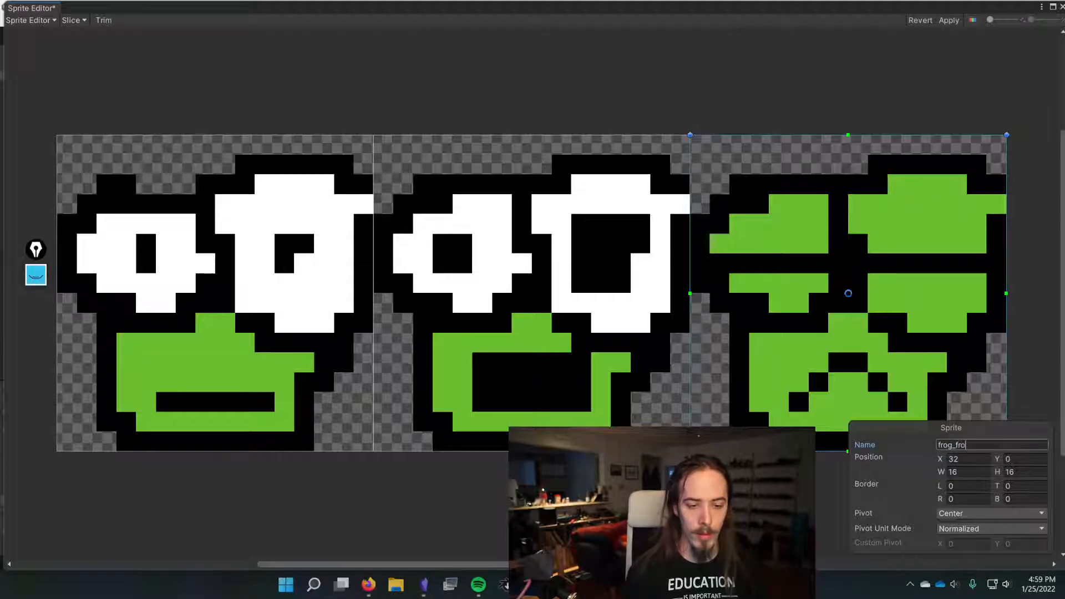
Step: Apply the sprite slicing changes and close the Sprite Editor window
left_click(948, 22)
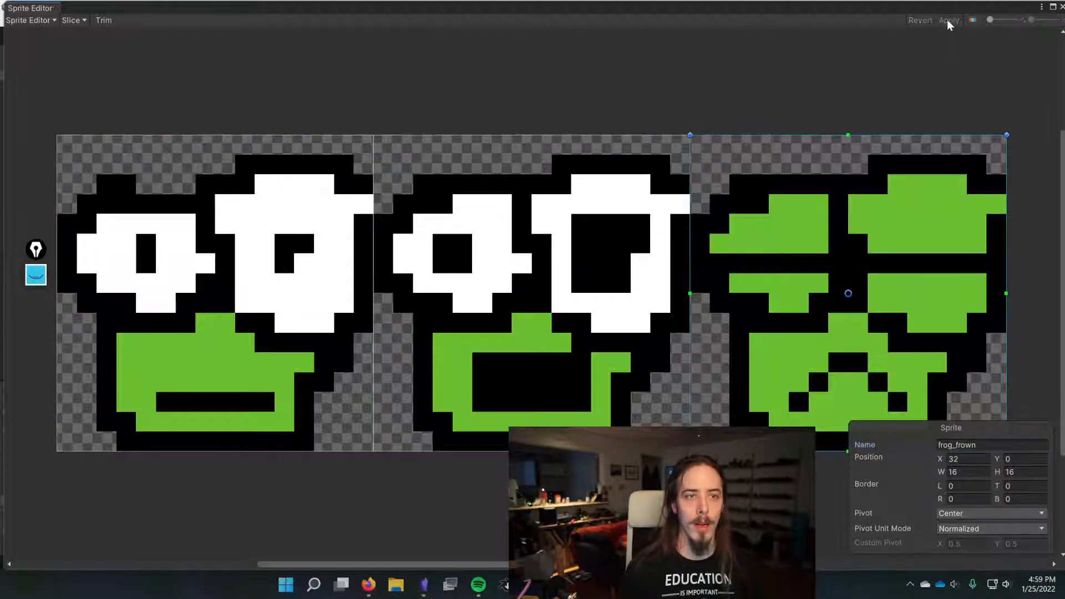
left_click(1052, 7)
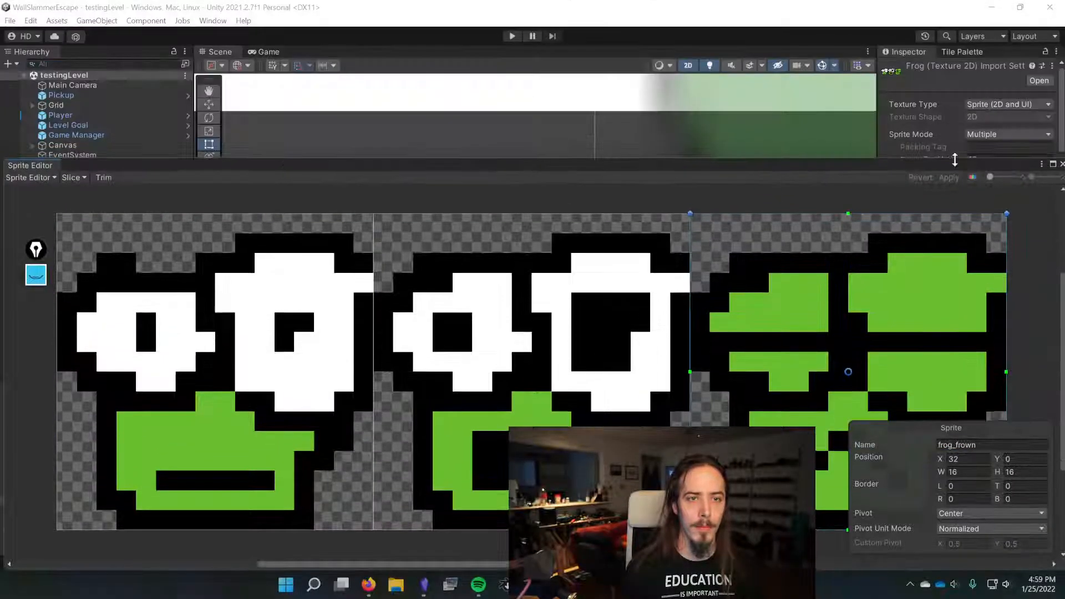
left_click_drag(867, 179, 448, 191)
left_click_drag(357, 148, 706, 91)
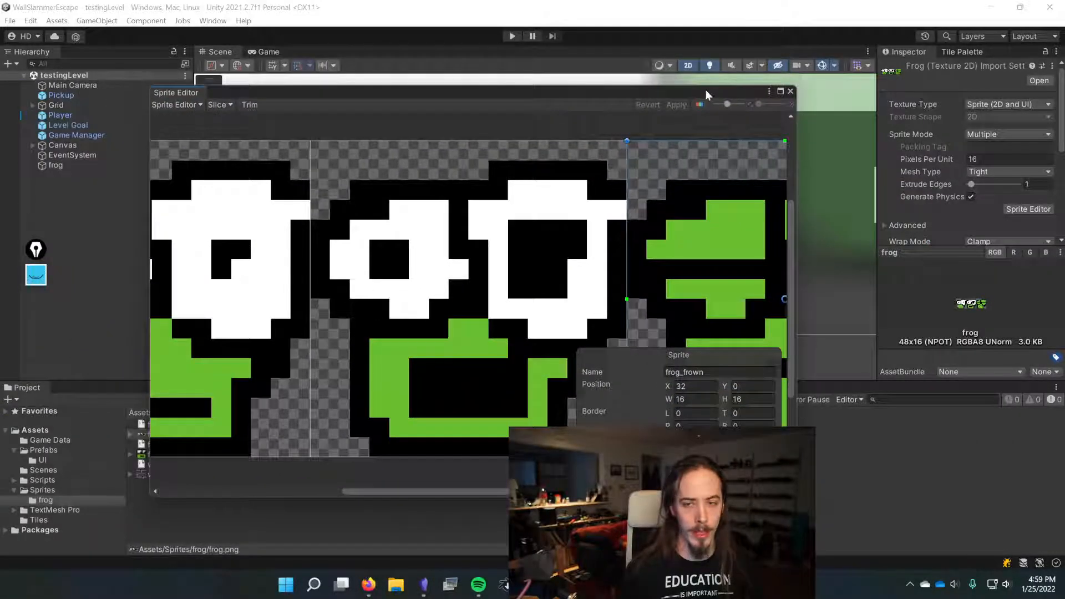
left_click(790, 91)
Step: Expand the frog texture in the project and inspect each of the sliced frog sprites
left_click(132, 434)
left_click(131, 435)
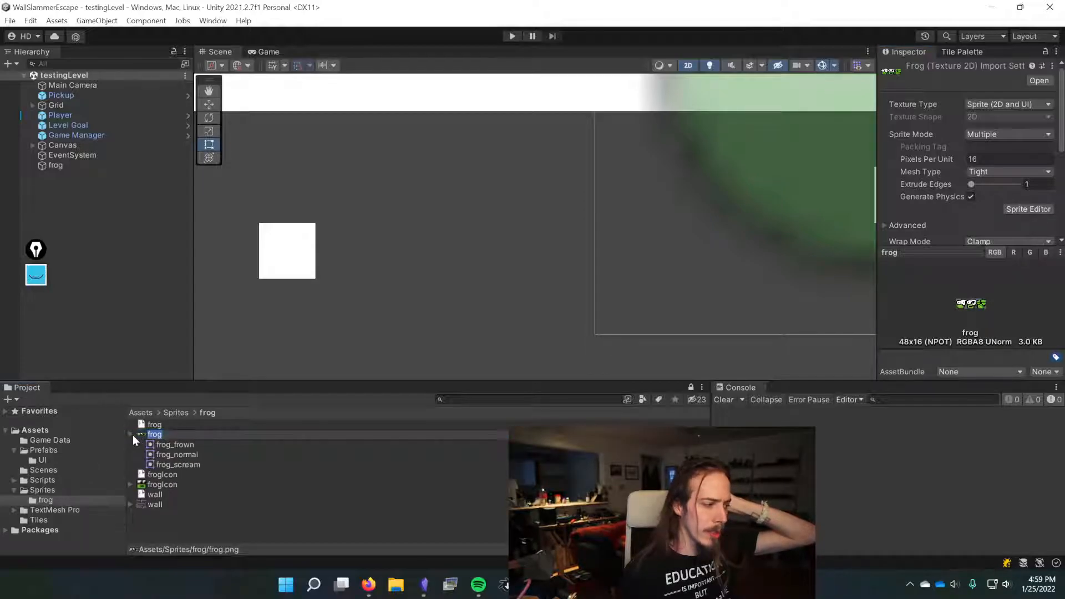
left_click(173, 445)
left_click(180, 454)
left_click(178, 464)
left_click(182, 454)
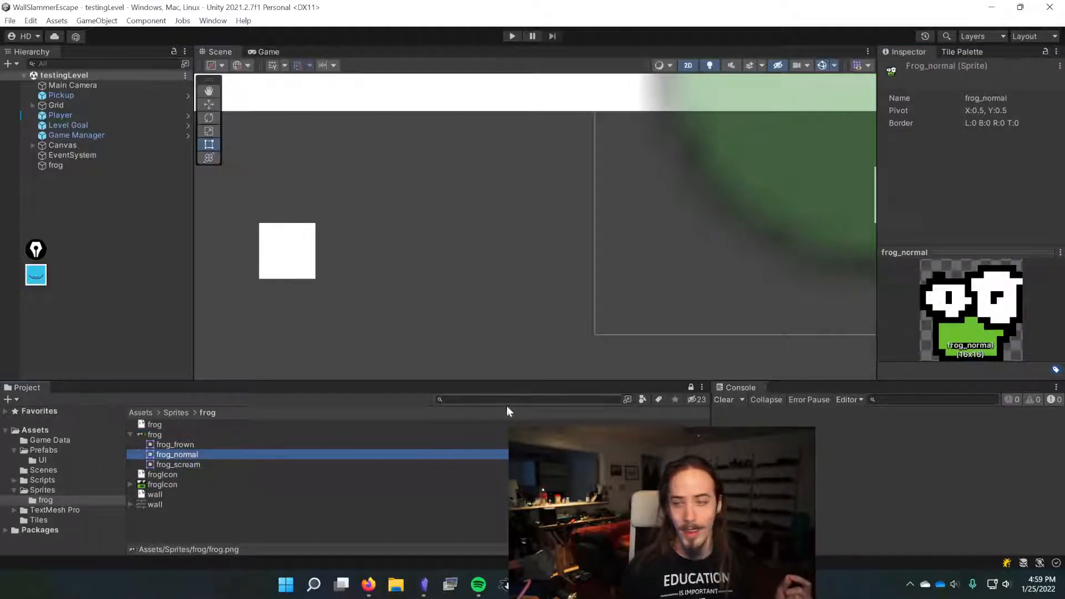
left_click(209, 465)
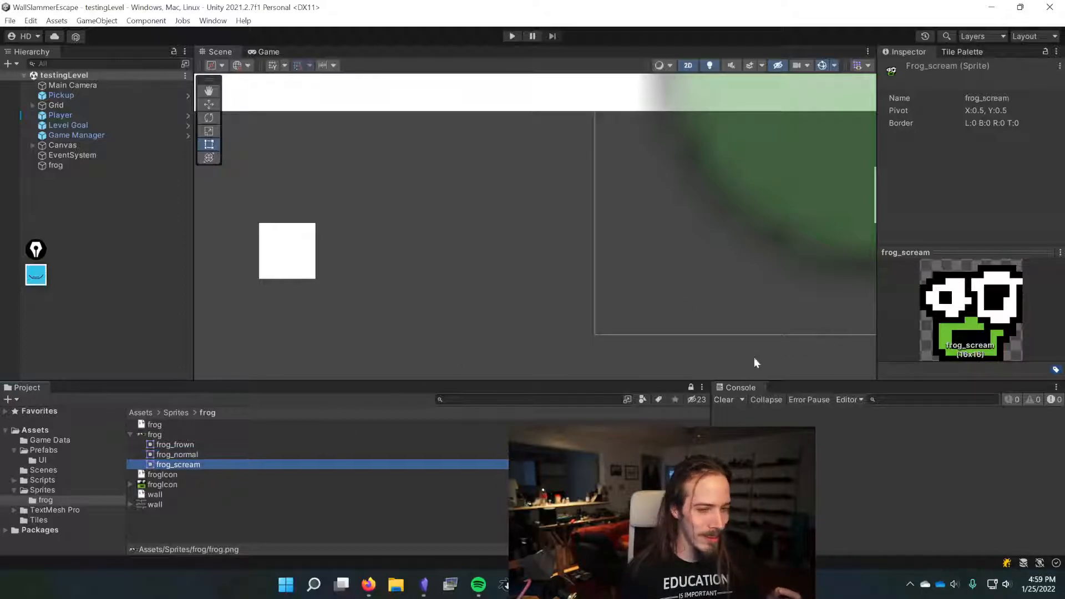
left_click(213, 435)
left_click(204, 444)
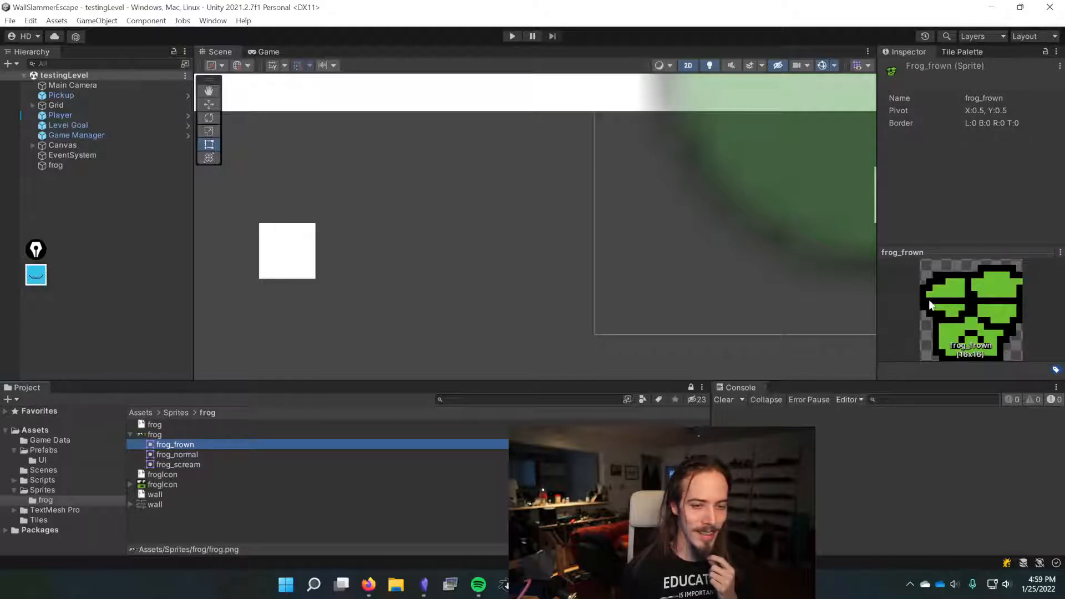
Step: Assign the frog_normal sprite to the Player's Sprite Renderer
scroll(538, 190, "down", 12)
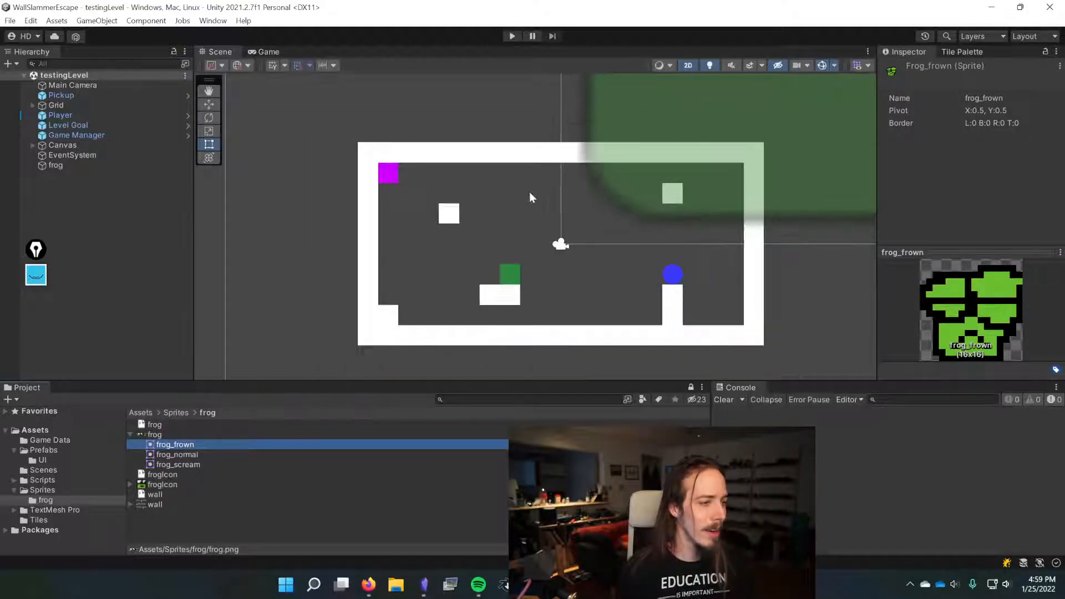
middle_click_drag(532, 192, 509, 120)
left_click(129, 115)
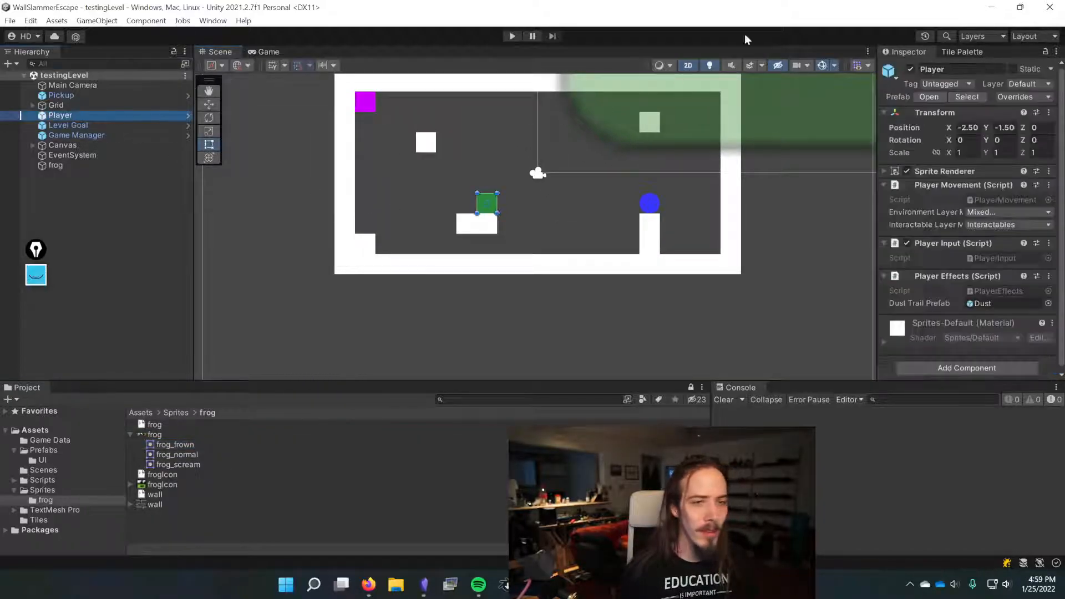
left_click(977, 171)
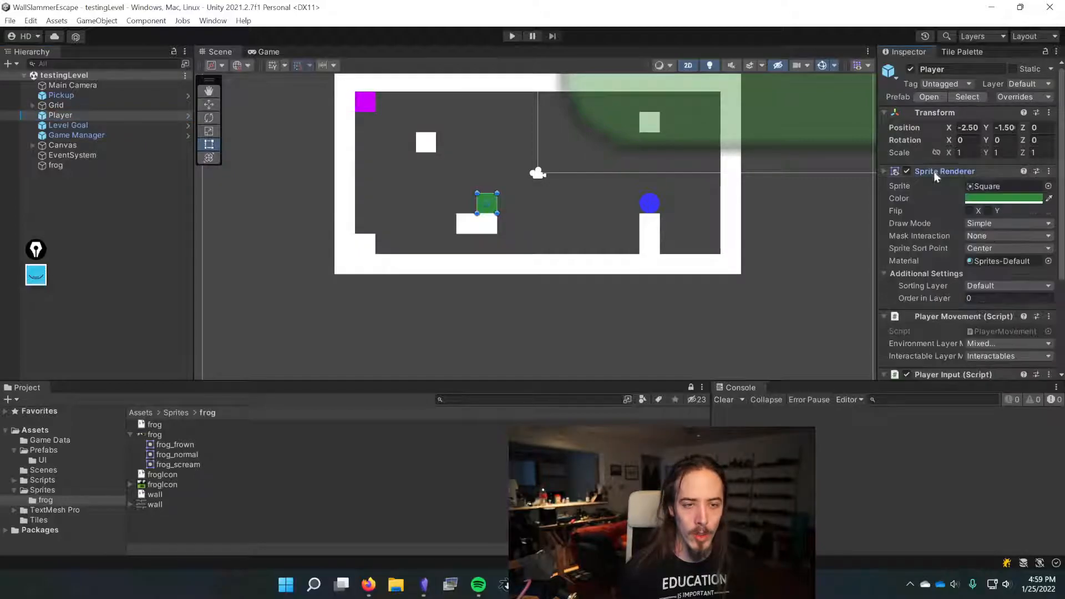
left_click(1048, 187)
type("fr")
key("Down")
key("Down")
key("Return")
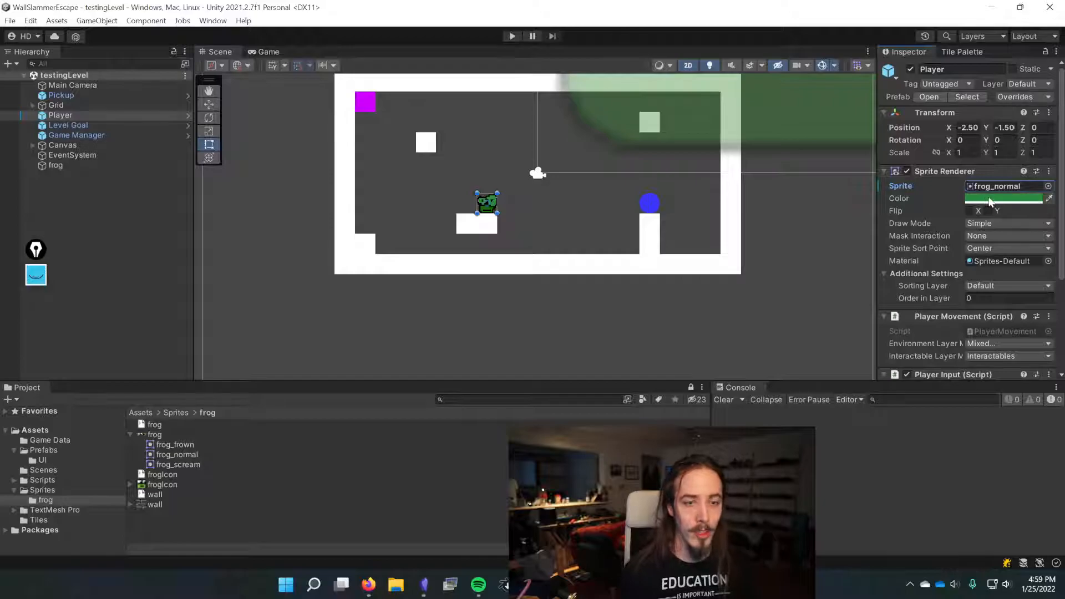
Step: Set the Player's sprite color to white and save the scene
left_click(990, 201)
left_click_drag(965, 265, 877, 219)
left_click_drag(1044, 187, 1043, 190)
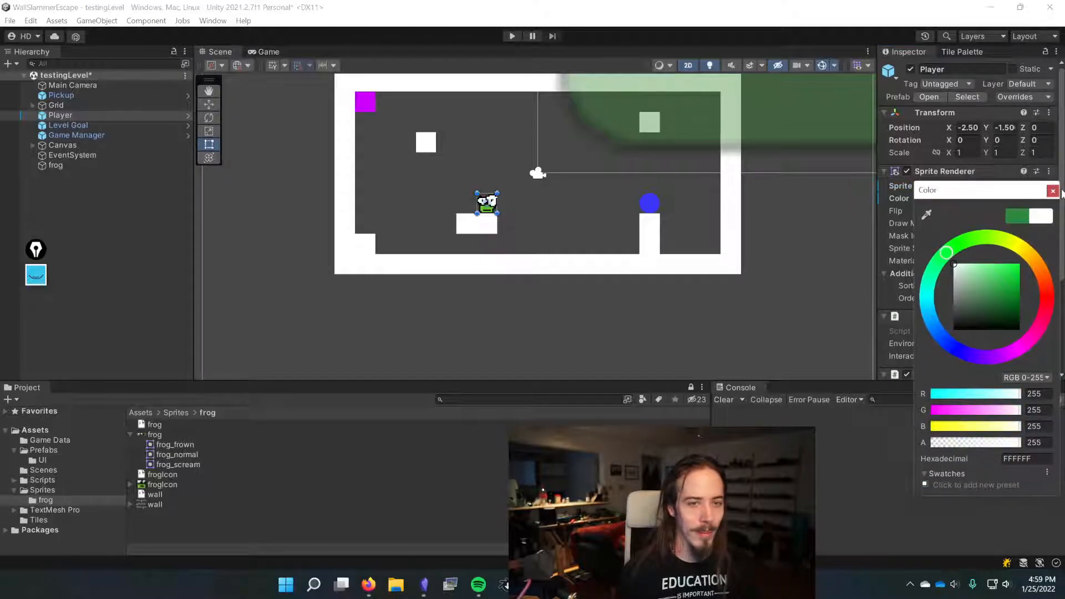
left_click(1051, 191)
key("ctrl+s")
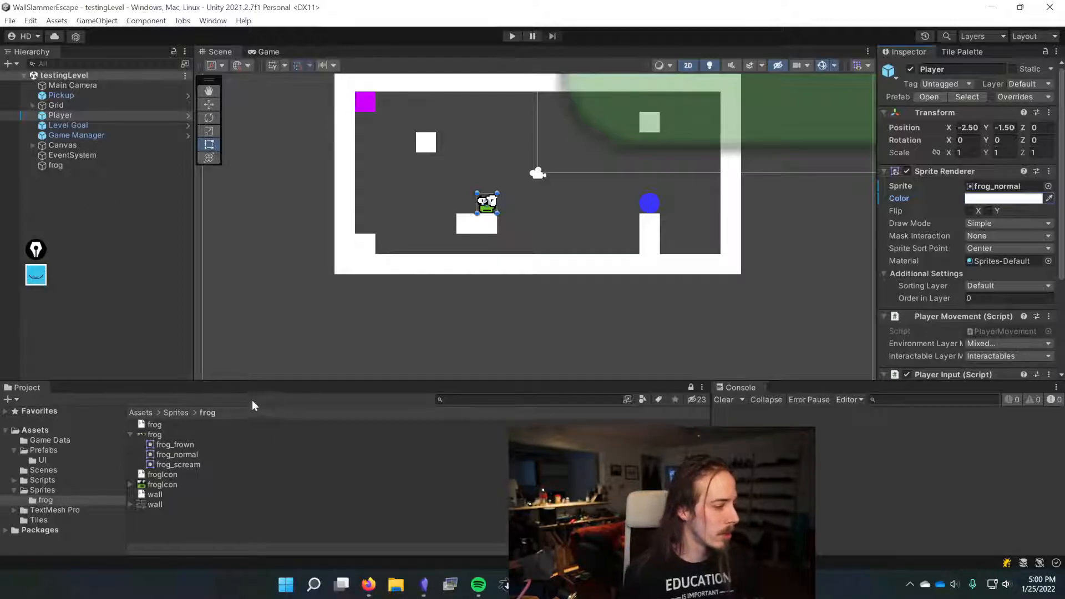
Step: Dock the Tile Palette and add the wall sprite to the palette as a new tile saved as wall.asset
left_click(139, 413)
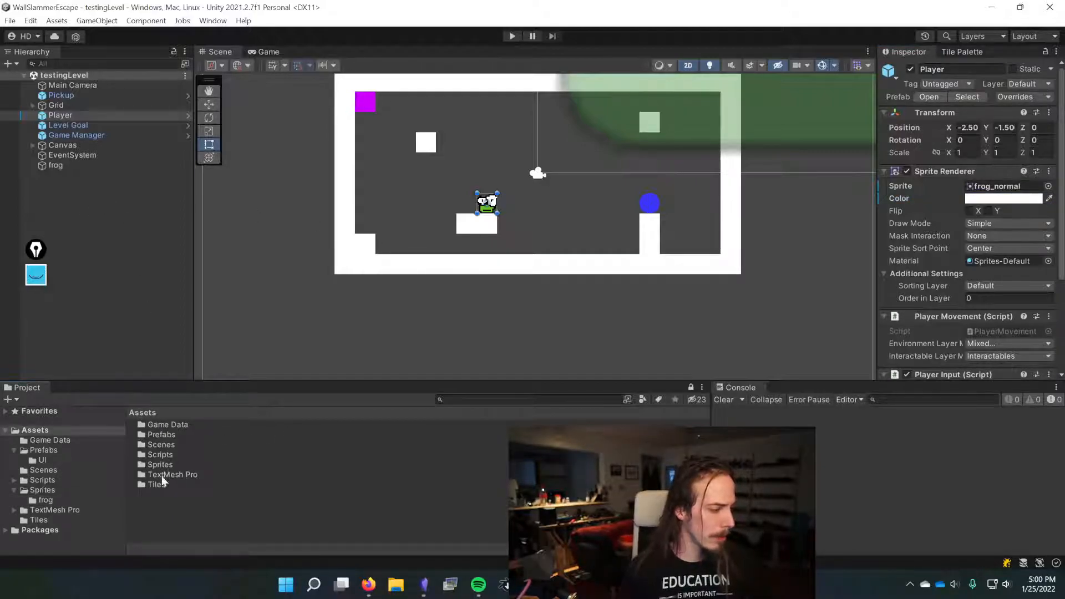
left_click_drag(962, 51, 822, 139)
left_click(708, 222)
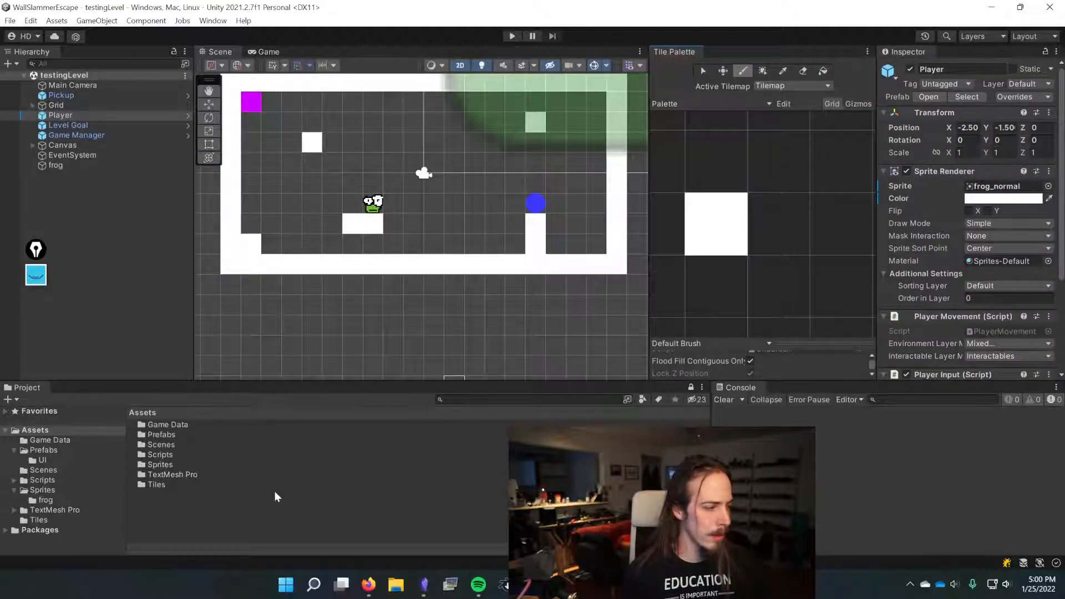
double_click(162, 464)
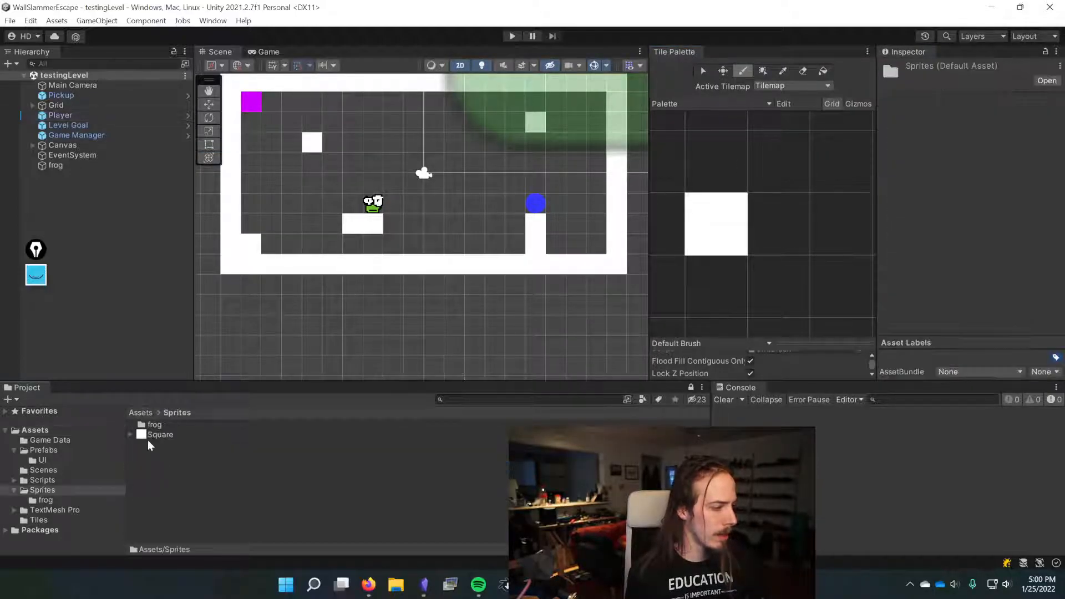
double_click(149, 425)
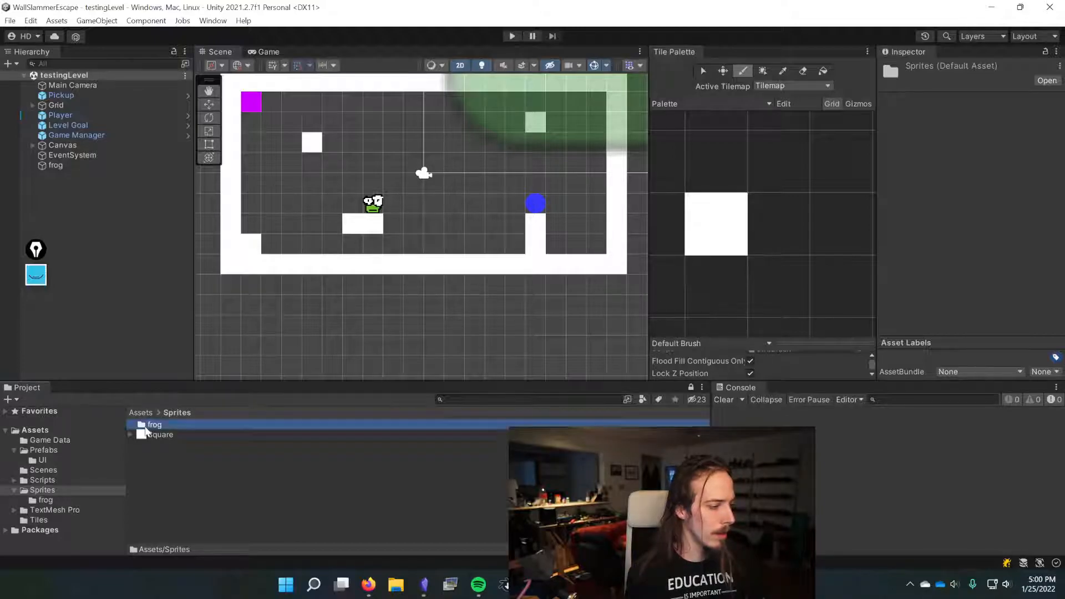
left_click_drag(156, 499, 715, 222)
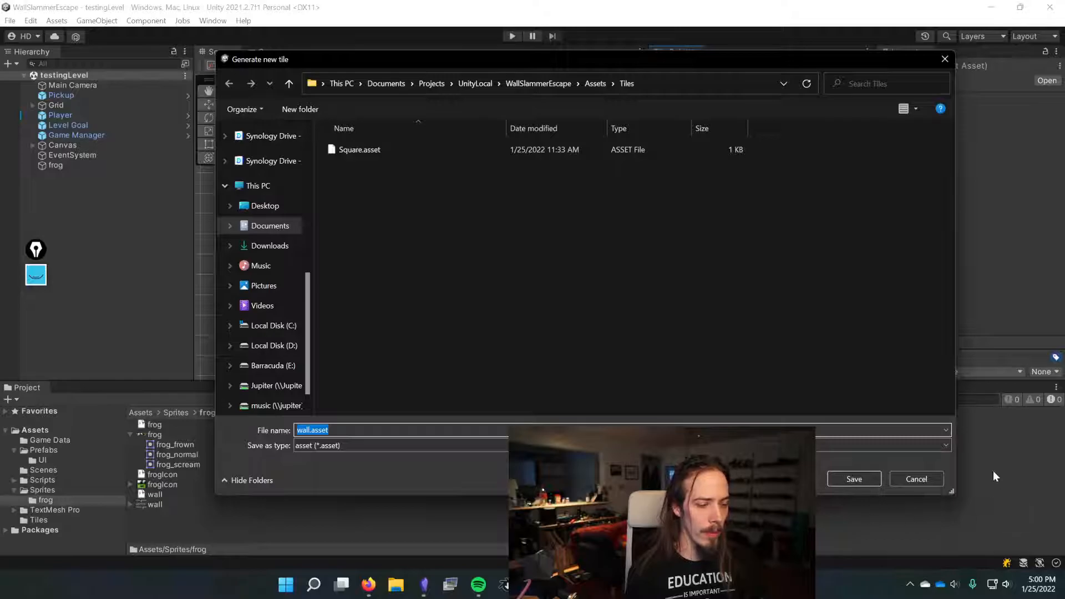
left_click(854, 478)
left_click(732, 236)
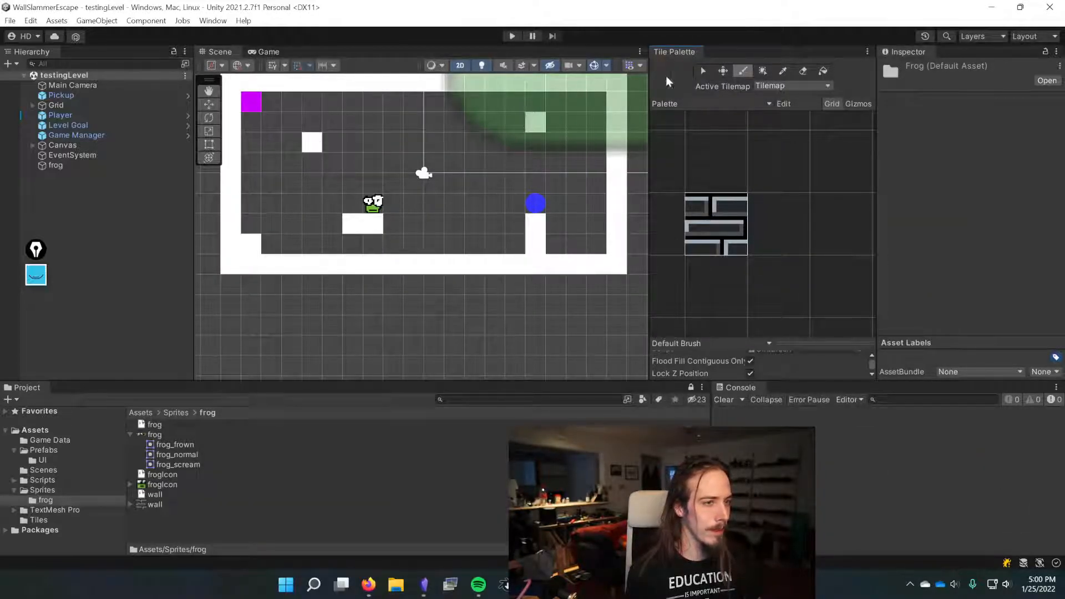
Step: Undo the accidental scene edits and set the Player's sprite color back to white
left_click(703, 71)
left_click_drag(434, 344, 434, 366)
key("ctrl+z")
key("ctrl+z")
key("ctrl+z")
key("ctrl+z")
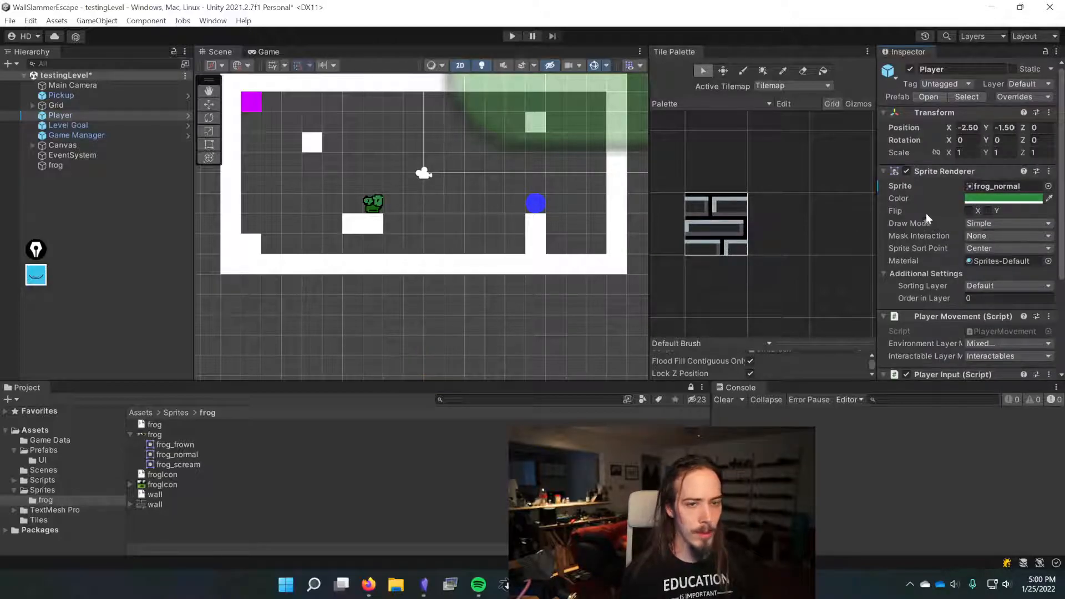
left_click(985, 199)
left_click(1054, 189)
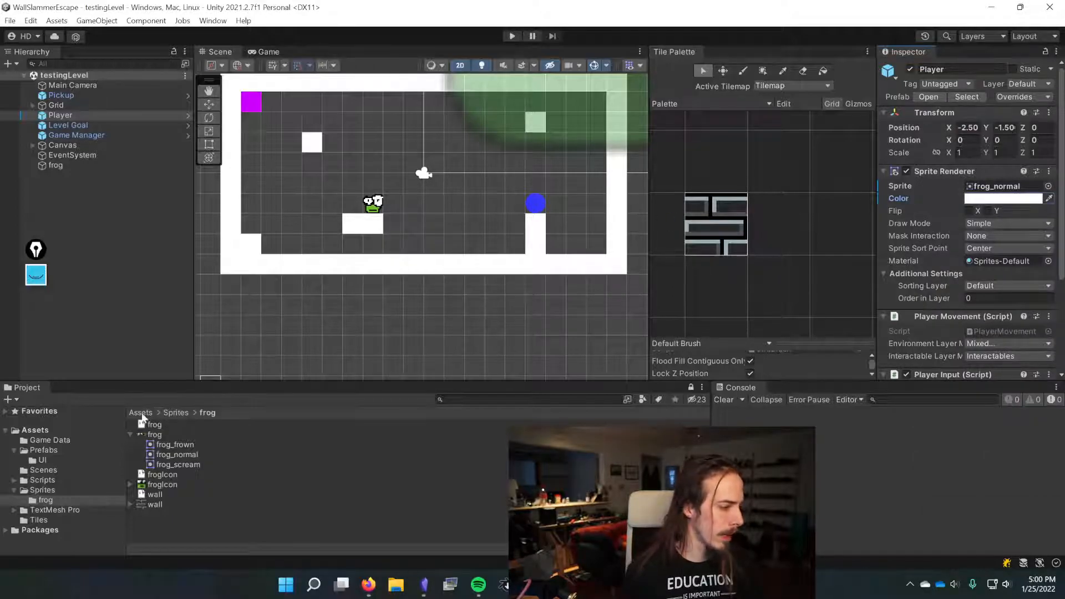
Step: Open the Tiles folder and set the Square tile's sprite to wall
left_click(141, 413)
double_click(157, 482)
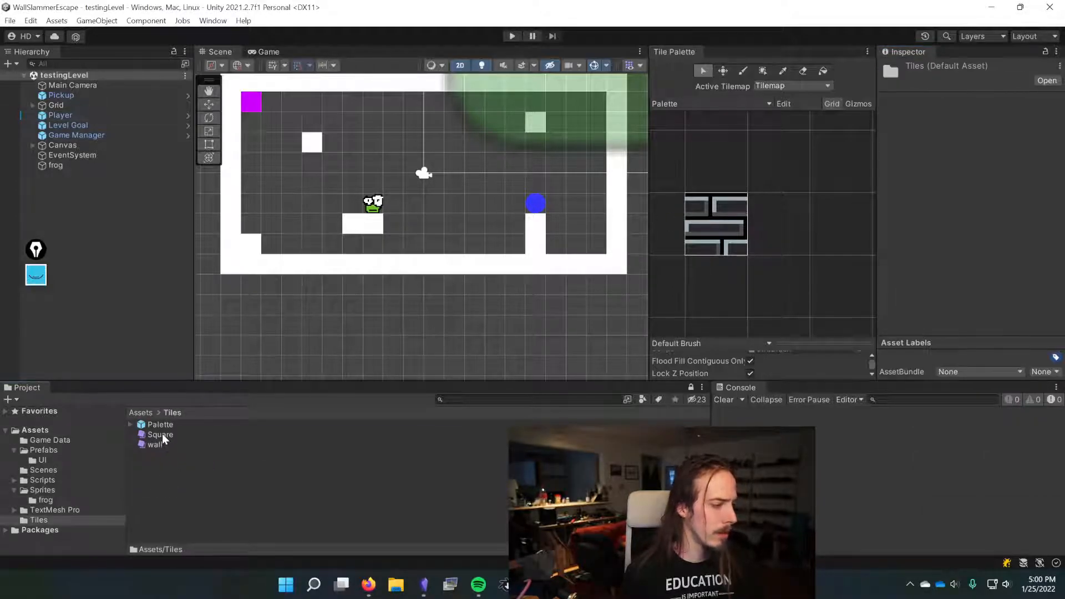
left_click(162, 434)
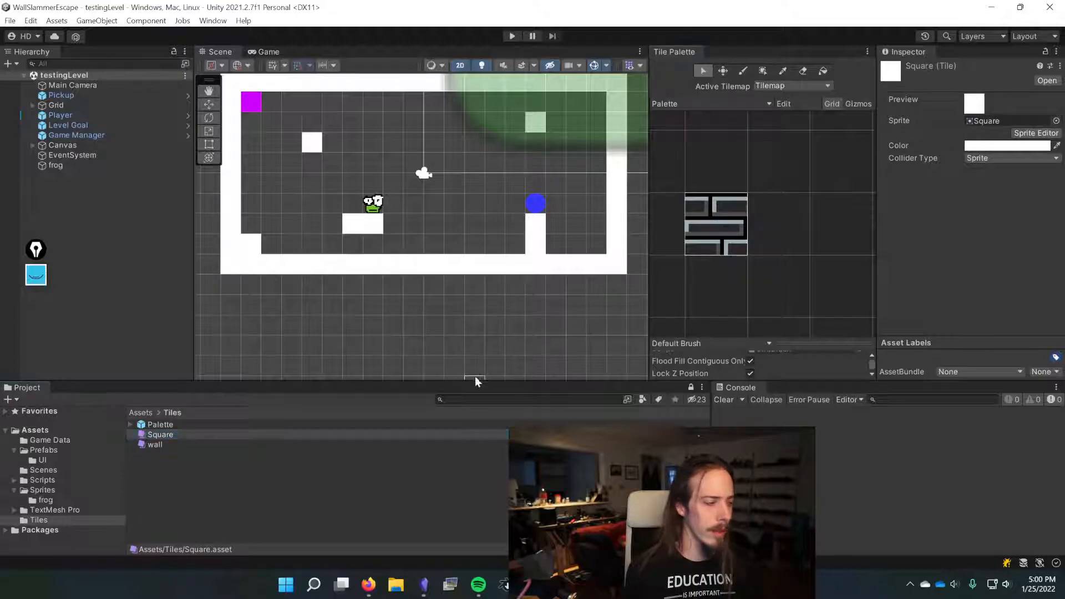
left_click(182, 436)
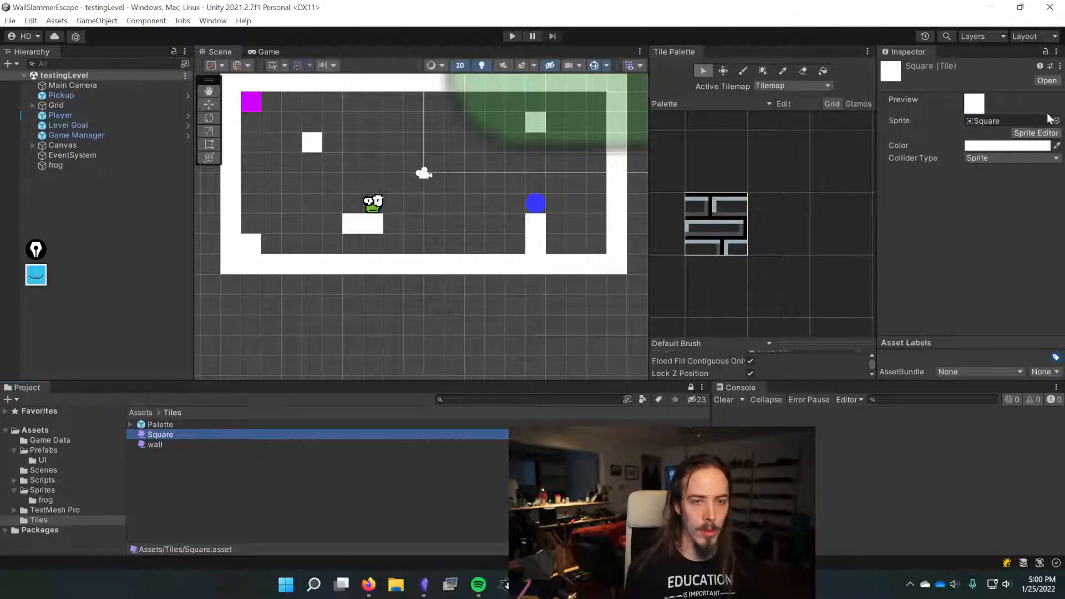
left_click(1055, 121)
left_click(608, 210)
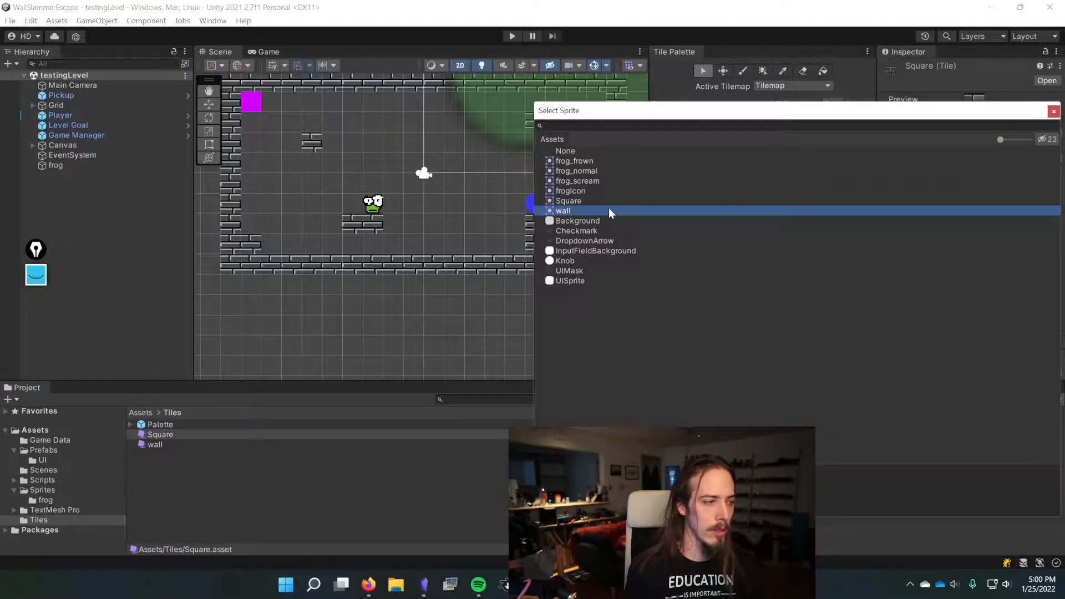
double_click(608, 210)
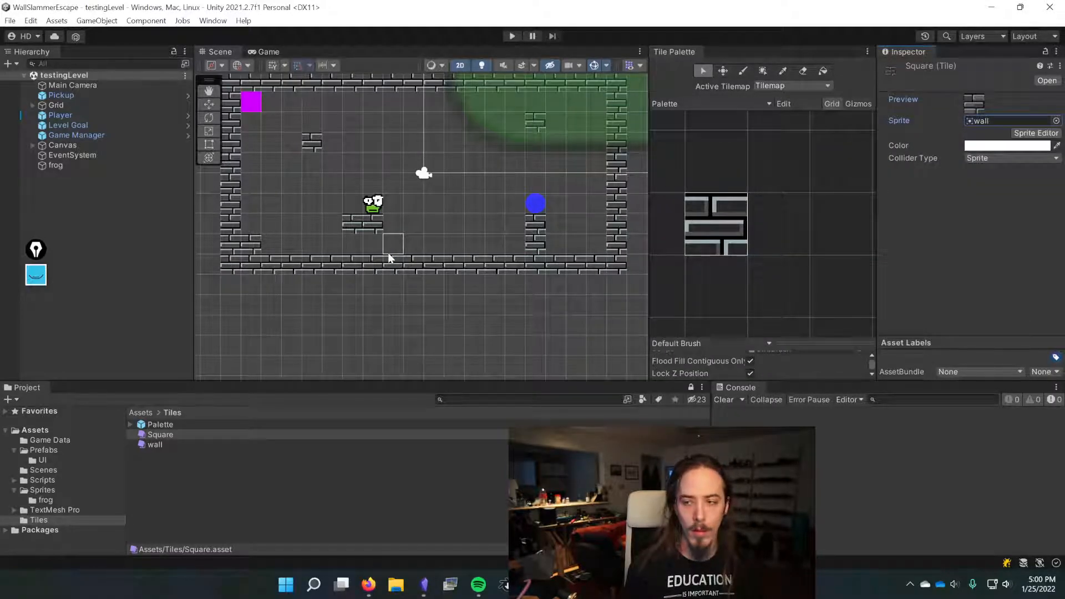
Step: Delete the Square tile asset from the Tiles folder
left_click(742, 216)
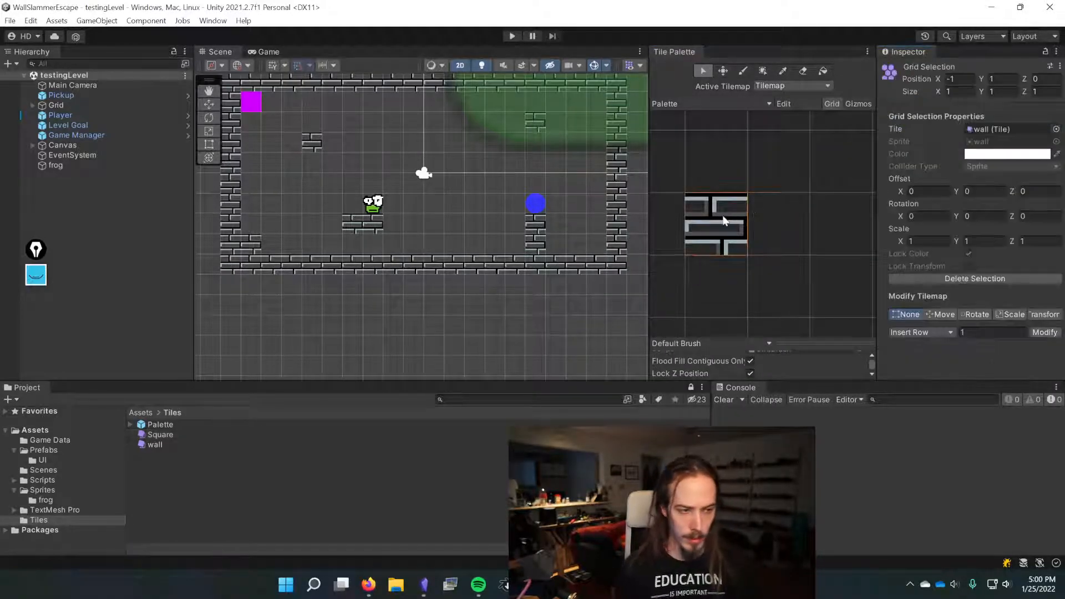
left_click(158, 435)
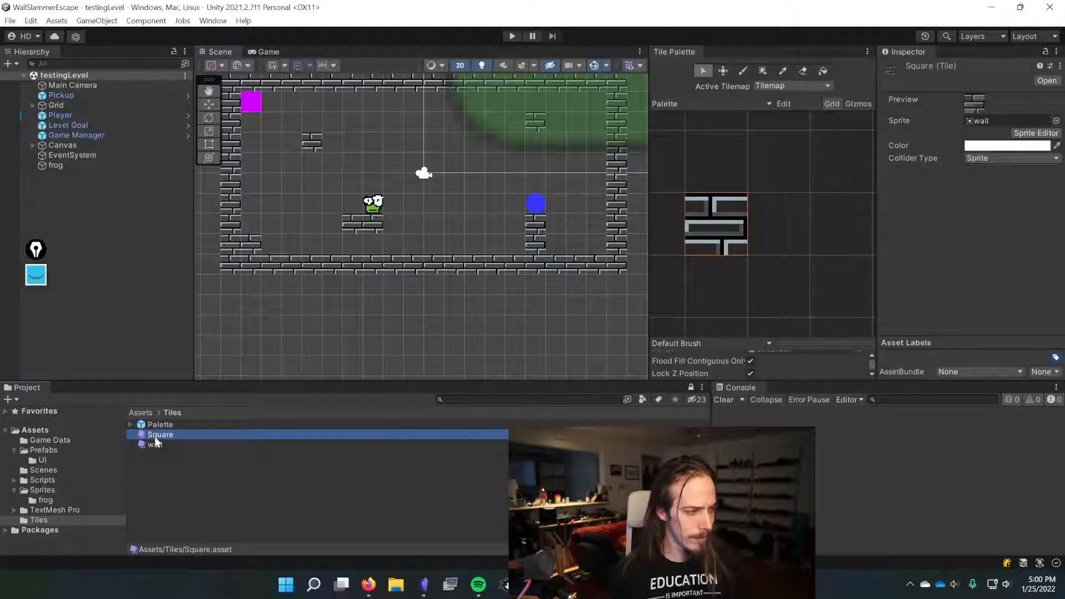
key("Delete")
left_click(565, 309)
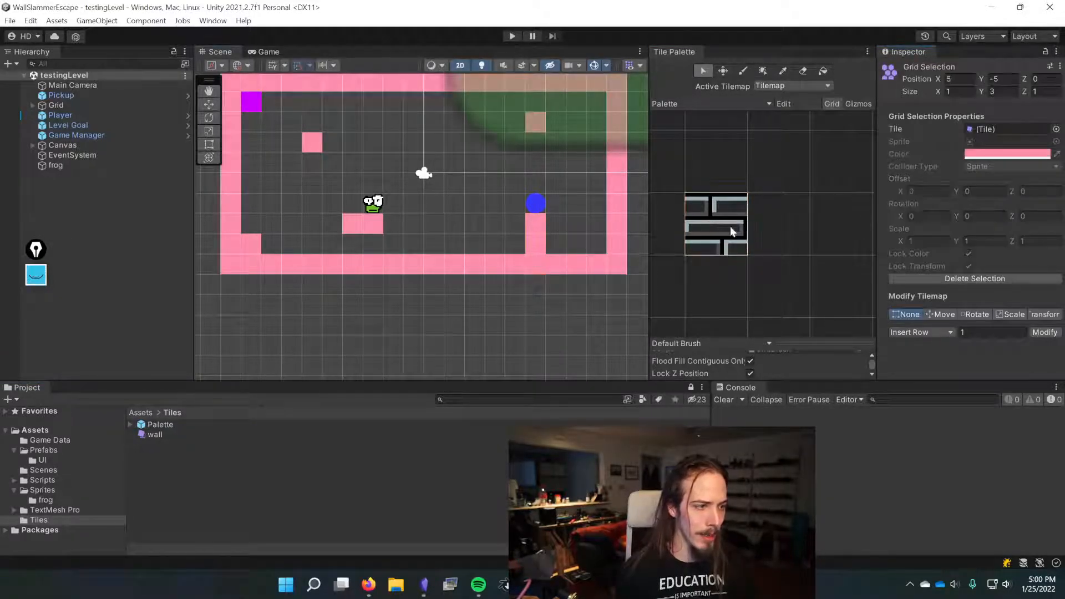
Step: Repaint the level's outer walls, platforms and upper-left block with the wall tile using the paint brush
left_click(743, 71)
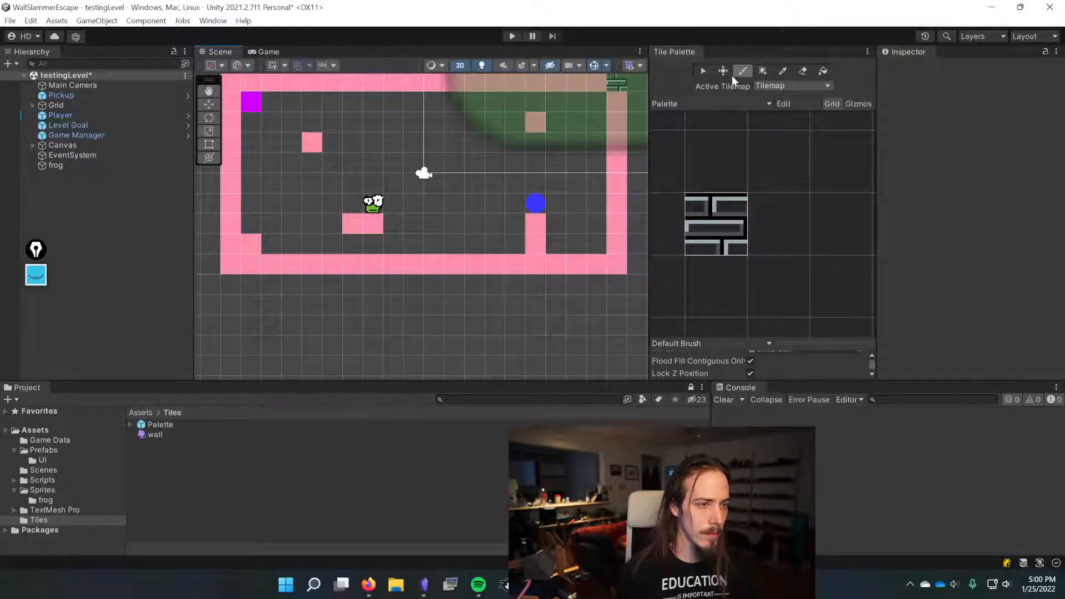
mouse_move(616, 269)
left_mouse_down()
mouse_move(616, 116)
mouse_move(594, 91)
mouse_move(230, 84)
mouse_move(245, 261)
mouse_move(604, 264)
mouse_move(545, 254)
mouse_move(535, 217)
left_mouse_up()
left_click(333, 85)
left_click(542, 123)
left_click_drag(377, 223, 352, 224)
left_click(312, 142)
left_click(252, 119)
mouse_move(250, 122)
left_mouse_down()
mouse_move(251, 140)
mouse_move(272, 142)
left_mouse_up()
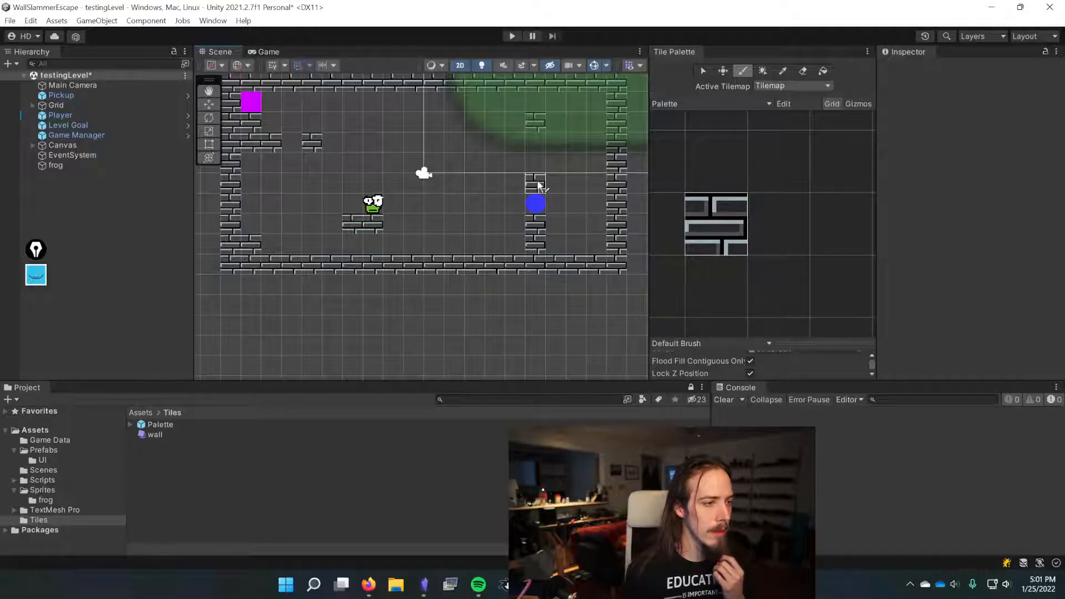
mouse_move(277, 188)
left_mouse_down()
mouse_move(269, 178)
mouse_move(310, 161)
mouse_move(277, 141)
mouse_move(311, 162)
left_mouse_up()
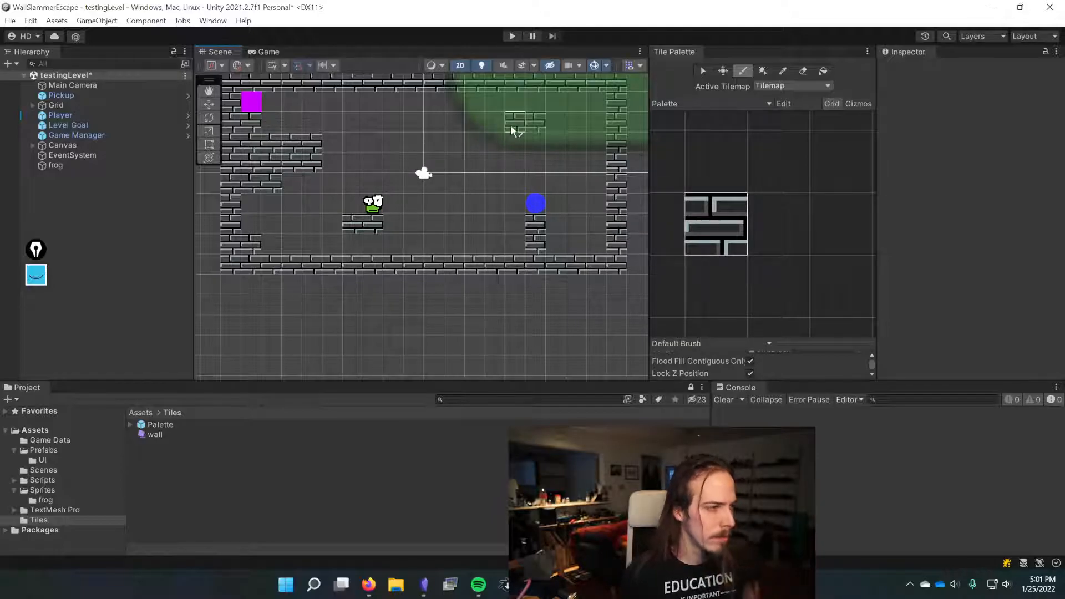
left_click_drag(320, 123, 270, 123)
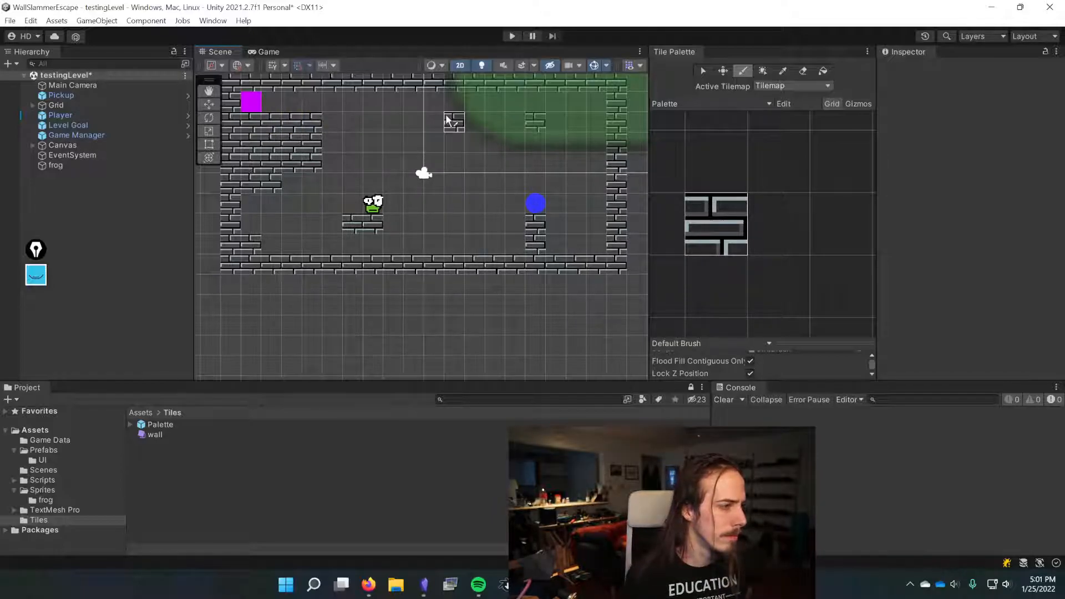
scroll(447, 119, "down", 2)
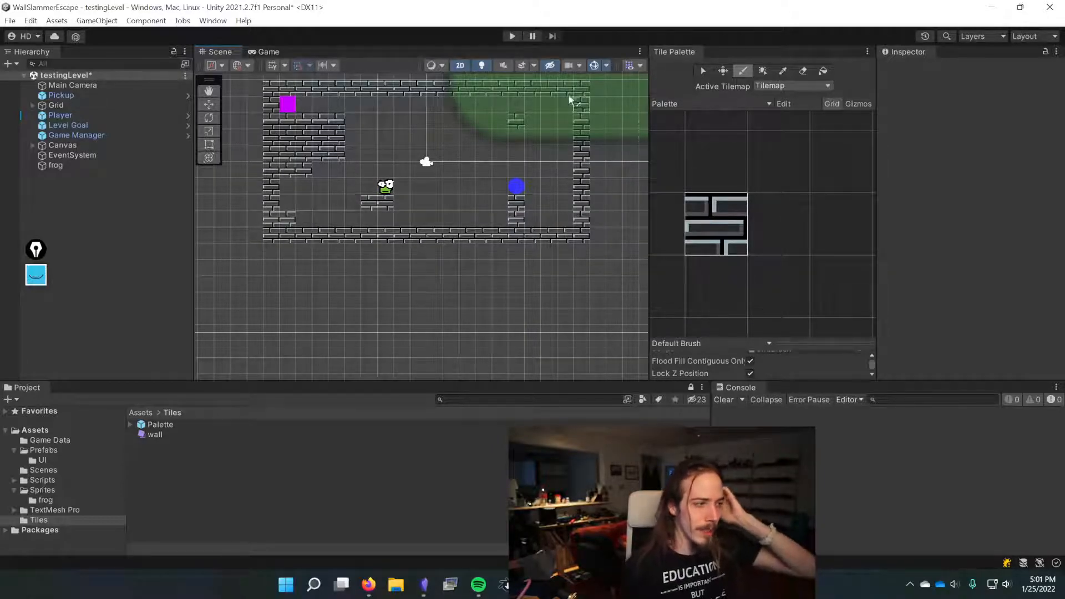
Step: Set the Main Camera's background color to white
left_click(83, 86)
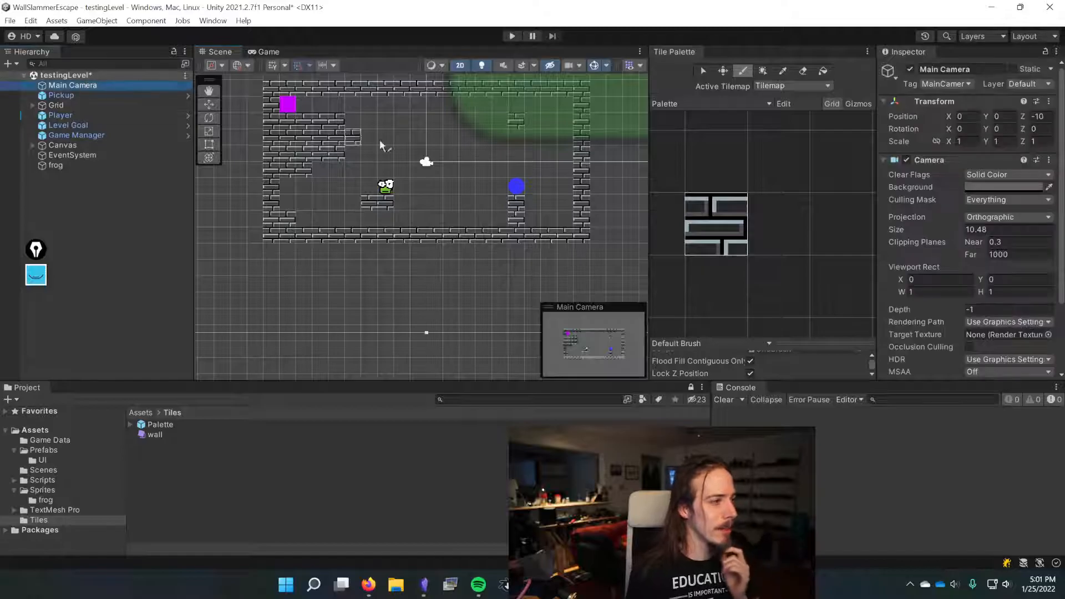
left_click(995, 186)
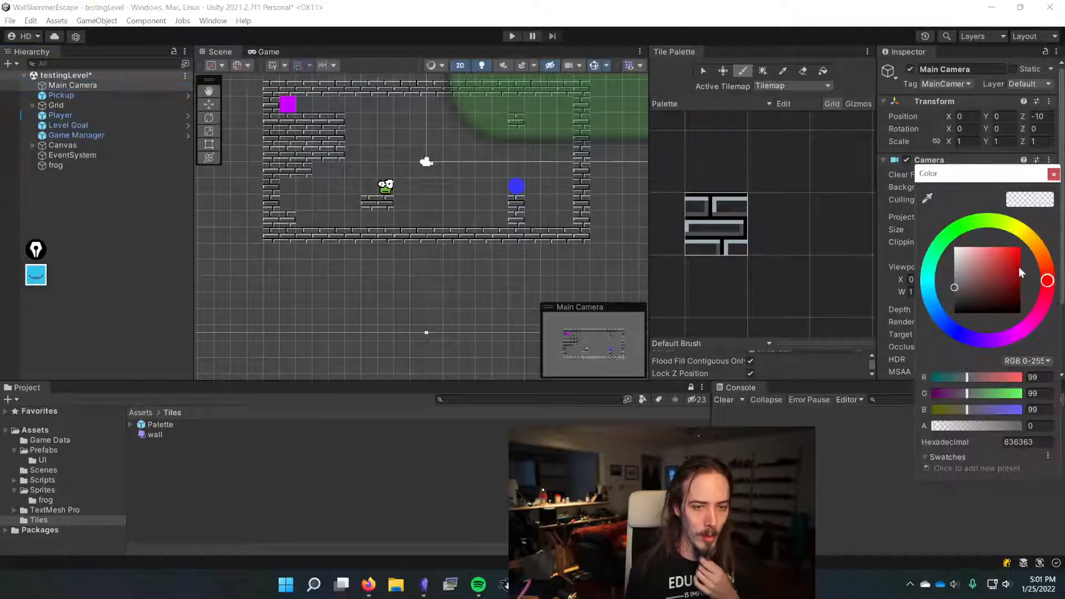
left_click_drag(961, 265, 931, 244)
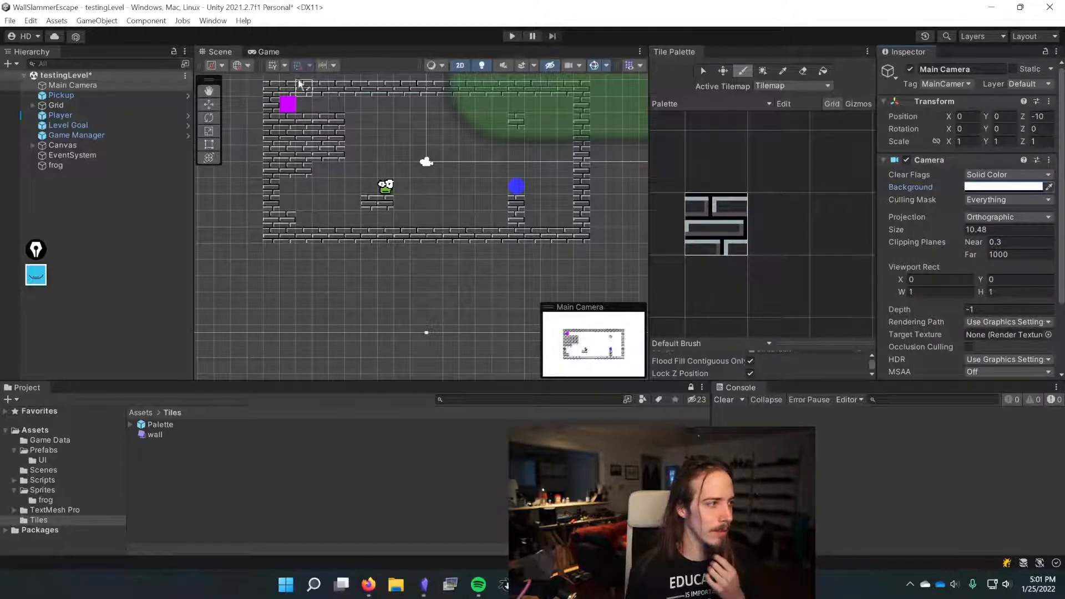
left_click(268, 50)
left_click(219, 52)
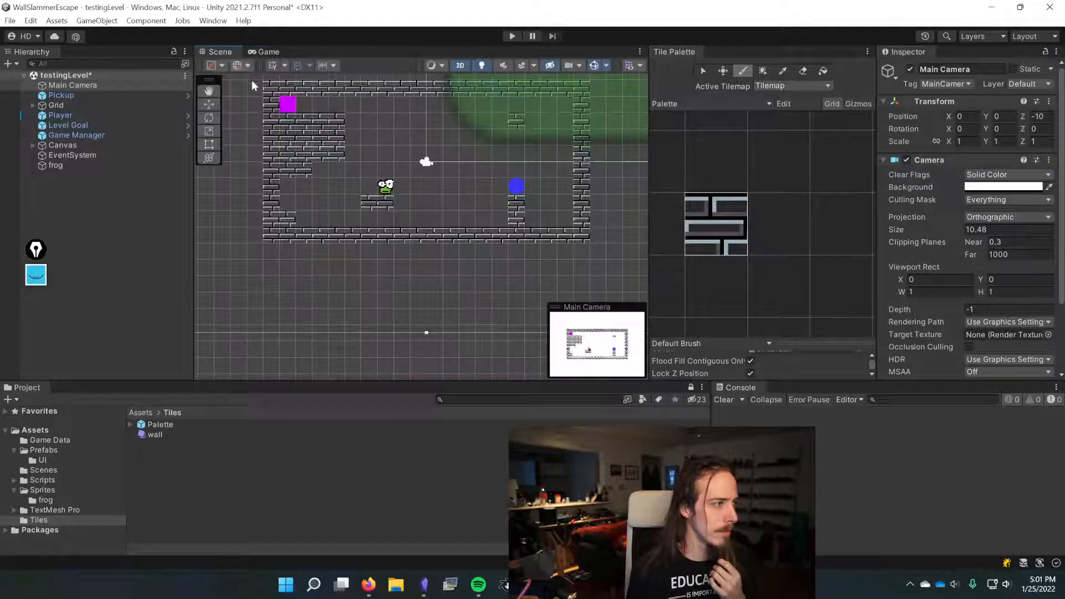
scroll(387, 153, "down", 6)
scroll(398, 151, "up", 6)
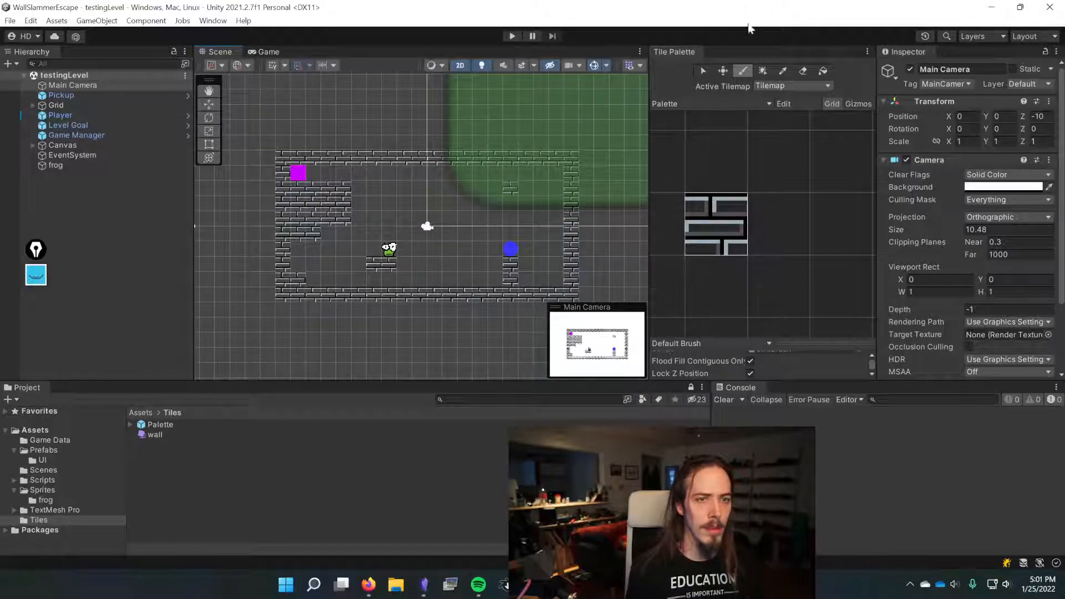
left_click(10, 145)
scroll(417, 236, "up", 1)
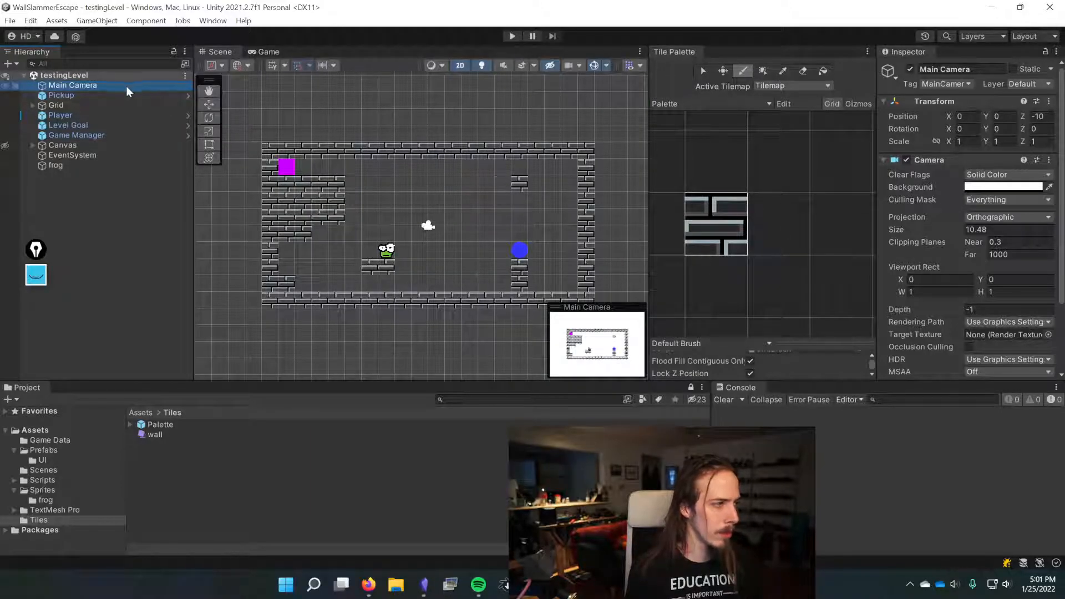
left_click(600, 66)
left_click(622, 43)
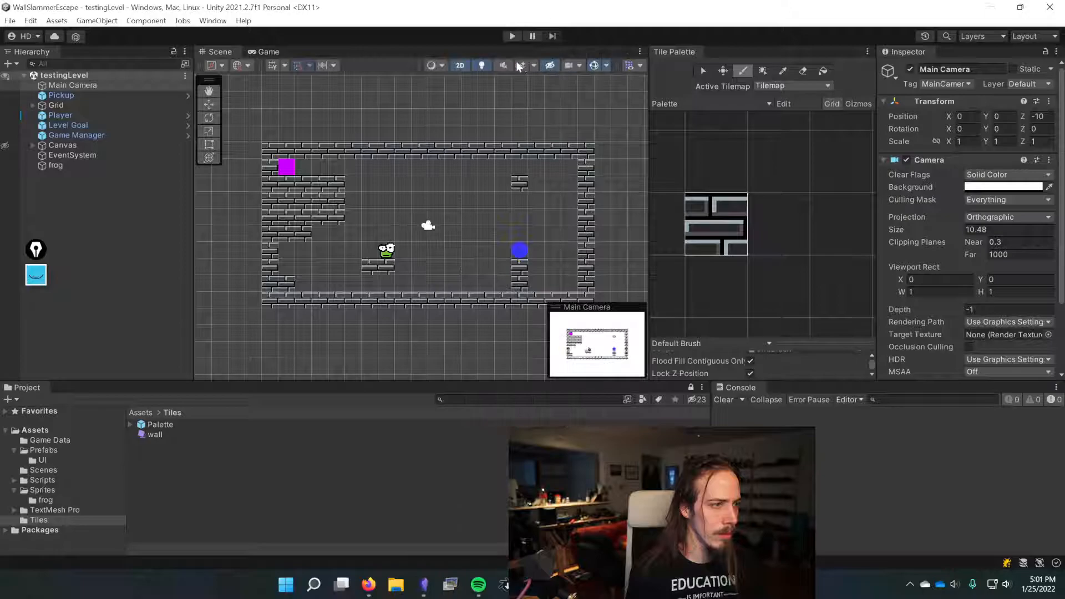
left_click(463, 65)
left_click(463, 65)
left_click(433, 66)
left_click(434, 68)
left_click(632, 65)
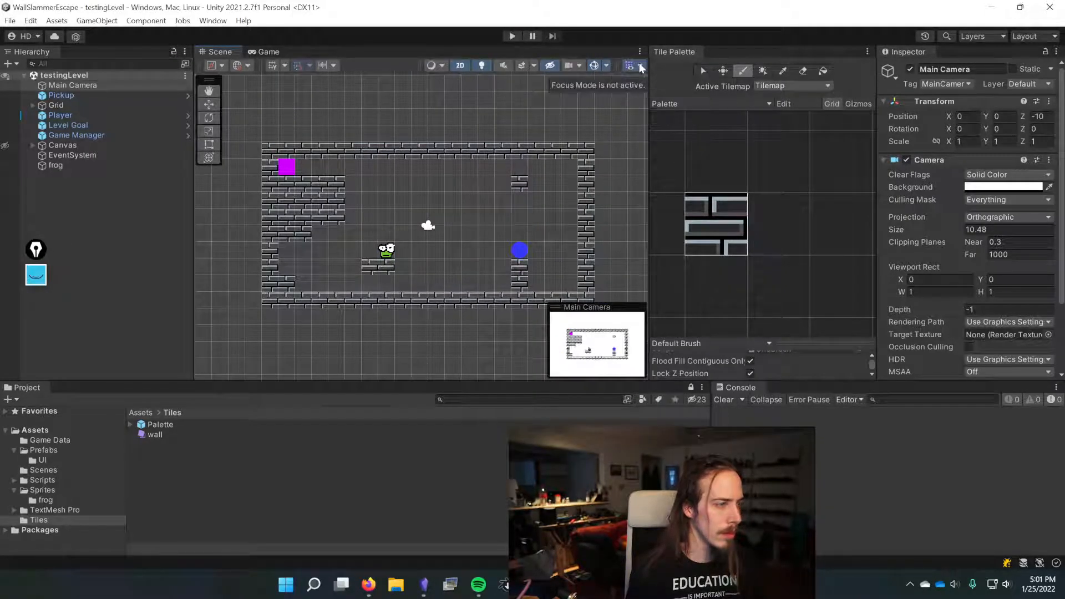
left_click(354, 52)
left_click(640, 52)
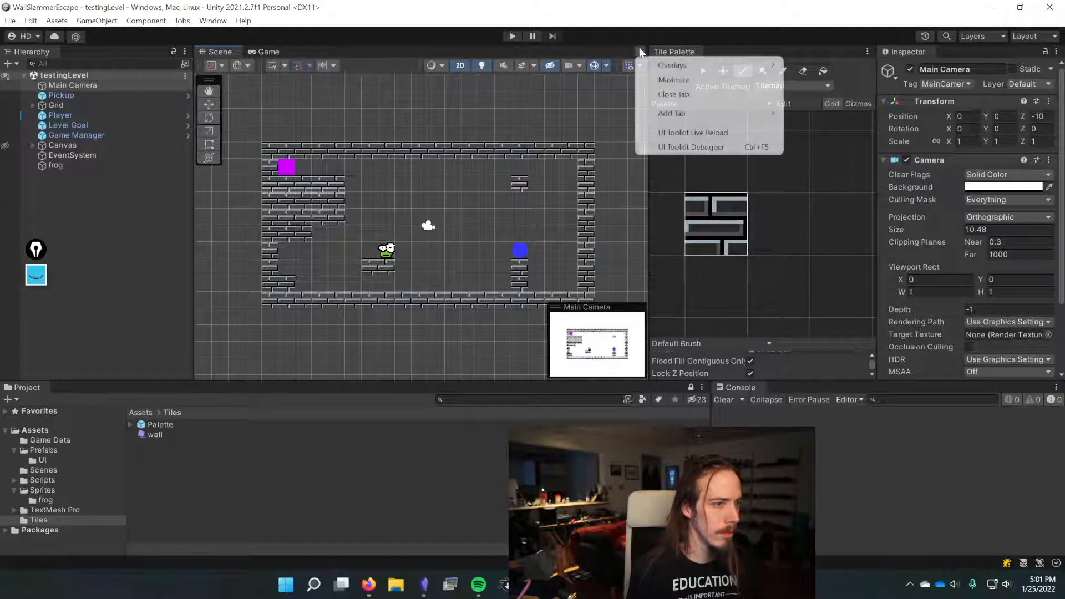
left_click(221, 67)
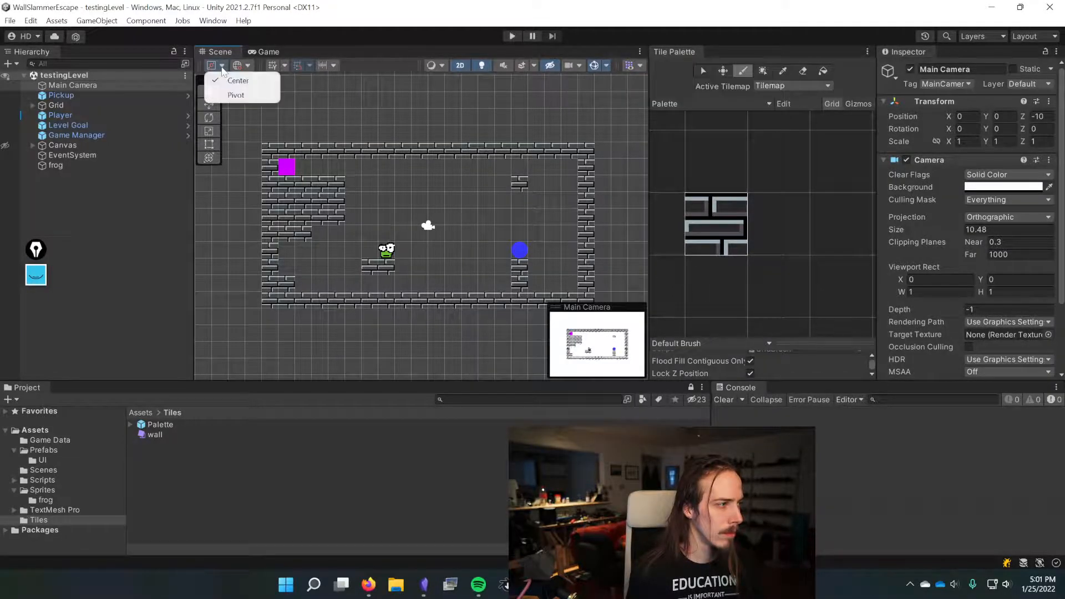
Step: Playtest the level in the Game view by moving the frog to the goal
left_click(269, 52)
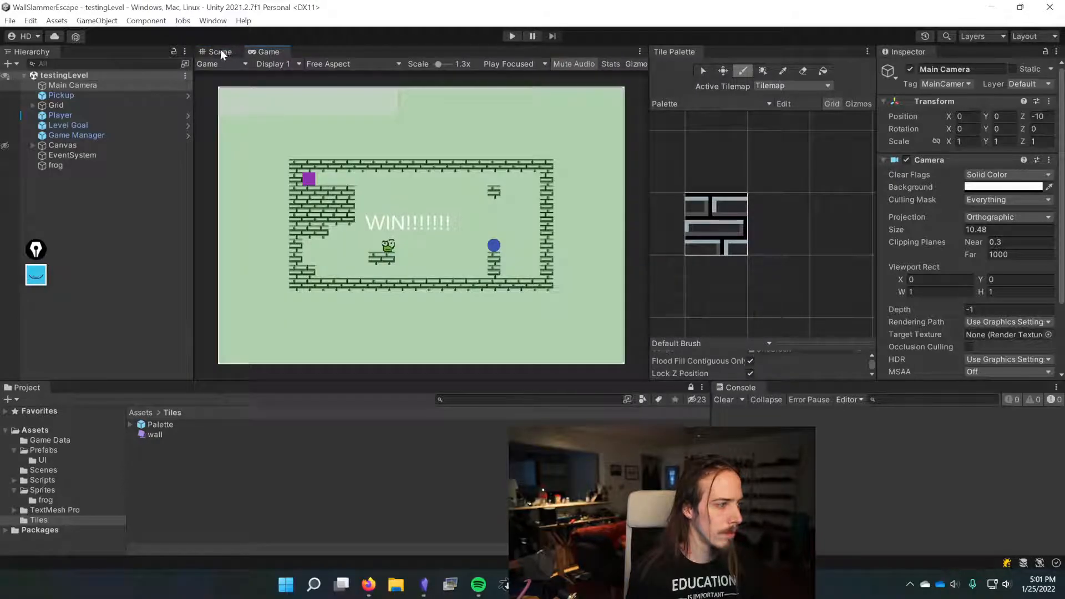
left_click(511, 36)
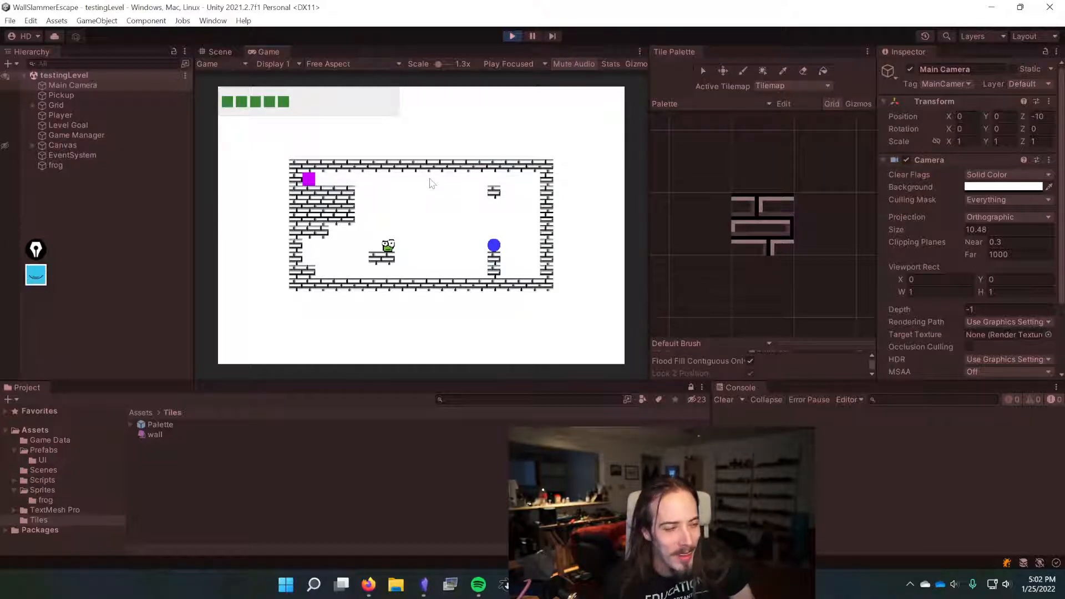
key("Up")
key("Left")
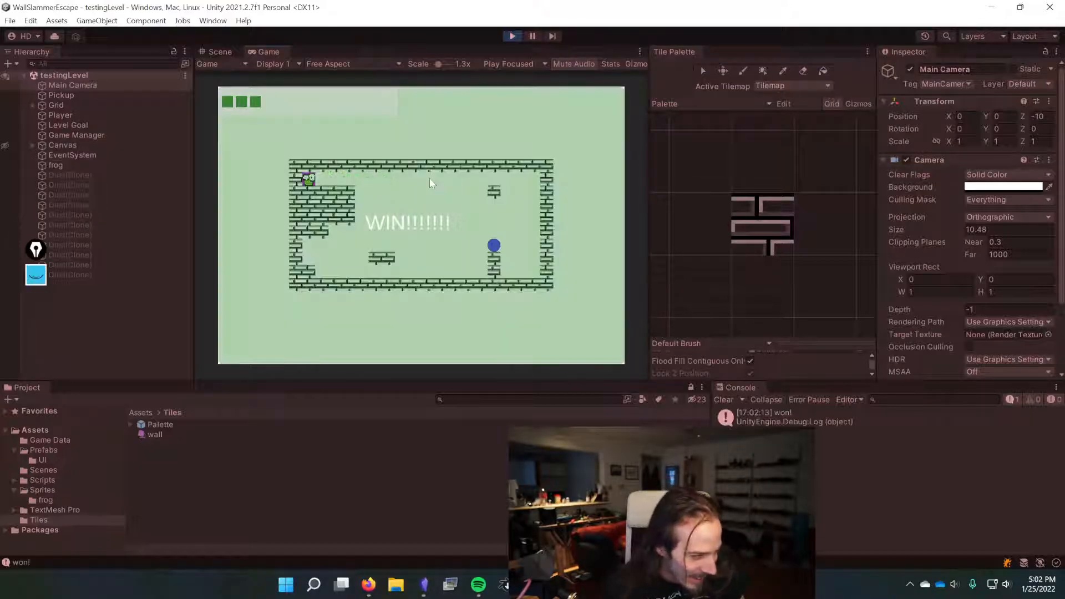
left_click(512, 36)
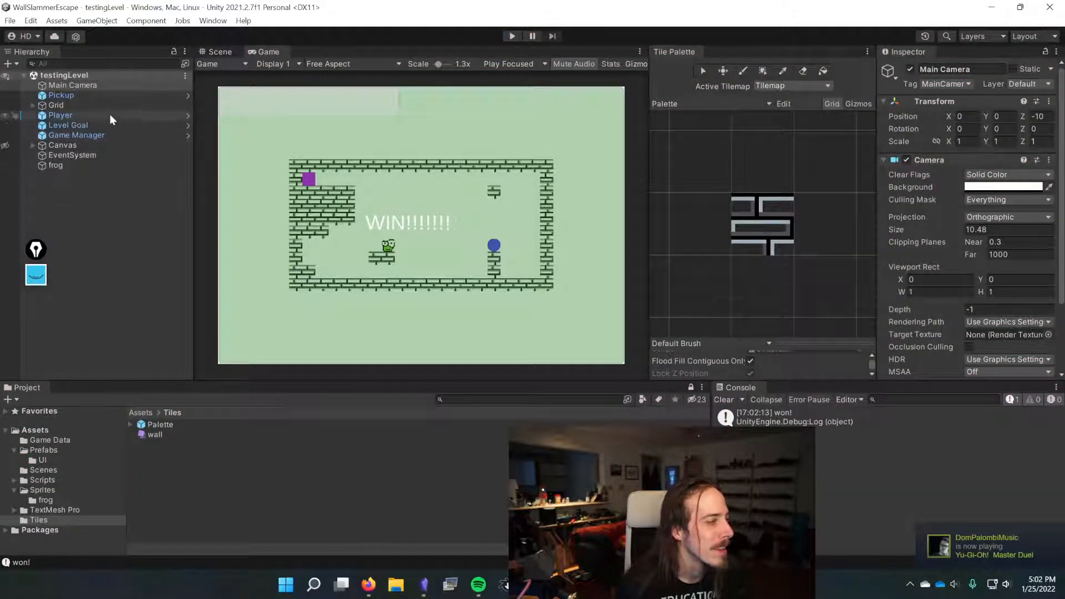
Step: Set the Player's Order in Layer to 1
left_click(60, 115)
left_click(979, 298)
type("1")
Step: Apply the Player's Order in Layer, Sprite and Color overrides to the Player prefab and save the scene
right_click(917, 298)
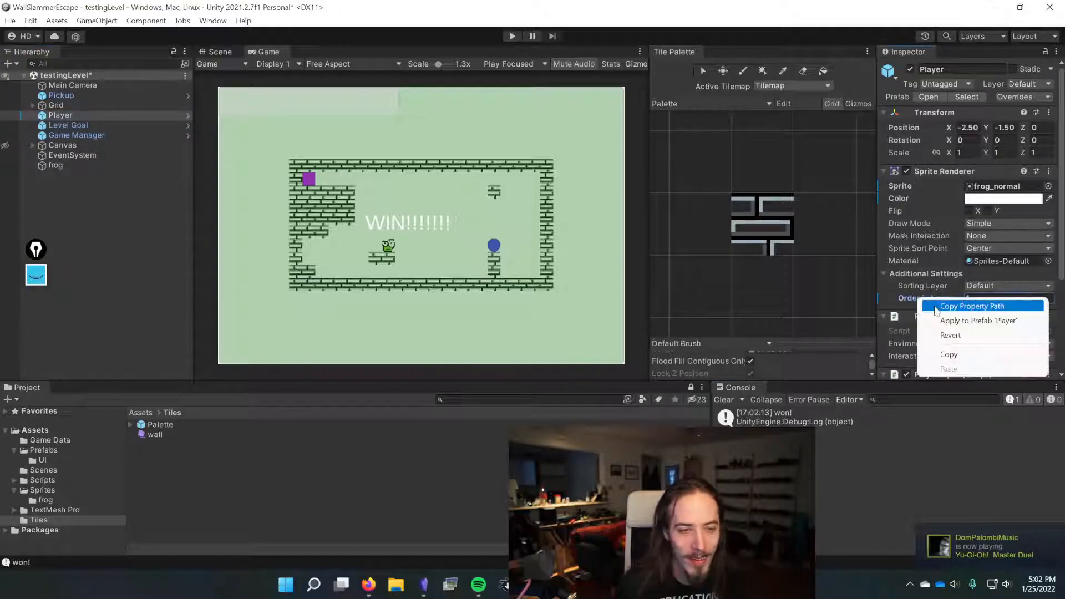
left_click(954, 318)
right_click(913, 186)
left_click(943, 207)
right_click(913, 204)
left_click(937, 223)
key("ctrl+s")
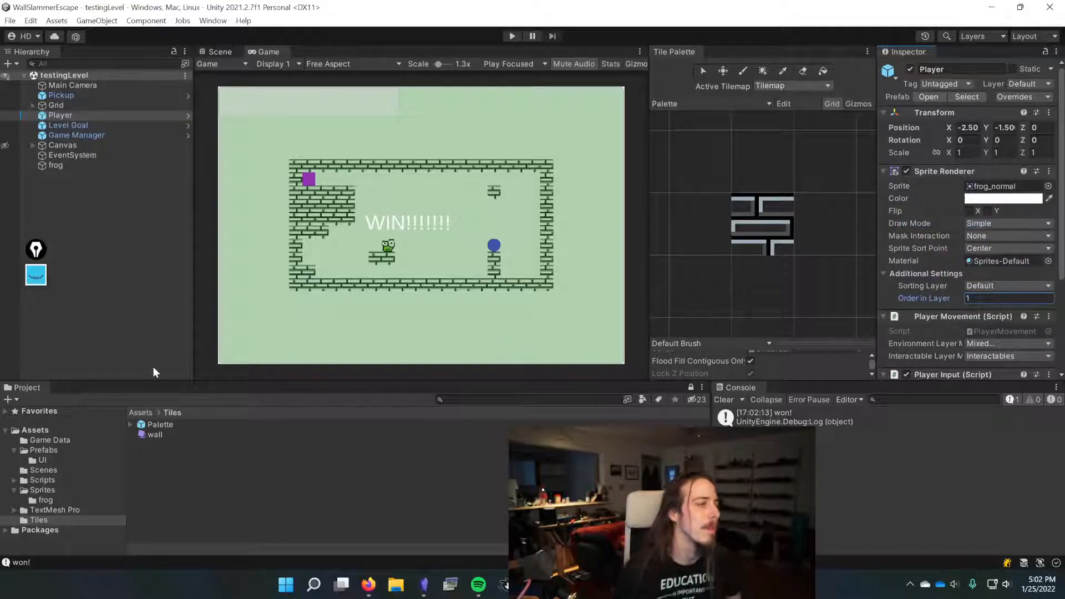
Step: Inspect the Player's remaining prefab overrides and Environment Layer mask, and save the scene
left_click(1007, 98)
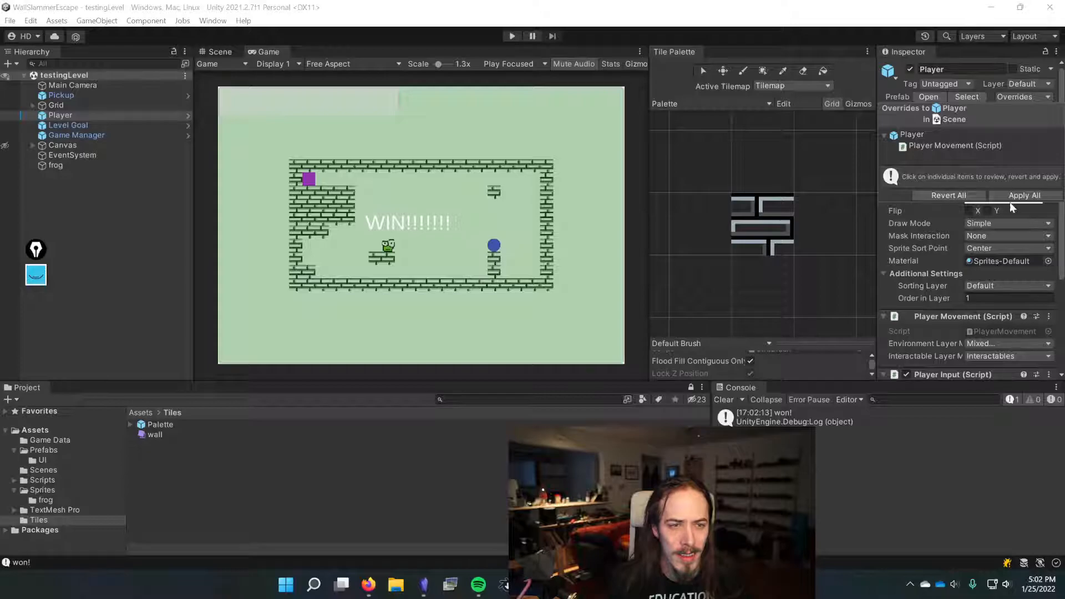
scroll(984, 239, "down", 2)
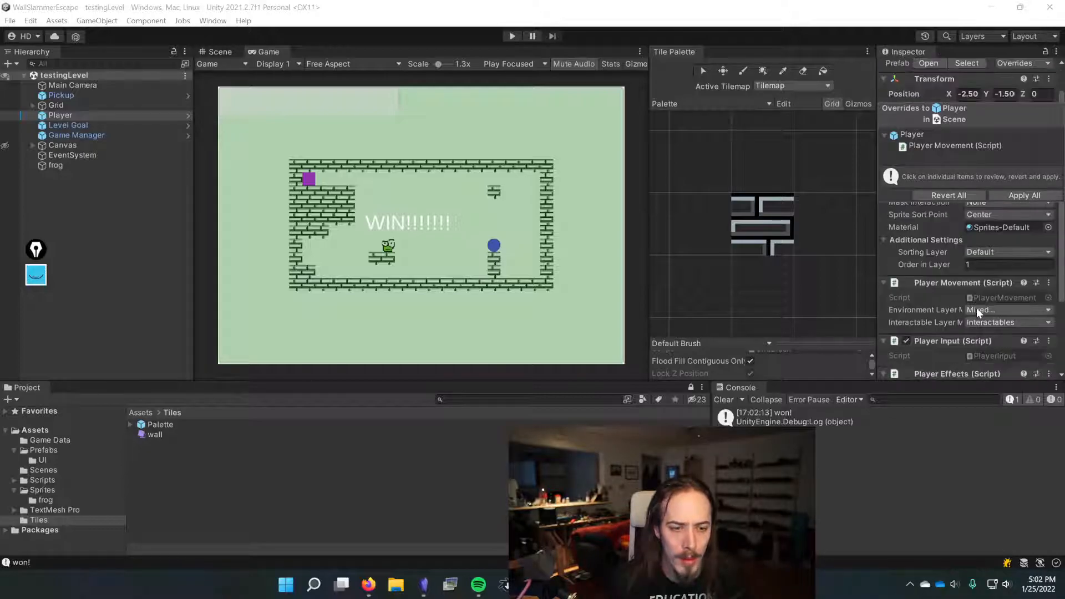
left_click(980, 308)
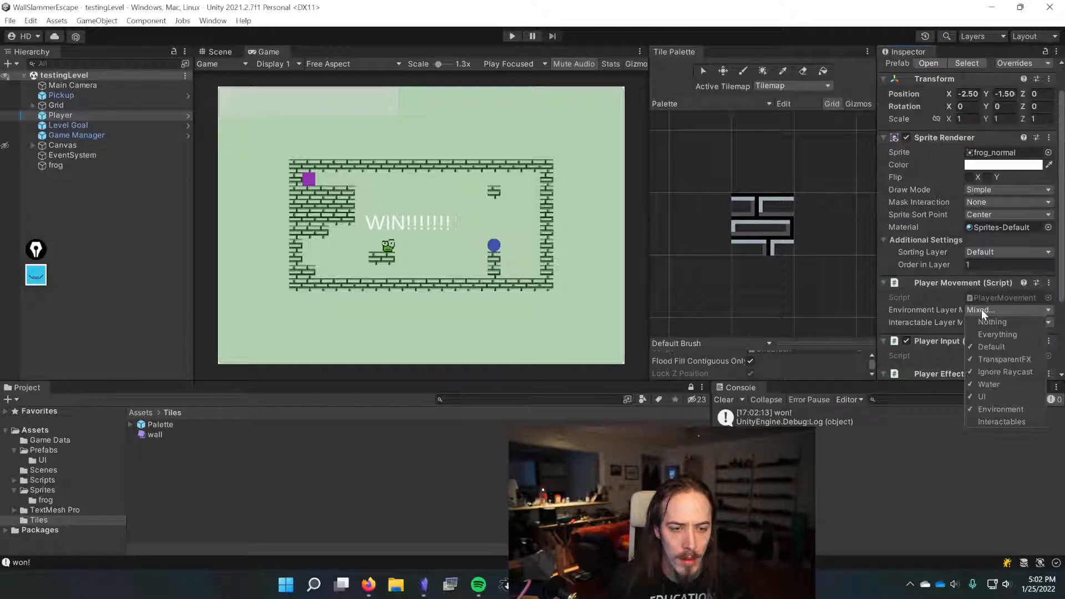
left_click(1013, 63)
left_click(1012, 161)
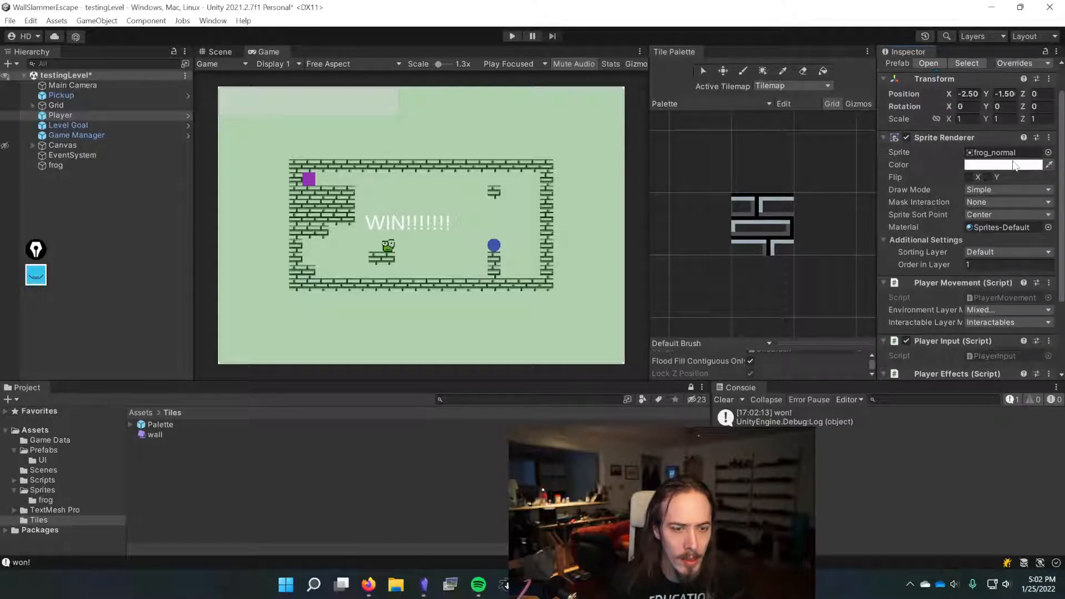
scroll(933, 330, "down", 2)
scroll(934, 331, "down", 4)
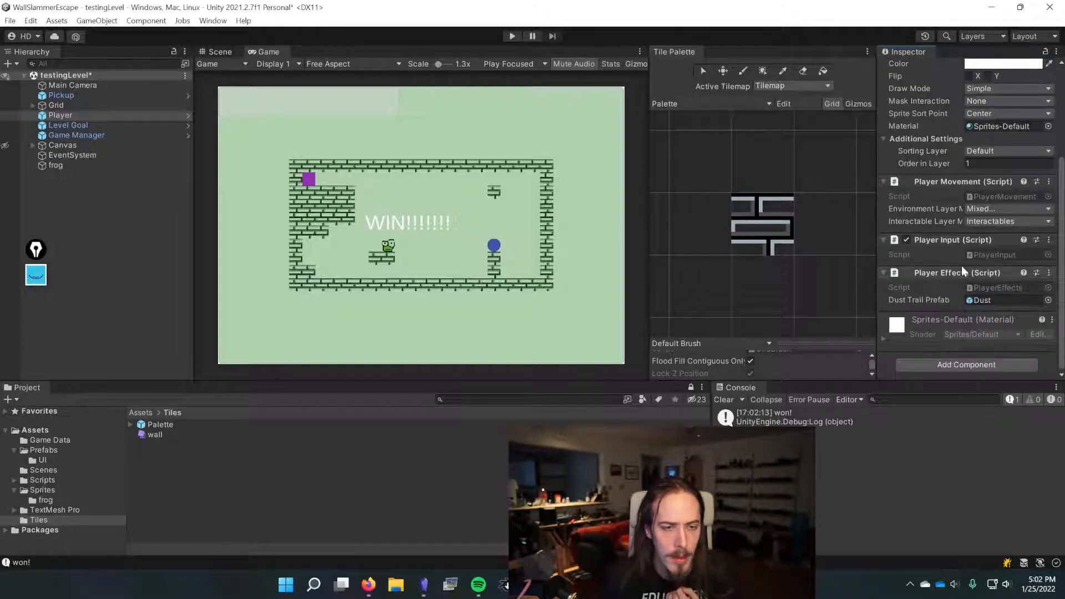
left_click(644, 483)
key("ctrl+s")
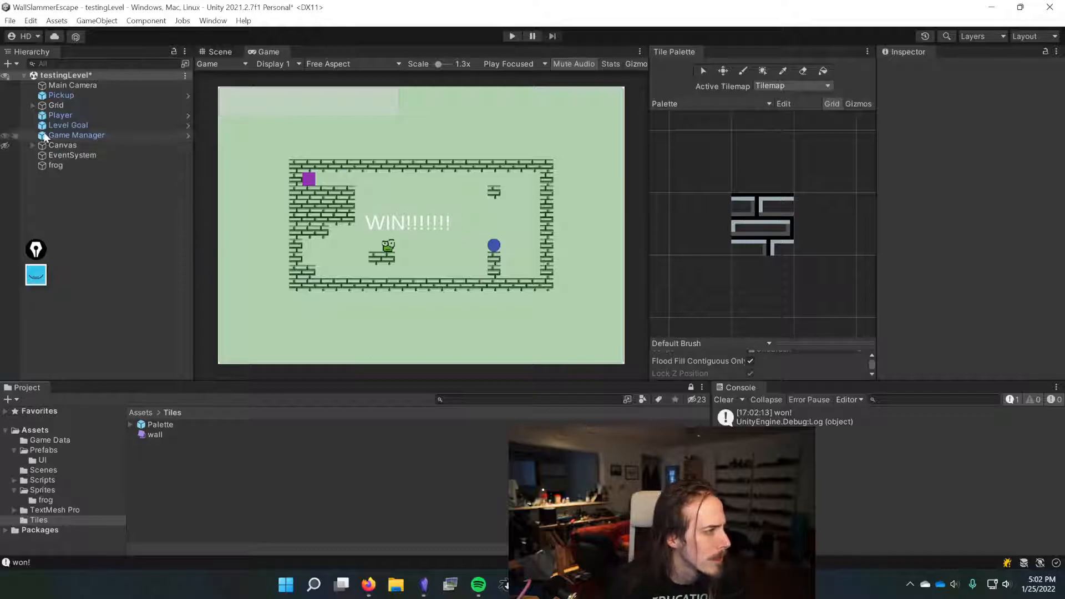
Step: Inspect the Main Camera's Clear Flags and Background color settings
left_click(5, 145)
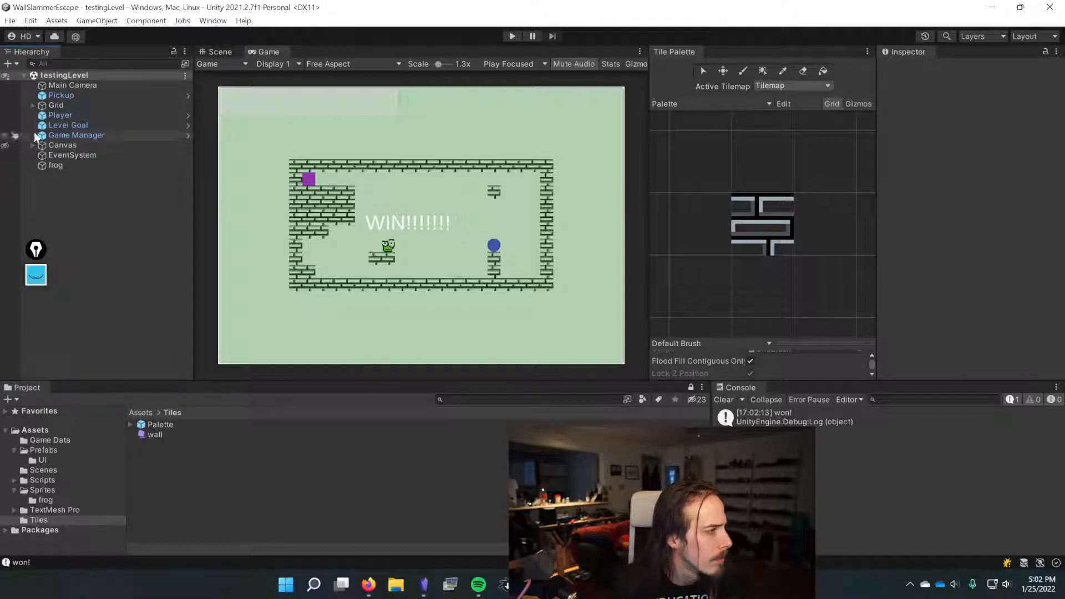
left_click(221, 52)
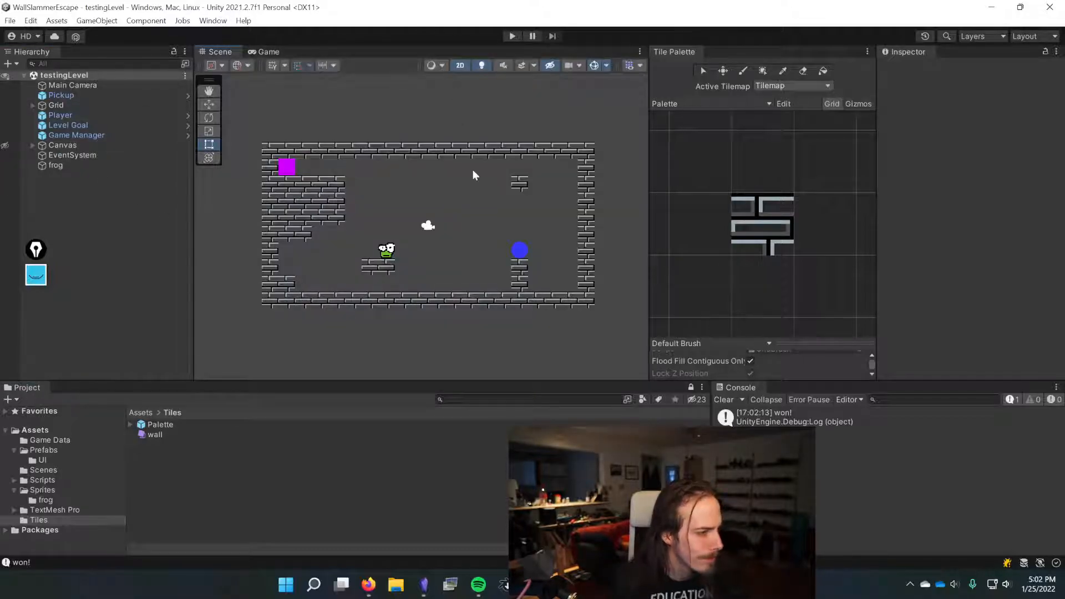
left_click(267, 51)
left_click(89, 86)
left_click(991, 175)
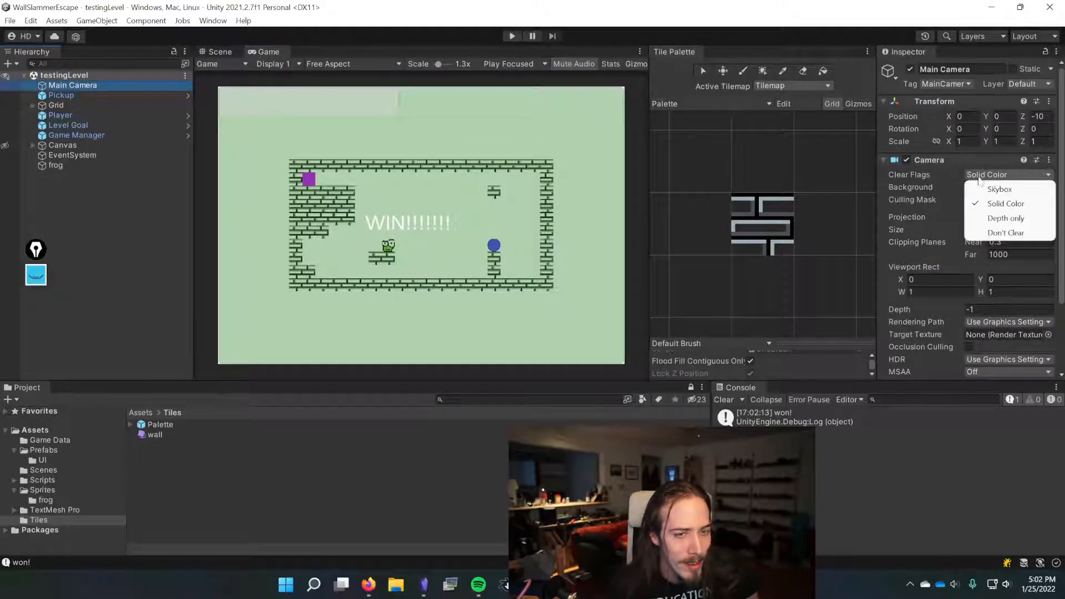
left_click(919, 189)
left_click(1004, 187)
left_click_drag(960, 277, 944, 268)
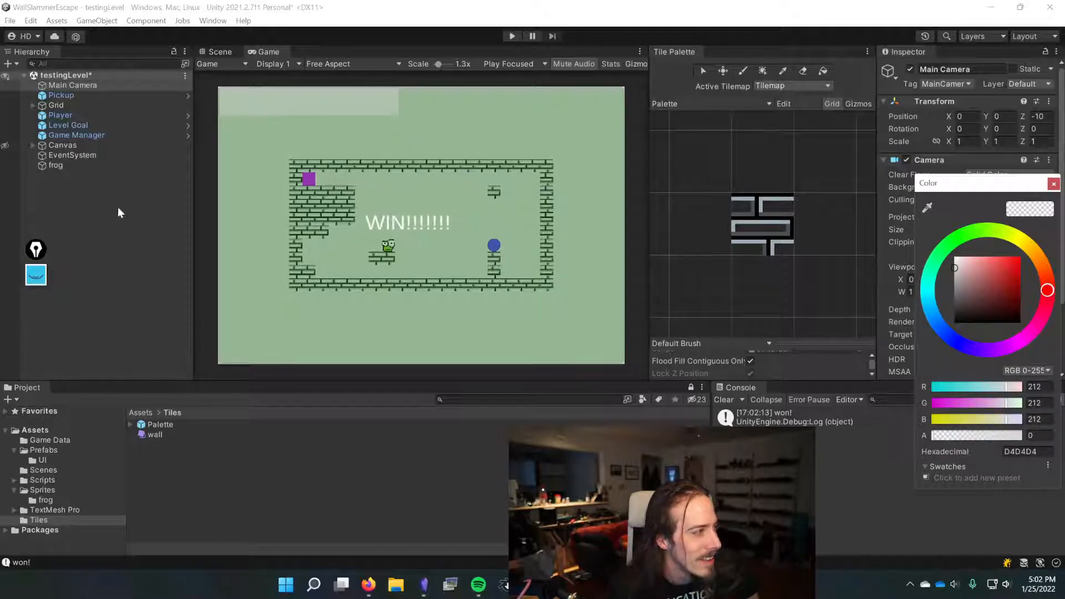
Step: Deactivate the Victory Panel under the Canvas
left_click(33, 145)
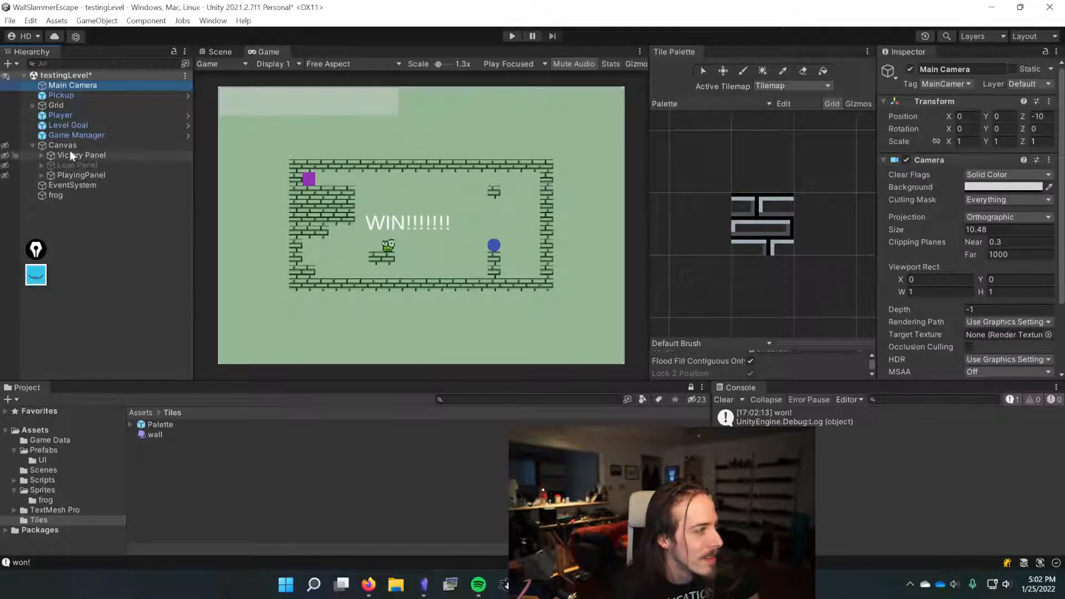
left_click(70, 155)
left_click(909, 68)
Step: Set the Main Camera's background color to white (FFFFFF) and save the scene
left_click(120, 86)
left_click(969, 186)
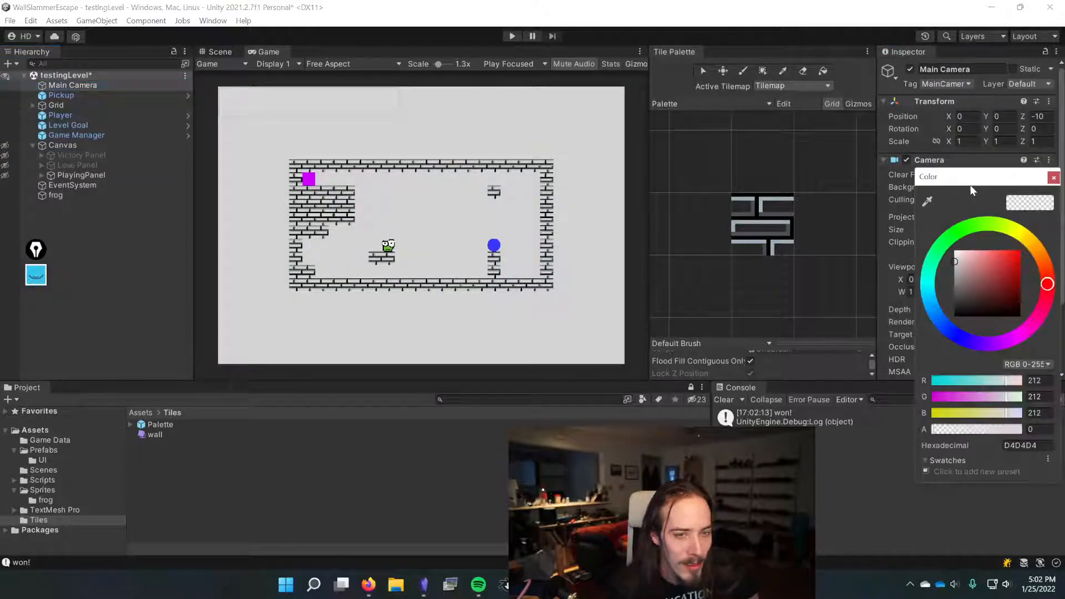
left_click_drag(965, 269, 952, 233)
left_click_drag(1006, 340, 981, 344)
mouse_move(1019, 278)
left_mouse_down()
mouse_move(950, 286)
mouse_move(924, 244)
left_mouse_up()
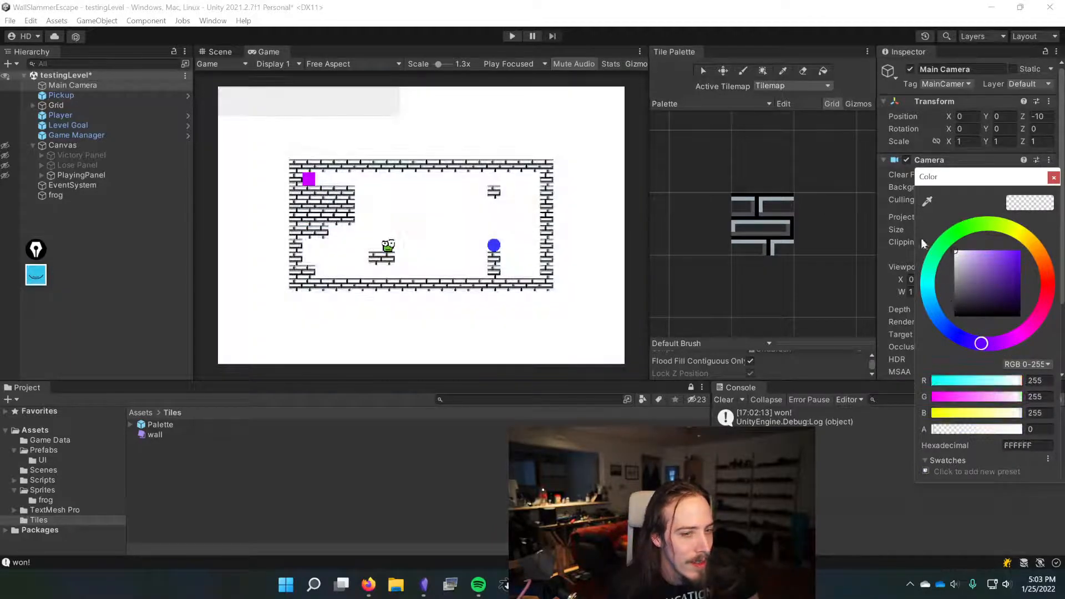
mouse_move(938, 311)
left_mouse_down()
mouse_move(928, 272)
mouse_move(933, 313)
left_mouse_up()
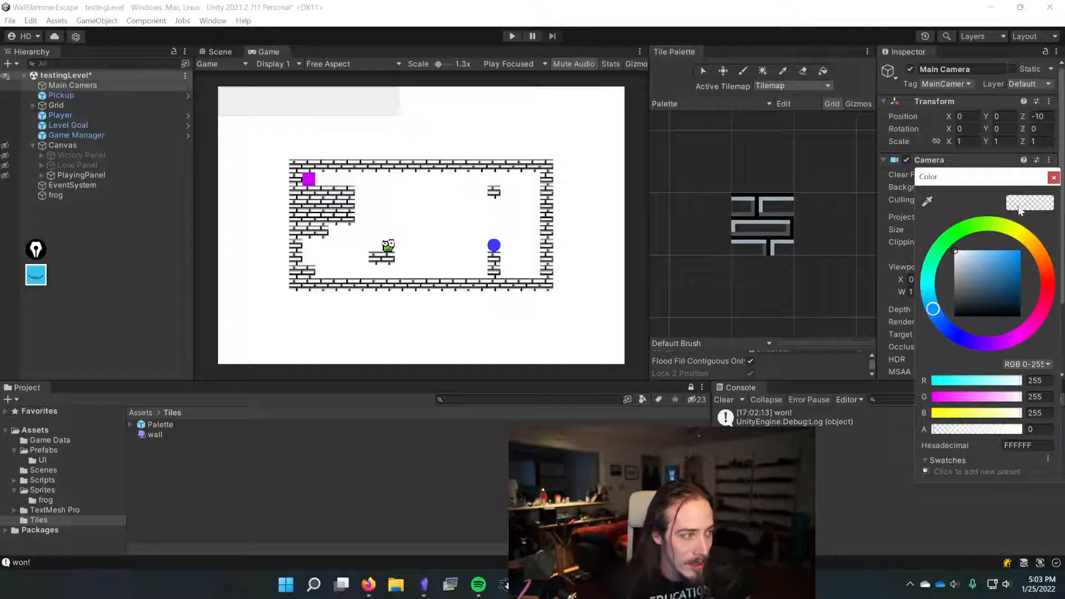
left_click(1054, 177)
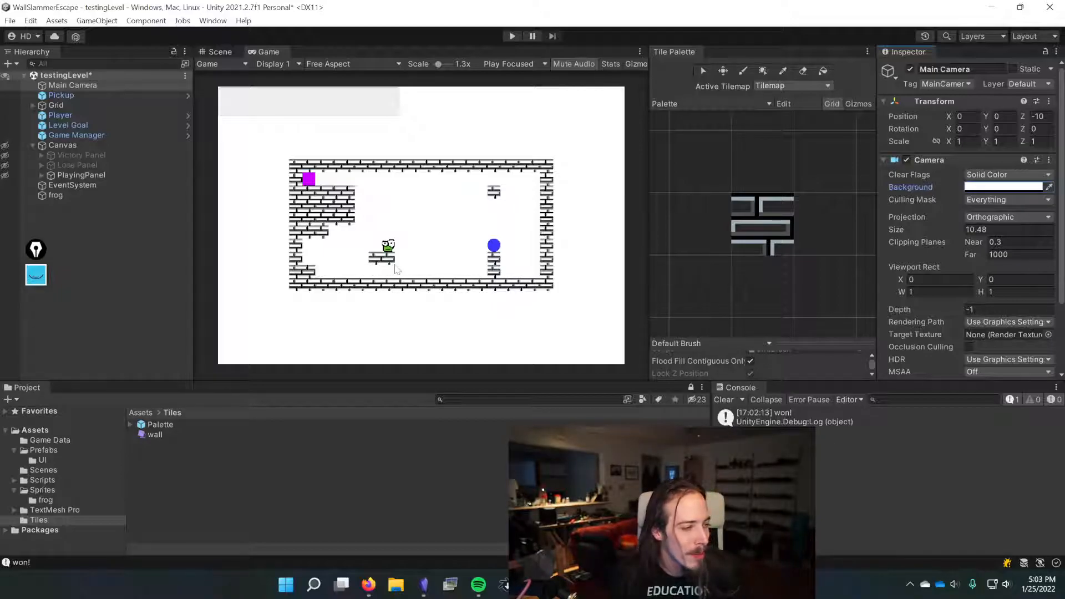
key("ctrl+s")
Step: Browse the Canvas PlayingPanel hierarchy down to HUD and its Lives Indicator
left_click(73, 175)
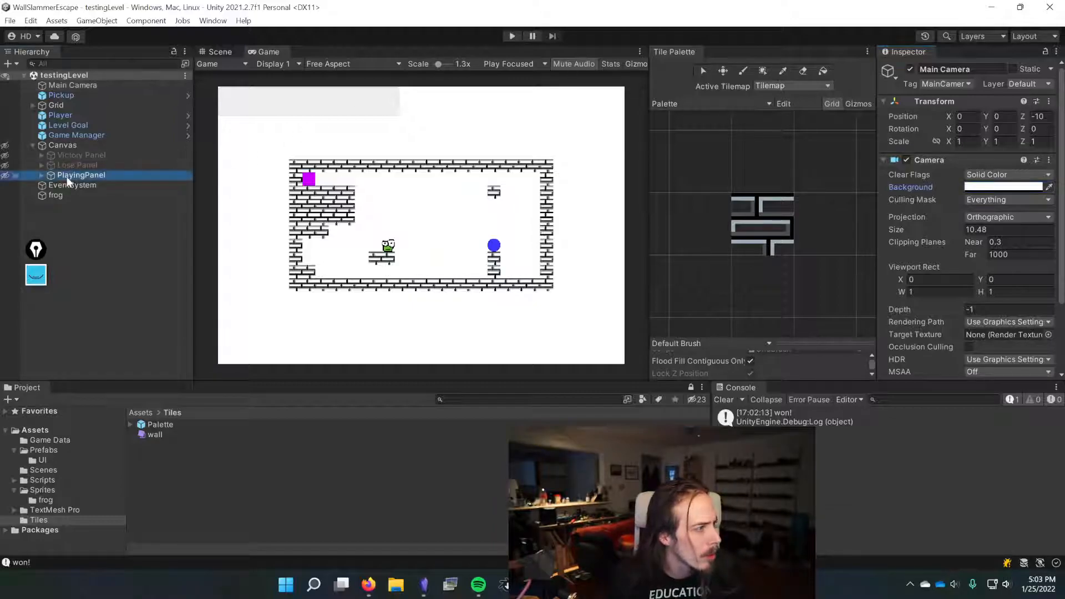
left_click(42, 175)
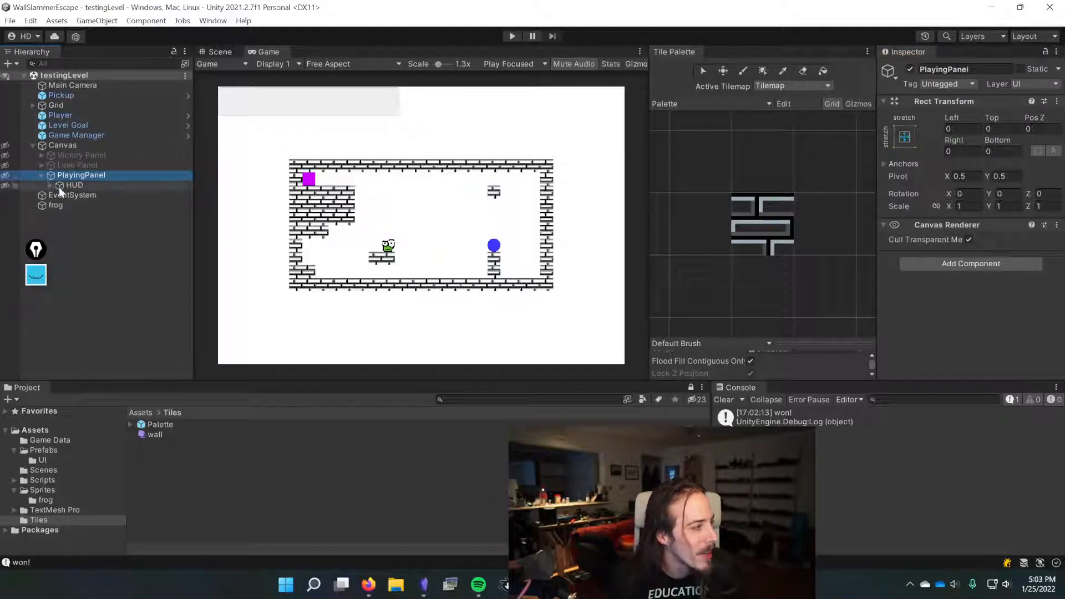
left_click(64, 185)
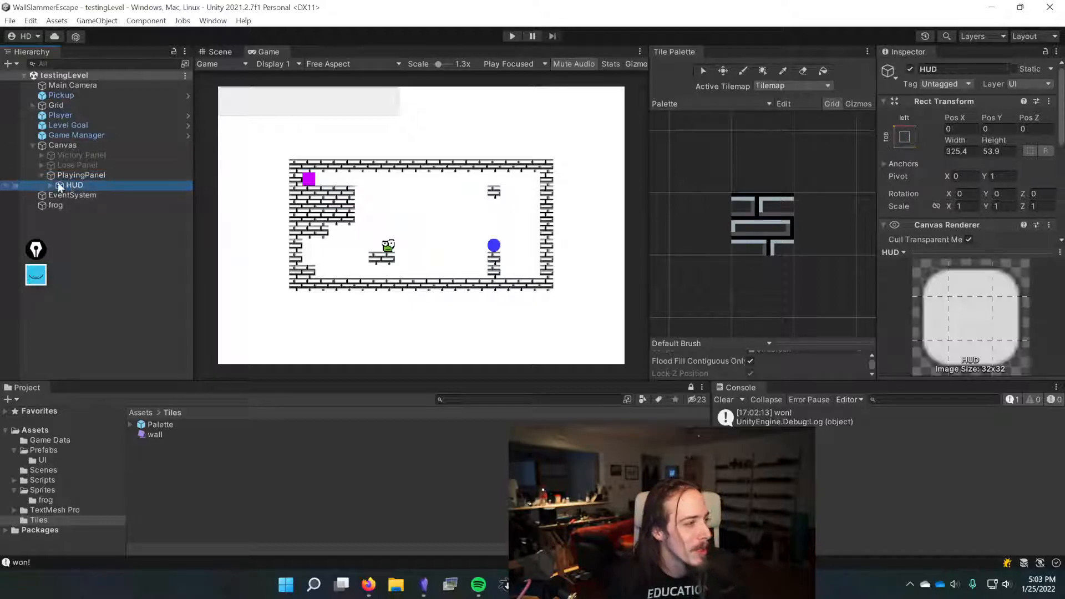
left_click(51, 185)
left_click(71, 194)
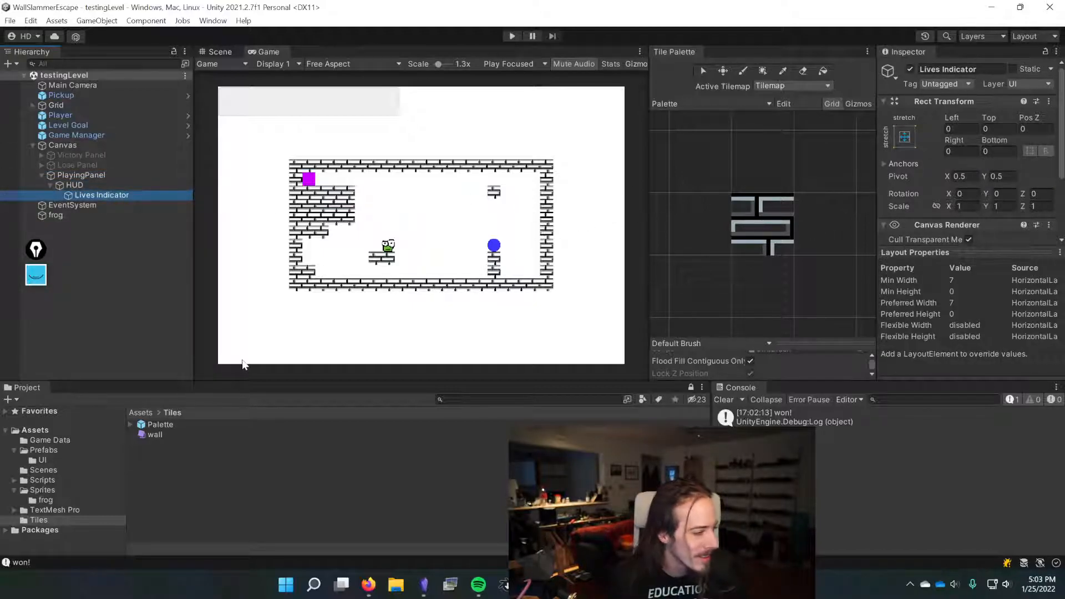
Step: Open the UI Life Indicator prefab from Assets/Prefabs/UI for editing
left_click(143, 412)
double_click(158, 435)
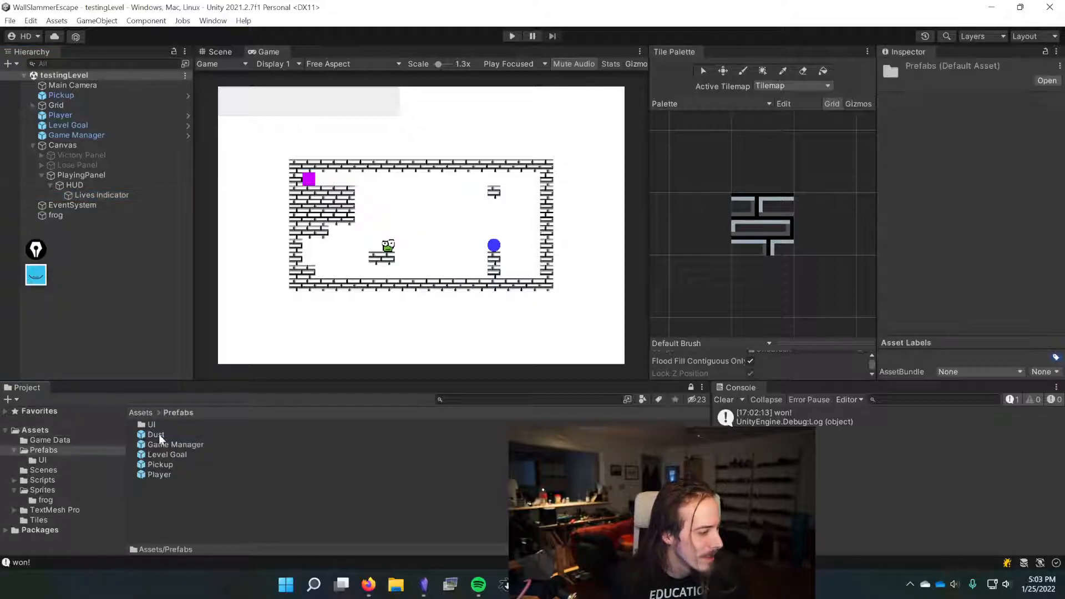
double_click(149, 425)
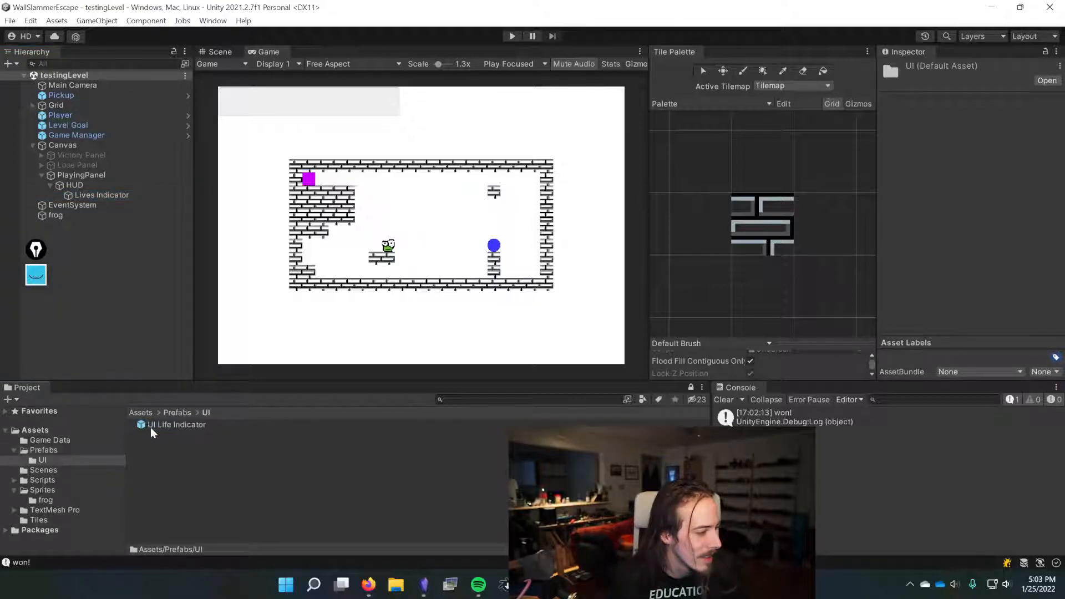
left_click(167, 423)
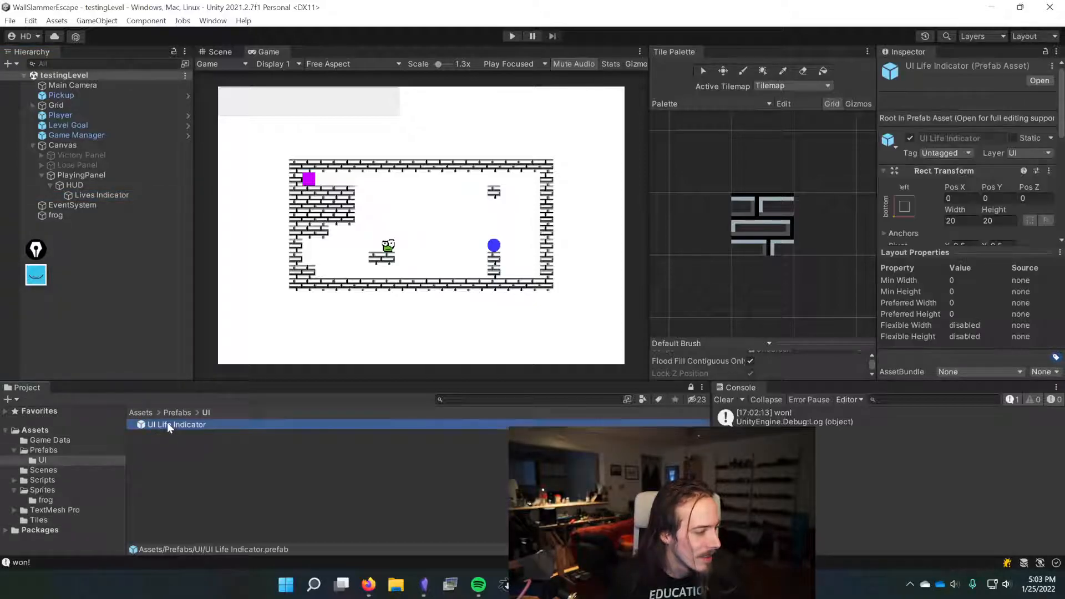
left_click(1039, 80)
left_click(216, 52)
Step: Assign the frogIcon sprite as the UI Life Indicator's Image source
scroll(272, 152, "down", 5)
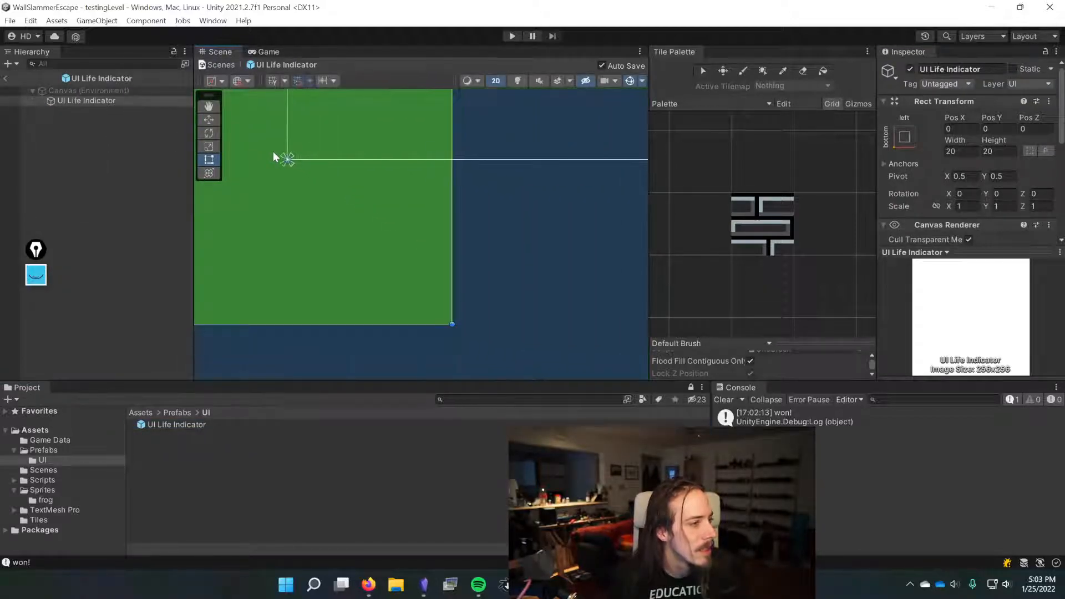
scroll(273, 152, "down", 2)
key("f")
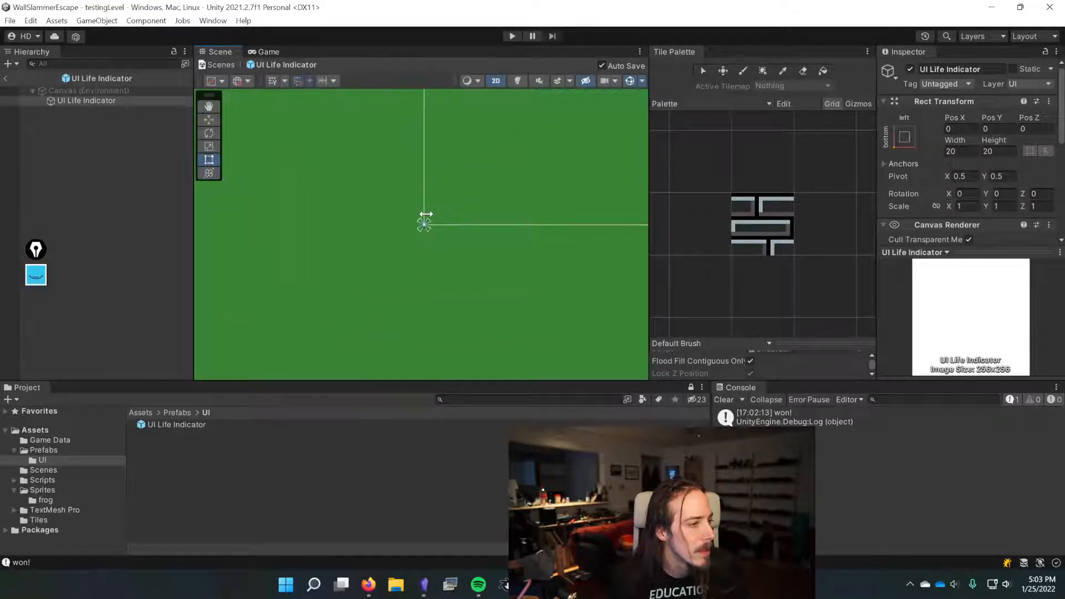
key("f")
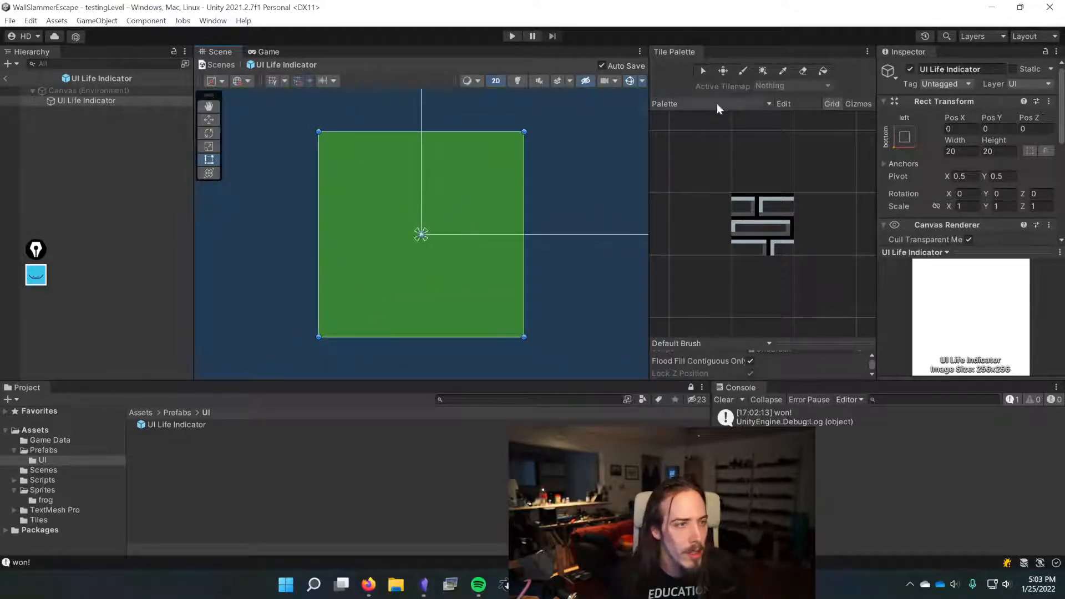
scroll(914, 137, "down", 3)
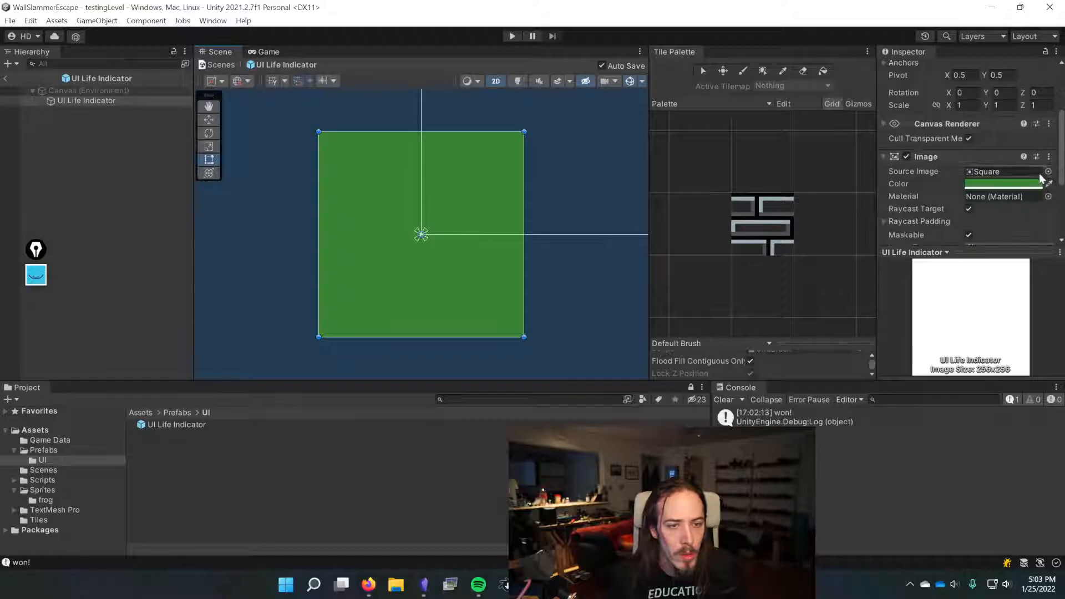
left_click(1048, 169)
double_click(577, 238)
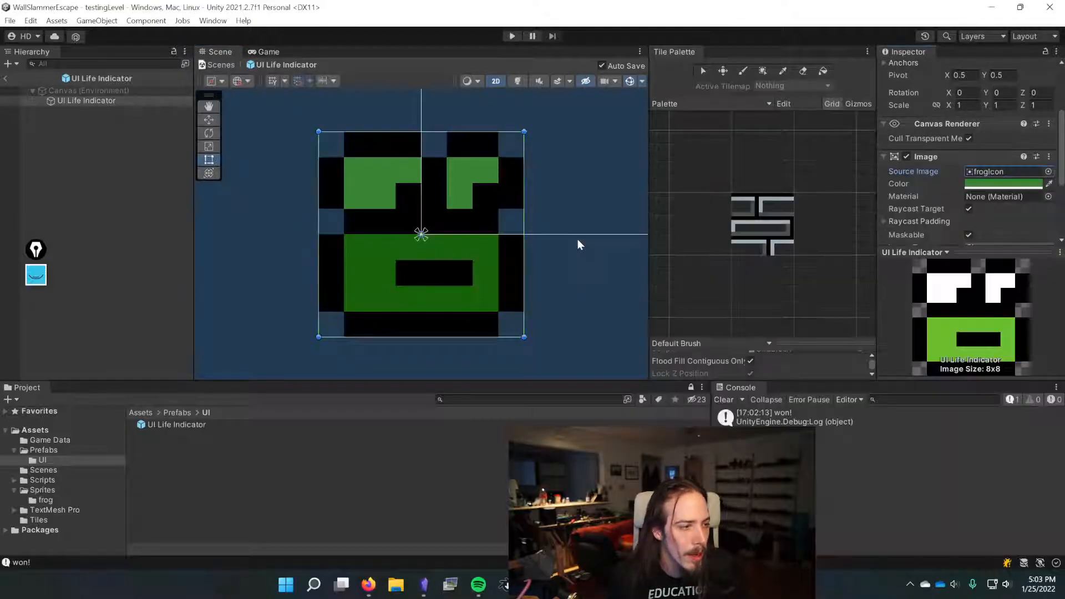
Step: Set the UI Life Indicator's Image color to white and leave prefab editing
left_click(977, 184)
left_click_drag(974, 266, 955, 250)
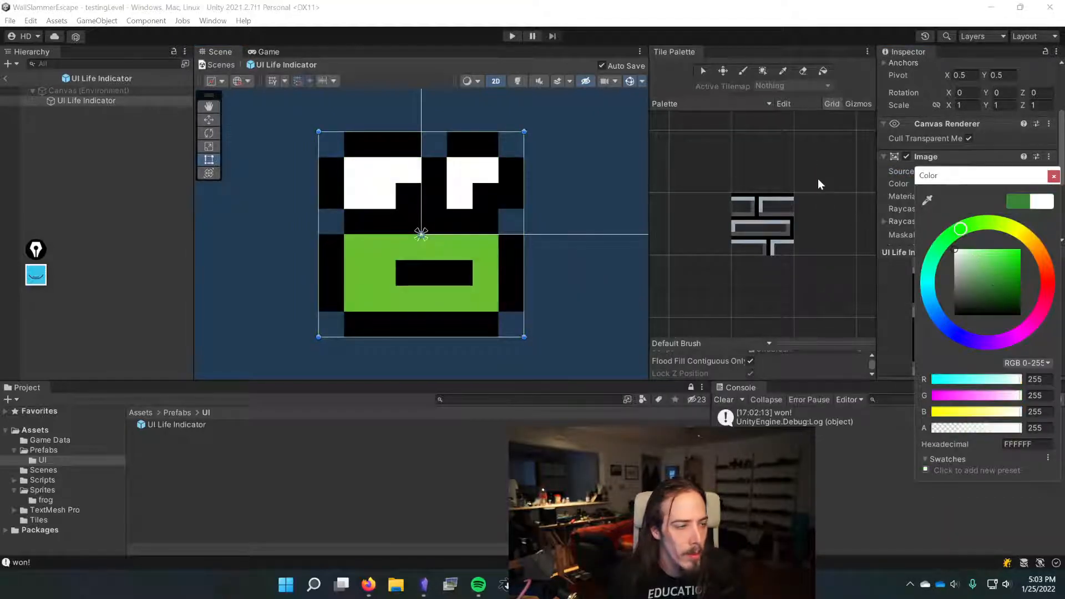
left_click(5, 78)
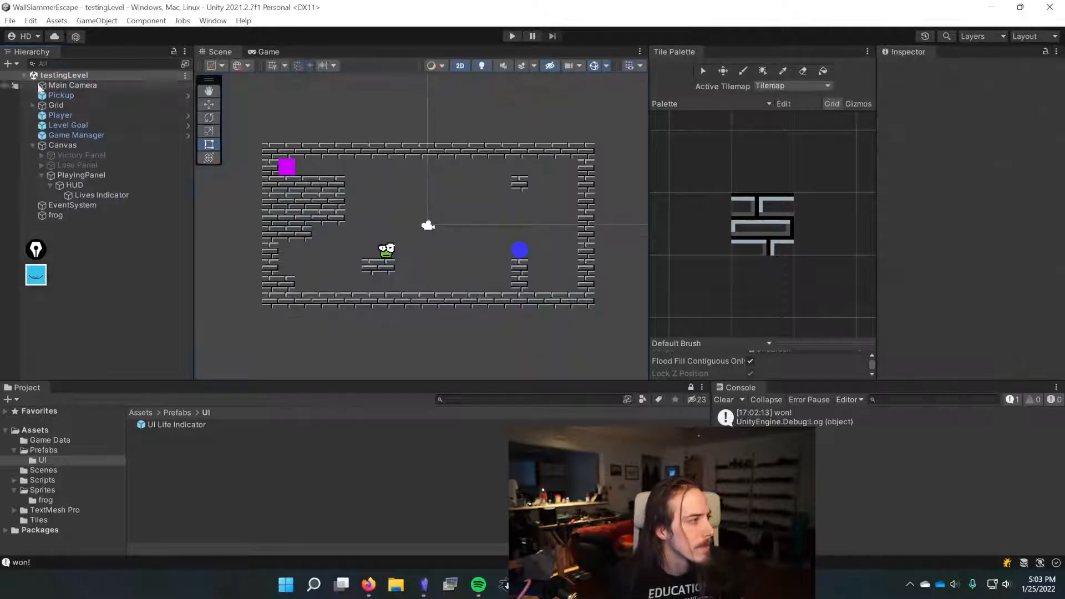
Step: Enter Play mode and end the Zoom meeting
left_click(513, 35)
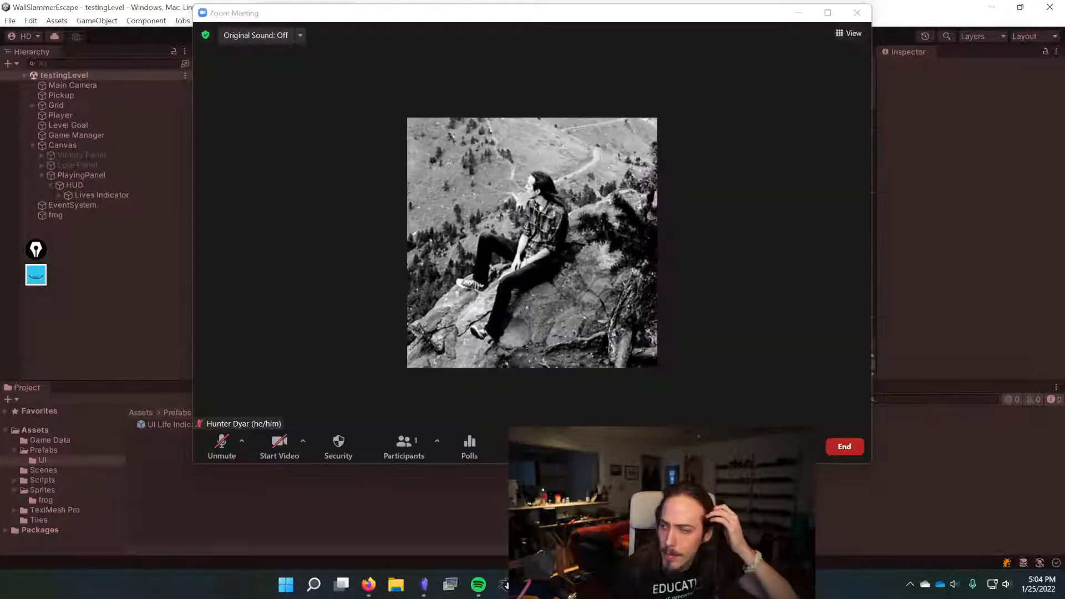
left_click(840, 446)
left_click(811, 391)
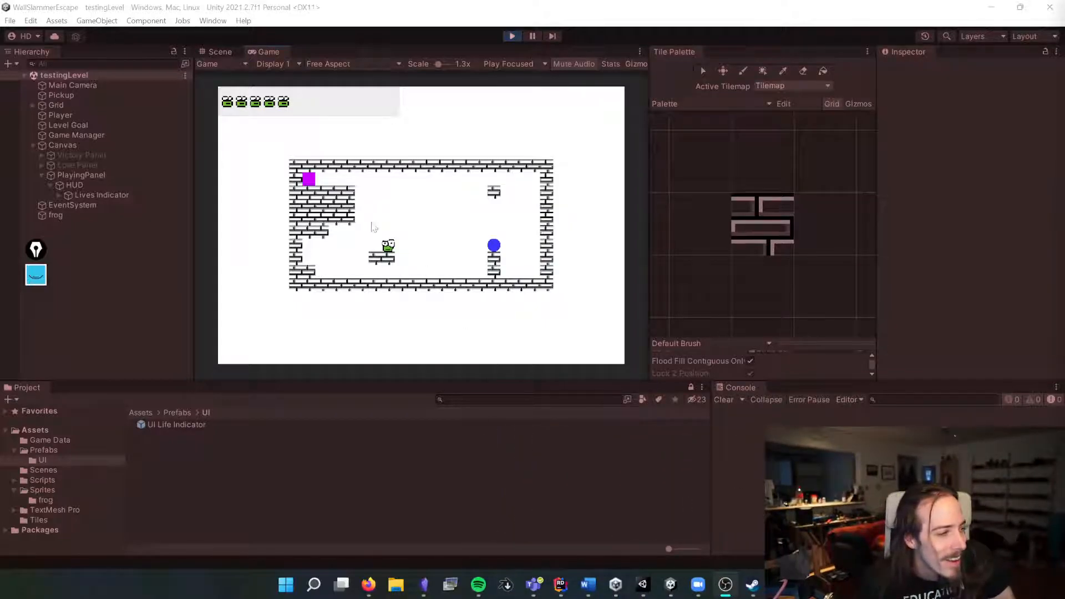
Step: Playtest the frog's movement in the Game view and exit Play mode
left_click(445, 182)
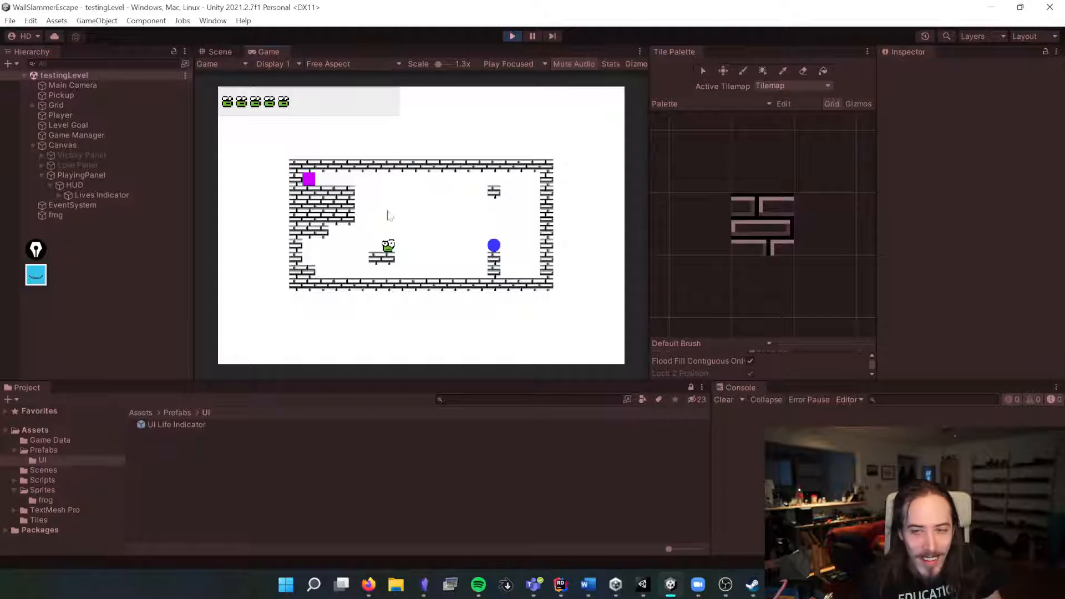
key("Up")
key("Right")
key("Down")
key("Left")
key("Up")
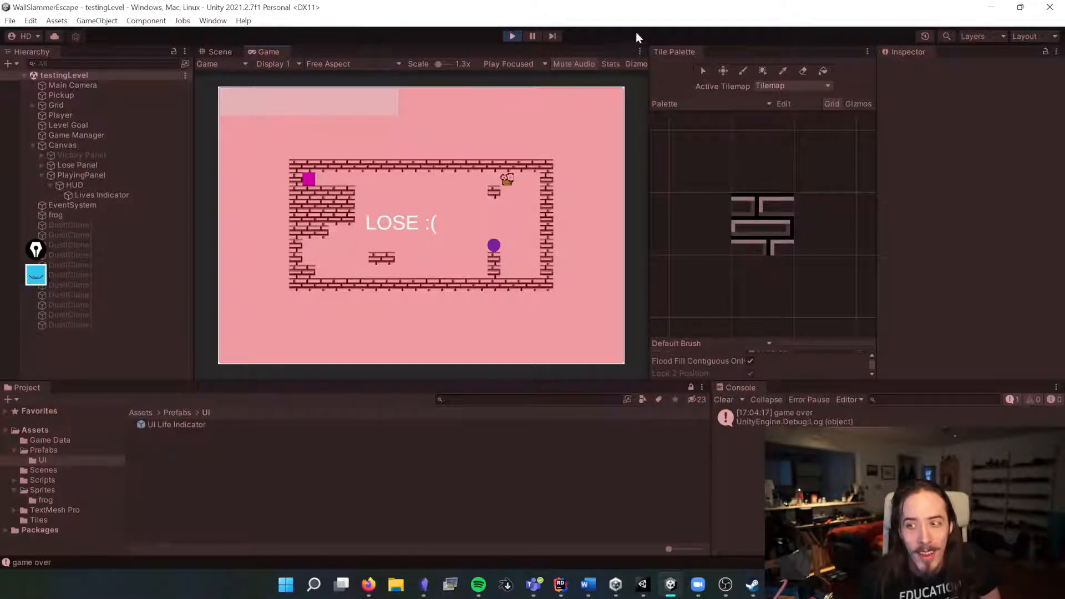
left_click(512, 36)
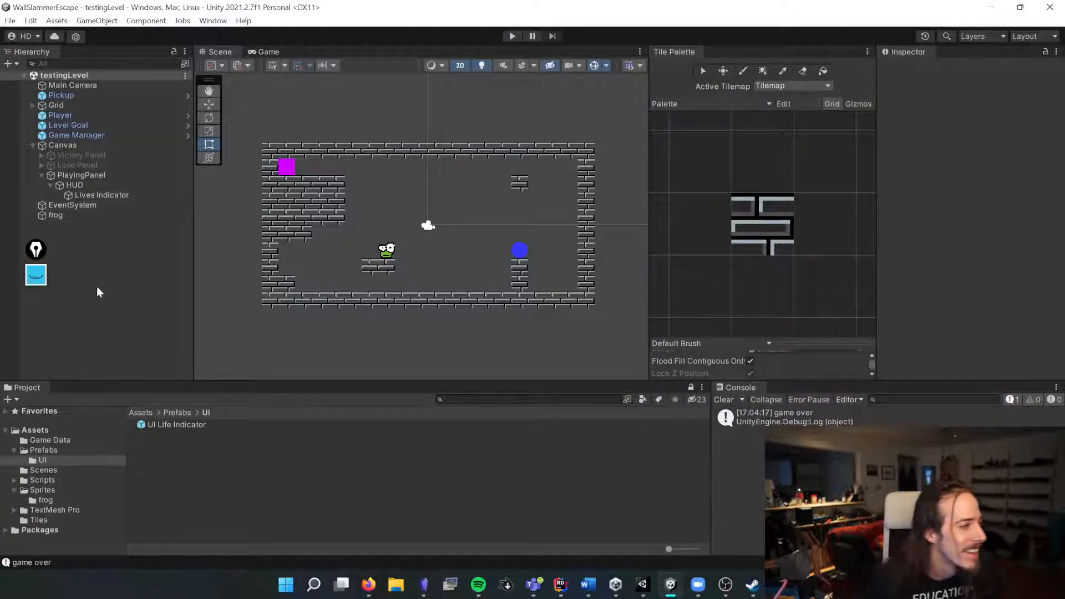
Step: Open the Animator window
left_click(213, 21)
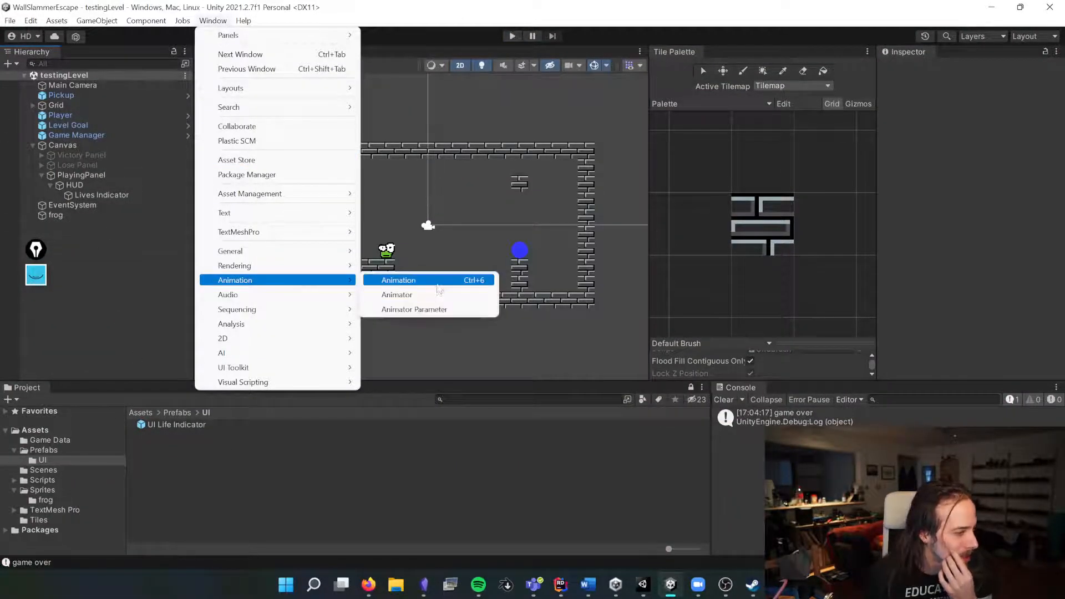
left_click(438, 295)
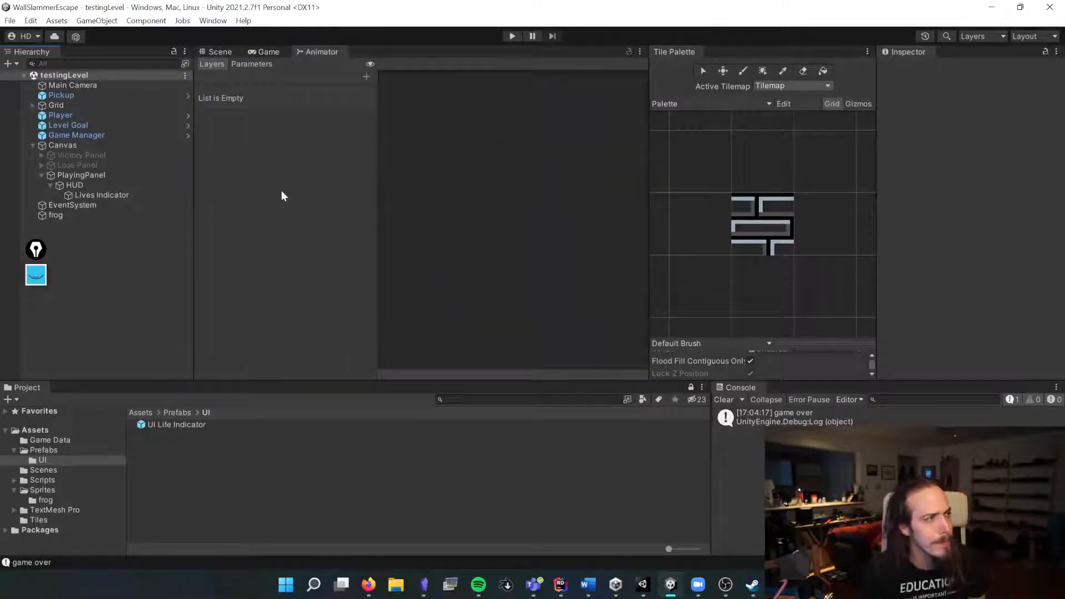
Step: Delete the standalone frog object from the scene and save the scene
left_click(54, 215)
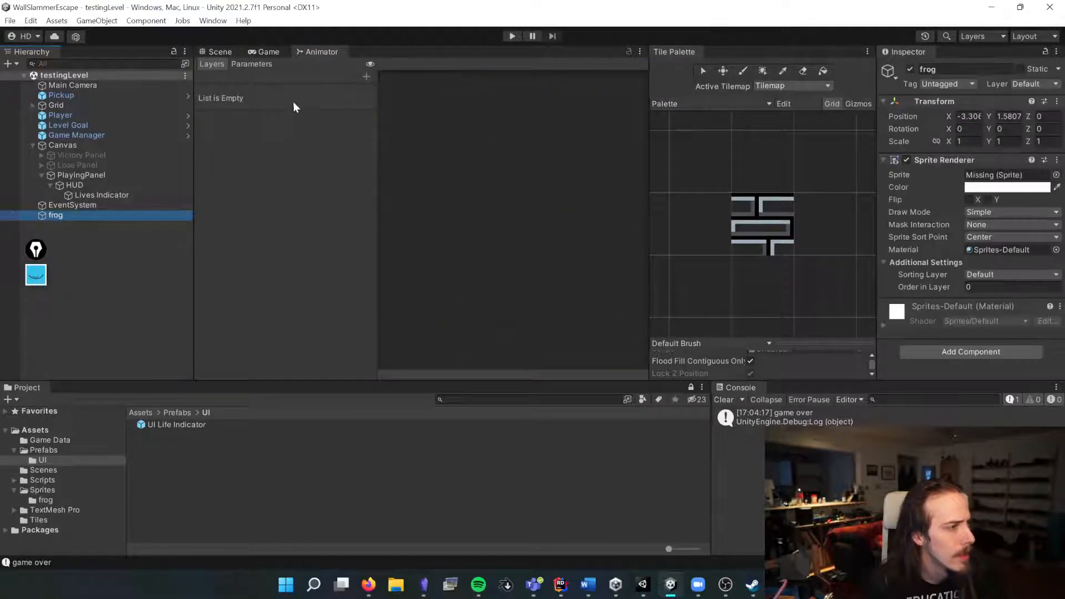
left_click(221, 51)
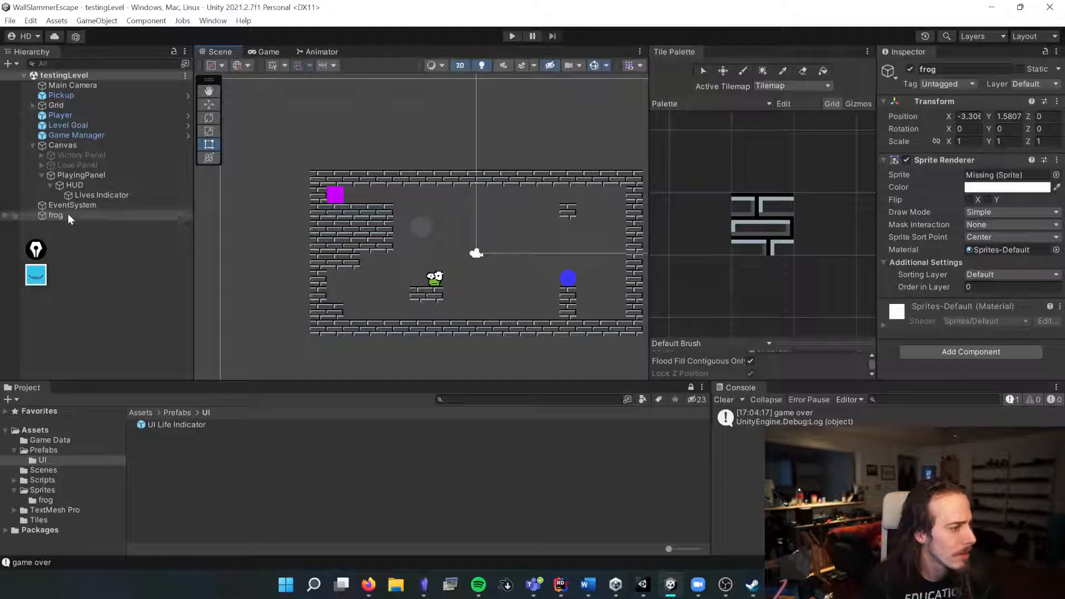
key("Delete")
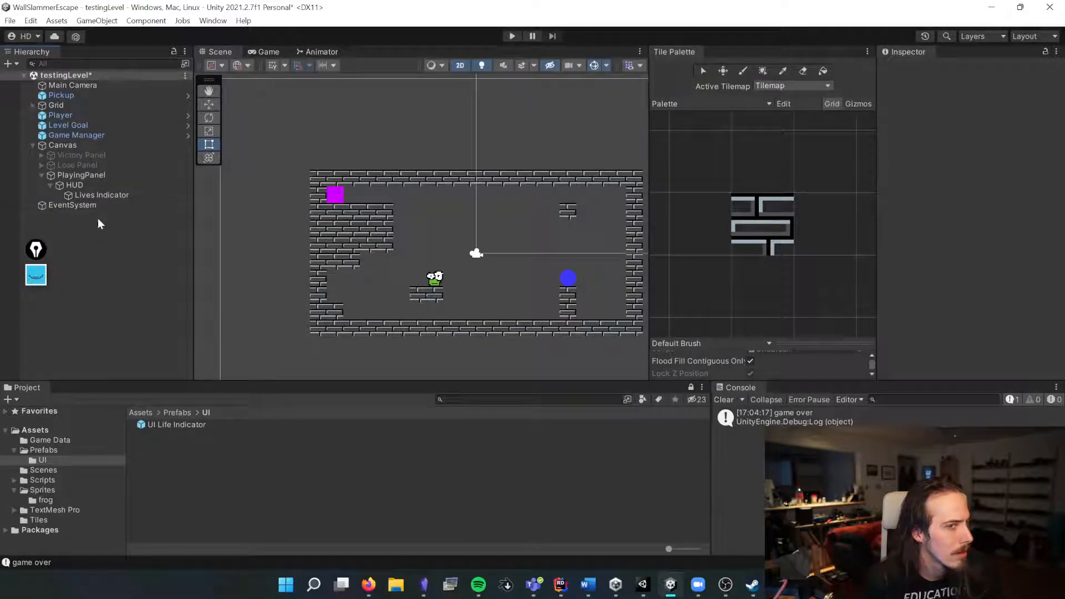
key("ctrl+s")
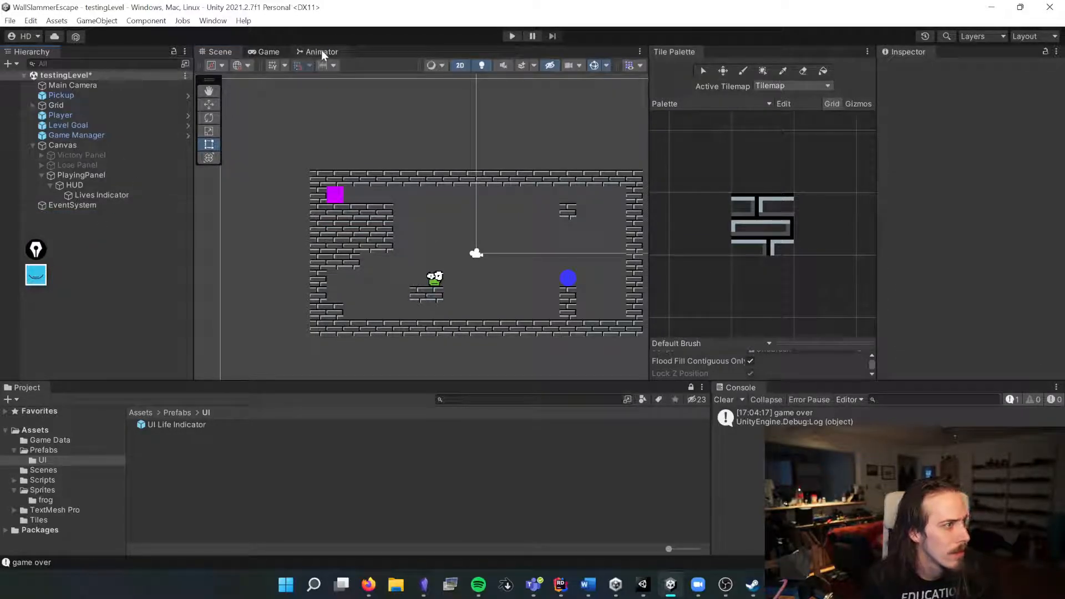
left_click(321, 51)
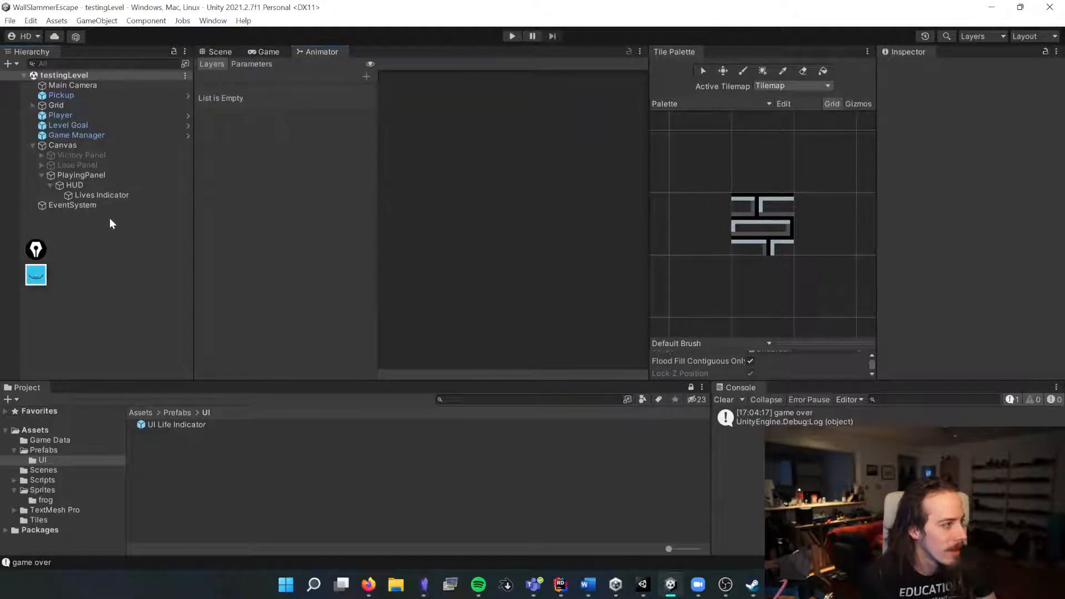
Step: Add an Animator component to the Player object
left_click(61, 115)
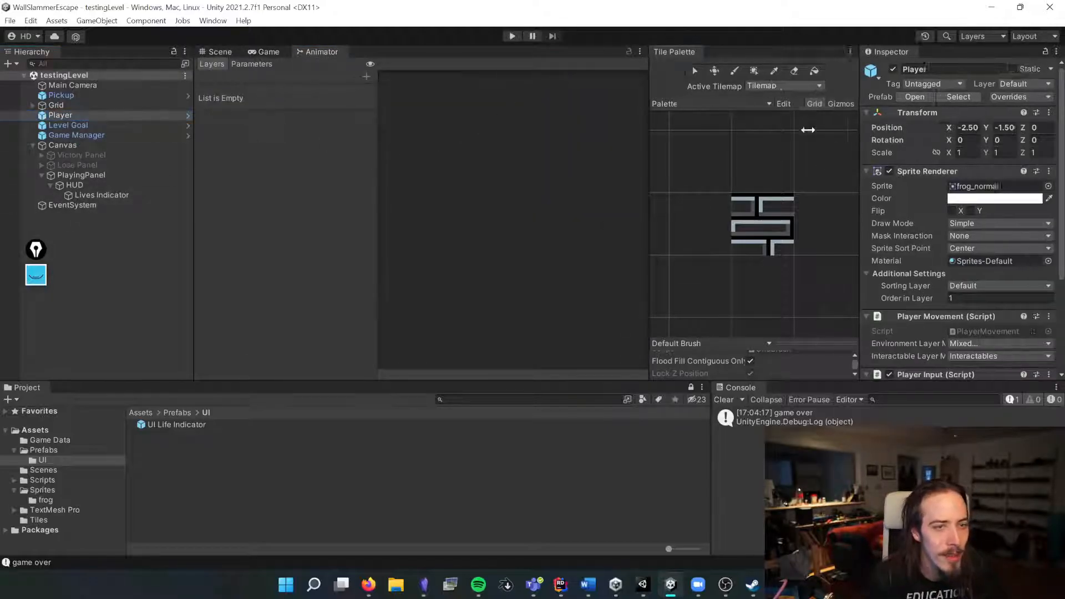
left_click_drag(877, 128, 720, 133)
scroll(836, 204, "down", 5)
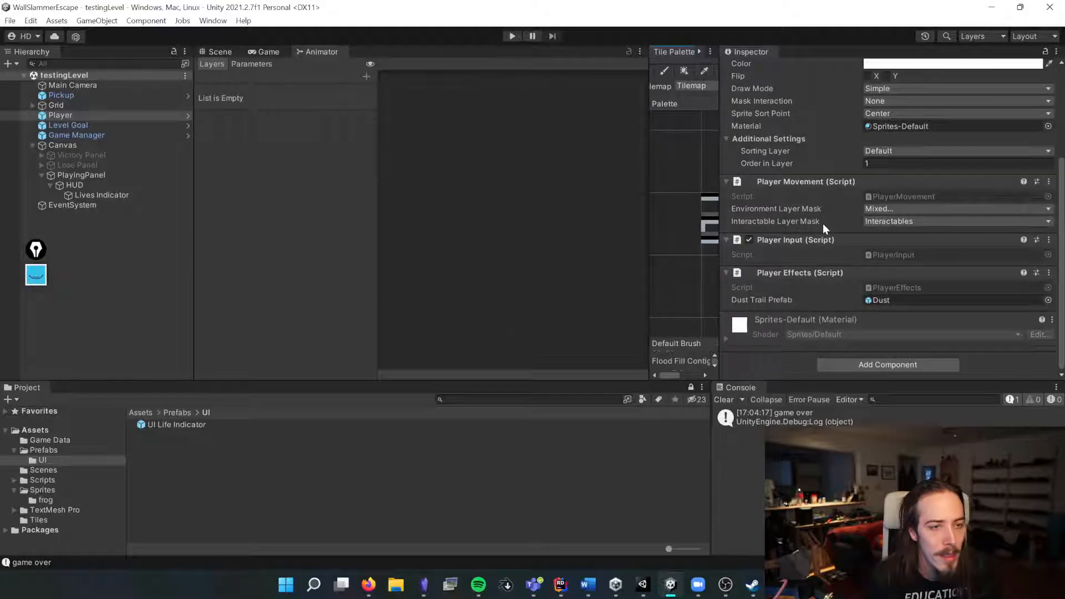
scroll(823, 224, "up", 5)
left_click(780, 171)
left_click(791, 185)
left_click(793, 198)
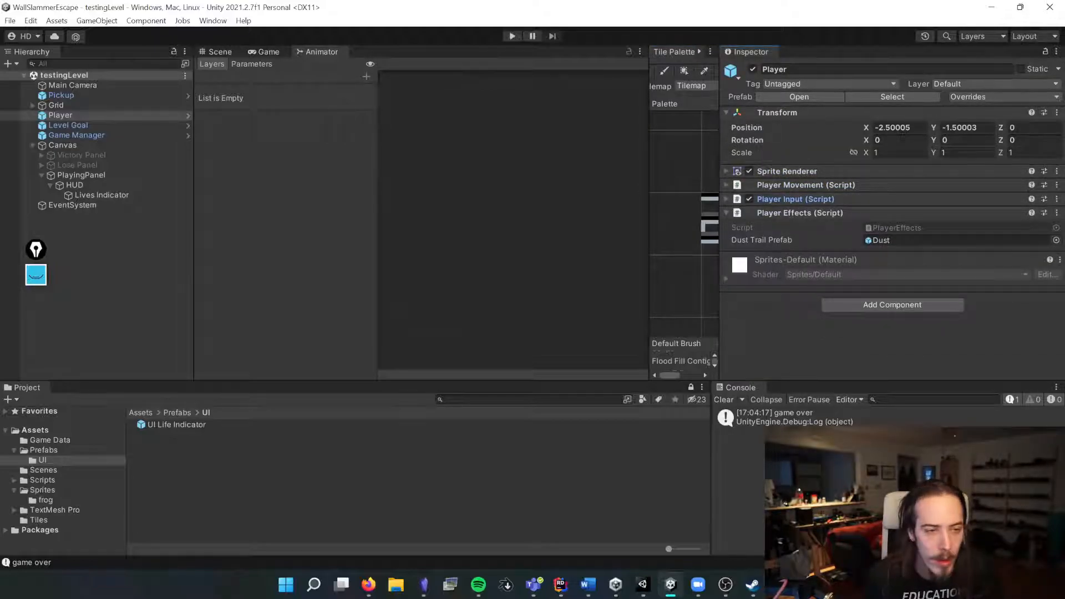
left_click(816, 214)
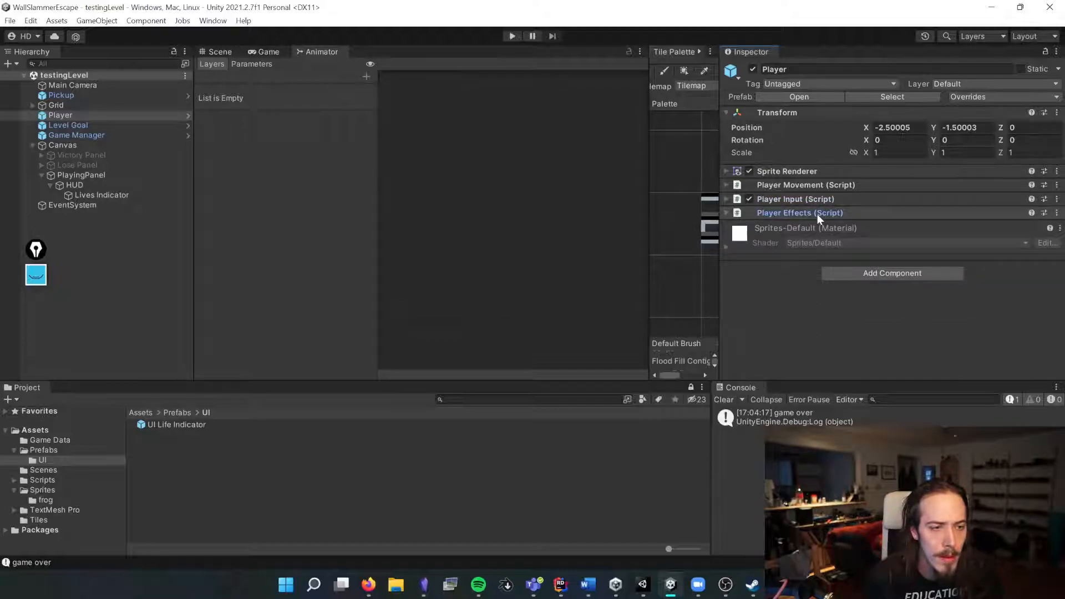
left_click(859, 272)
type("anim")
key("Down")
key("Return")
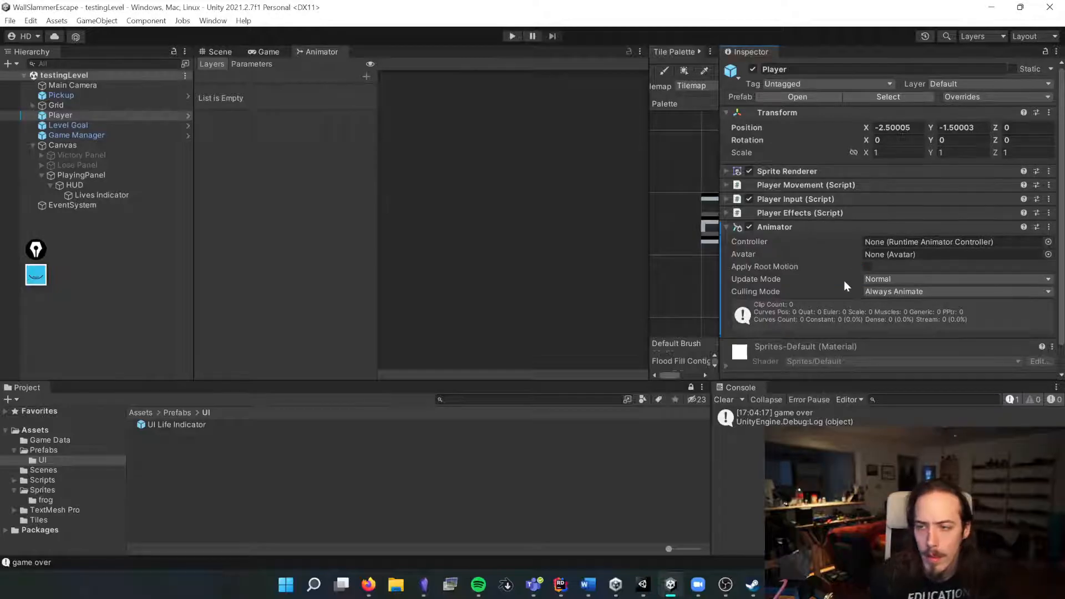
Step: Create a new folder named Animation in the Assets folder
left_click(134, 411)
right_click(273, 487)
right_click(178, 498)
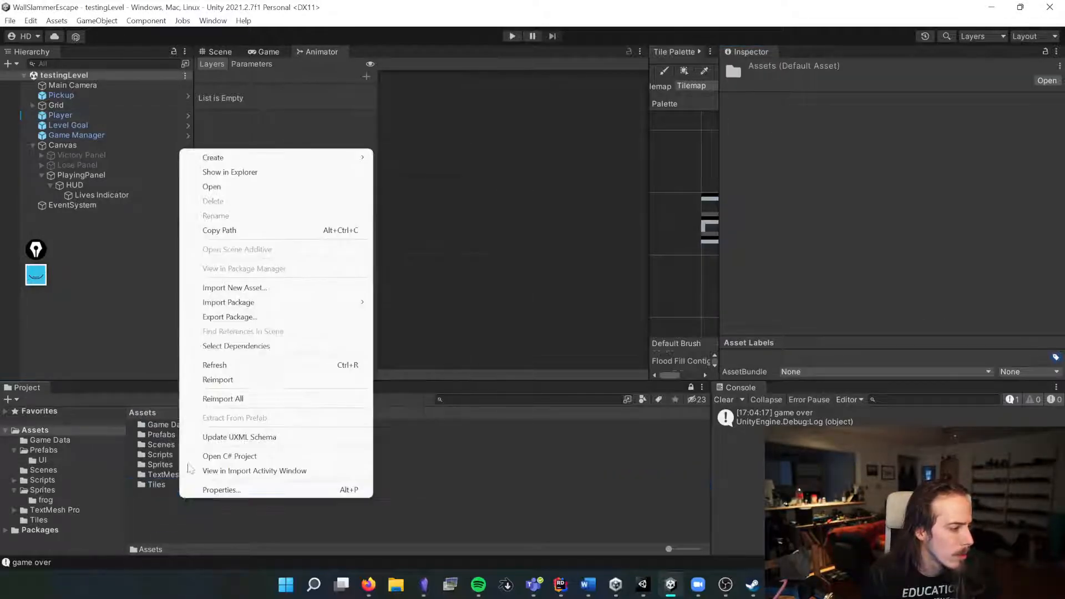
mouse_move(280, 159)
left_click(444, 41)
type("A")
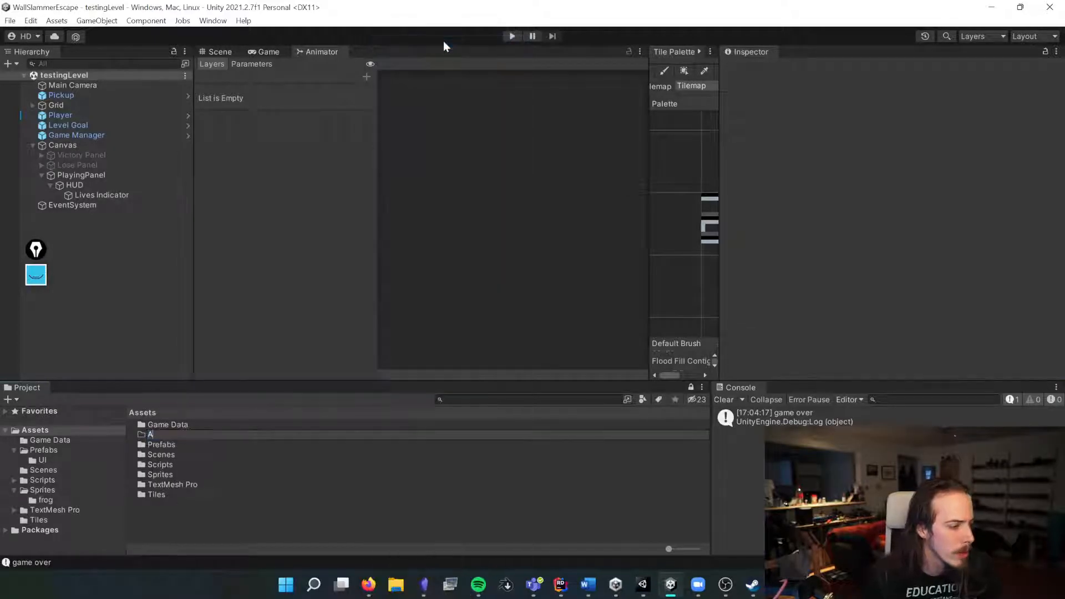
type("nimations")
key("BackSpace")
key("Return")
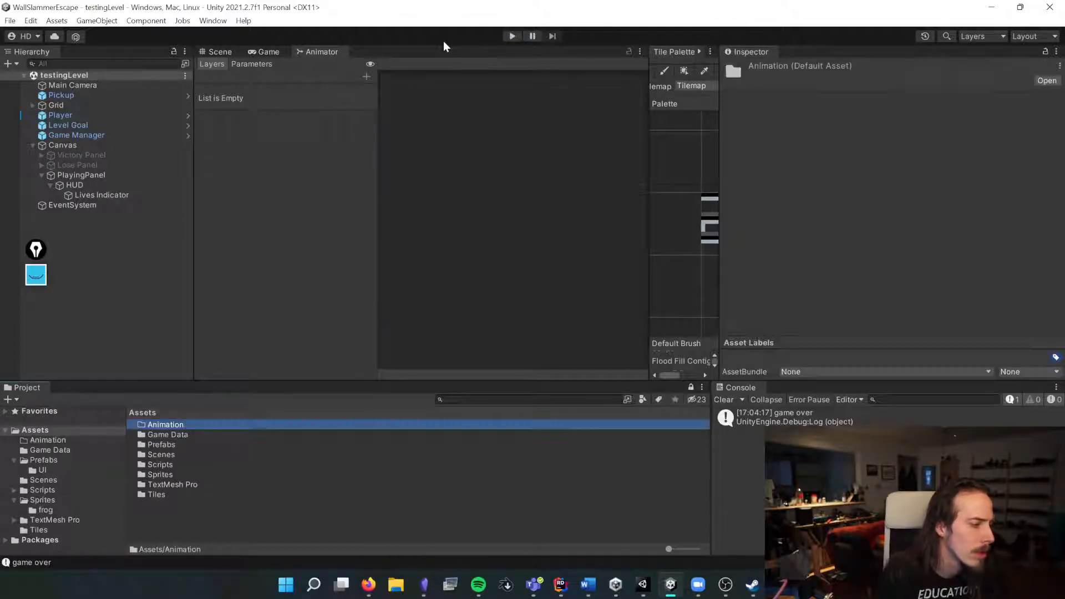
Step: Create an Animator Controller named Frog inside the Animation folder
double_click(172, 426)
right_click(173, 431)
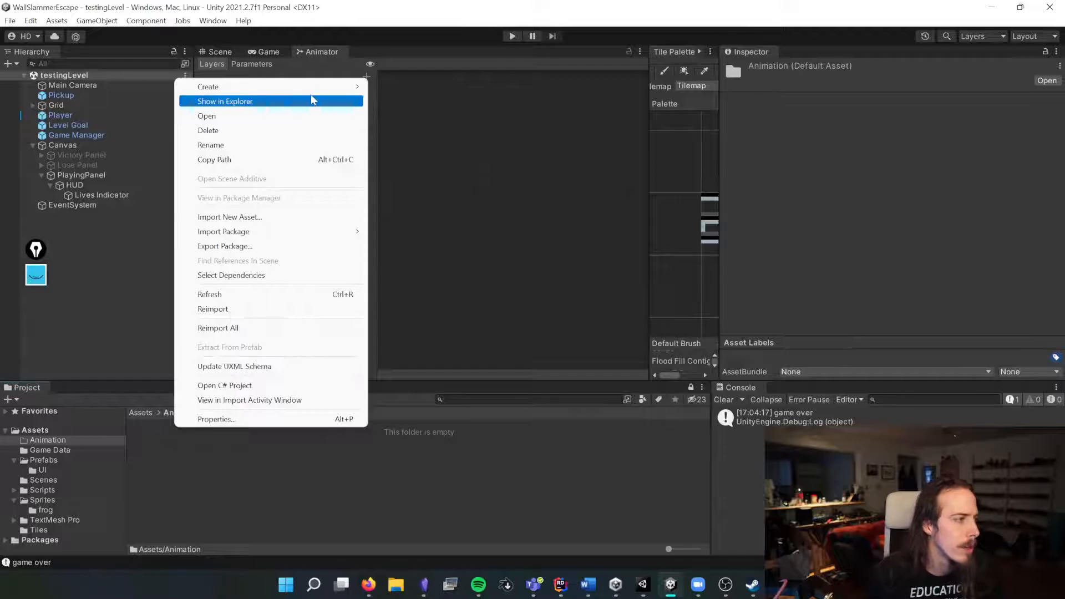
mouse_move(309, 87)
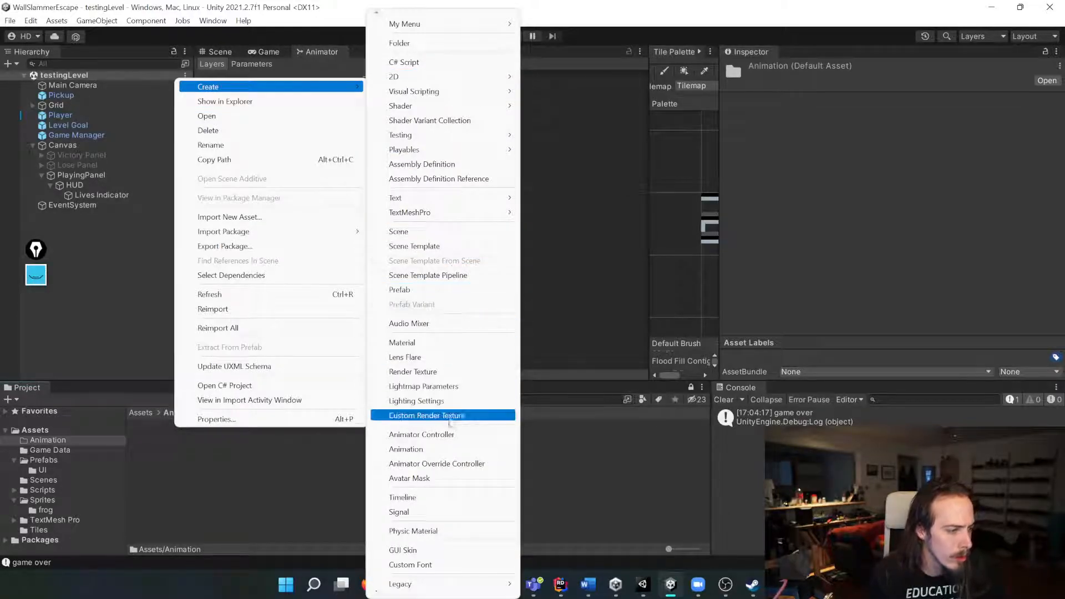
left_click(421, 435)
type("Frog")
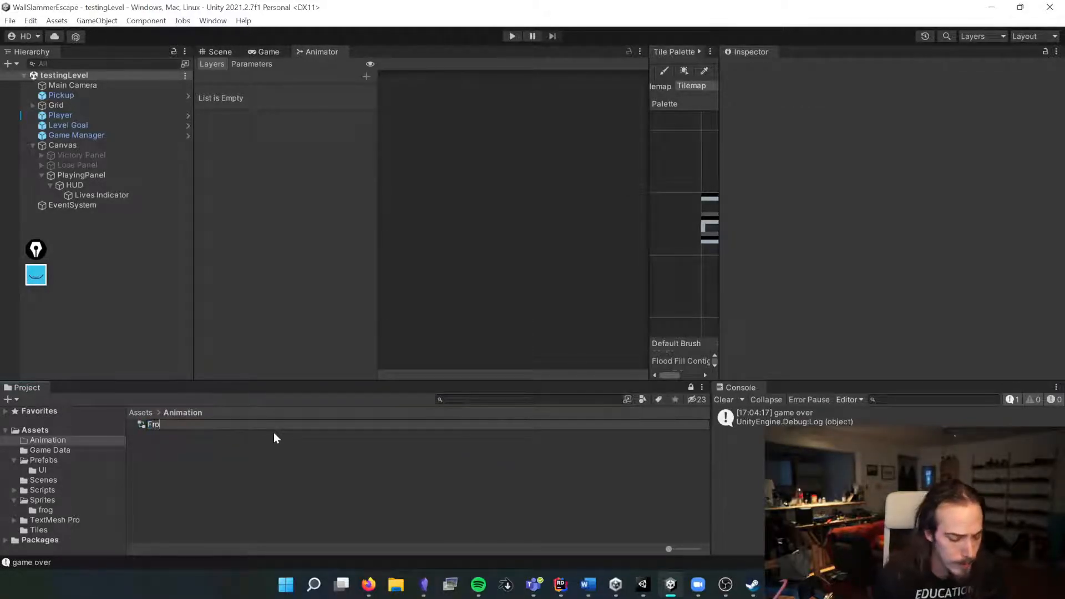
key("Return")
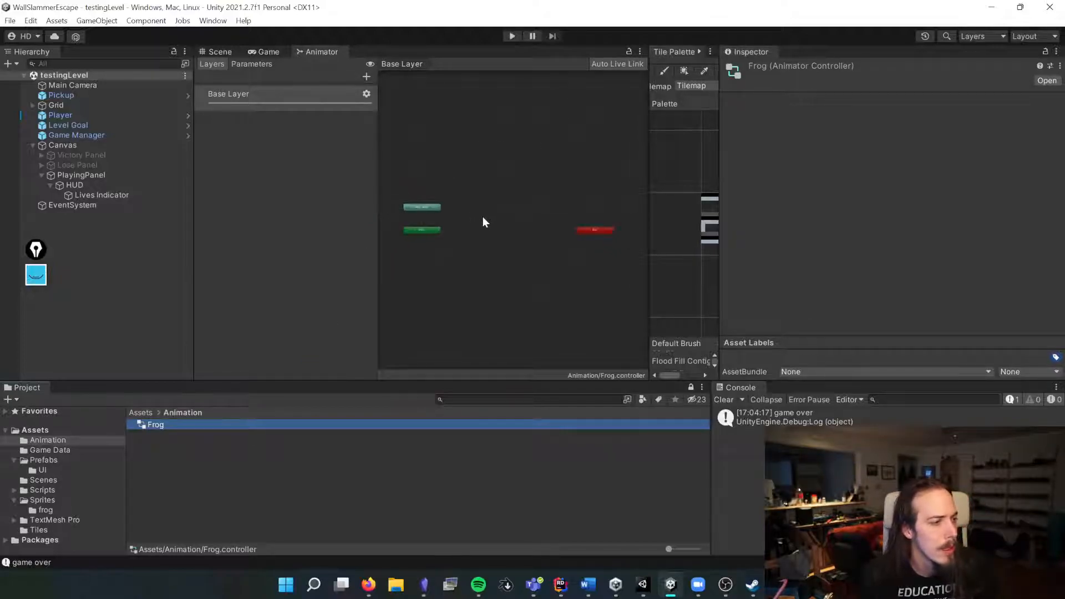
Step: Rearrange the Entry, Exit and Any State nodes in the Frog controller's graph
left_click_drag(425, 231, 507, 205)
scroll(535, 224, "up", 5)
scroll(533, 223, "down", 5)
left_click_drag(581, 232, 514, 229)
left_click_drag(393, 213, 468, 183)
scroll(514, 211, "up", 3)
scroll(492, 212, "down", 3)
left_click_drag(537, 242, 574, 238)
middle_click_drag(465, 247, 603, 261)
left_click_drag(475, 230, 553, 305)
middle_click_drag(563, 259, 433, 256)
Step: Create an empty state below Entry and name it Idle
right_click(518, 227)
mouse_move(531, 234)
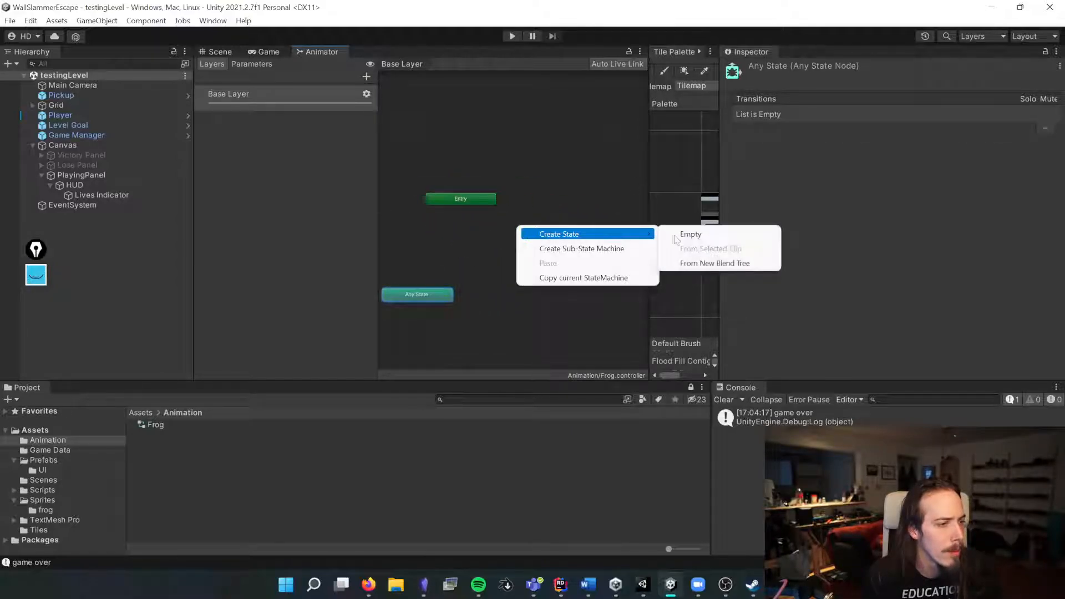
left_click(681, 233)
left_click_drag(557, 232, 460, 238)
left_click(770, 67)
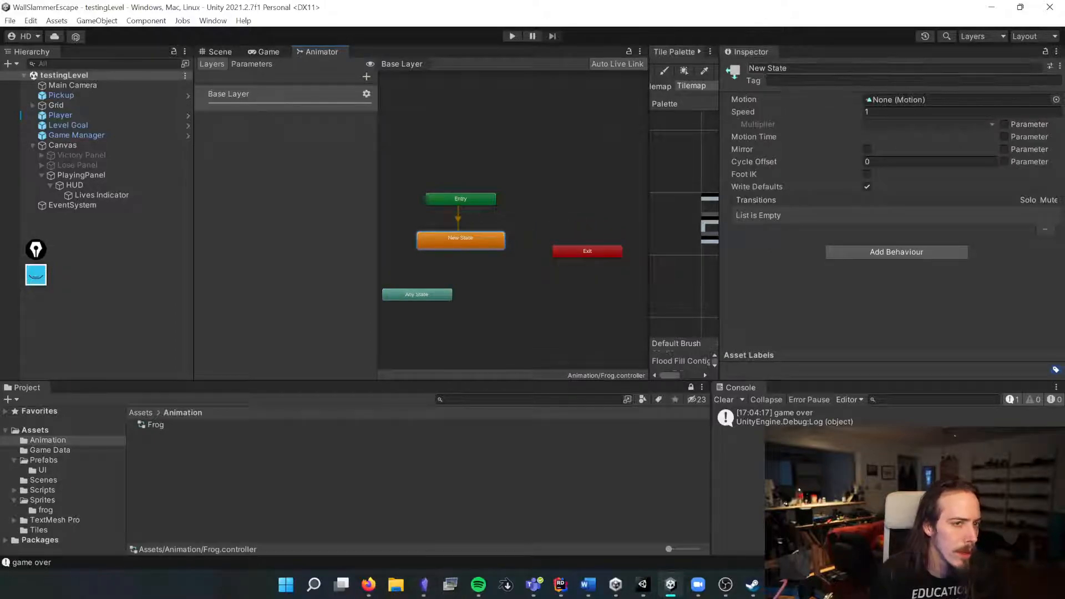
type("Idle")
Step: Create another empty state near Any State and name it Impact
right_click(513, 281)
mouse_move(546, 288)
left_click(681, 288)
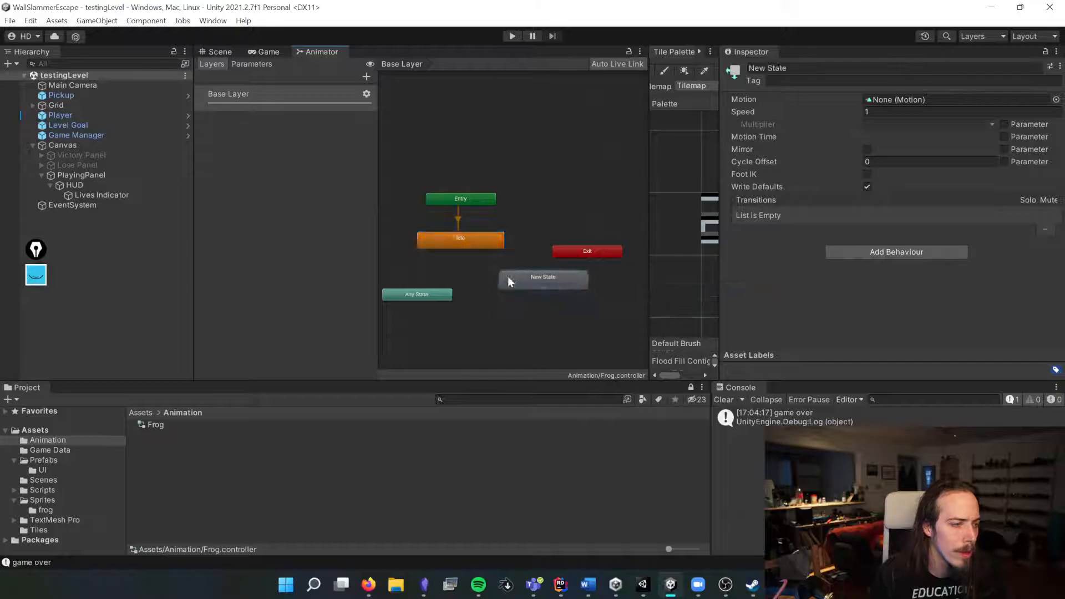
left_click_drag(515, 282, 475, 281)
left_click(771, 67)
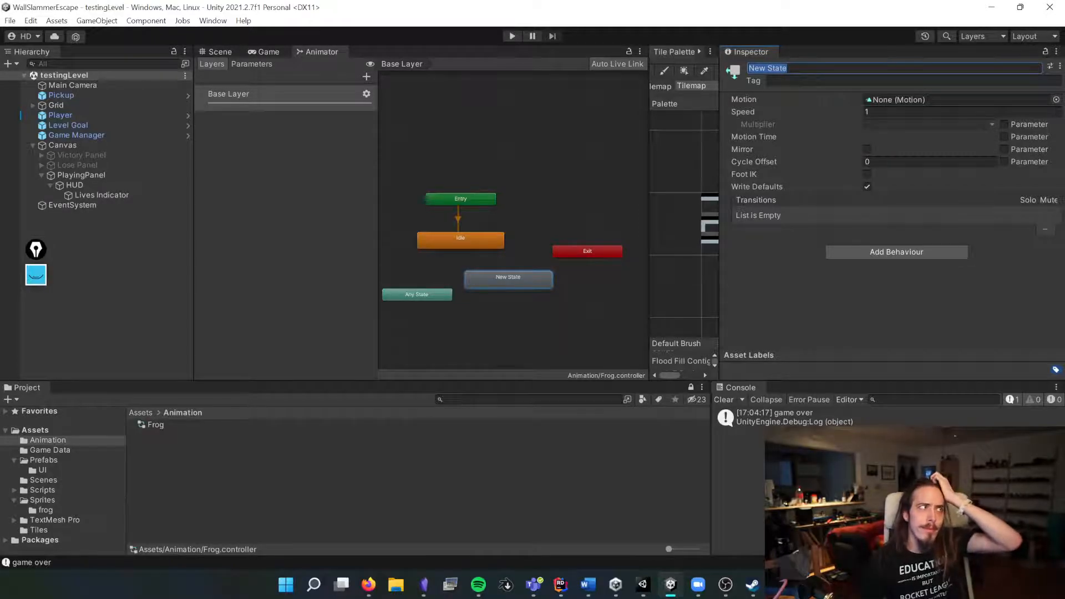
type("Impac")
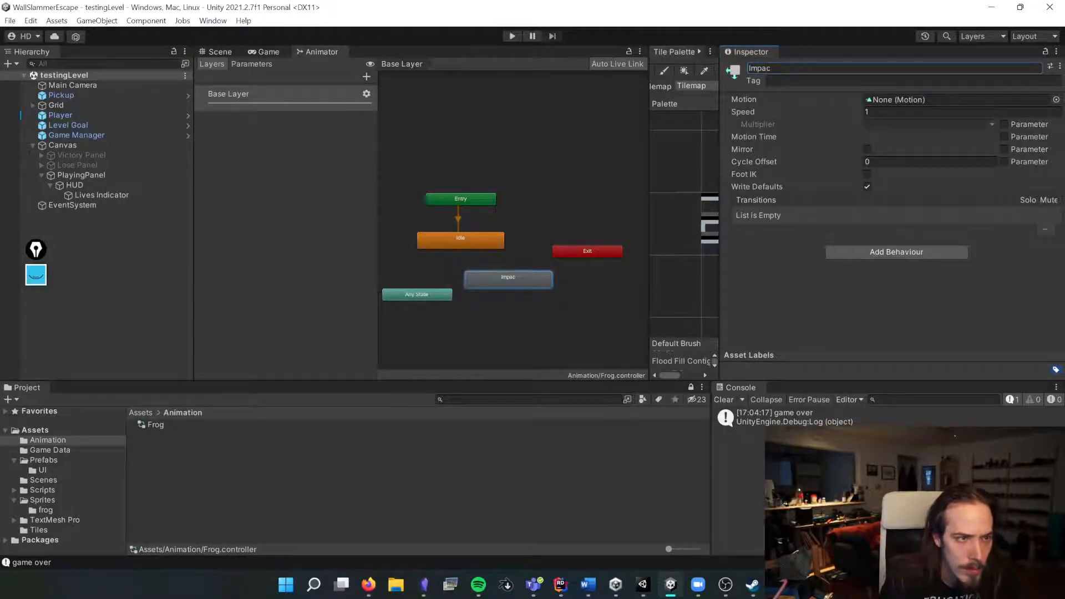
type("t")
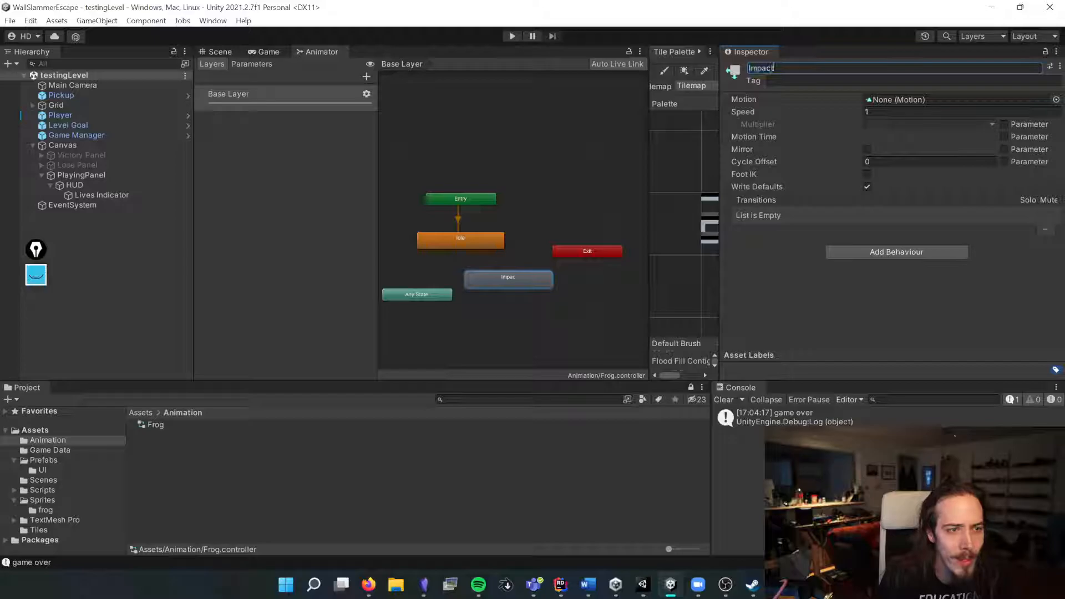
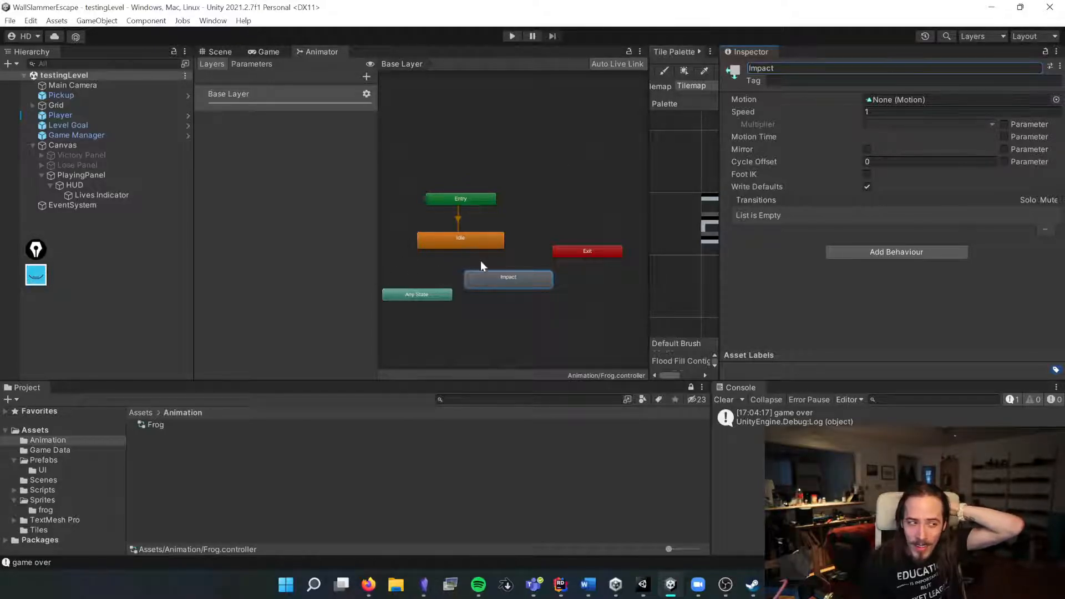
Step: Create a third empty state in the Frog controller and name it At Goal
left_click(451, 242)
left_click(508, 276)
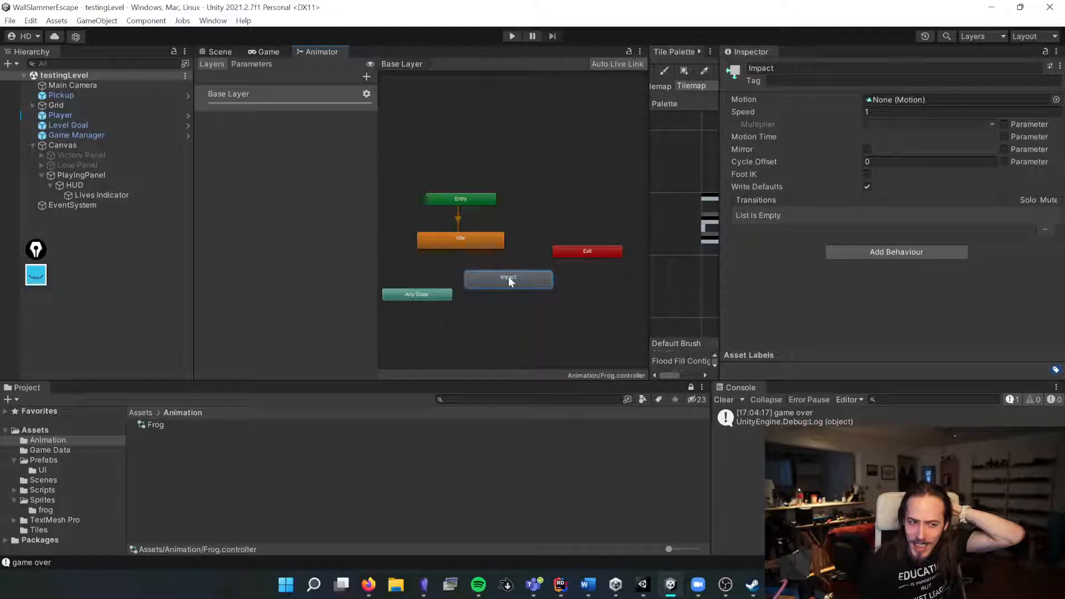
left_click_drag(482, 239, 524, 234)
right_click(525, 234)
right_click(566, 198)
mouse_move(610, 206)
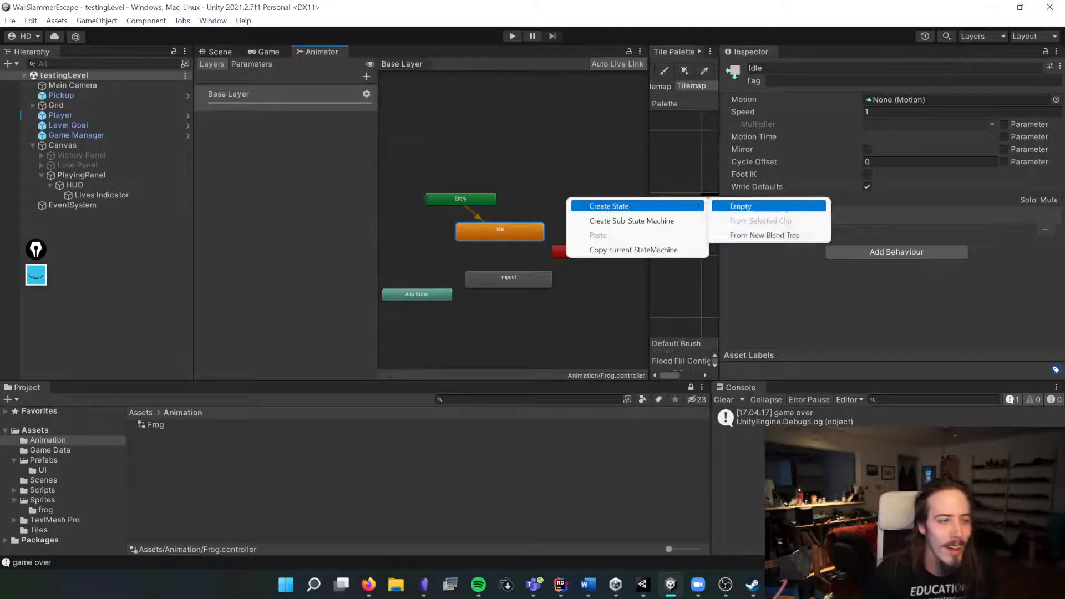
left_click(772, 206)
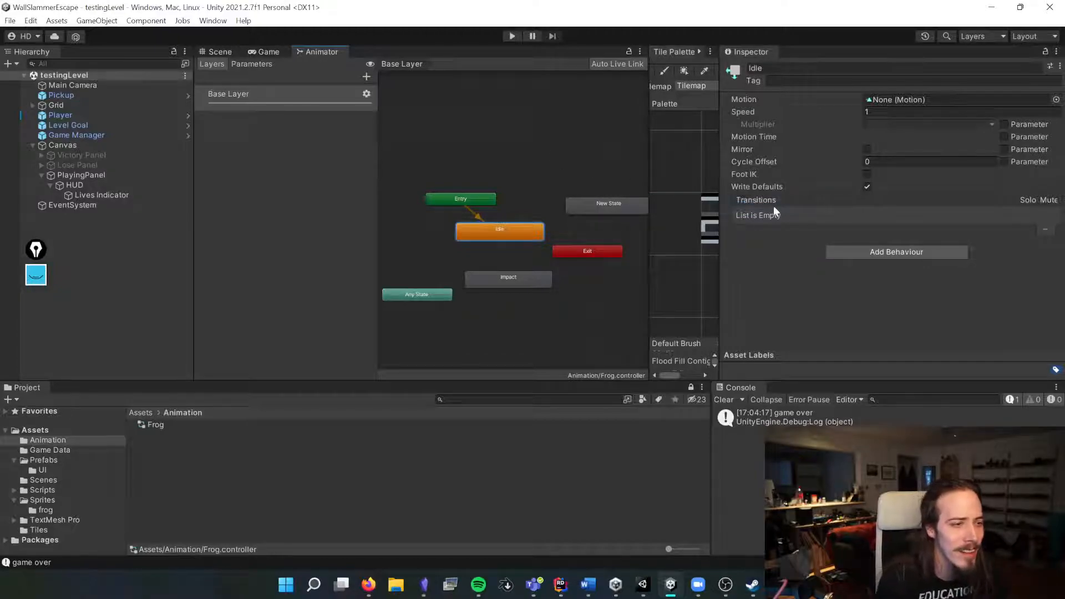
left_click(606, 206)
left_click(770, 68)
type("Ai Goal")
key("Return")
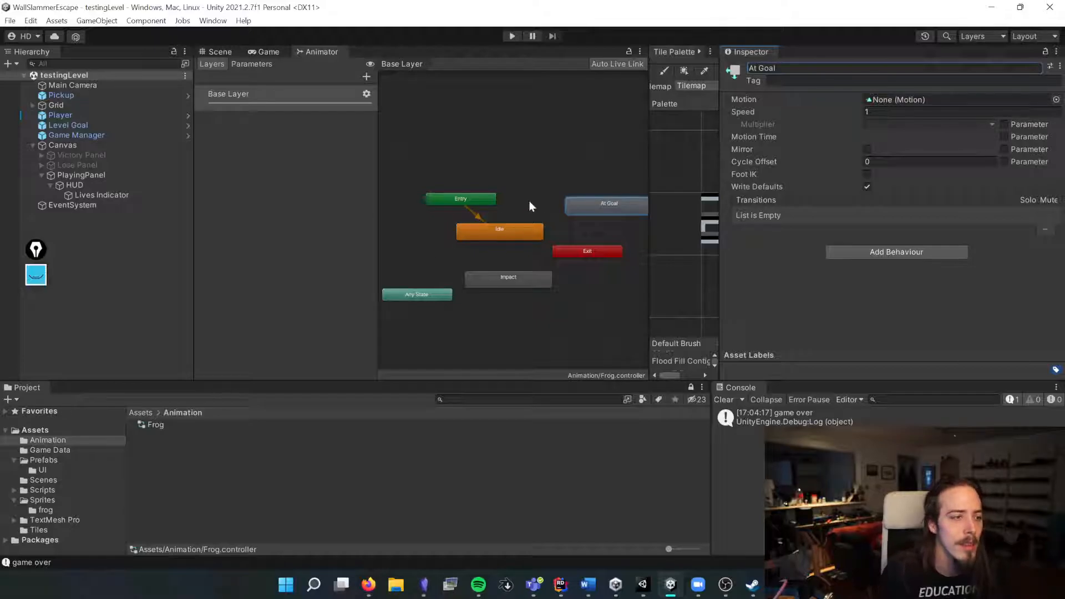
Step: Reposition the Entry, At Goal, Exit and Impact nodes in the controller graph
left_click_drag(471, 195, 514, 165)
left_click_drag(608, 204, 430, 343)
left_click_drag(568, 251, 625, 259)
left_click_drag(526, 281, 505, 276)
Step: Make a transition from the Idle state to the Impact state
right_click(518, 230)
left_click(544, 238)
left_click(494, 260)
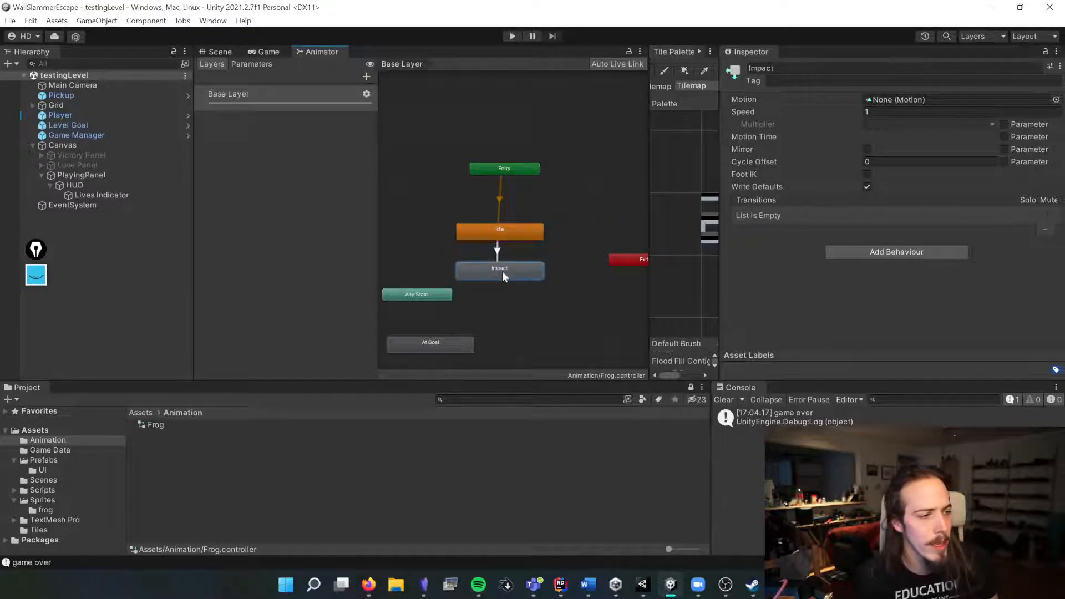
Step: Add a trigger parameter named Impact to the controller
left_click(252, 64)
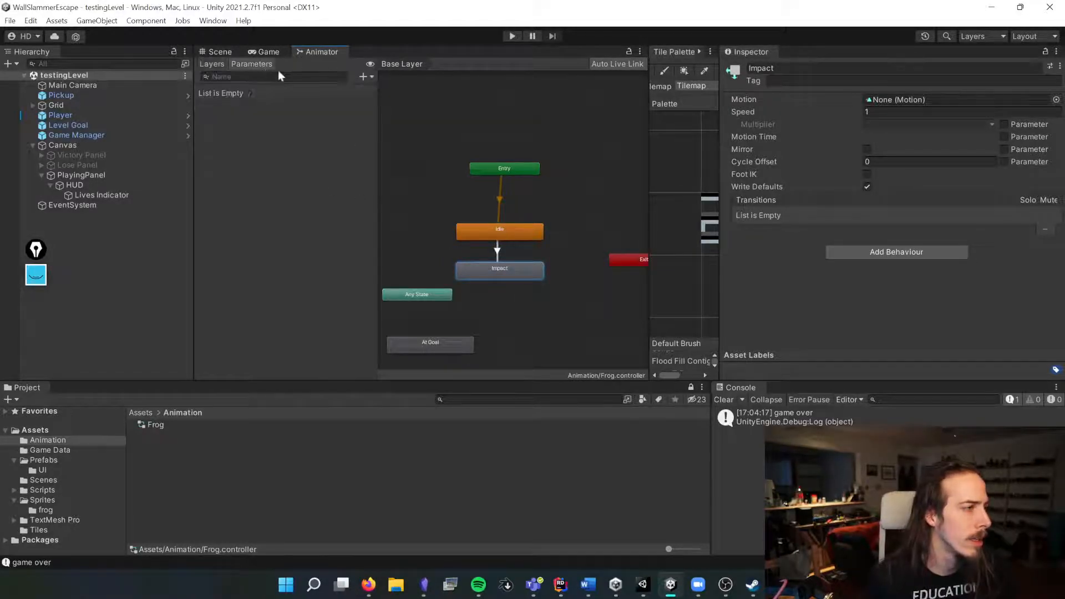
left_click(364, 76)
left_click(400, 135)
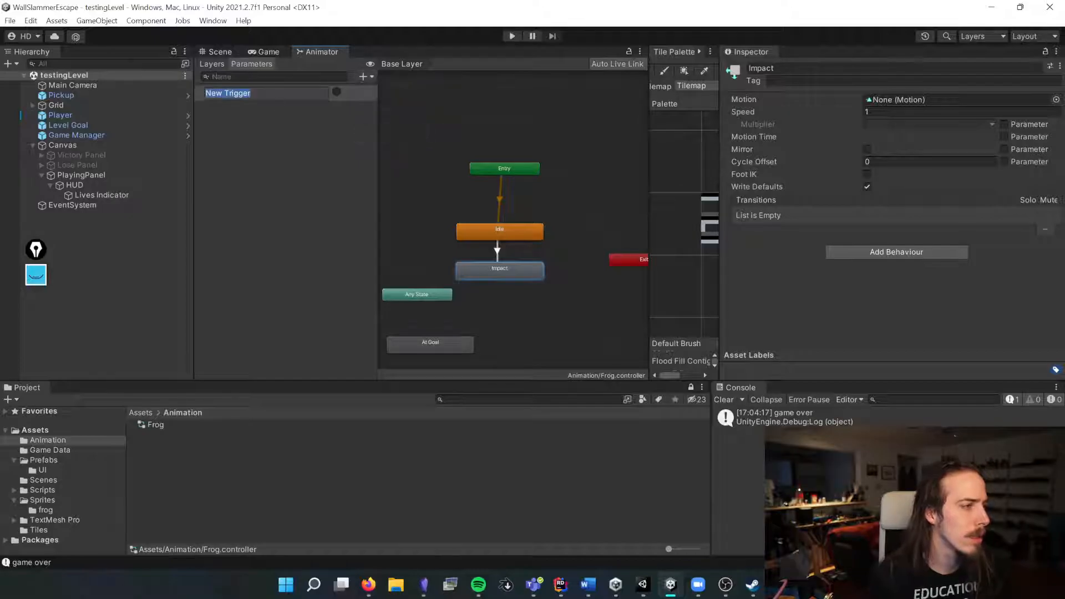
type("uno")
key("BackSpace")
key("BackSpace")
key("BackSpace")
key("BackSpace")
key("BackSpace")
key("BackSpace")
type("Impact")
key("Return")
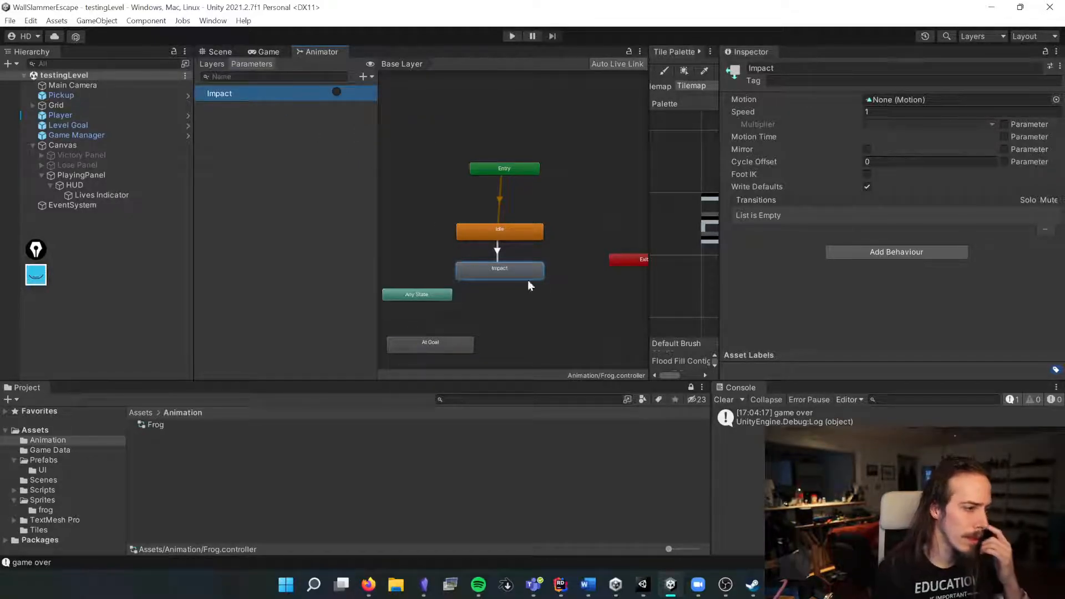
Step: Make a transition from the Impact state back to the Idle state
right_click(513, 269)
left_click(561, 277)
left_click(522, 228)
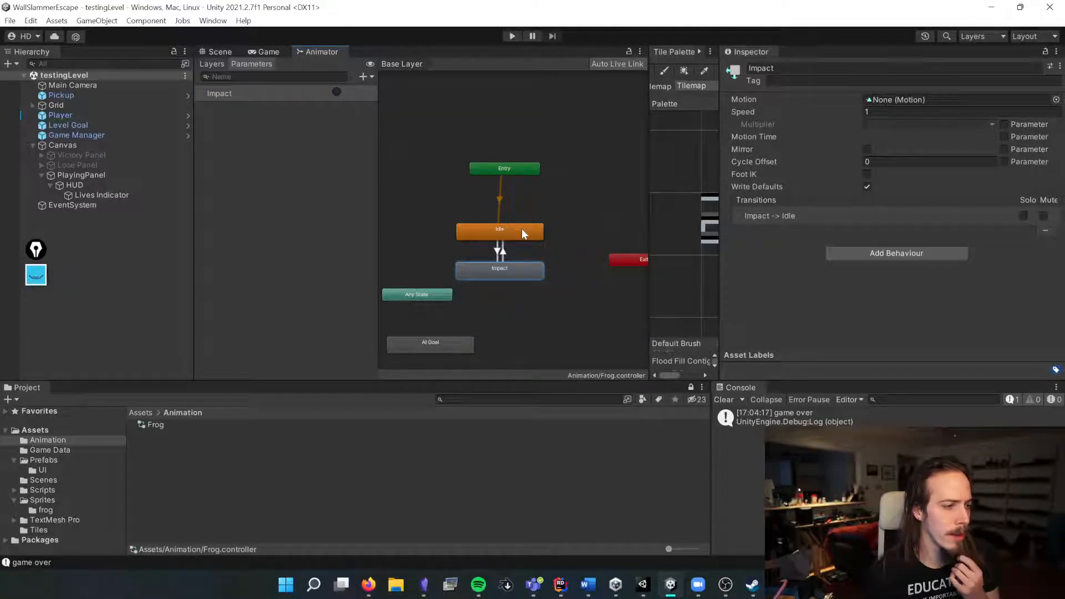
Step: Turn off Has Exit Time on the Idle to Impact transition
left_click(502, 254)
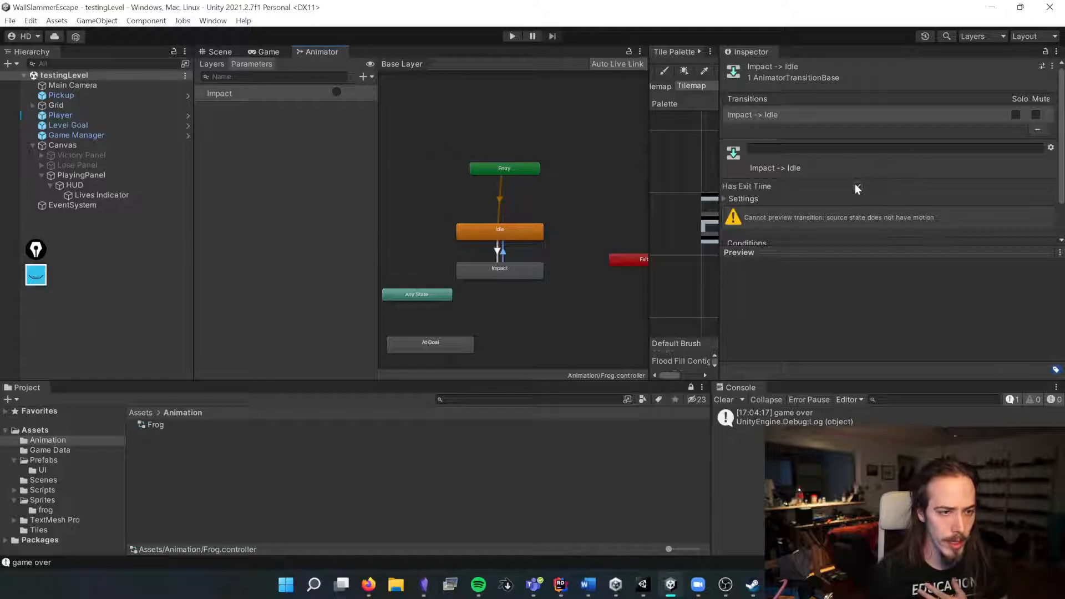
left_click(498, 250)
left_click(858, 186)
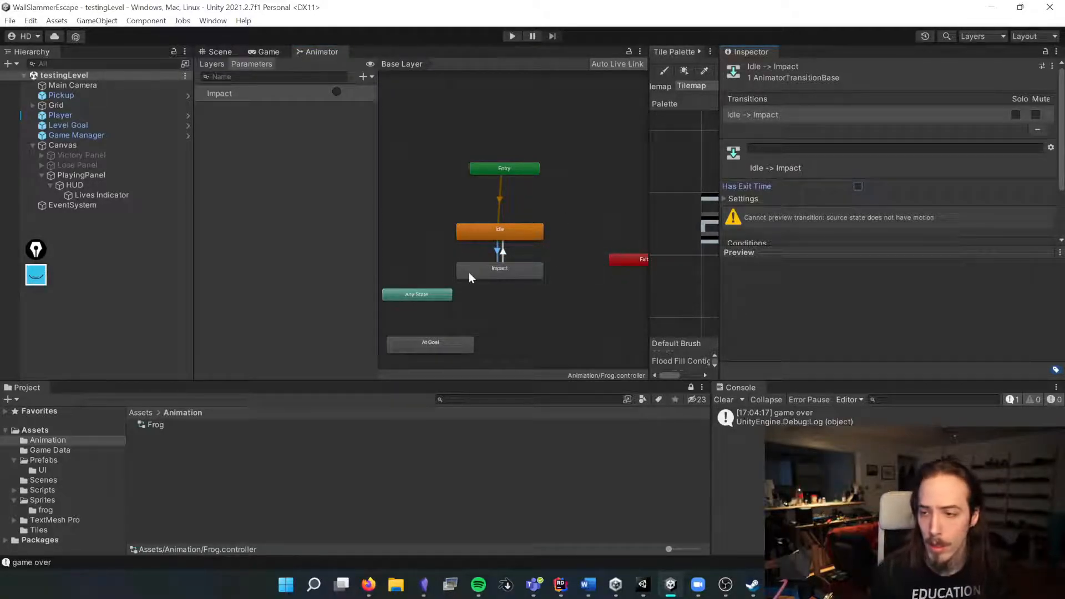
Step: Create a new animation clip named frogIdle in the Animation folder
left_click(514, 232)
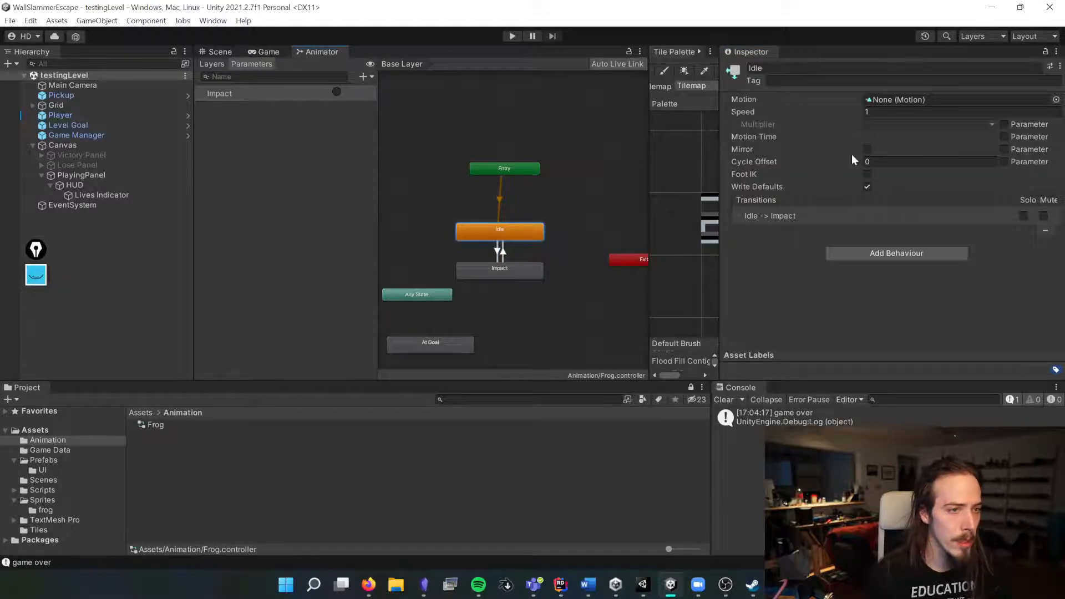
right_click(171, 419)
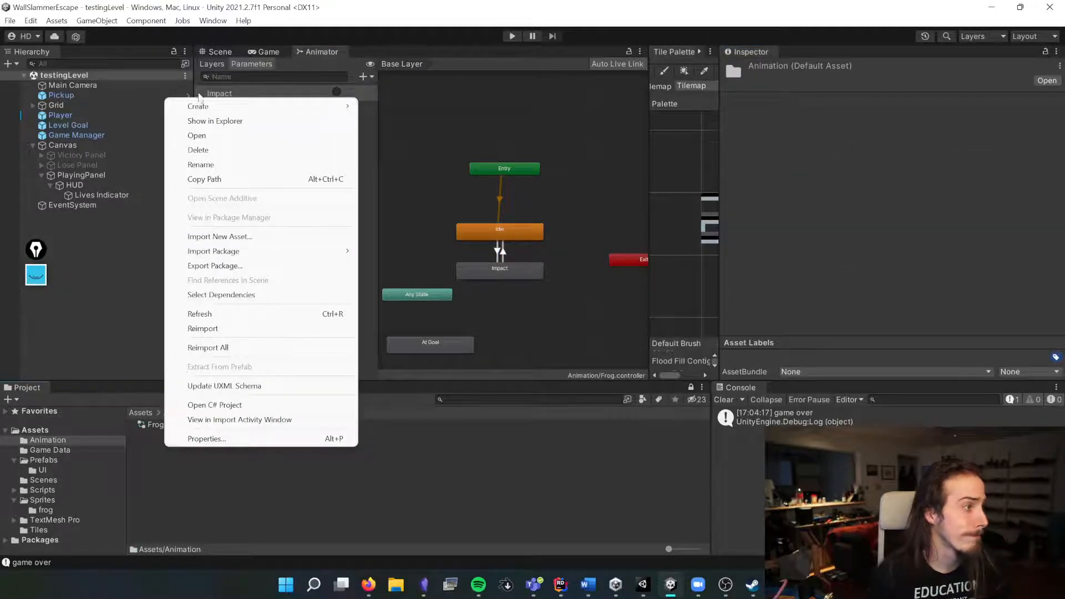
mouse_move(217, 113)
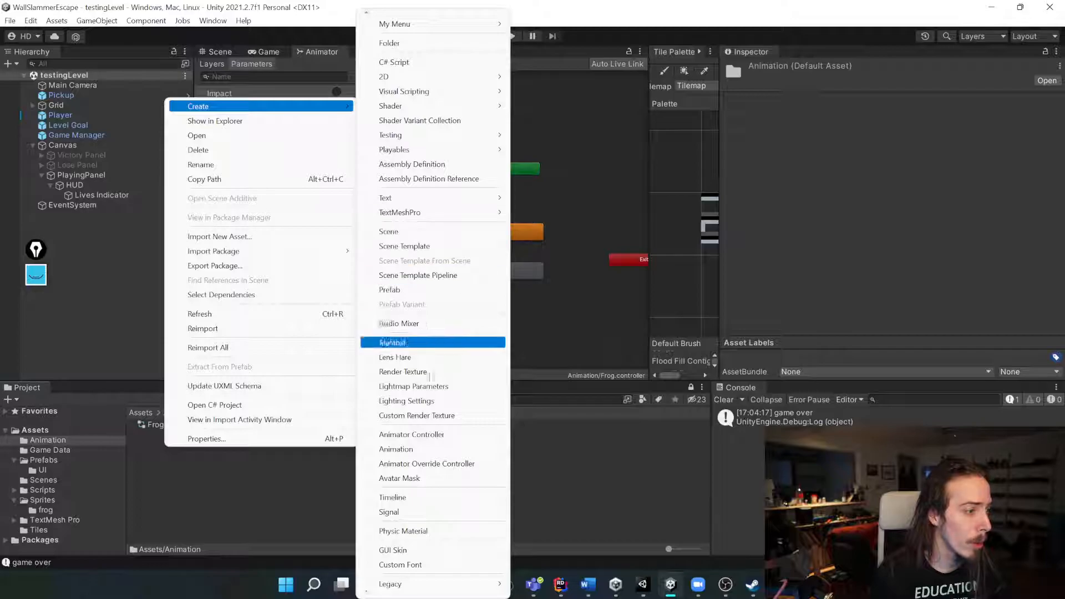
left_click(410, 449)
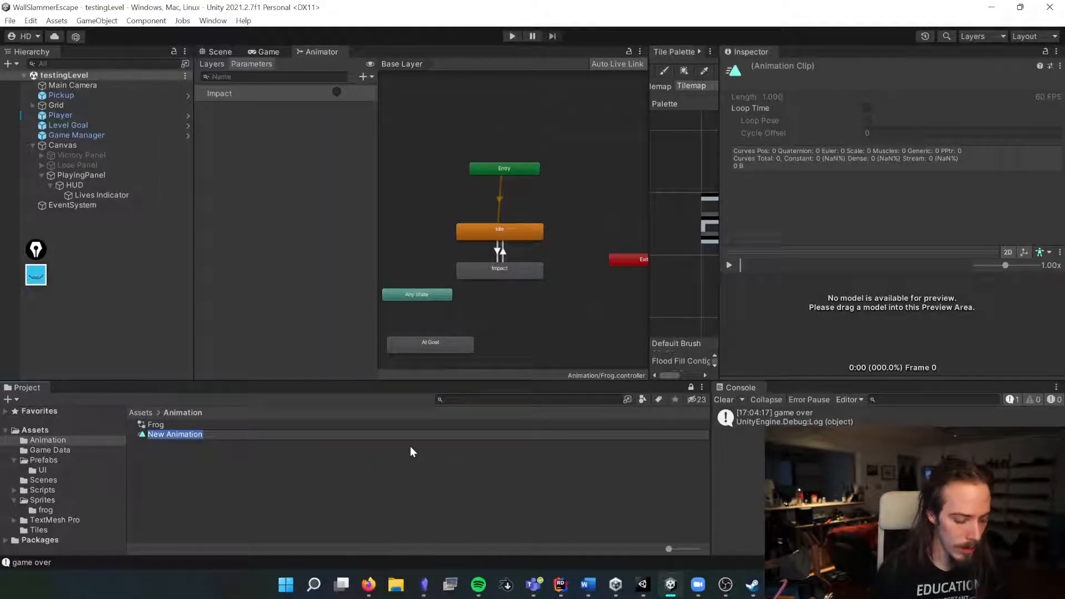
type("frogIdle")
key("Return")
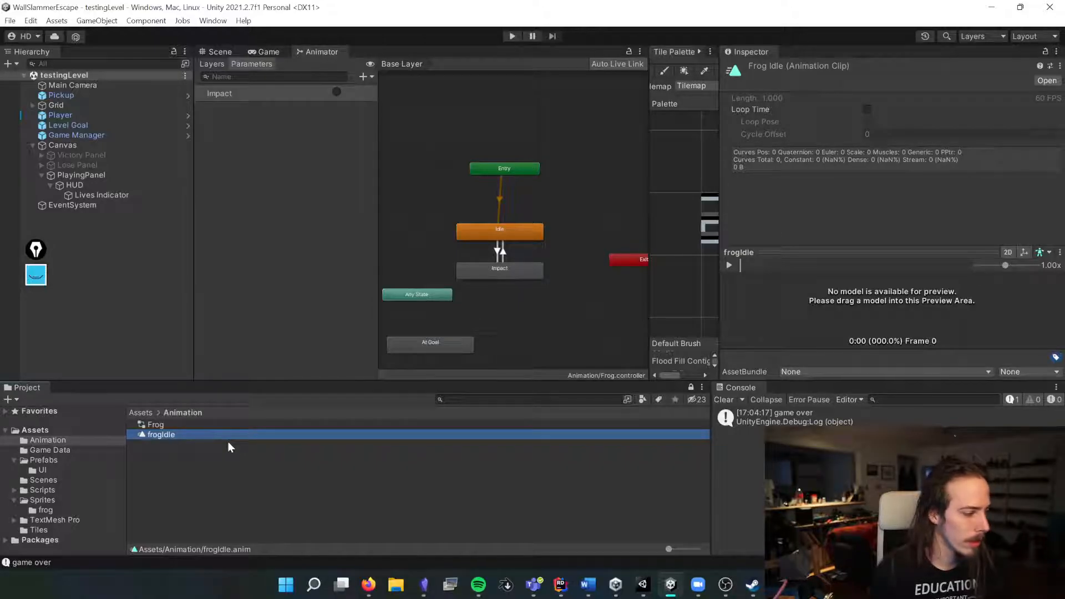
Step: Assign the frogIdle clip as the Idle state's motion
left_click_drag(501, 230, 497, 228)
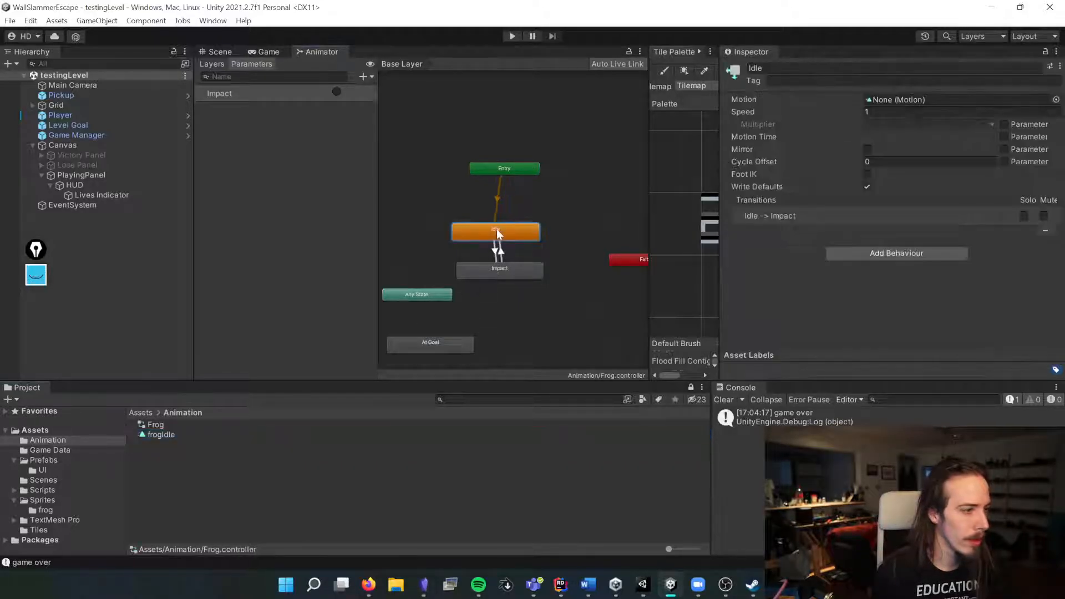
left_click(1055, 99)
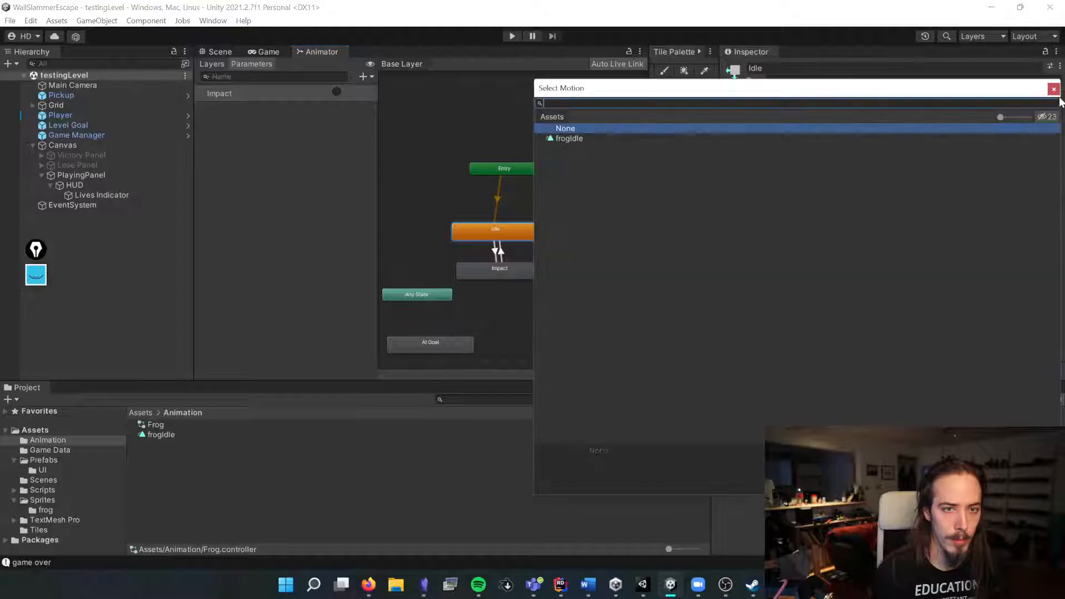
double_click(574, 136)
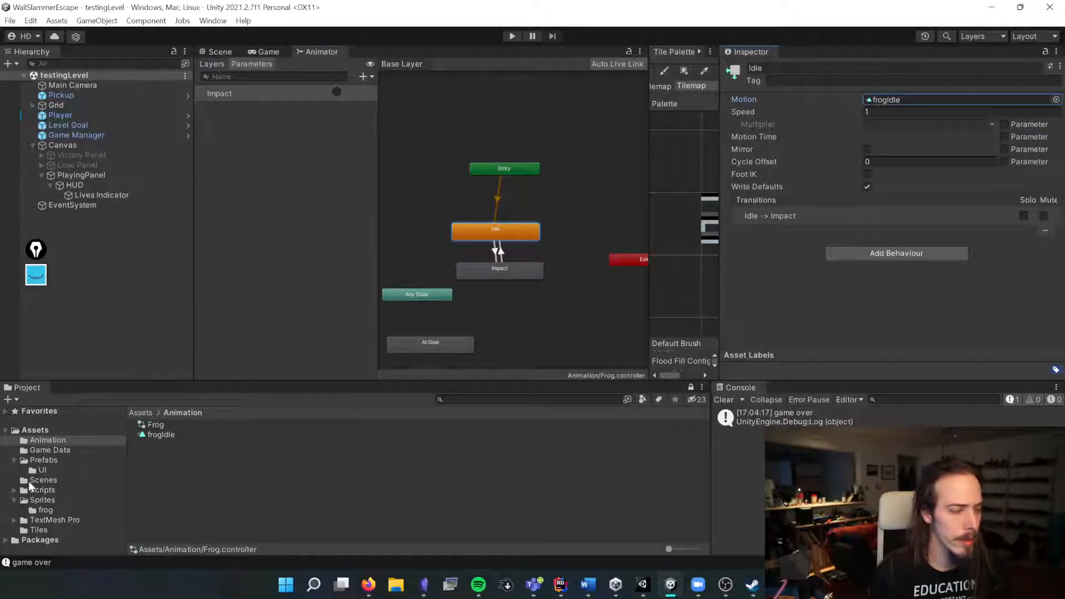
Step: Open the frogIdle clip in the Animation window and dock that window below the controller graph
left_click(156, 435)
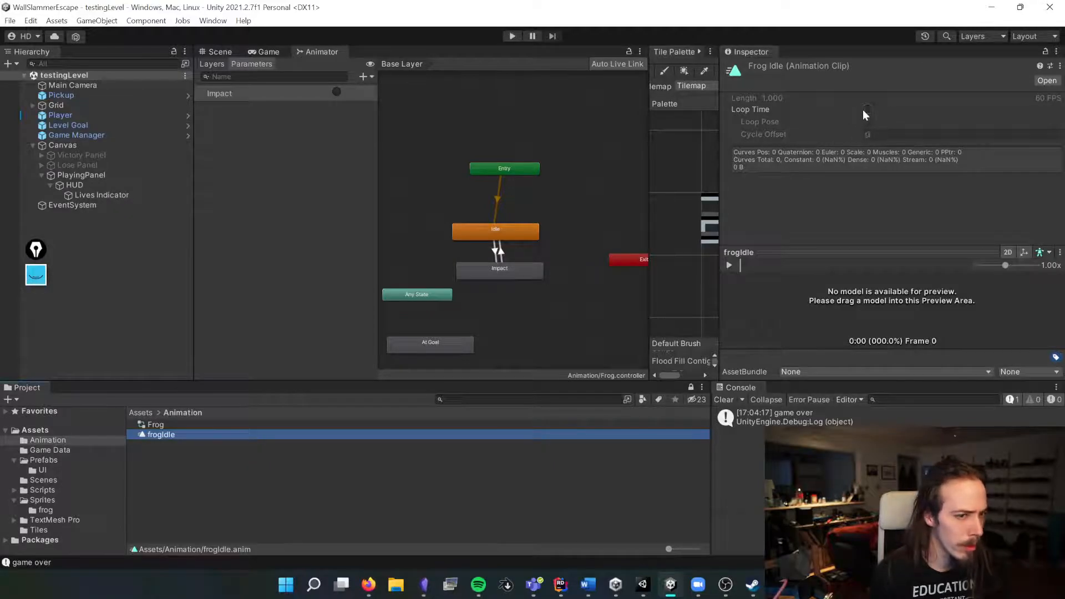
double_click(161, 434)
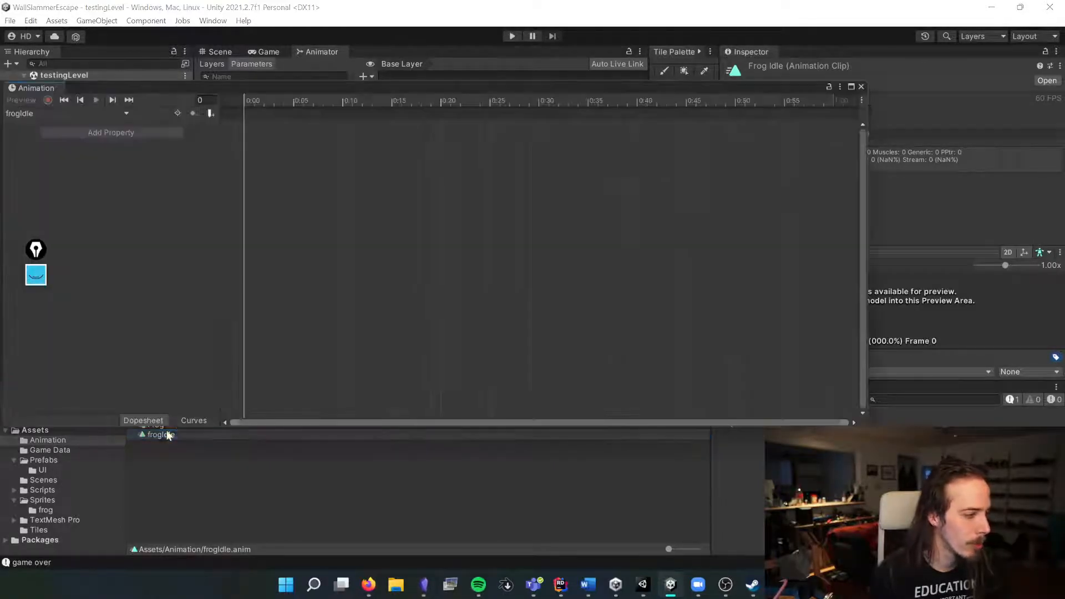
left_click_drag(222, 89, 636, 231)
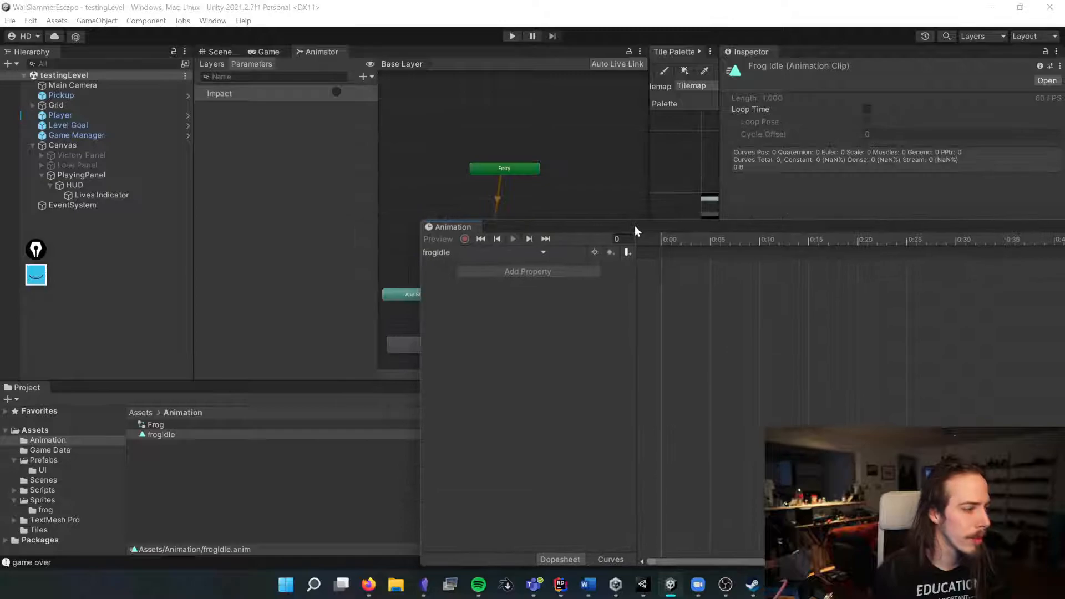
left_click(185, 432)
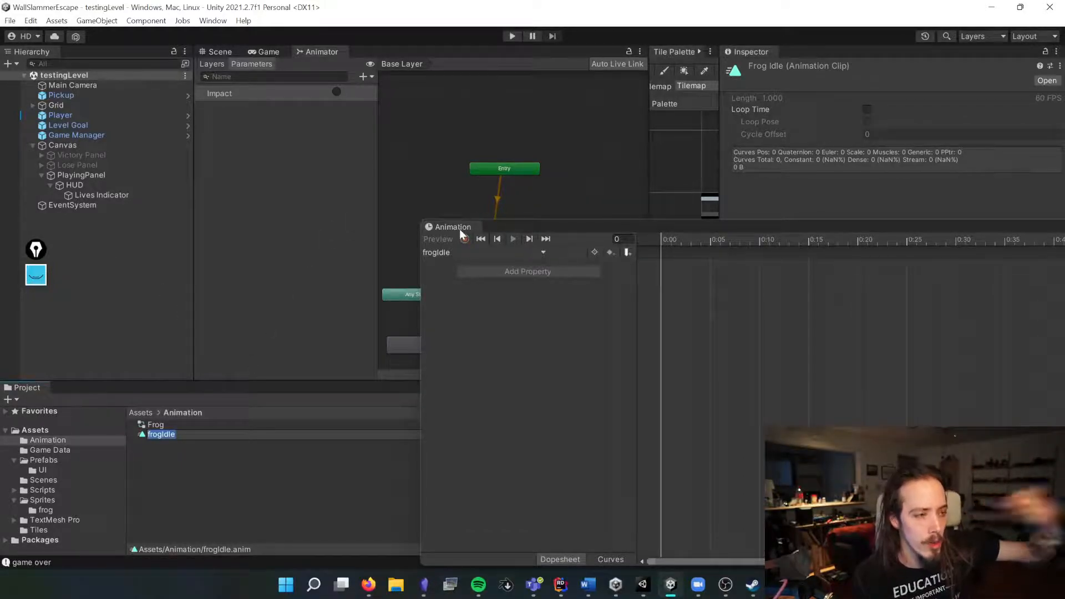
left_click_drag(463, 225, 213, 423)
left_click_drag(274, 379, 249, 253)
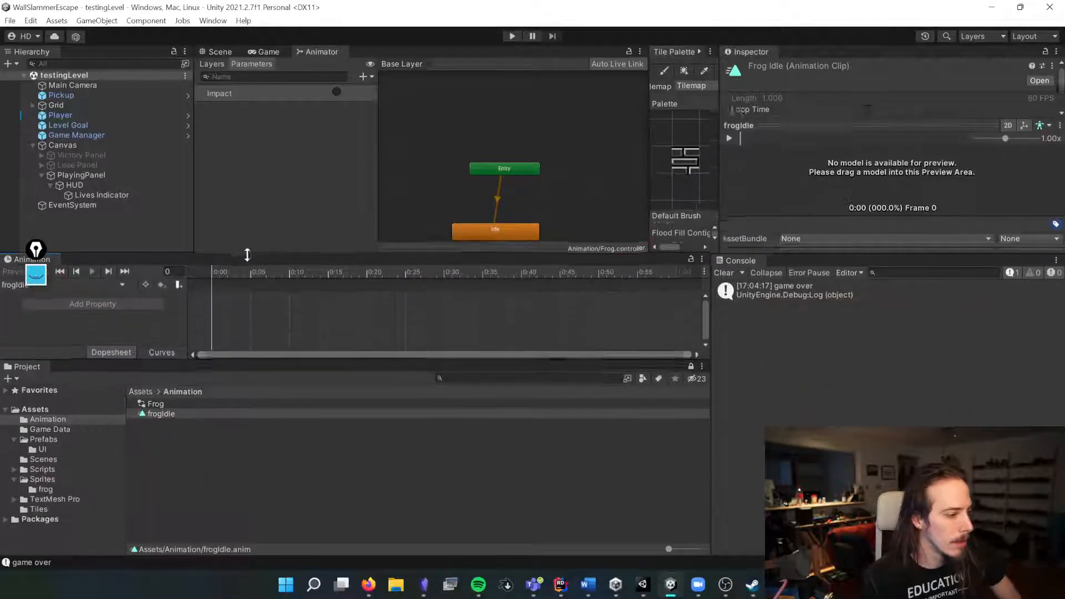
left_click_drag(256, 361, 256, 467)
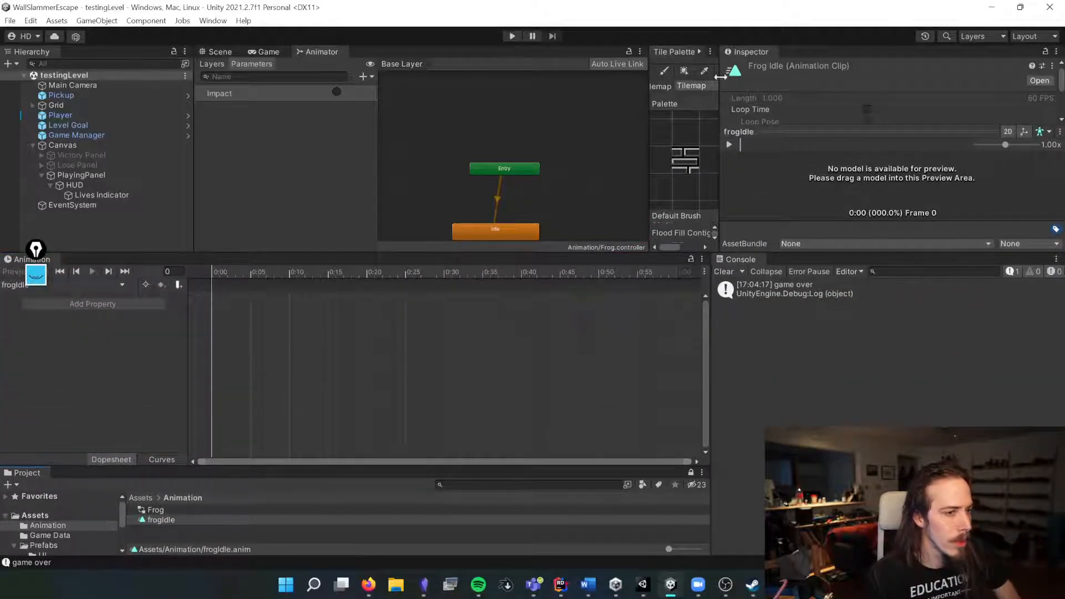
Step: Close the Tile Palette and Console tabs and resize the remaining panels
right_click(688, 53)
left_click(716, 79)
right_click(743, 264)
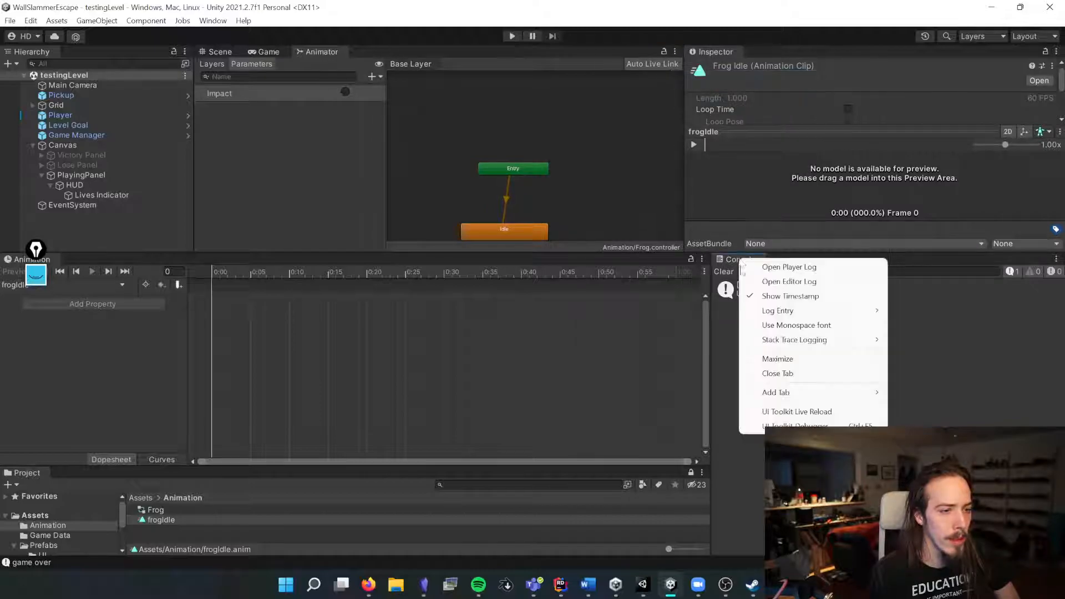
left_click(782, 373)
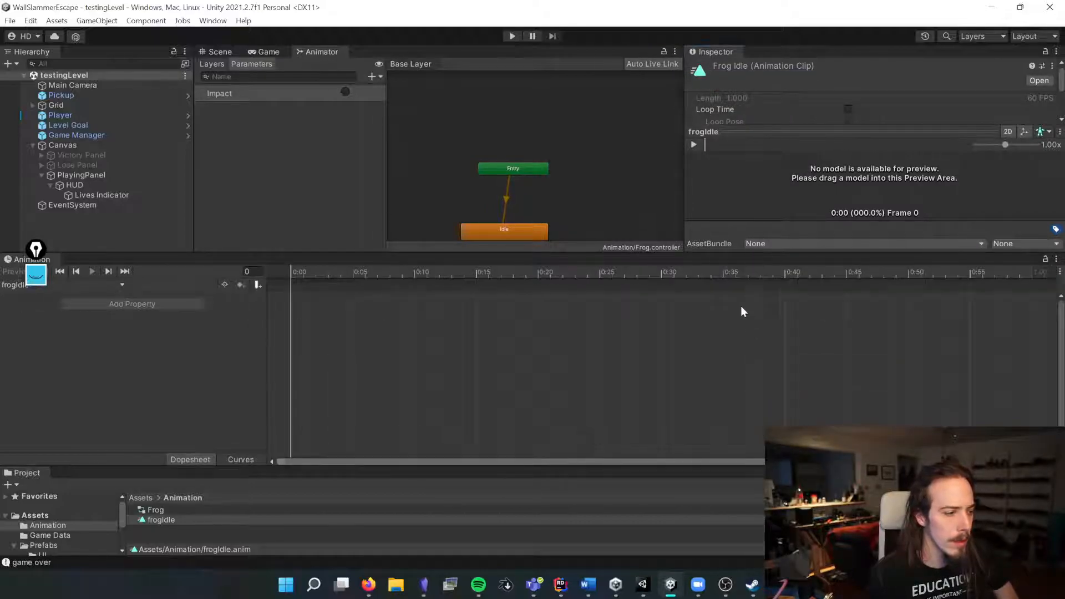
left_click_drag(652, 250, 626, 360)
left_click_drag(686, 168, 793, 170)
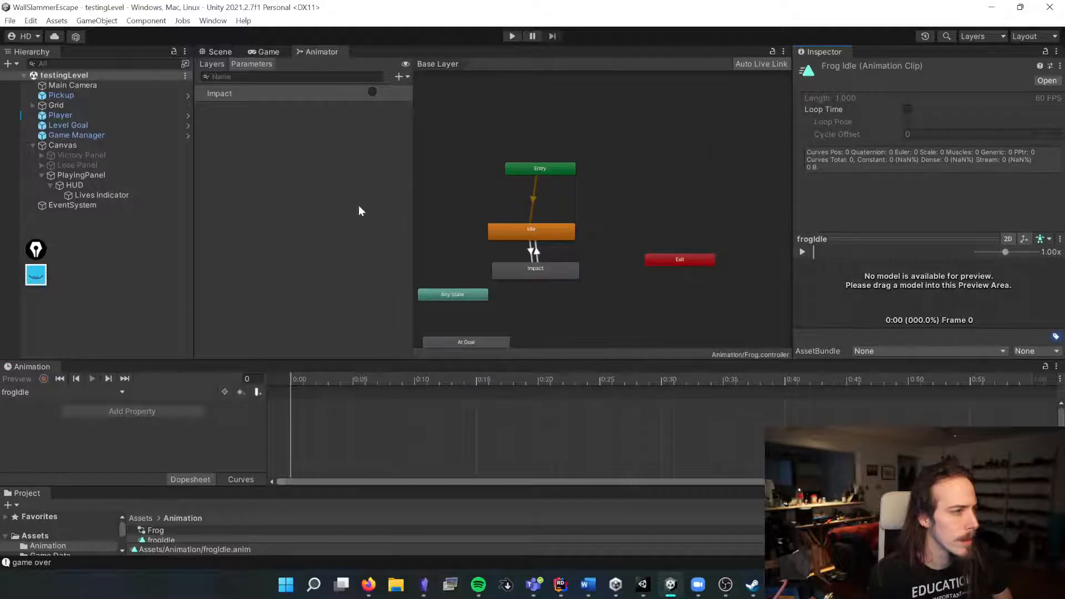
Step: Assign the Frog controller to the Player's Animator component
left_click(88, 118)
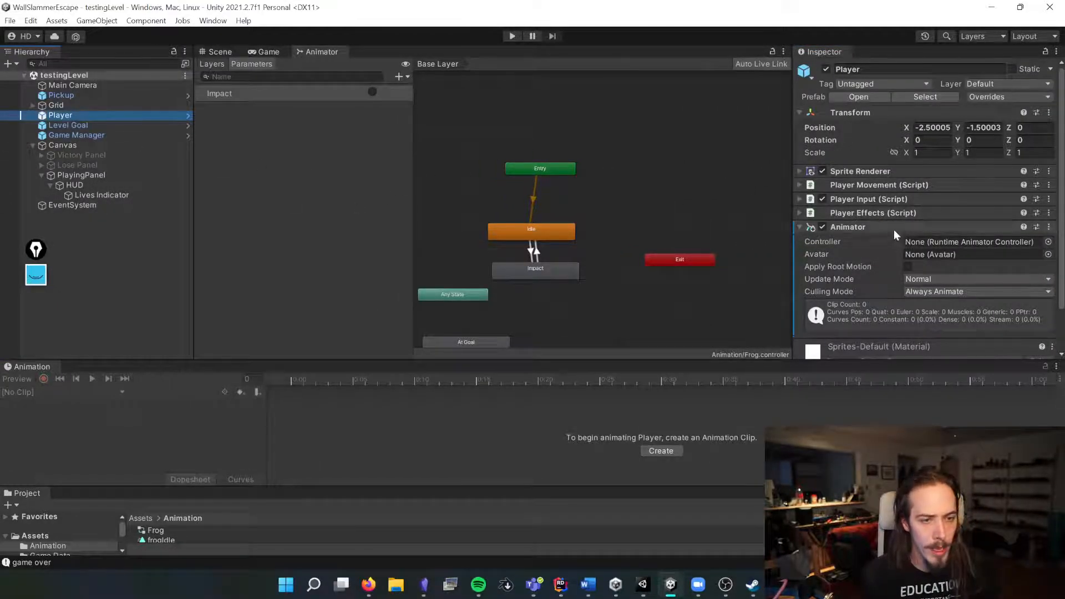
left_click(1031, 99)
left_click(1027, 166)
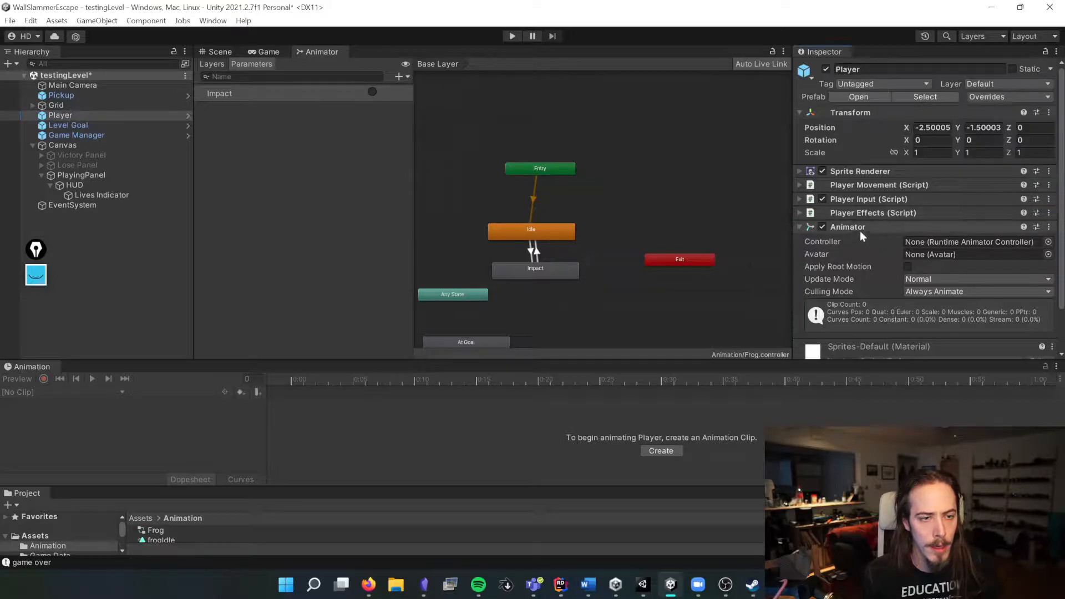
left_click(1049, 242)
double_click(563, 206)
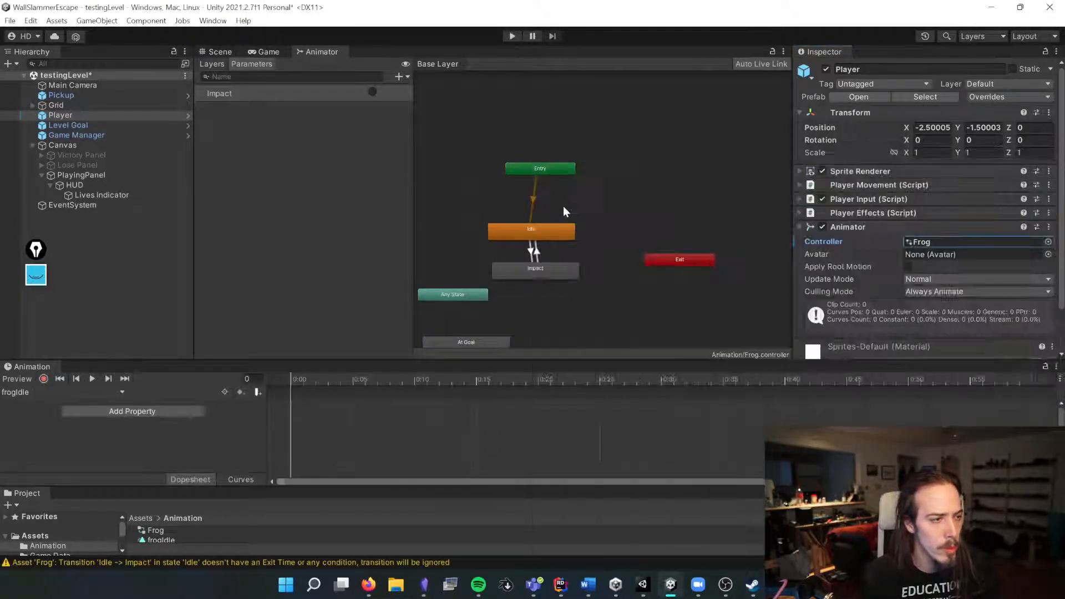
Step: Arrange the Scene and Animator windows side by side and frame the Player in the Scene view
mouse_move(98, 362)
left_mouse_down()
mouse_move(98, 328)
mouse_move(100, 368)
left_mouse_up()
left_click(210, 51)
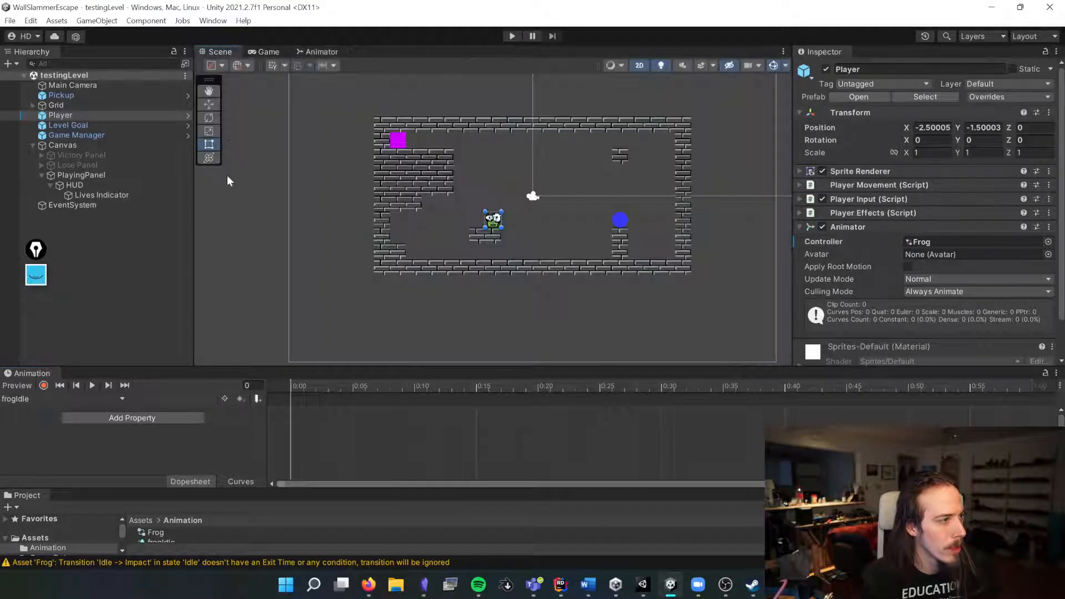
left_click(318, 51)
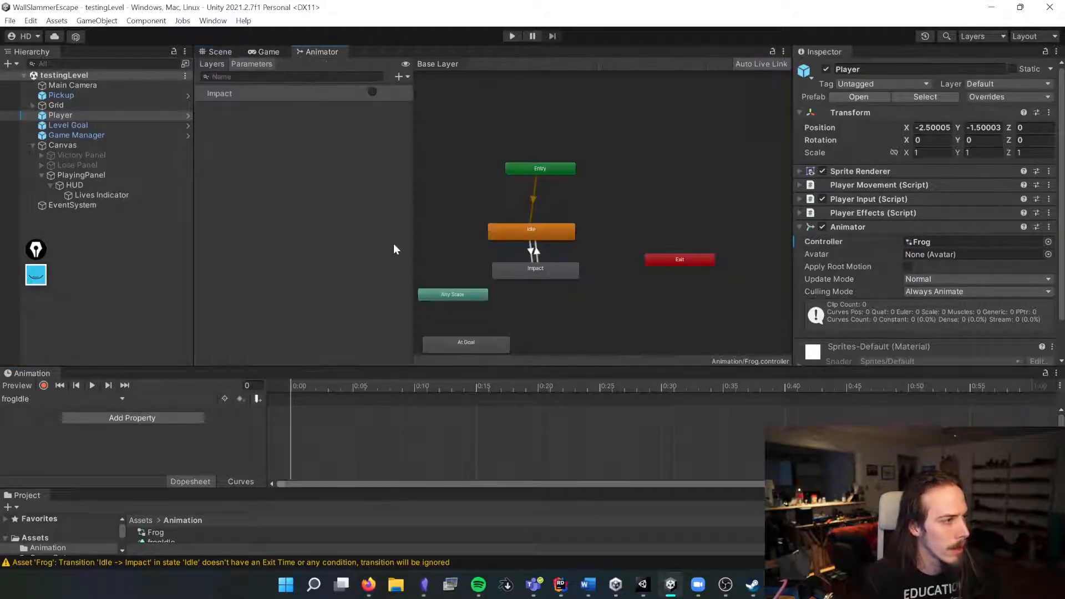
left_click_drag(338, 55, 361, 102)
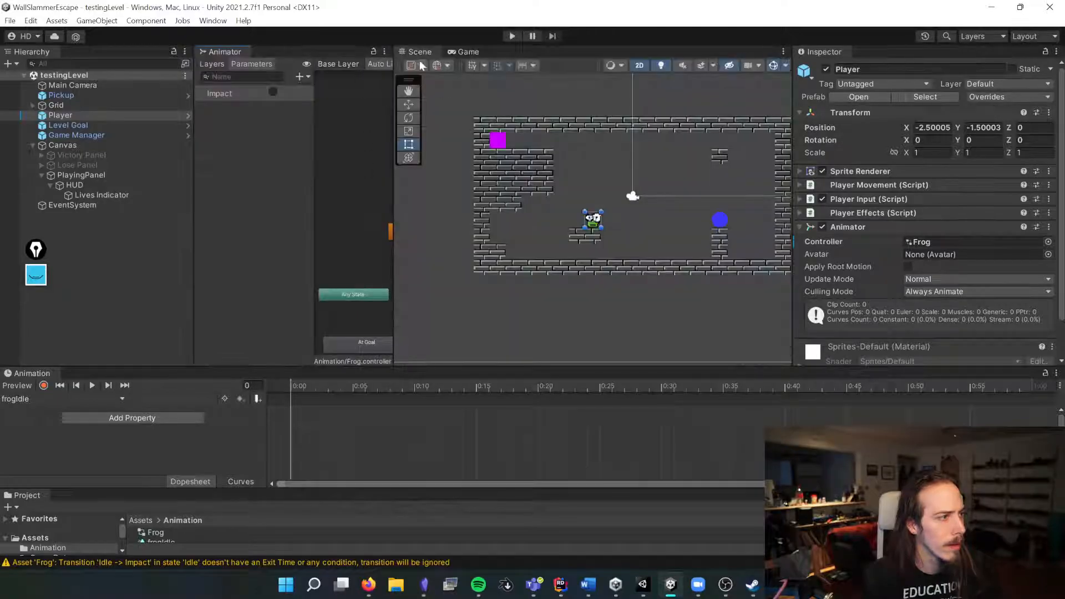
left_click_drag(224, 51, 484, 183)
left_click_drag(294, 168, 118, 166)
key("f")
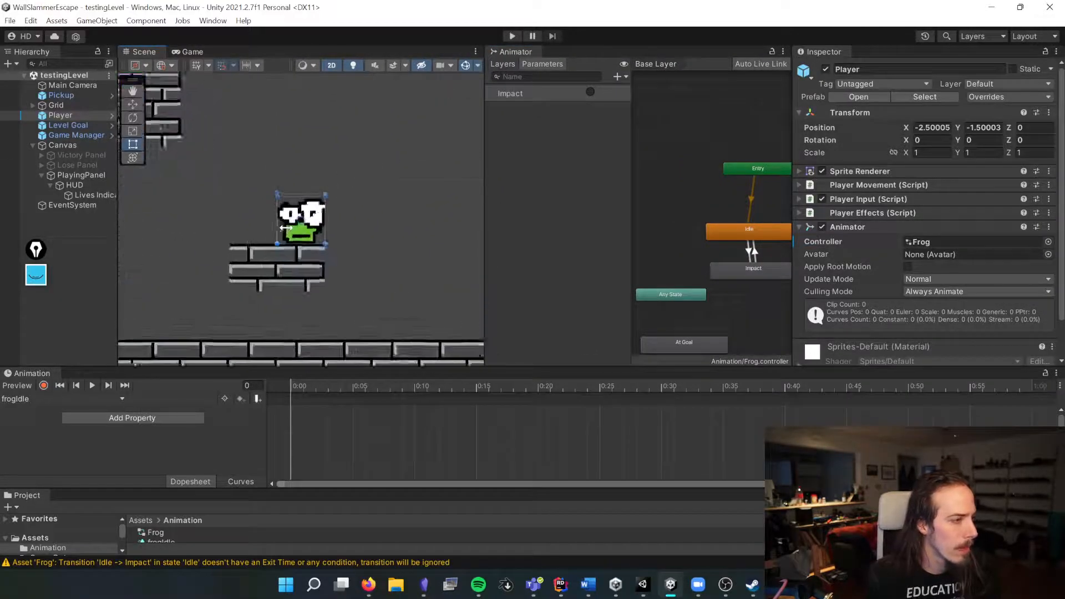
Step: Resize the Scene and Animator panels, then select the Player and expand its Sprite Renderer component
scroll(727, 197, "down", 2)
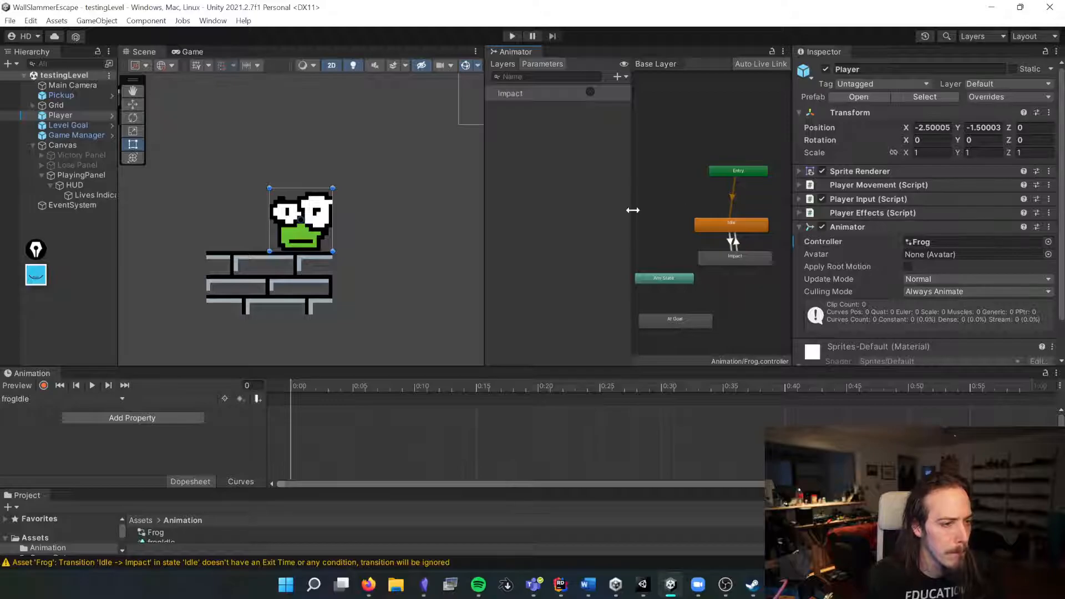
left_click_drag(633, 210, 589, 213)
left_click_drag(484, 219, 378, 216)
left_click(650, 224)
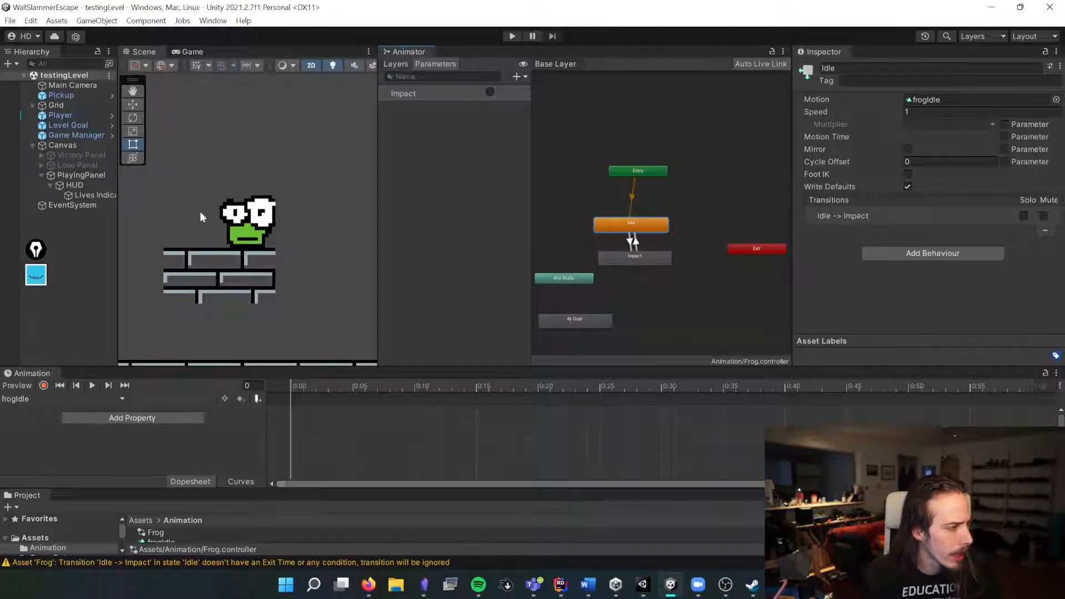
left_click(61, 113)
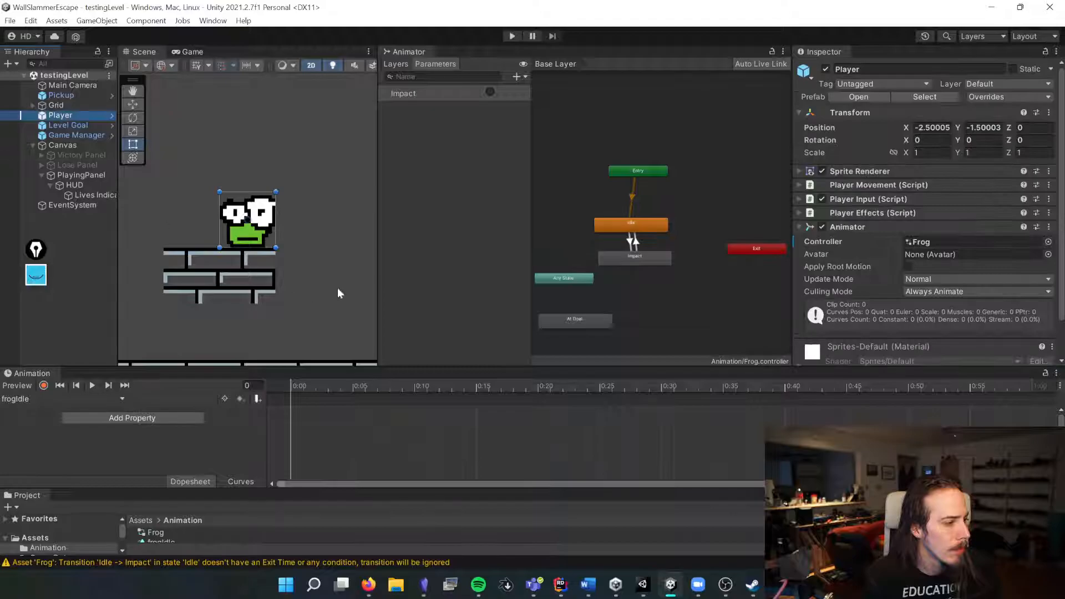
left_click(859, 172)
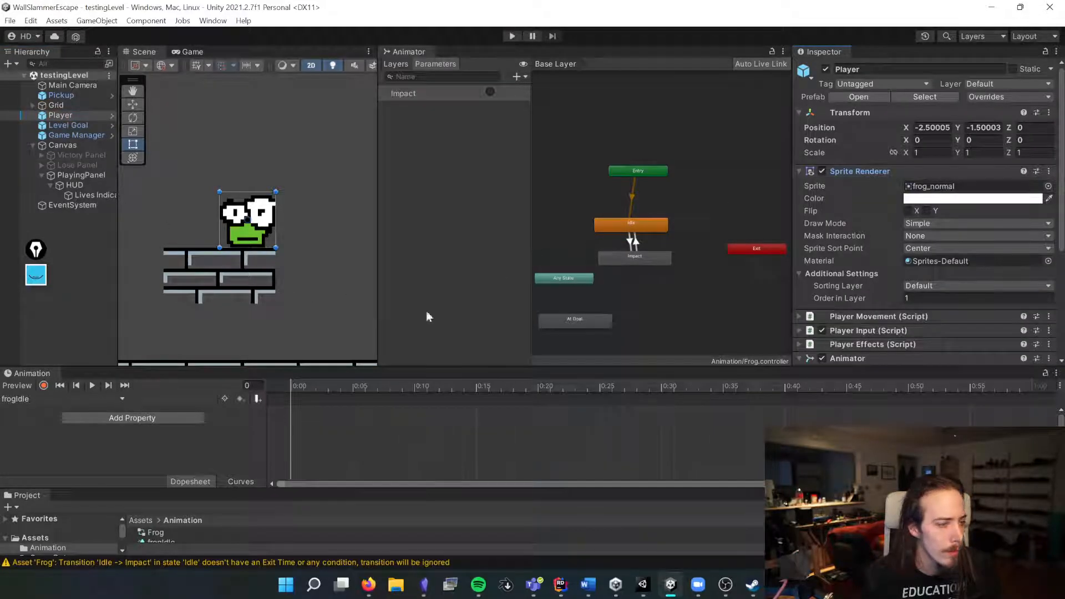
Step: Add the Sprite Renderer's Sprite property to the frogIdle clip and delete its end keyframe
left_click(132, 417)
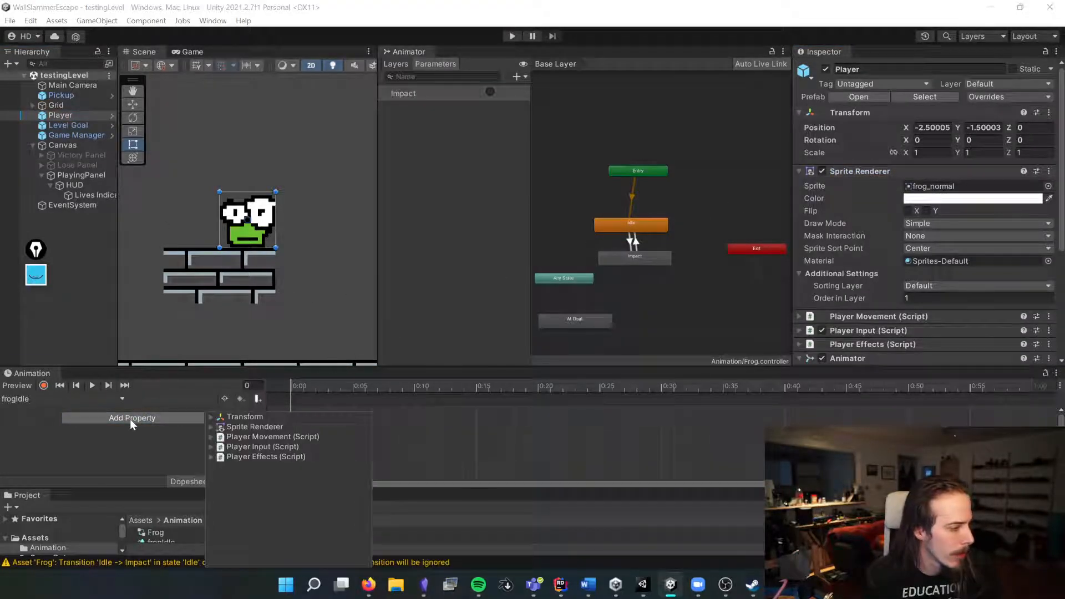
left_click(211, 427)
scroll(269, 477, "down", 3)
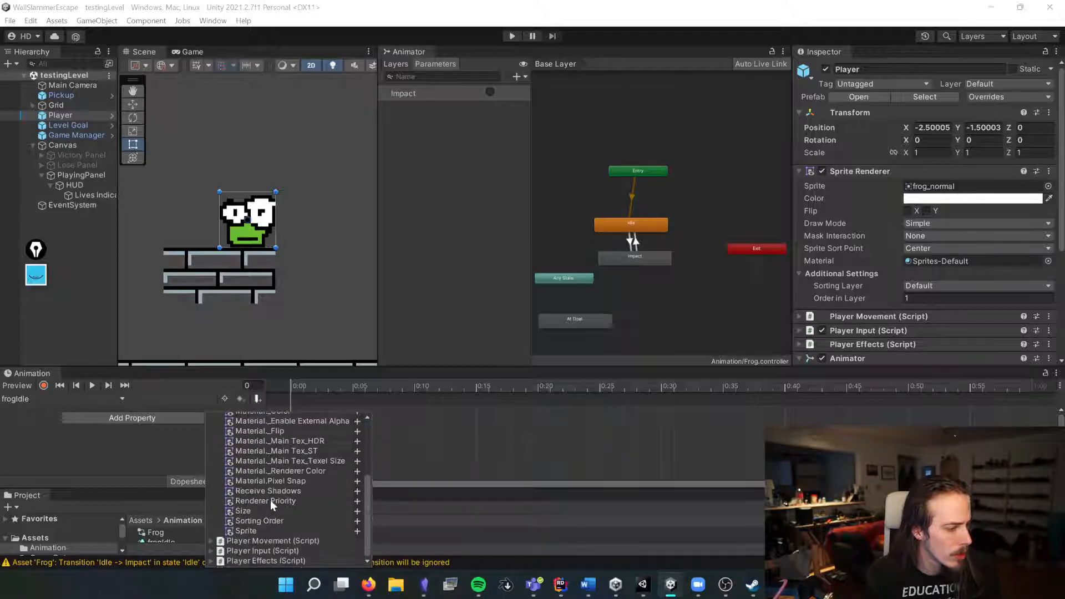
scroll(281, 493, "up", 4)
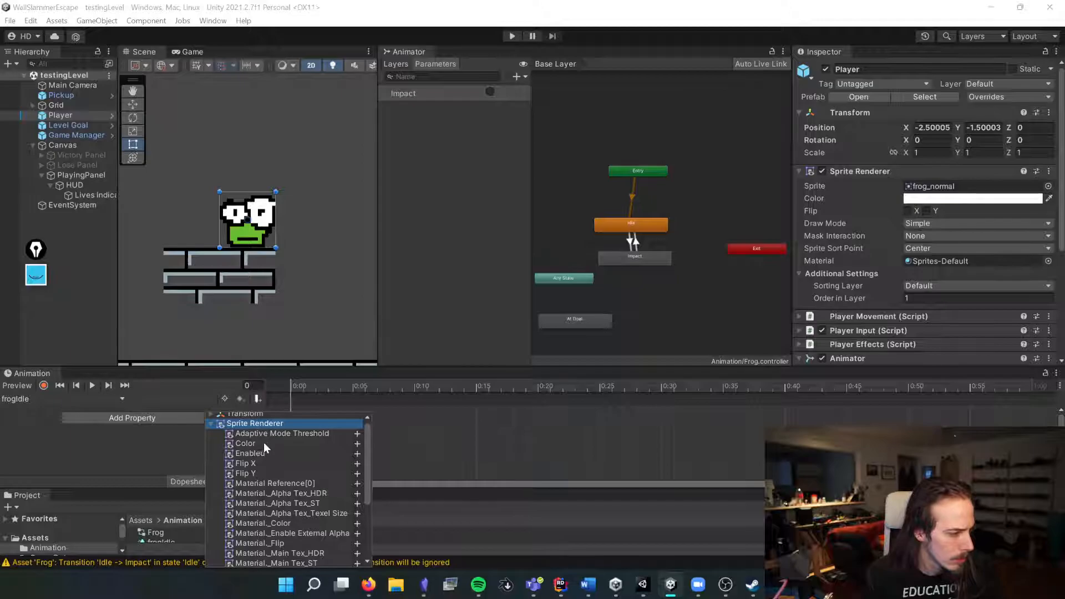
scroll(260, 464, "down", 3)
scroll(257, 553, "down", 3)
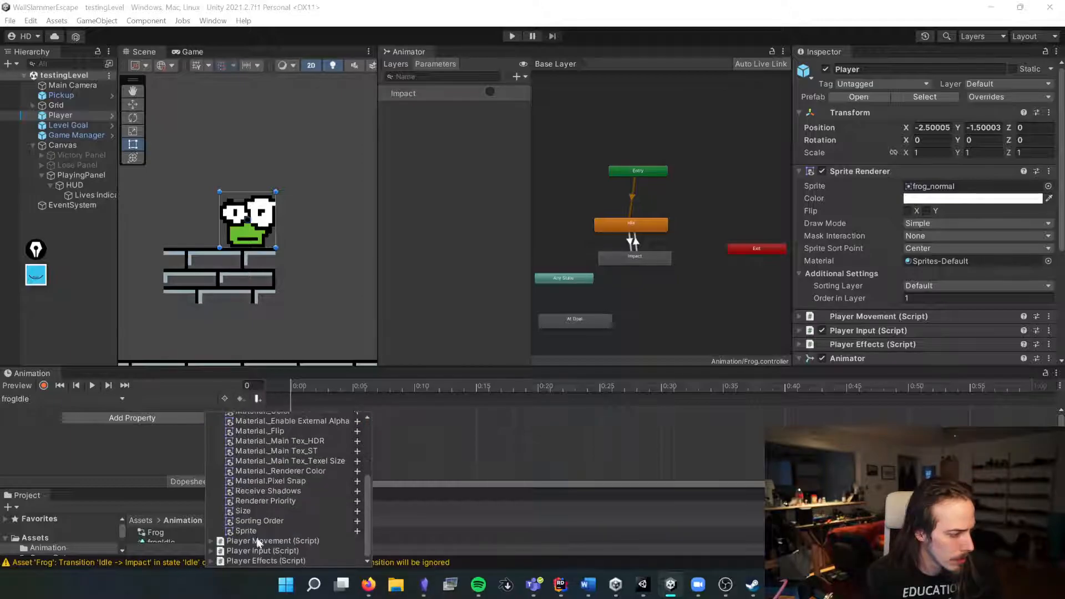
left_click(356, 531)
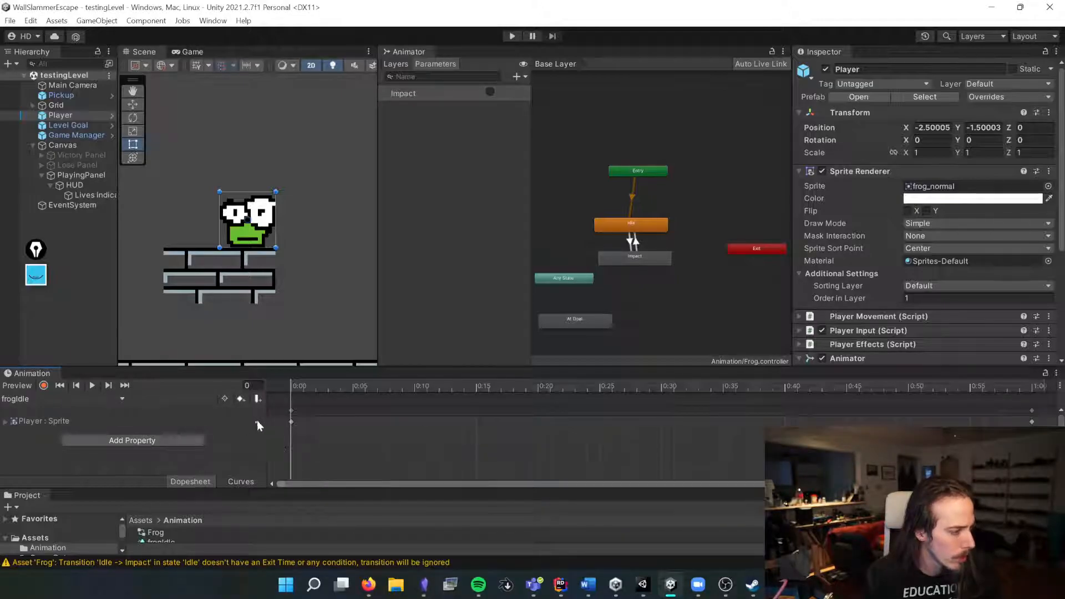
left_click(290, 420)
left_click_drag(1024, 402, 1050, 416)
key("Delete")
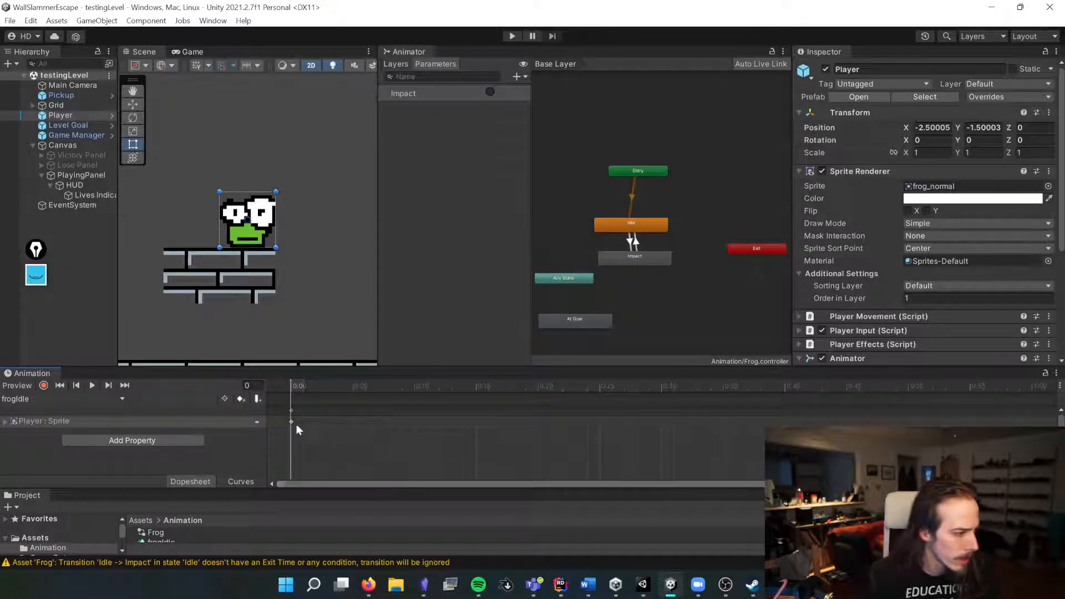
left_click(104, 427)
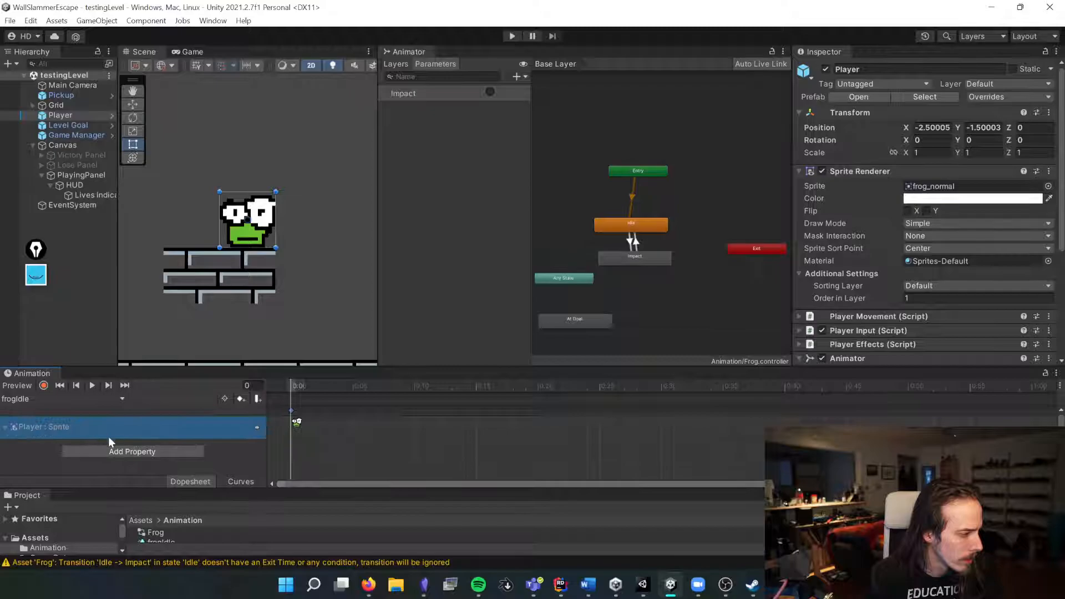
left_click(297, 425)
left_click(992, 189)
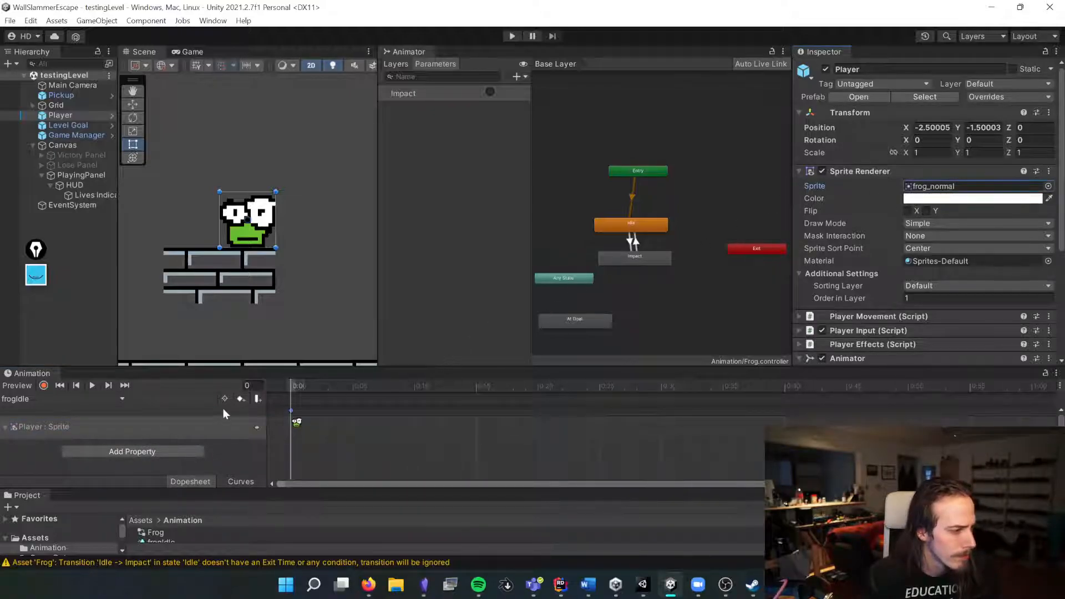
left_click(44, 385)
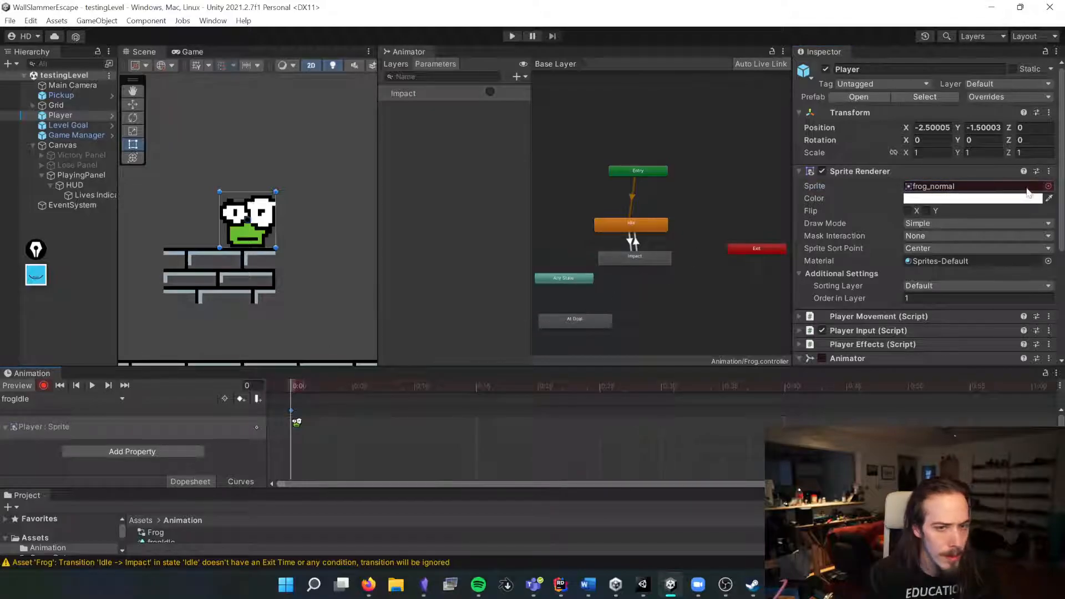
left_click(1048, 186)
double_click(593, 216)
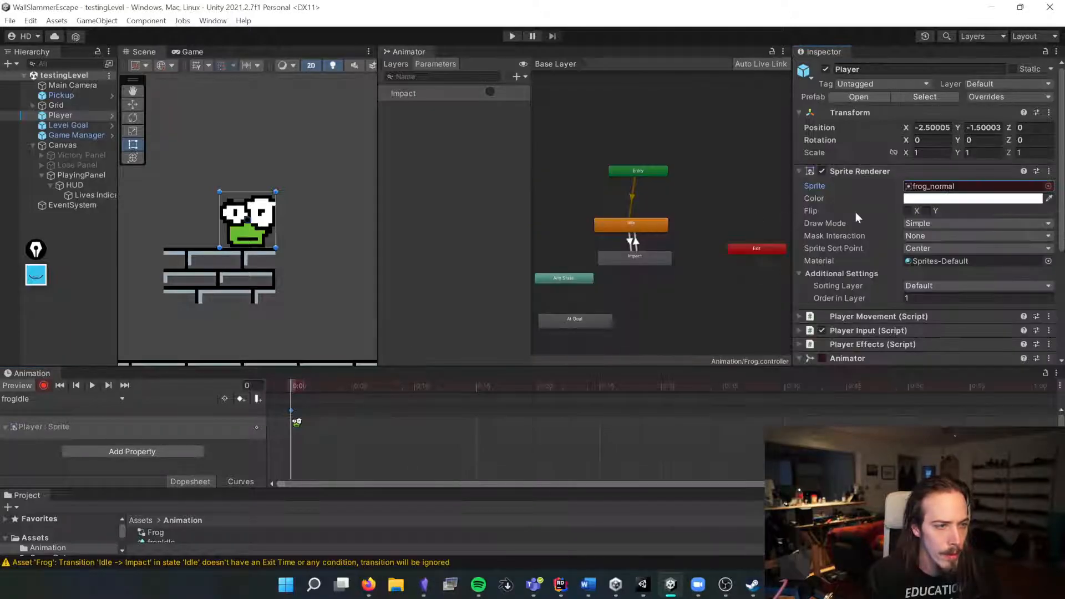
left_click(37, 388)
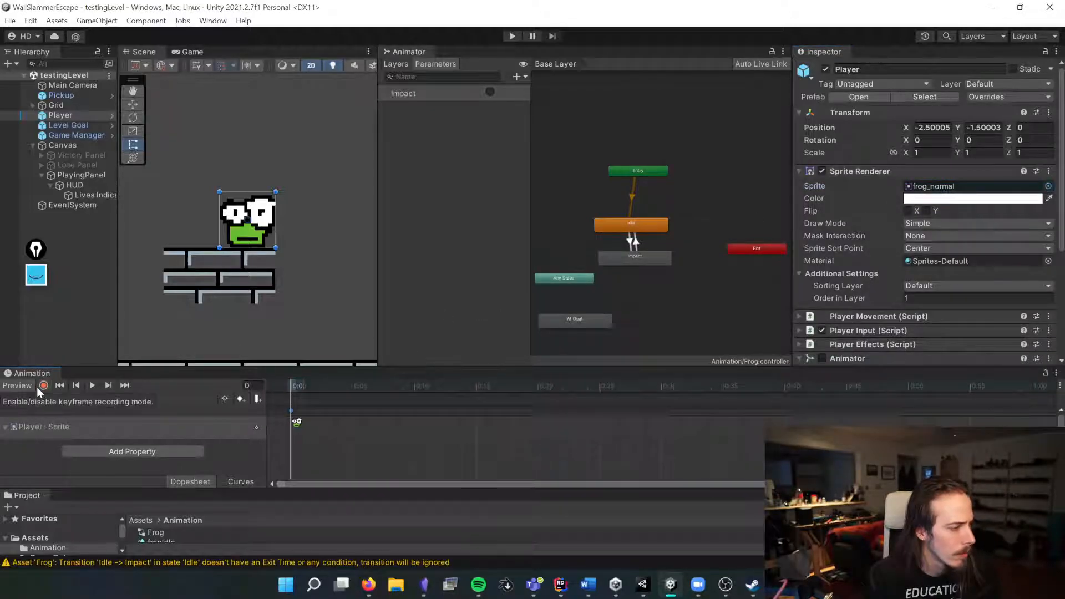
Step: Create a new animation clip named frogImpact
left_click(20, 397)
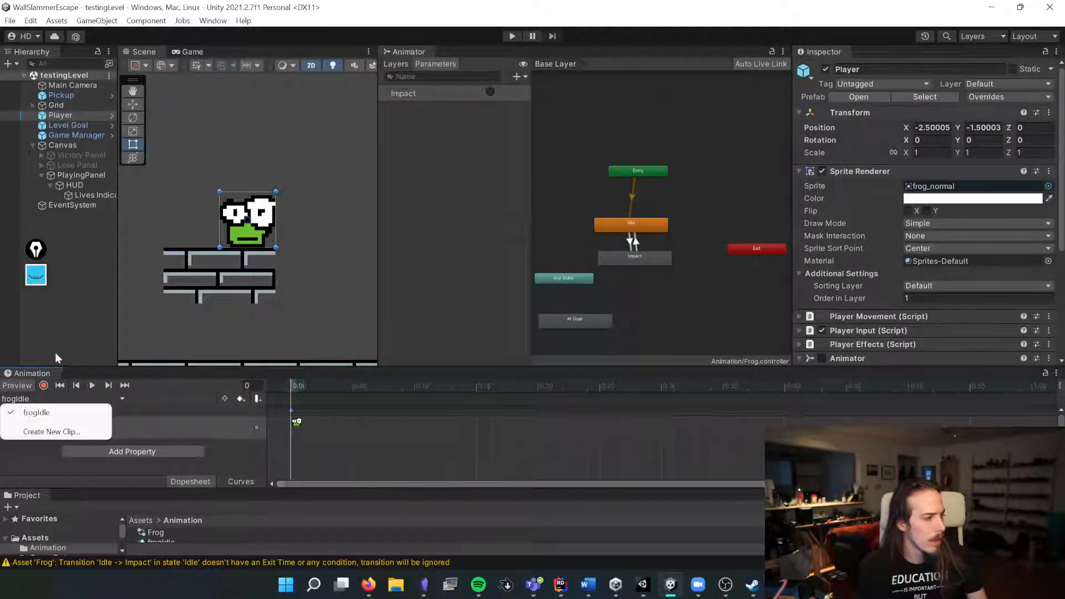
left_click(51, 431)
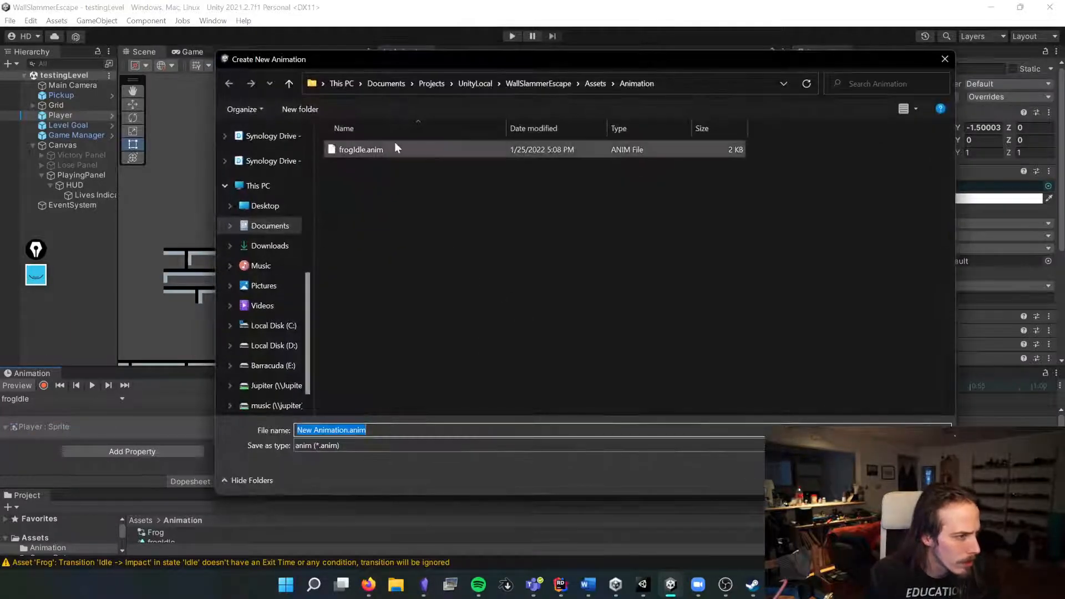
type("frogImpact")
key("Return")
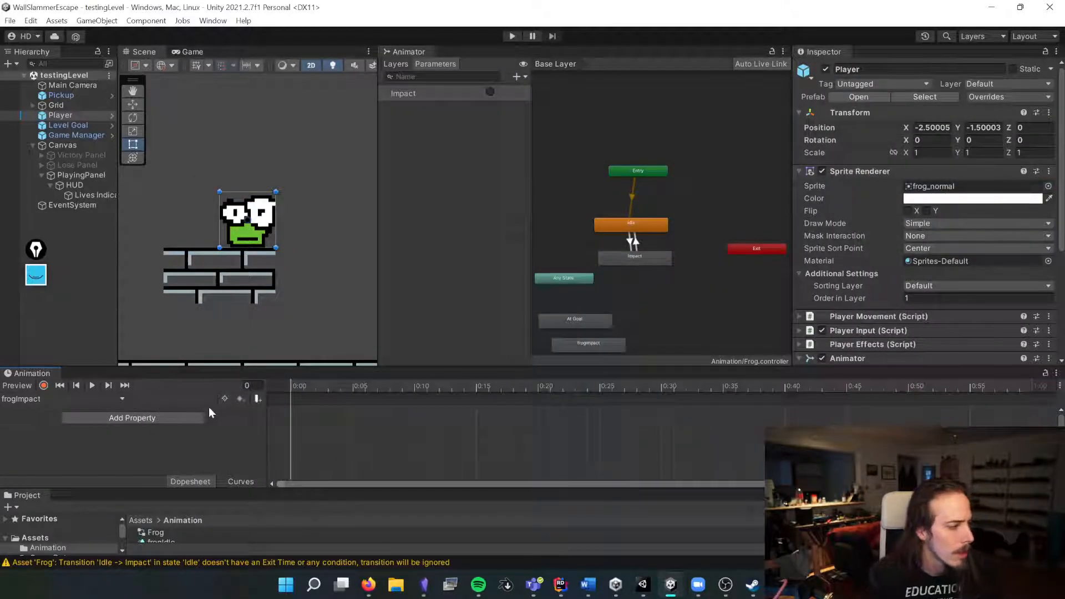
Step: Delete the empty frogImpact clip asset from the Animation folder
scroll(221, 537, "down", 2)
left_click_drag(227, 488, 228, 428)
left_click(174, 491)
key("Delete")
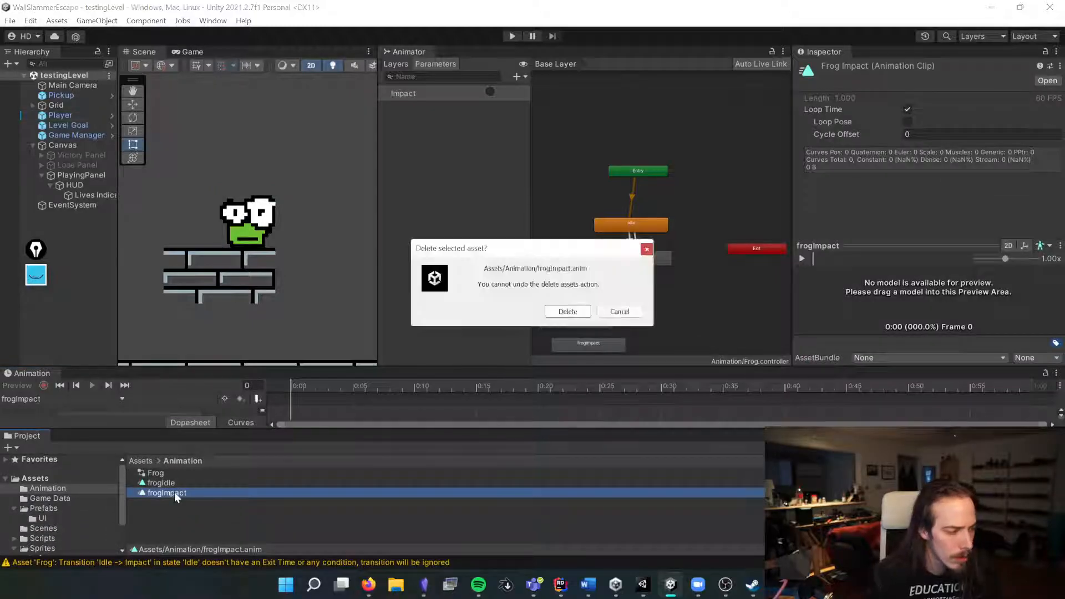
key("Return")
Step: Duplicate the frogIdle clip and rename the copy frogImpact
left_click(202, 482)
key("ctrl+d")
key("F2")
type("frogImpact")
key("Return")
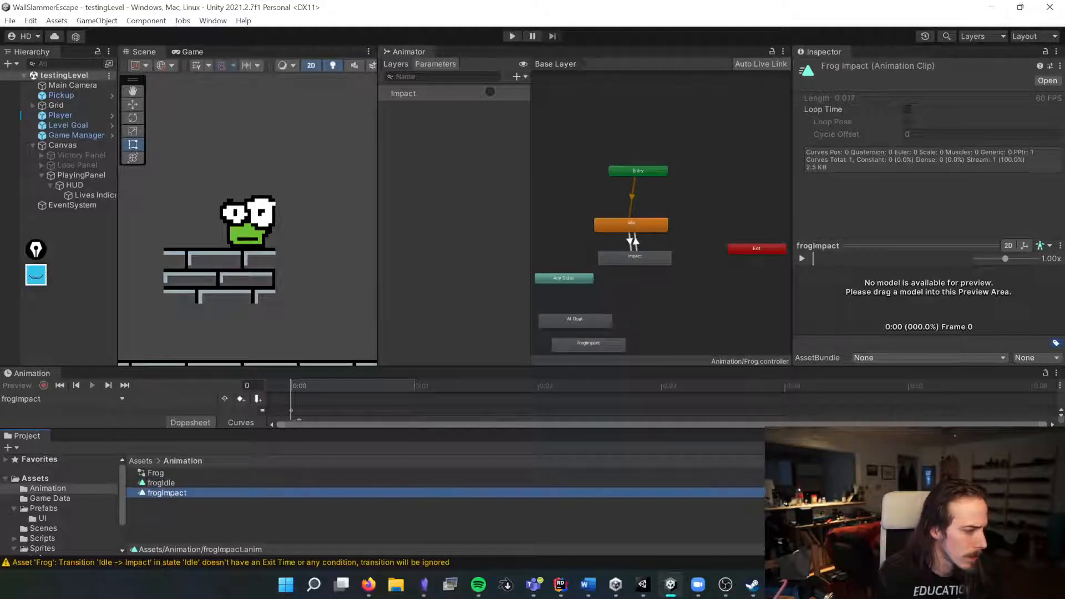
Step: Open the frog sprites folder and try to drop frog_frown onto the frogImpact clip's first keyframe
left_click_drag(254, 429, 241, 472)
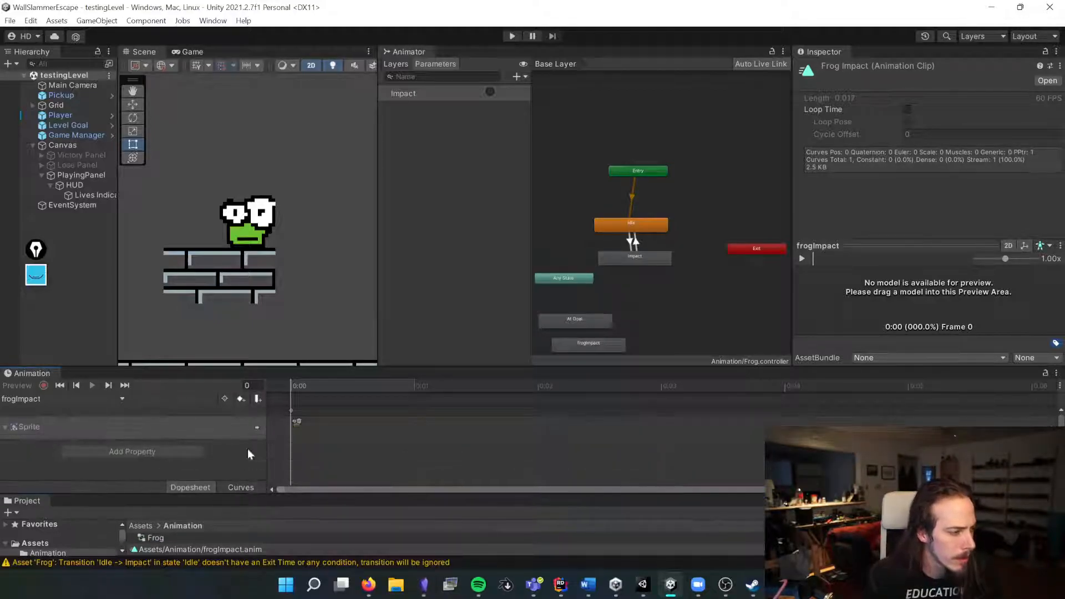
left_click_drag(286, 367, 281, 303)
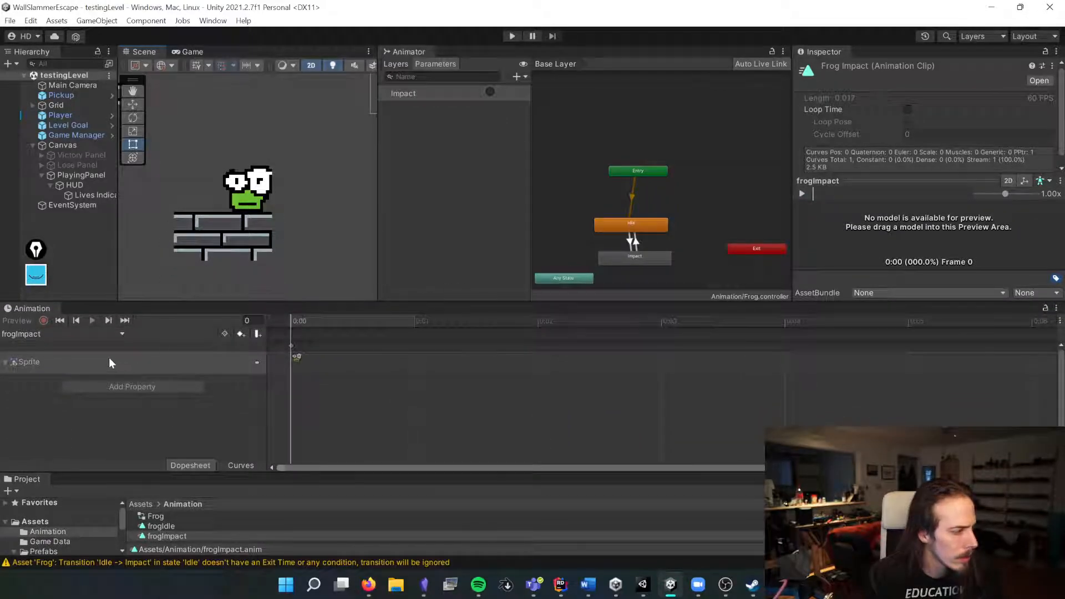
left_click(34, 363)
left_click(291, 357)
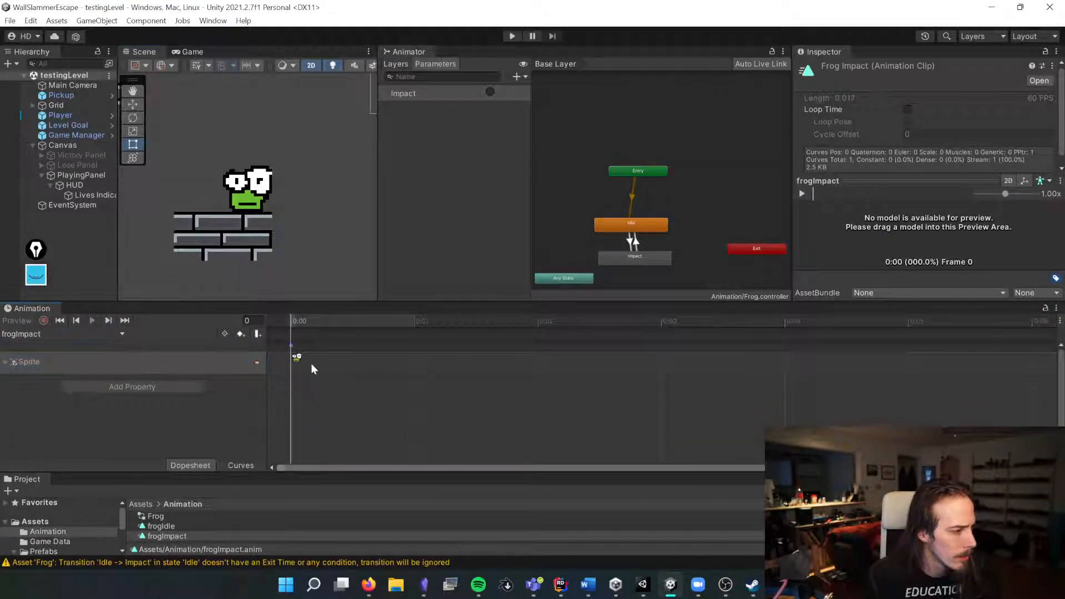
left_click_drag(135, 471, 142, 428)
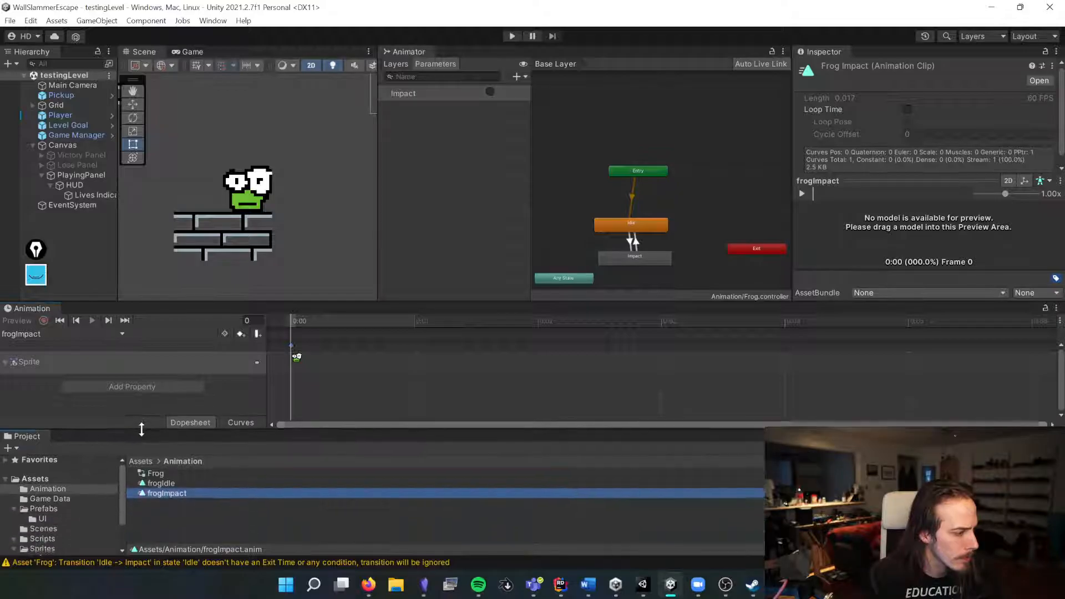
left_click(39, 549)
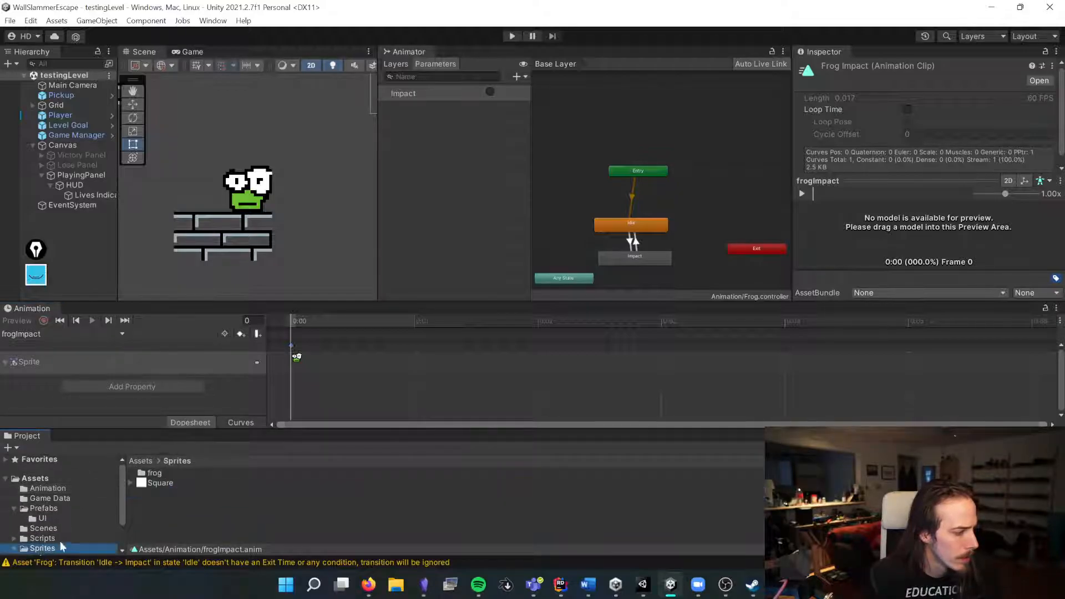
double_click(146, 474)
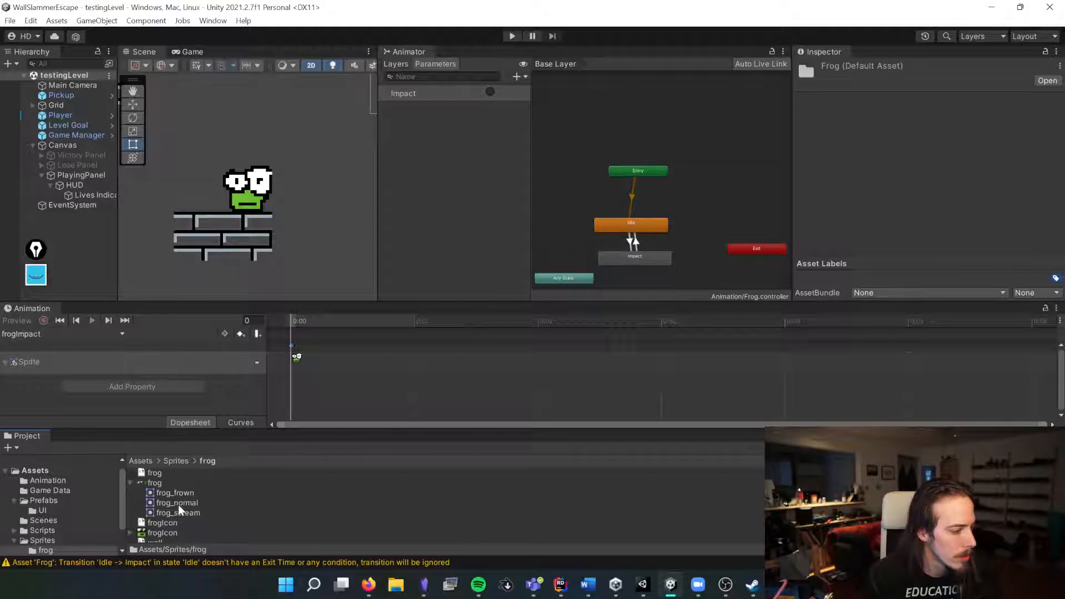
left_click_drag(175, 492, 294, 359)
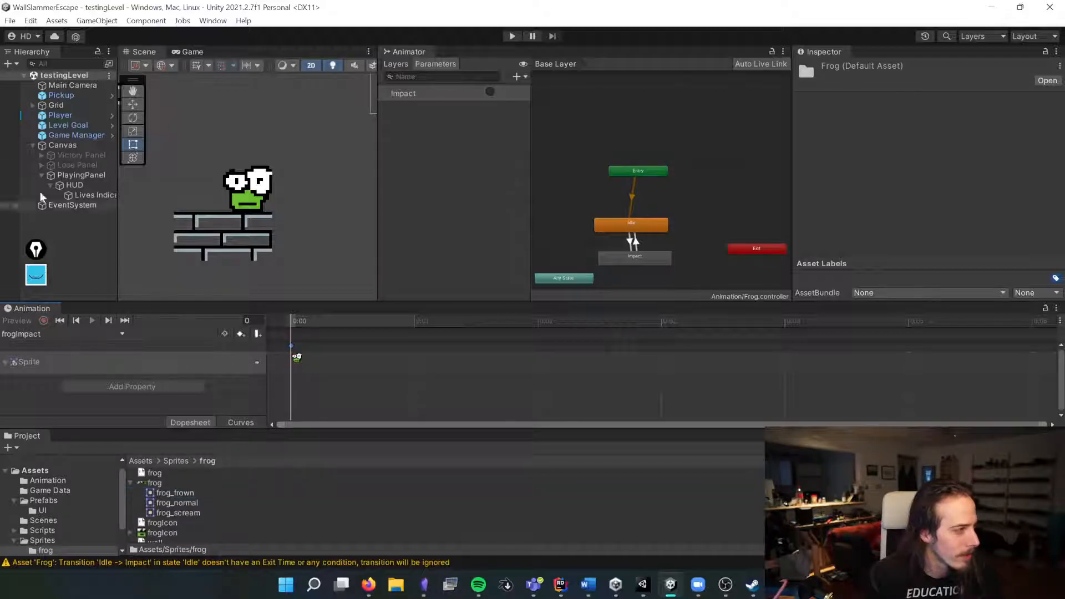
Step: Keyframe the frog_frown, frog_scream and frog_normal sprites at successive frames of the Player's frogIdle clip
left_click(60, 115)
left_click_drag(164, 493, 295, 357)
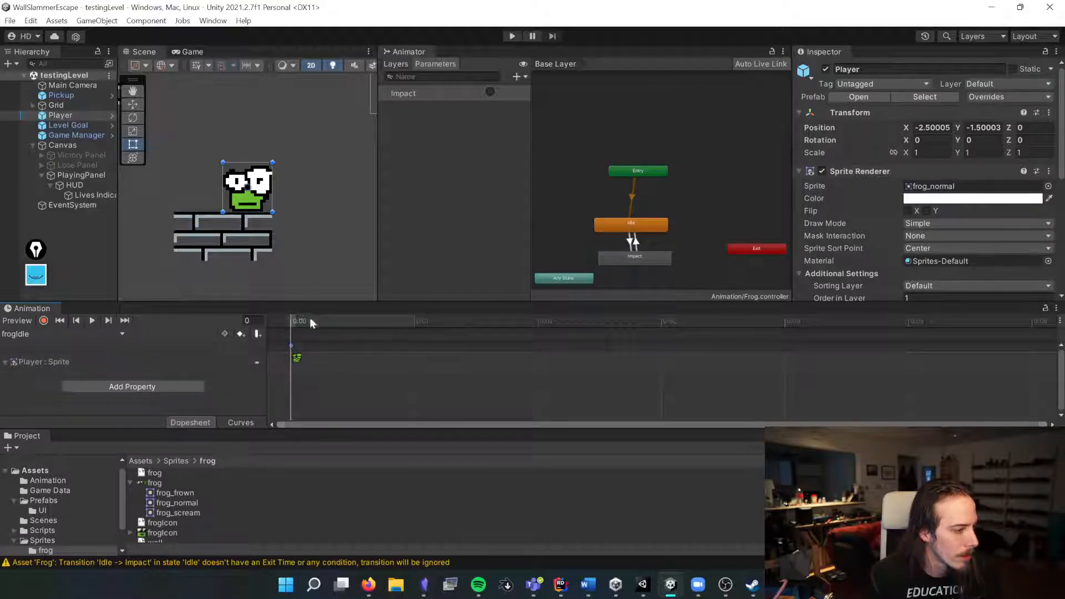
left_click_drag(301, 317, 497, 320)
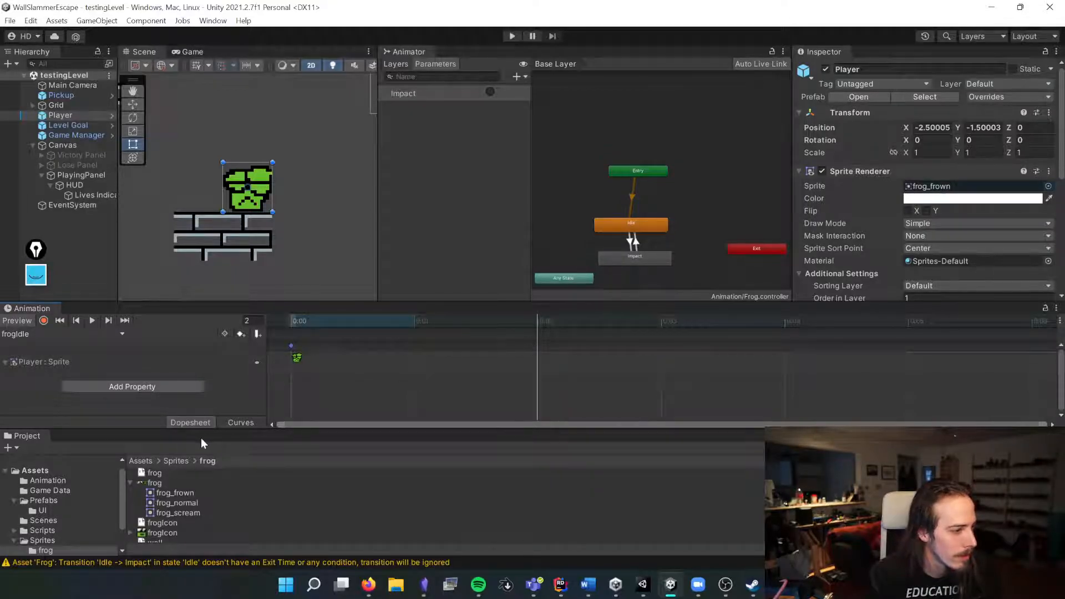
left_click_drag(178, 510, 537, 352)
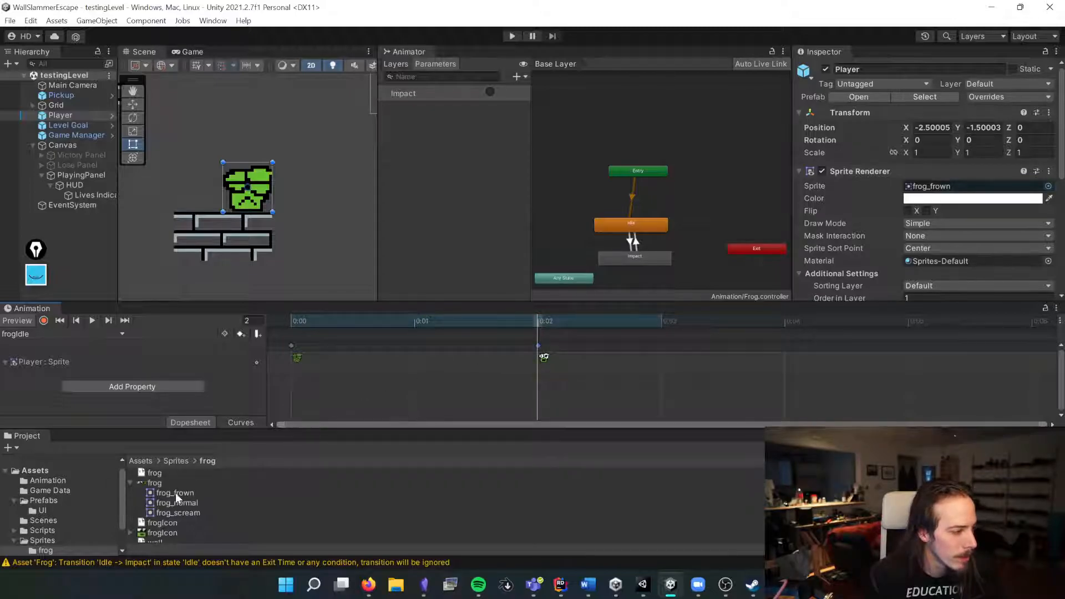
left_click_drag(174, 502, 663, 324)
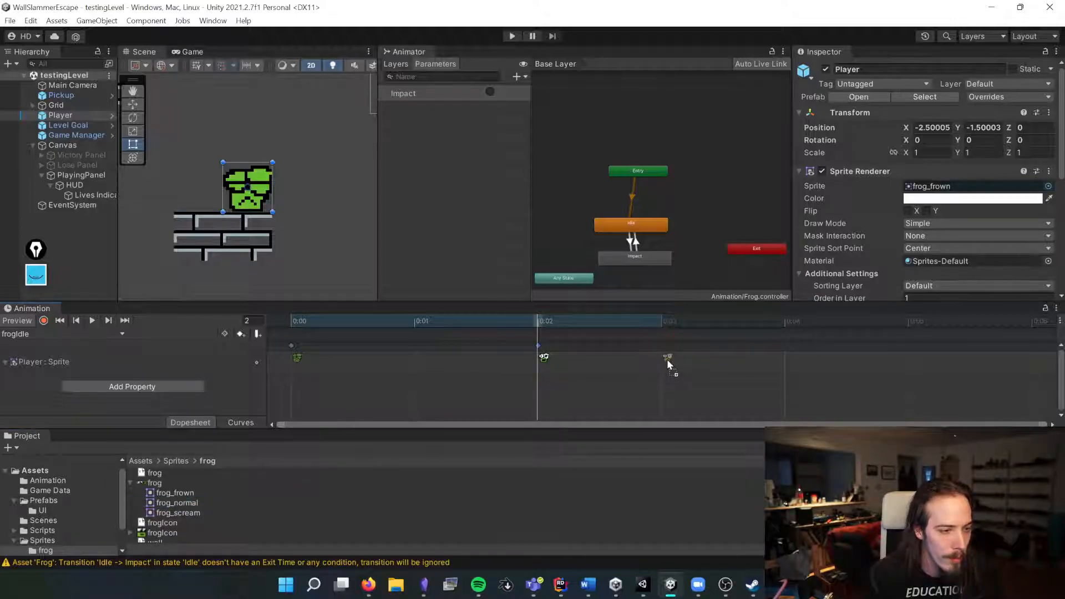
Step: Adjust the frogIdle keyframes and preview the sprite animation
left_click_drag(668, 361, 668, 361)
left_click_drag(547, 319, 547, 343)
key("space")
key("space")
left_click_drag(672, 378, 682, 344)
left_click(682, 343)
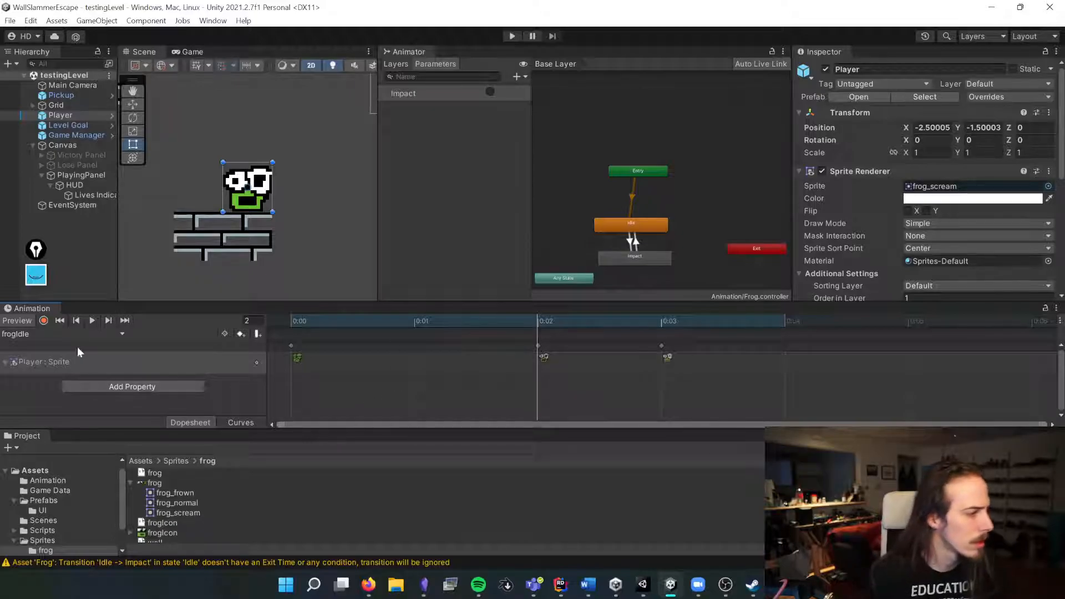
Step: Delete the first two frogIdle keyframes and move the frog_normal key back to the clip's start
left_click(594, 384)
left_click(539, 346)
key("Delete")
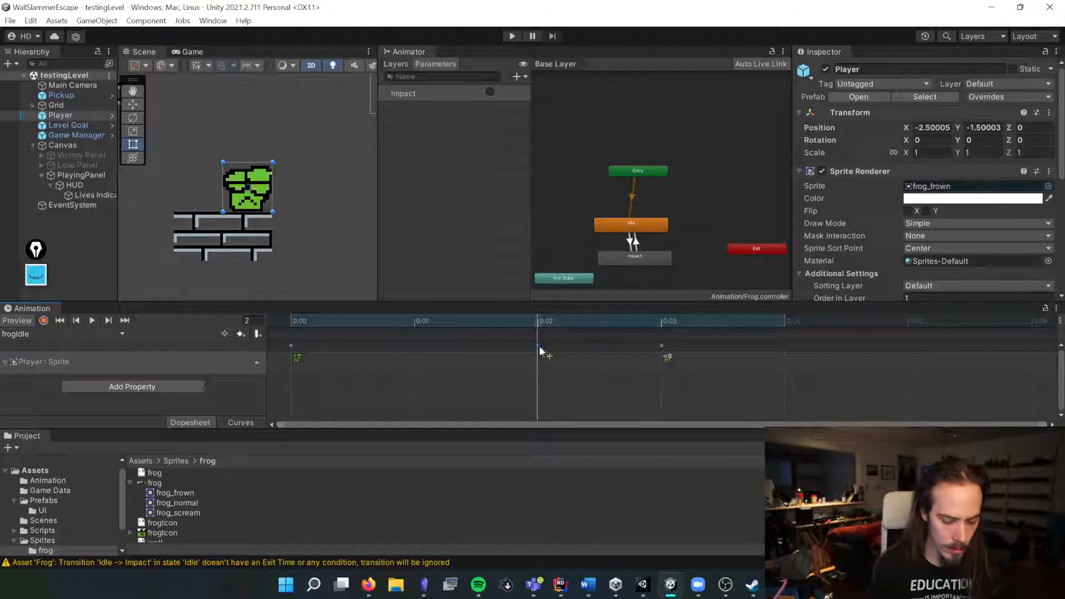
left_click(291, 345)
key("Delete")
left_click_drag(663, 345, 288, 347)
Step: Assign the frogImpact clip as the Motion of the Impact state in the Frog animator controller
left_click(43, 333)
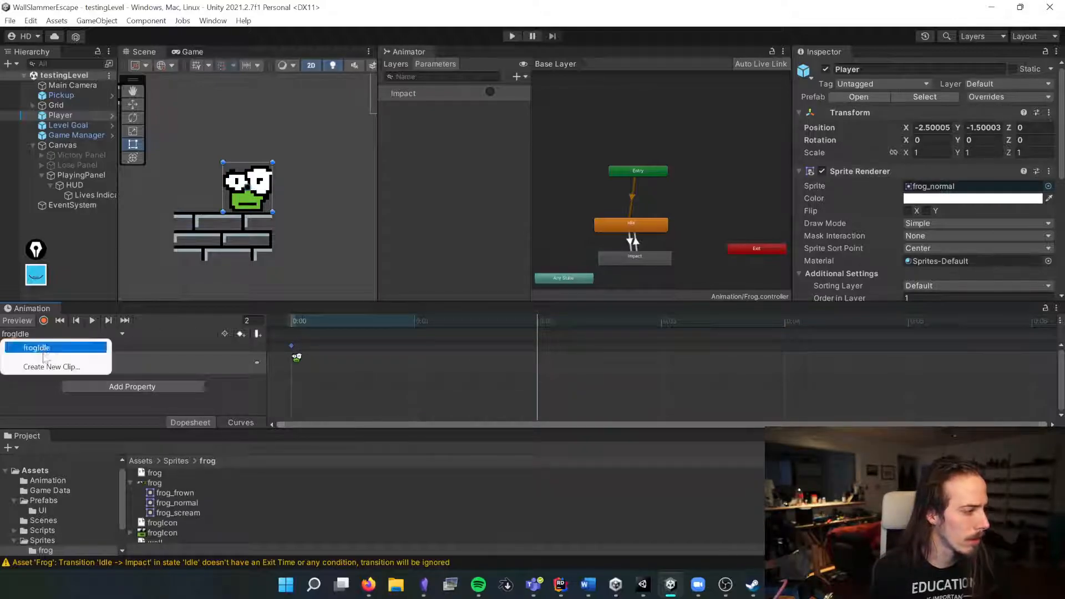
left_click(632, 255)
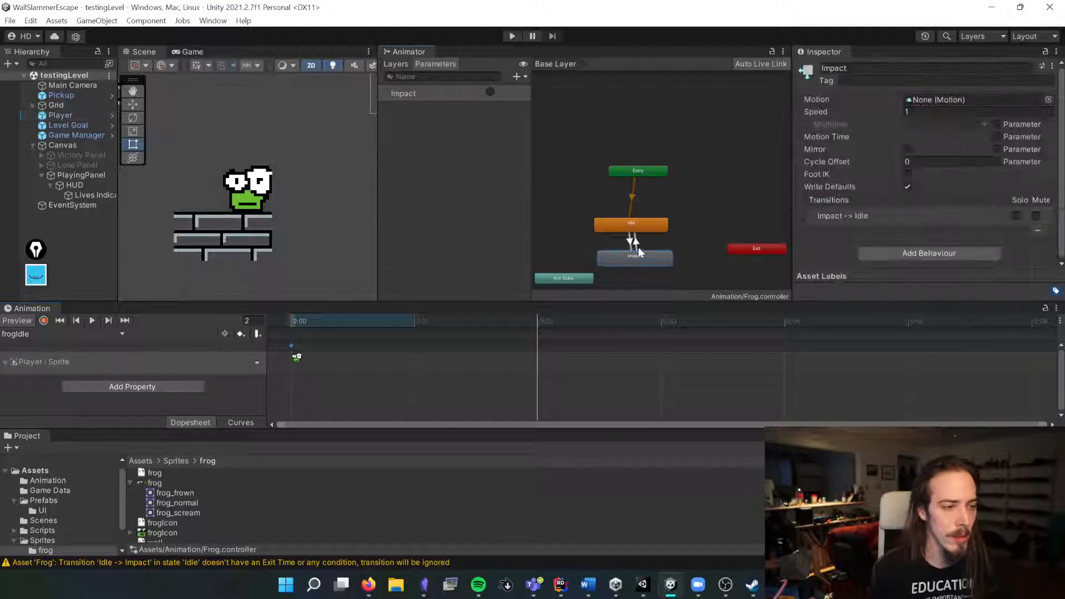
left_click(1048, 100)
double_click(576, 148)
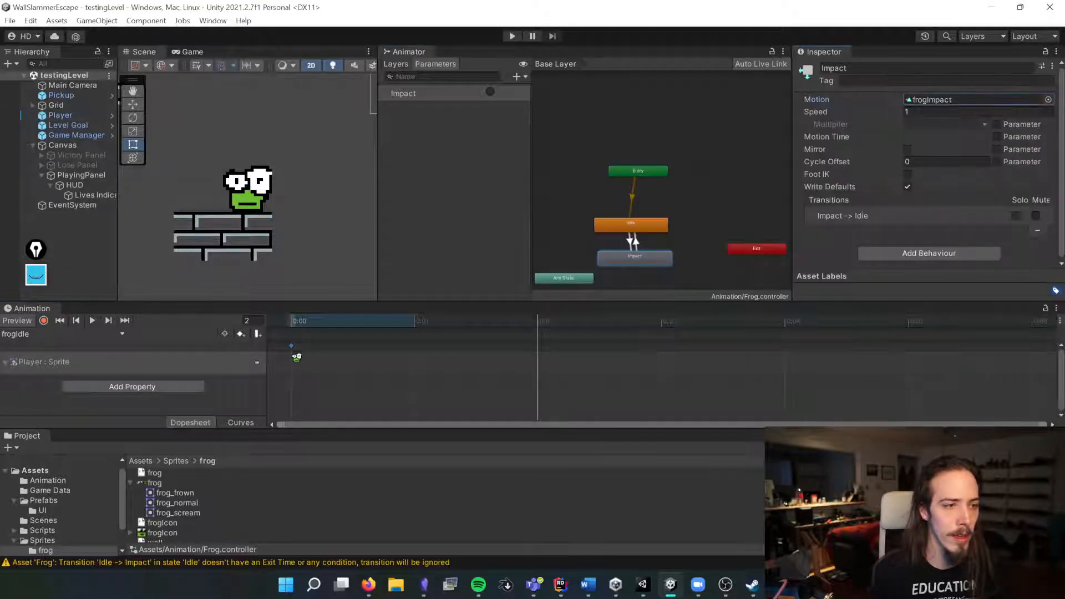
Step: Open the Player's frogImpact clip and keyframe frog_frown at frames 0 and 2, frog_scream at 4, frog_normal at 6
left_click(61, 116)
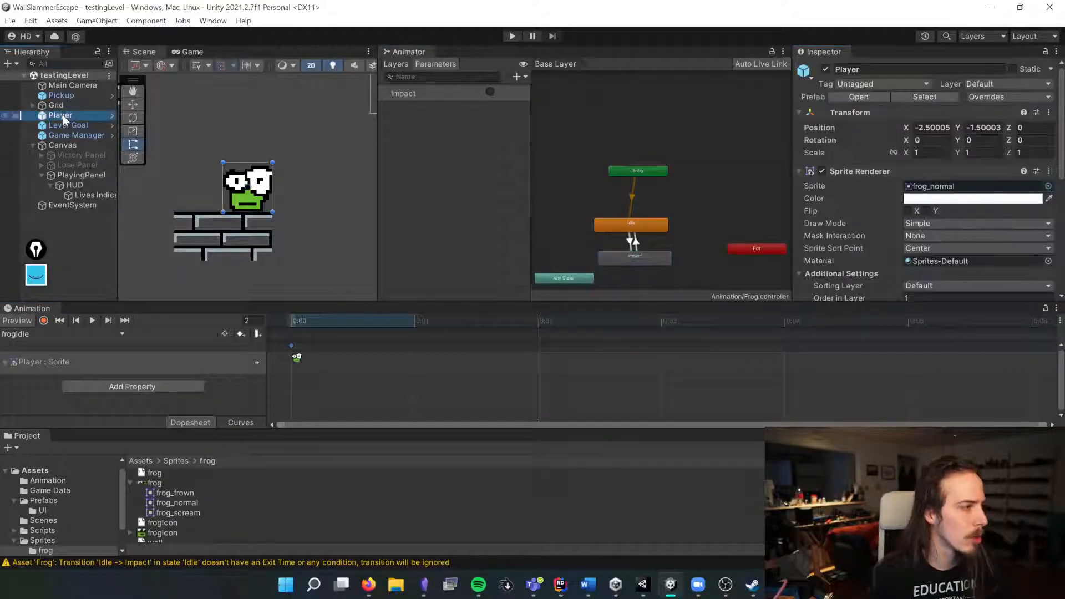
scroll(941, 159, "down", 5)
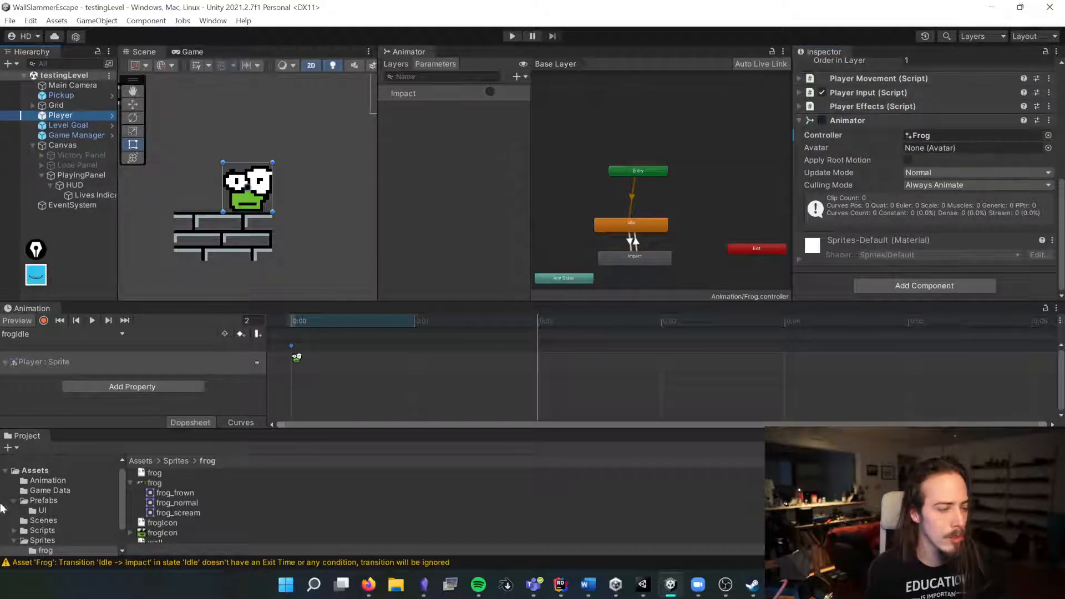
left_click(33, 334)
left_click(39, 362)
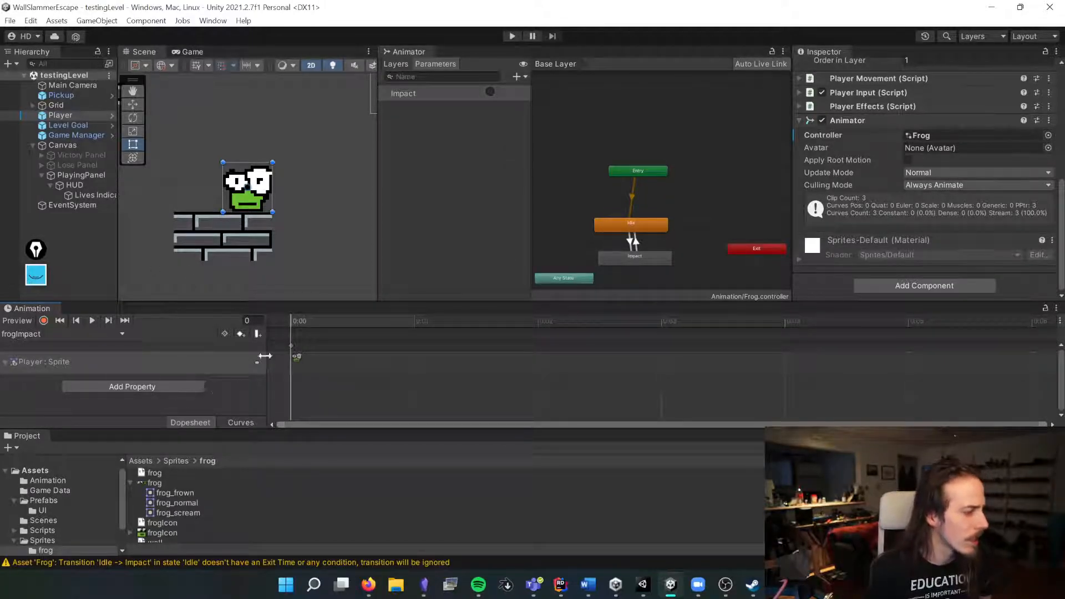
scroll(298, 371, "up", 2)
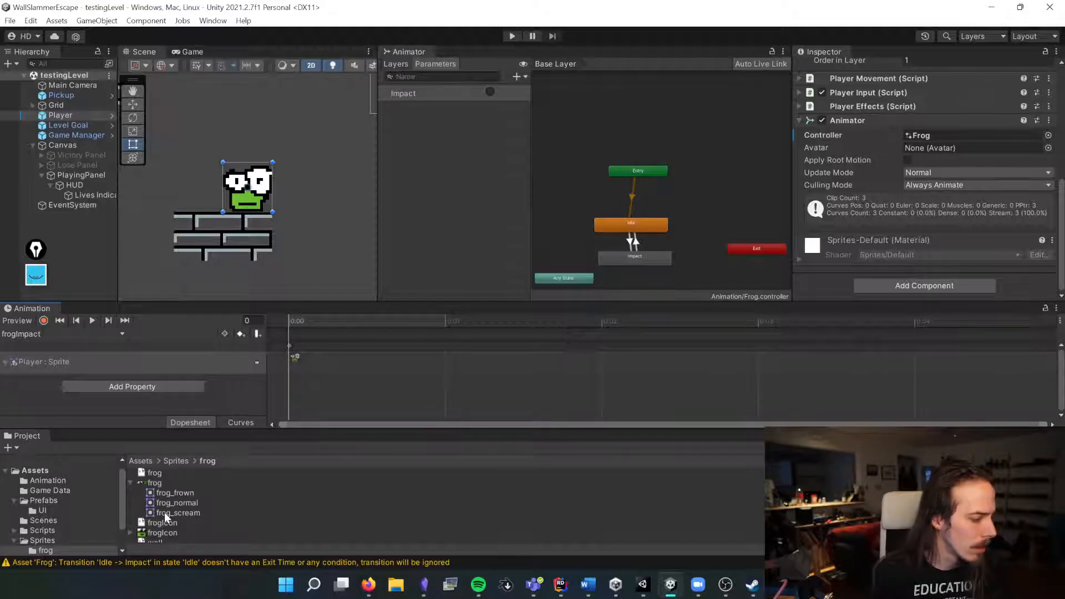
left_click_drag(174, 494, 298, 356)
left_click_drag(175, 492, 614, 355)
left_click(450, 355)
key("Delete")
left_click_drag(168, 512, 918, 358)
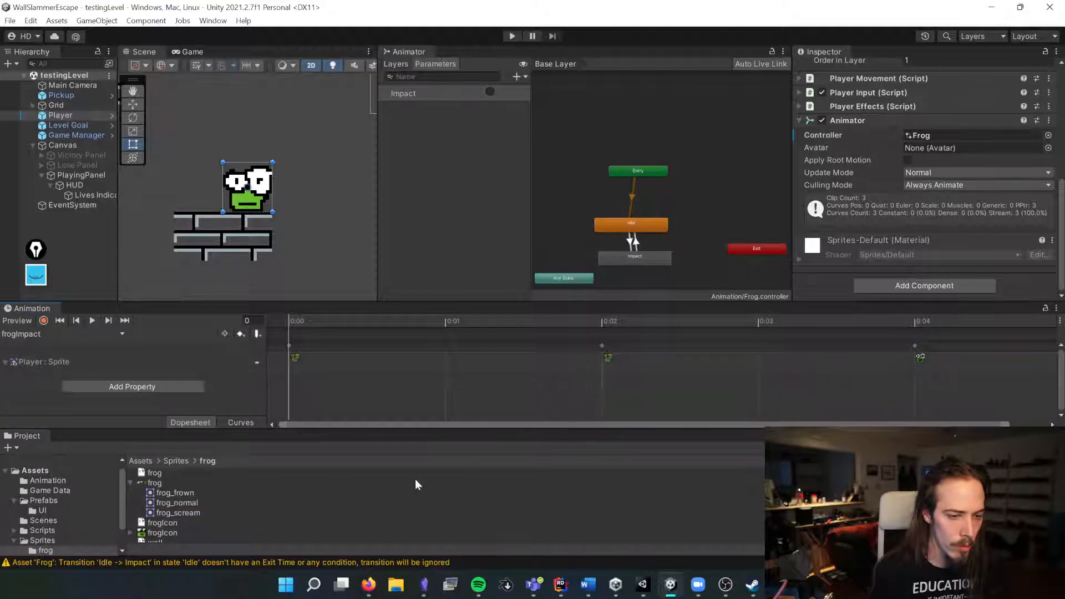
left_click_drag(181, 505, 980, 345)
Step: Move the frog_scream keyframe to frame 5, remove the second frog_frown key, and rewind the frogImpact preview
key("space")
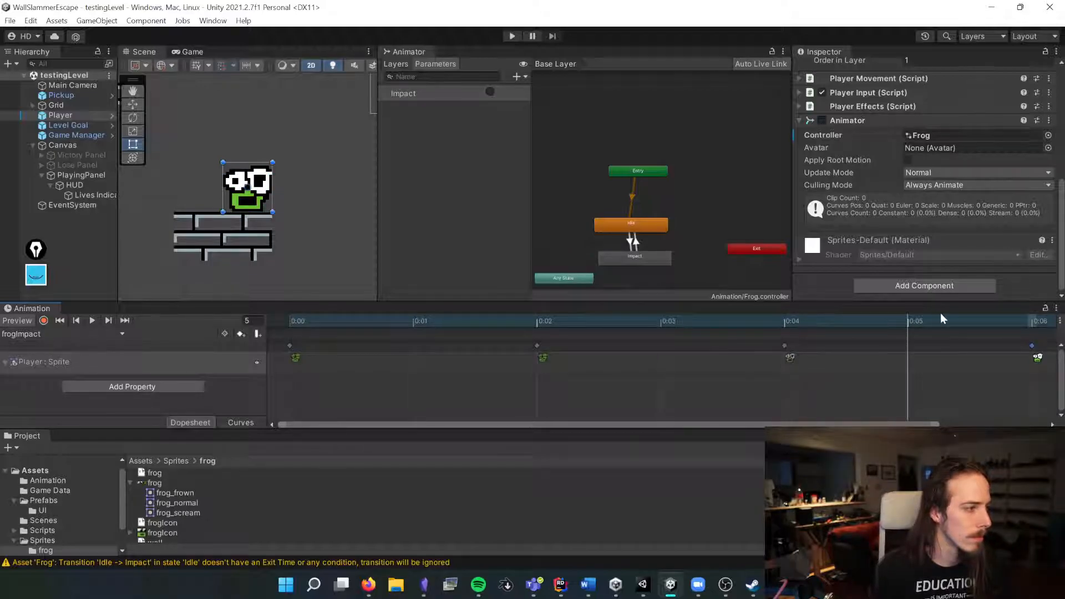
left_click_drag(785, 352, 858, 351)
left_click_drag(787, 352, 909, 350)
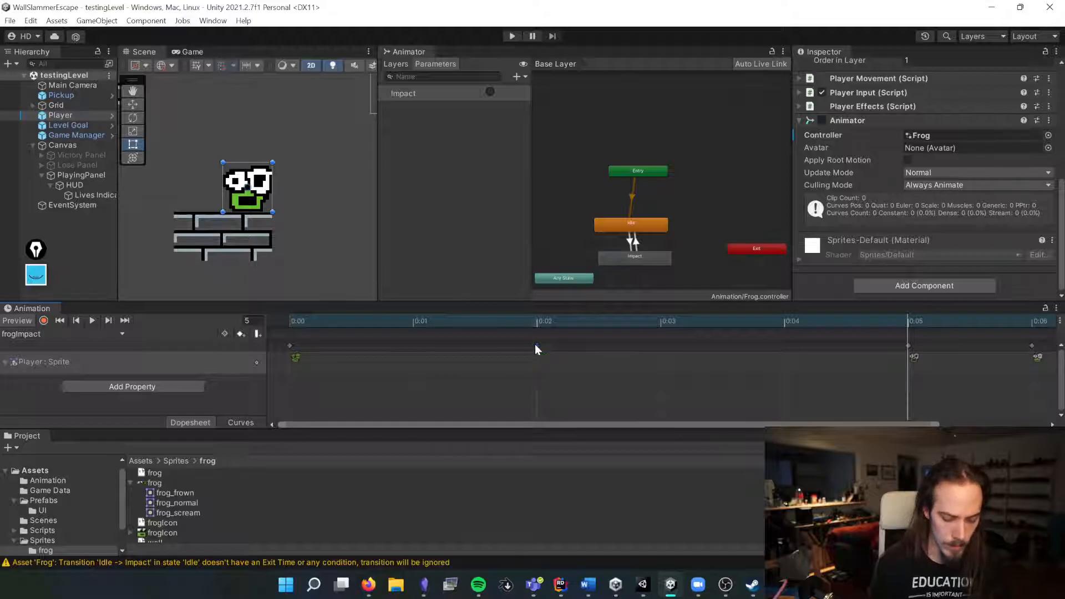
key("Delete")
left_click(327, 325)
key("space")
left_click_drag(280, 327, 301, 318)
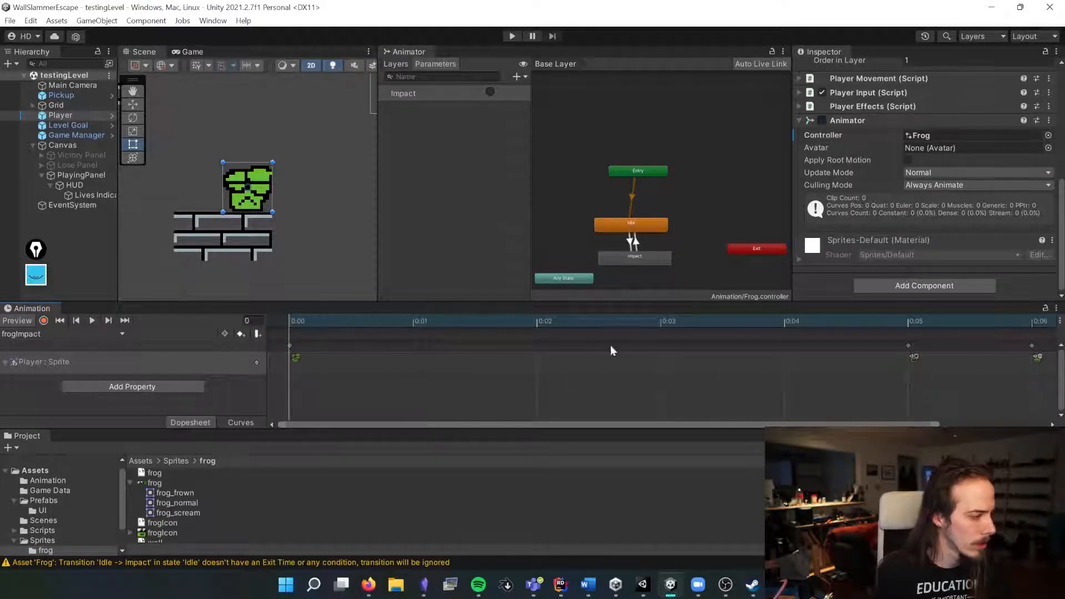
Step: Select the Impact state and play through the frogImpact clip to preview its timing
left_click(664, 258)
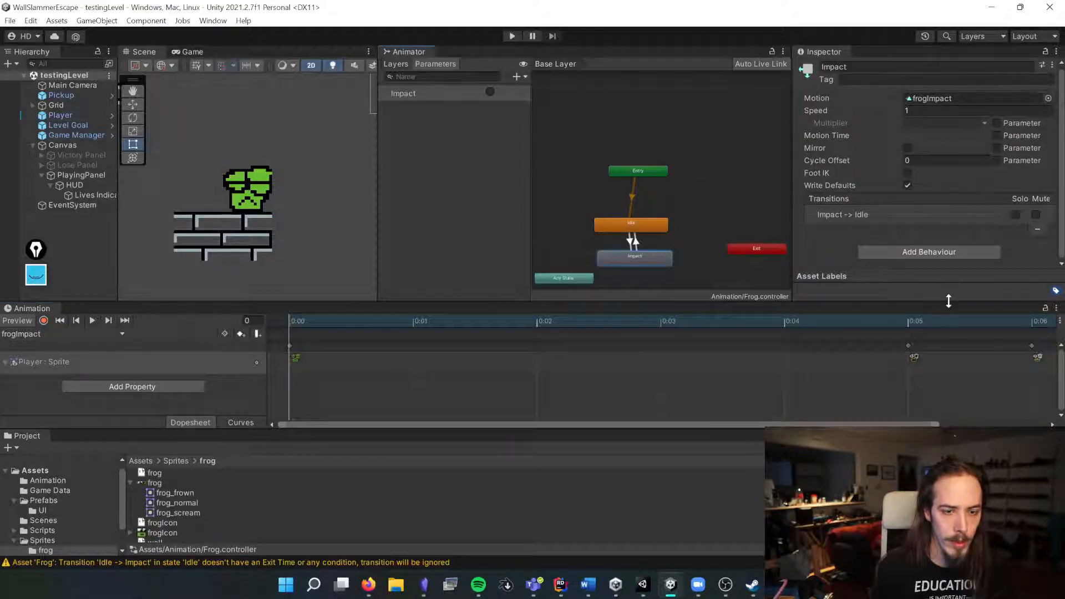
left_click_drag(935, 424, 1055, 420)
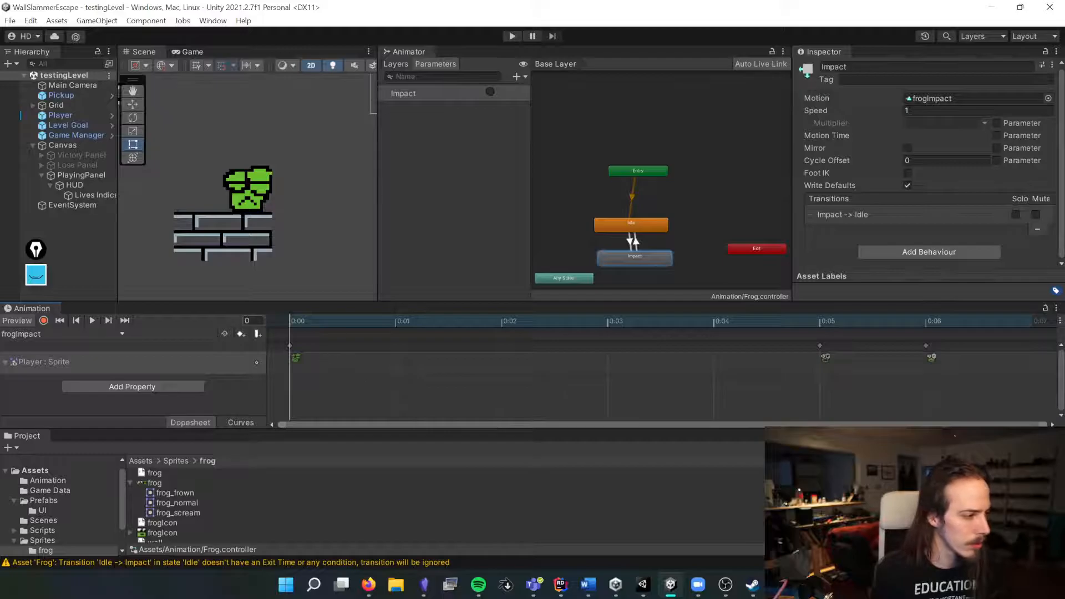
left_click(233, 421)
left_click(197, 421)
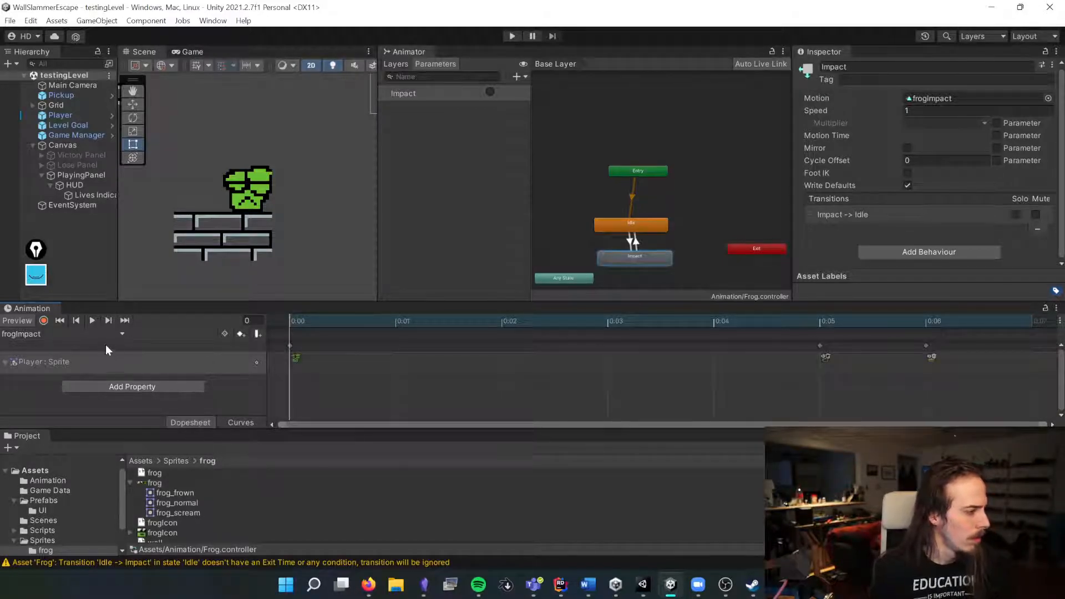
key("space")
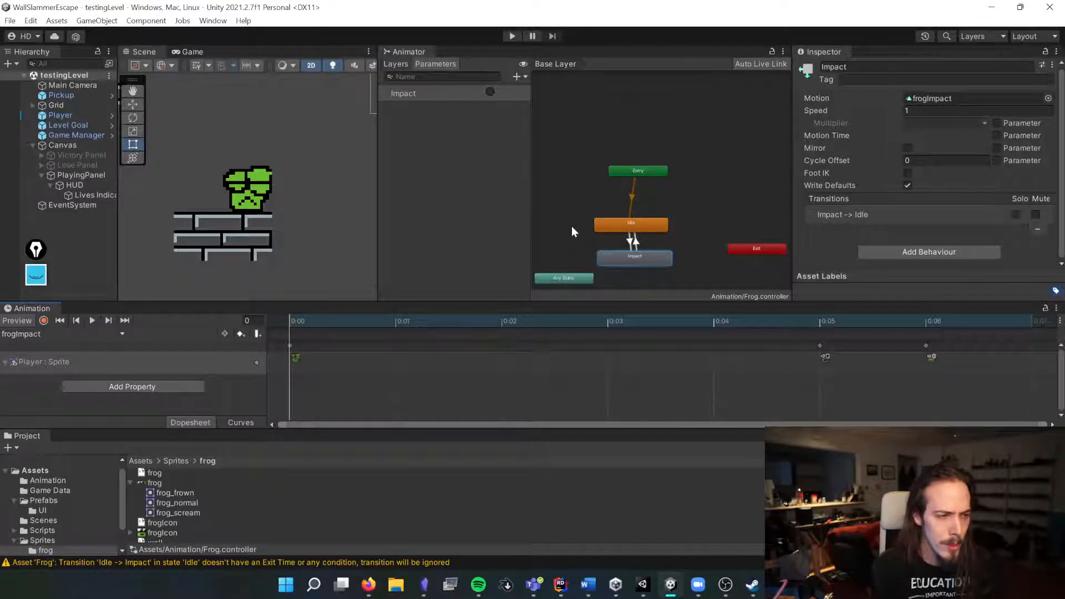
left_click(630, 227)
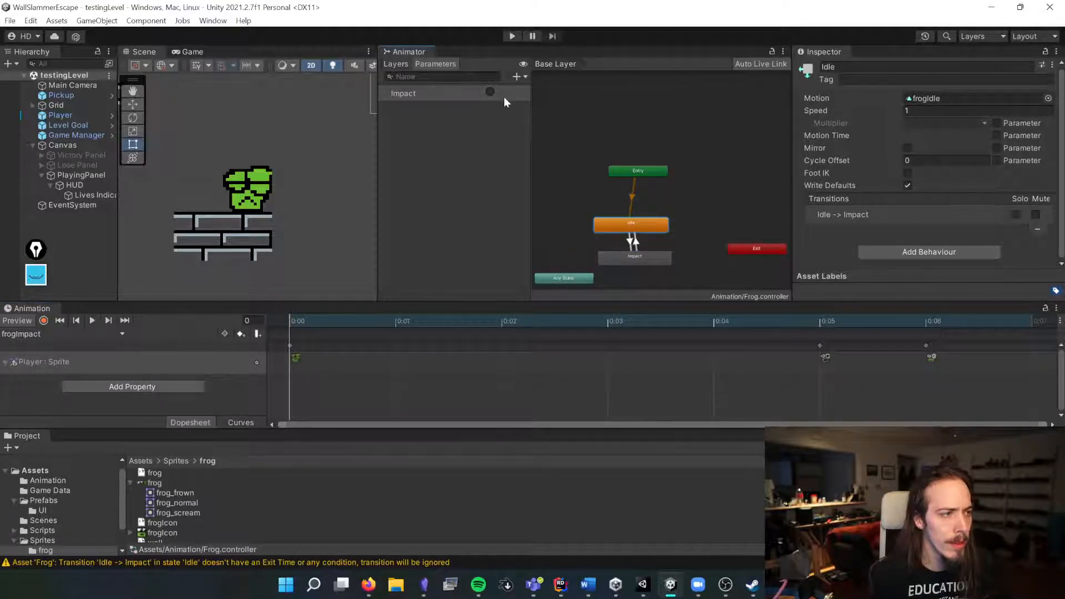
left_click(643, 262)
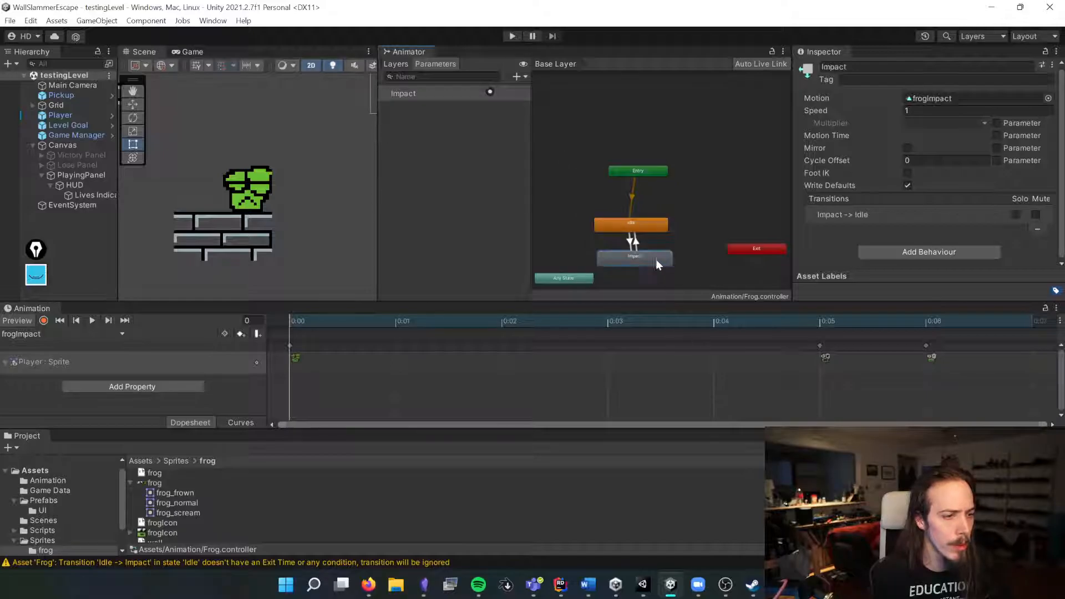
left_click_drag(502, 332, 1056, 325)
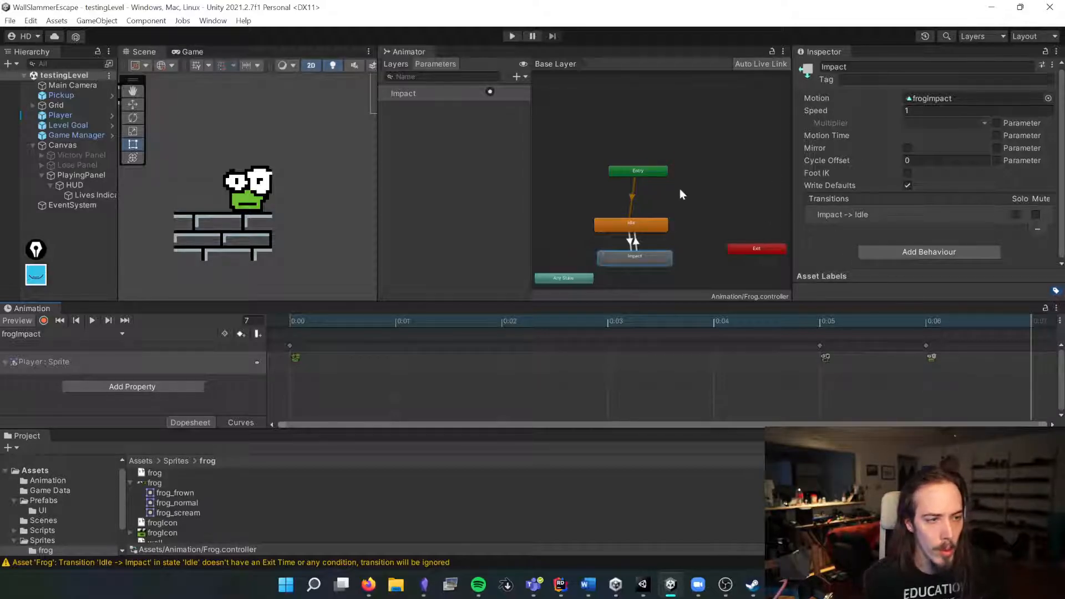
Step: Preview the Impact-to-Idle and Idle-to-Impact transitions in the animator controller
left_click(638, 224)
left_click_drag(622, 255, 627, 254)
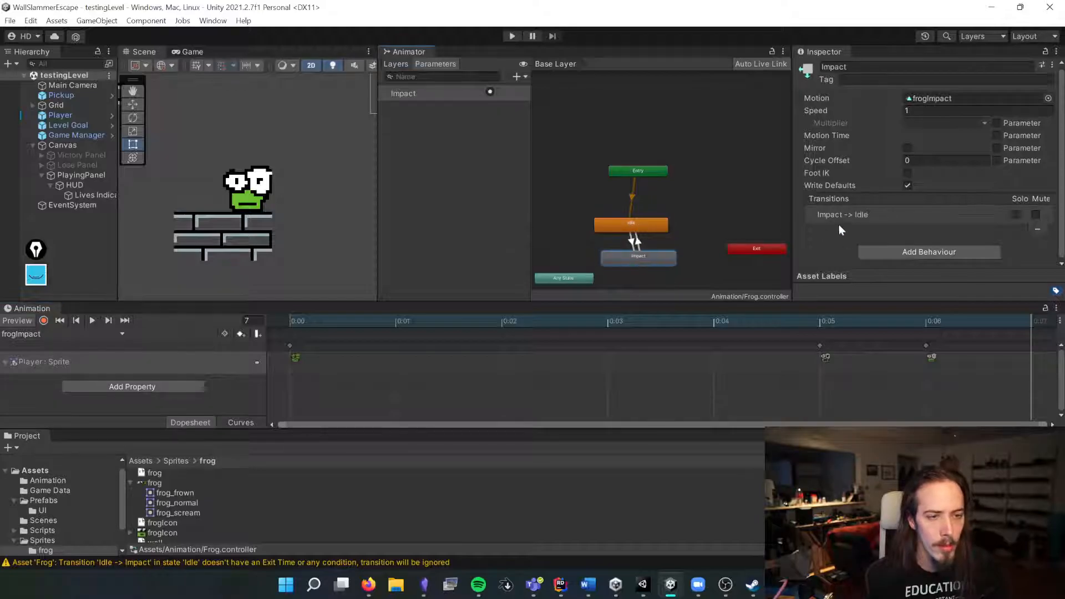
left_click(636, 243)
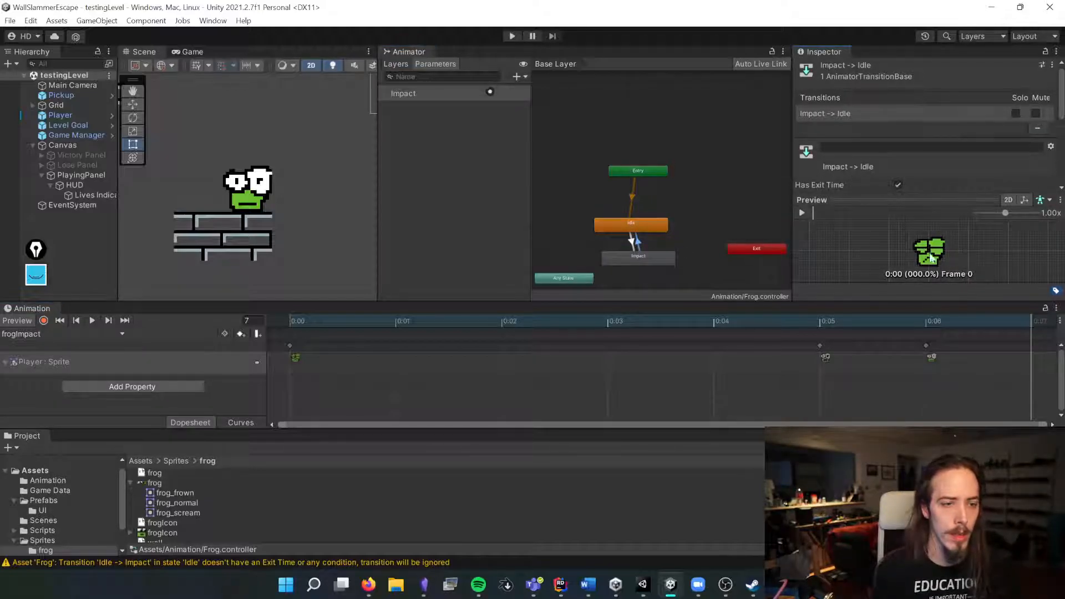
left_click(802, 213)
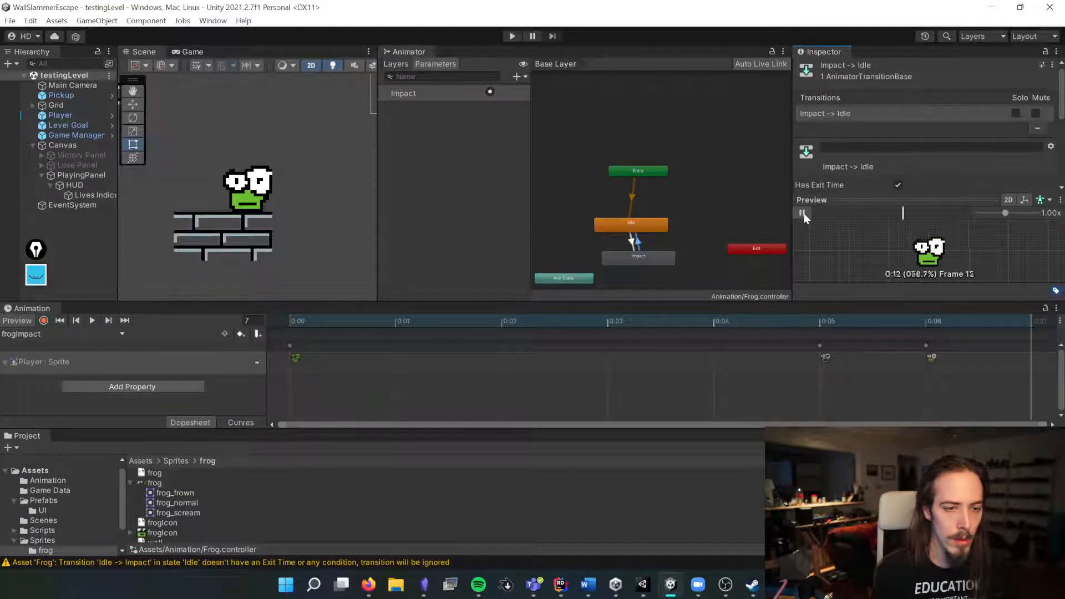
left_click(802, 213)
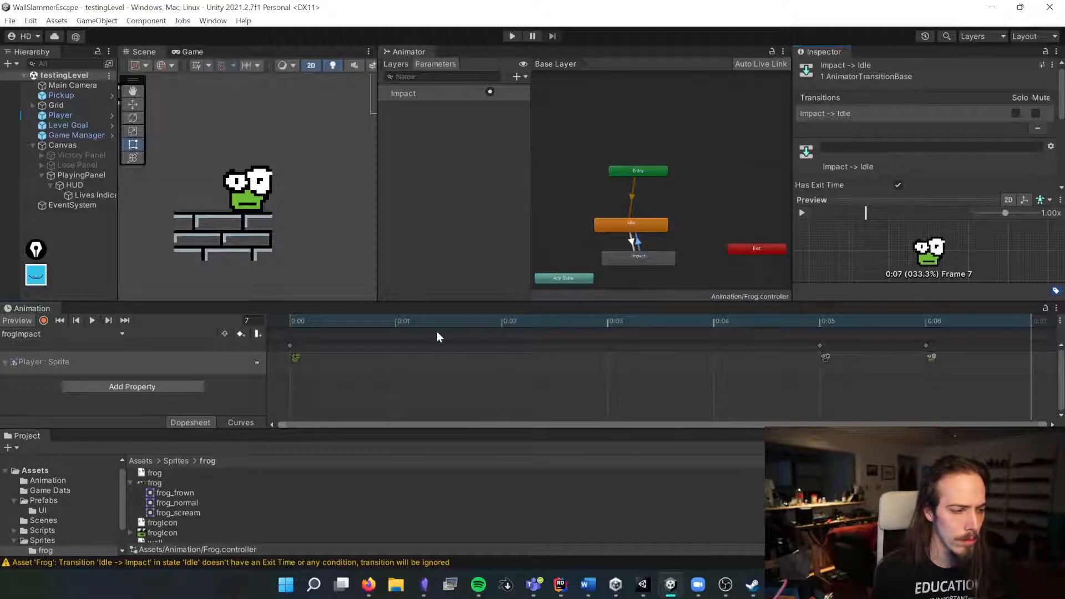
left_click_drag(335, 342, 349, 344)
left_click(368, 325)
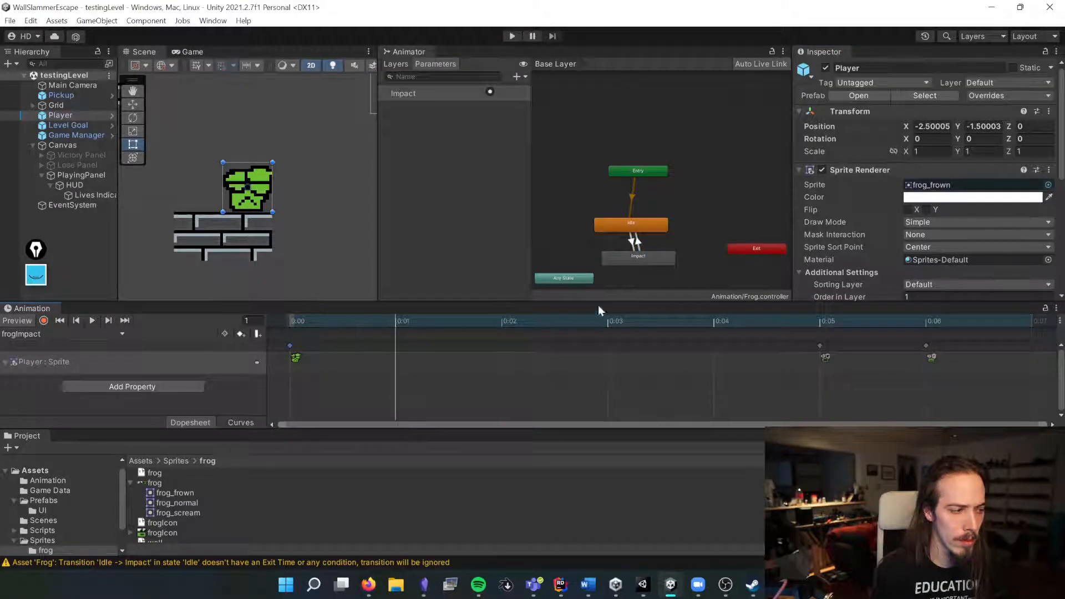
left_click(634, 241)
left_click(800, 212)
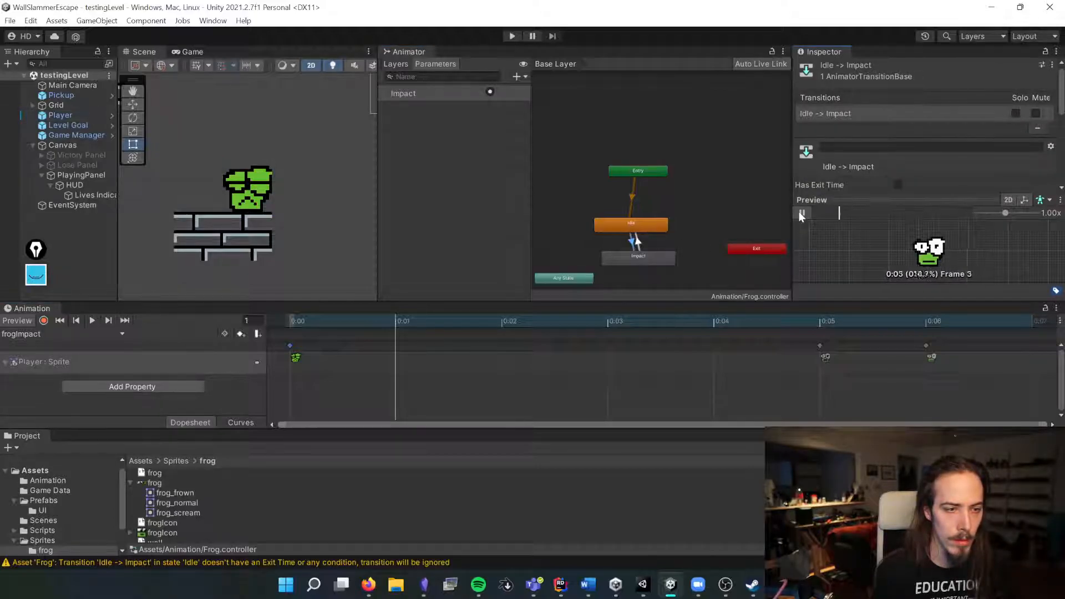
left_click(799, 213)
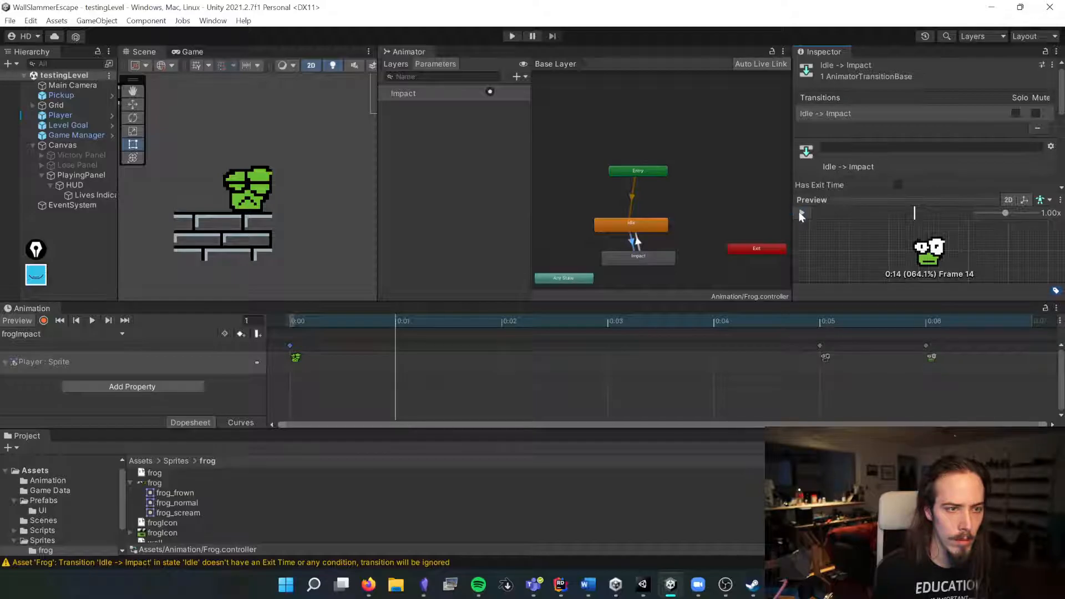
Step: Widen the Scene view, select the Player and open its PlayerEffects script in the code editor
left_click(437, 171)
left_click_drag(378, 154, 617, 161)
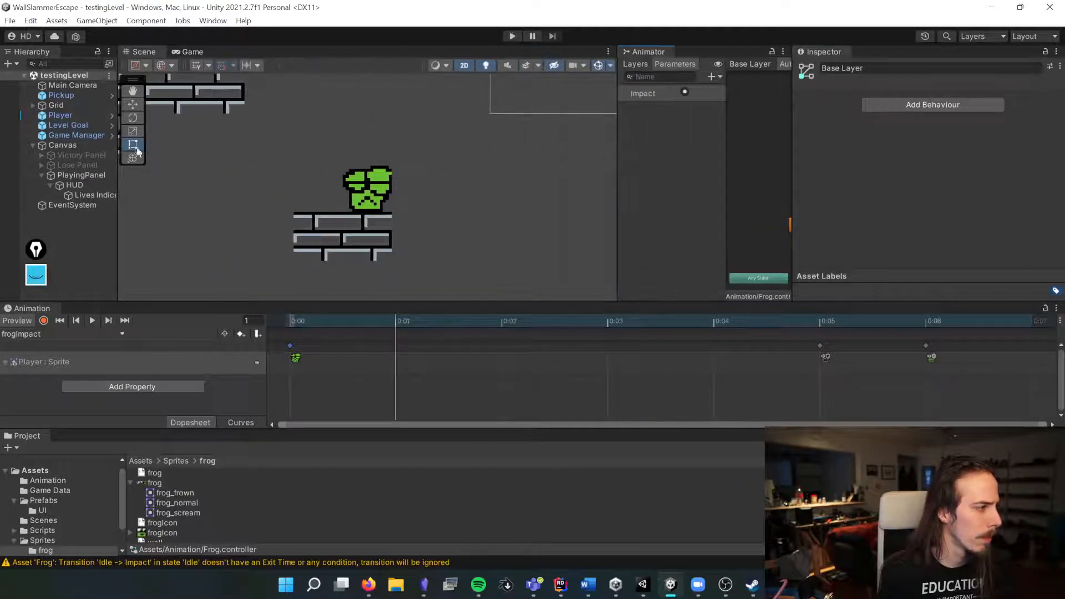
left_click(65, 115)
left_click(842, 173)
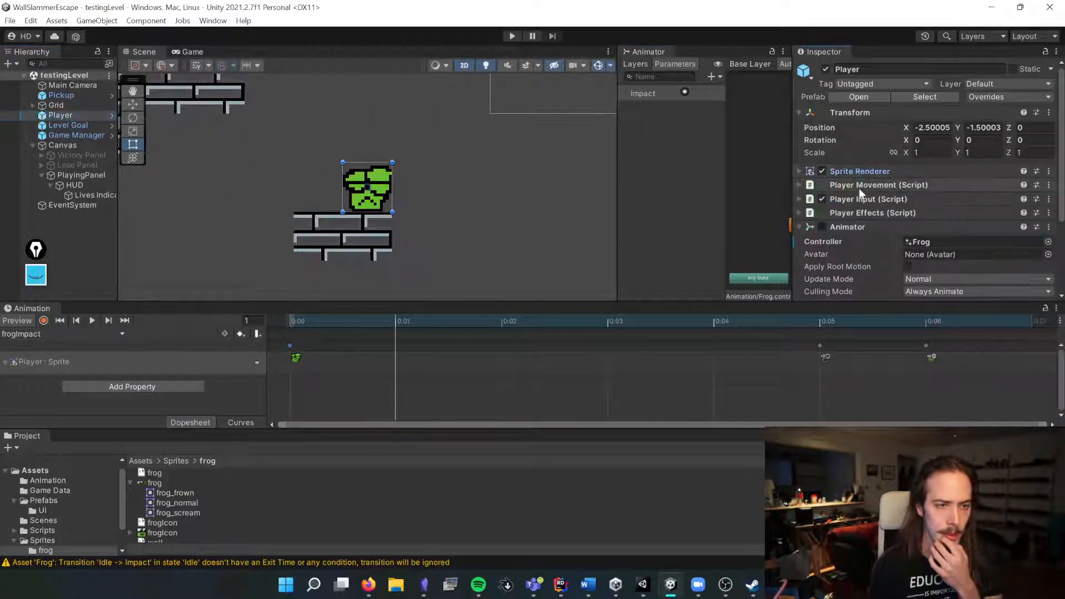
left_click(920, 213)
double_click(890, 229)
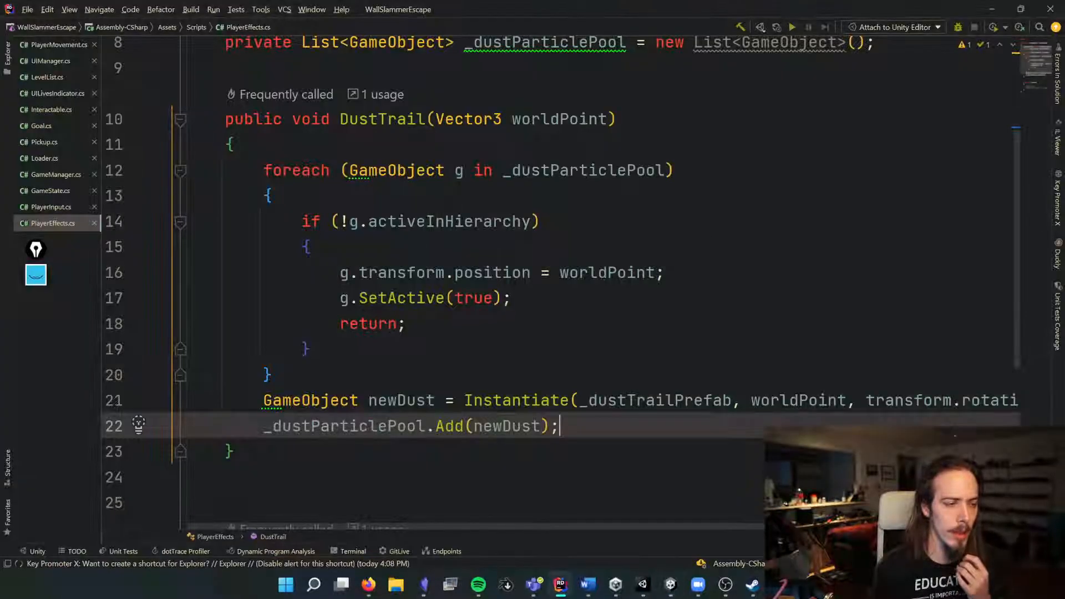
Step: Declare a private Animator field named _animator in the PlayerEffects class
scroll(433, 288, "down", 3)
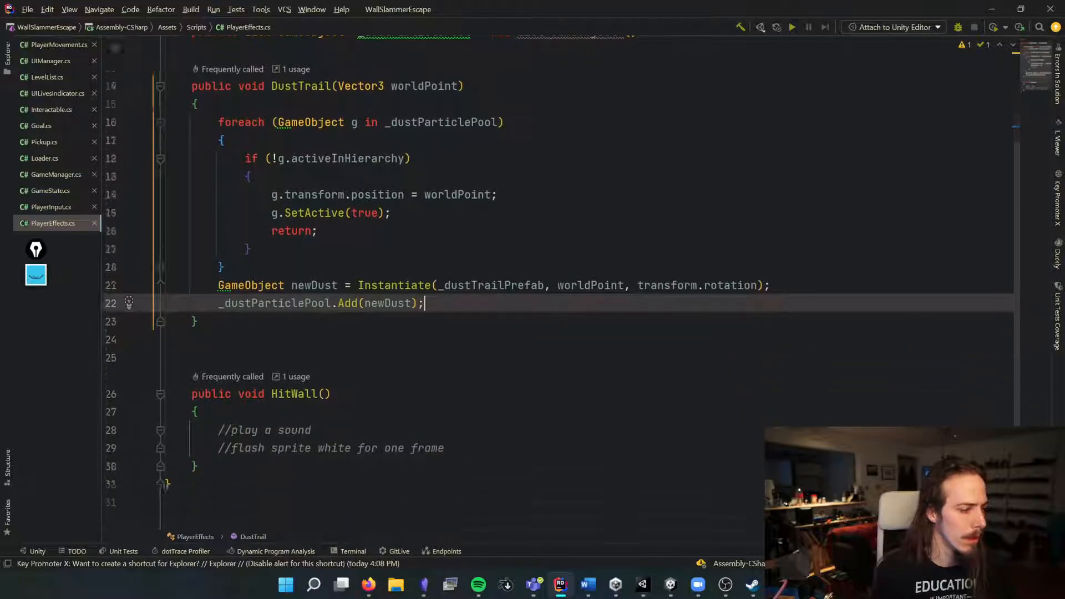
left_click(199, 325)
scroll(433, 289, "up", 4)
left_click(218, 172)
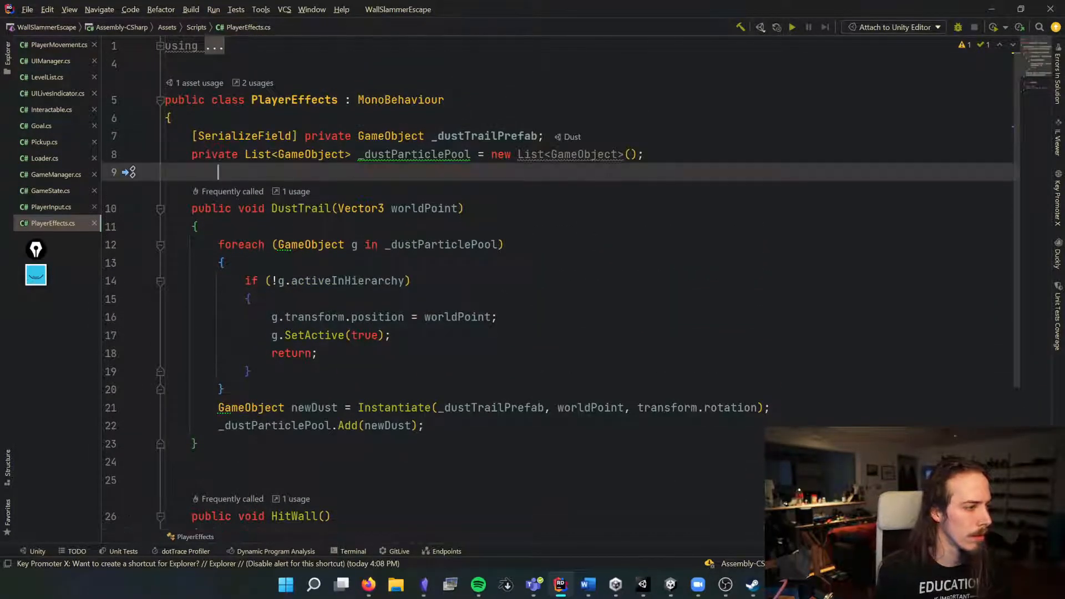
key("BackSpace")
type("private Animator _a")
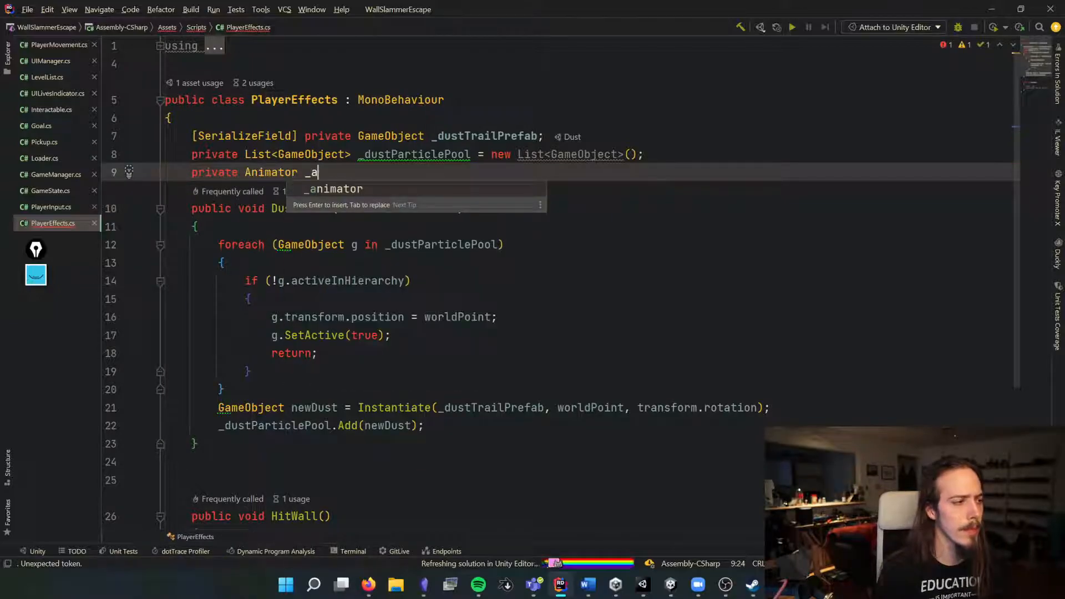
key("Return")
type(";")
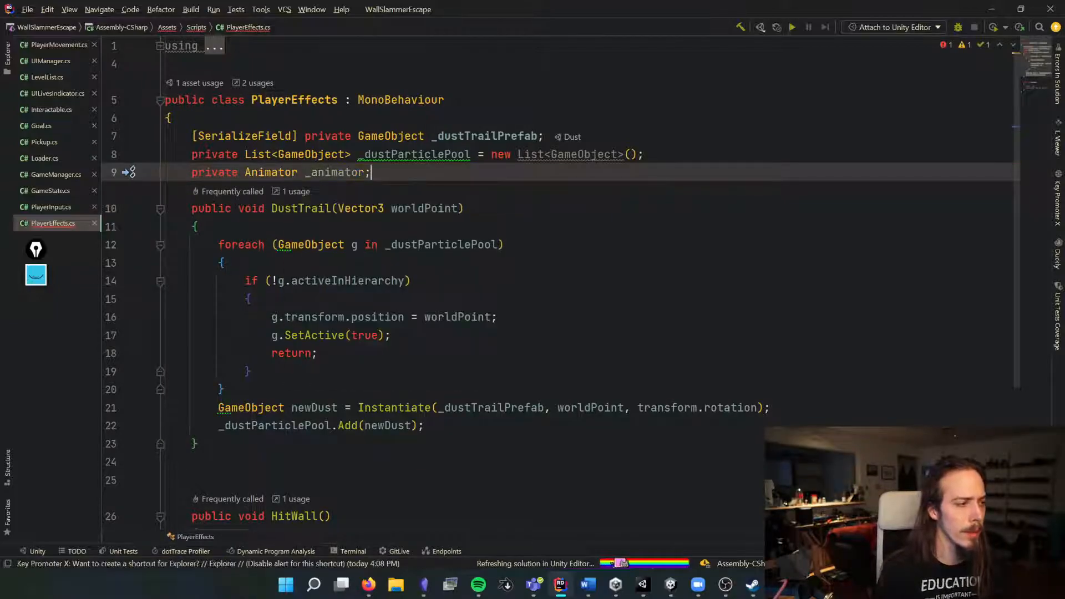
Step: Add an Awake method that assigns _animator with GetComponent<Animator>()
key("Return")
key("Return")
type("v")
key("BackSpace")
type("awa")
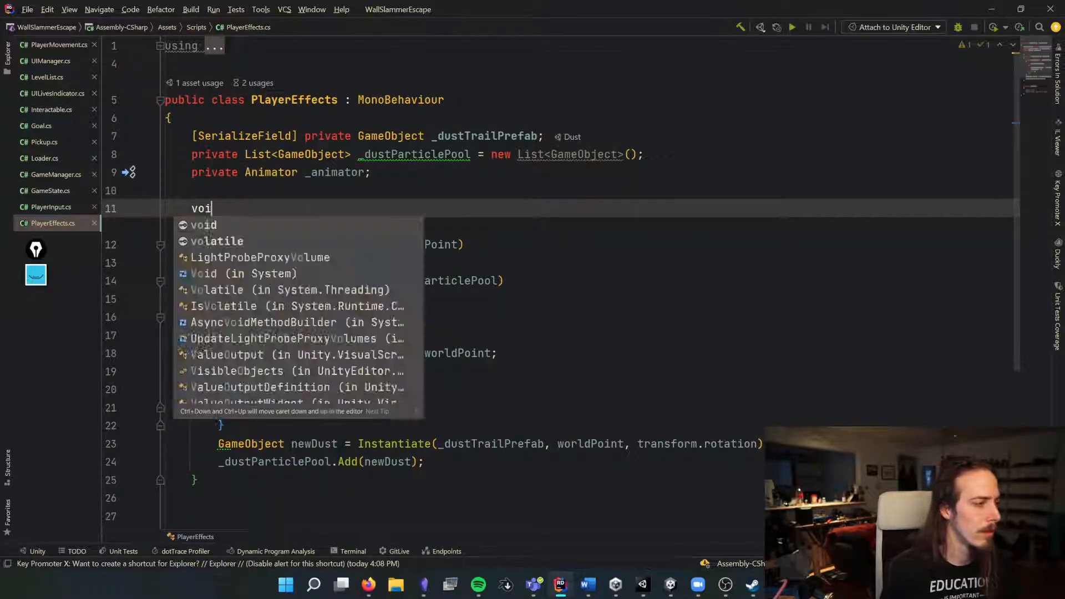
key("Return")
key("BackSpace")
type("_animator = Get")
key("Return")
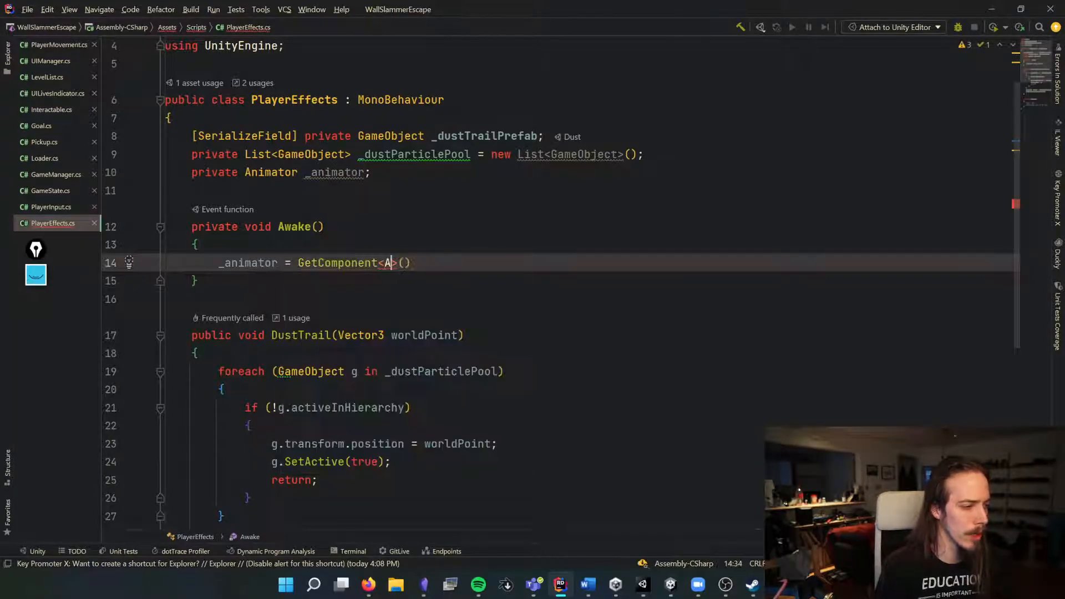
type("Anima")
key("Return")
key("BackSpace")
key("BackSpace")
key("BackSpace")
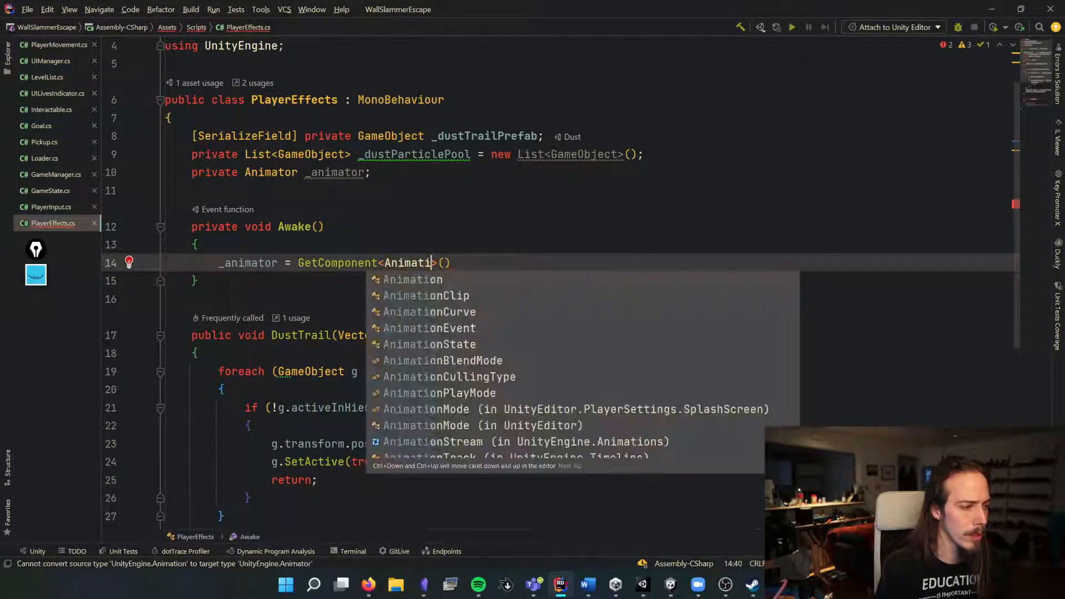
type("or")
key("Escape")
type(";")
Step: Begin a new line referencing _animator at the top of the HitWall method
scroll(554, 278, "down", 5)
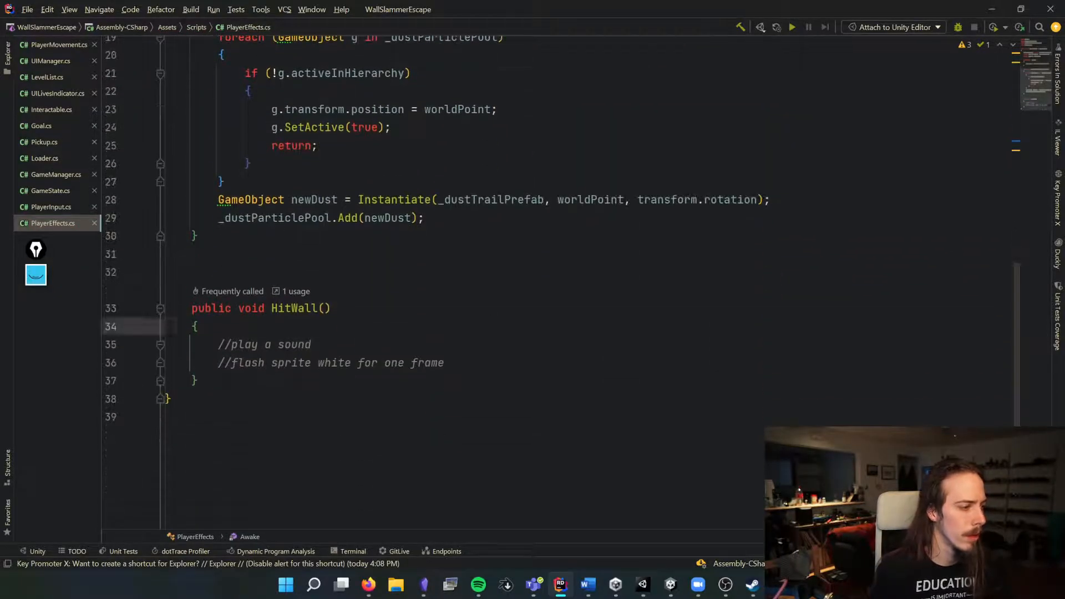
left_click(222, 326)
key("Return")
type("_in")
key("BackSpace")
key("BackSpace")
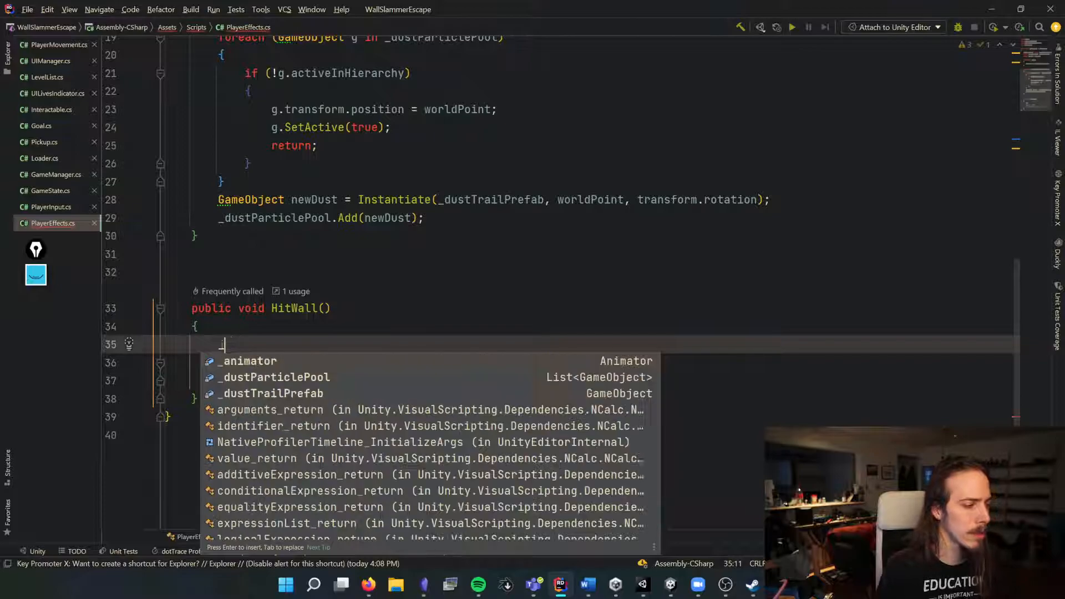
type("animator")
key("alt+Tab")
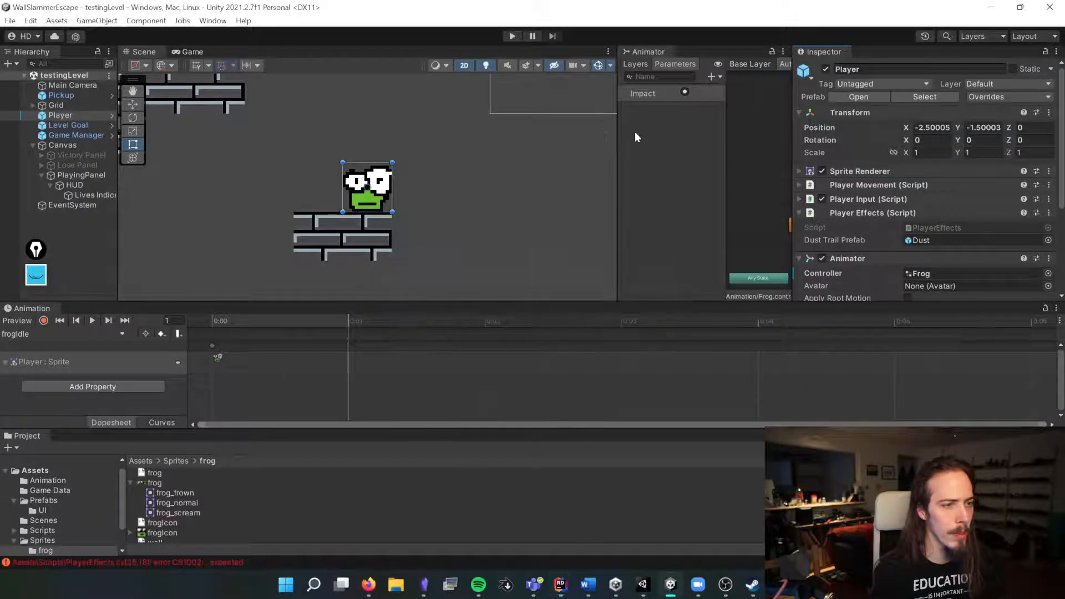
Step: Check the parameter types available for the Impact parameter in the Animator's Parameters list
left_click_drag(618, 150, 344, 203)
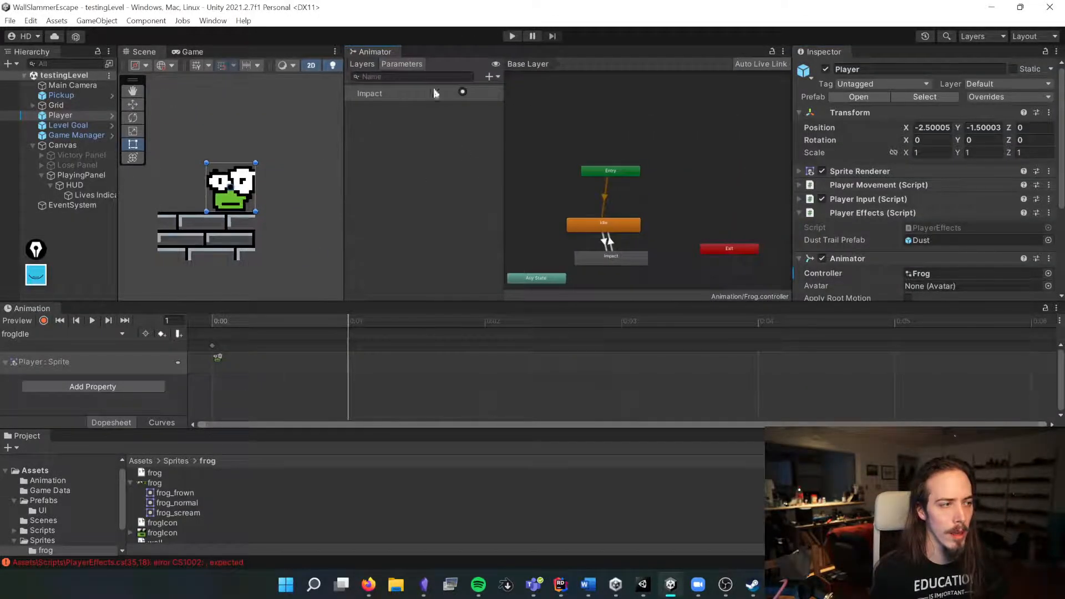
left_click(491, 76)
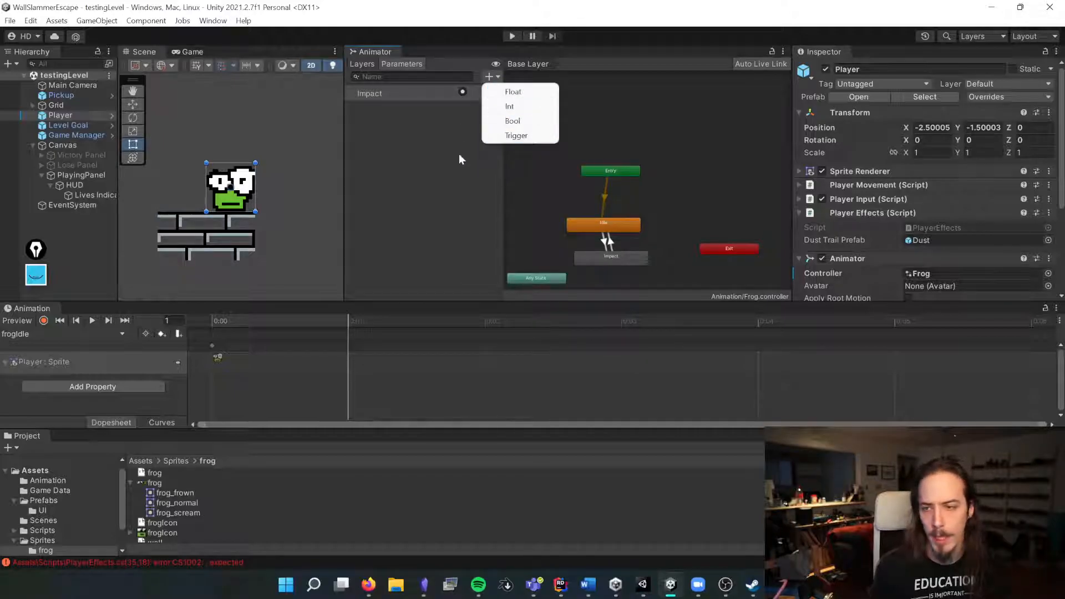
left_click(697, 210)
key("alt+Tab")
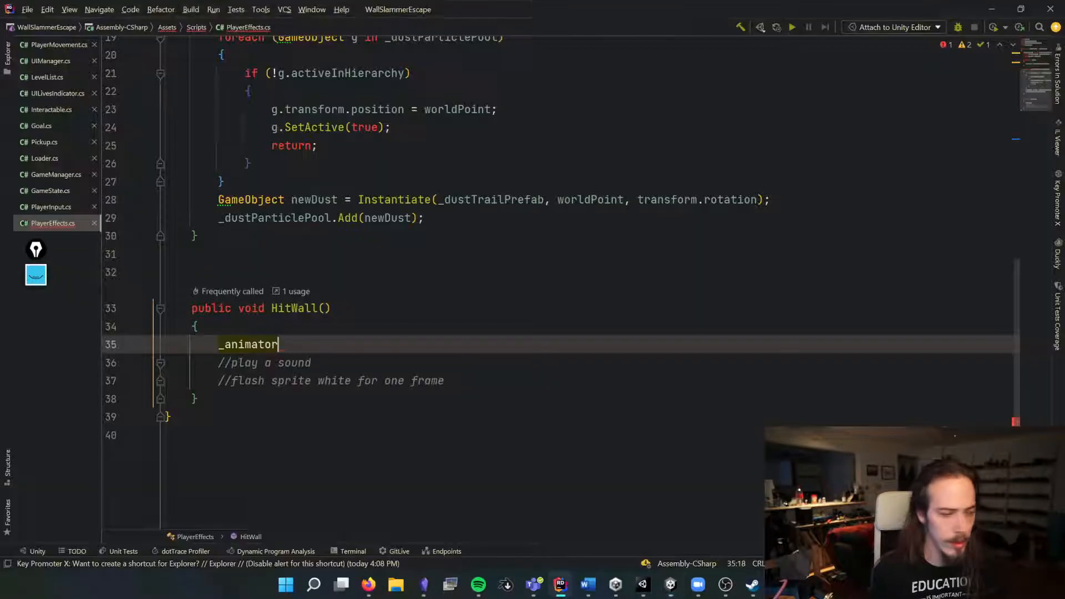
Step: Complete the line as _animator.SetTrigger("Impact"); in HitWall
type(".SetTrigger();")
key("Return")
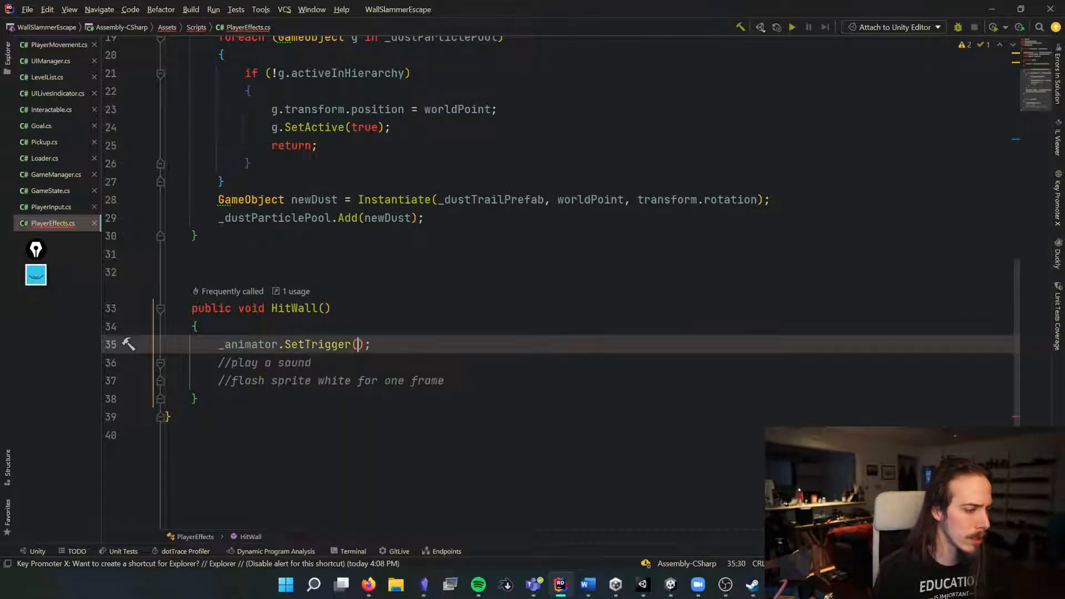
type("\"impact")
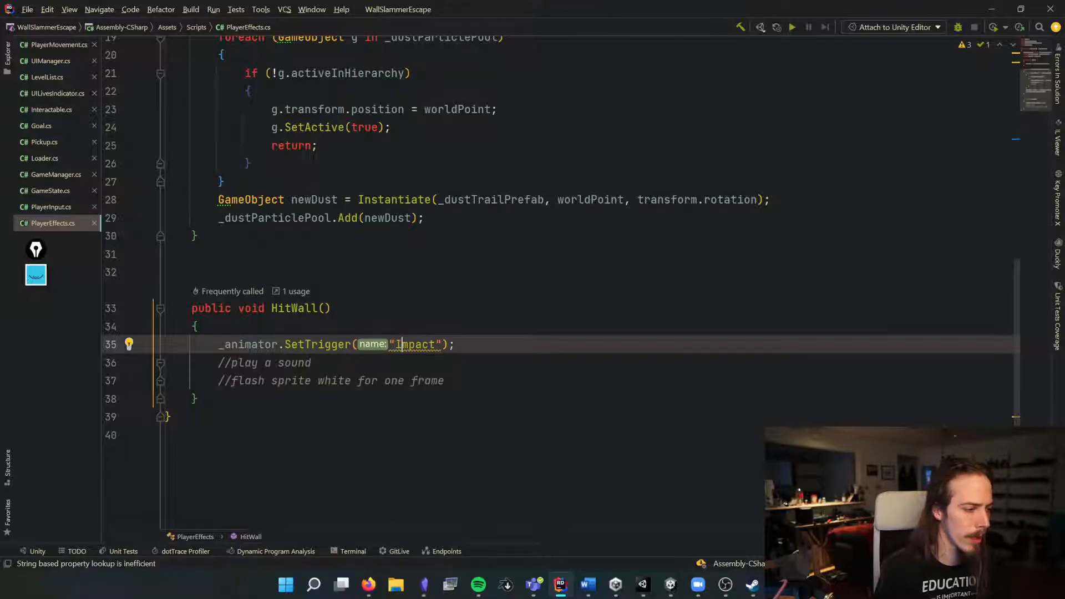
Step: Enter play mode in the Game view and move the frog left and right to test the impact
key("alt+Tab")
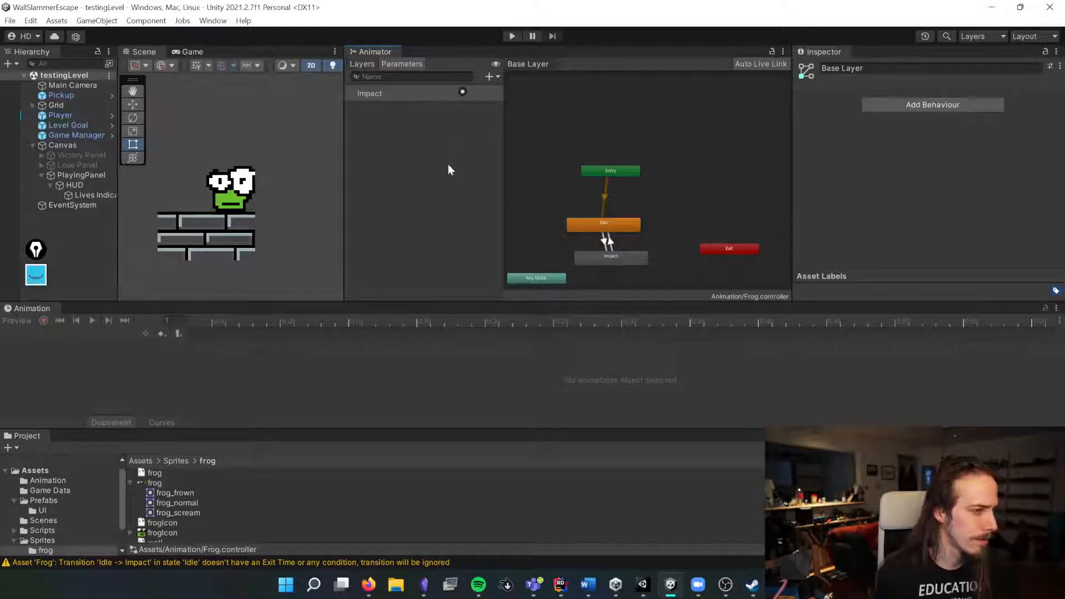
left_click(192, 52)
left_click(511, 36)
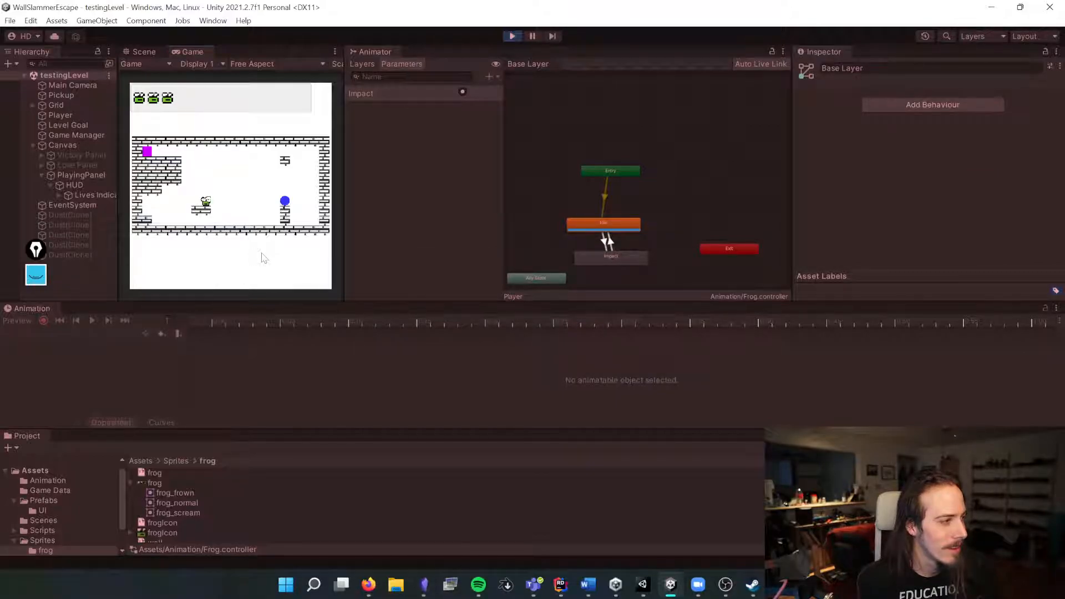
key("a")
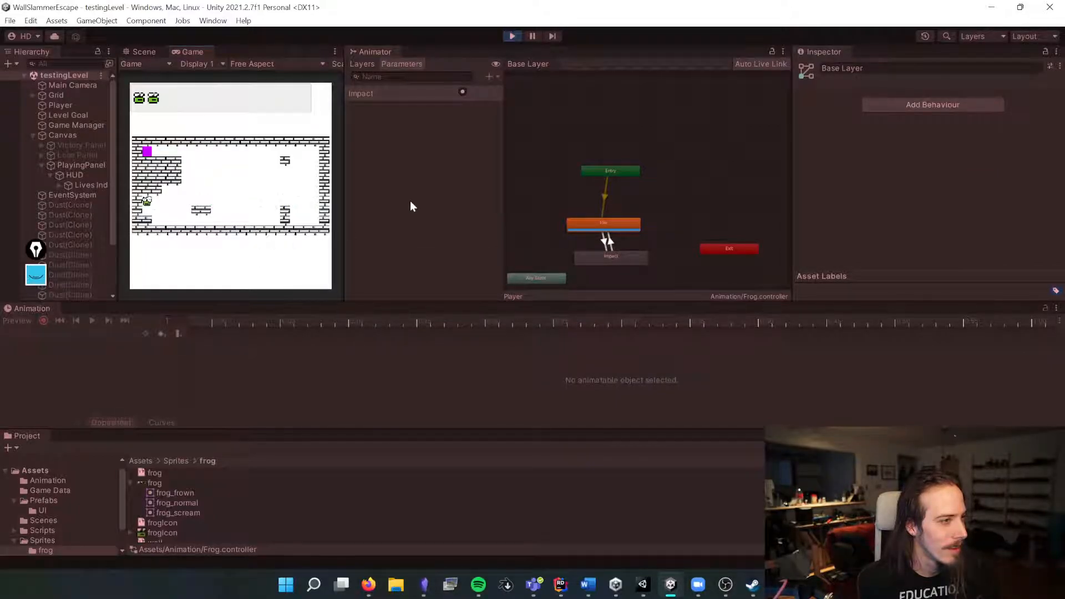
key("d")
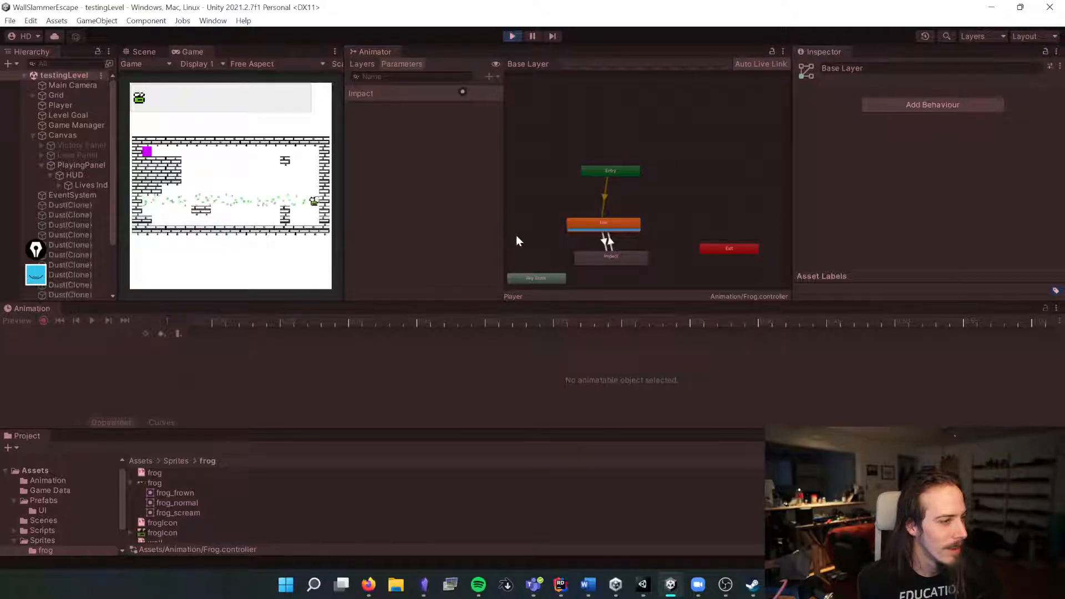
key("a")
Step: Add the Impact trigger as a condition on the Idle-to-Impact transition
left_click(608, 238)
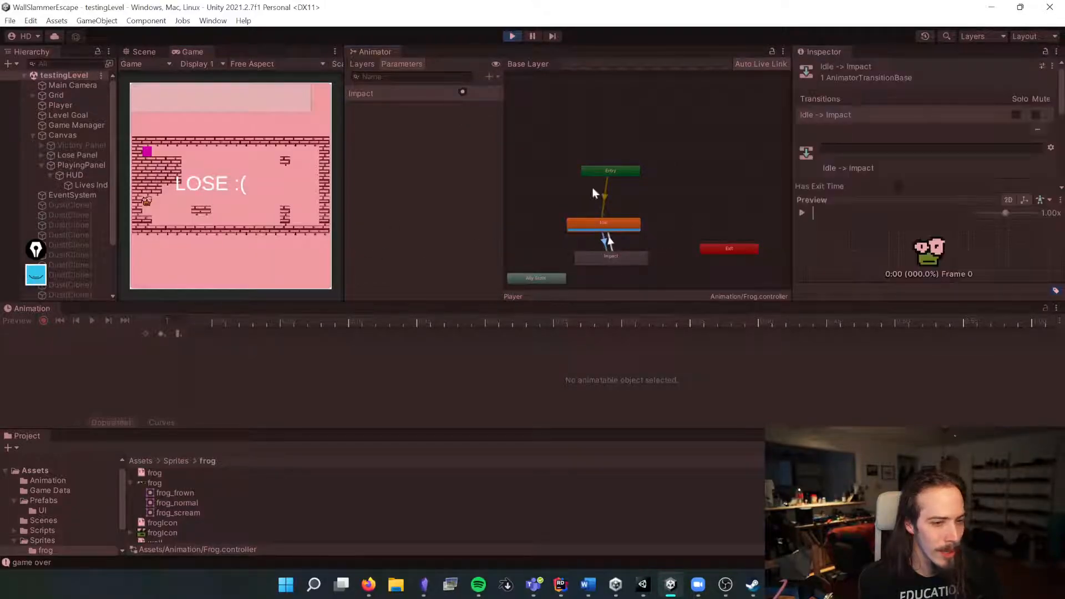
scroll(856, 170, "down", 3)
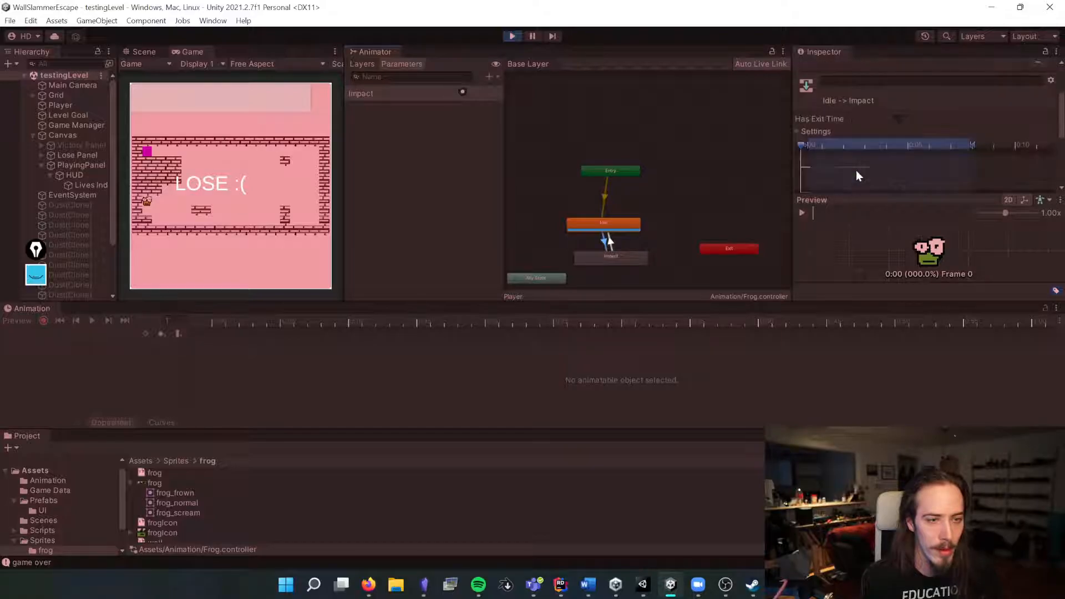
scroll(990, 166, "down", 3)
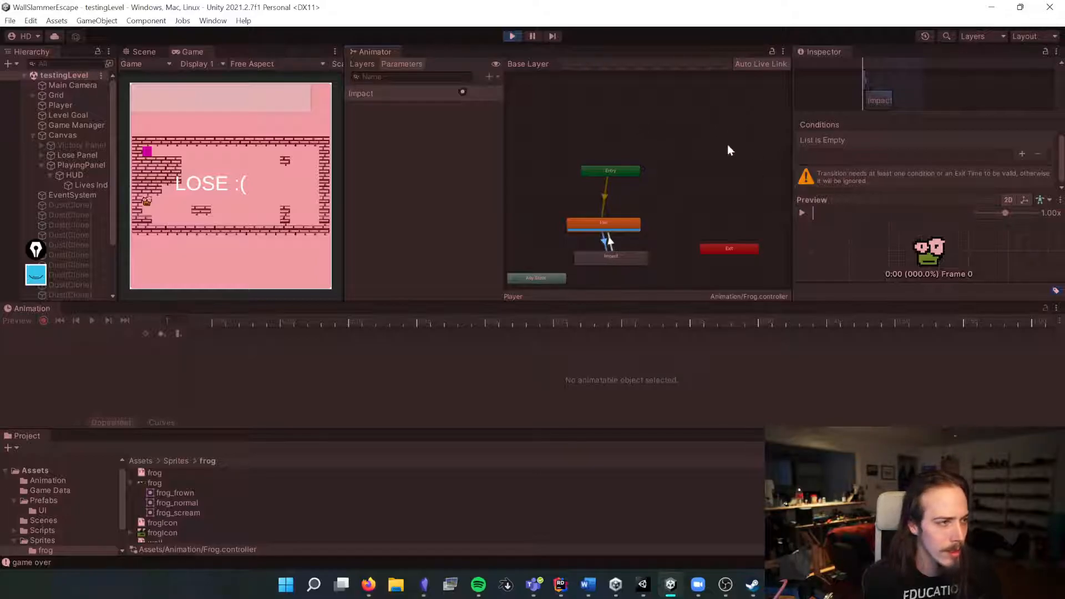
left_click(1024, 153)
Step: Play-test by moving the frog up, right and left, then exit play mode
left_click(247, 191)
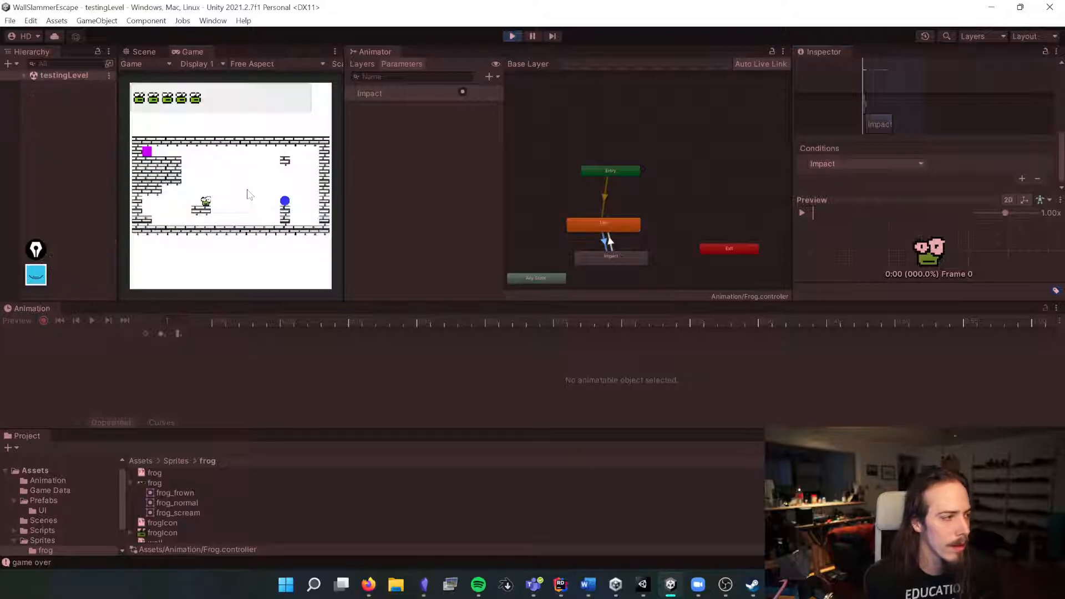
key("Up")
key("Right")
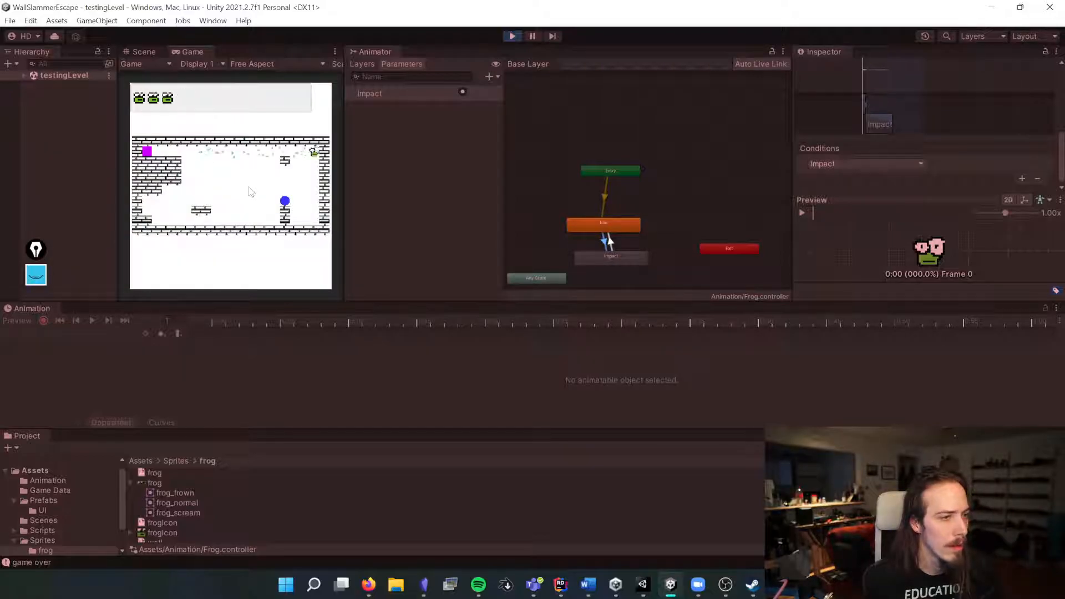
key("Left")
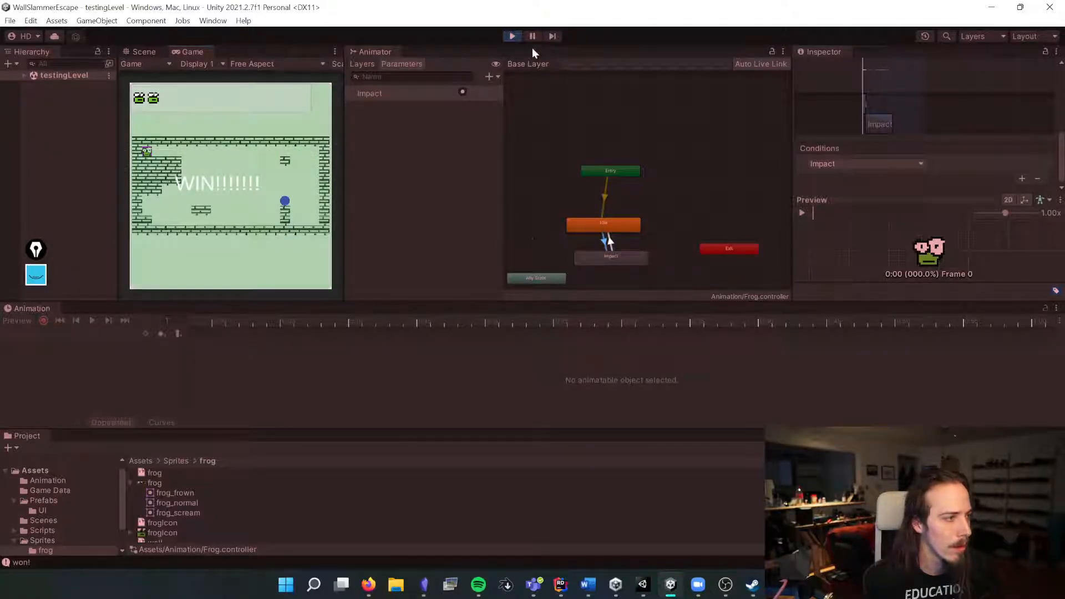
left_click(590, 221)
left_click(701, 149)
key("ctrl+p")
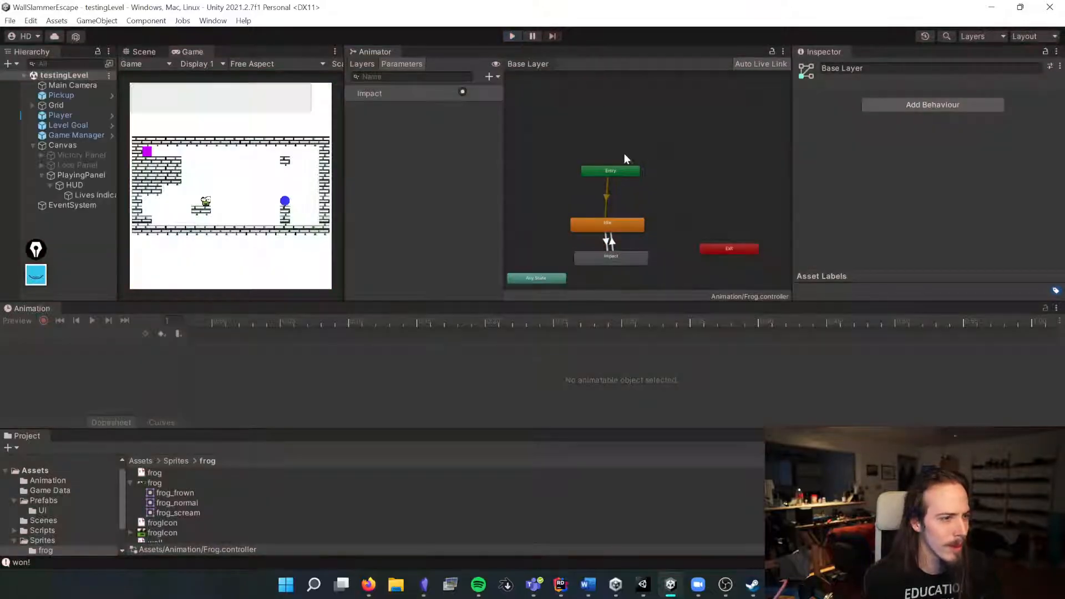
Step: Close the Animation window and shorten the Idle-to-Impact transition's blend to almost zero
left_click(608, 243)
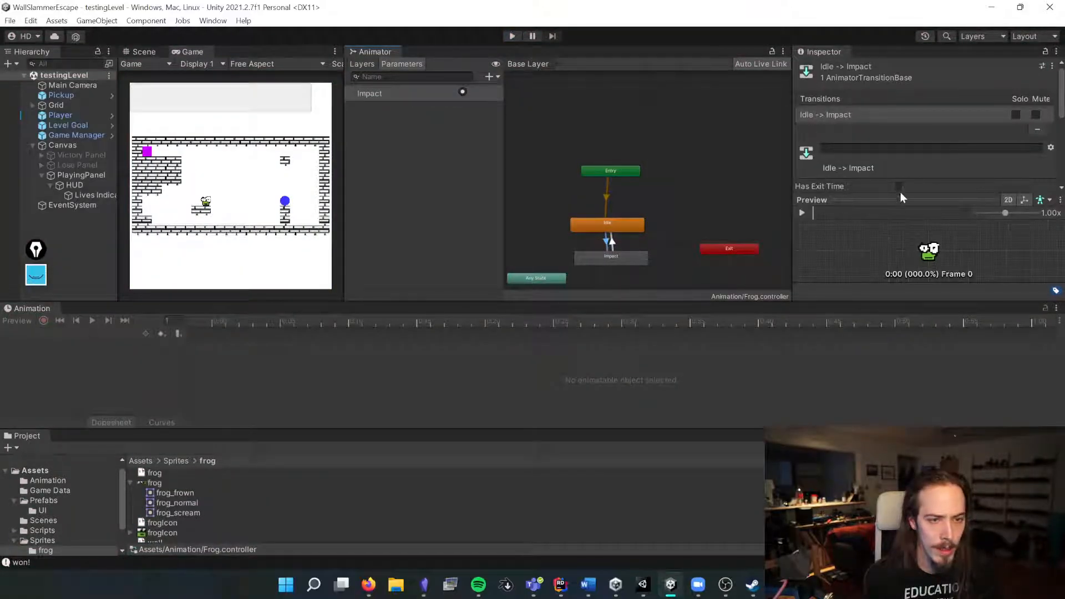
scroll(909, 222, "down", 3)
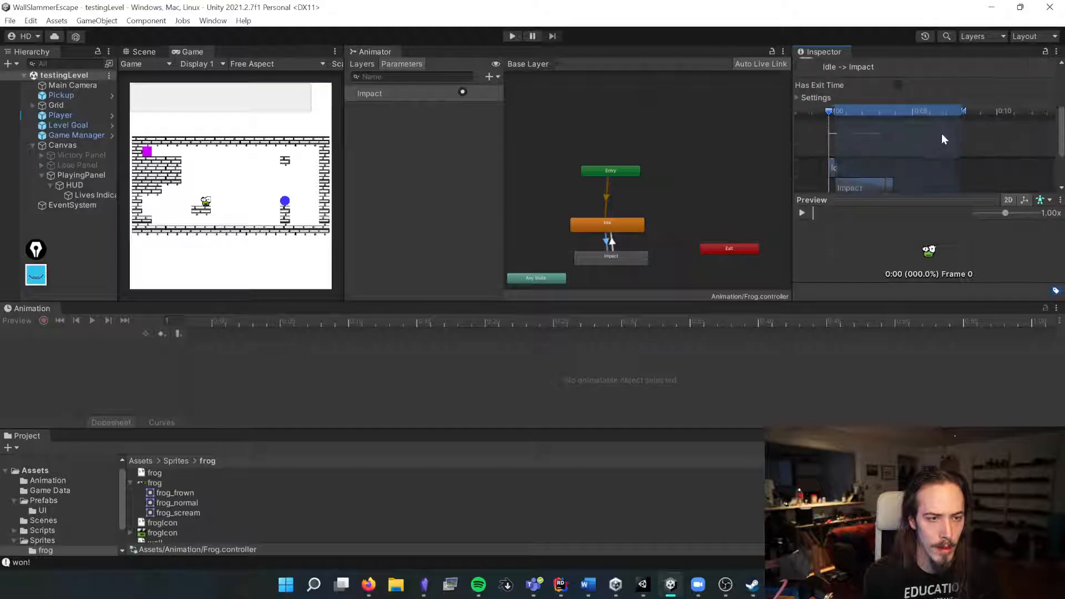
left_click(1056, 308)
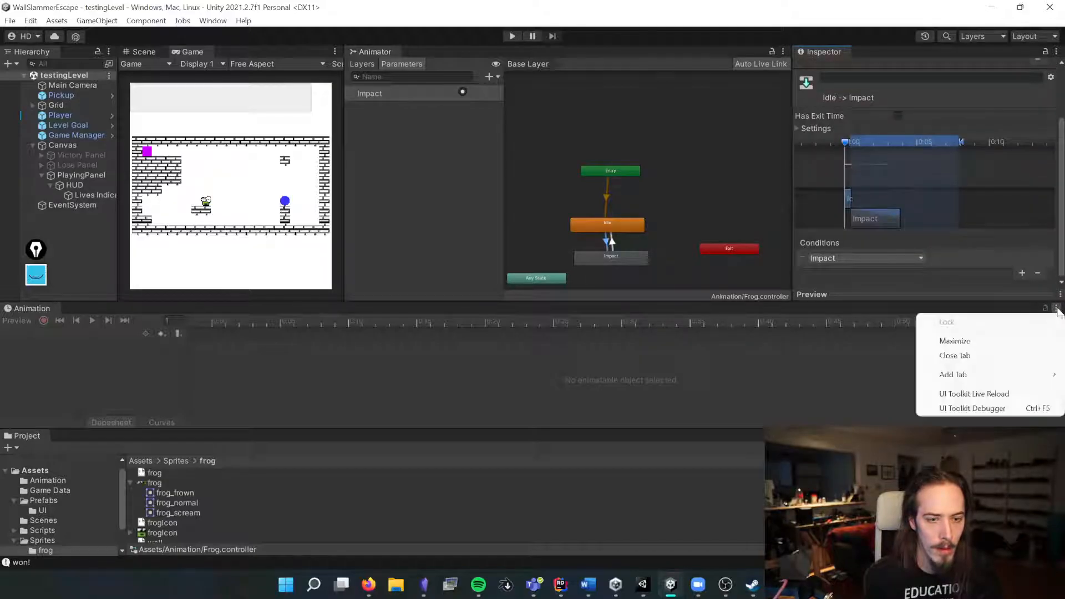
left_click(954, 352)
scroll(1007, 193, "down", 2)
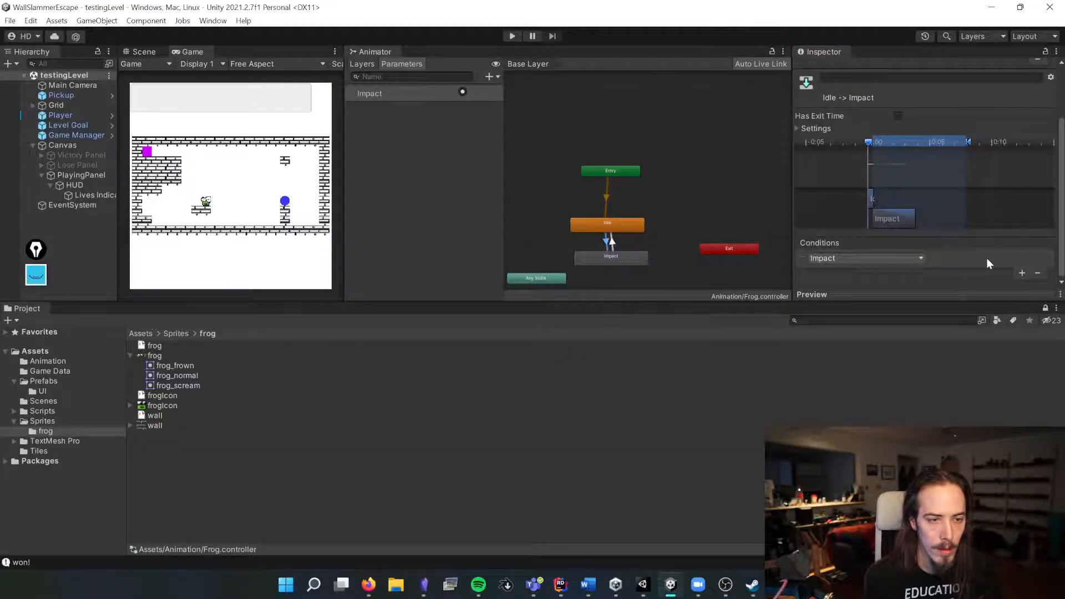
scroll(885, 193, "up", 2)
left_click_drag(984, 140, 868, 145)
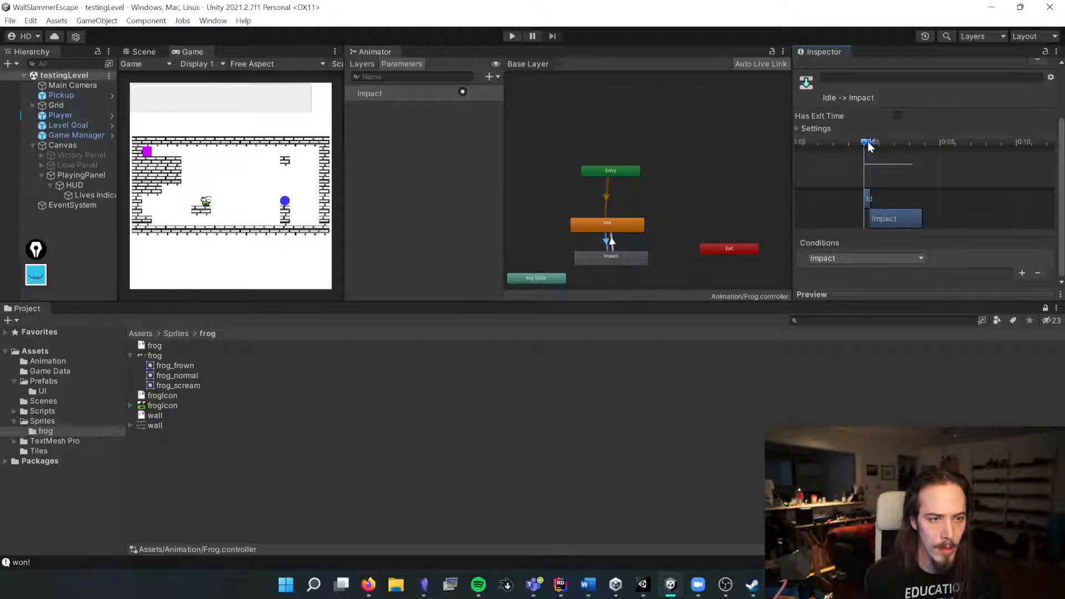
Step: Select the Impact-to-Idle transition and shorten its blend duration
left_click(612, 242)
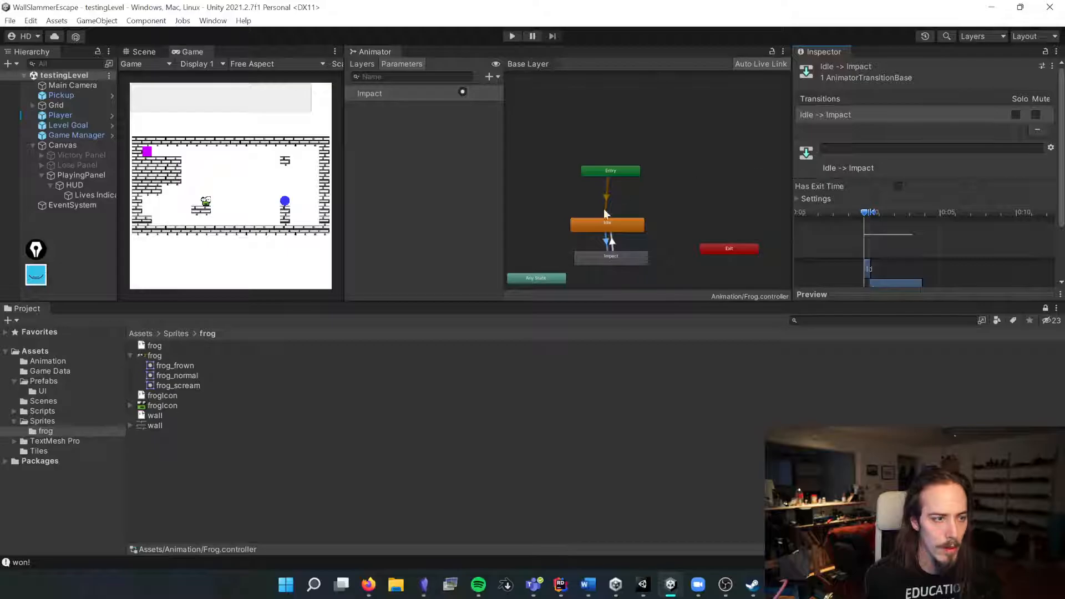
left_click_drag(1035, 213, 841, 244)
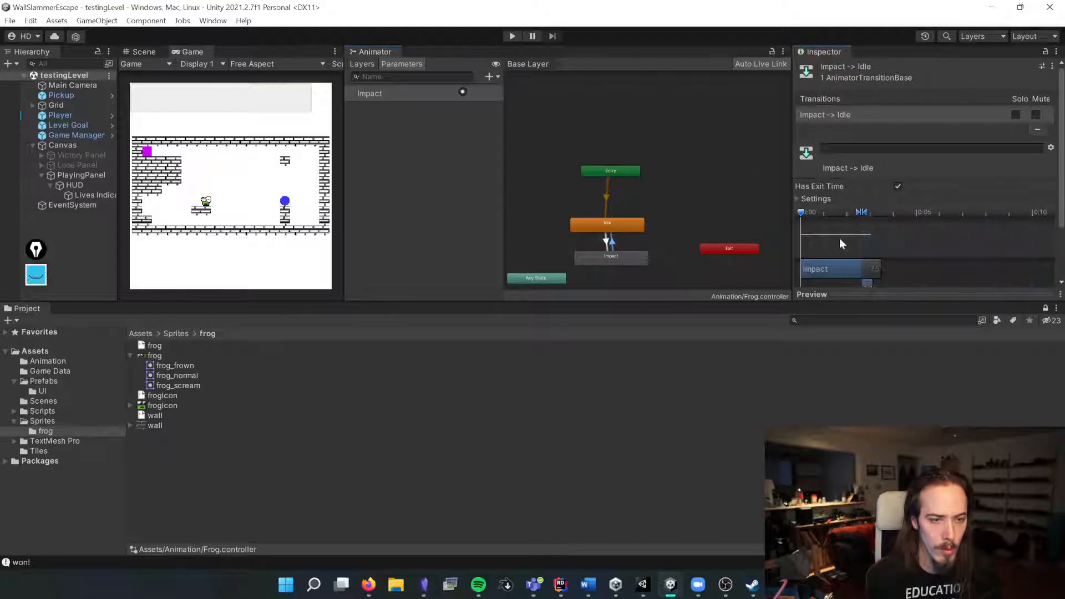
Step: Play the level, watch the Idle state, and move the frog into walls before restarting
left_click(510, 36)
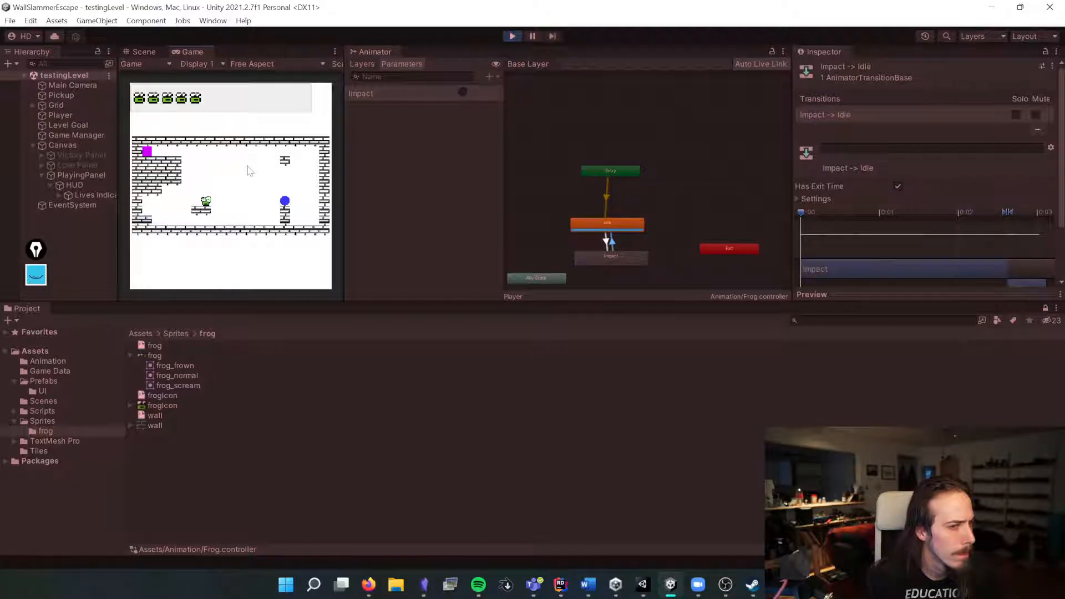
left_click(590, 225)
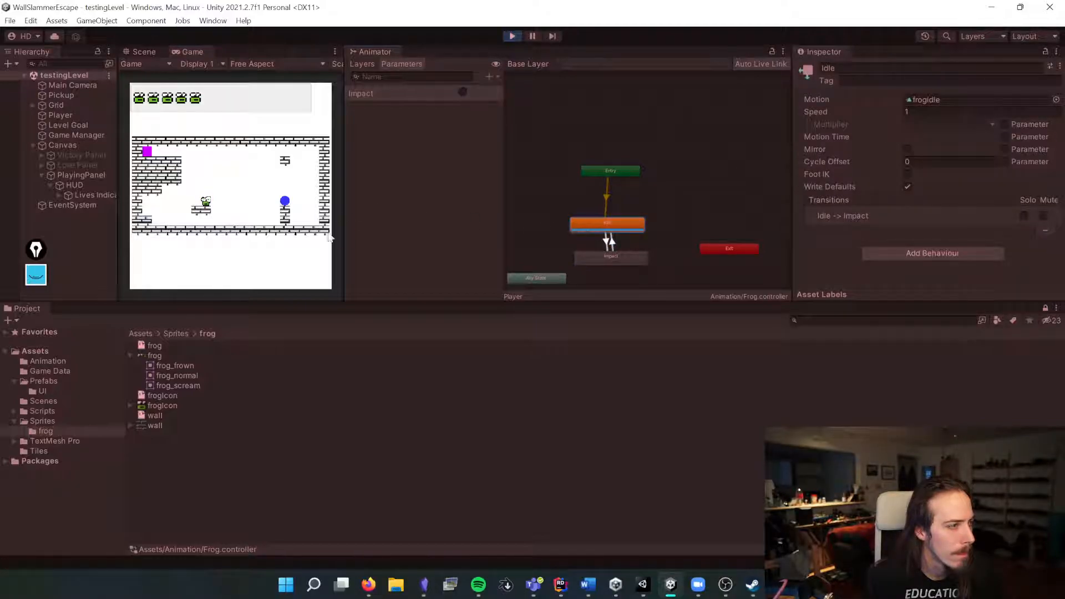
left_click(309, 242)
key("w")
key("s")
key("w")
key("s")
key("d")
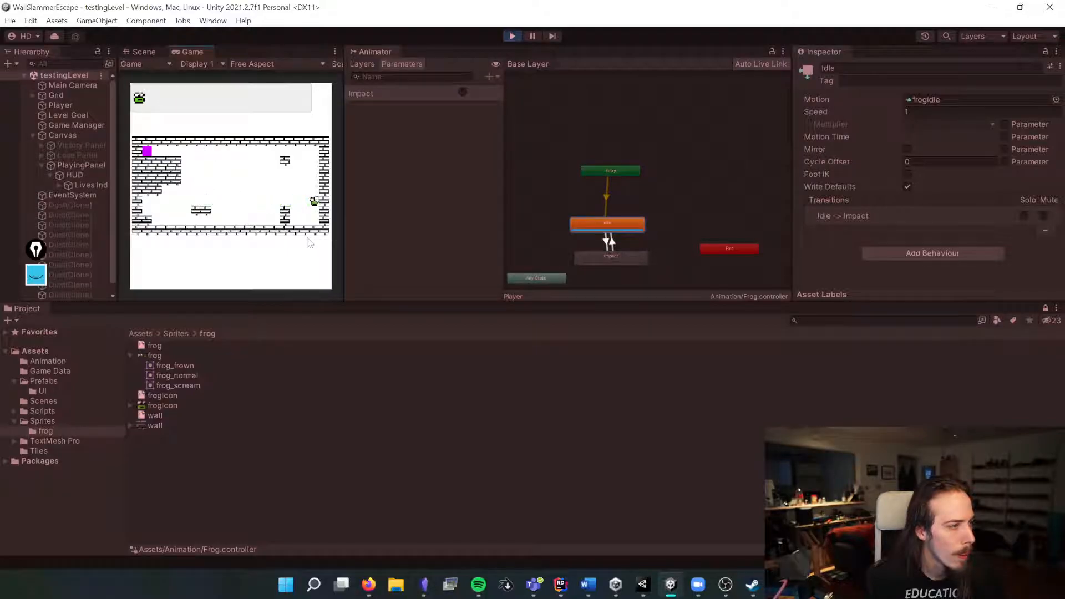
key("a")
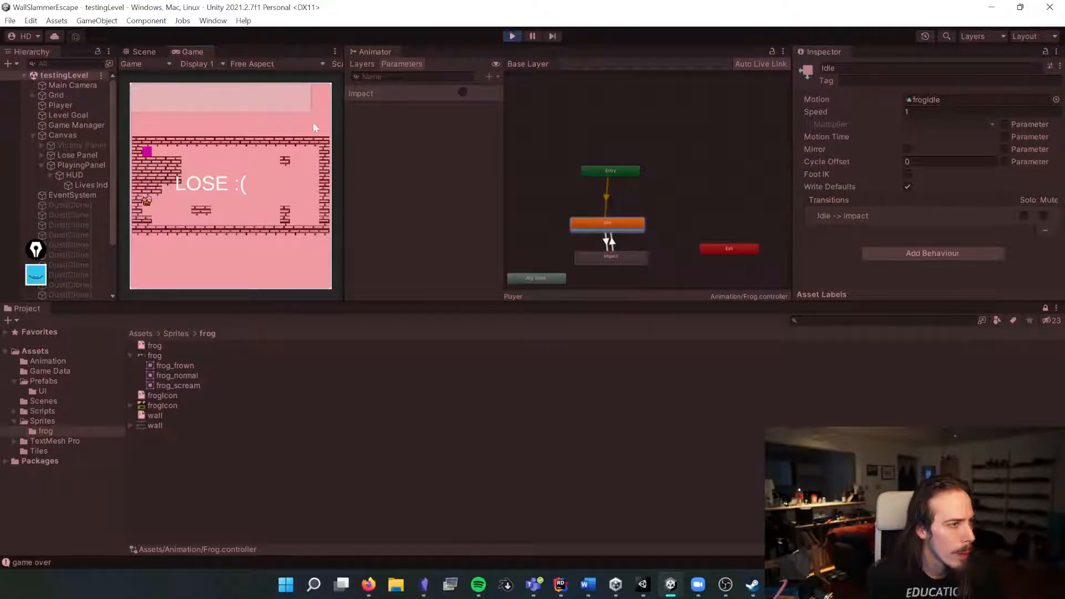
key("r")
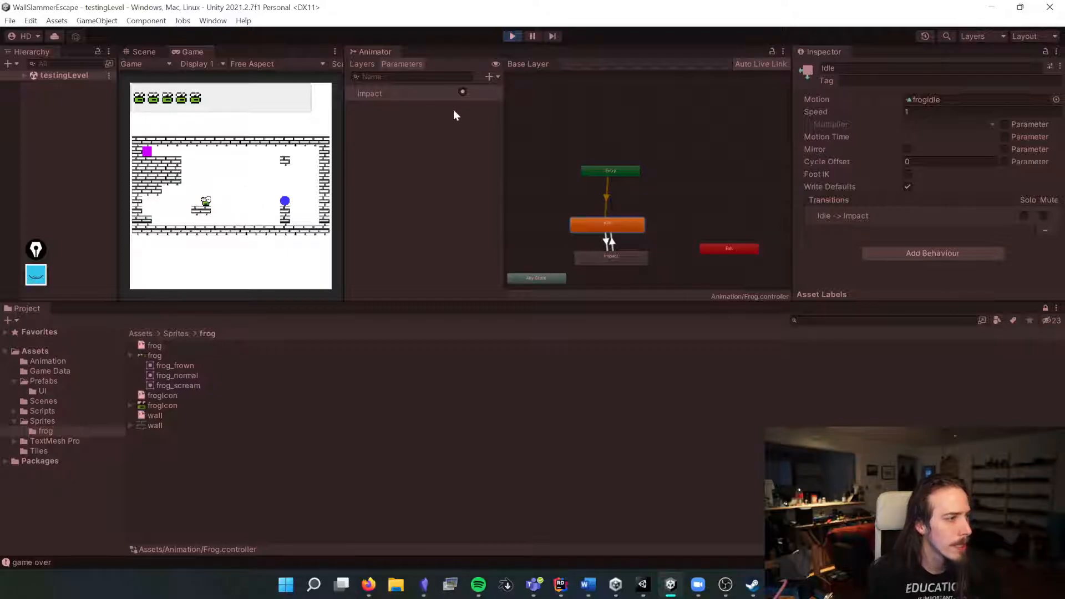
Step: Play-test again by moving the frog repeatedly into walls
left_click(281, 261)
key("w")
key("s")
key("w")
key("s")
key("d")
key("w")
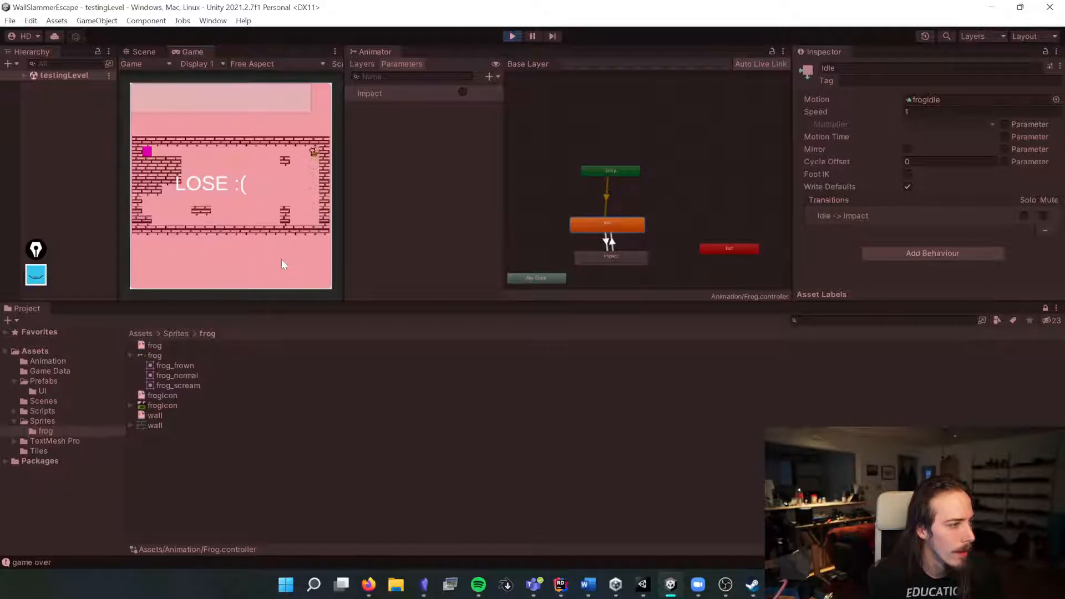
Step: Restart play mode, move the frog left to reach the goal, and stop playing
left_click(512, 37)
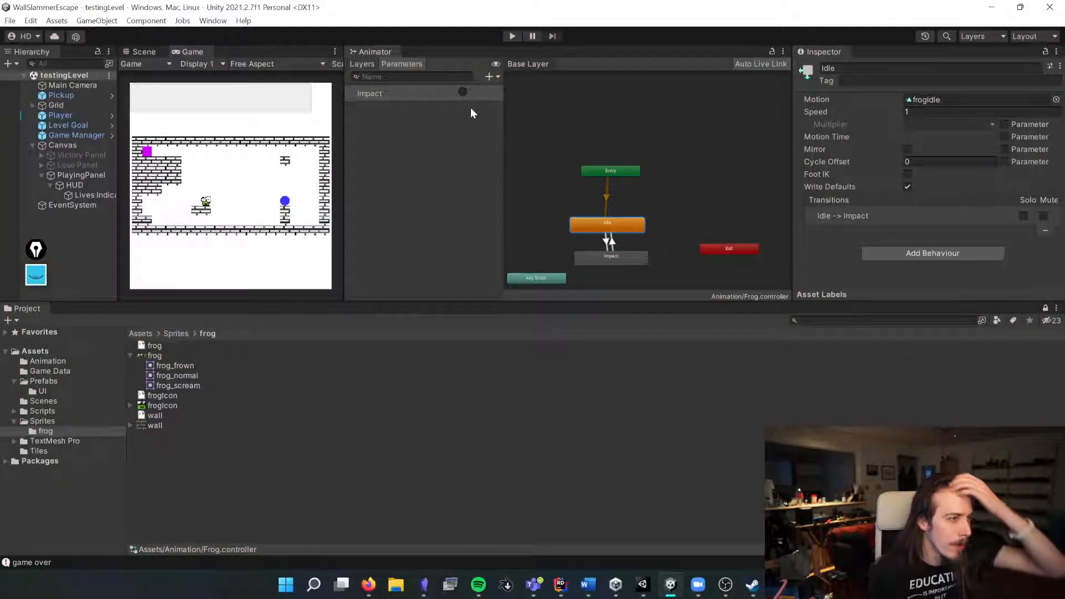
left_click(471, 96)
left_click(277, 116)
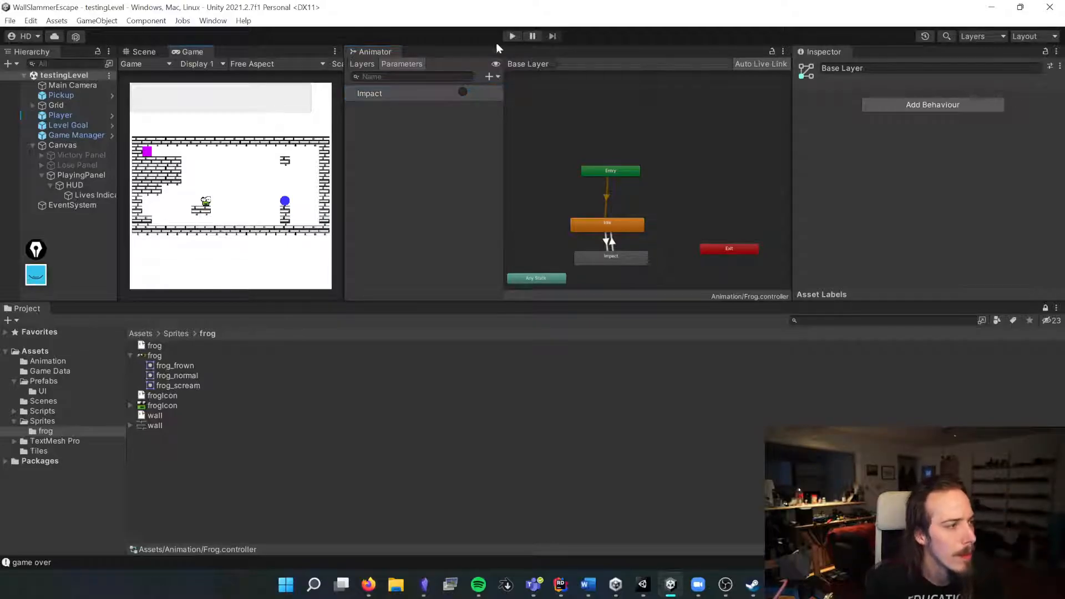
left_click(511, 36)
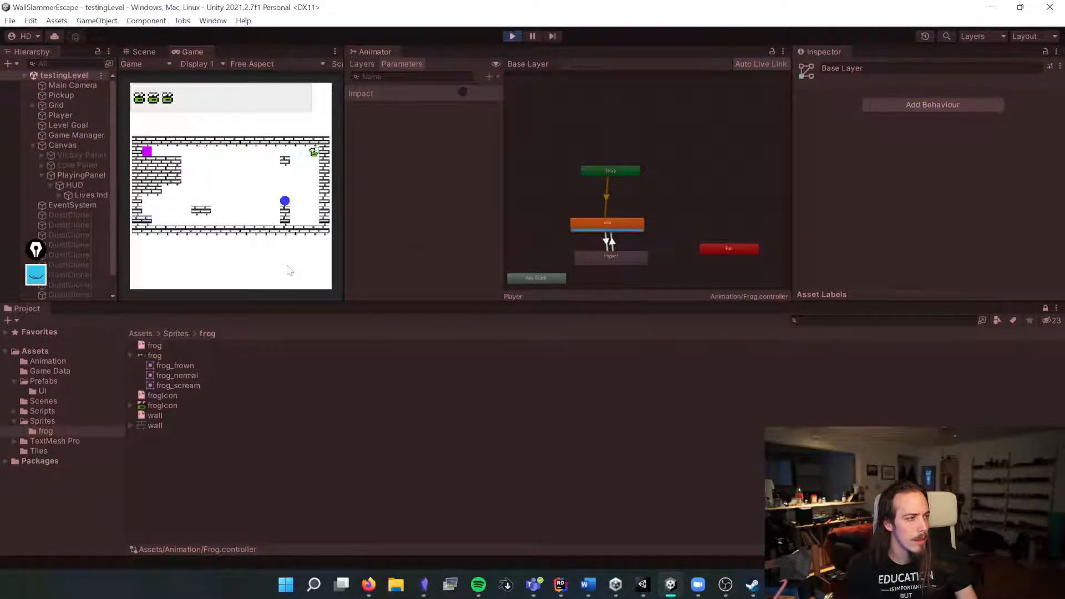
key("Left")
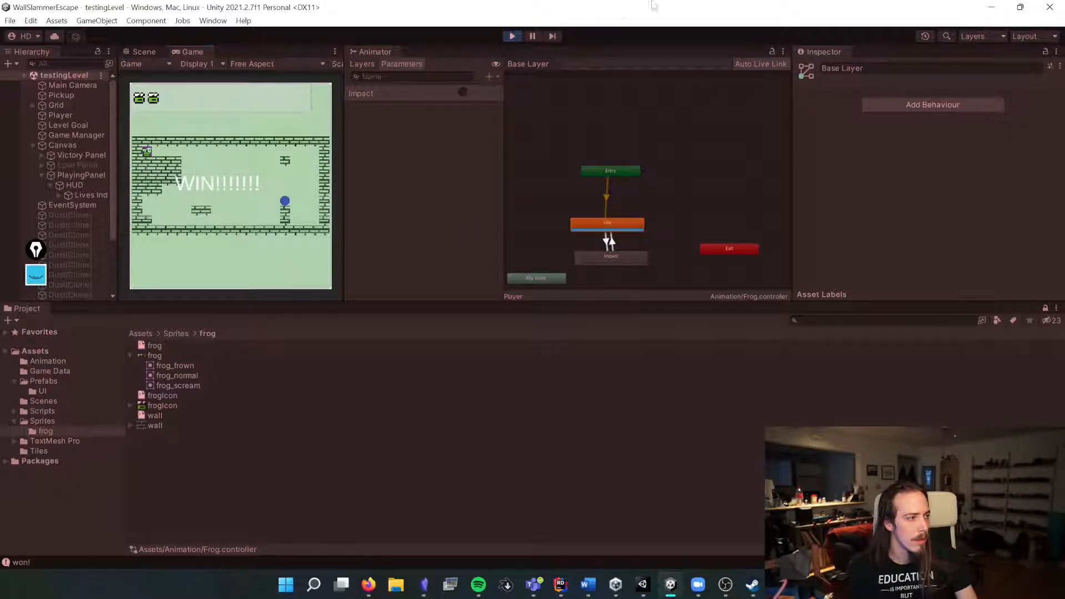
left_click(511, 35)
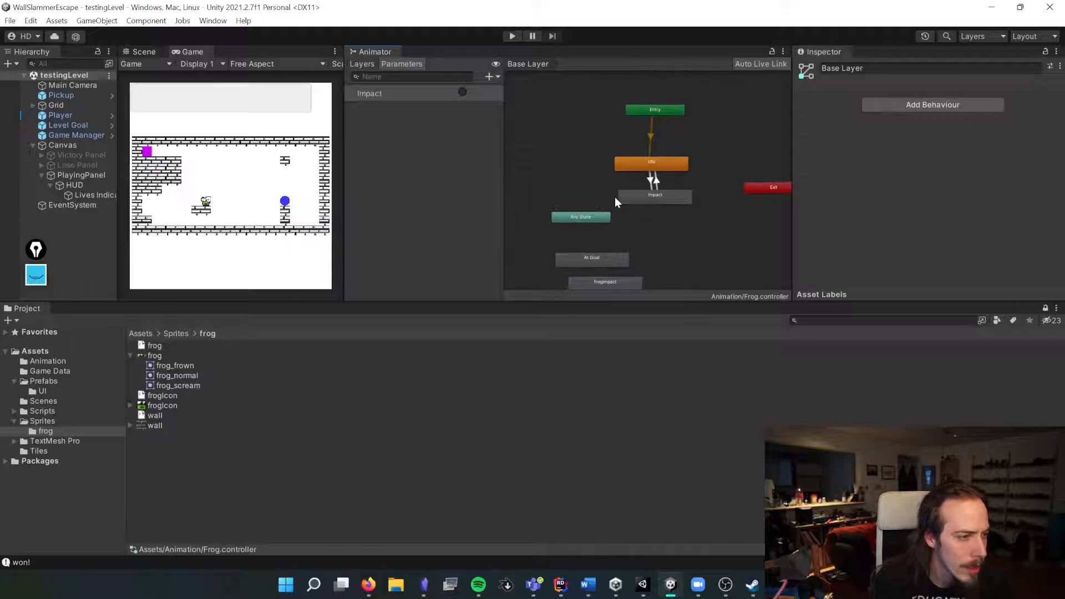
Step: Duplicate the frogIdle animation clip in the Animation folder and rename the copy frogAtGoal
left_click(607, 258)
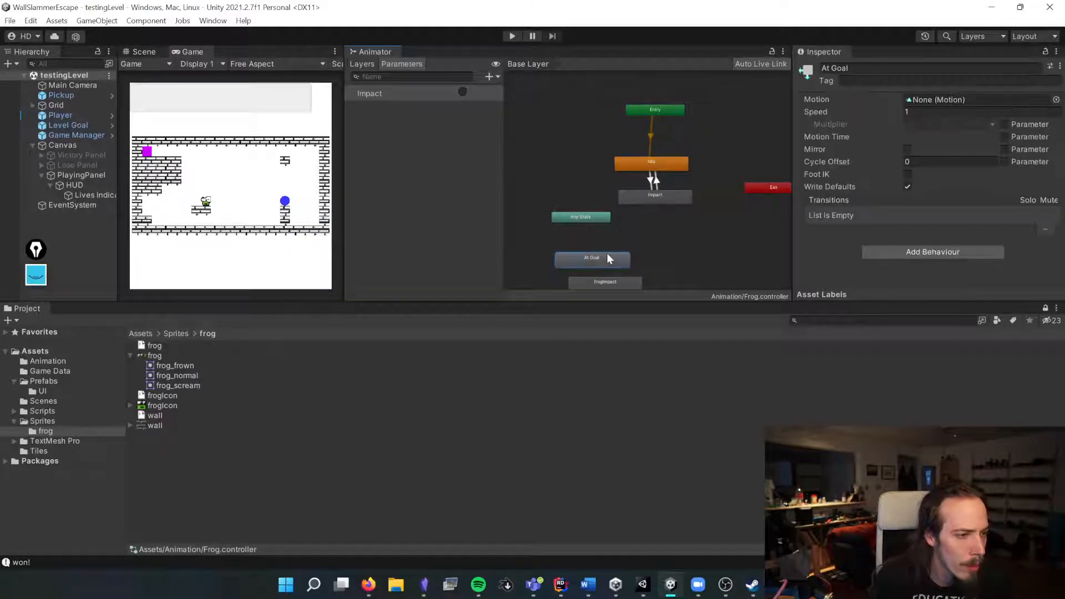
left_click(158, 333)
double_click(165, 345)
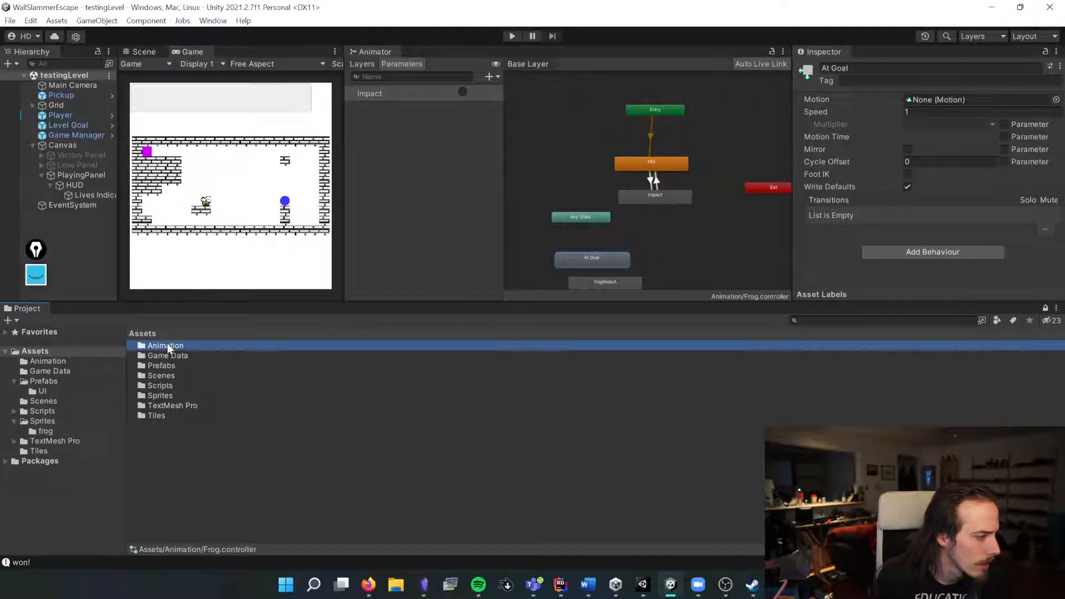
left_click(165, 355)
key("ctrl+d")
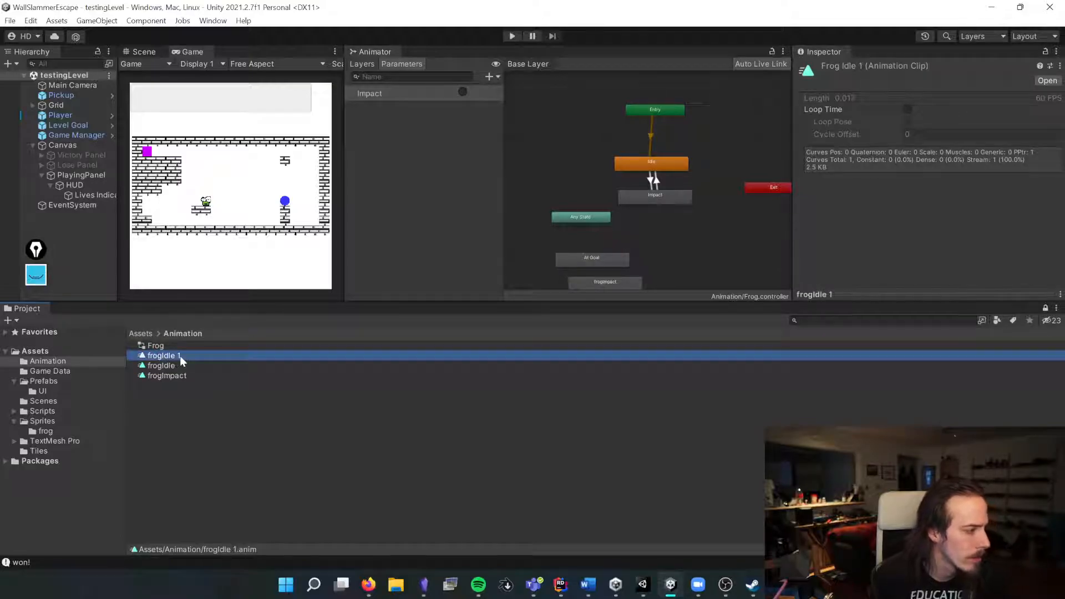
left_click(179, 355)
key("BackSpace")
key("BackSpace")
key("BackSpace")
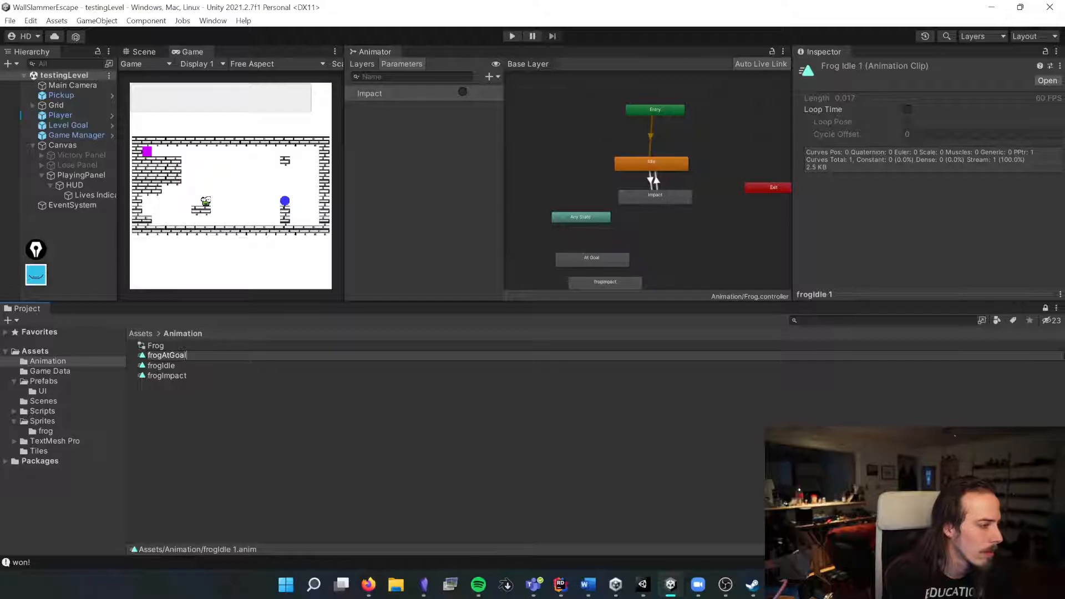
key("Return")
Step: Assign the frogAtGoal clip as the At Goal state's motion
left_click(622, 256)
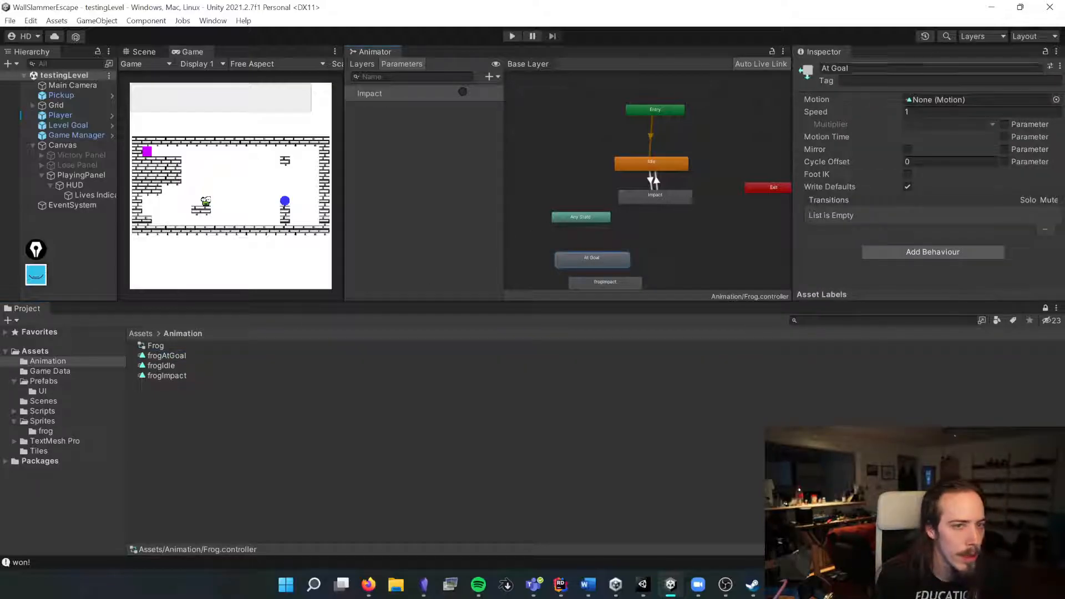
left_click(1056, 100)
double_click(826, 131)
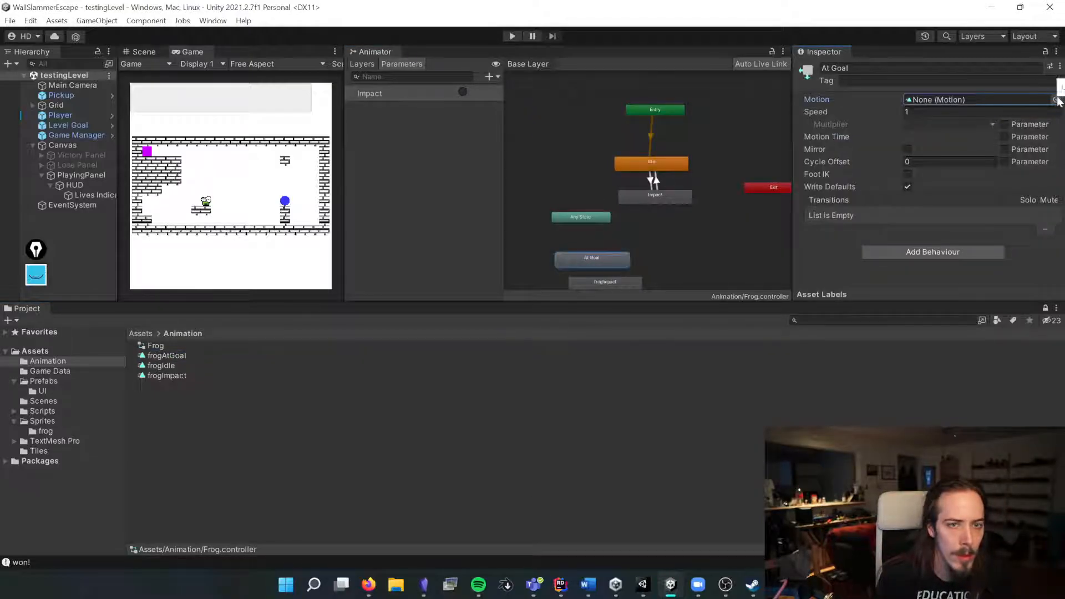
left_click(1056, 99)
double_click(587, 138)
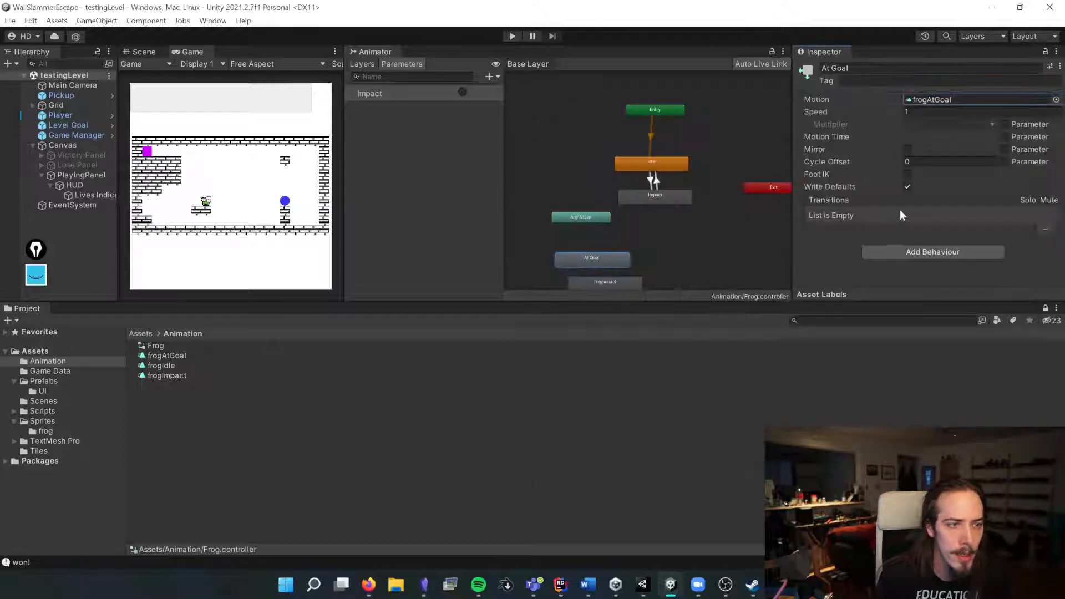
Step: Make a transition from Any State to the At Goal state and reposition Any State
right_click(594, 220)
left_click(615, 224)
left_click(580, 255)
mouse_move(589, 219)
left_mouse_down()
mouse_move(559, 210)
mouse_move(568, 214)
left_mouse_up()
left_click(649, 167)
left_click(677, 197)
left_click(535, 199)
left_click(591, 258)
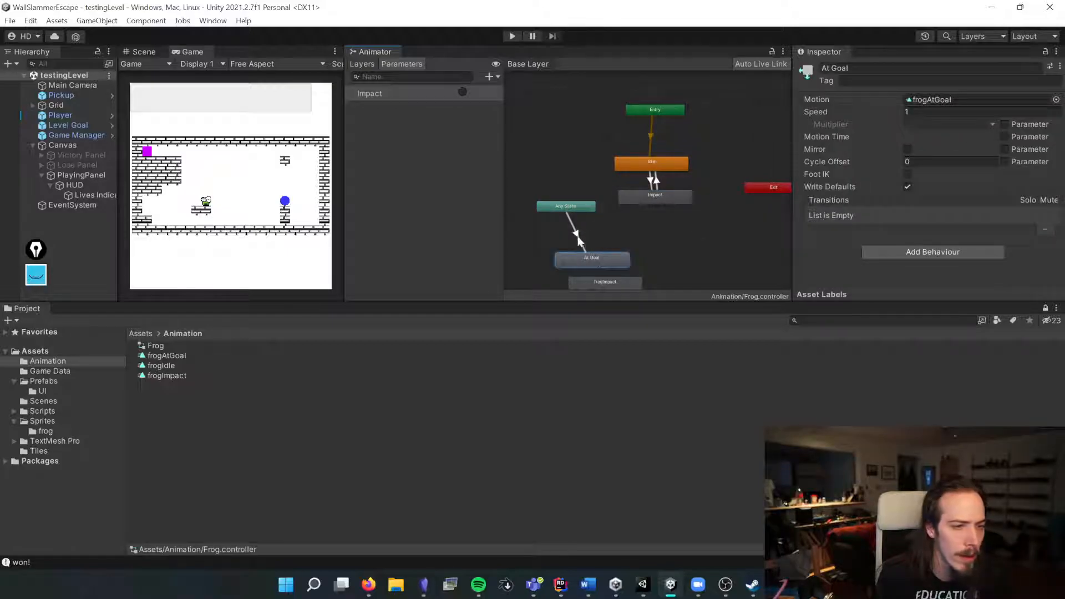
Step: Add a Bool parameter named atGoal to the animator
left_click(489, 77)
left_click(511, 120)
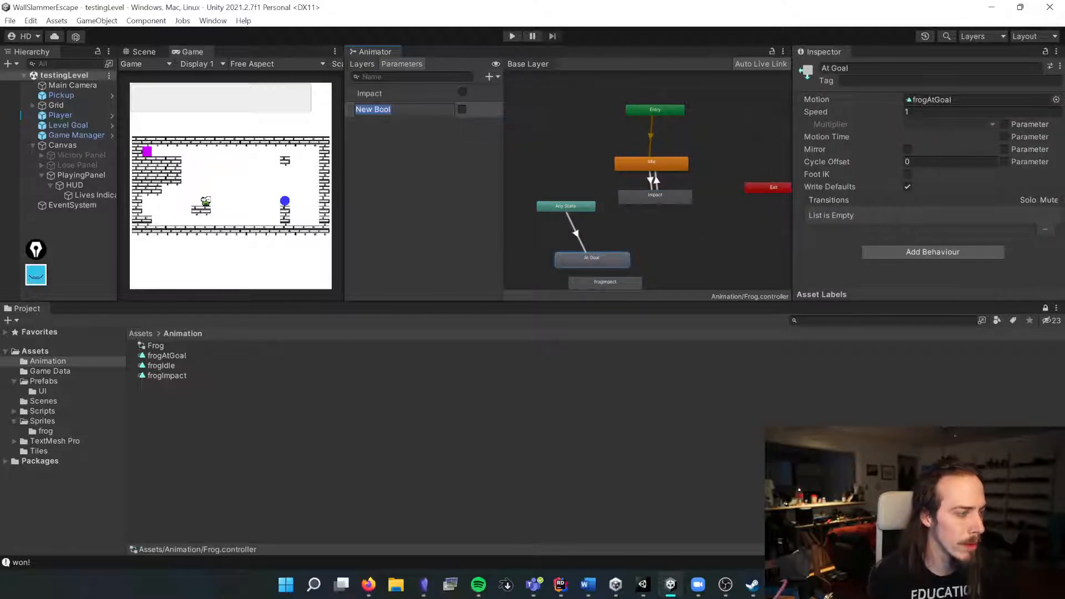
type("atGoal")
key("Return")
Step: Duplicate the At Goal state and rename the copy Dead
left_click_drag(593, 260, 650, 241)
key("ctrl+d")
left_click(849, 68)
type("Dead")
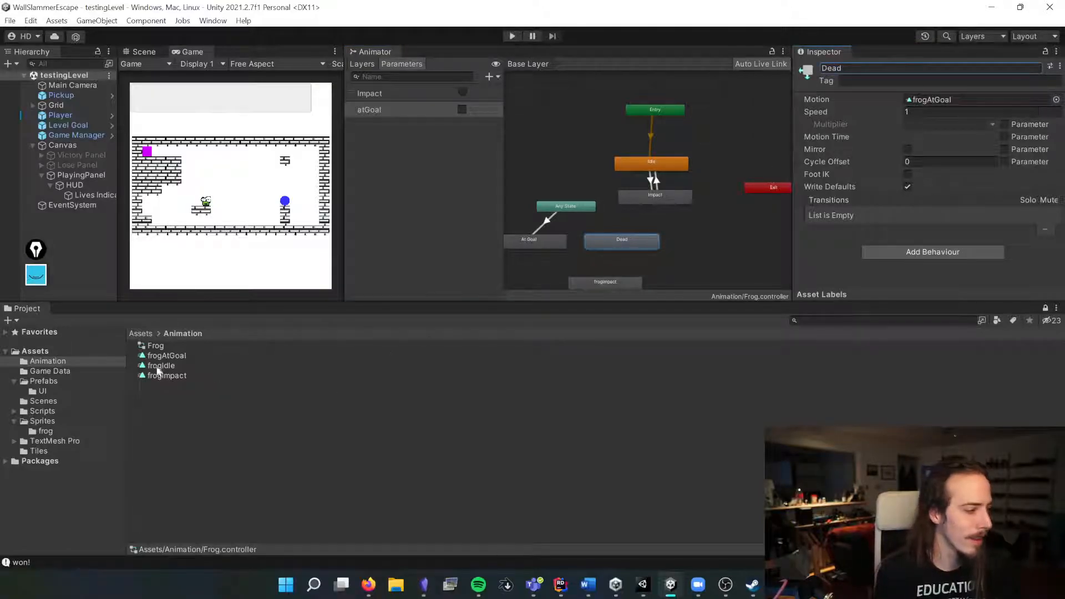
Step: Duplicate the frogAtGoal clip and rename the copy frogSad
key("ctrl+d")
right_click(189, 358)
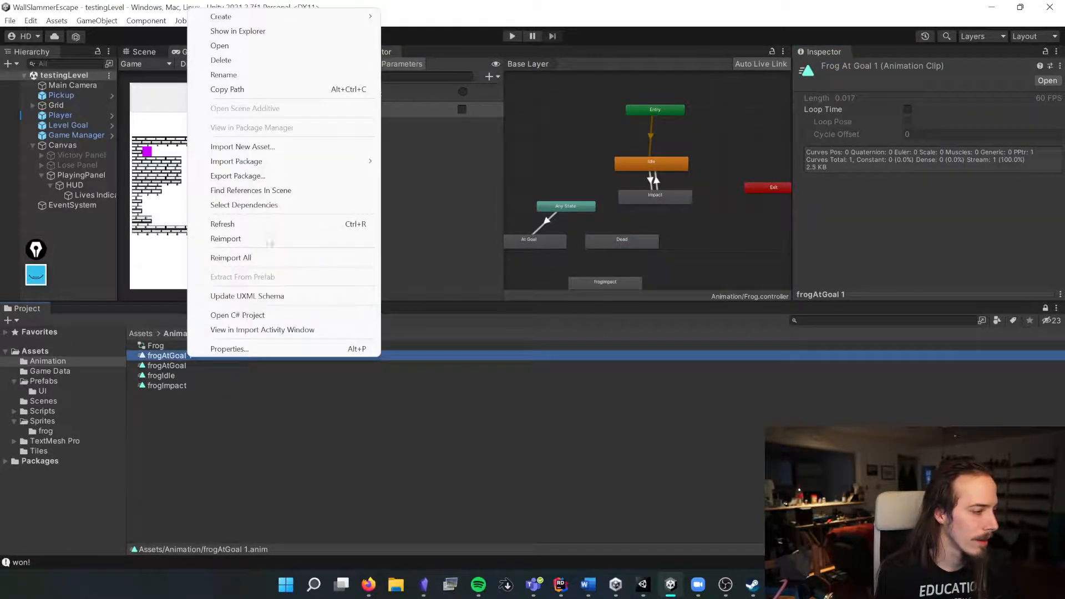
left_click(255, 75)
type("frogSad")
key("Return")
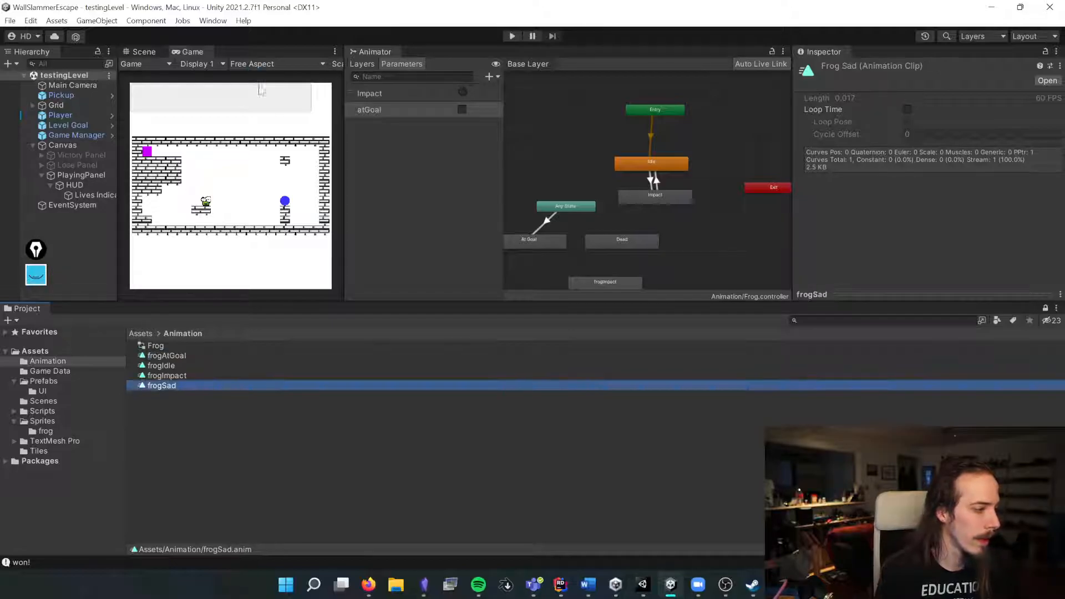
Step: Assign frogImpact as the Dead state's motion
left_click(619, 243)
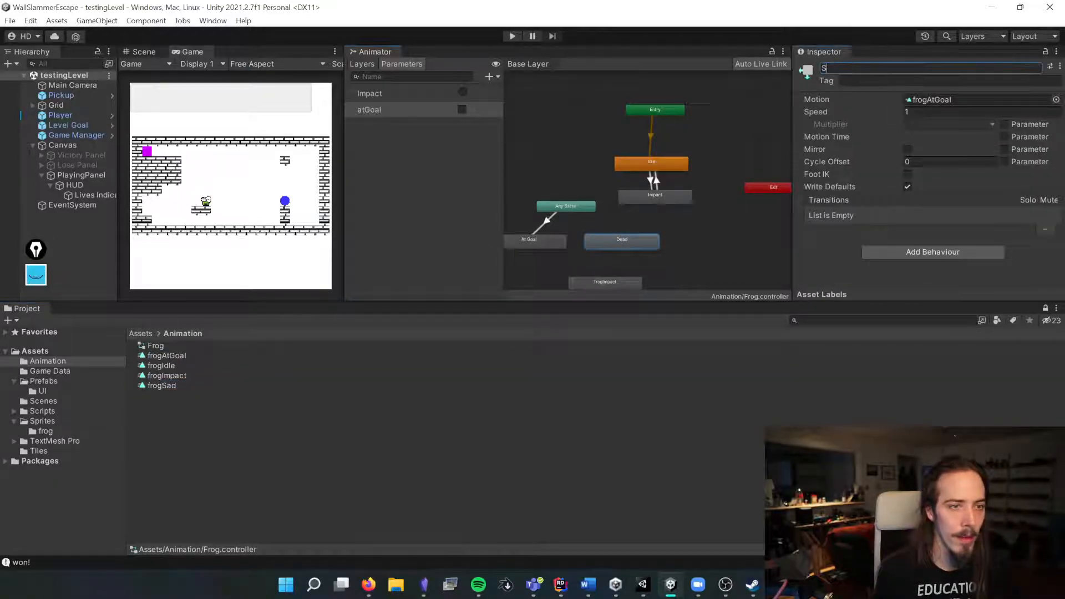
left_click(1056, 99)
left_click(587, 169)
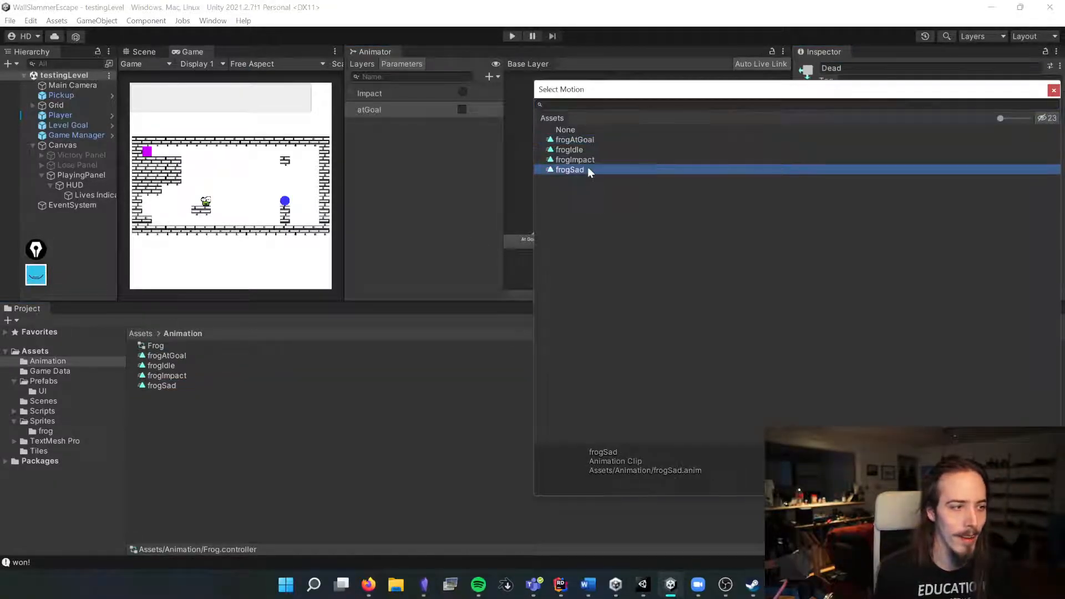
left_click(574, 160)
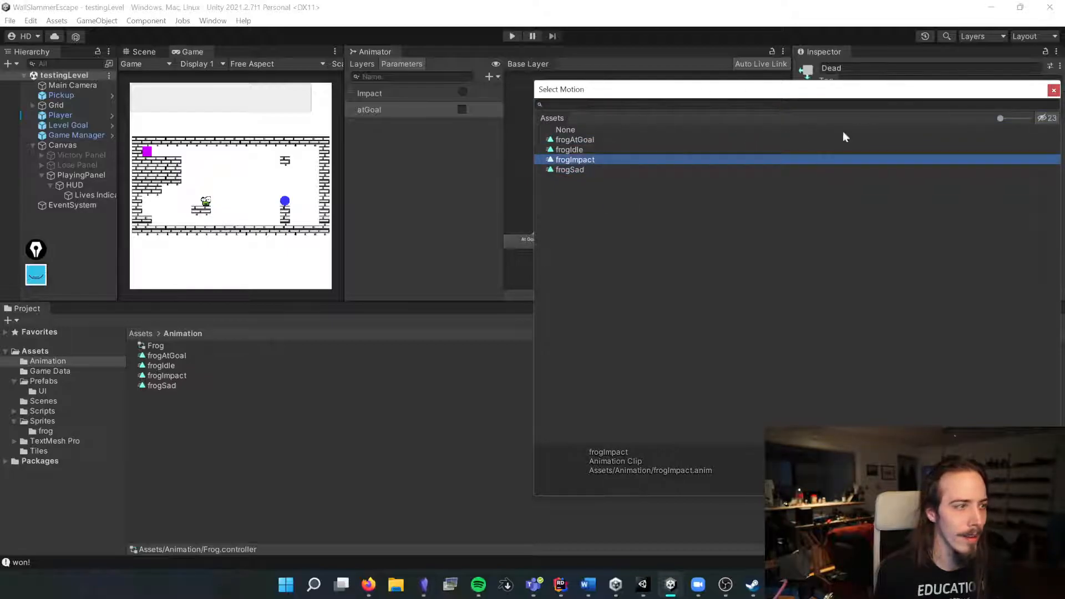
left_click(1053, 90)
Step: Add a Bool parameter named gameOver to the animator
left_click(493, 76)
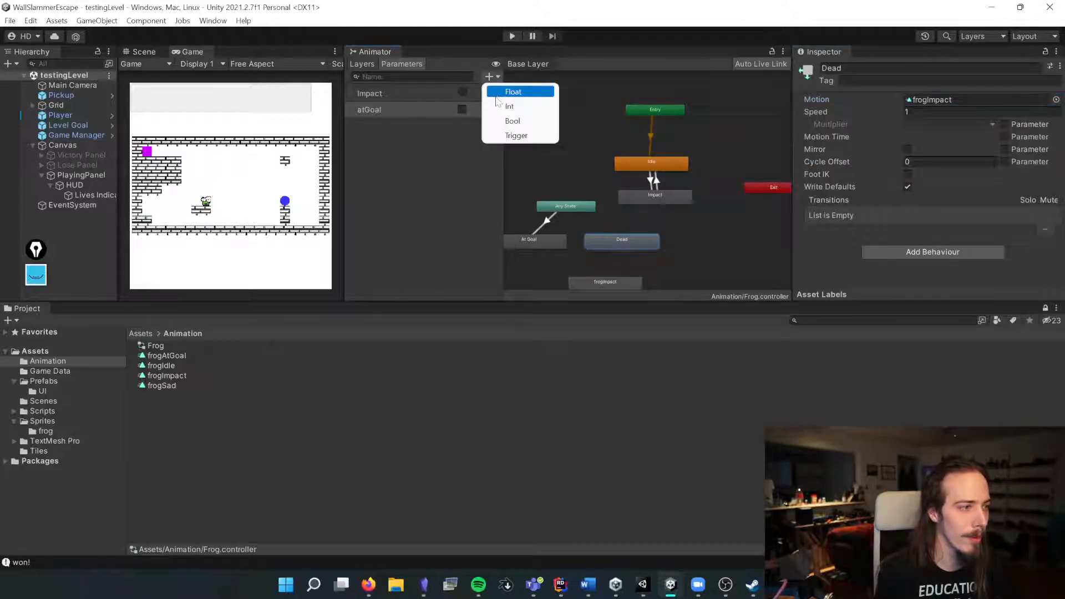
left_click(492, 120)
key("BackSpace")
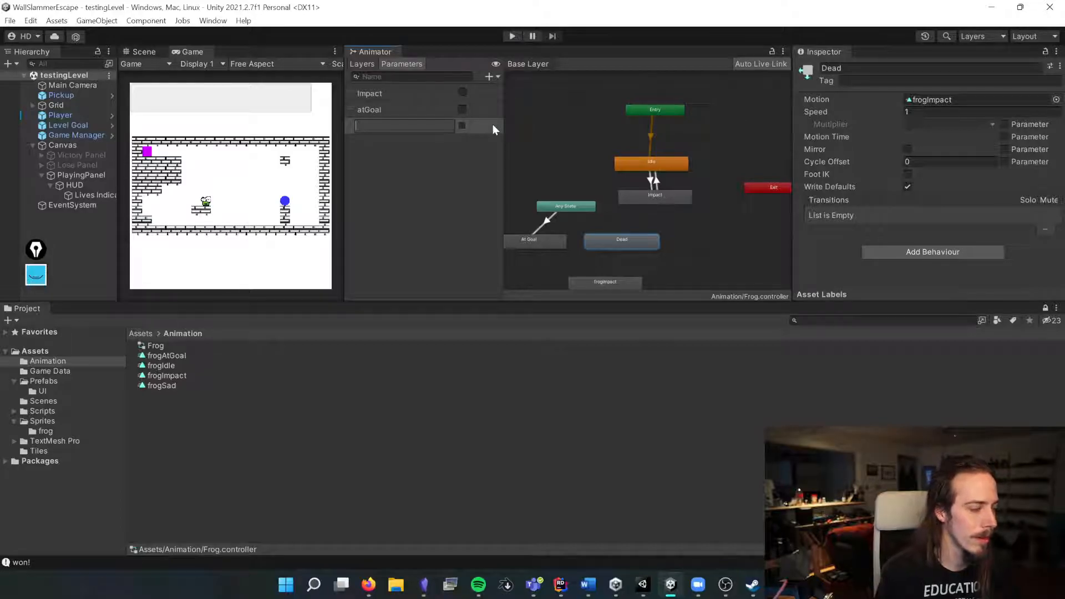
type("gameOver")
key("Return")
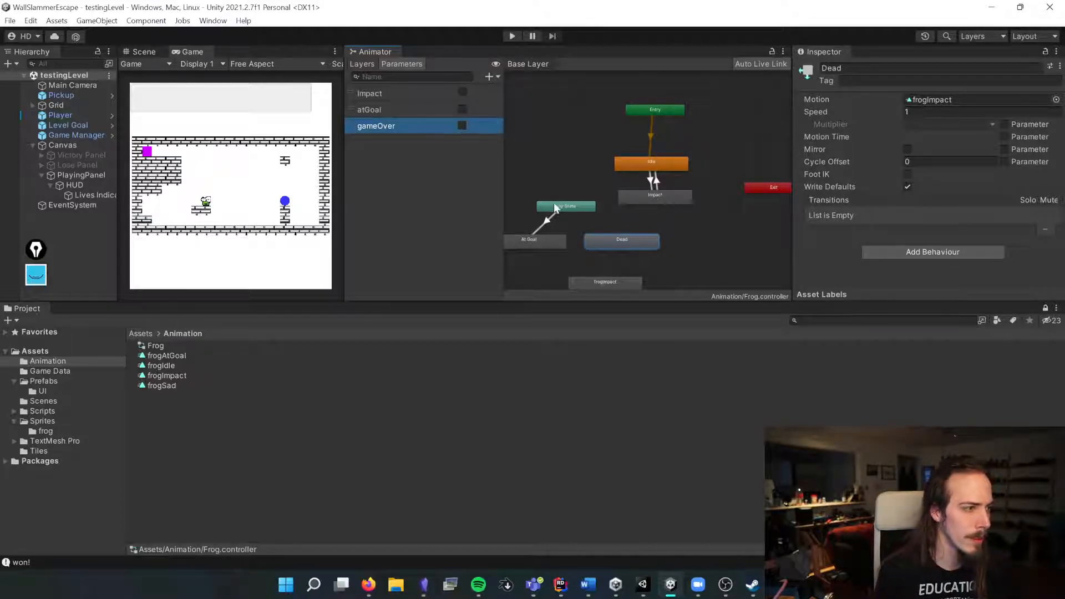
Step: Assign the frogSad clip as the Dead state's motion
left_click(621, 240)
double_click(614, 241)
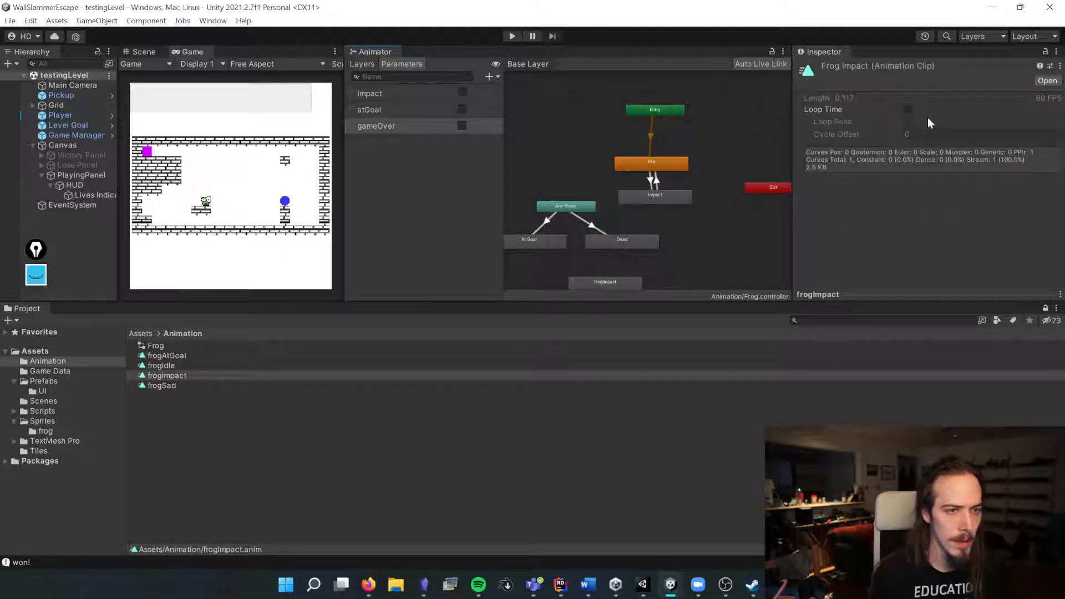
left_click(638, 239)
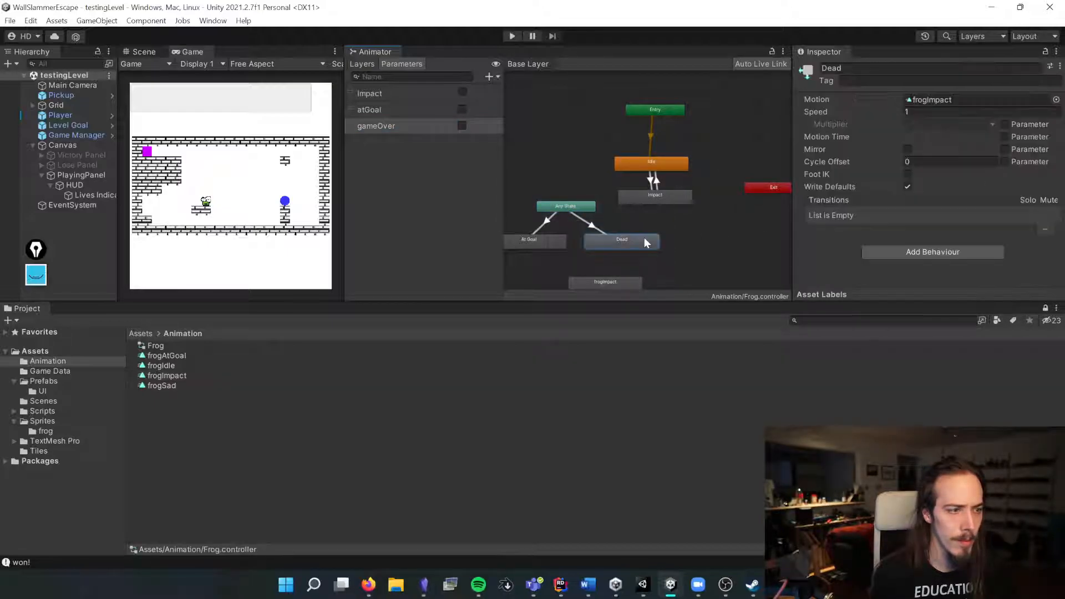
left_click(1056, 101)
double_click(581, 168)
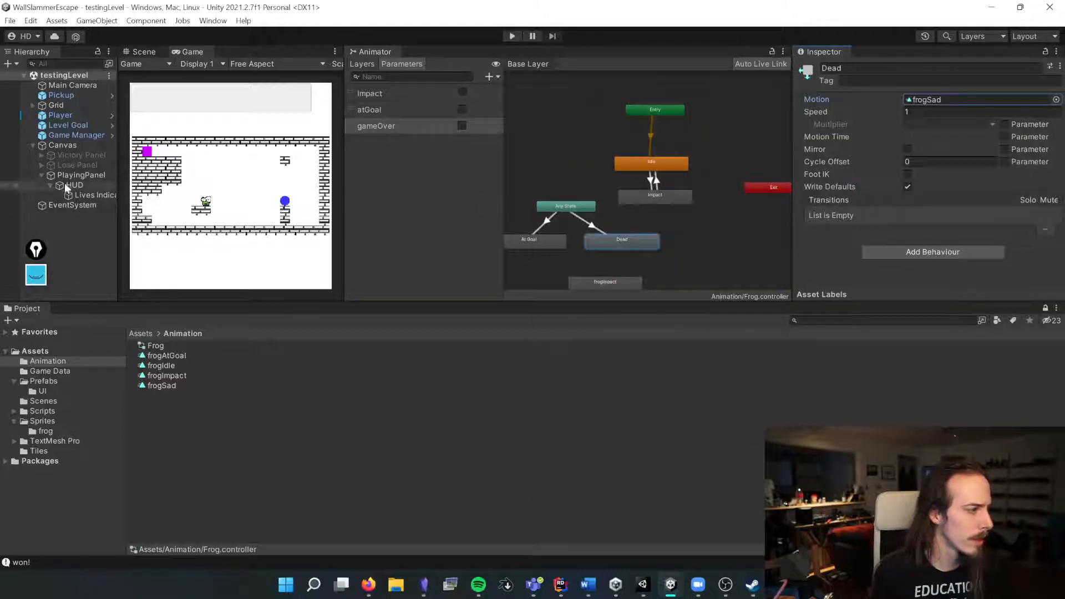
Step: Open the frogSad clip in the Animation window, expand its Sprite property, and move the window lower
left_click(64, 109)
left_click(62, 114)
double_click(161, 386)
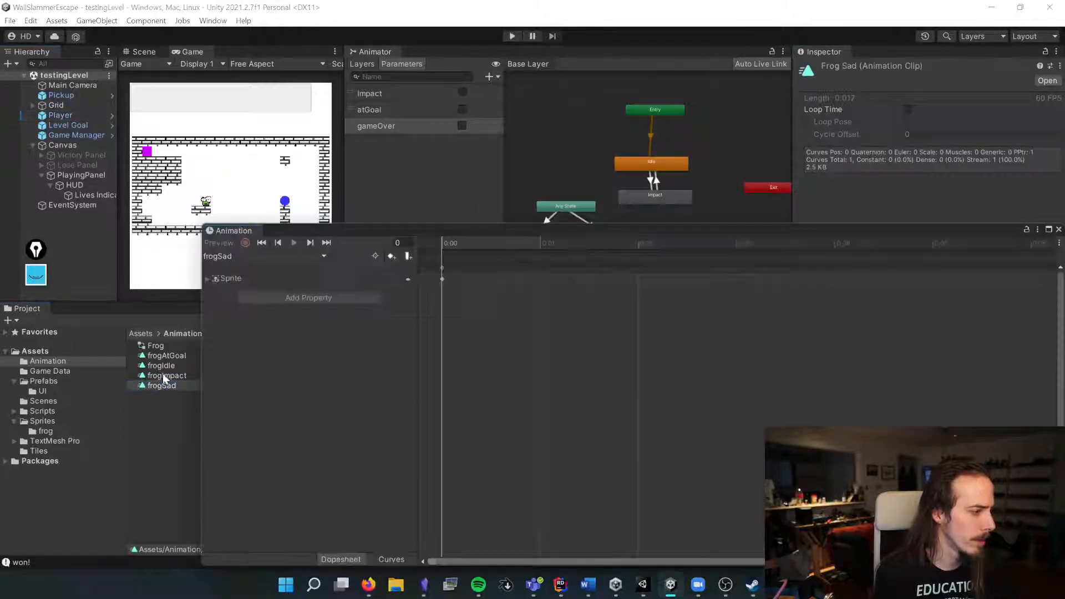
left_click(208, 278)
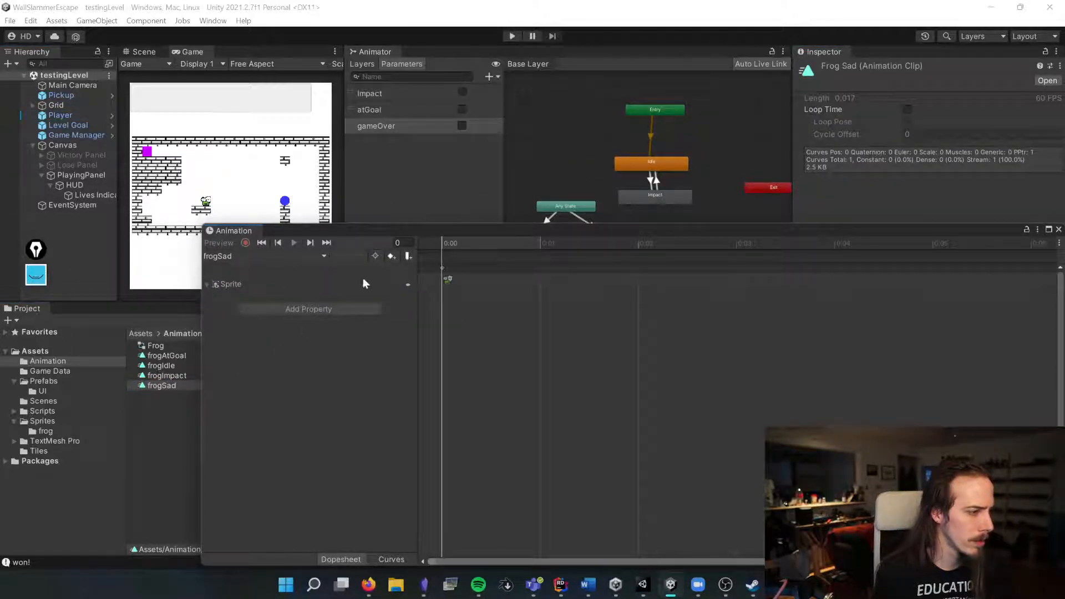
left_click_drag(807, 235, 700, 354)
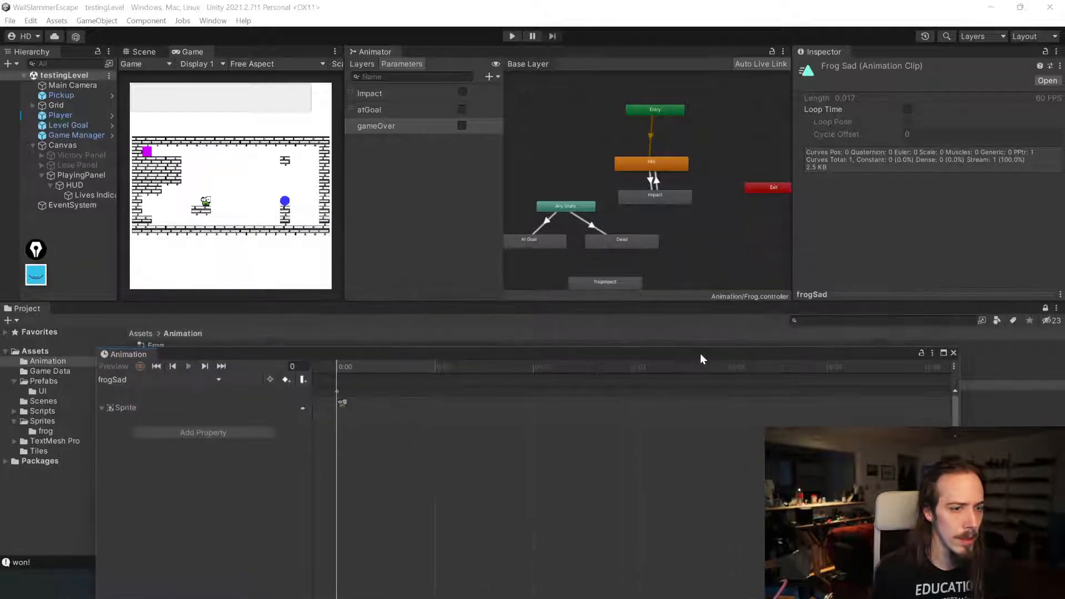
Step: With the Player selected, record the Sprite Renderer's sprite set to frog_frown as an animation keyframe
left_click(60, 114)
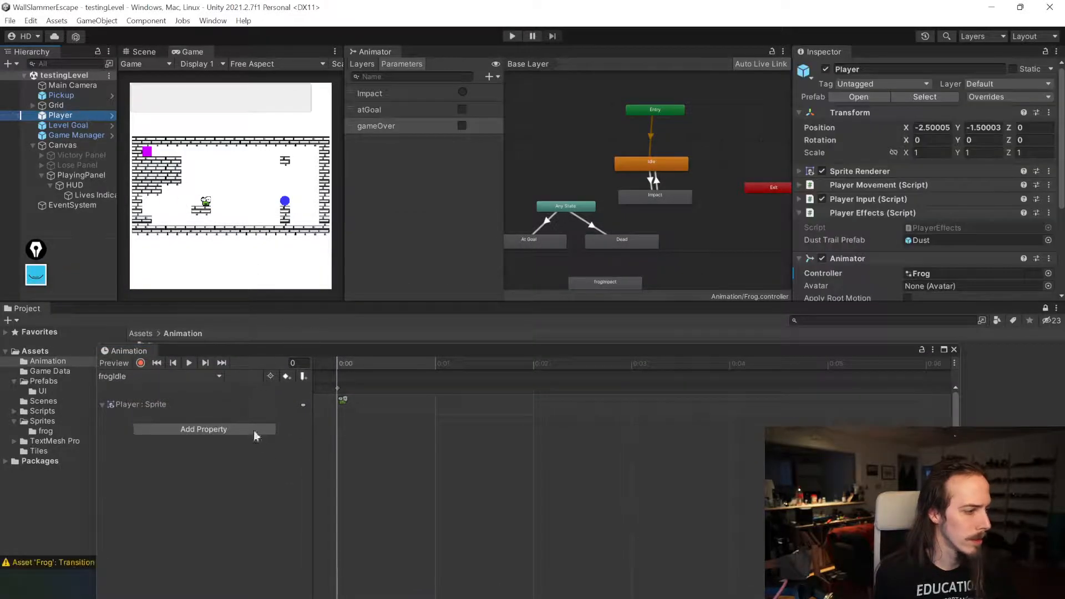
left_click(138, 362)
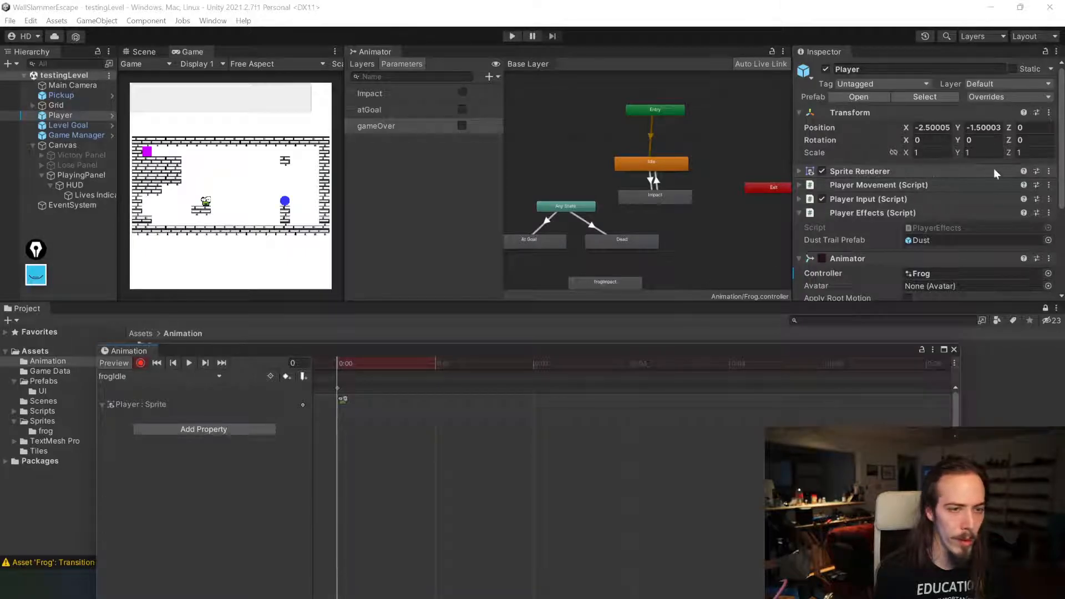
left_click(1047, 273)
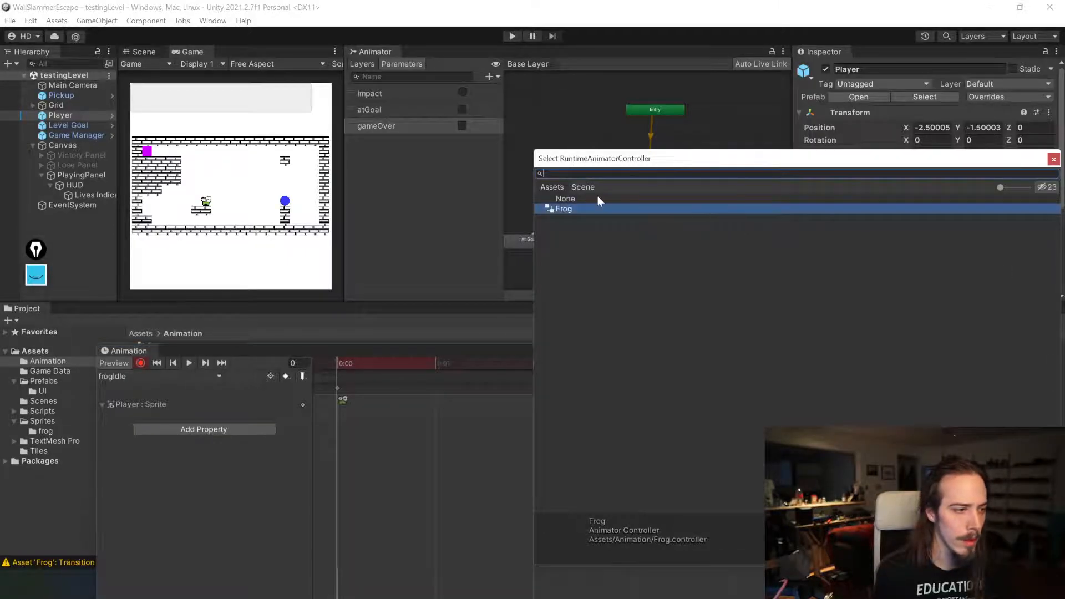
left_click(1052, 160)
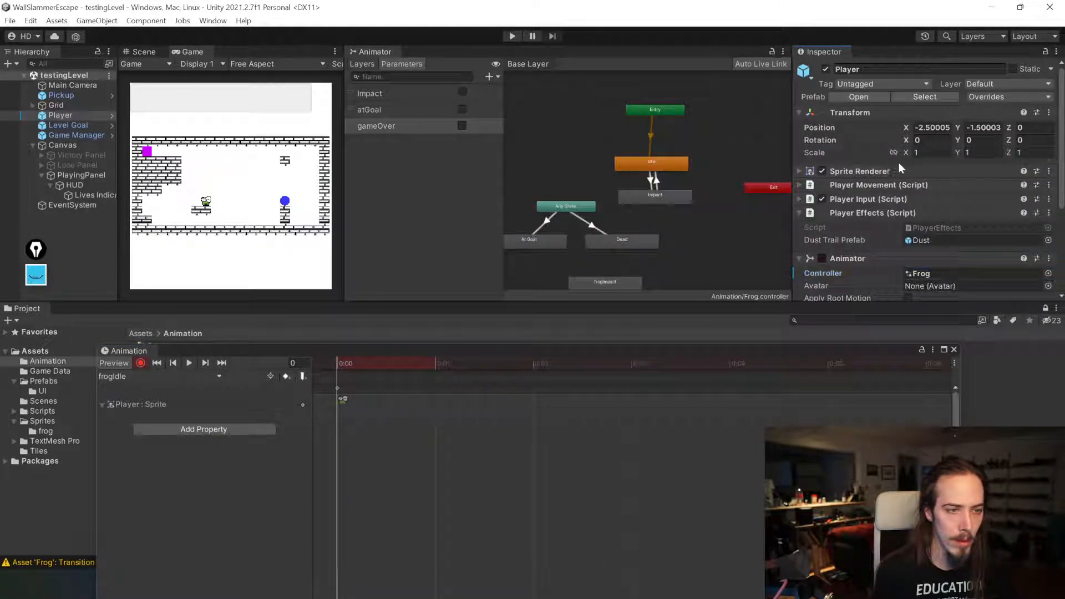
left_click(840, 171)
left_click(1046, 188)
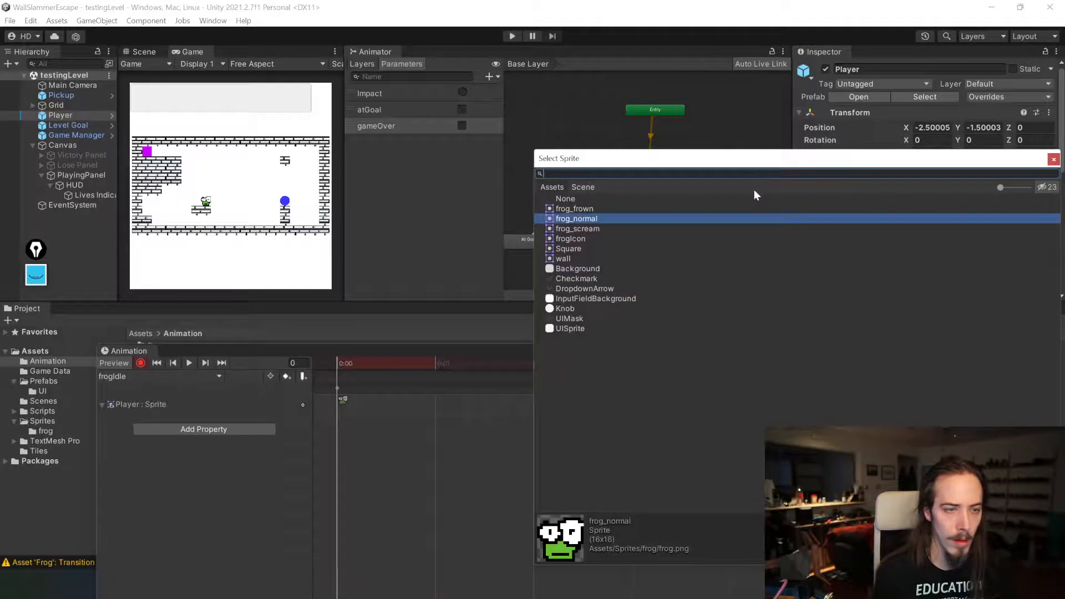
double_click(582, 210)
left_click(141, 363)
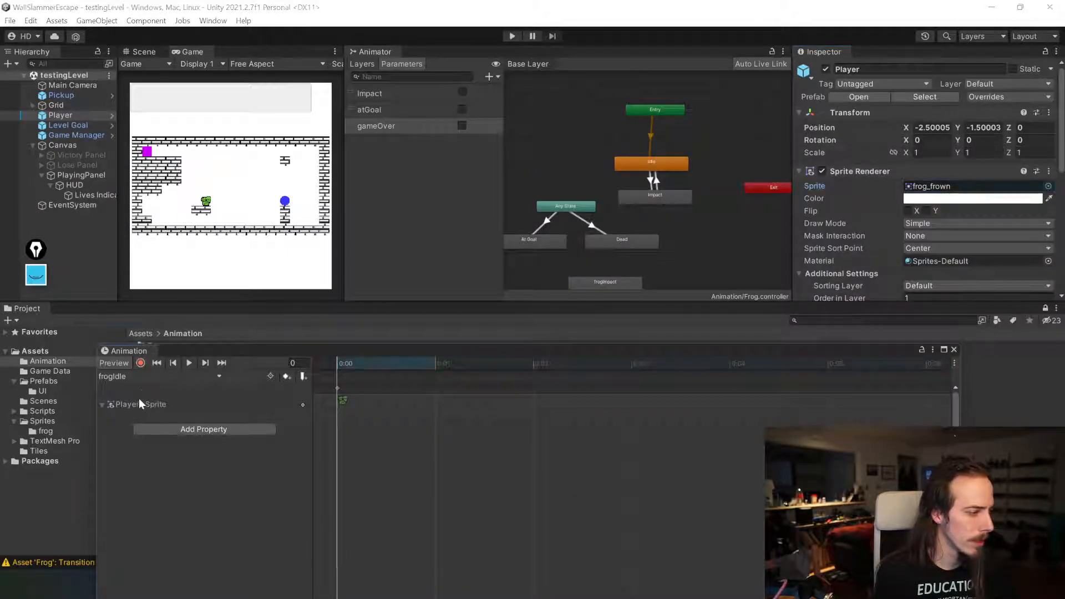
Step: With the frogIdle clip recording on the Player, set the Sprite Renderer's sprite to frog_normal as a keyframe
left_click(134, 377)
left_click(143, 406)
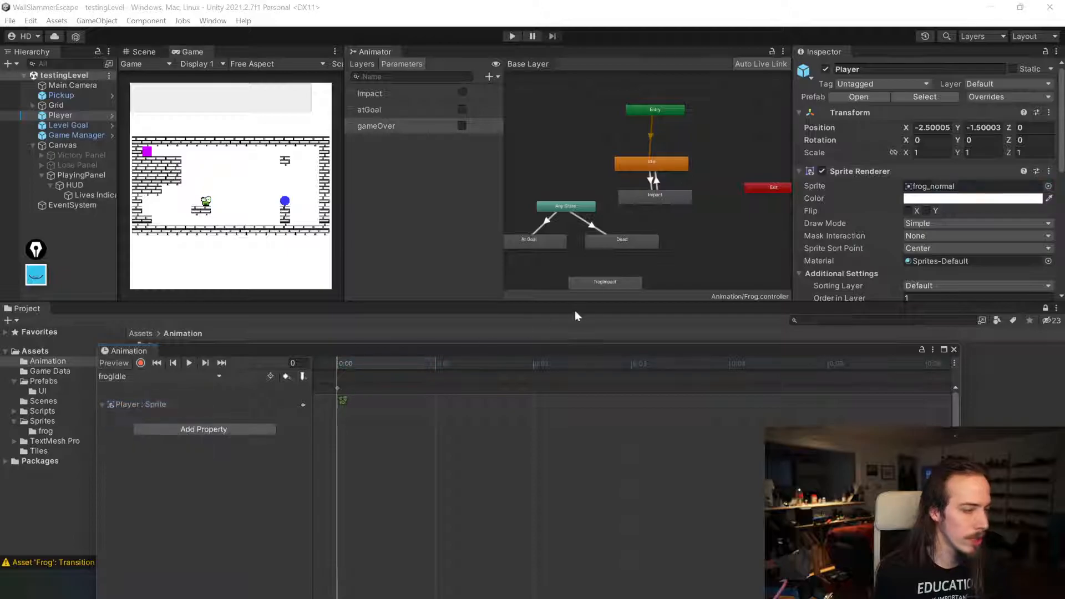
left_click(140, 362)
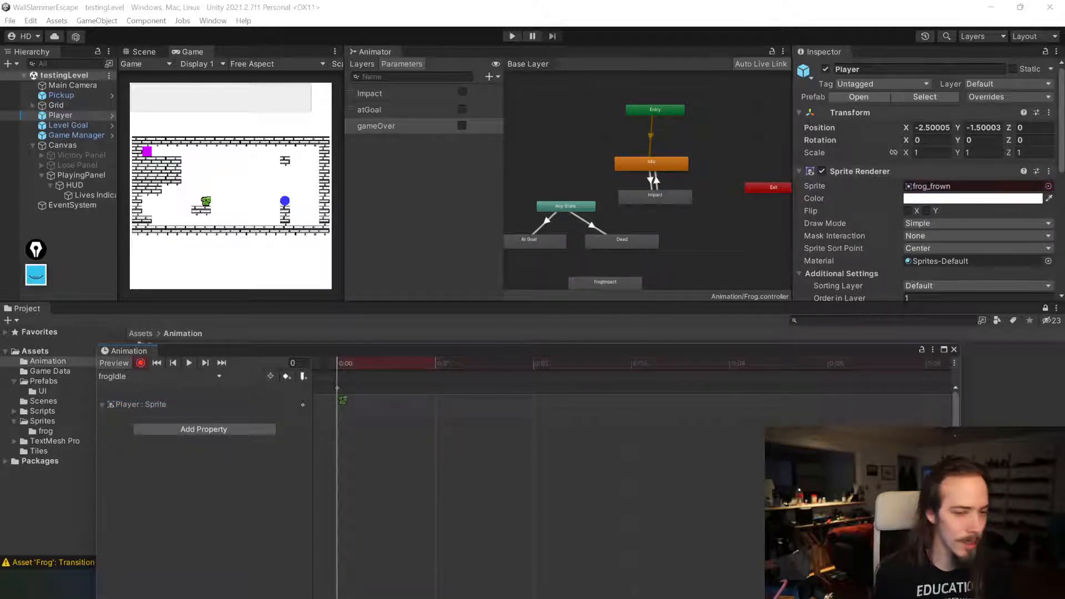
left_click(1047, 185)
double_click(561, 220)
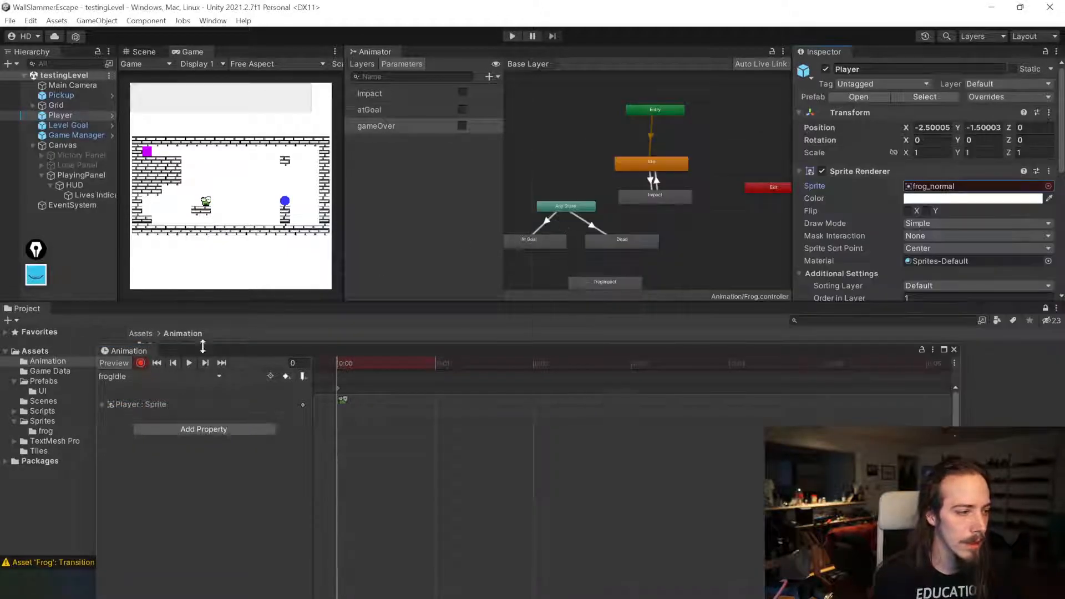
Step: Switch to the frogSad clip and record the Player's sprite as frog_frown at the clip's keyframe
left_click(140, 362)
left_click(134, 377)
left_click(128, 434)
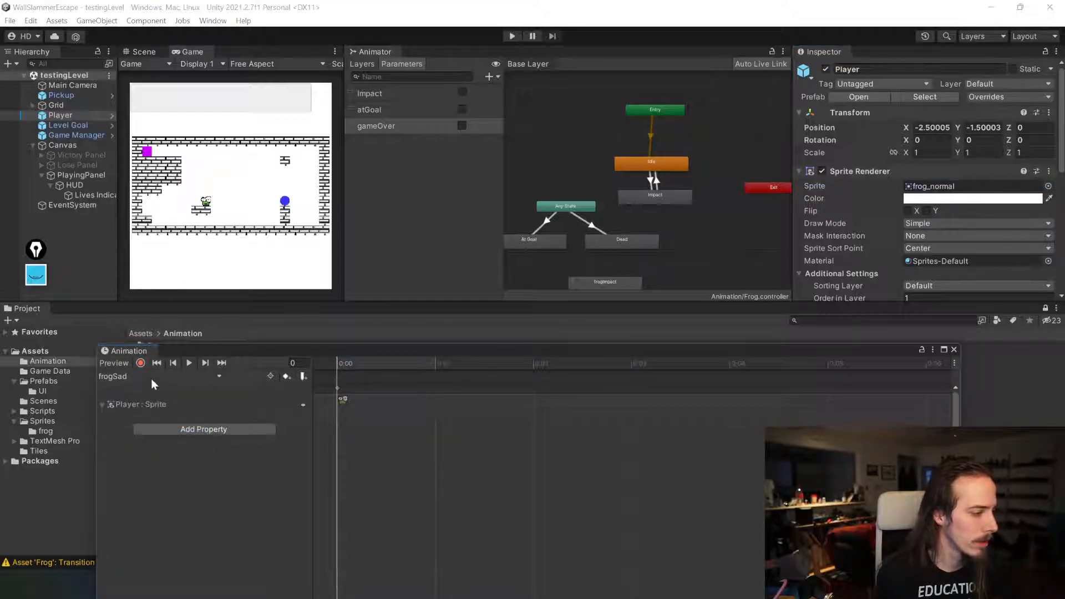
left_click(221, 363)
left_click(1048, 186)
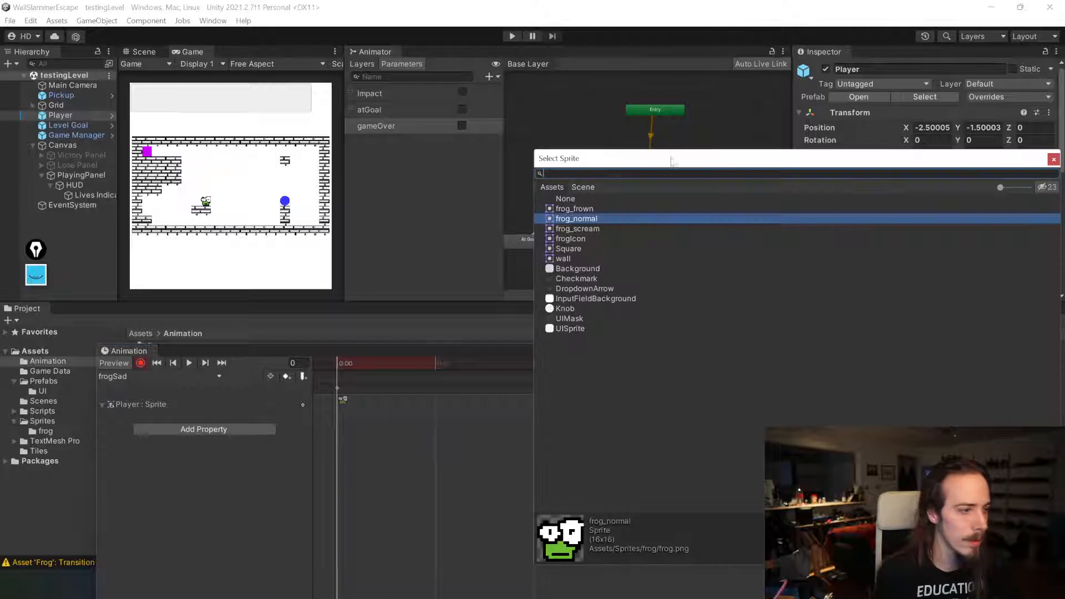
double_click(574, 208)
Step: Switch to the frogAtGoal clip and record the Player's sprite as frog_scream at the first frame
left_click(140, 363)
left_click(164, 381)
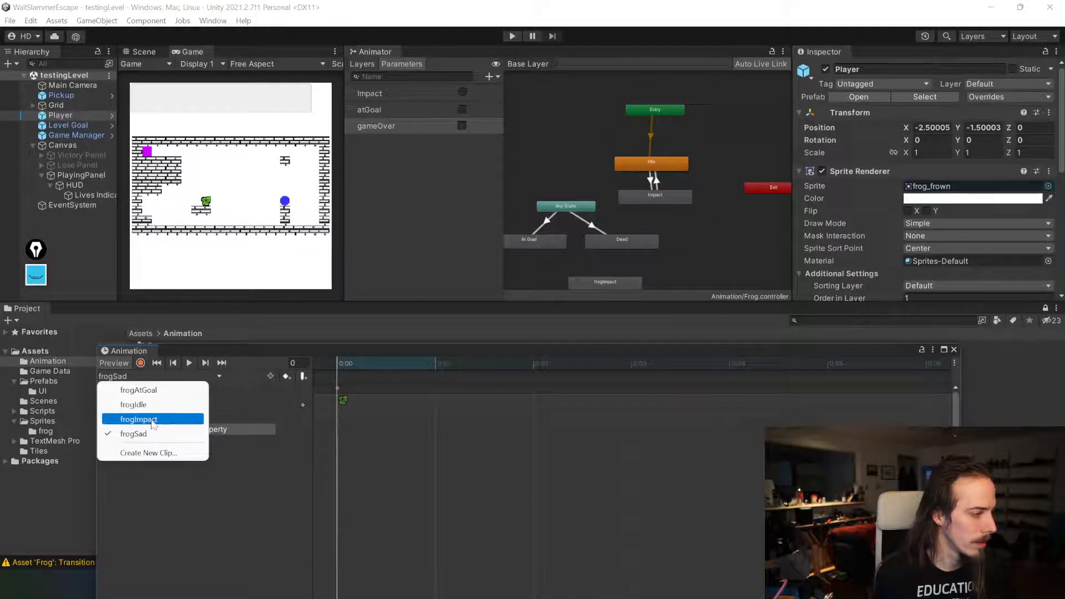
left_click(151, 391)
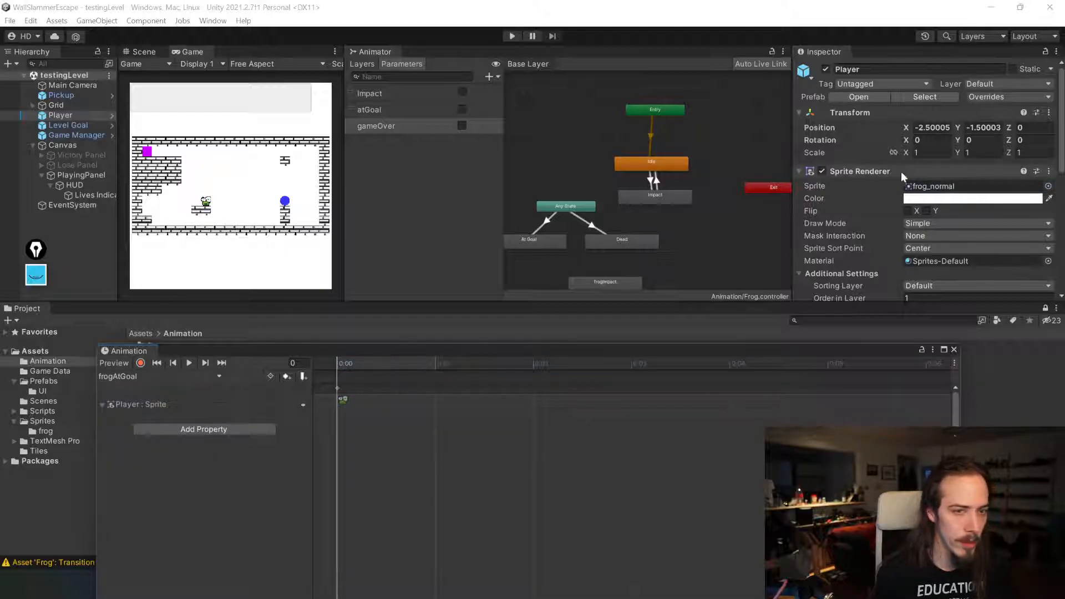
left_click(1047, 186)
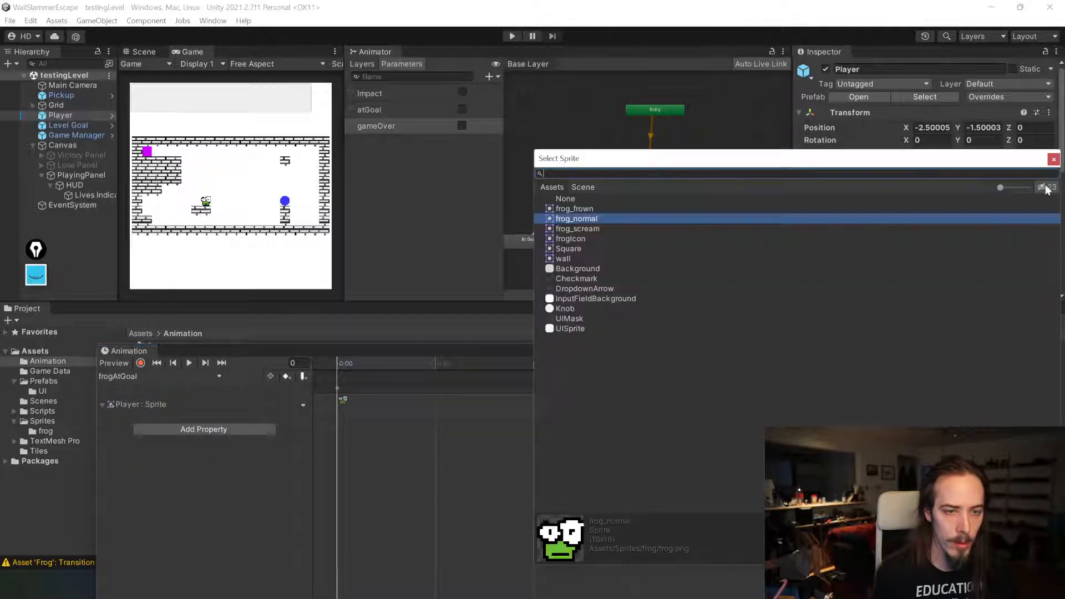
left_click(597, 228)
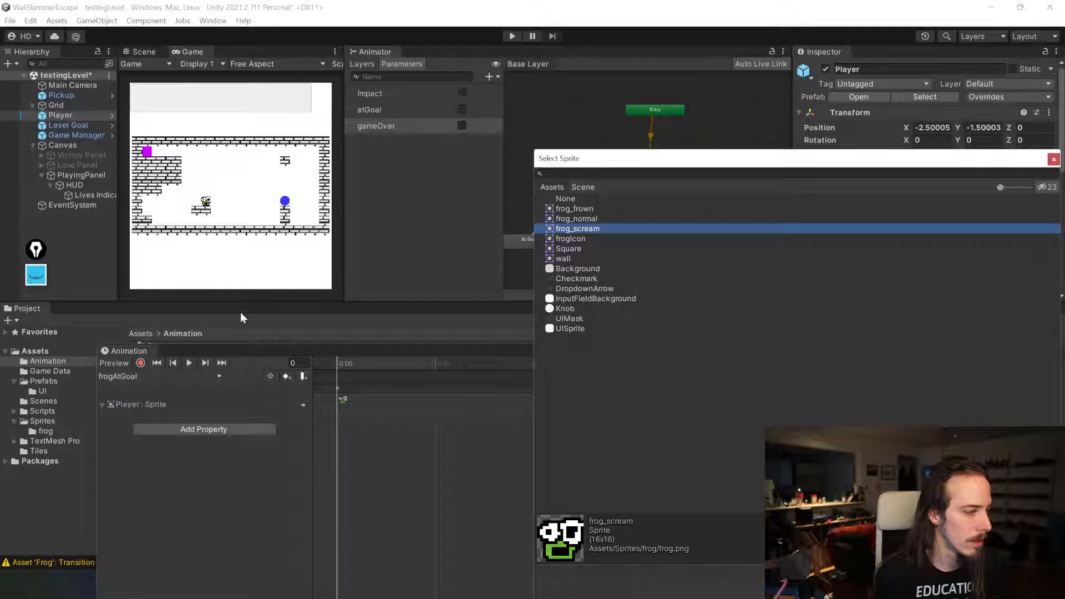
left_click(144, 363)
left_click(1048, 188)
double_click(588, 229)
left_click(141, 363)
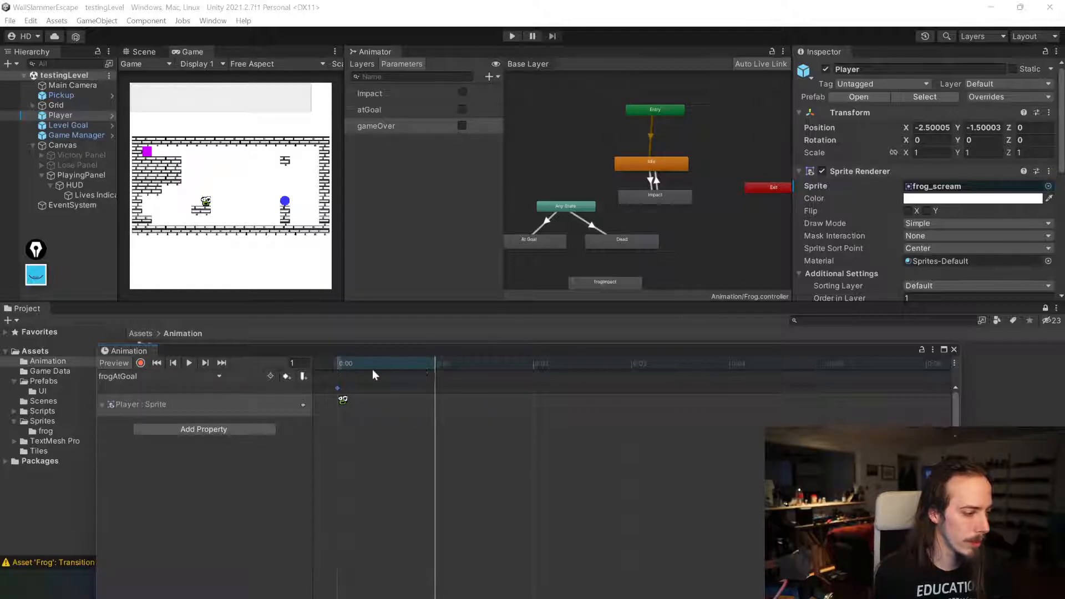
Step: Add a frog_normal sprite keyframe at frame 5 and a frog_scream keyframe near 0:09 to frogAtGoal, then preview it
left_click_drag(424, 365, 787, 357)
left_click(141, 364)
left_click(1048, 185)
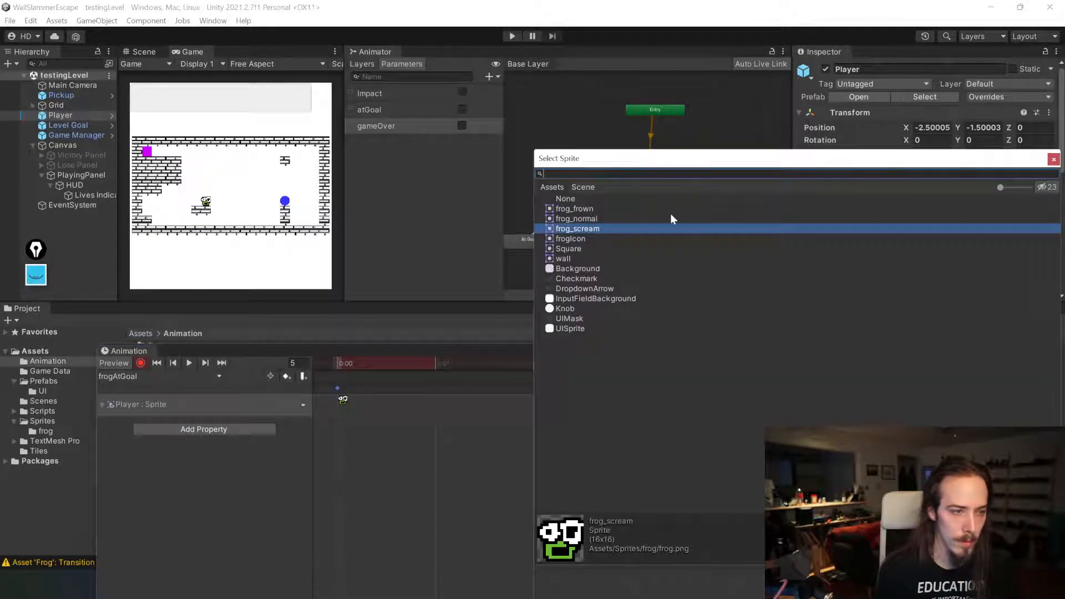
double_click(590, 221)
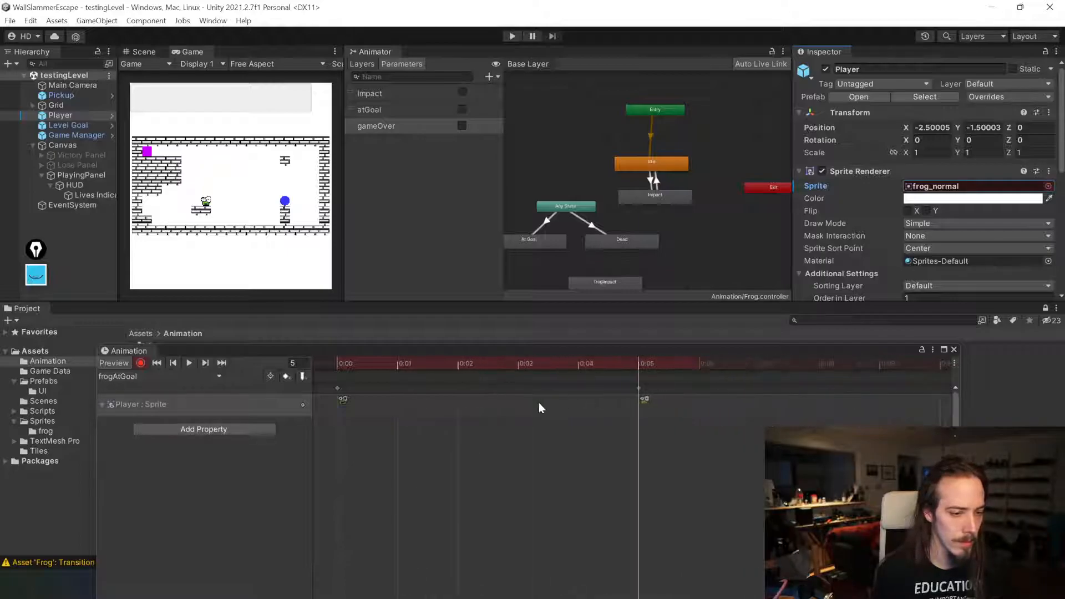
left_click(337, 388)
left_click(879, 364)
double_click(881, 400)
key("space")
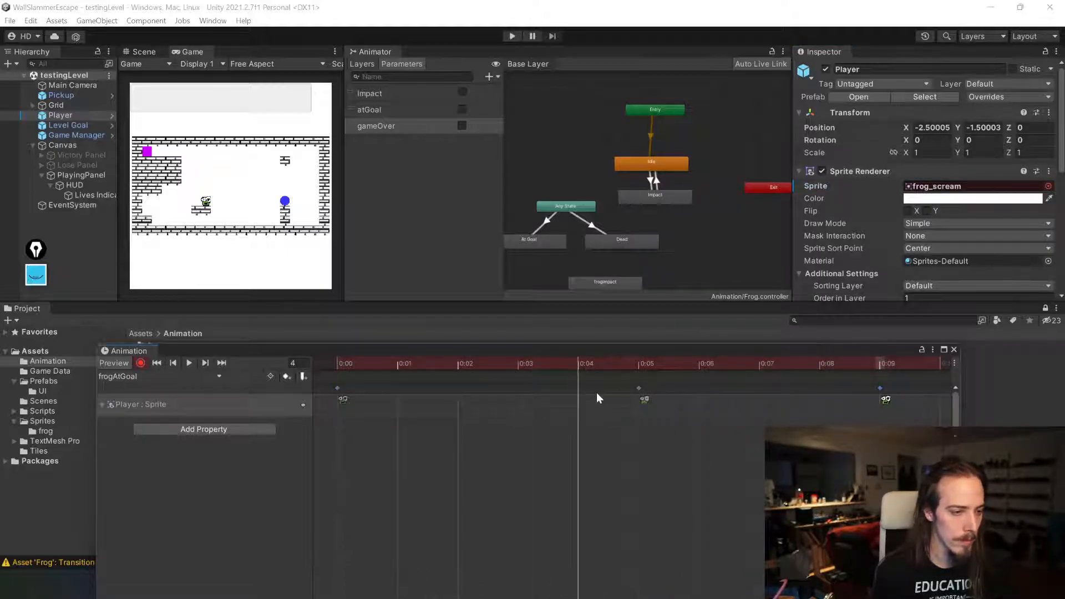
Step: Delete the frame 5 and 0:09 keyframes from the frogAtGoal clip and close the Animation window
scroll(221, 217, "up", 4)
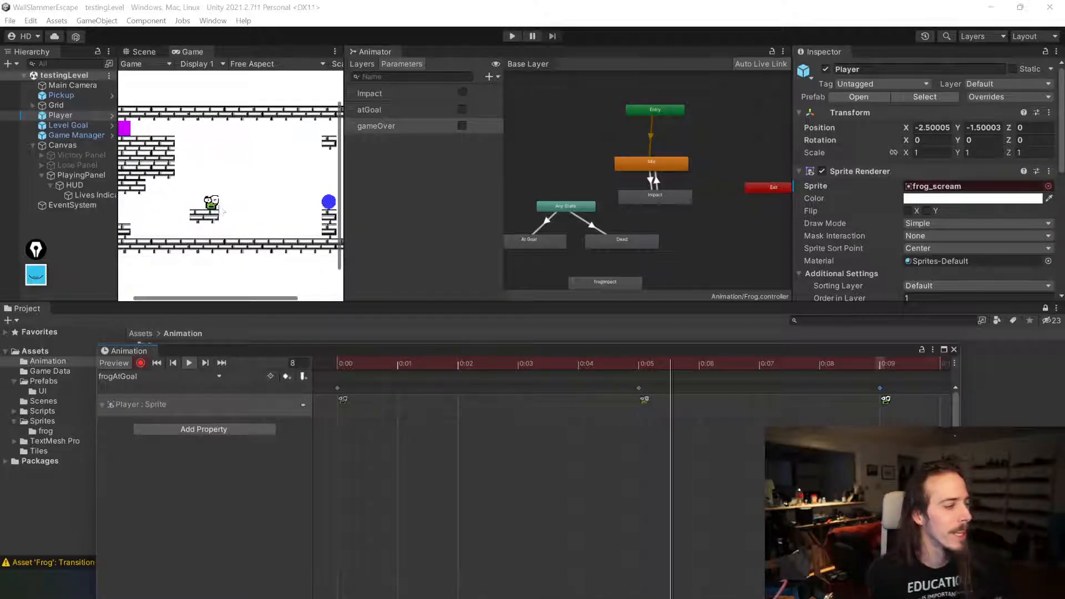
left_click_drag(909, 414, 605, 373)
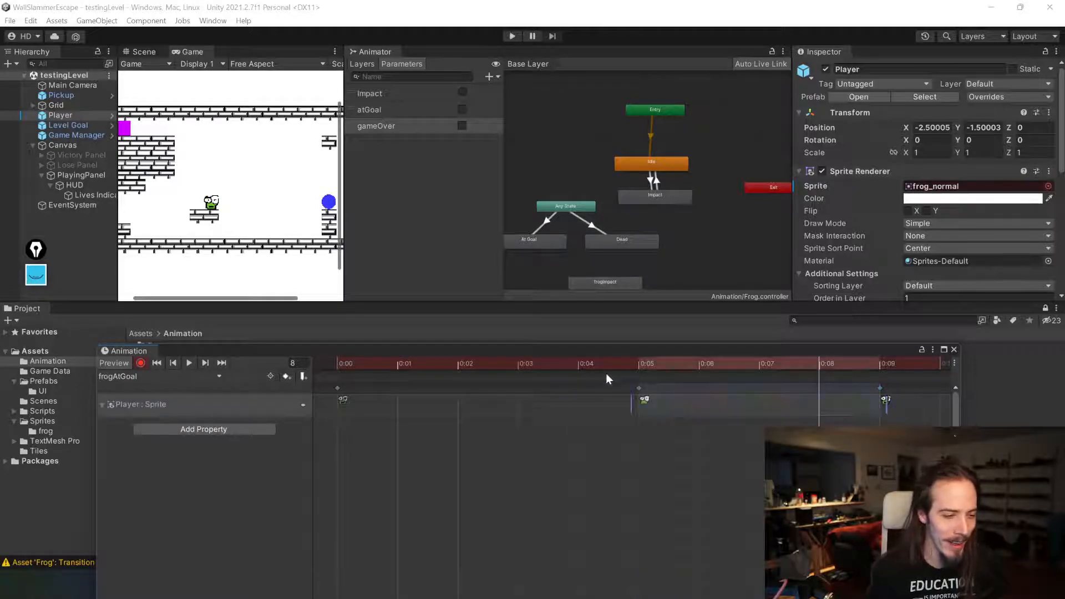
key("Delete")
left_click(357, 366)
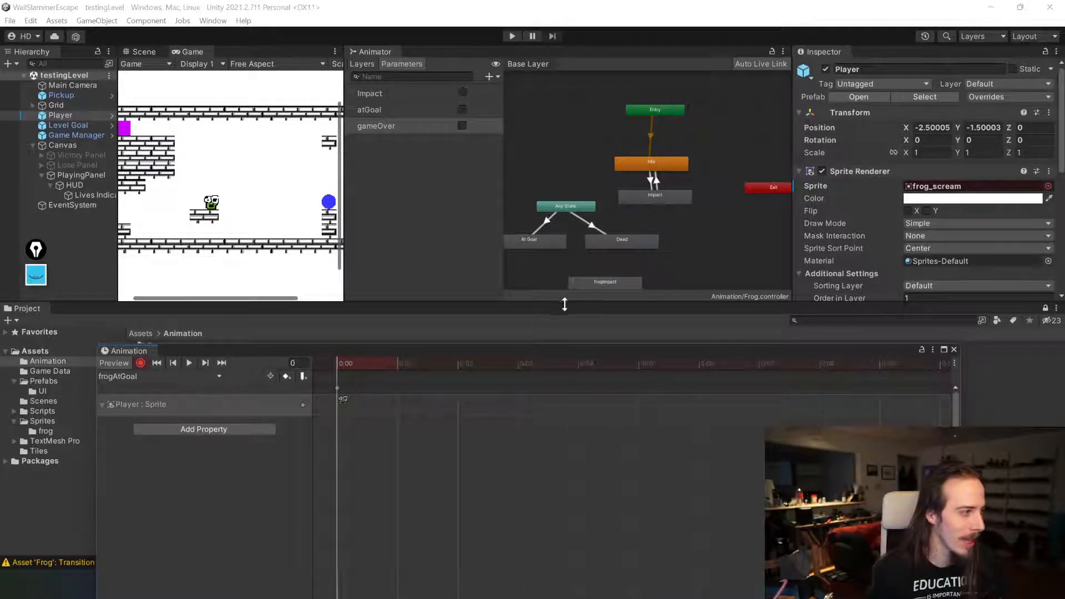
left_click(954, 349)
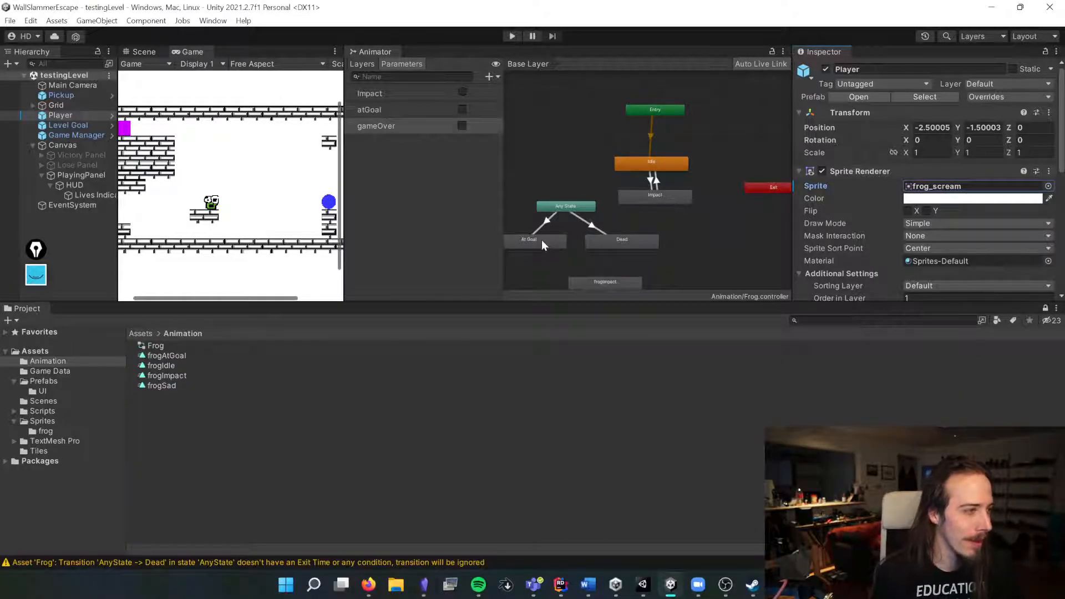
Step: Switch to the code editor and remove the two comment lines from PlayerEffects' HitWall method, then save
key("alt+Tab")
scroll(541, 239, "up", 3, "ctrl")
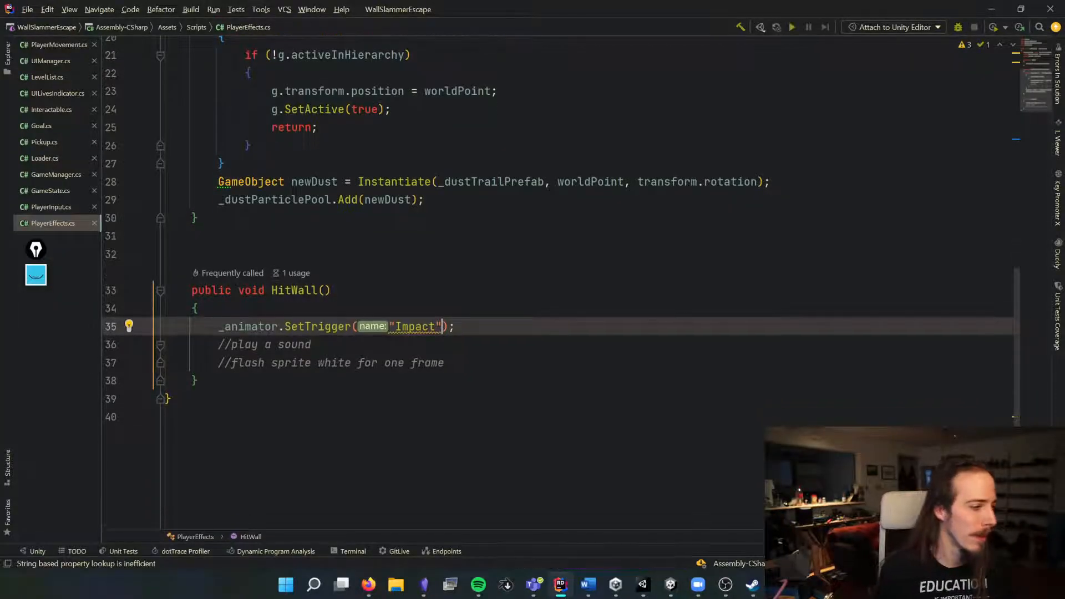
scroll(541, 240, "down", 3, "ctrl")
scroll(542, 239, "up", 6)
scroll(541, 240, "down", 6)
left_click_drag(410, 374, 209, 358)
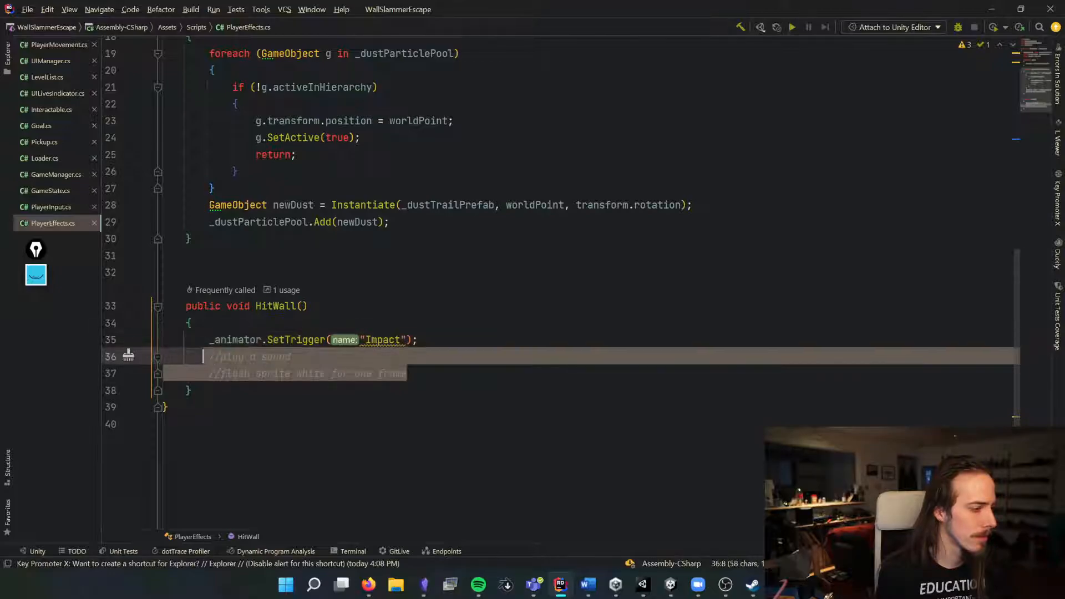
key("BackSpace")
key("BackSpace")
key("ctrl+s")
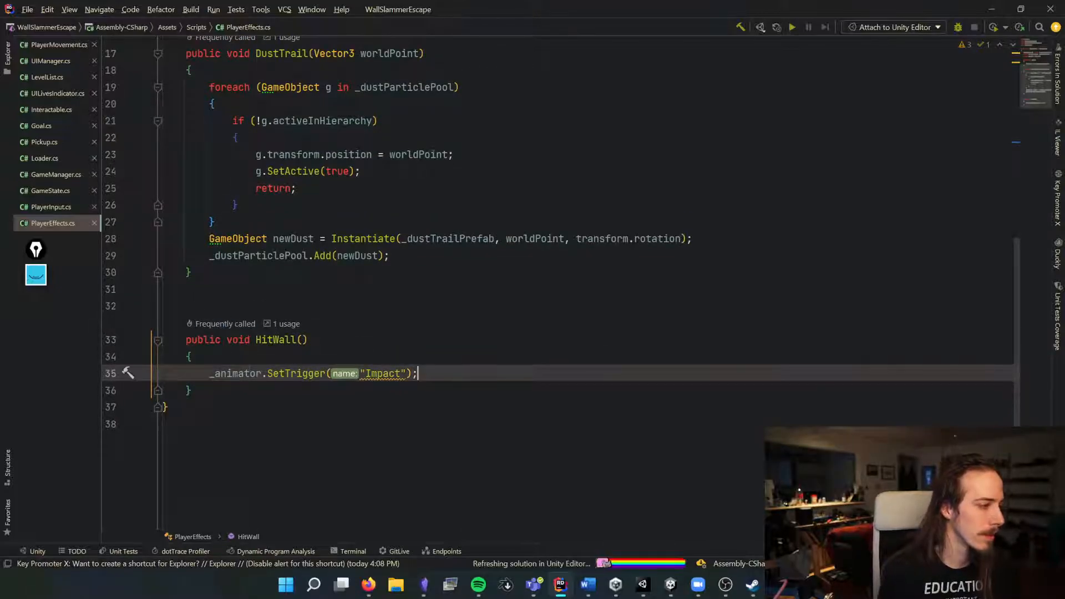
Step: Declare a private GameManager field named _gameManager in the PlayerEffects class
left_click(444, 272)
scroll(448, 310, "up", 3)
scroll(449, 311, "up", 3)
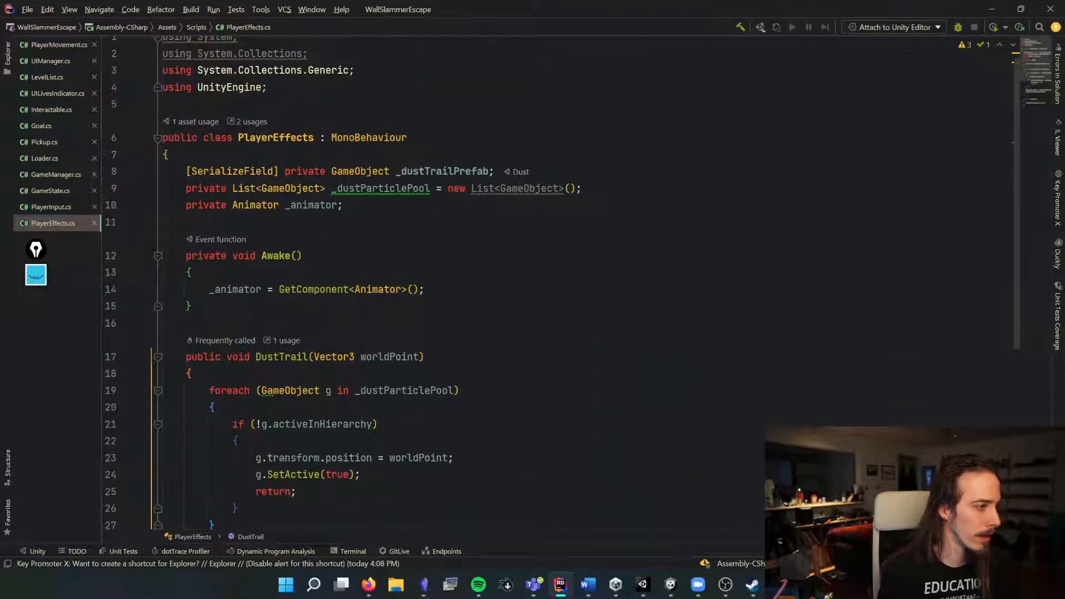
left_click(421, 222)
type("private Ga")
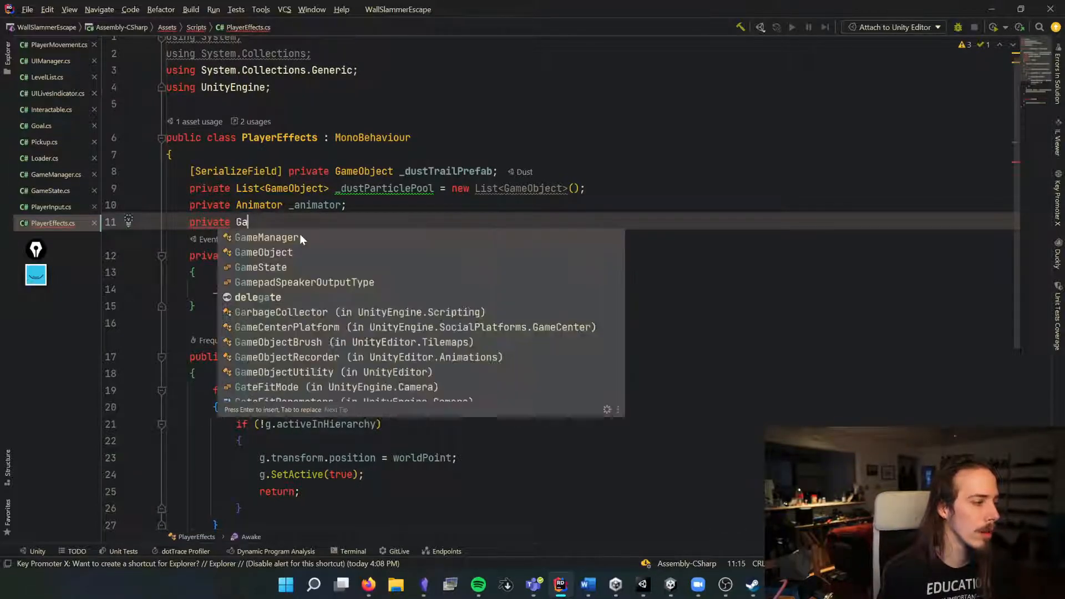
type("meManager _gameManager;")
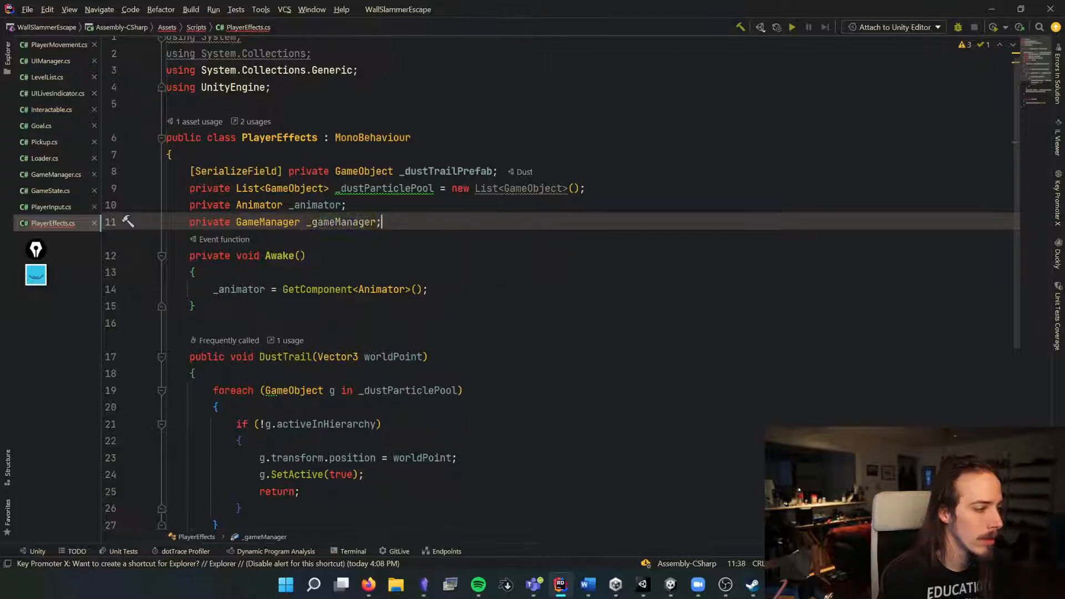
Step: In Awake, assign _gameManager = FindObjectOfType<GameManager>(); and save the script
key("Down")
key("Down")
key("Return")
type("_g")
key("Return")
type("= Get")
key("BackSpace")
key("BackSpace")
key("BackSpace")
type("F")
key("Return")
type("Ga")
key("Return")
key("End")
type(";")
key("ctrl+s")
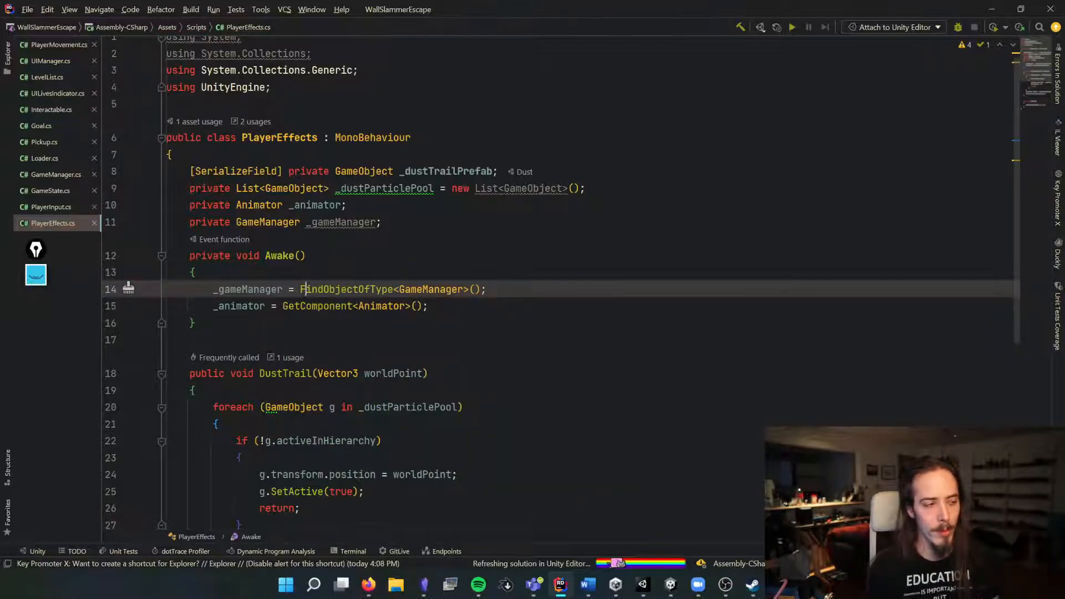
Step: Add a private Update method below Awake
left_click_drag(303, 289, 447, 289)
scroll(447, 289, "down", 2)
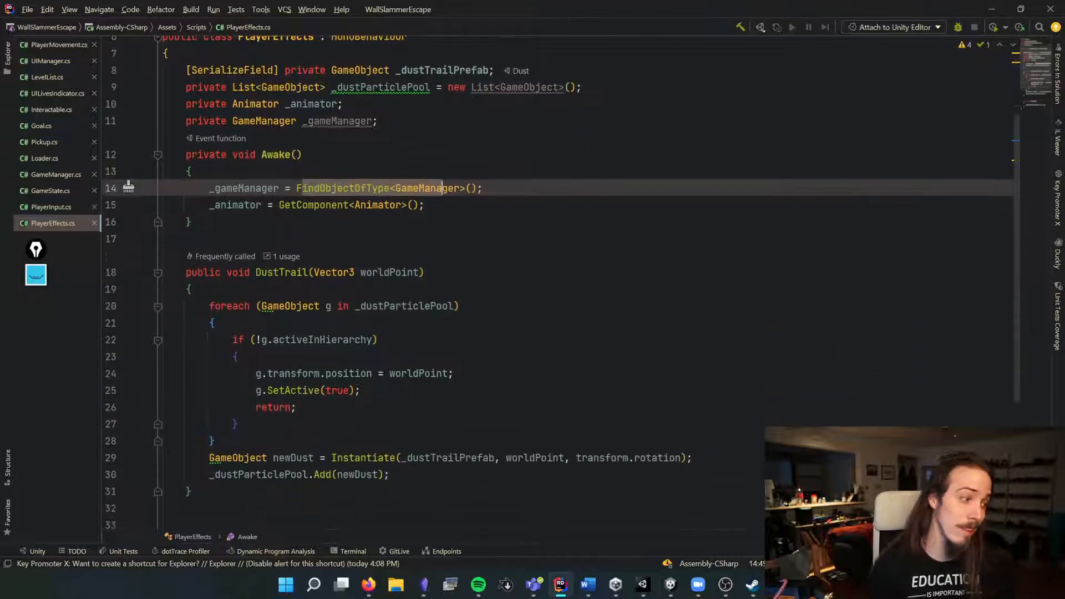
left_click(163, 239)
key("Return")
type("void U")
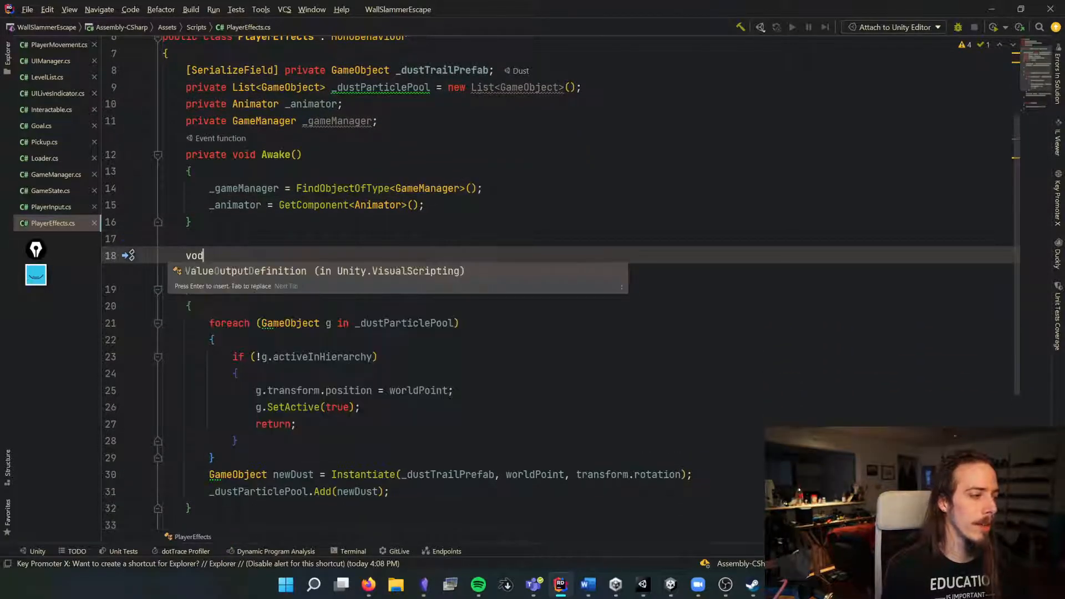
key("Return")
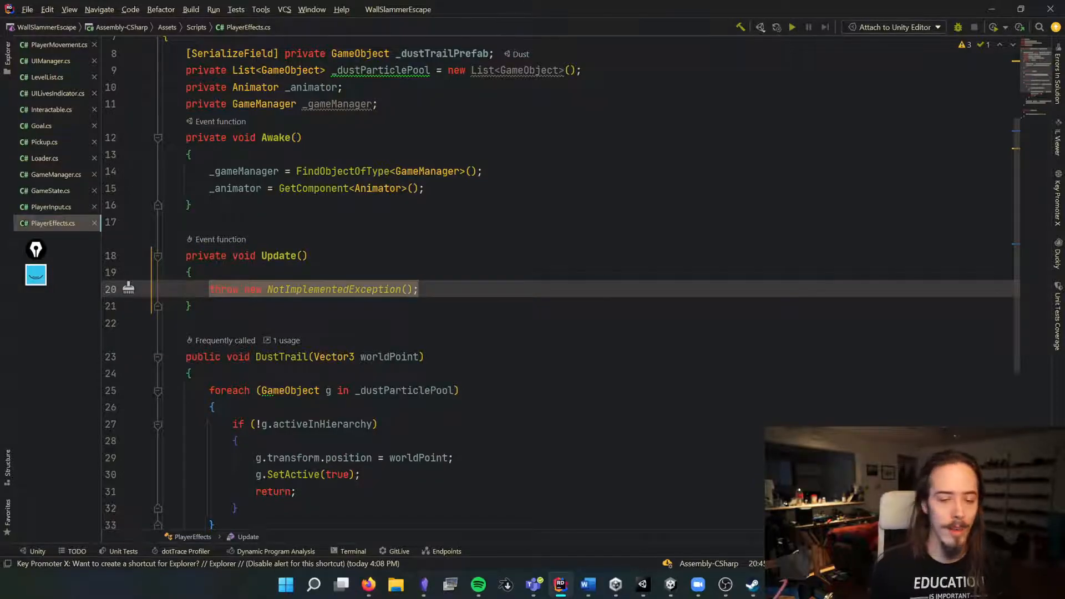
Step: Replace Update's body with an if statement checking _gameManager.GetGameState() == GameState.Lost
key("BackSpace")
type("if(_gameManager.")
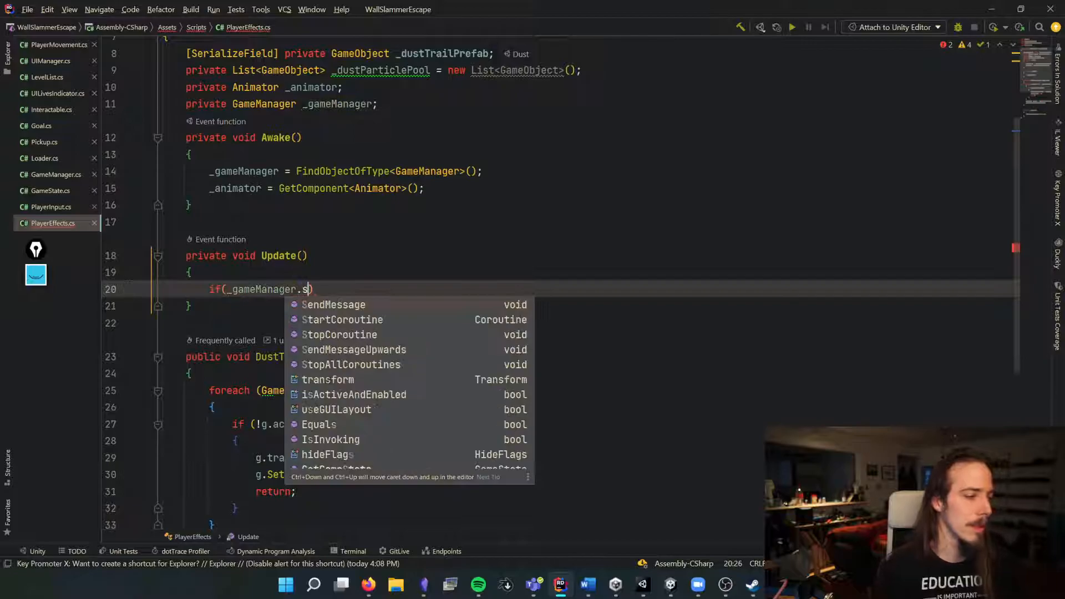
type("ga")
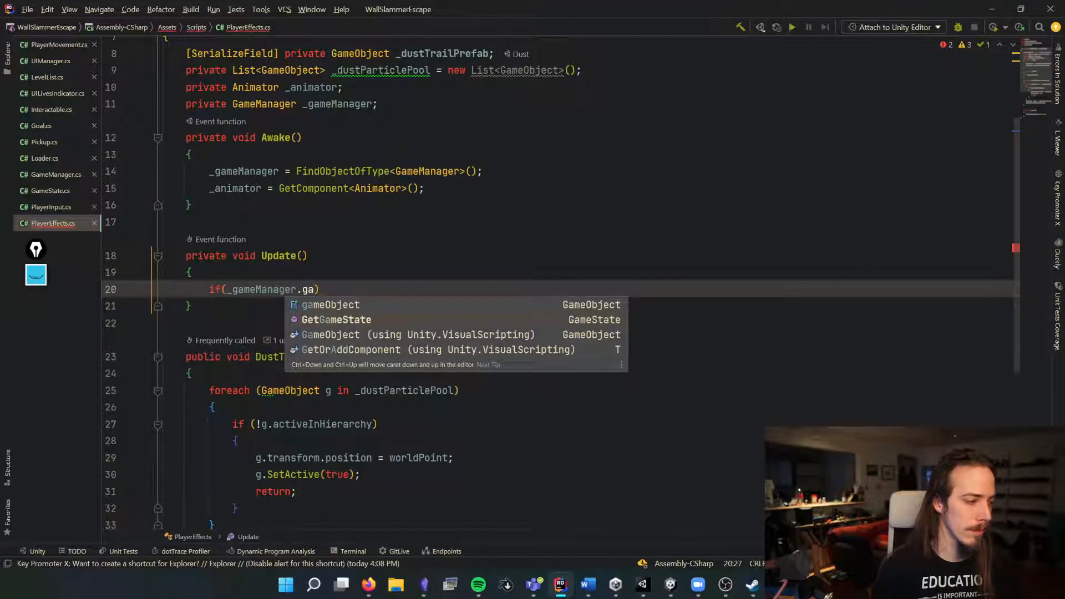
key("Return")
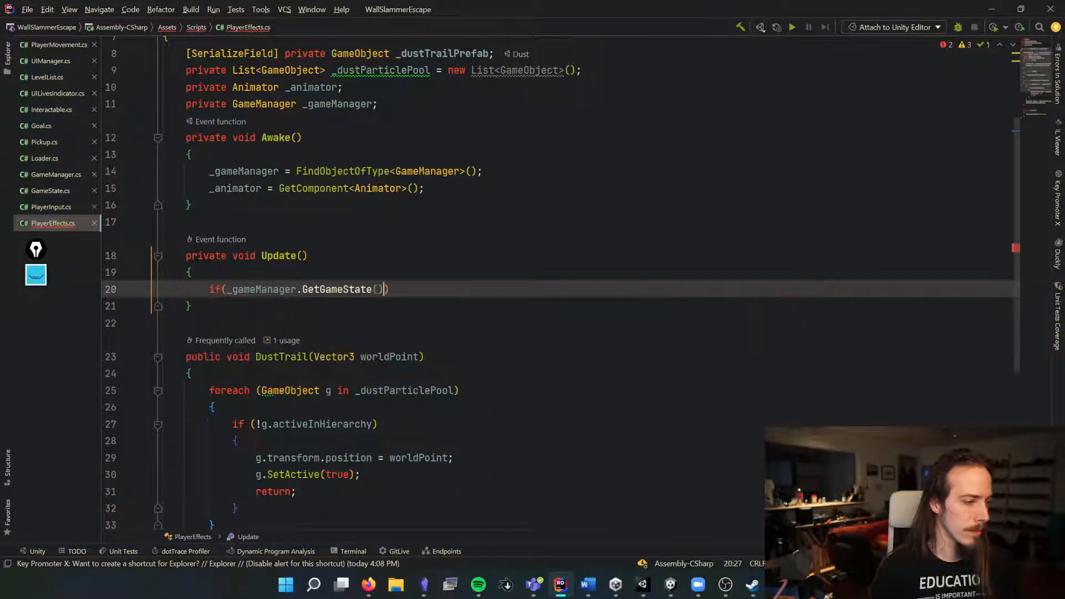
type("==")
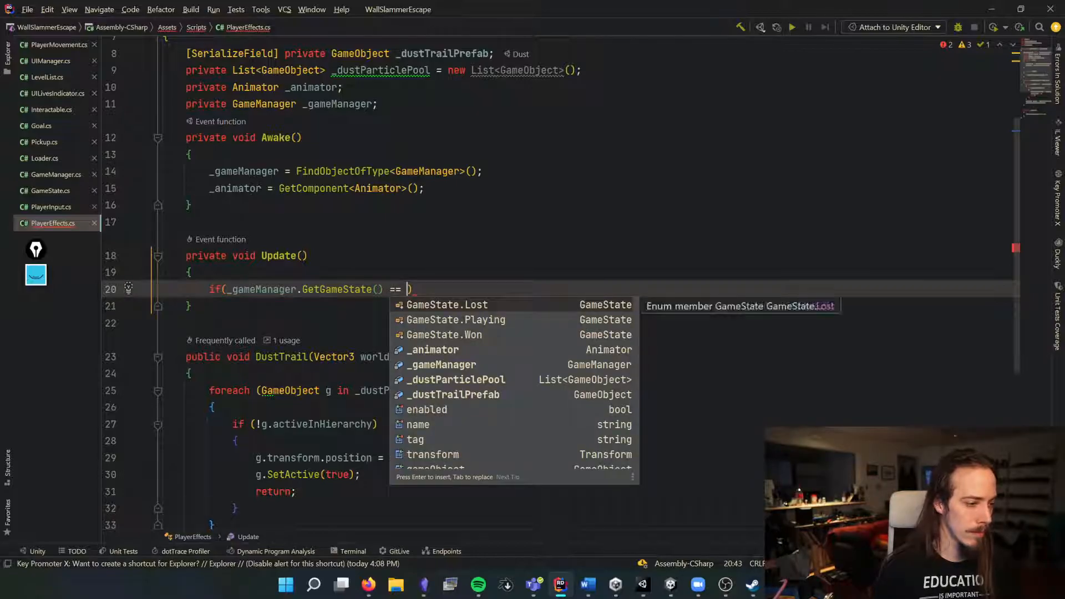
key("Return")
key("Return")
Step: Inside the if block, call _animator.SetBool with the name "GameOver"
type("{")
key("Return")
type("_animator.setb")
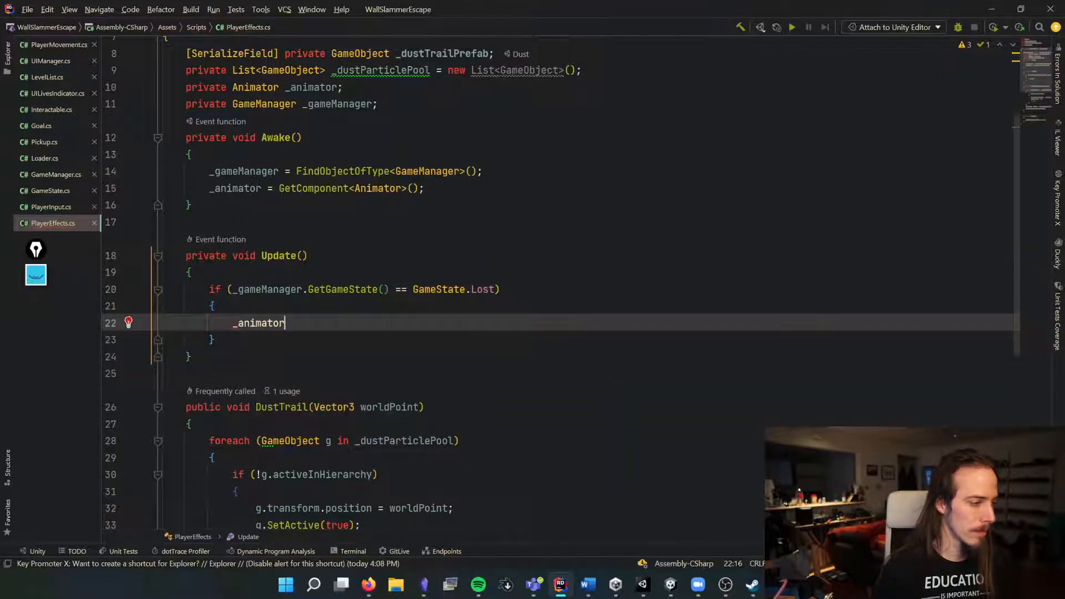
key("Return")
type("\"g")
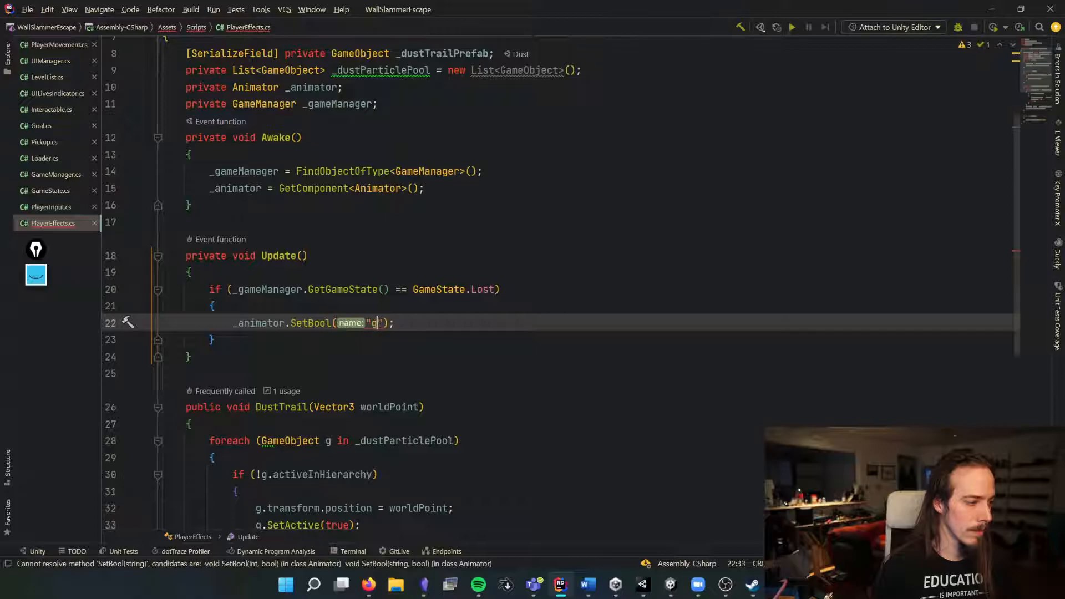
type("ameOver\")")
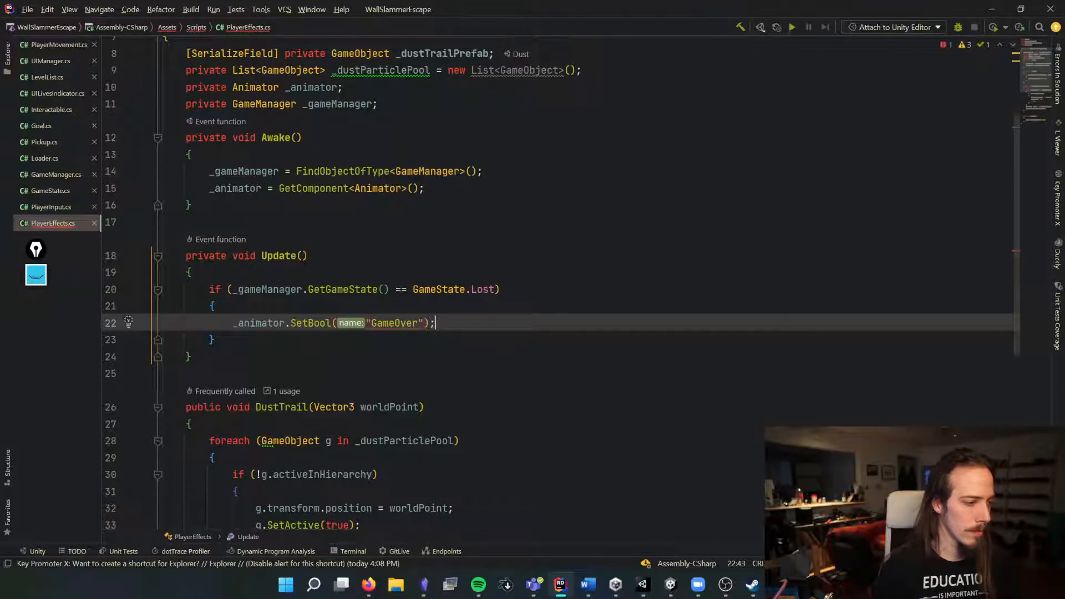
Step: Save the script and add an else-if branch checking _gameManager.GetGameState() == GameState.Won after the Lost block
key("Down")
key("ctrl+s")
type("else if")
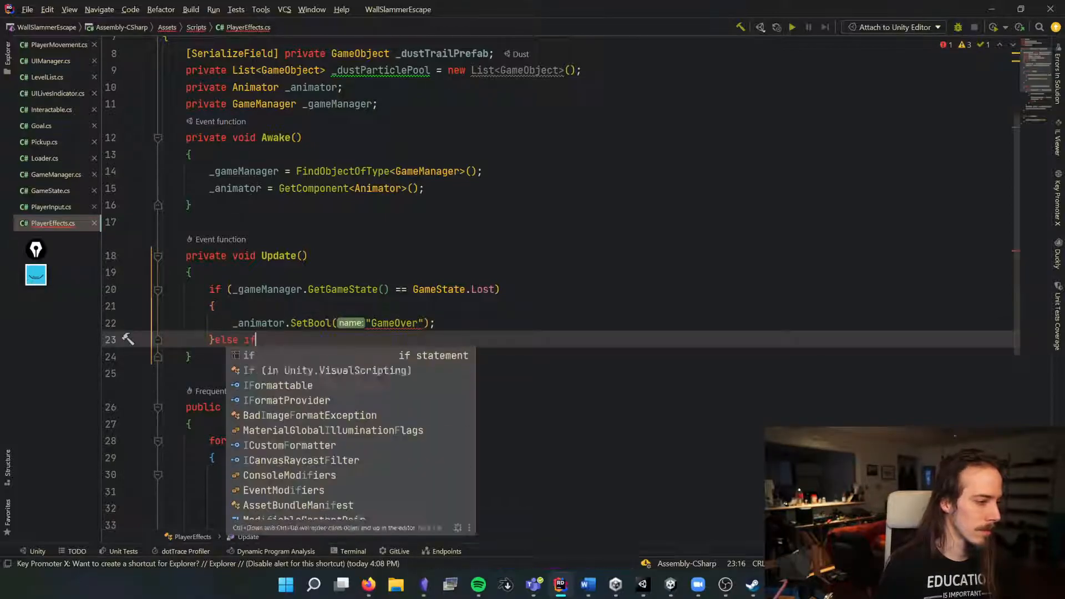
type("(_gameManager.Get")
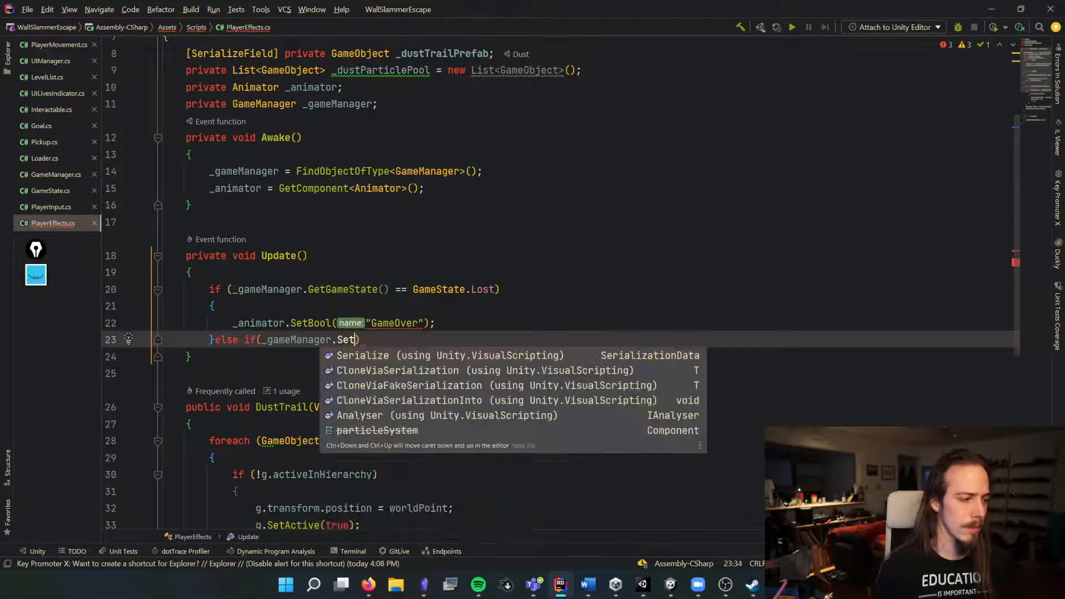
key("Return")
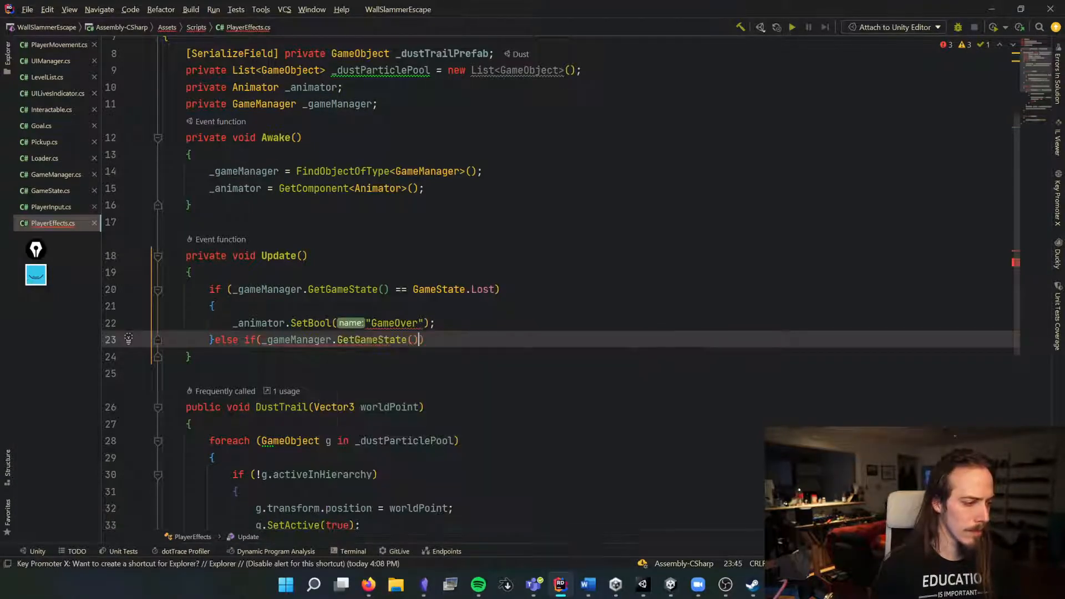
type("== GameState.Won")
key("End")
key("Return")
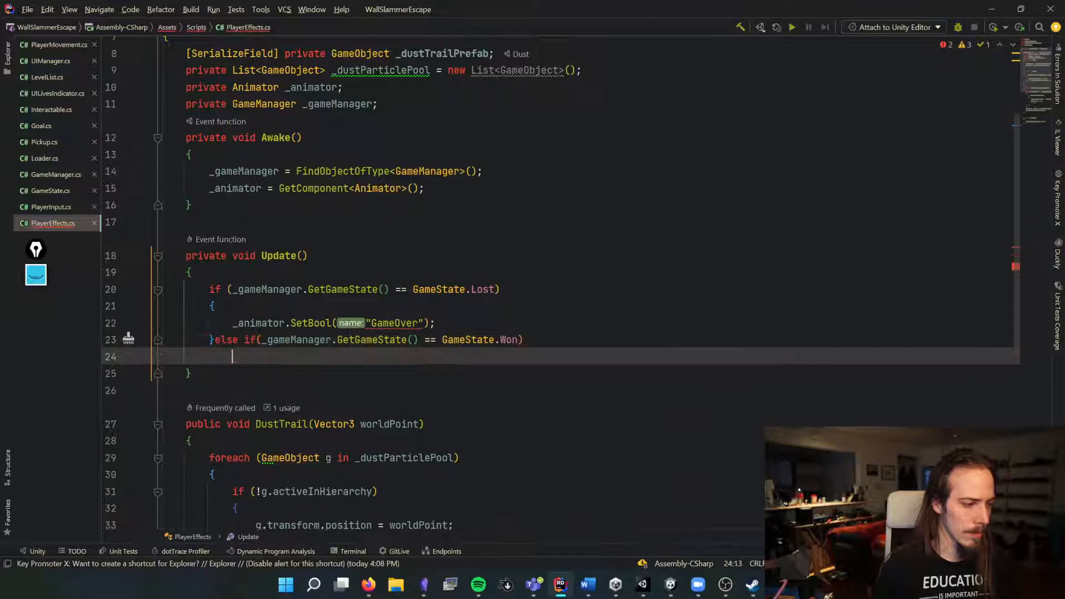
Step: Open the else-if block with braces and start an _animator.SetBool call with an empty name string inside it
type("{")
key("Return")
type("_animator.SetBool(\"\");")
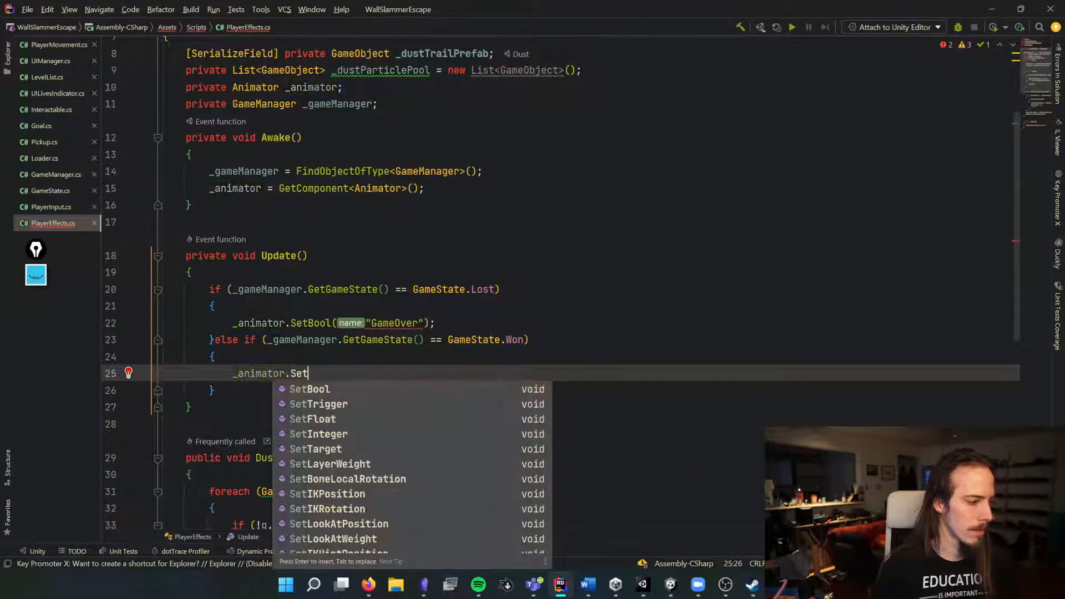
key("Return")
type("\"\");")
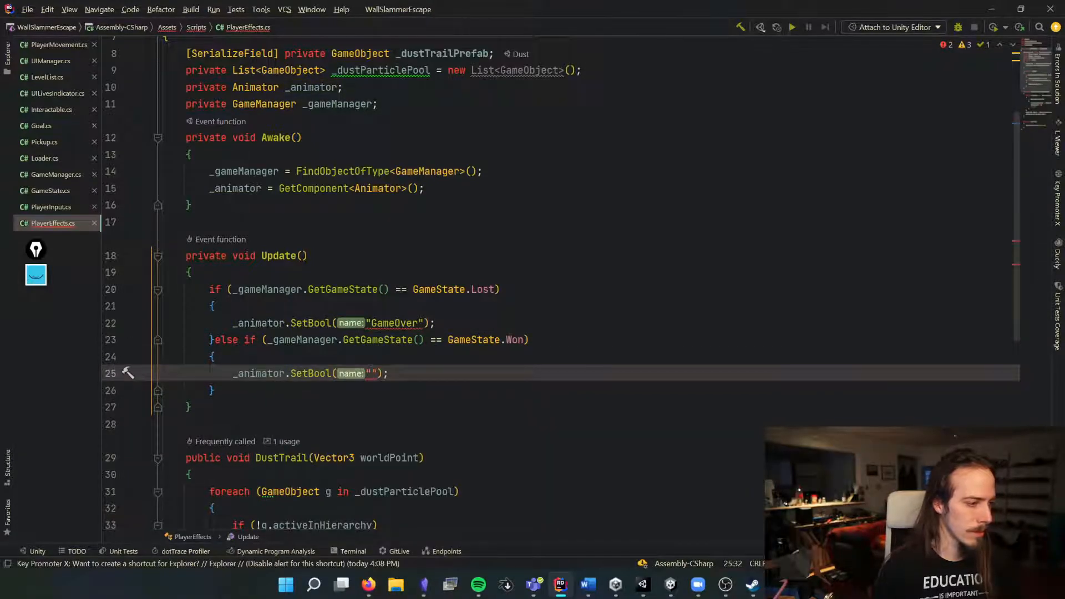
Step: In the Animator parameters, rename gameOver to GameOver and atGoal to Won, then return to the code editor
key("alt+Tab")
left_click(377, 125)
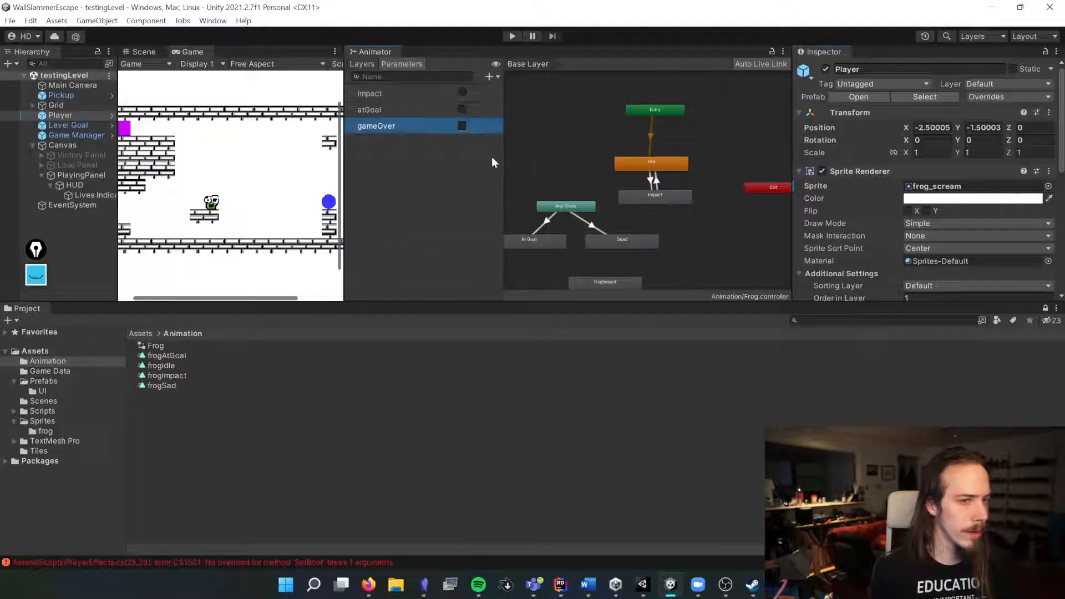
double_click(379, 129)
type("GameOver")
key("Return")
left_click(363, 112)
left_click(364, 111)
type("Wo")
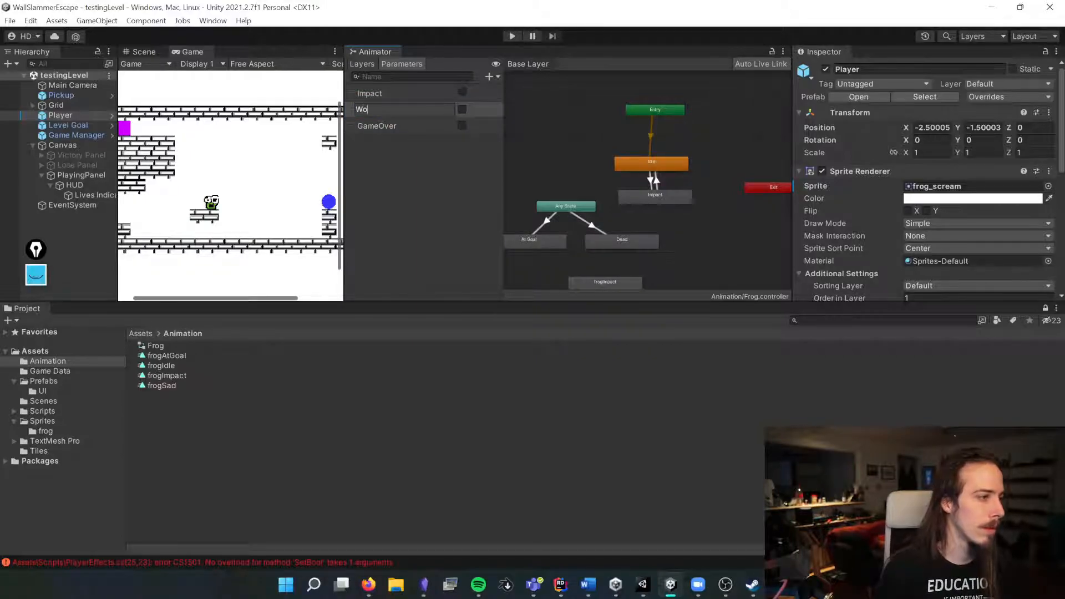
type("n")
key("Return")
key("alt+Tab")
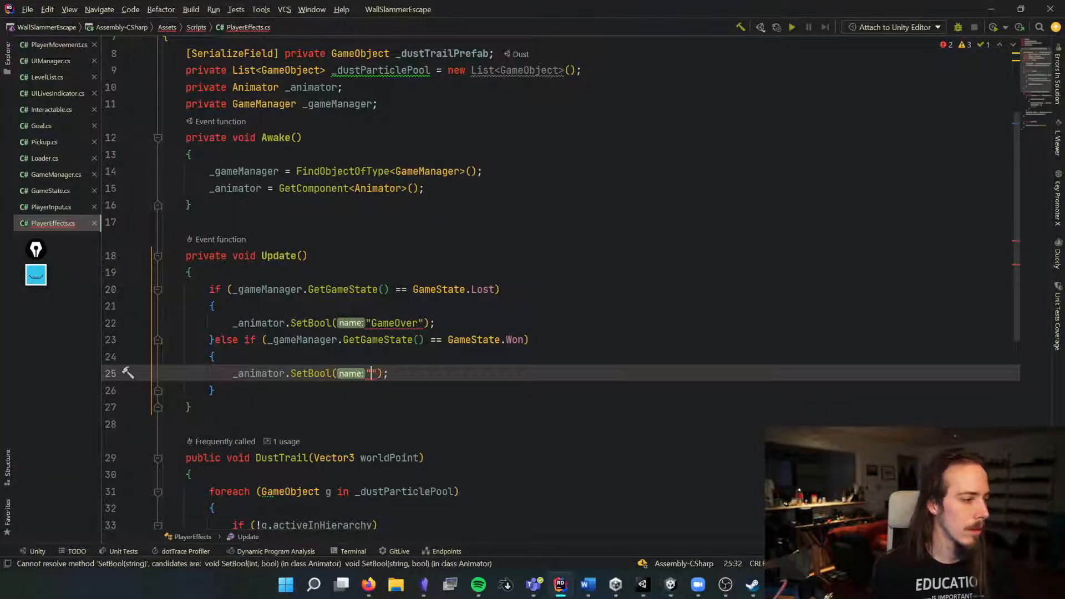
Step: Set the second SetBool call's name to "Won" and pass true as the value in both the GameOver and Won calls
key("End")
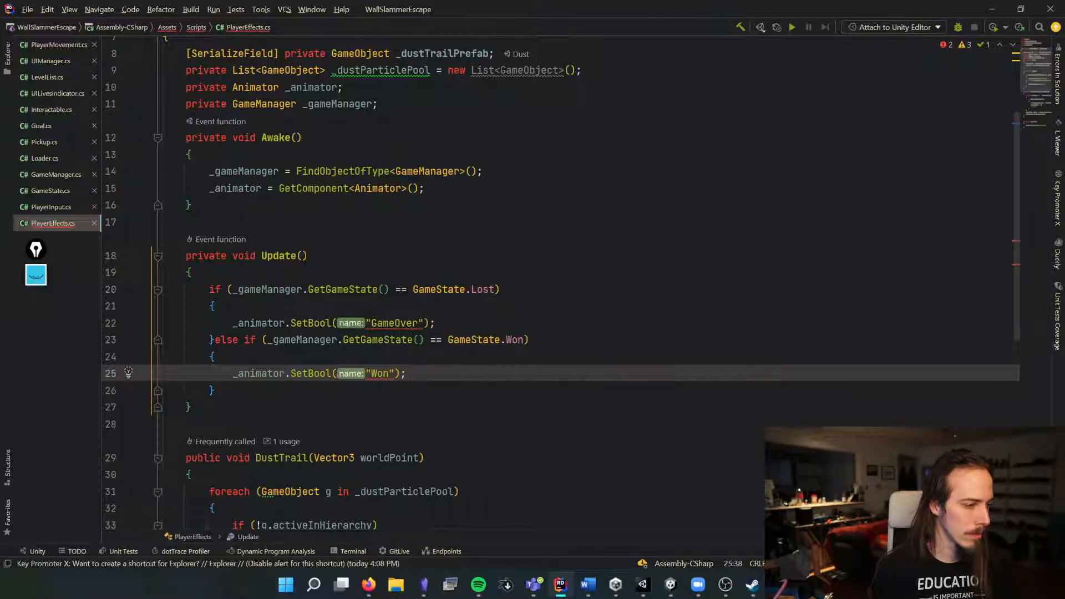
left_click(424, 323)
type(",true")
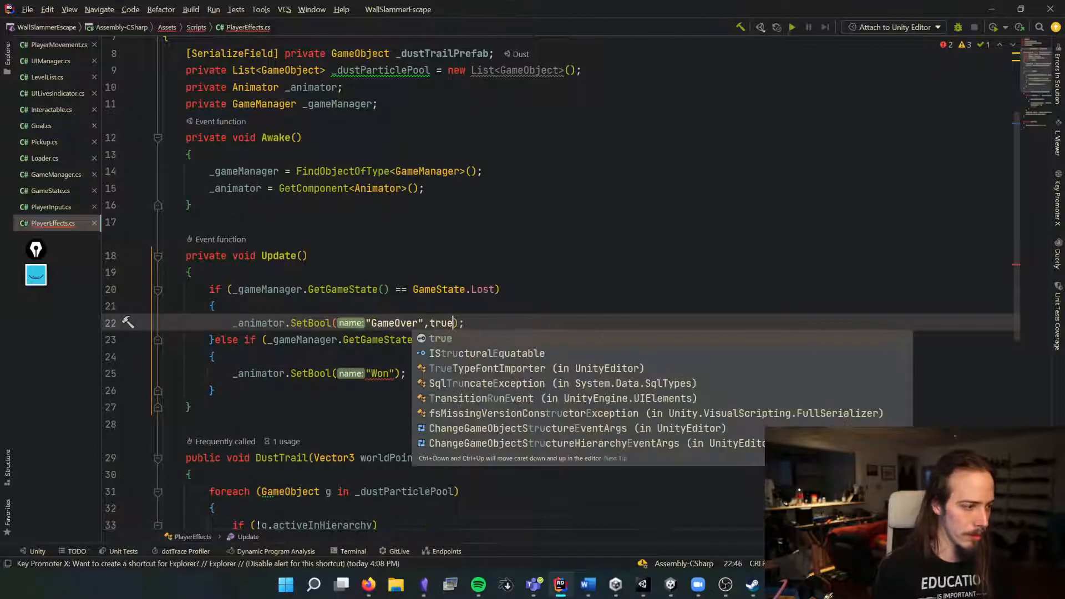
key("Return")
left_click(397, 373)
type(",true")
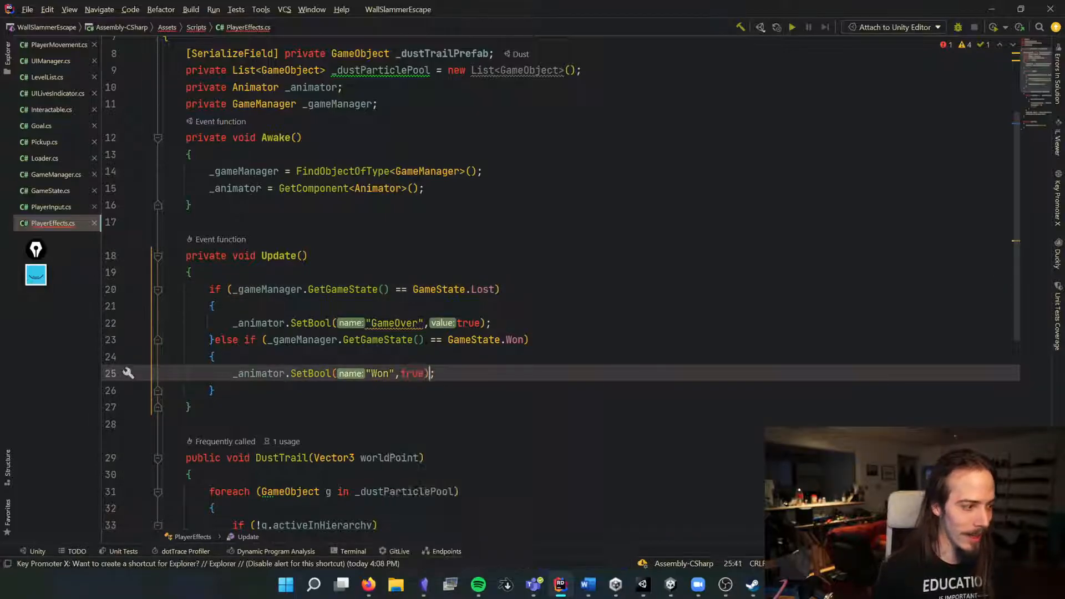
Step: Back in the Animator, add a condition to the Any State to At Goal transition and set it to Won
key("Down")
key("Down")
key("alt+Tab")
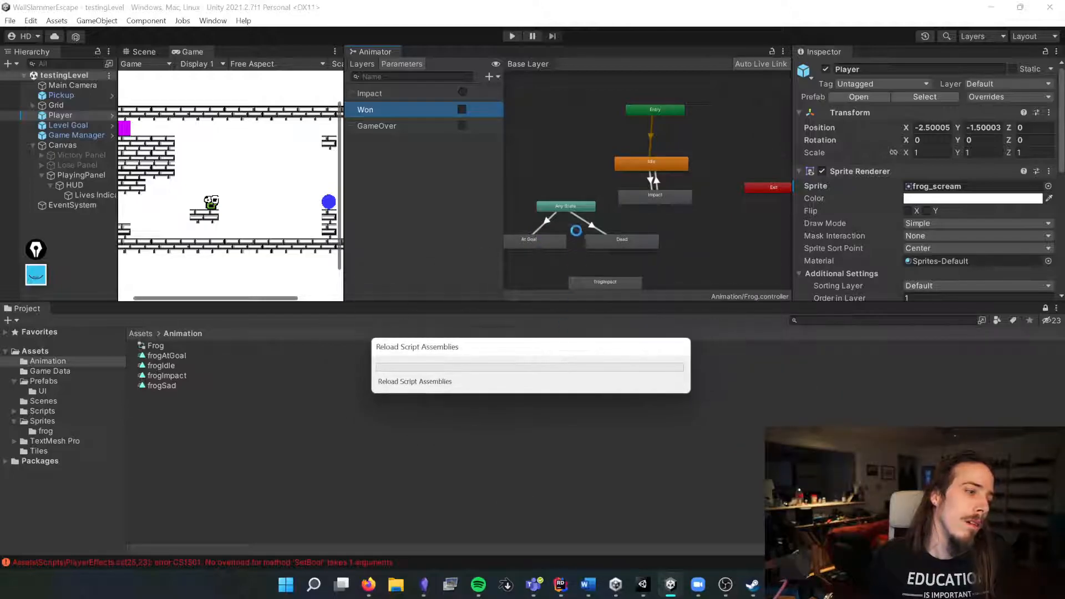
left_click(544, 219)
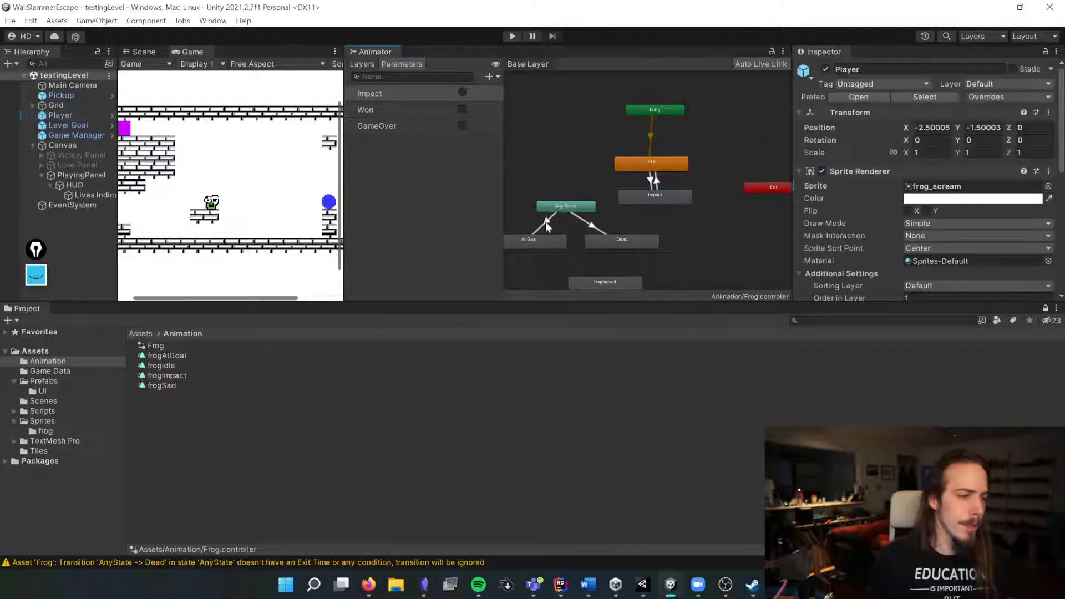
left_click_drag(1036, 237, 813, 236)
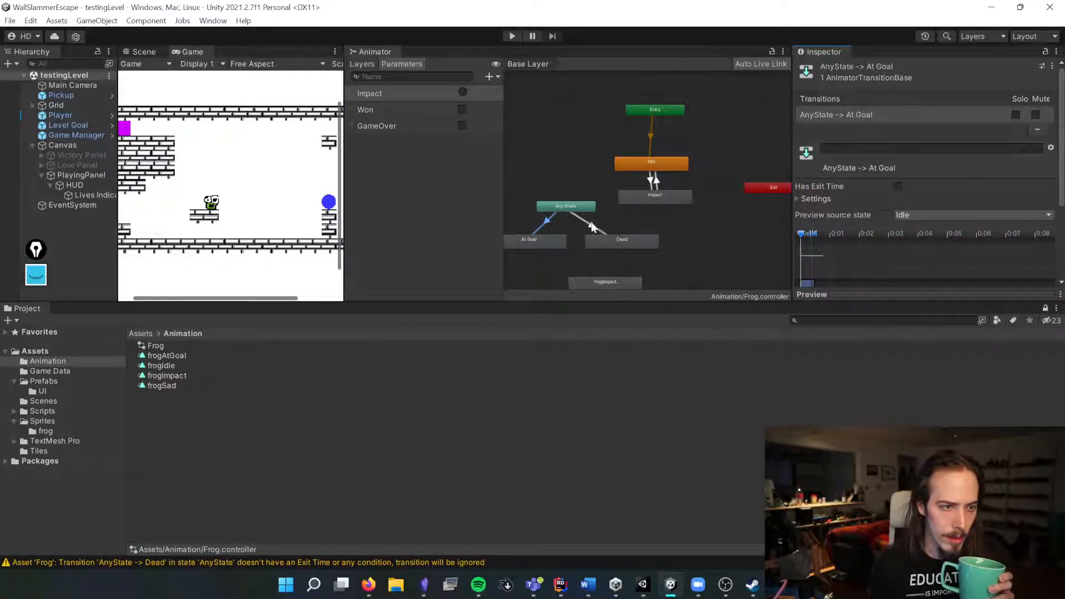
scroll(856, 194, "down", 1)
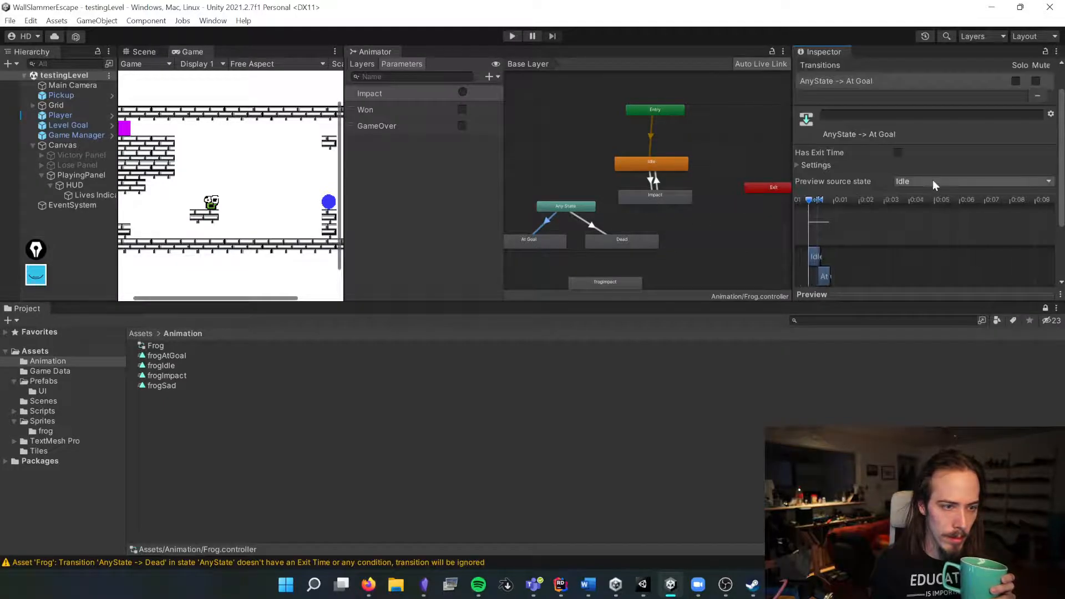
scroll(1055, 225, "down", 2)
scroll(1055, 226, "down", 1)
left_click(1022, 271)
left_click(847, 254)
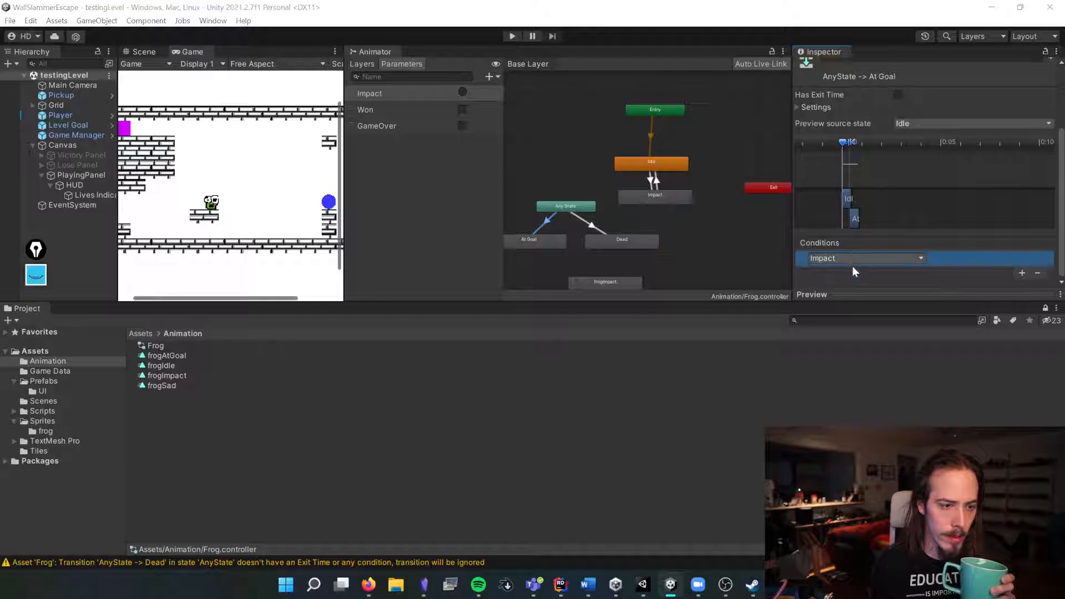
left_click(921, 258)
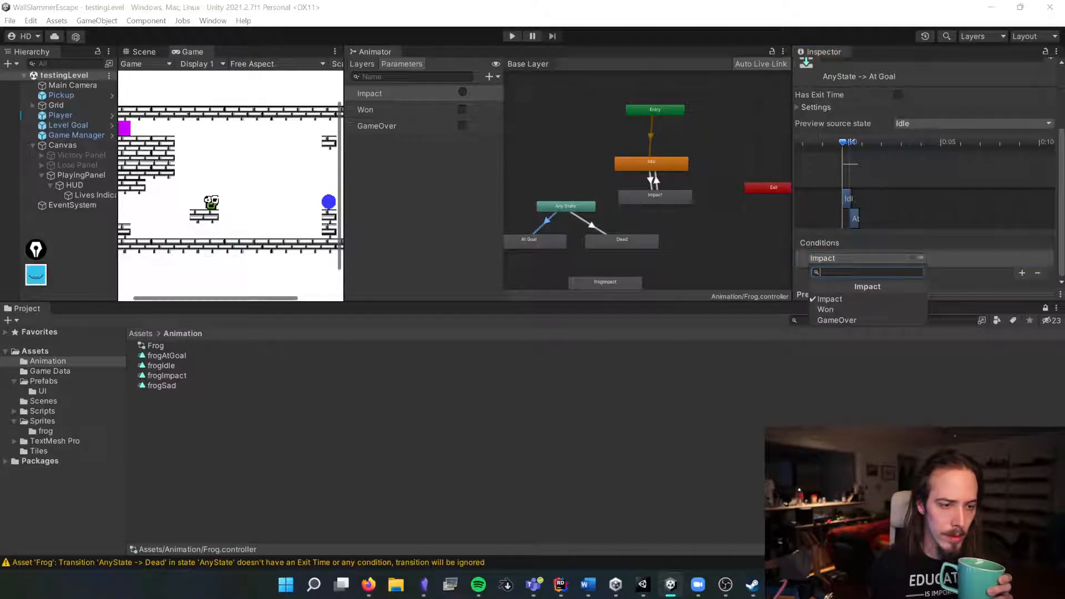
left_click(846, 308)
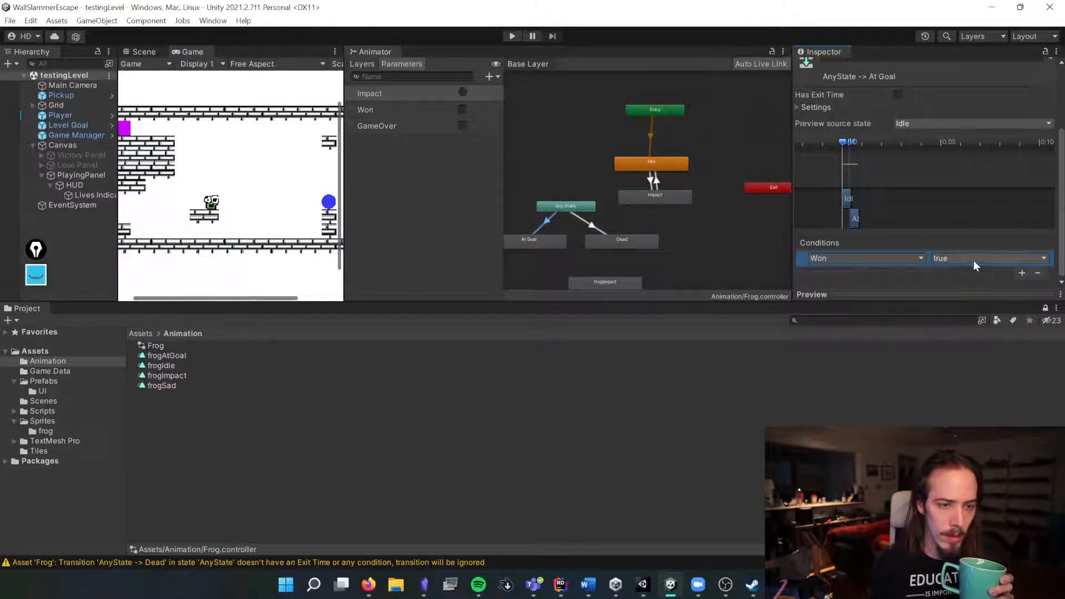
Step: Add a condition to the Any State to Dead transition and set it to GameOver
left_click(588, 226)
left_click(1022, 272)
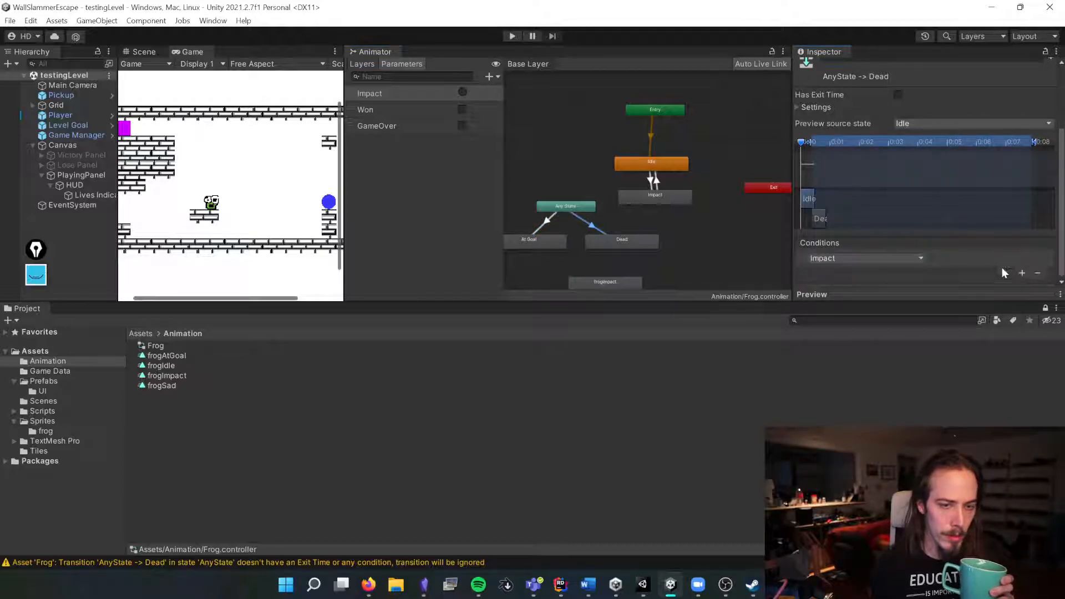
left_click(874, 255)
left_click(846, 318)
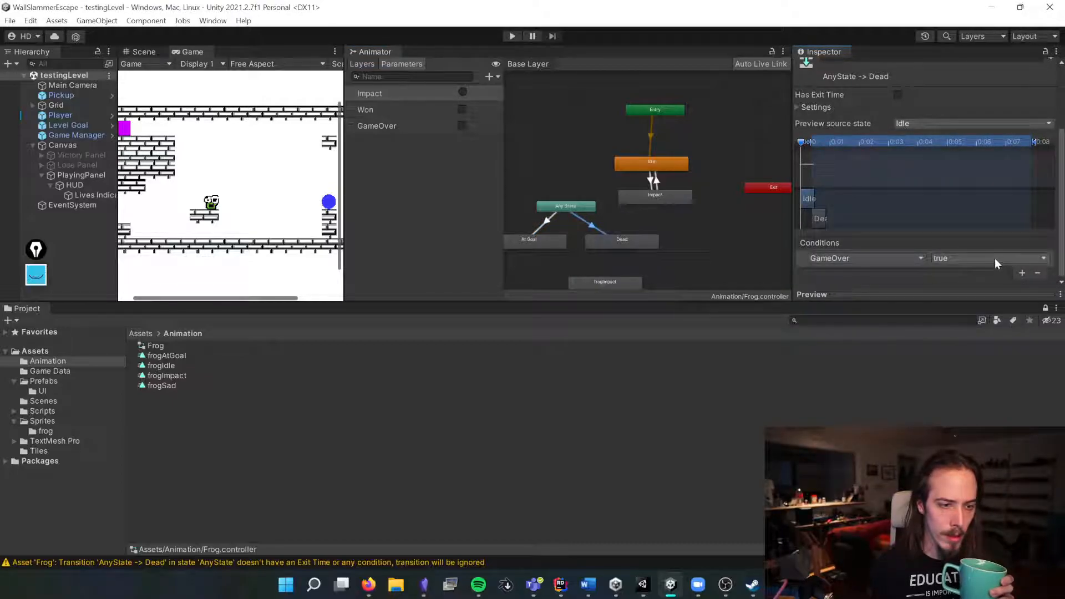
left_click(657, 258)
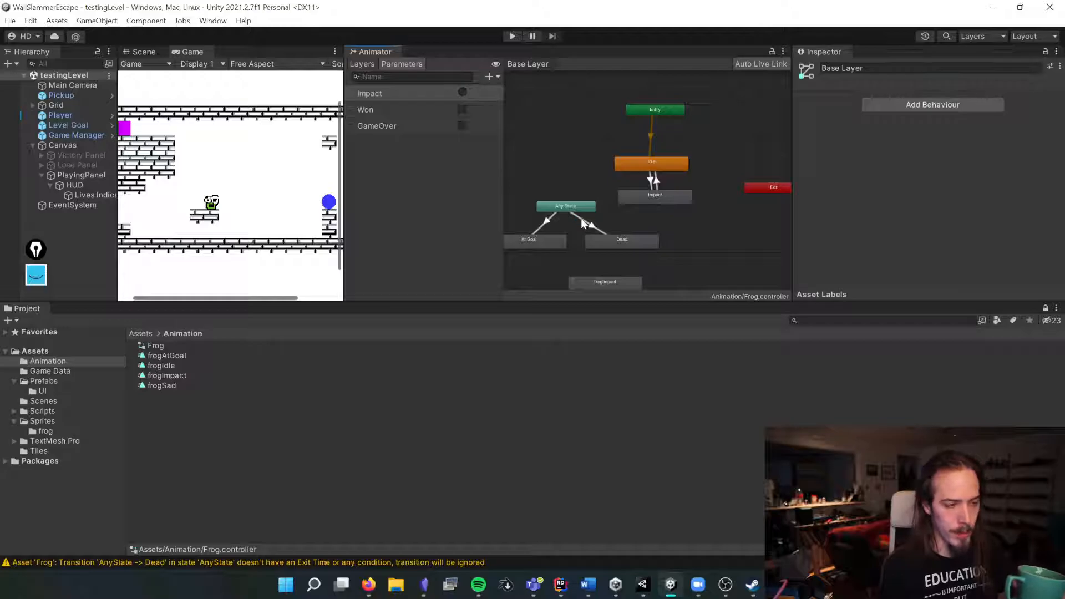
Step: Nudge the Any State node slightly and widen the Game view panel
left_click(574, 208)
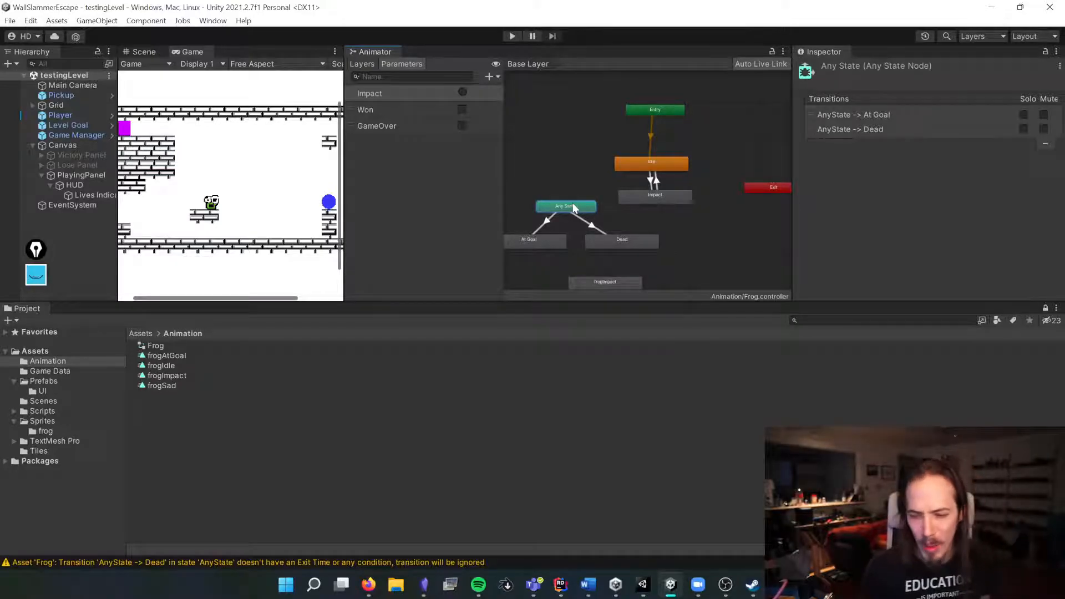
mouse_move(574, 208)
left_mouse_down()
mouse_move(571, 167)
mouse_move(581, 200)
left_mouse_up()
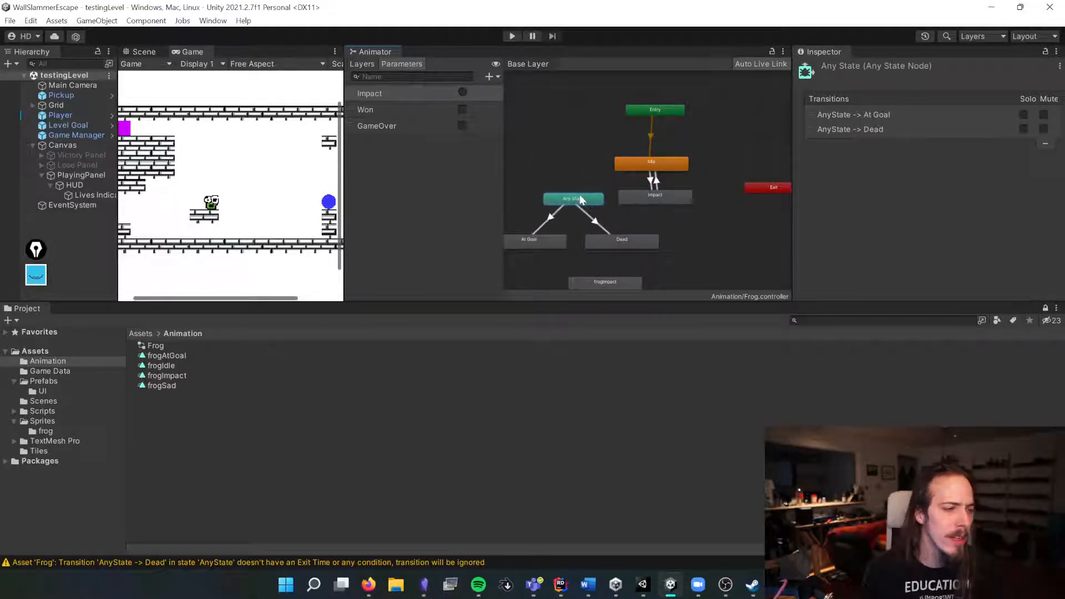
left_click_drag(346, 128, 678, 128)
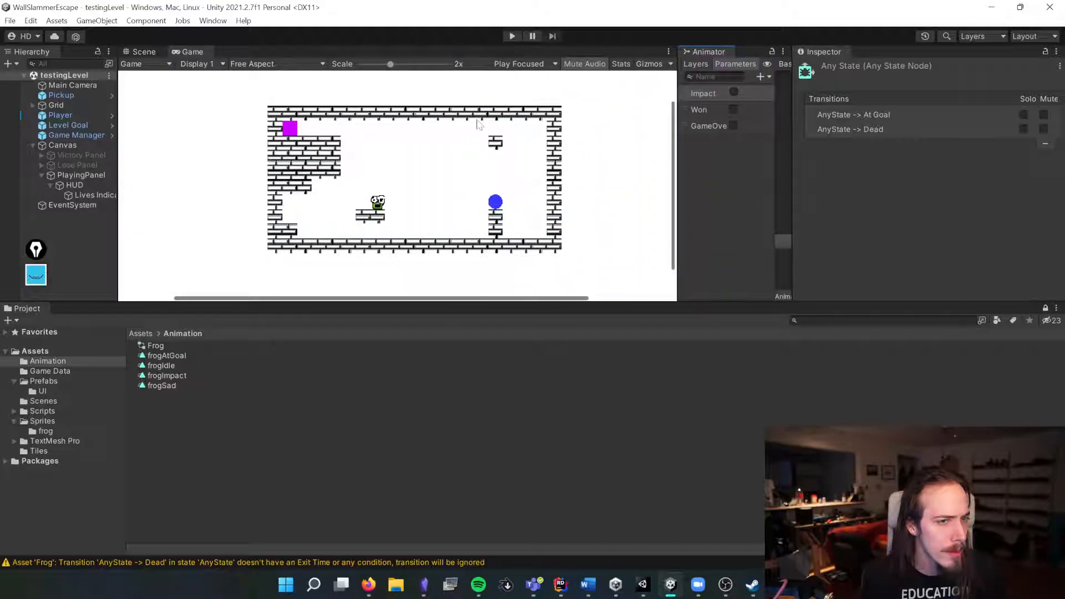
Step: Enter Play mode and move the frog until the level is lost to test the game-over animation
left_click(512, 36)
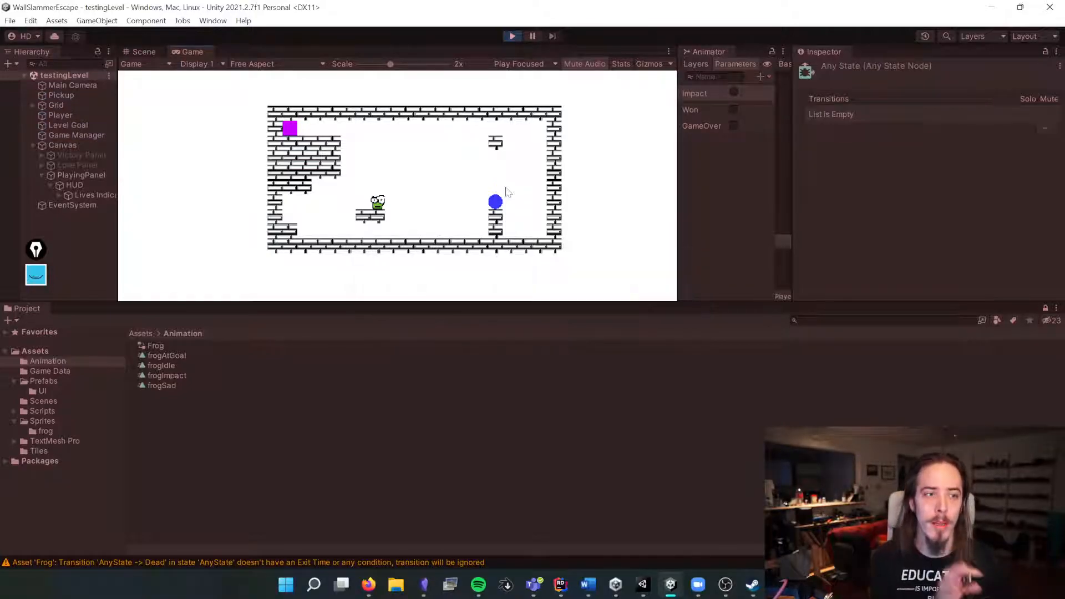
key("Right")
key("Up")
key("Down")
key("Up")
key("Down")
key("Up")
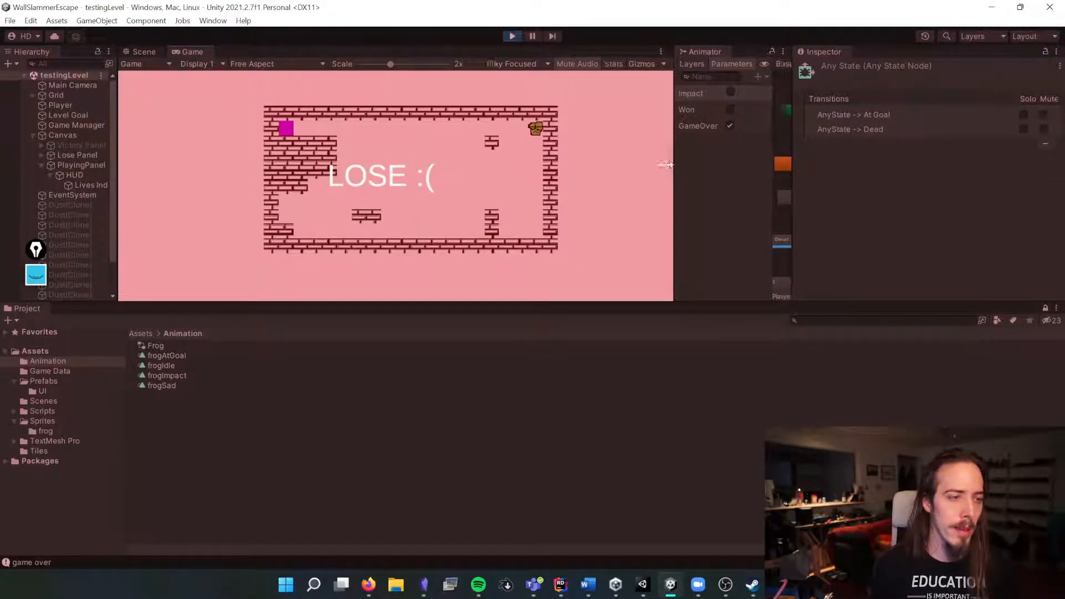
Step: Restart the level, steer the frog to the goal to test the win animation, and exit Play mode
left_click_drag(677, 166, 499, 172)
key("r")
key("Up")
key("Left")
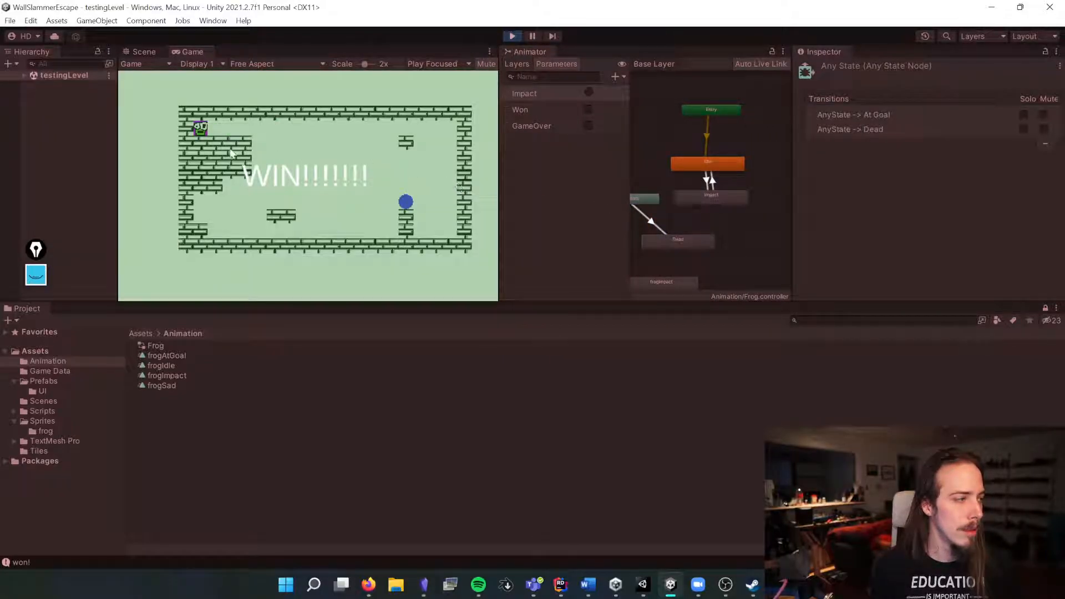
left_click(513, 36)
Step: Rearrange the Any State, Dead and At Goal nodes in the Animator graph for a tidier layout
left_click(680, 240)
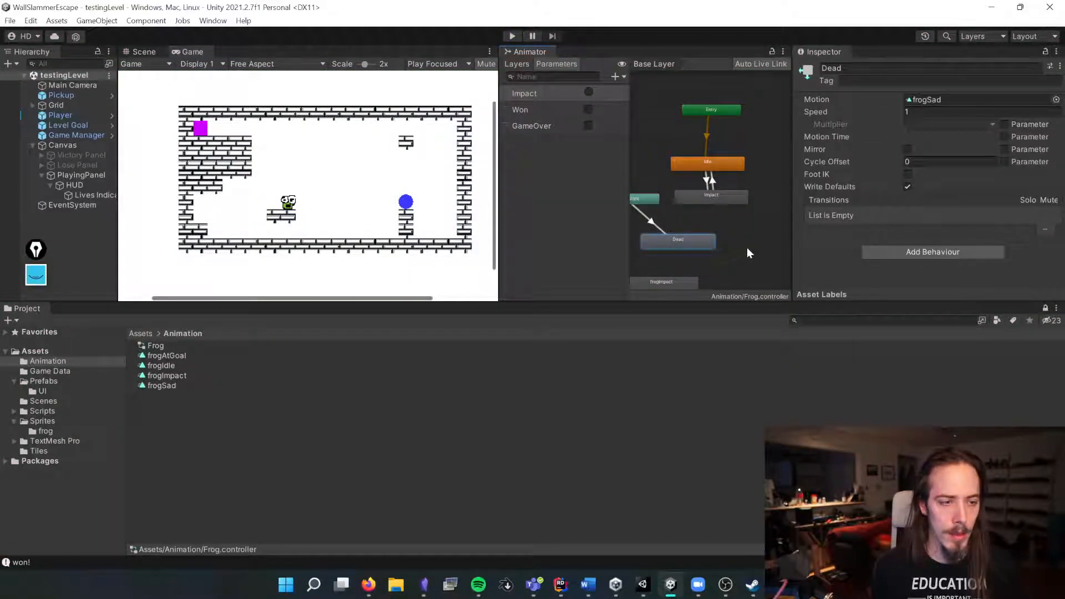
left_click(654, 220)
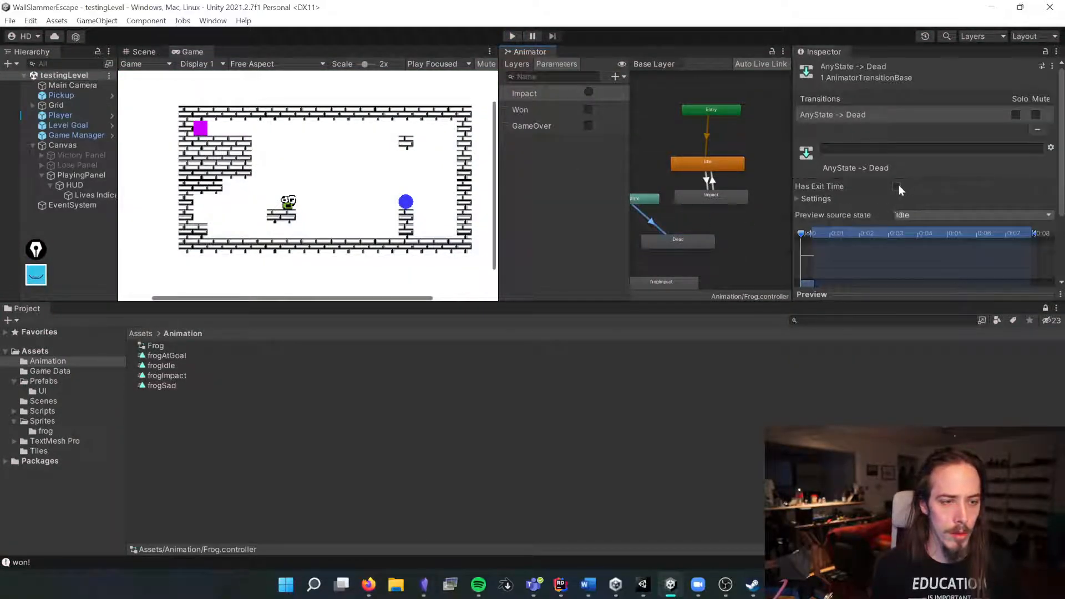
left_click_drag(647, 199, 659, 202)
left_click_drag(680, 239, 684, 238)
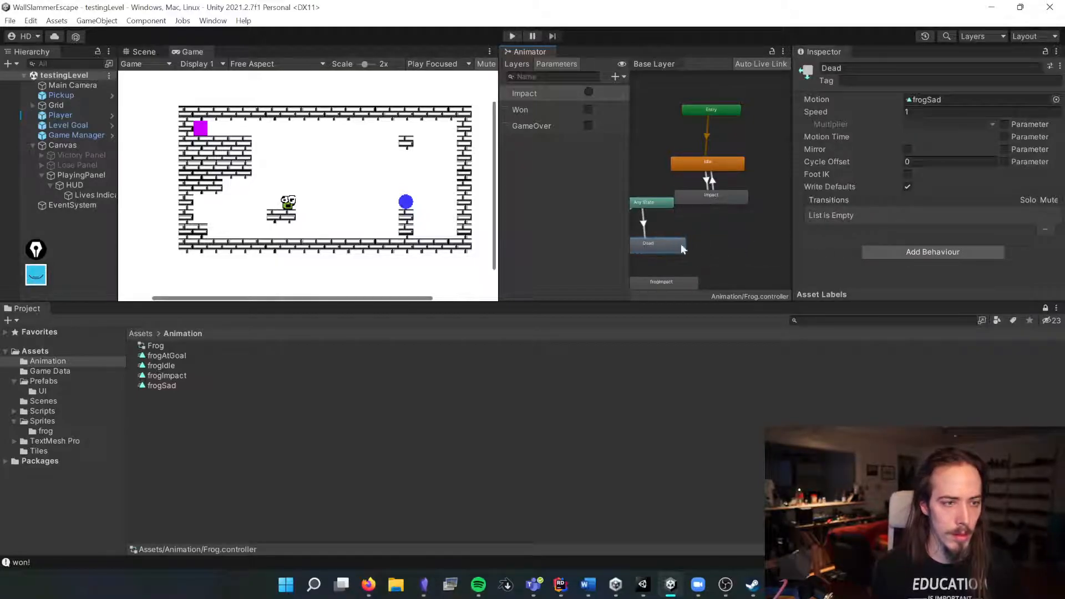
scroll(777, 242, "down", 5)
left_click(700, 244)
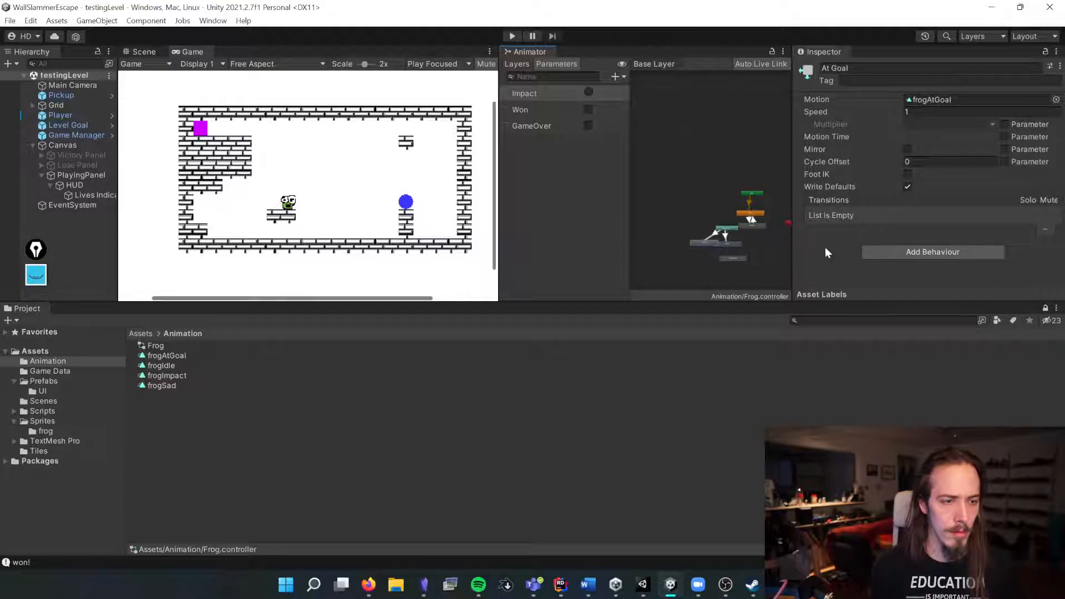
left_click(715, 237)
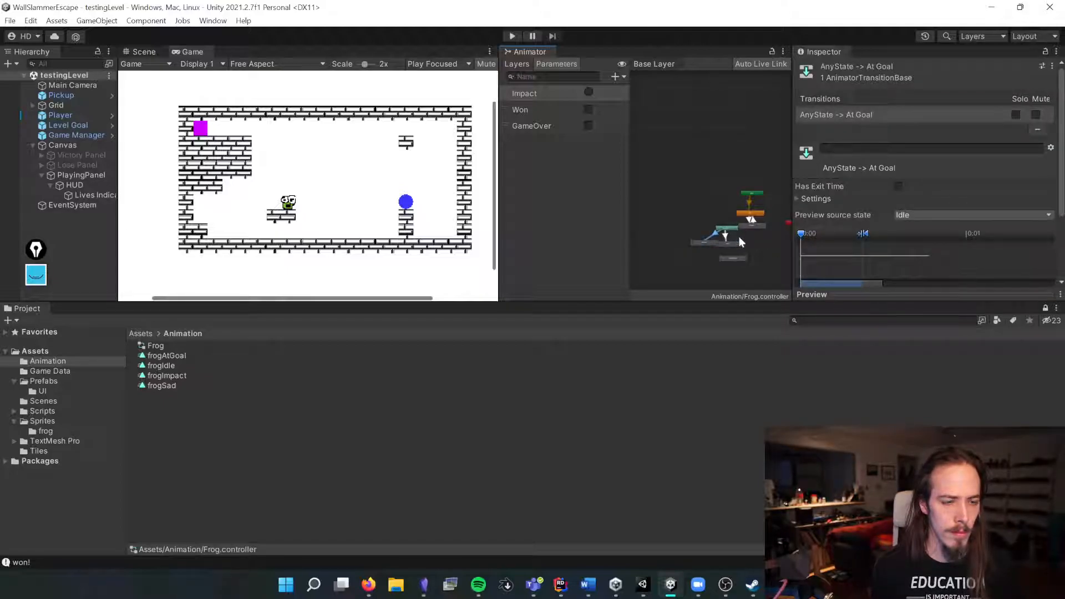
left_click(726, 235)
left_click(725, 235)
left_click_drag(726, 225, 701, 225)
left_click(667, 217)
scroll(408, 208, "down", 3)
scroll(410, 213, "down", 6)
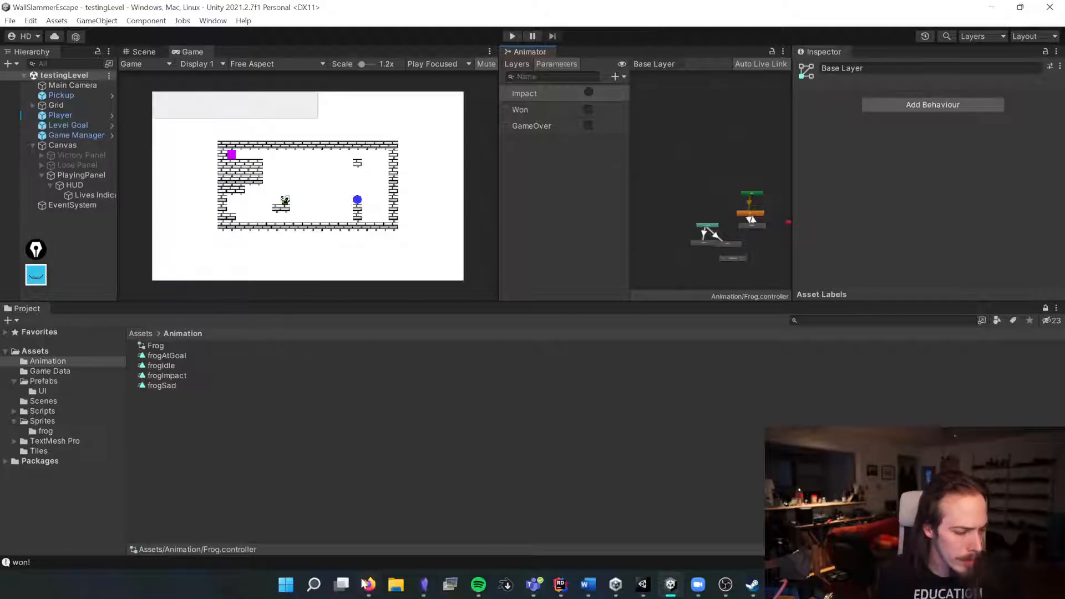
Step: Delete the "Replace Wall Graphics" and "Make custom sprites" cards from the In Progress list of the Wall Slammer Escape notes board
left_click(424, 584)
left_click(579, 167)
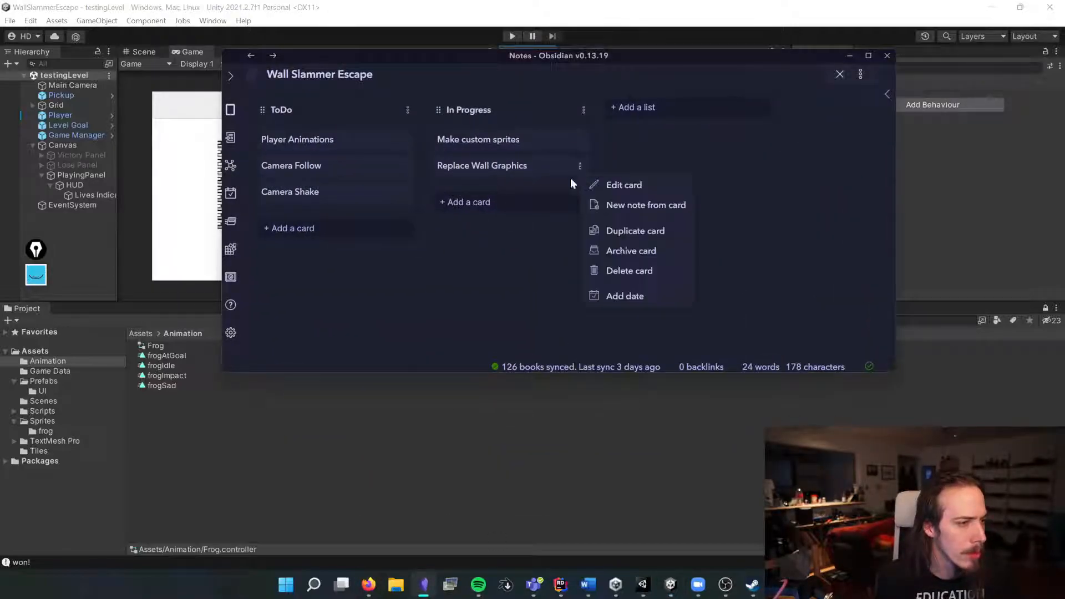
left_click(638, 280)
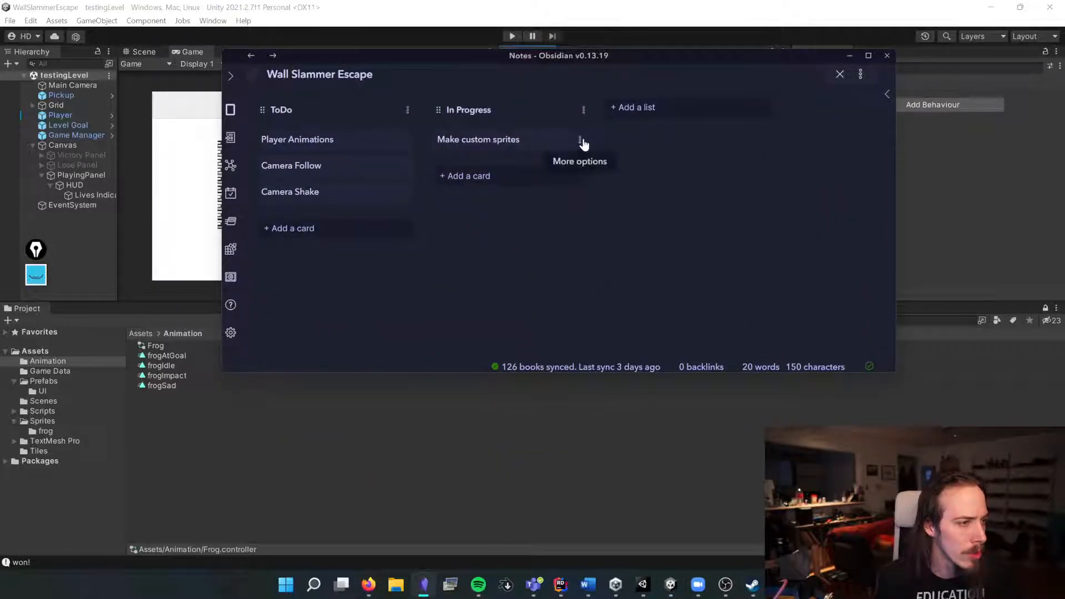
left_click(581, 140)
left_click(631, 242)
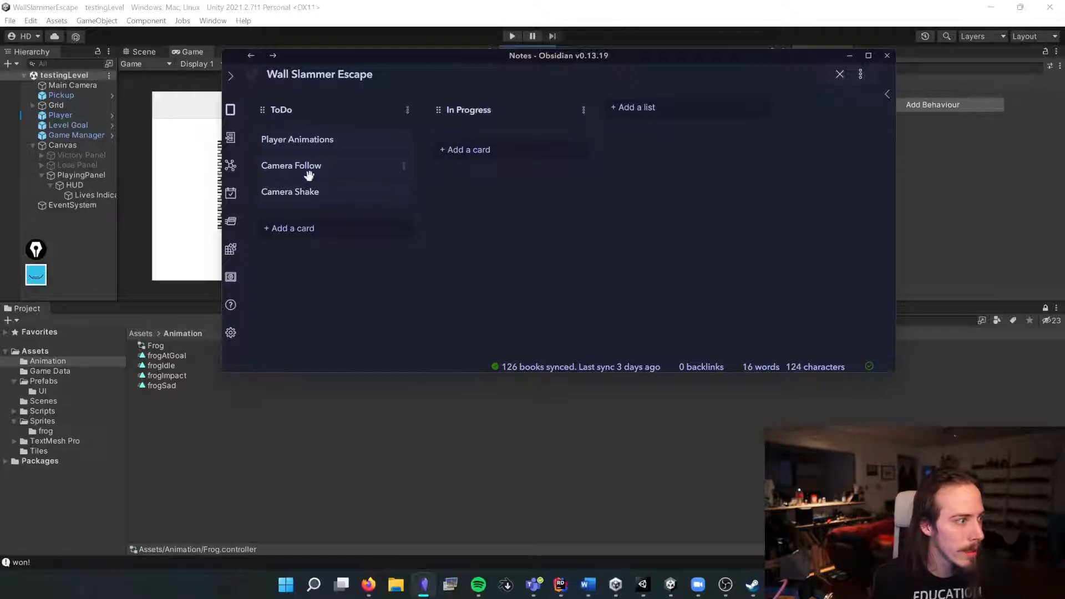
Step: Move the "Player Animations" card into In Progress, delete it from the board, and close the notes window
left_click_drag(299, 142, 478, 157)
left_click(584, 140)
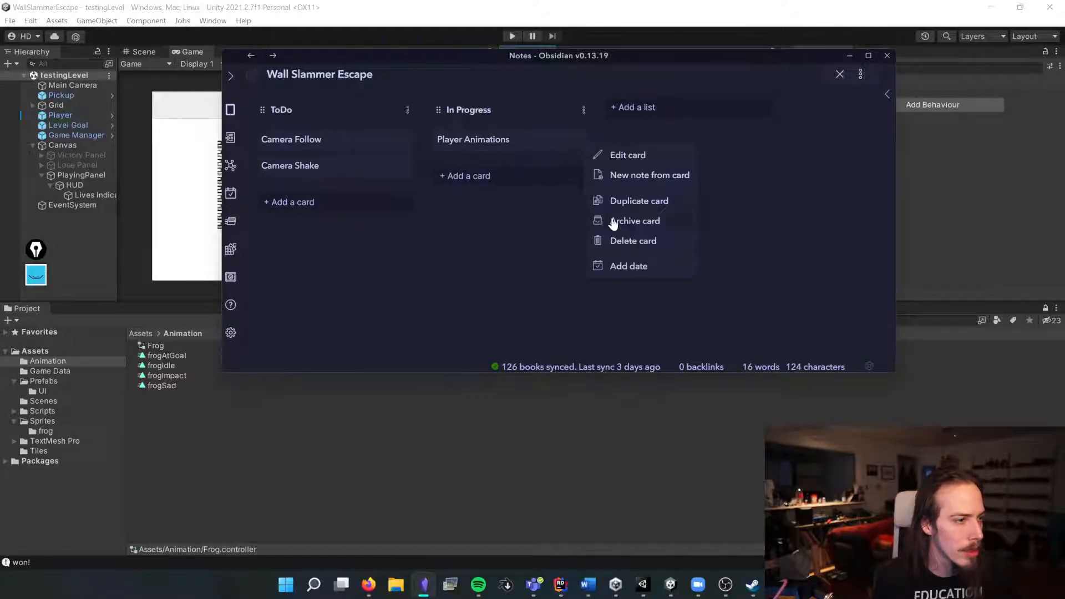
left_click(627, 242)
left_click(849, 55)
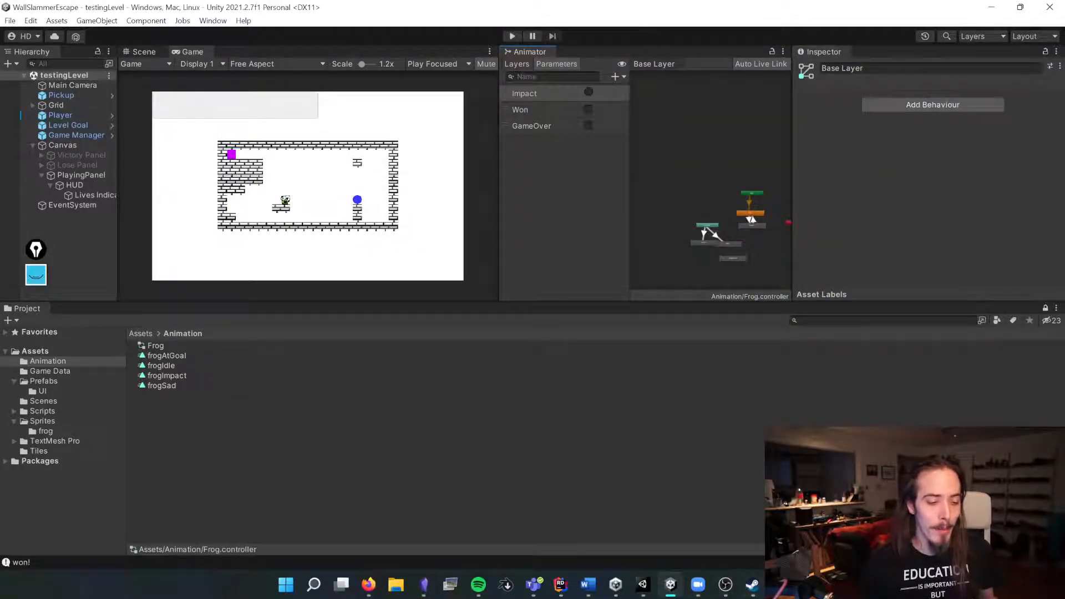
Step: Look over the frog sprite in Aseprite and the frog sprite assets in the project's Sprites folder
left_click(779, 585)
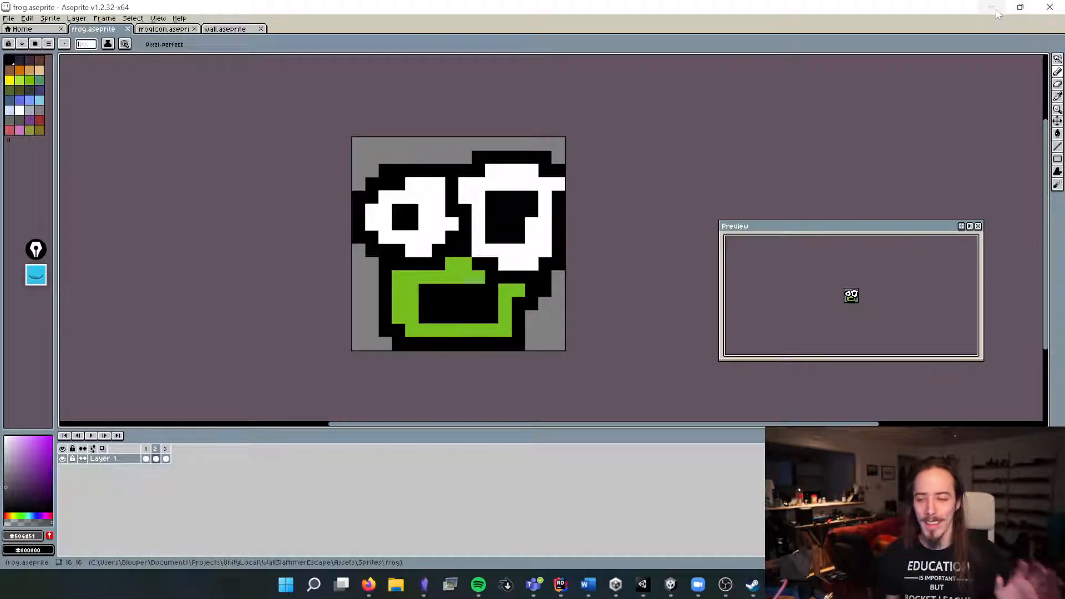
left_click(996, 12)
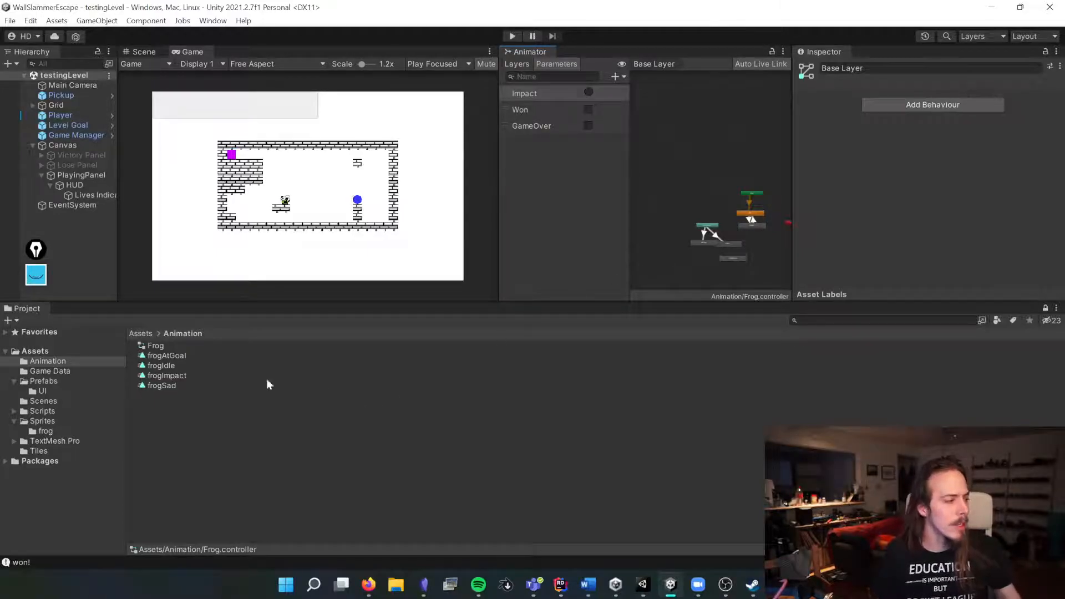
left_click(38, 429)
left_click(165, 375)
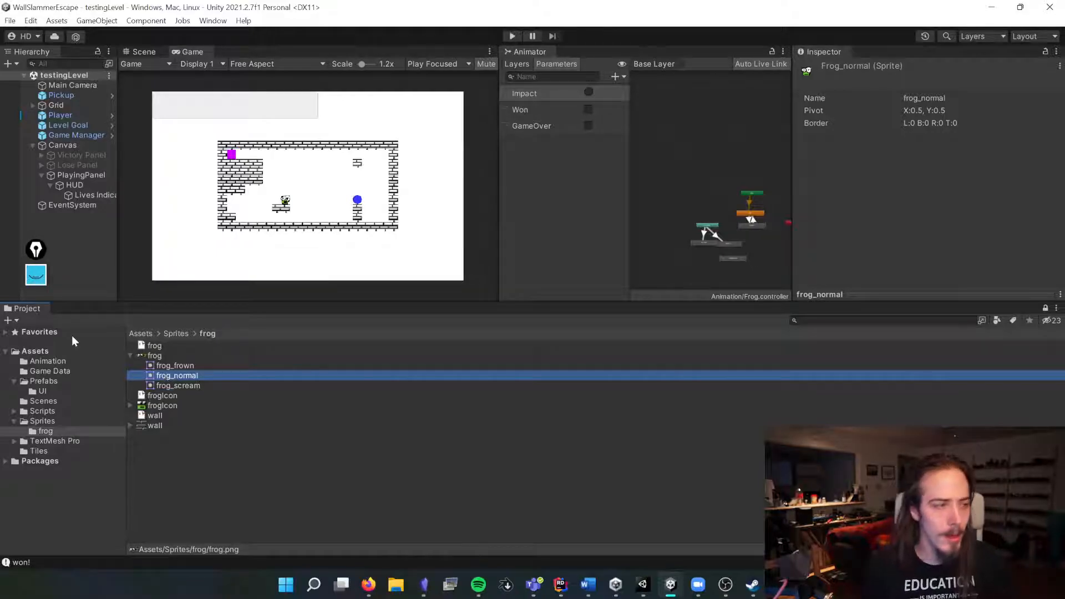
Step: Close the Animator tab and enlarge the Game view scale to 2x
right_click(519, 52)
left_click(555, 88)
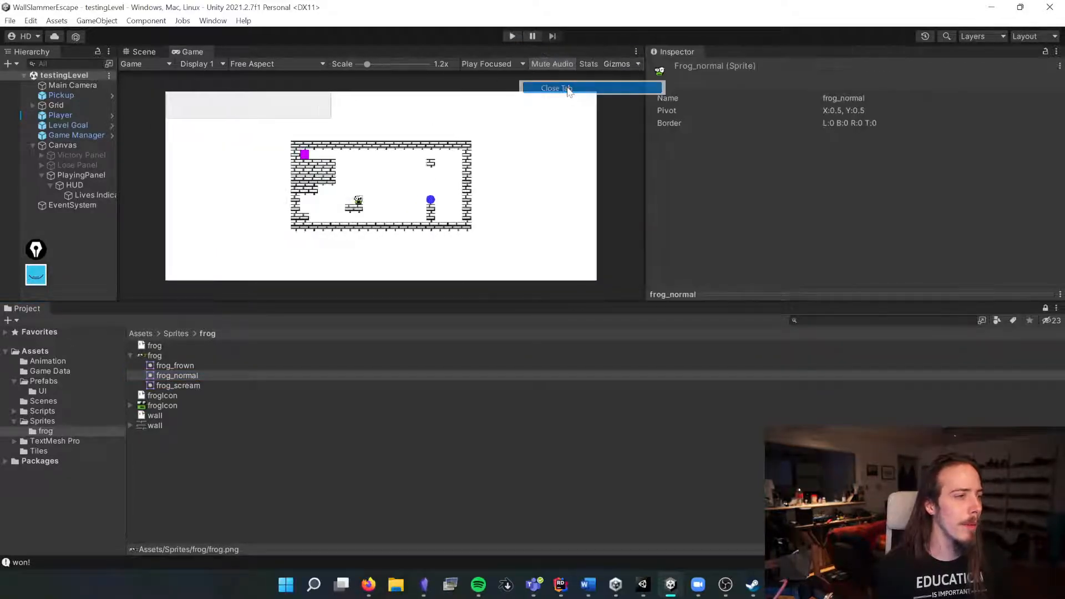
scroll(480, 244, "up", 4)
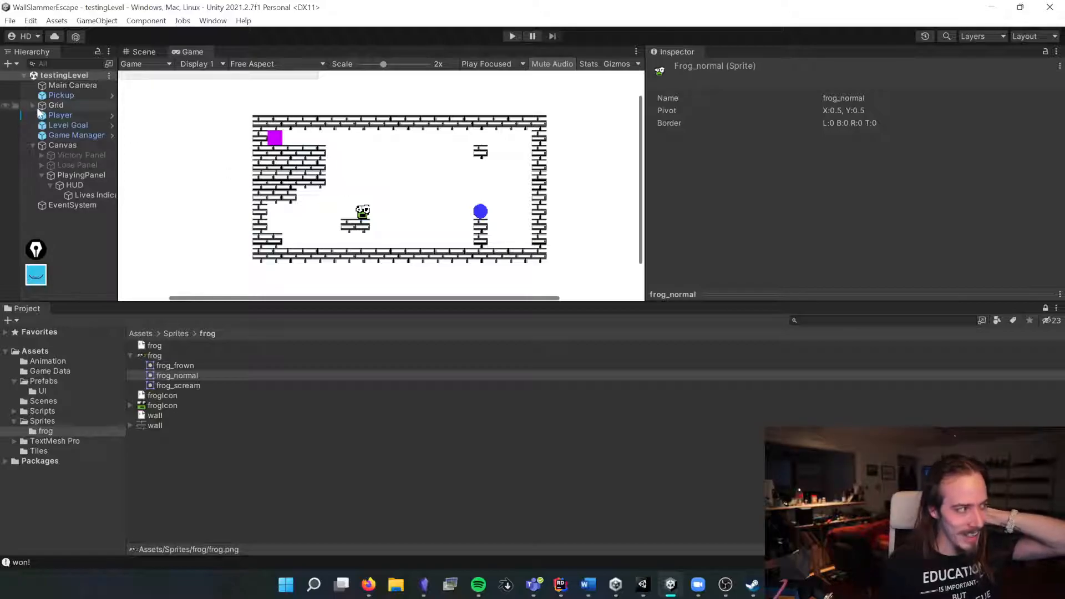
Step: Add a "Restart button on UI" card to the ToDo list of the notes board
left_click(424, 586)
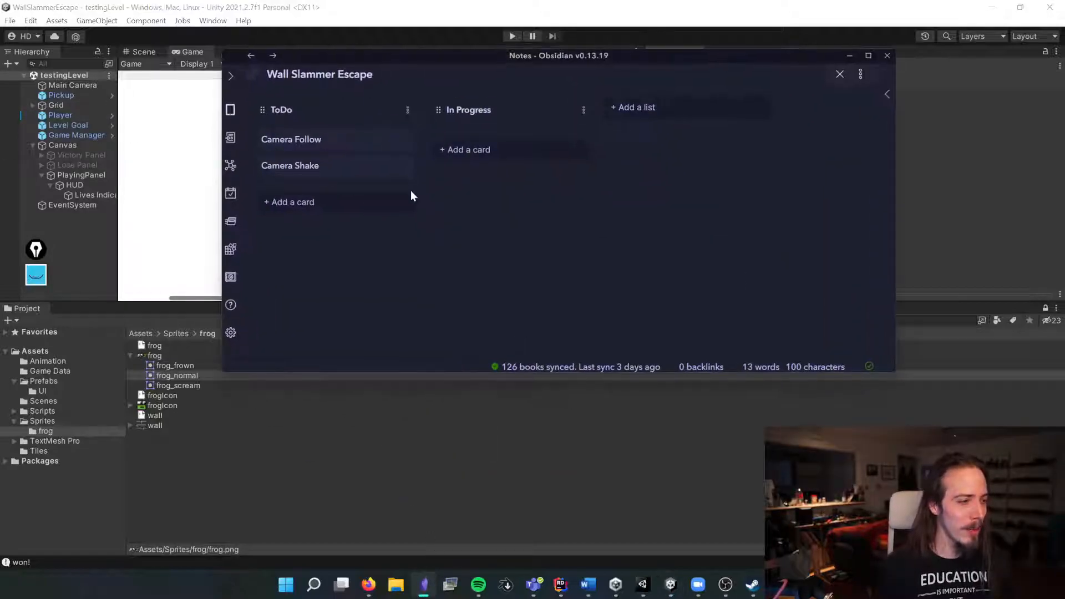
left_click(325, 204)
type("Restart ")
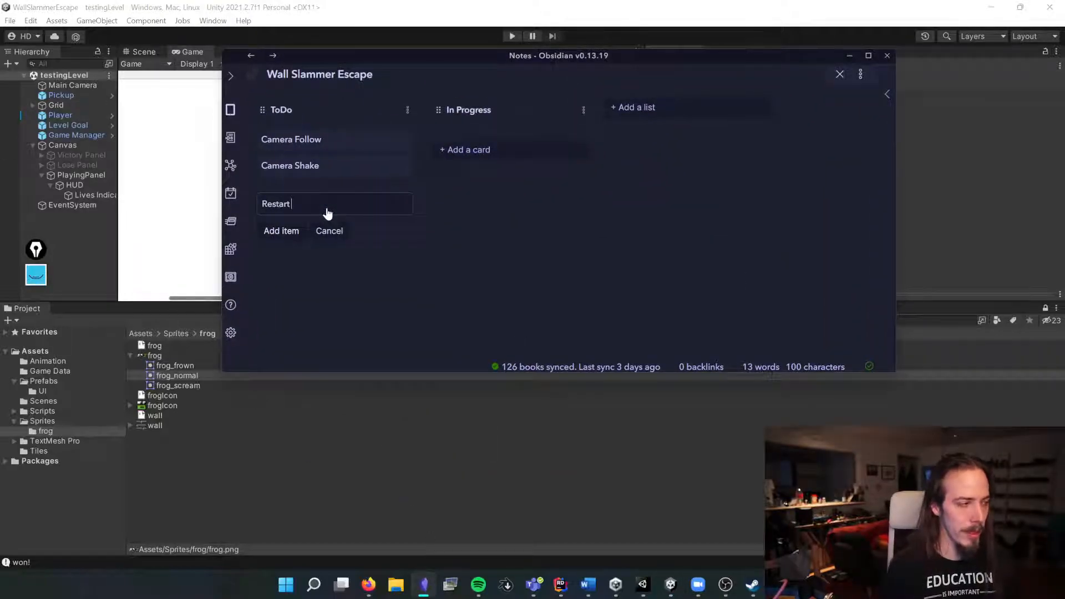
type("button on UI")
key("Return")
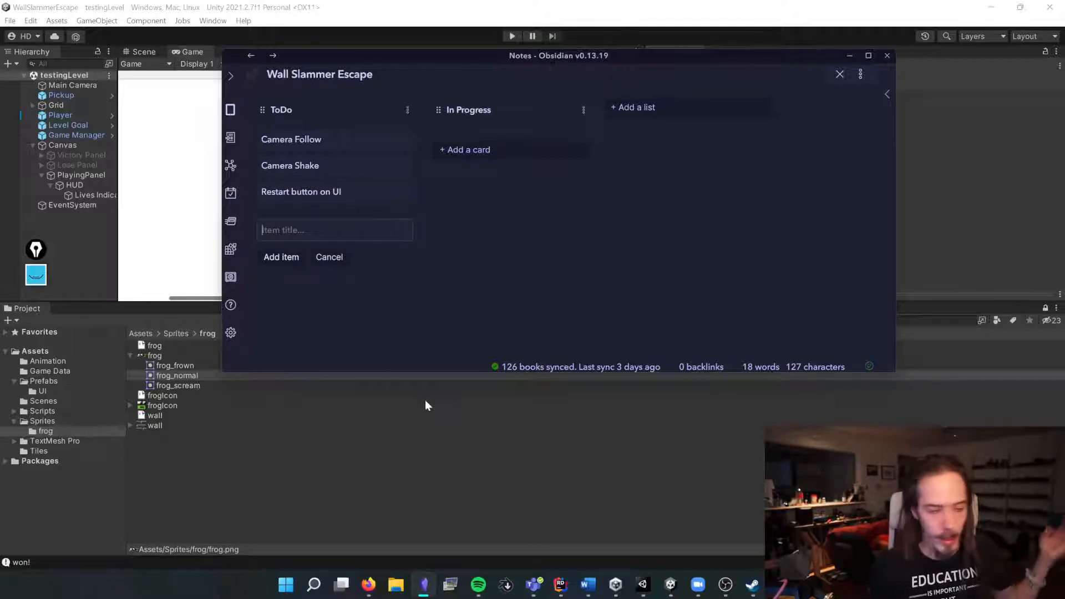
left_click(378, 448)
Step: Inspect the Canvas object's UI Manager component and the level in the Scene view
left_click(130, 355)
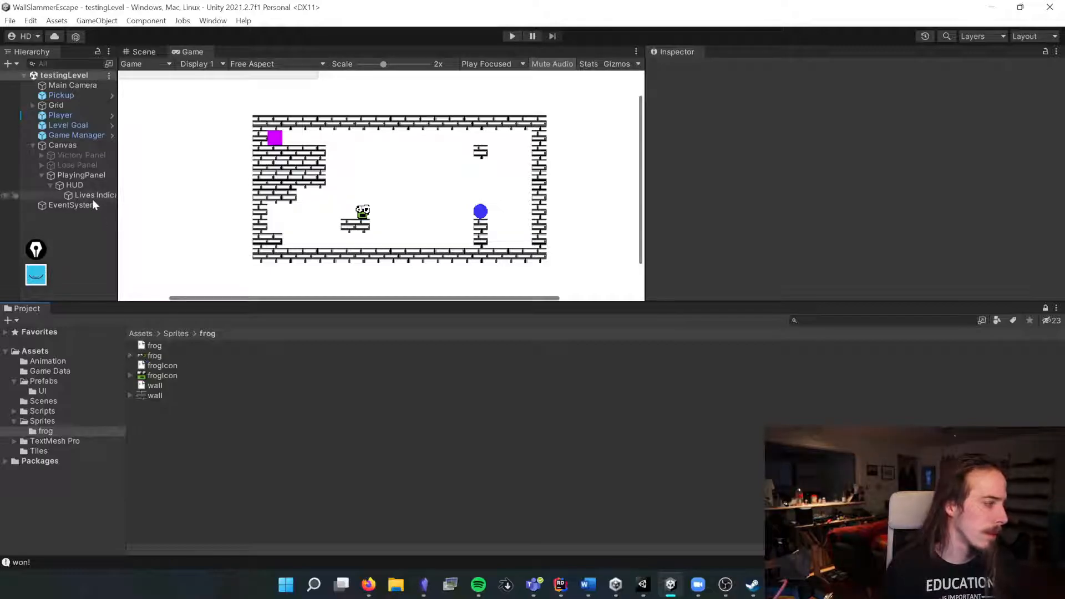
left_click(71, 155)
left_click(66, 146)
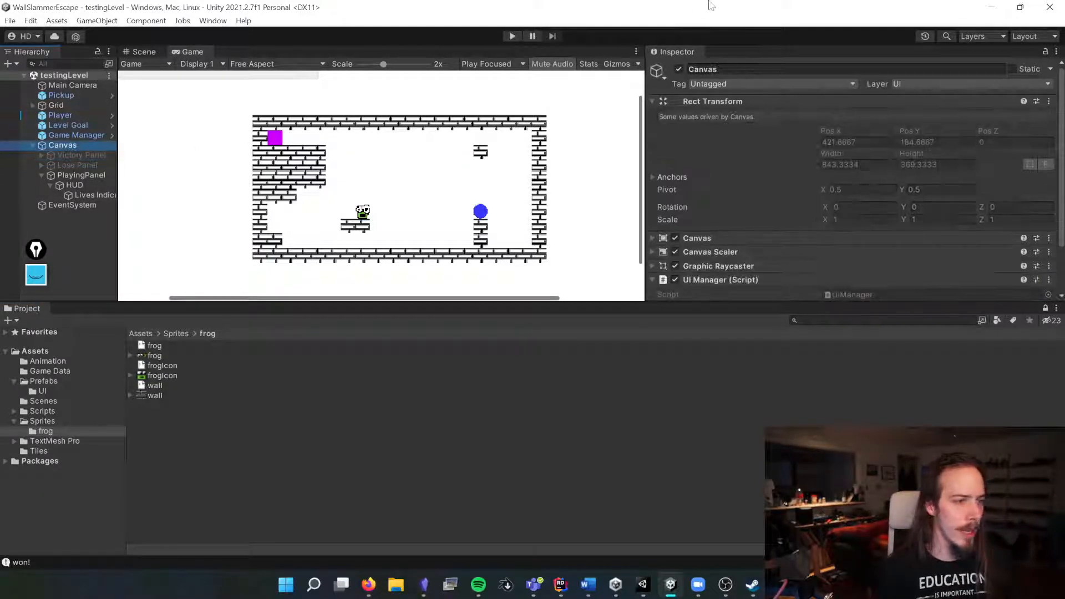
left_click(652, 101)
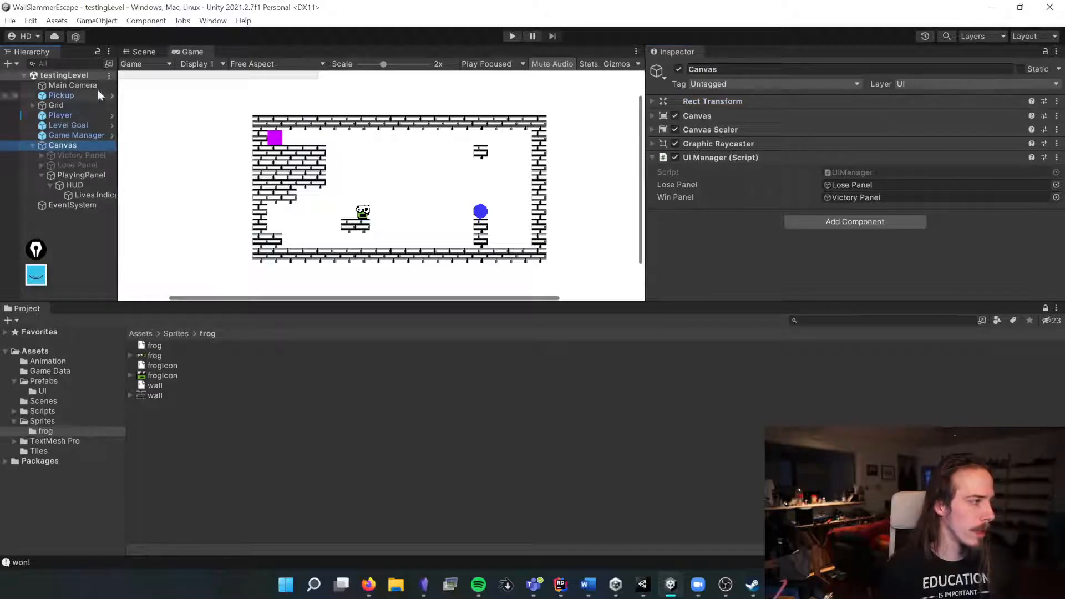
left_click(143, 52)
scroll(341, 191, "down", 5)
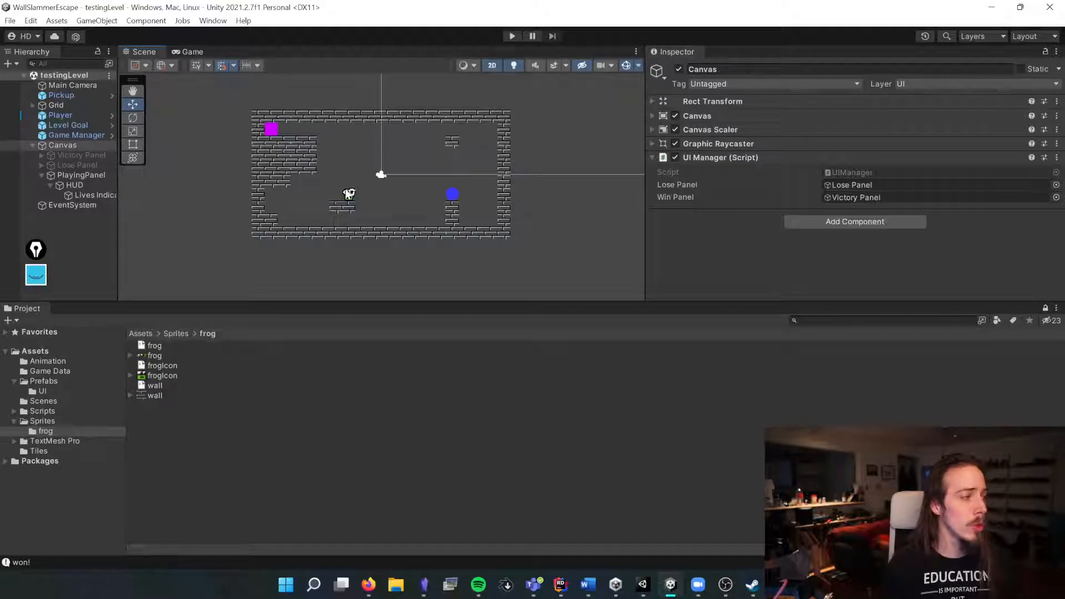
left_click(68, 213)
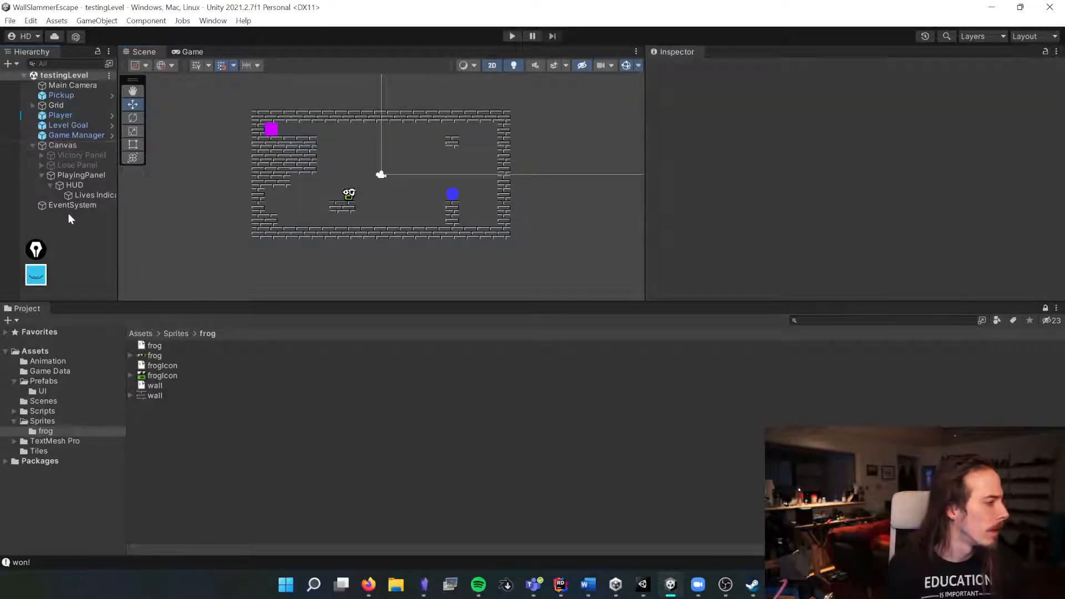
Step: Search the Unity Registry in Package Manager for "cinema" and install the Cinemachine package
left_click(221, 21)
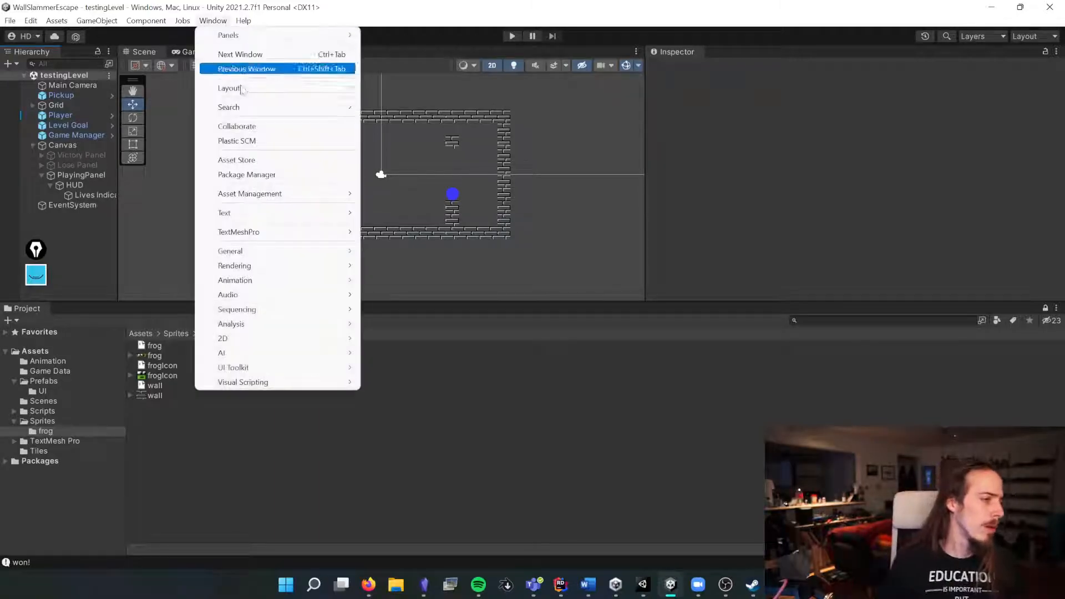
left_click(247, 175)
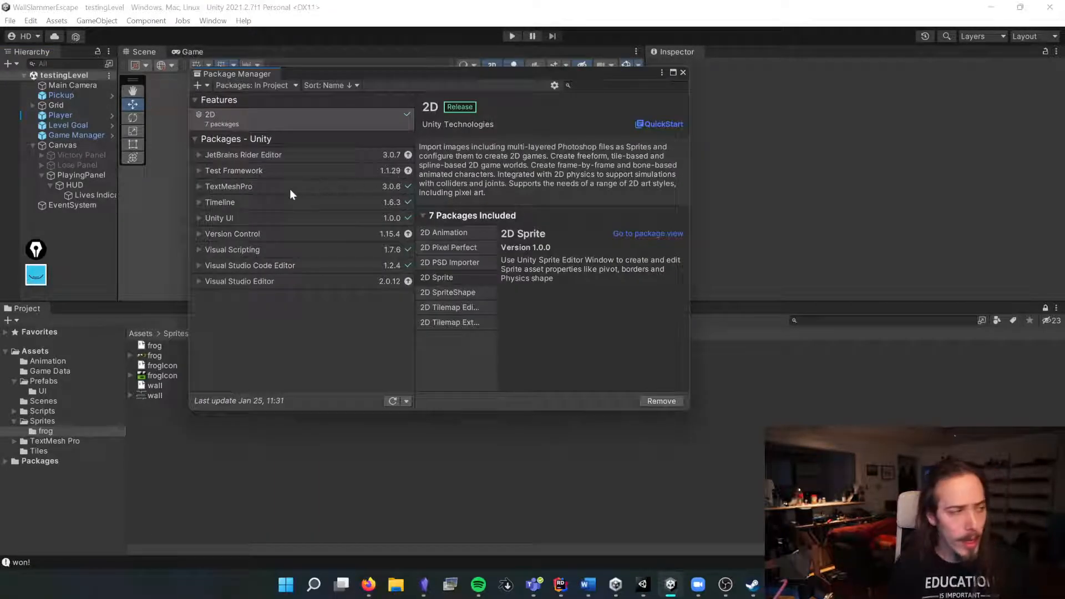
left_click(567, 85)
type("cine")
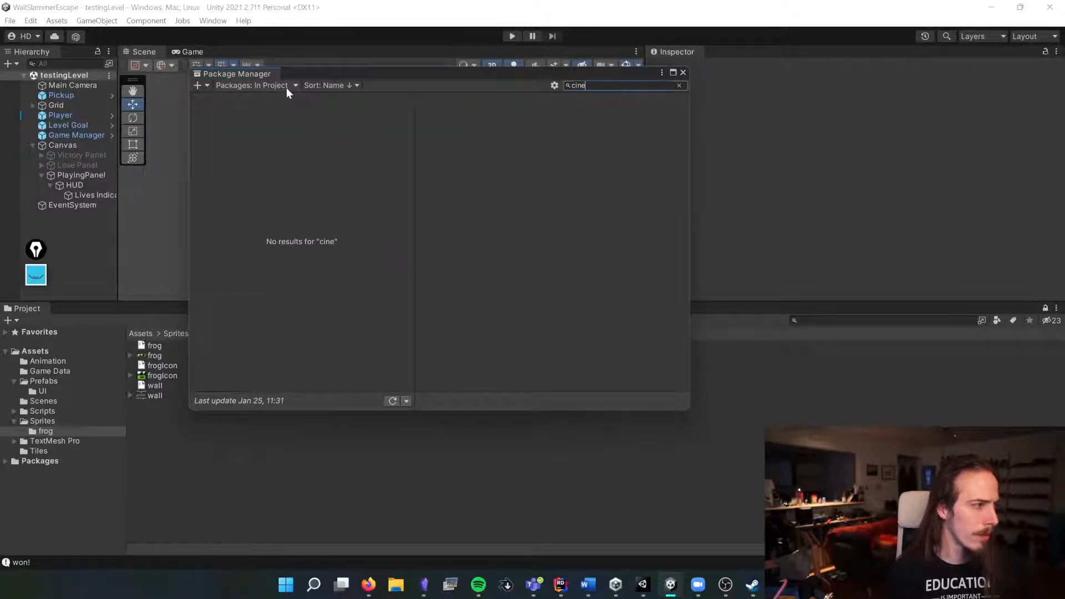
left_click(287, 87)
left_click(260, 99)
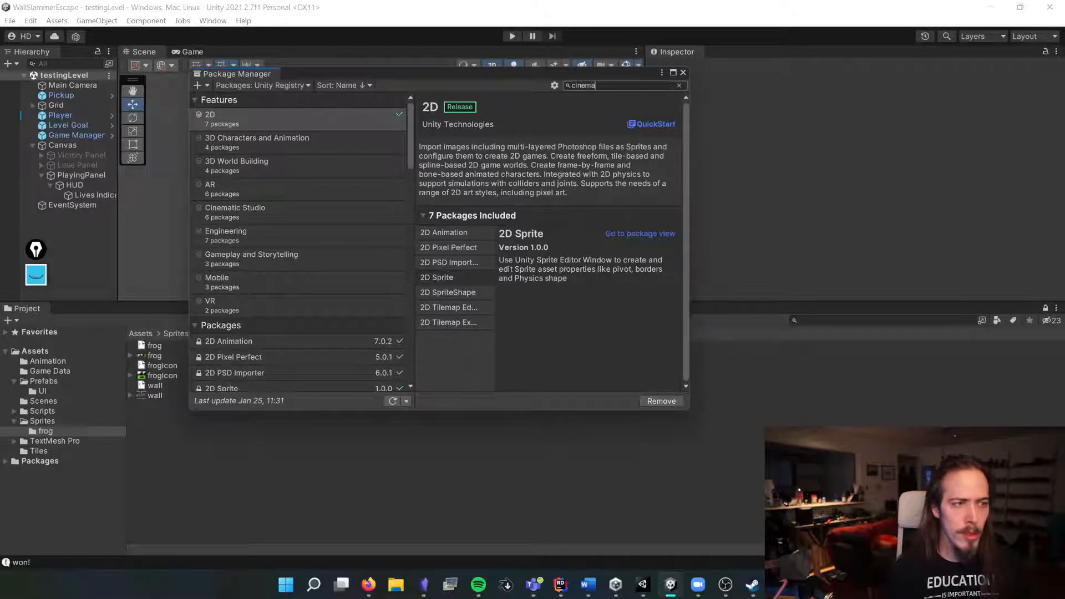
left_click(278, 155)
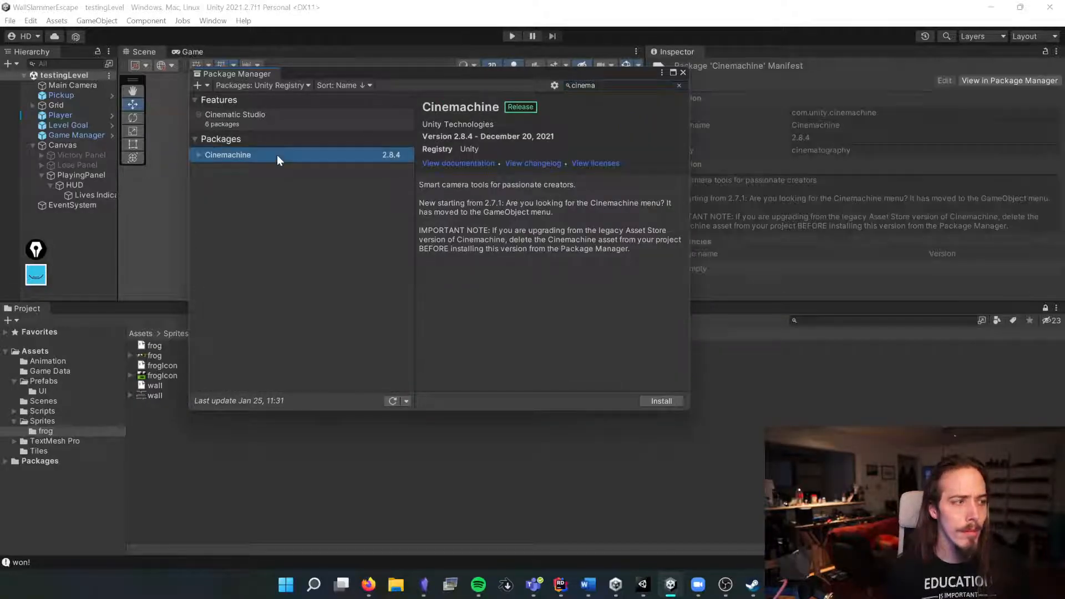
left_click(665, 400)
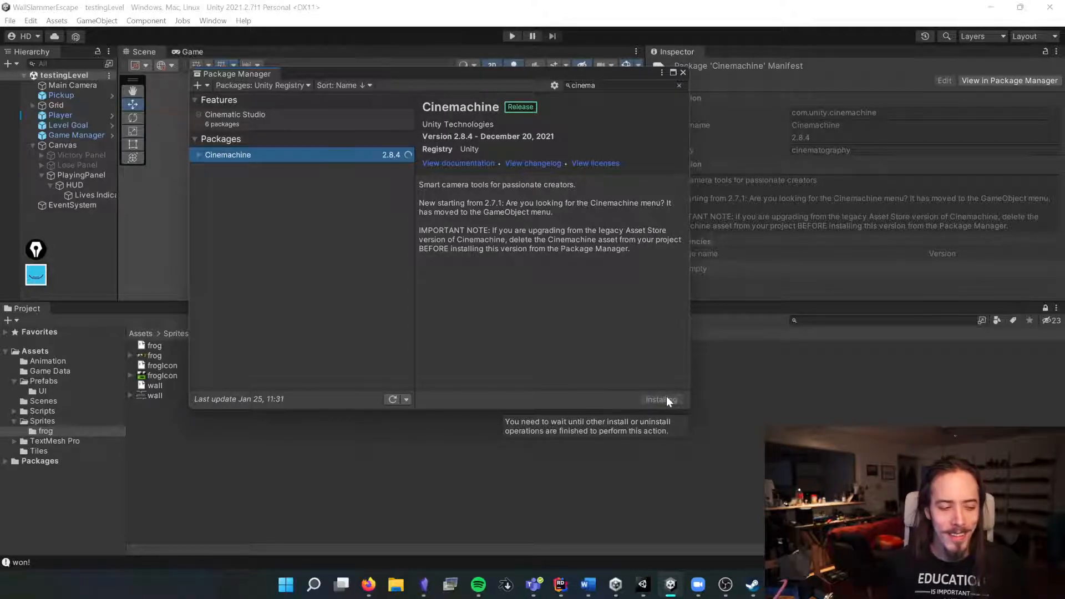
left_click_drag(430, 184, 577, 185)
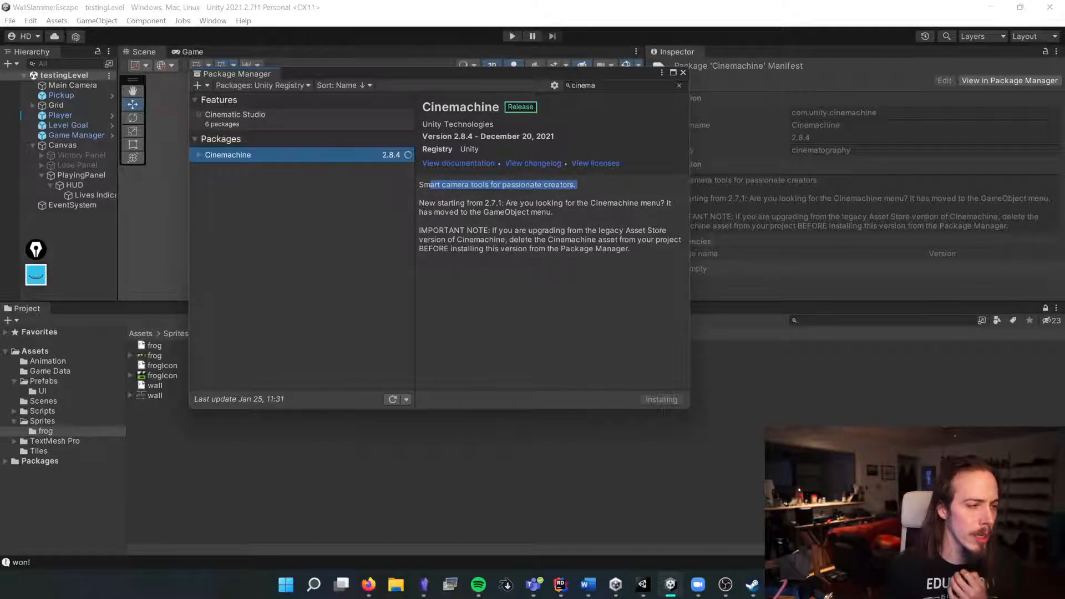
left_click(552, 281)
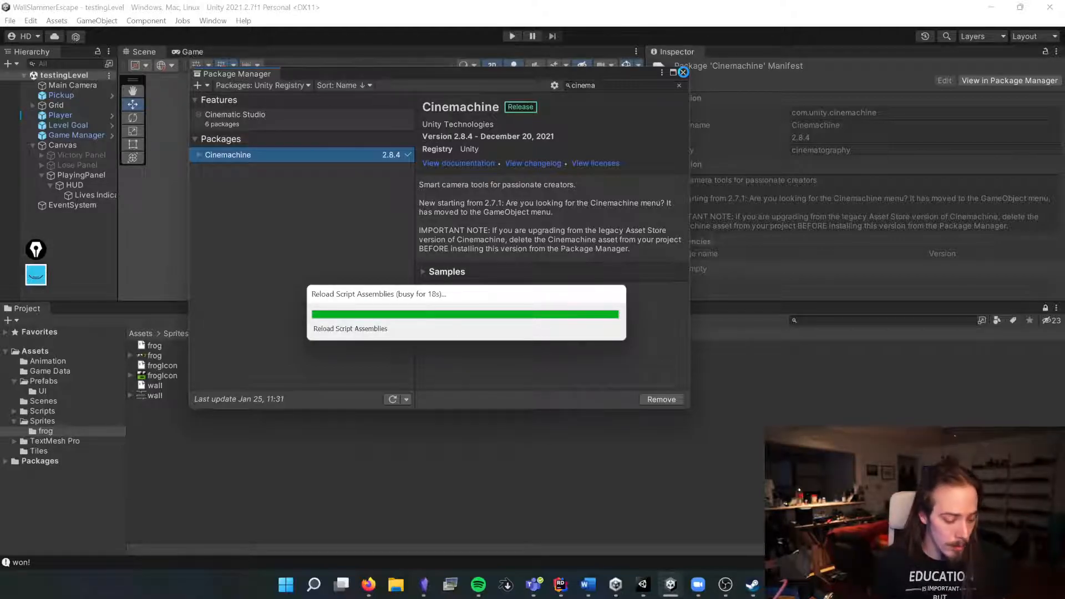
key("ctrl+shift+Escape")
left_click_drag(324, 52, 1064, 73)
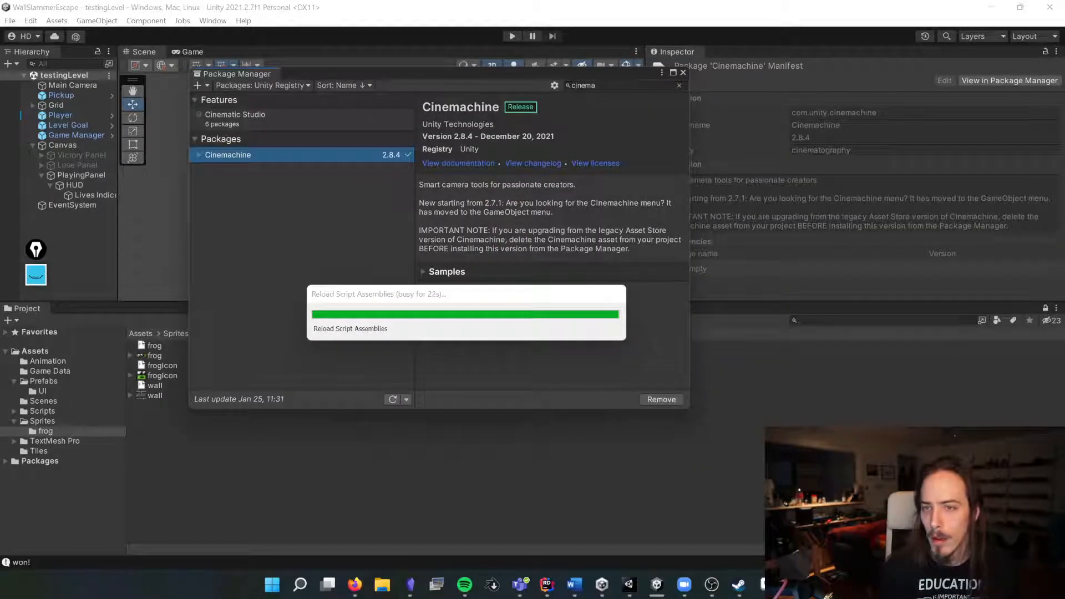
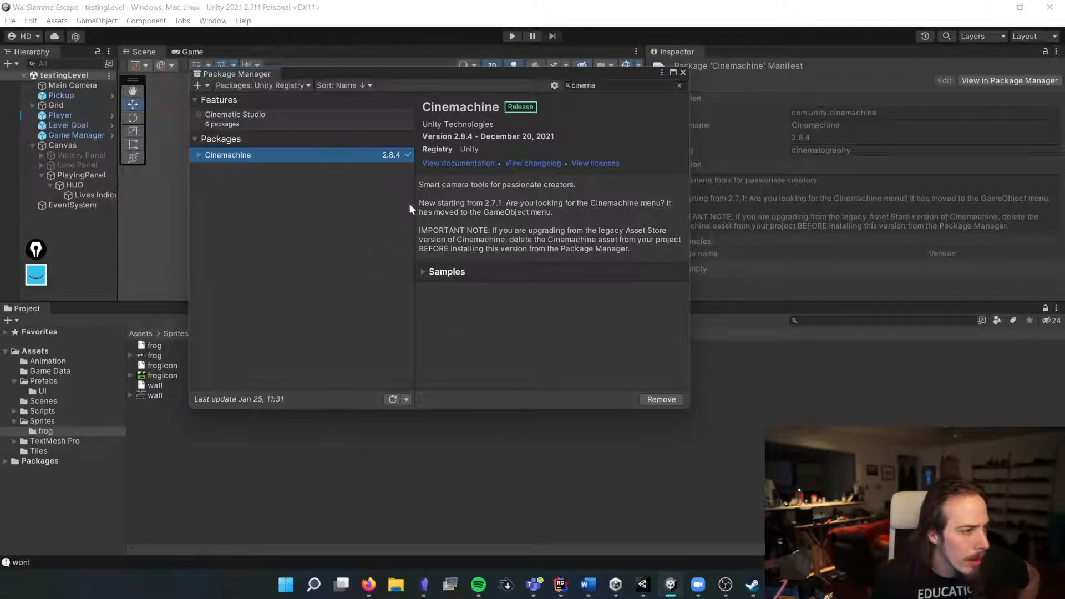
Step: Close the Package Manager and enlarge the Scene view and Hierarchy panels, collapsing the Canvas object
left_click(683, 72)
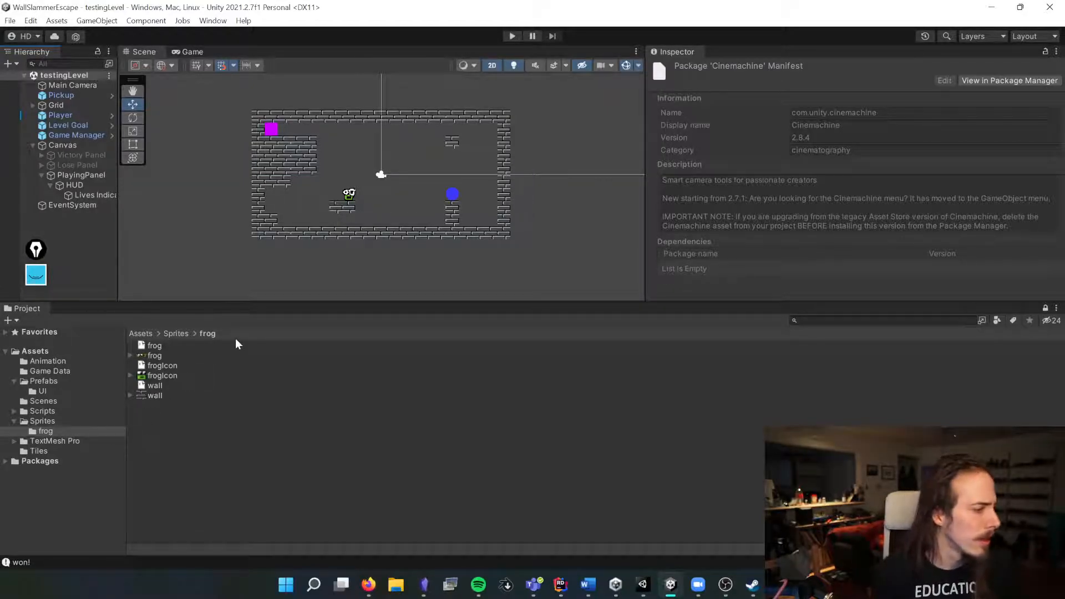
left_click_drag(146, 302, 145, 371)
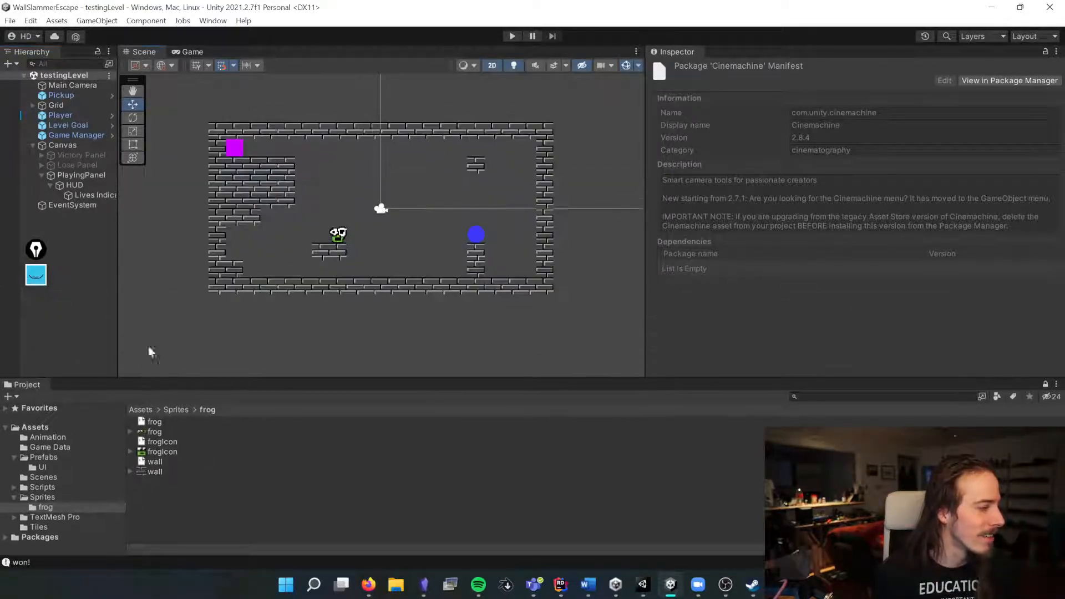
left_click_drag(118, 172, 219, 166)
left_click(31, 145)
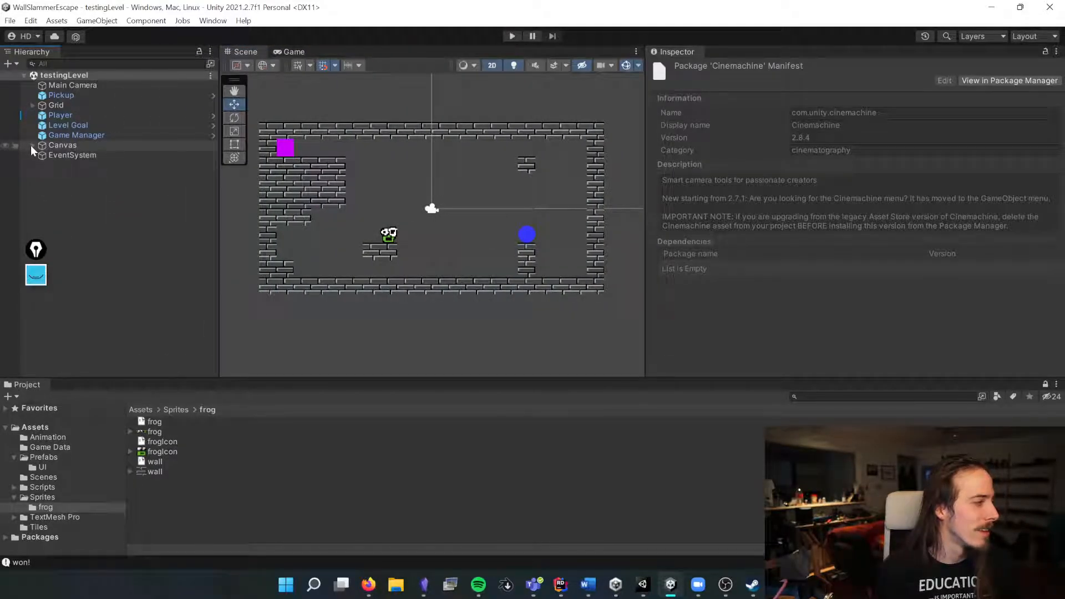
Step: Create a Cinemachine 2D Camera in the scene and save the scene
left_click(74, 83)
left_click(97, 20)
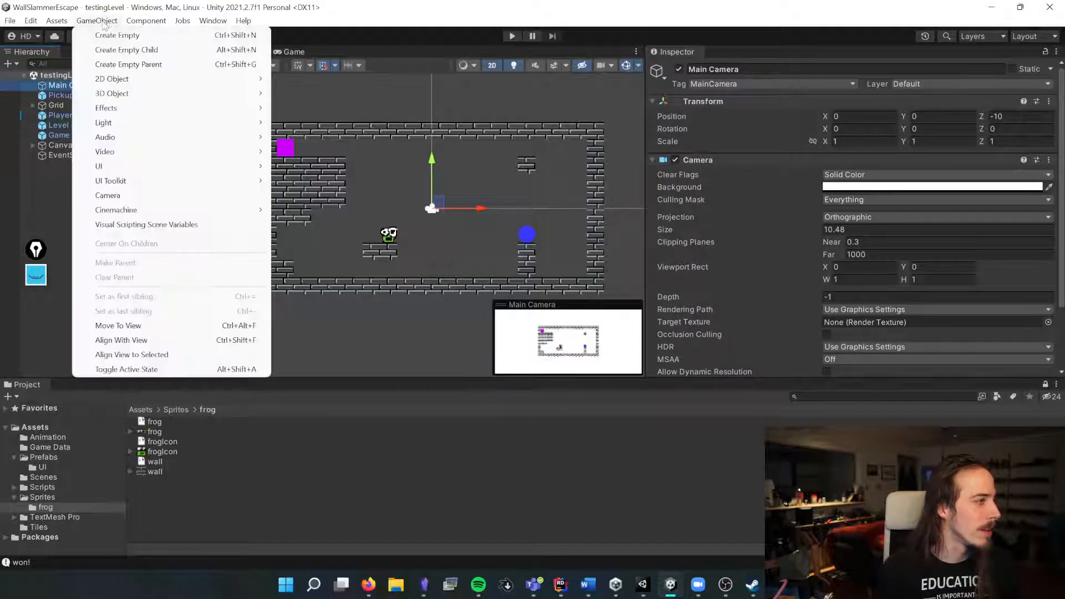
mouse_move(245, 210)
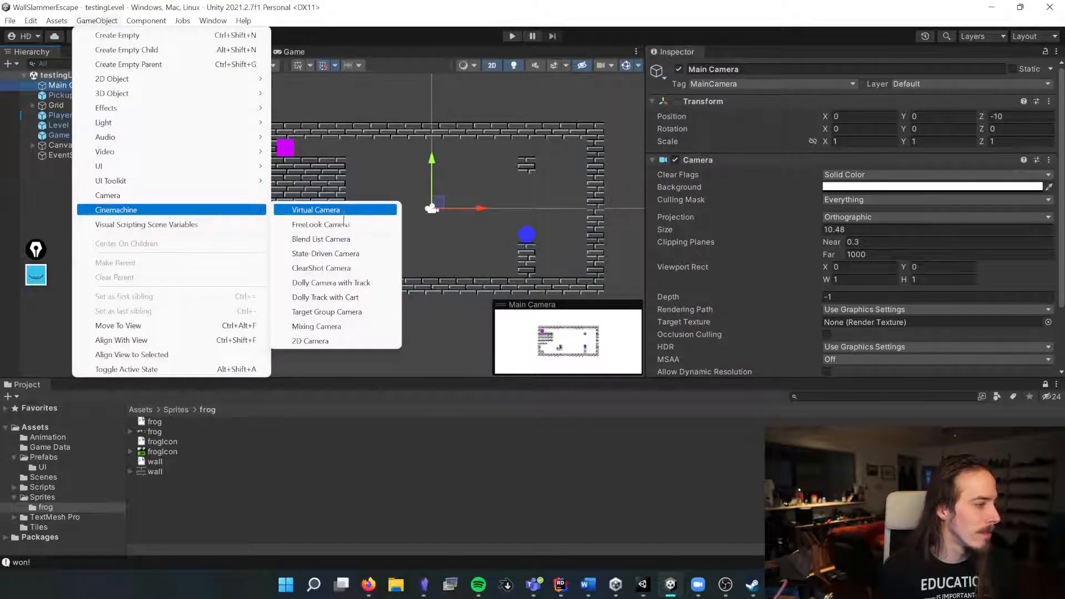
left_click(340, 341)
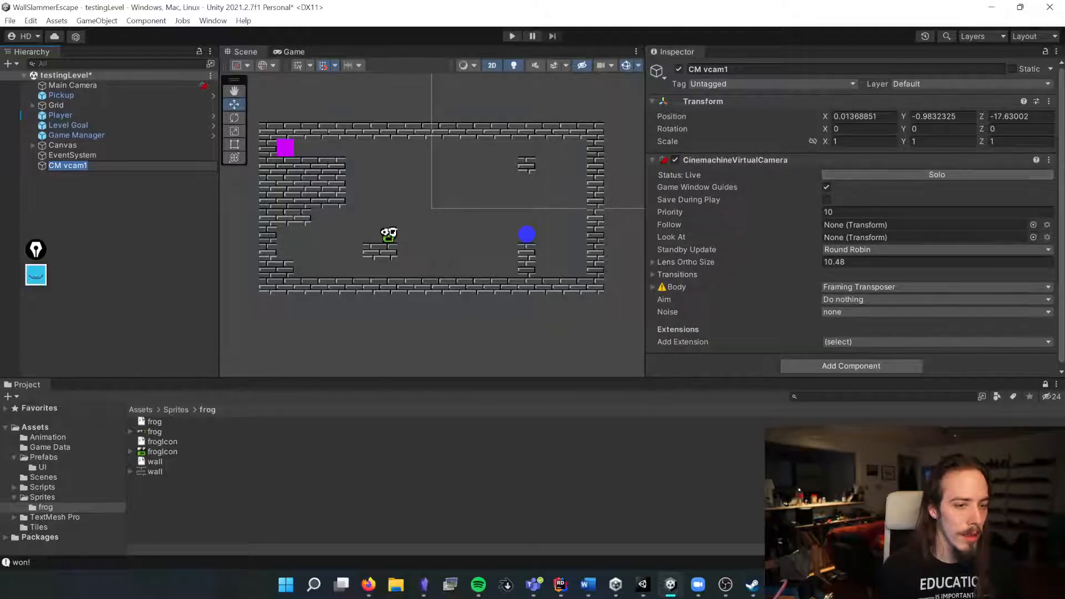
key("ctrl+s")
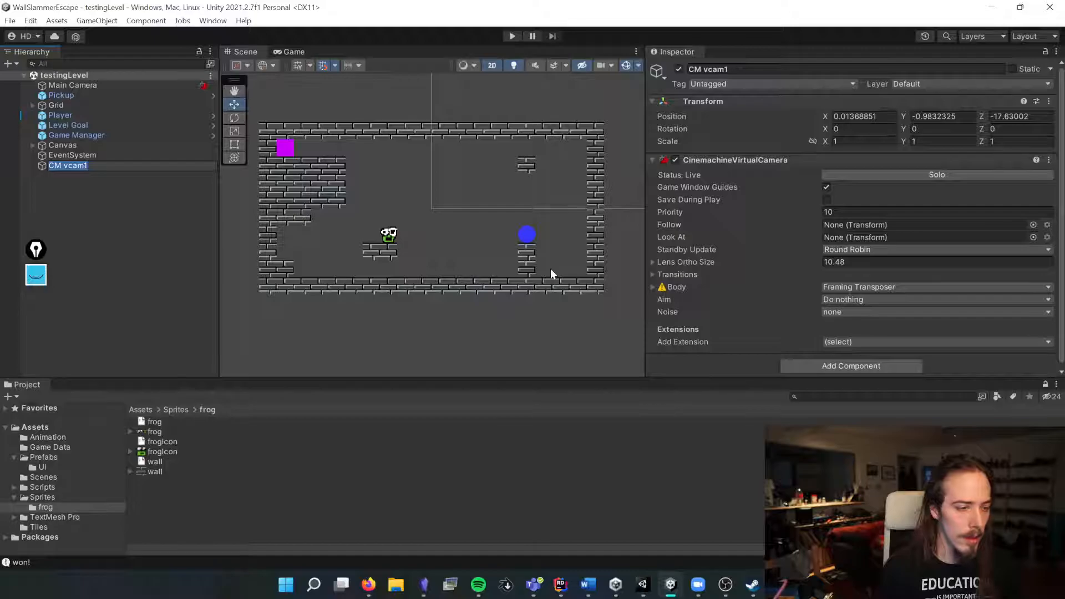
Step: Add the Cinemachine Impulse Listener extension to the CM vcam1 virtual camera
left_click(88, 166)
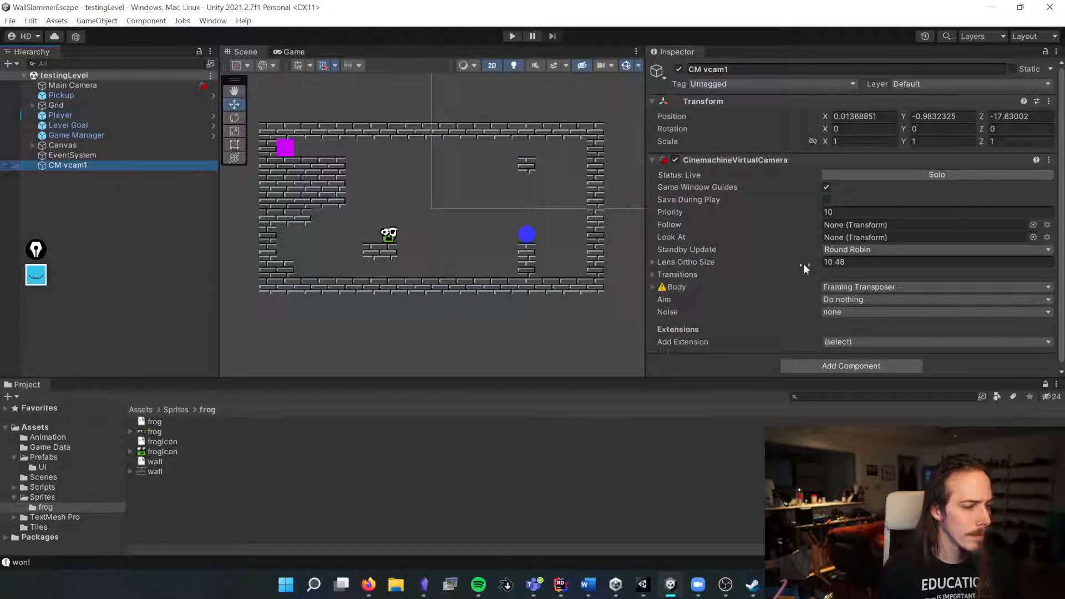
left_click(851, 342)
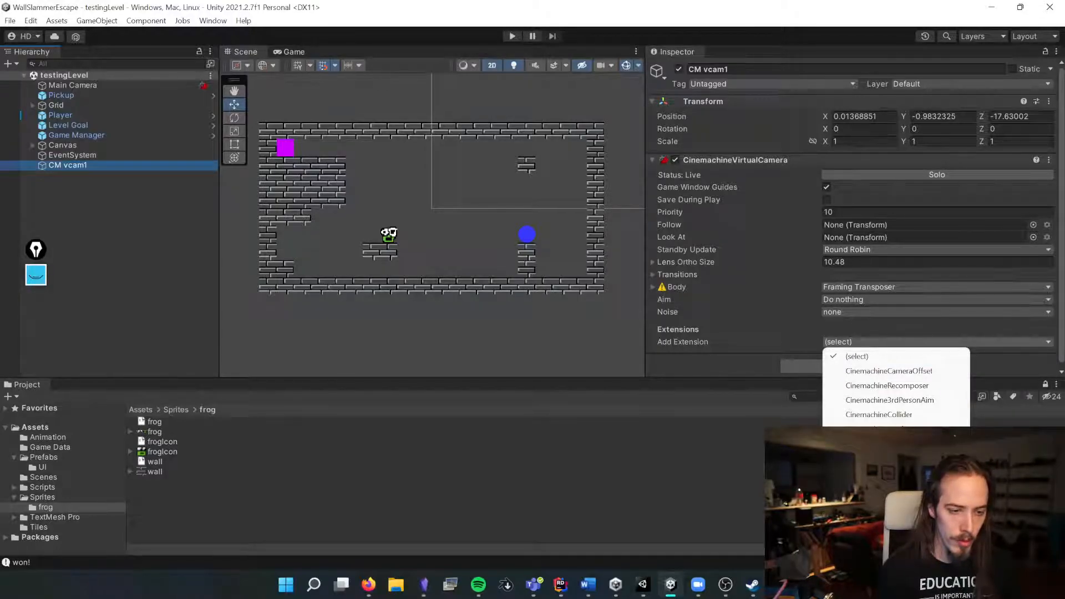
left_click(882, 487)
scroll(757, 264, "down", 4)
scroll(739, 250, "up", 4)
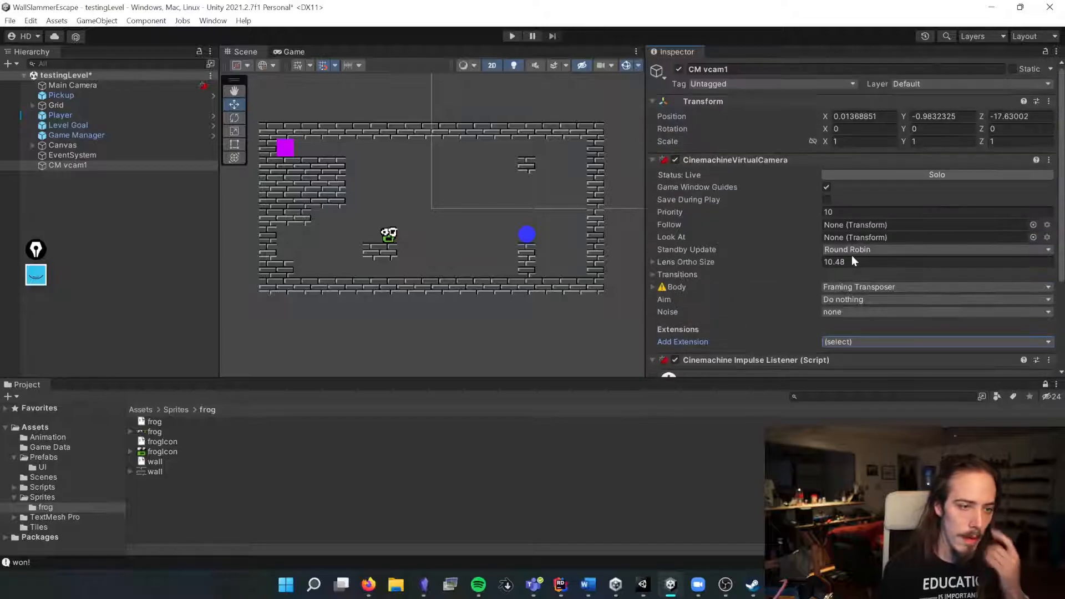
Step: Set the virtual camera's Follow target to the Player object
left_click(1032, 224)
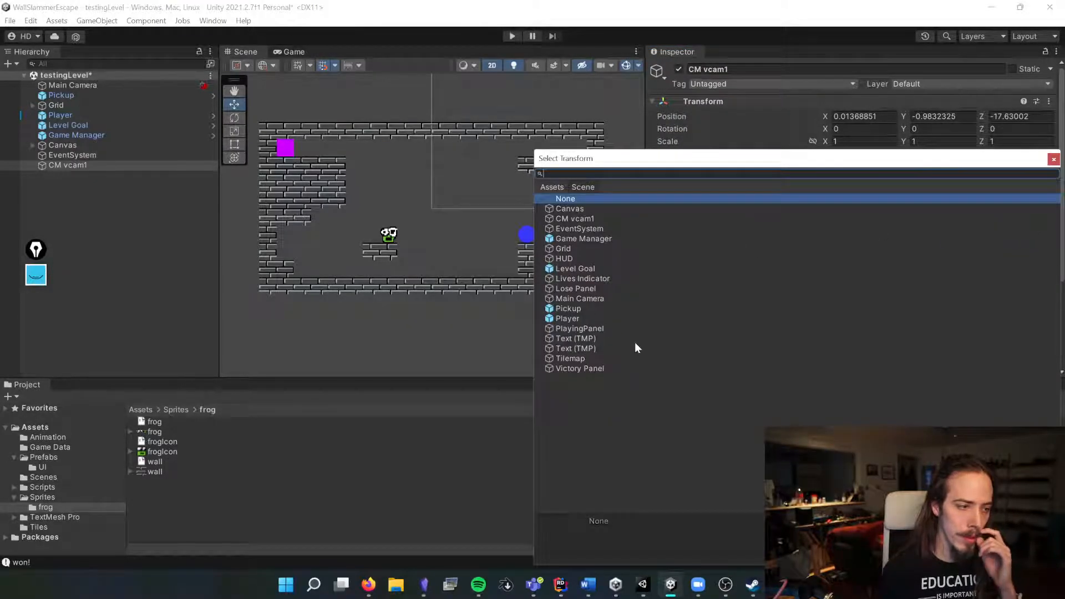
double_click(589, 316)
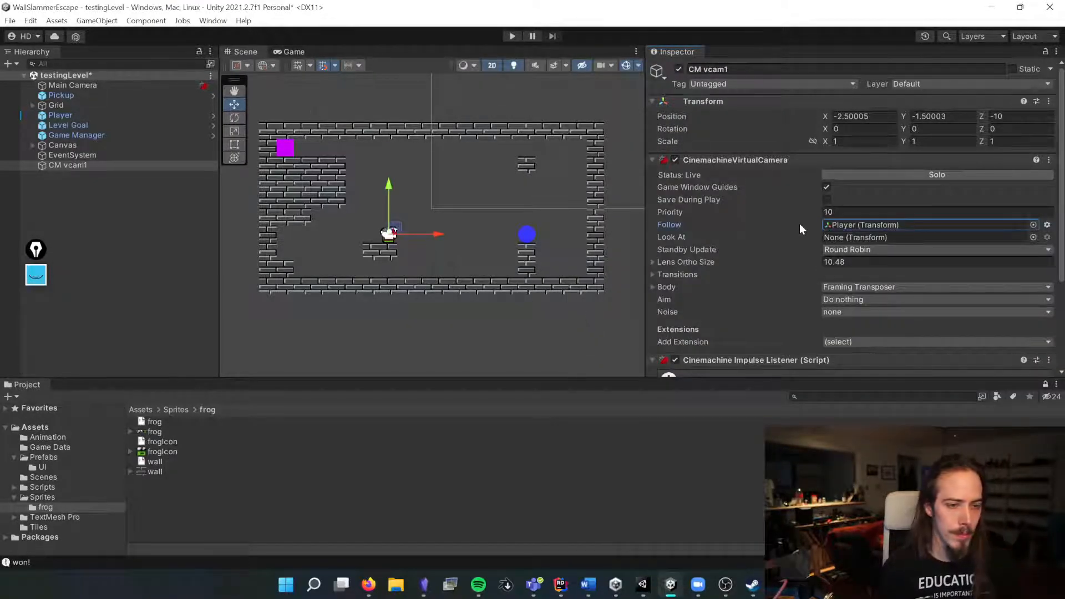
Step: Open the Player object and assign it the Player tag
double_click(854, 225)
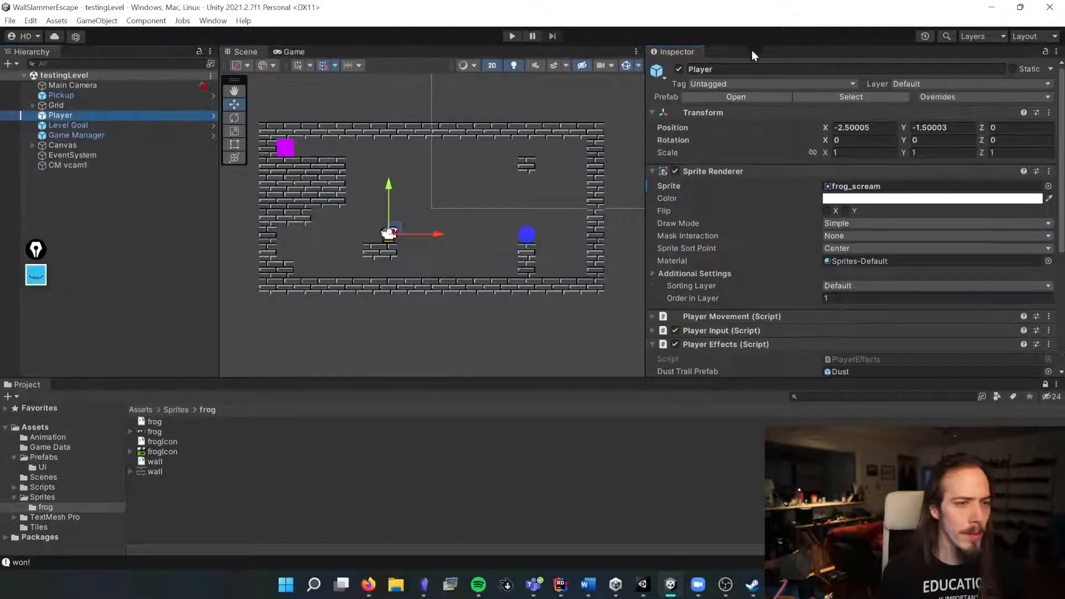
left_click(771, 83)
left_click(721, 168)
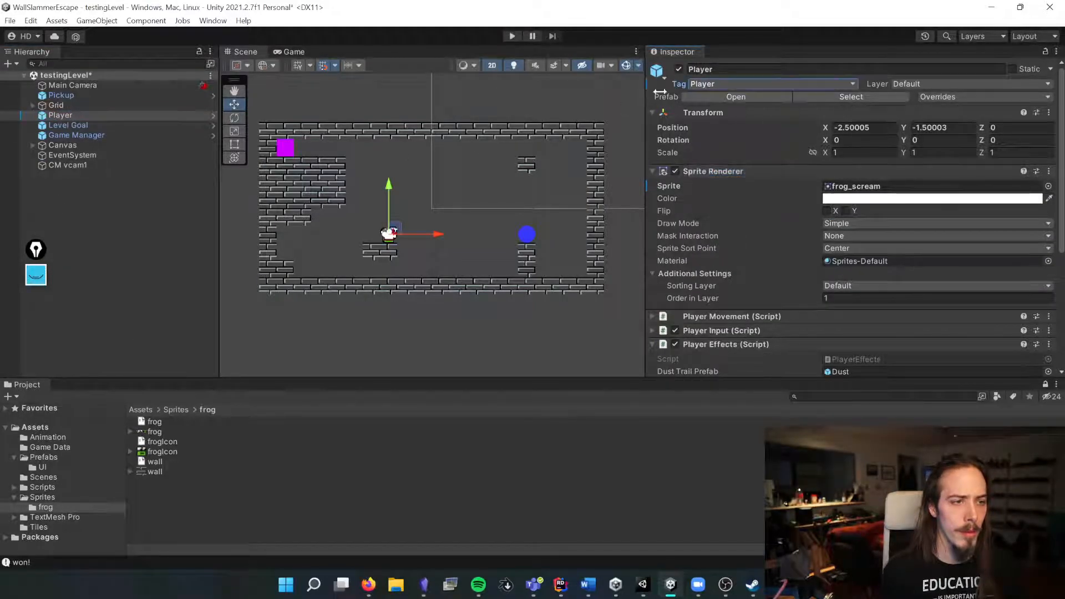
right_click(688, 84)
left_click(704, 108)
Step: Inspect the CinemachineBrain component on the Main Camera, then reselect CM vcam1
left_click(111, 165)
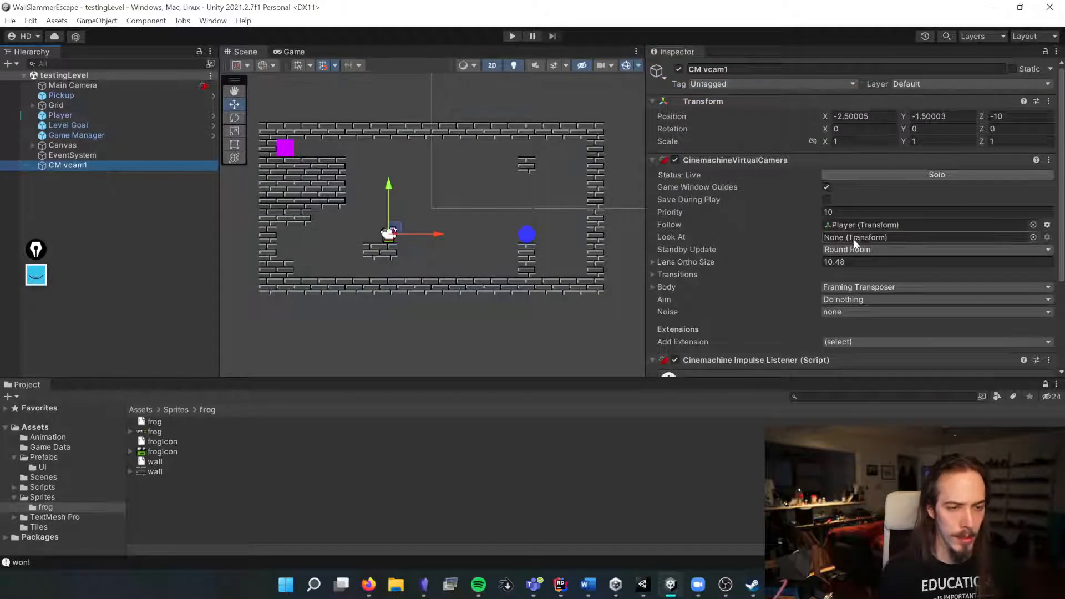
left_click(123, 86)
scroll(672, 215, "down", 5)
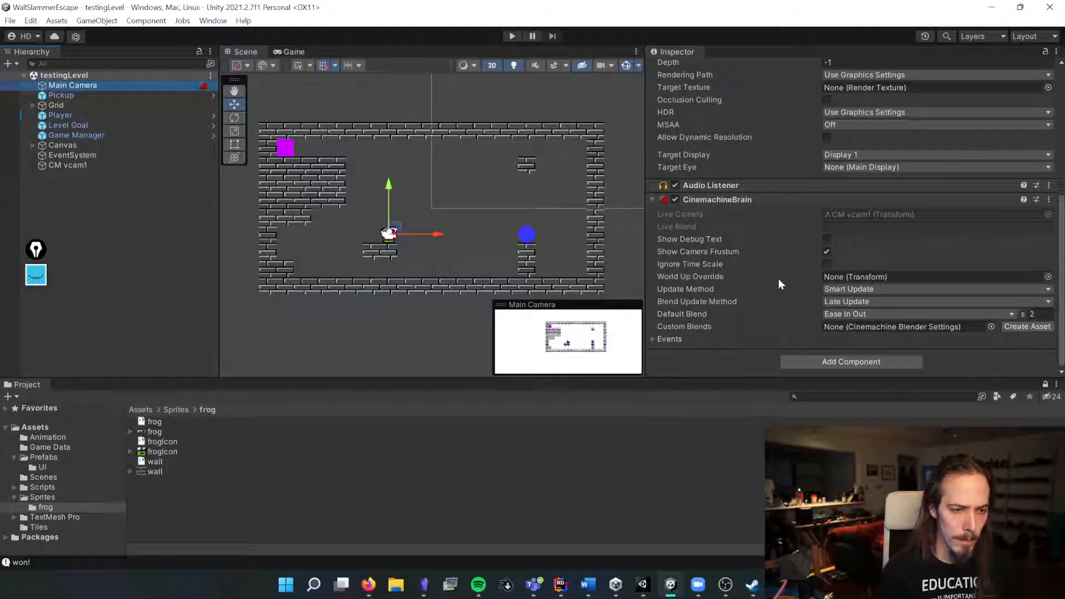
left_click(83, 165)
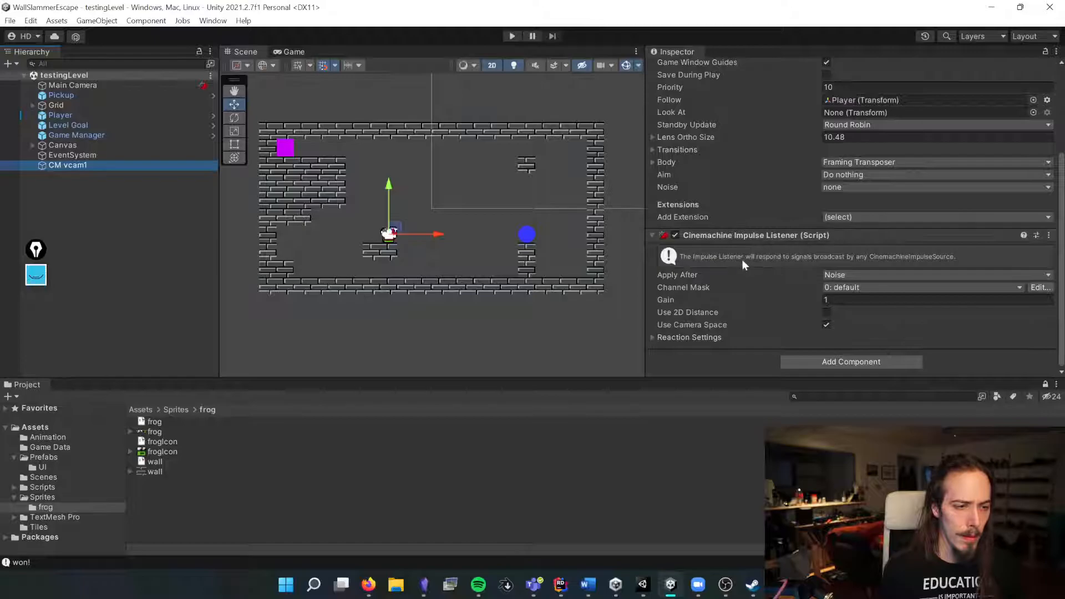
Step: Enable Use 2D Distance on the virtual camera's Impulse Listener
left_click(940, 257)
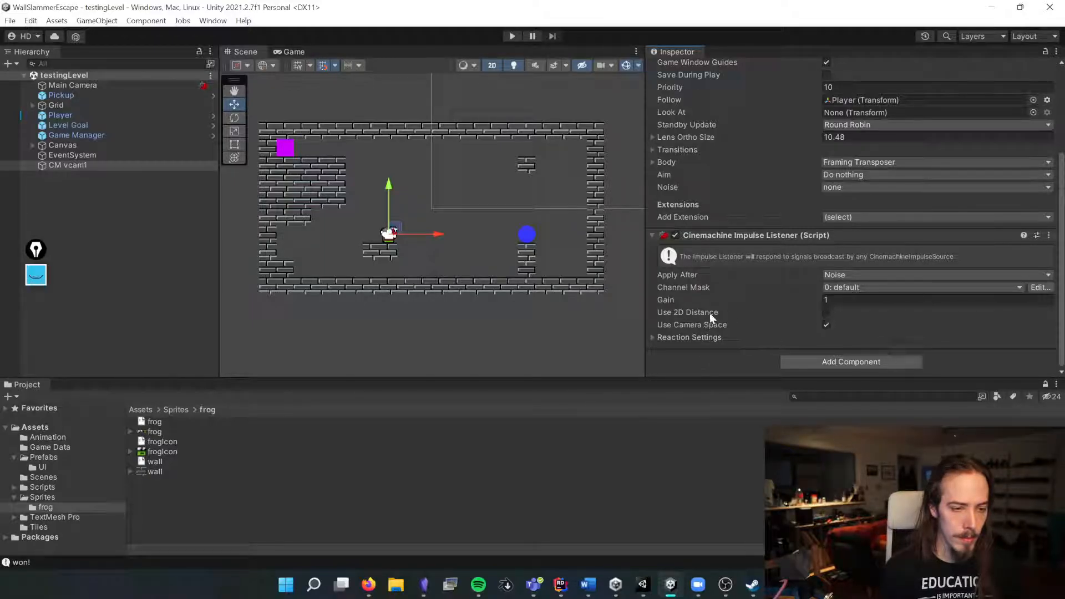
left_click(825, 313)
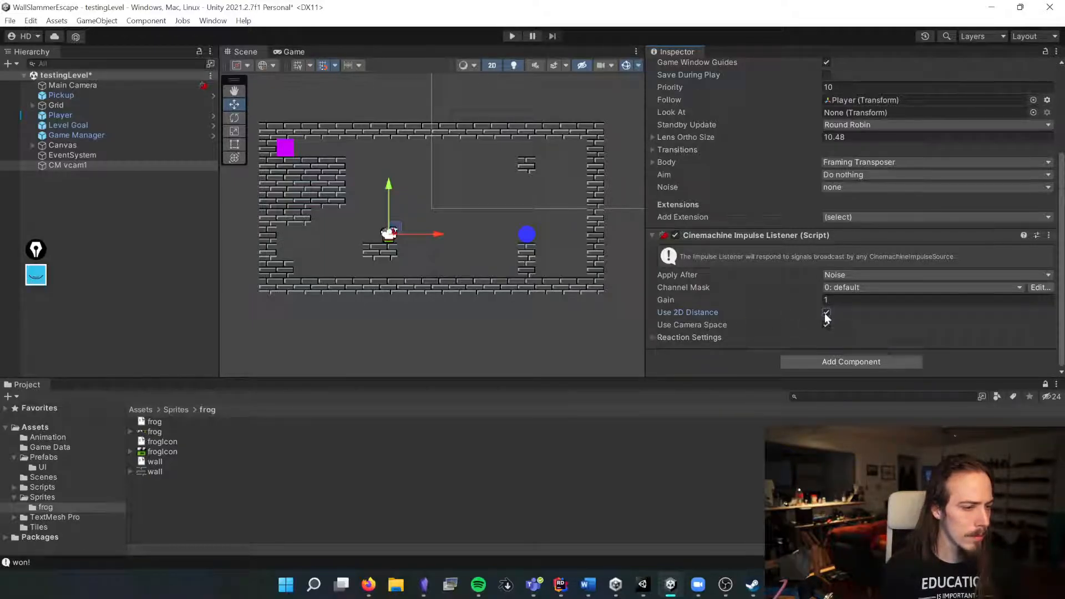
scroll(746, 266, "up", 4)
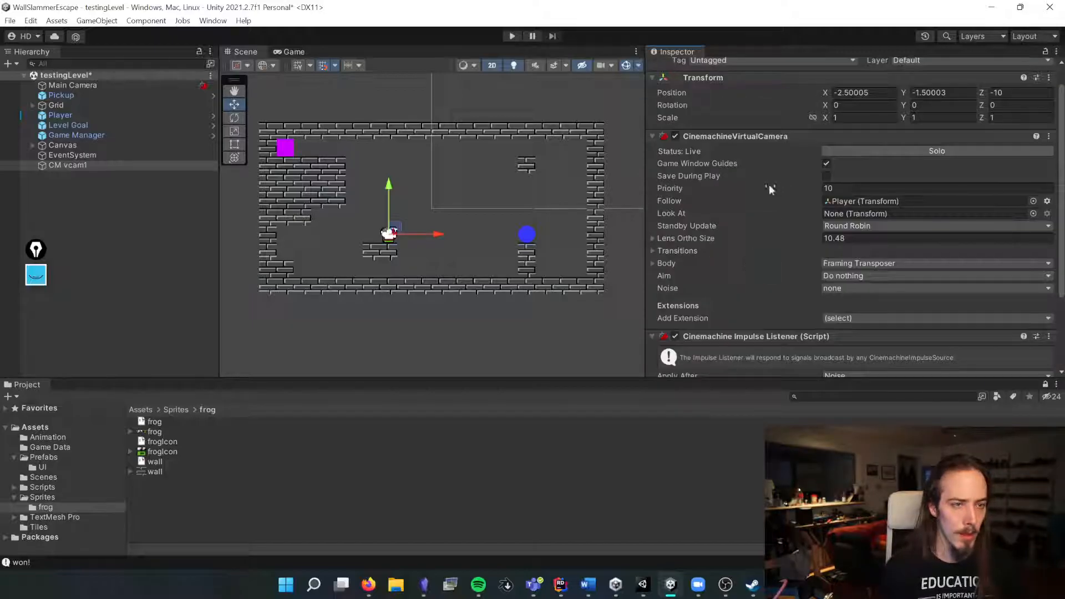
Step: Switch to the Game view, widen the Hierarchy panel and toggle the virtual camera's Solo option
left_click(288, 52)
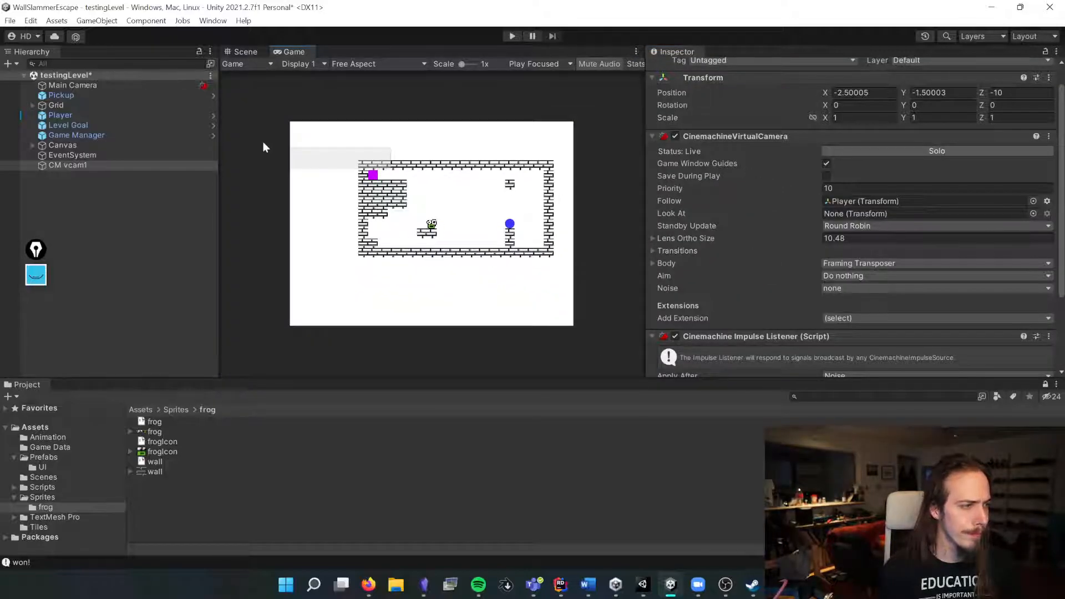
left_click_drag(219, 154, 297, 152)
left_click(834, 150)
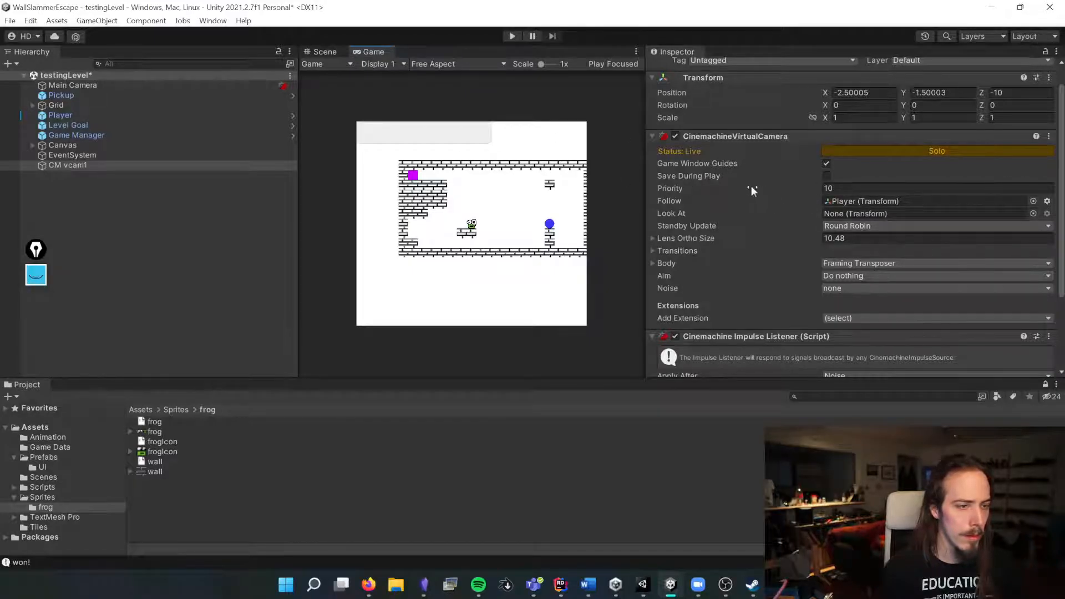
left_click(867, 153)
Step: Play-test the level to check that the camera follows the frog, then stop play mode
left_click(512, 36)
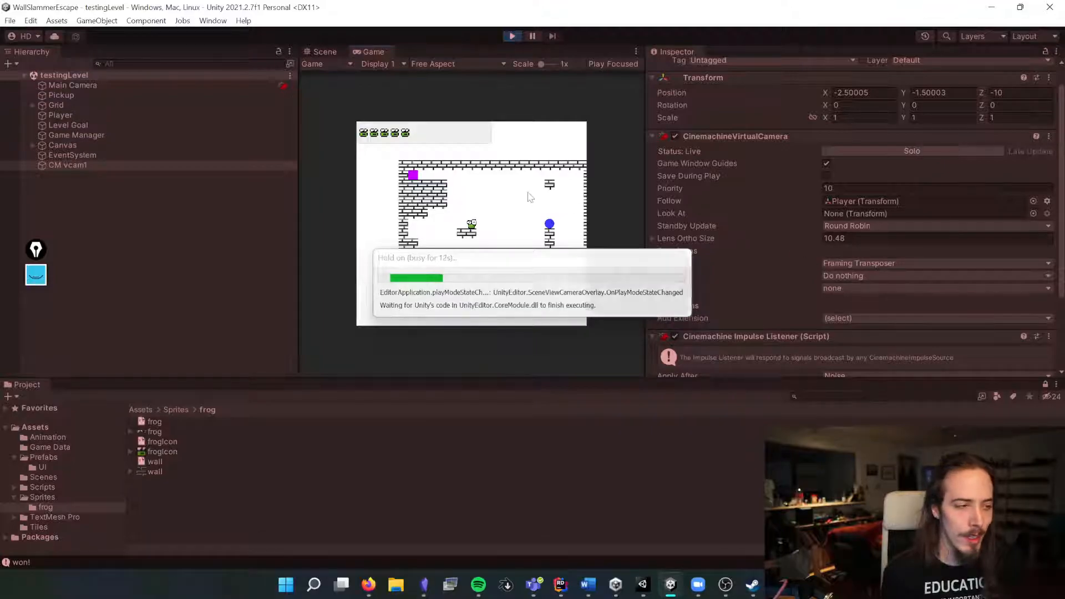
key("Right")
key("Up")
key("Down")
key("Up")
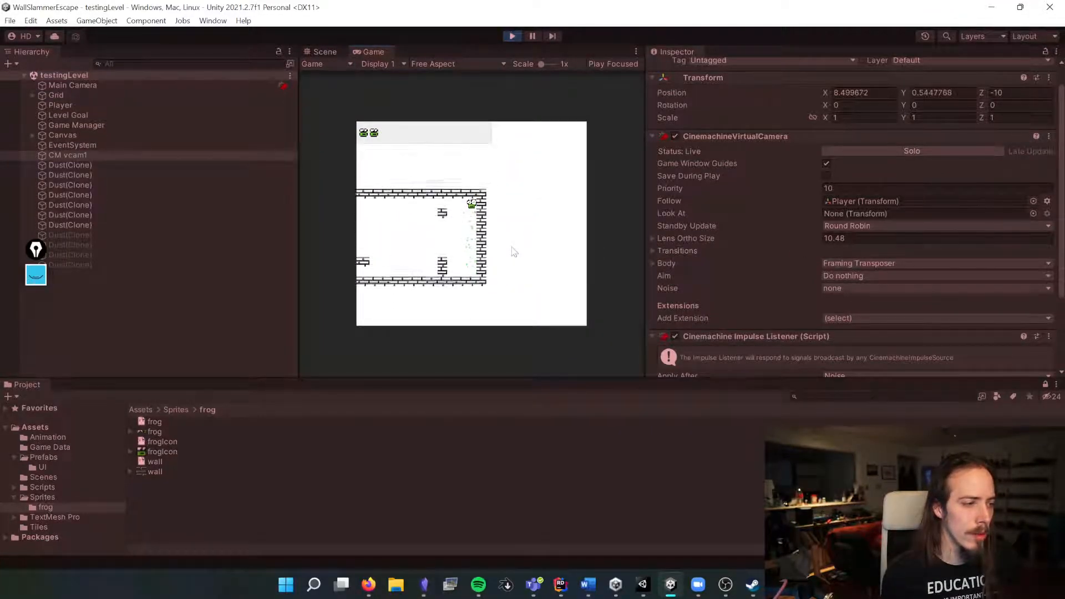
key("Left")
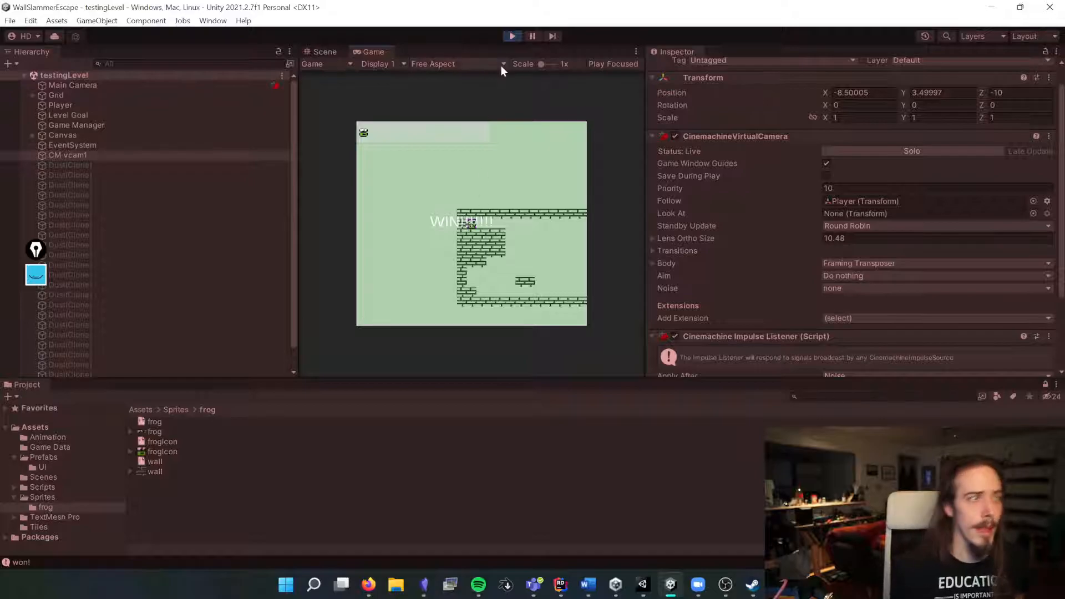
left_click(510, 37)
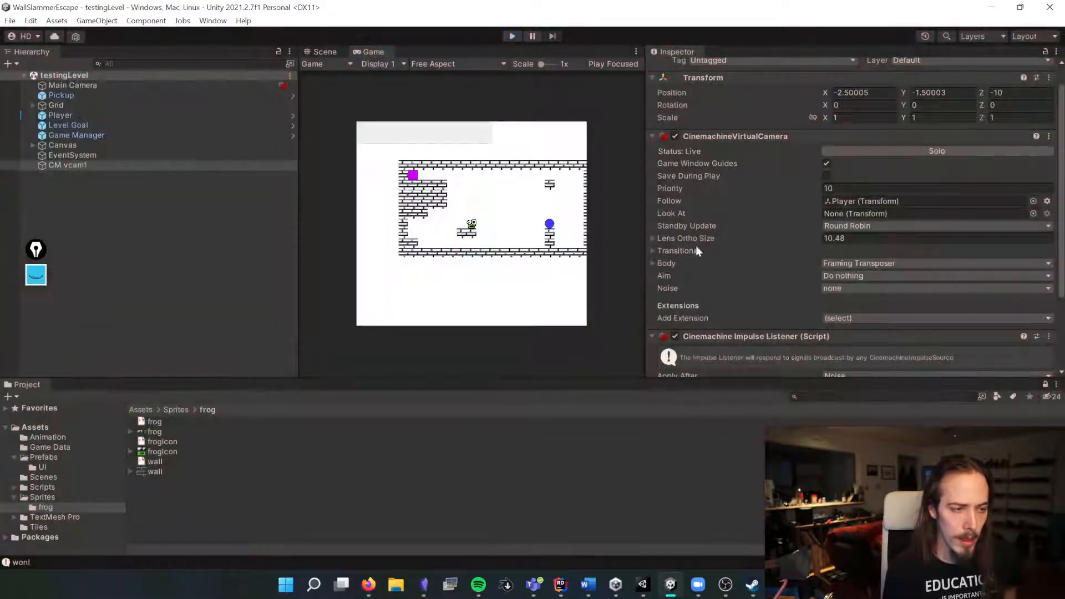
Step: Expand the Body settings and set X Damping to 7.9 and Y Damping to 8.05
left_click(665, 263)
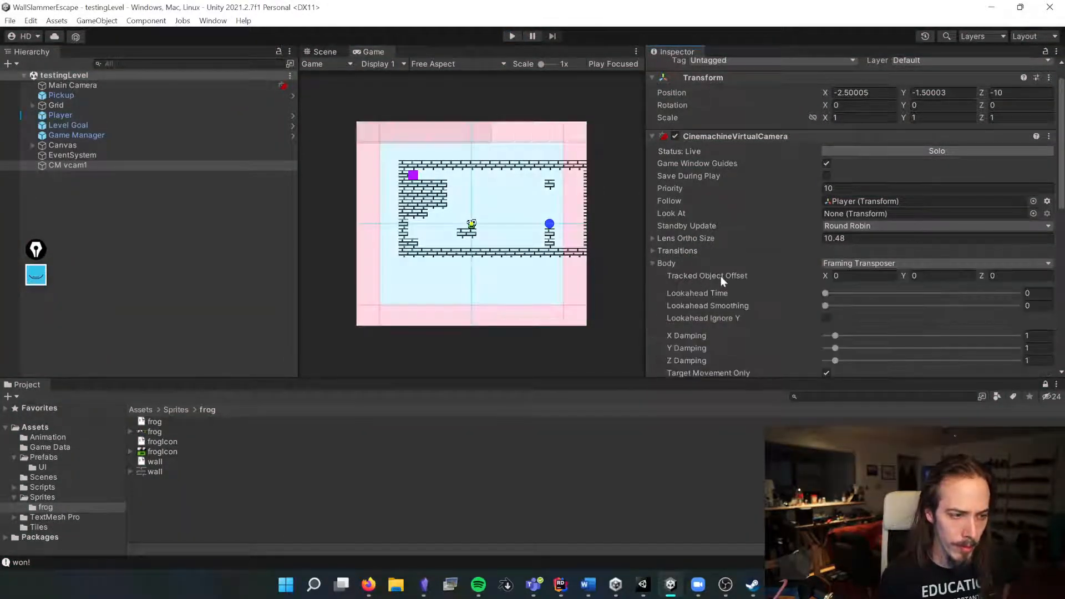
scroll(720, 276, "down", 6)
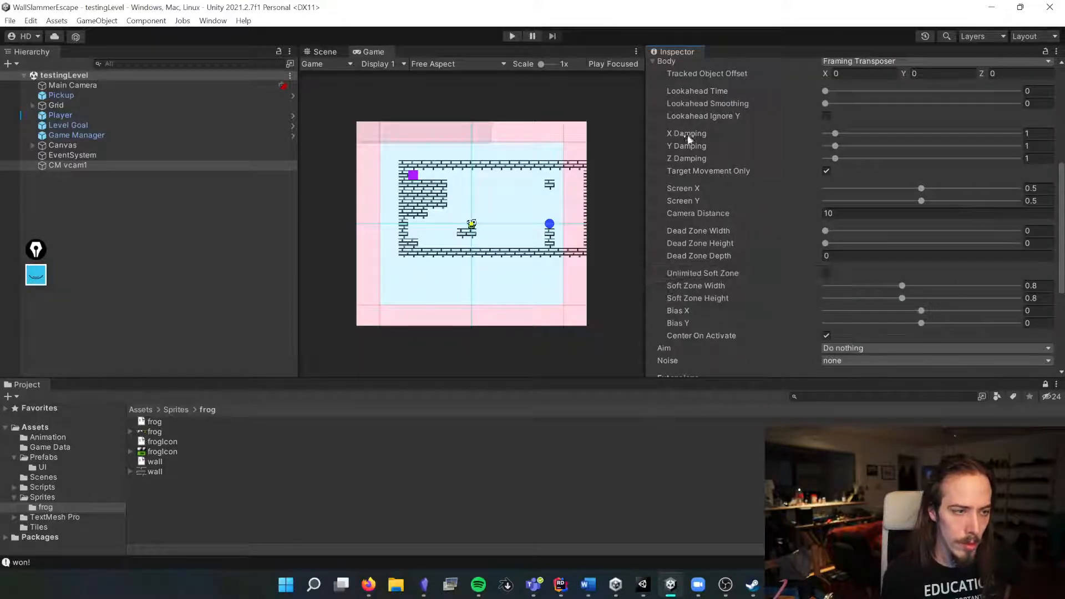
mouse_move(687, 137)
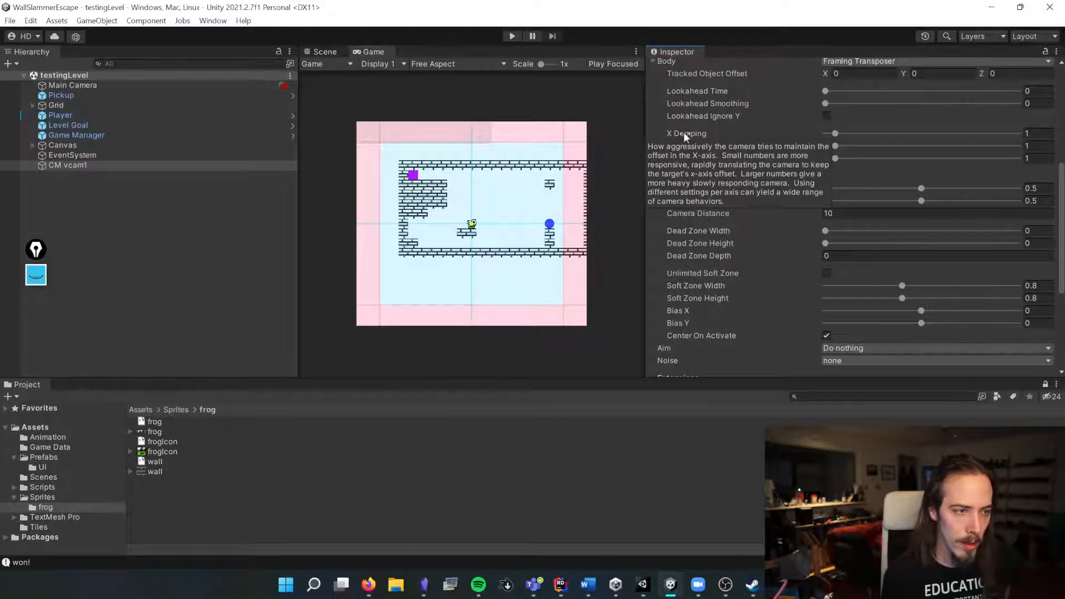
left_click_drag(836, 137, 901, 137)
left_click_drag(835, 146, 843, 146)
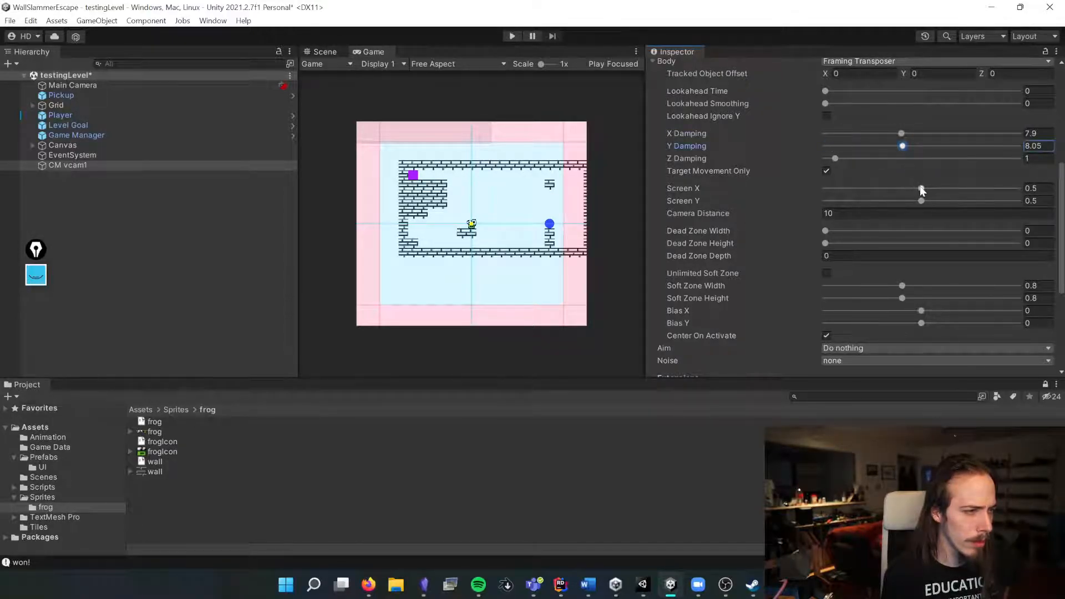
mouse_move(826, 231)
left_mouse_down()
mouse_move(840, 231)
mouse_move(824, 231)
left_mouse_up()
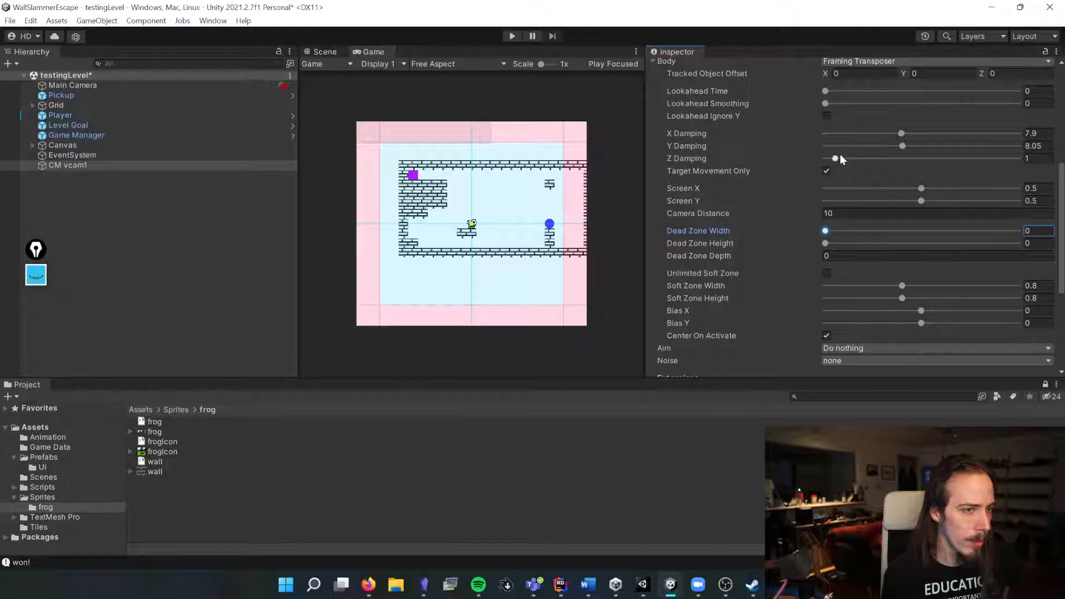
Step: Play-test the level with the new damping, stop play mode and save the scene
left_click(511, 36)
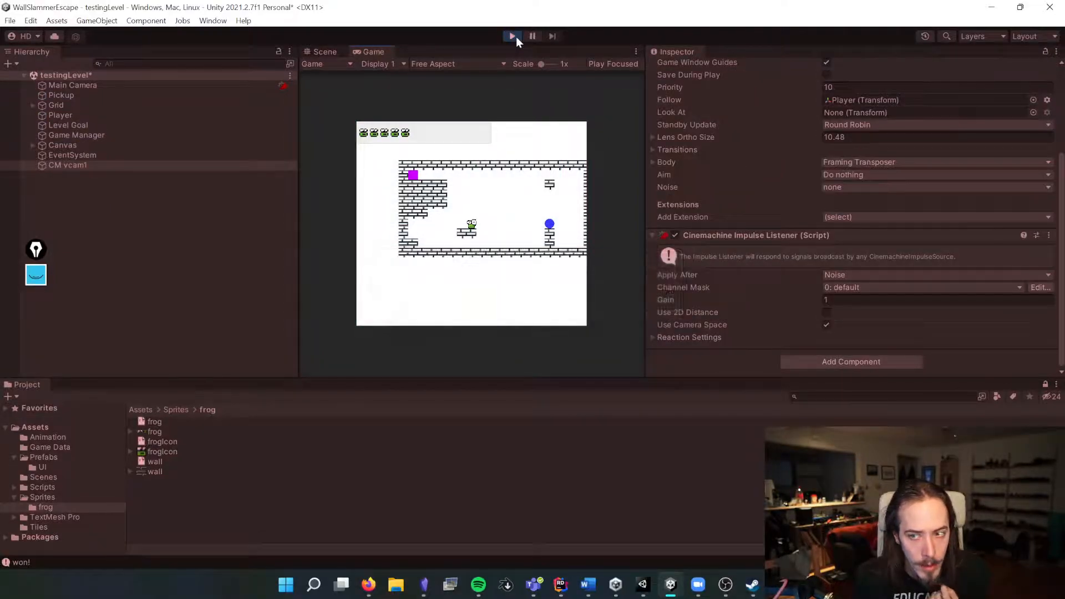
key("Right")
key("Up")
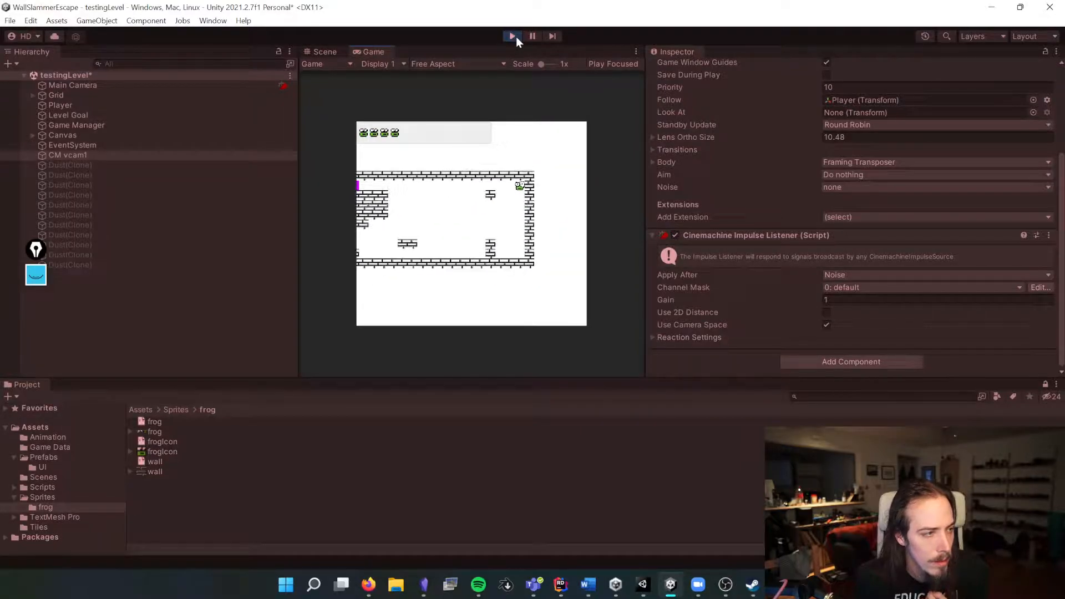
key("Left")
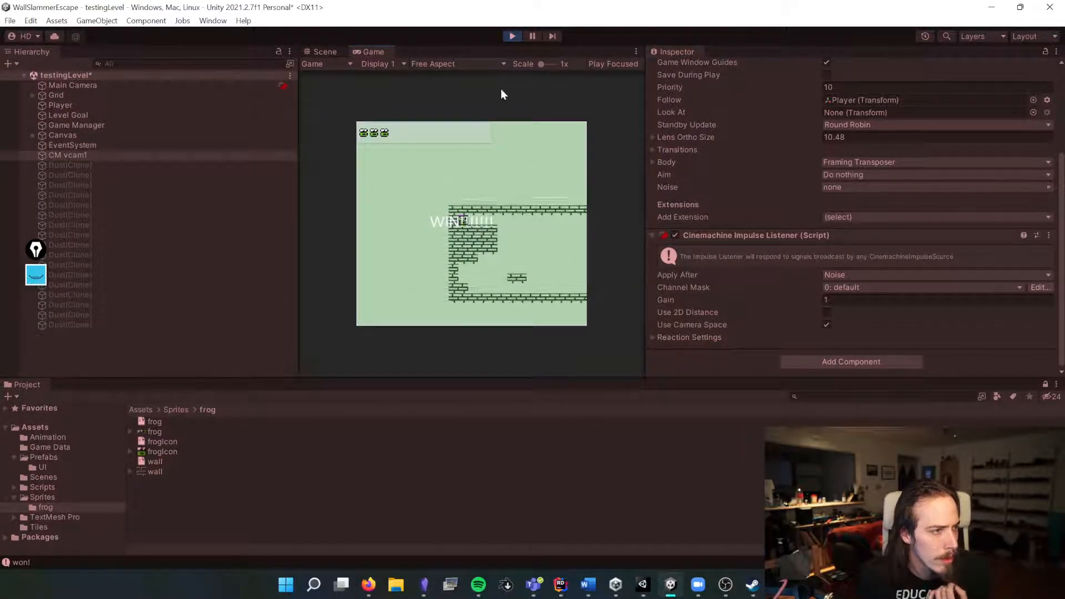
left_click(513, 35)
key("ctrl+s")
scroll(850, 217, "up", 5)
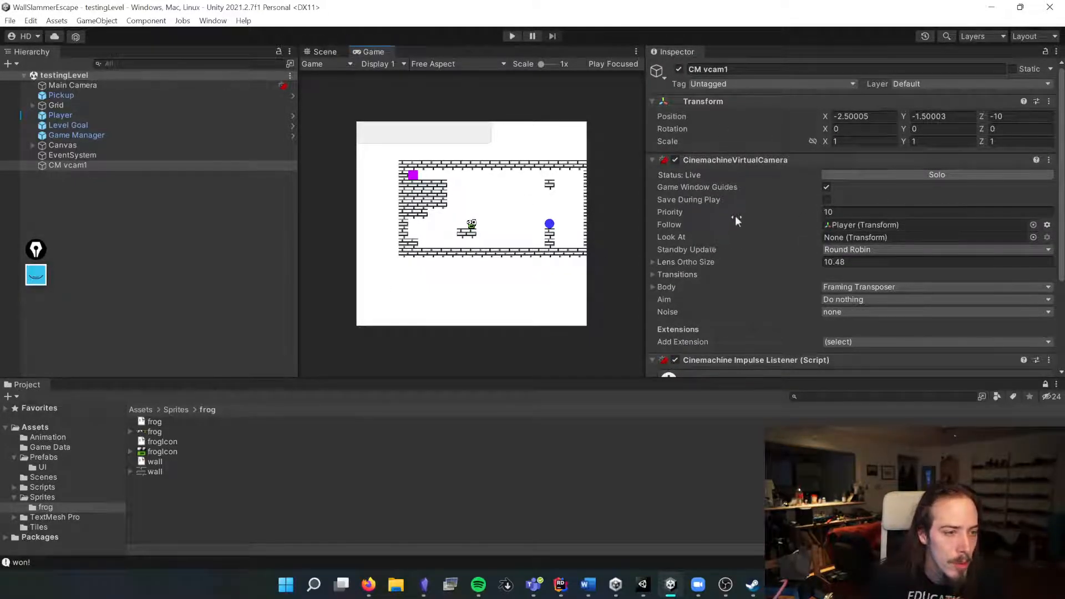
Step: Set the virtual camera's Lens Ortho Size to about 4.78 and play-test the level, then stop play mode
left_click_drag(695, 260, 575, 274)
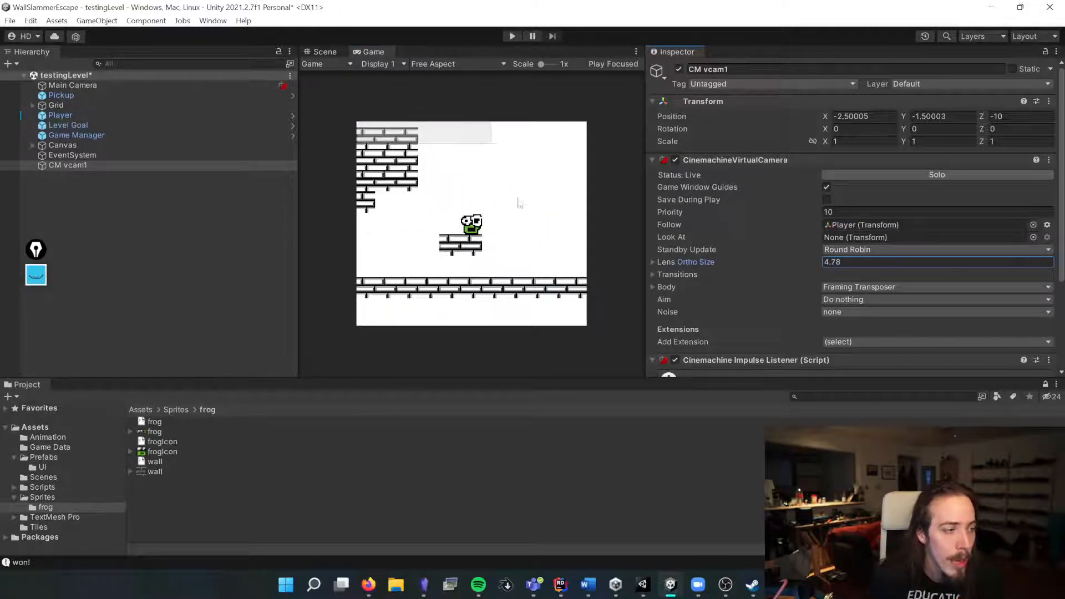
left_click(512, 36)
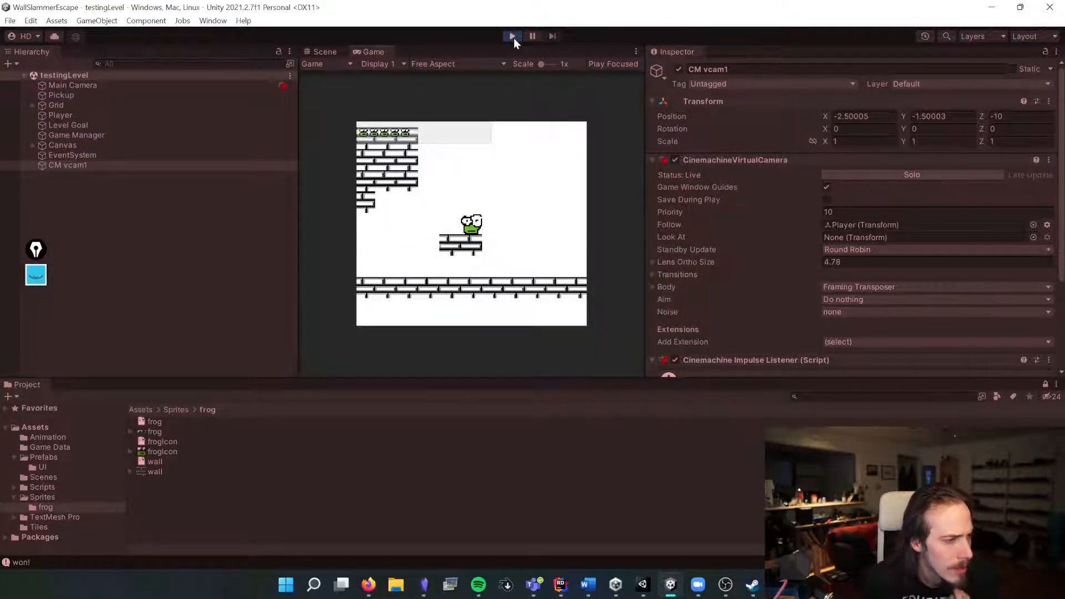
key("Right")
key("Up")
key("Left")
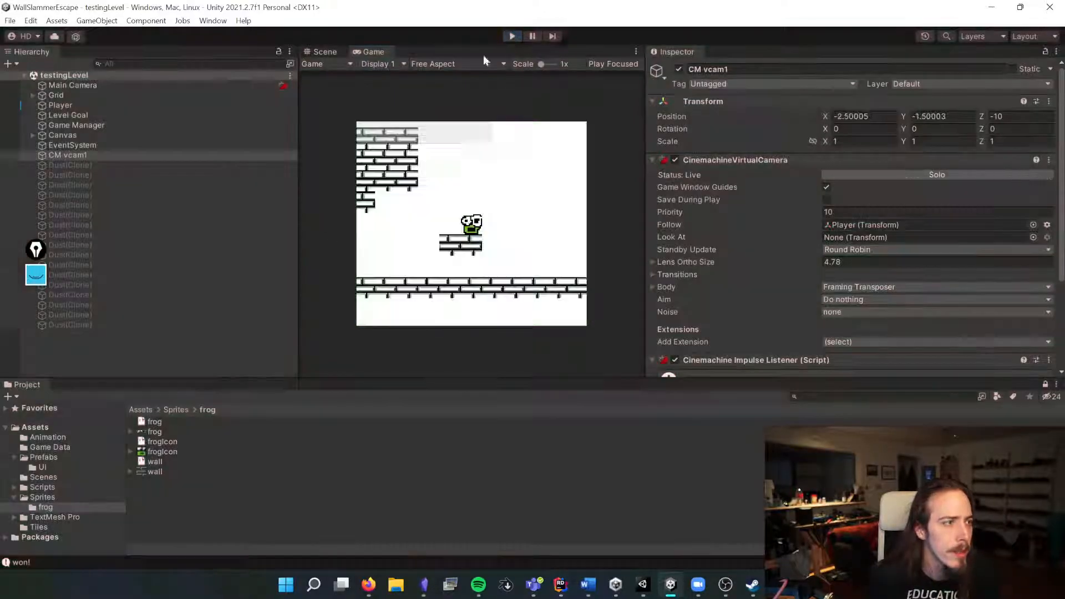
left_click(512, 36)
Step: Inspect the Canvas, Grid and virtual camera objects in the Hierarchy
right_click(73, 245)
right_click(64, 195)
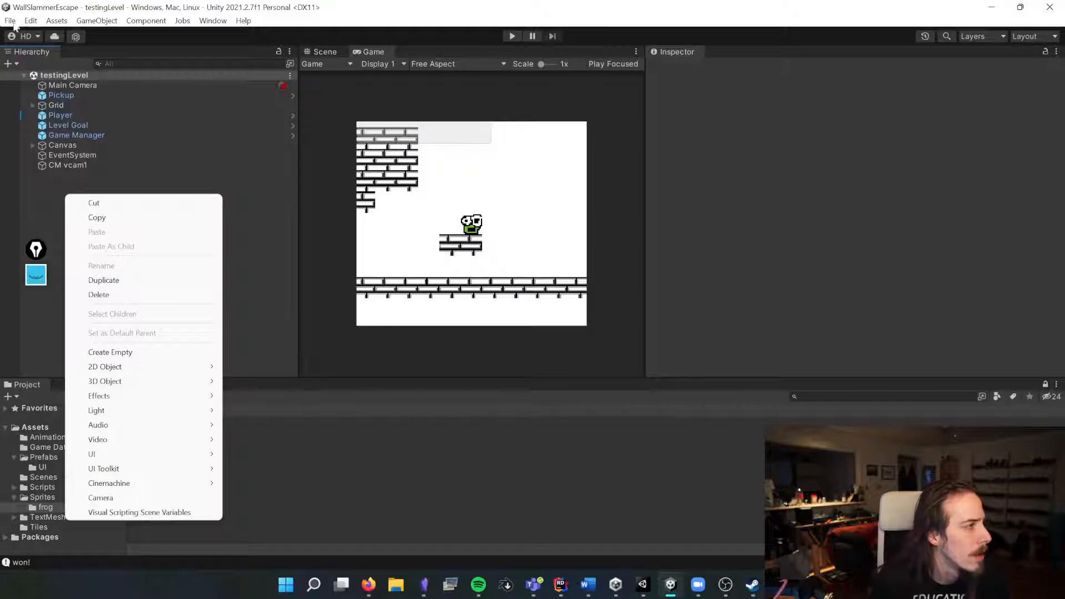
left_click(71, 145)
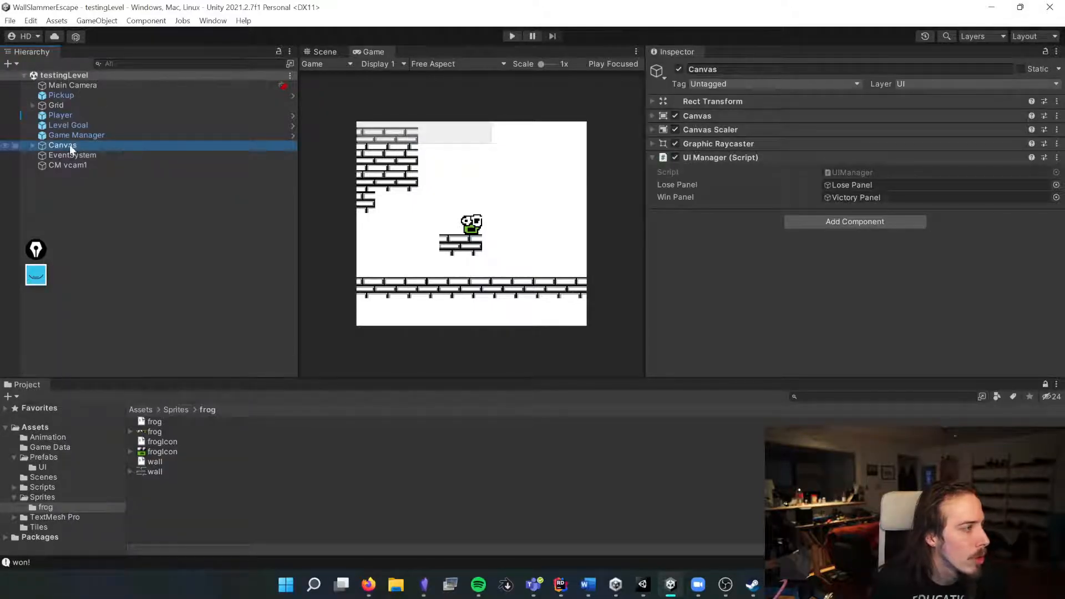
left_click(49, 104)
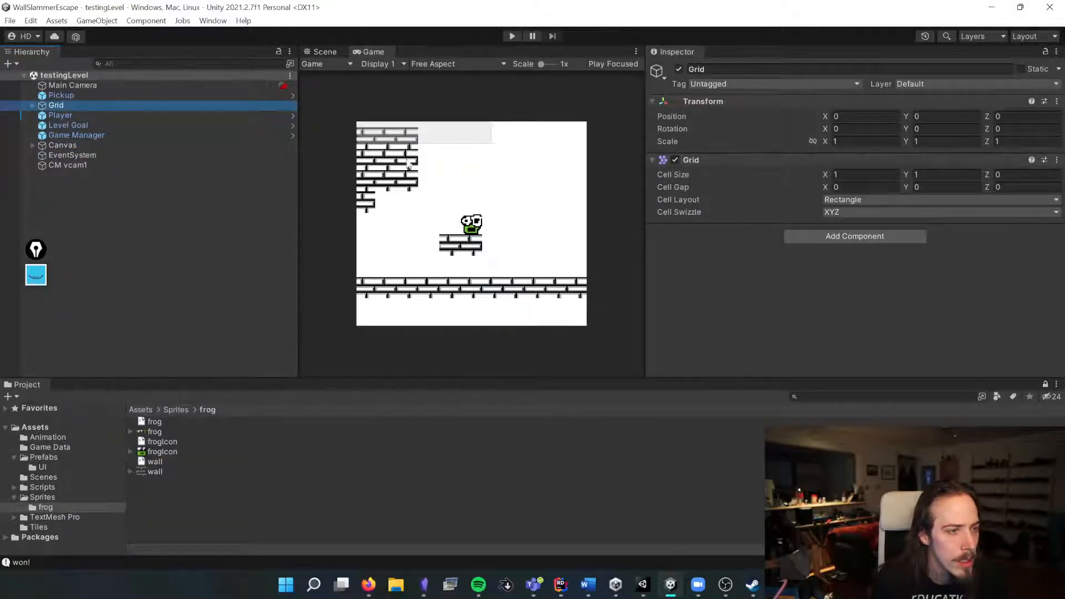
left_click(131, 164)
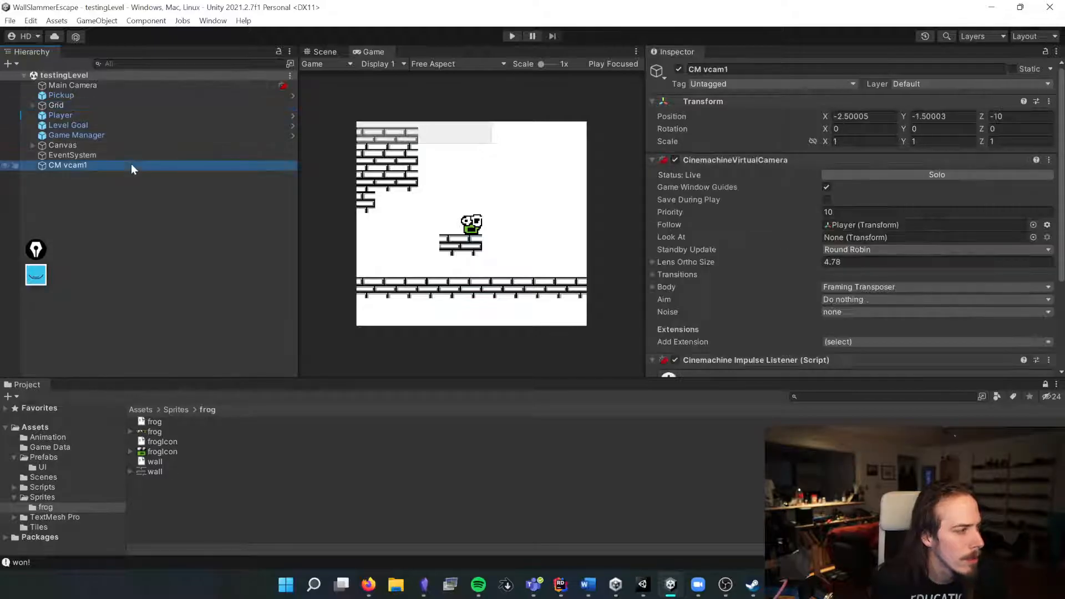
scroll(798, 249, "down", 5)
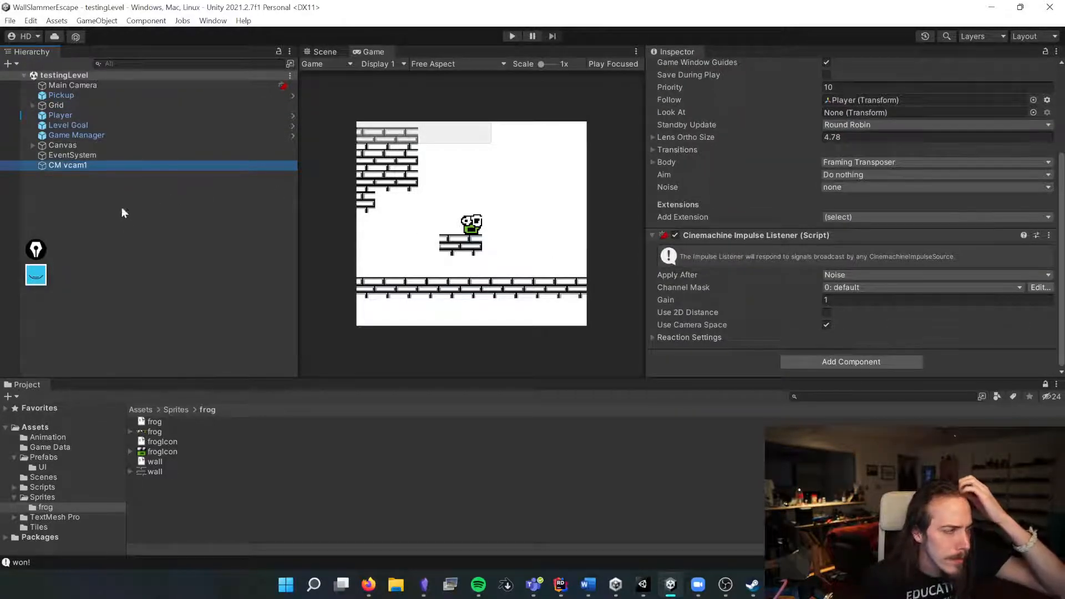
Step: Create an empty GameObject named World Bounds and save the scene
left_click(324, 52)
scroll(437, 195, "down", 5)
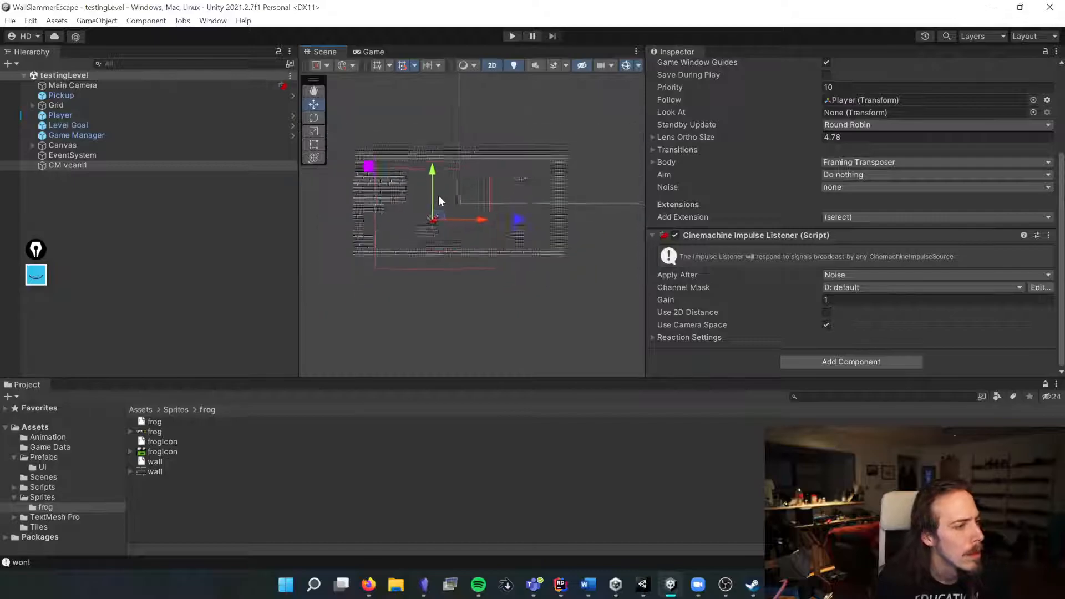
left_click(69, 173)
right_click(69, 173)
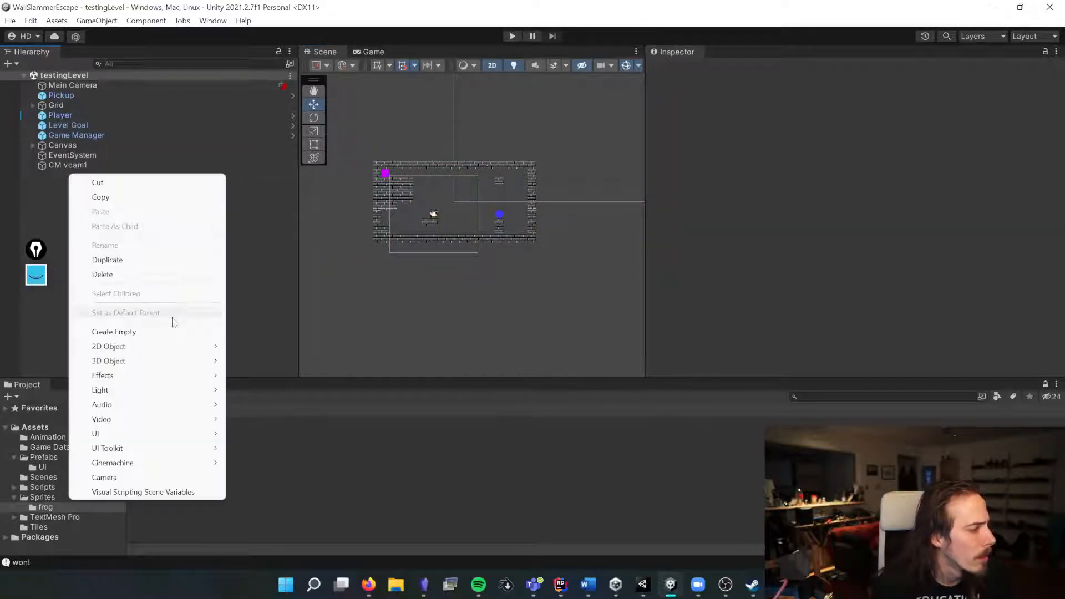
mouse_move(155, 346)
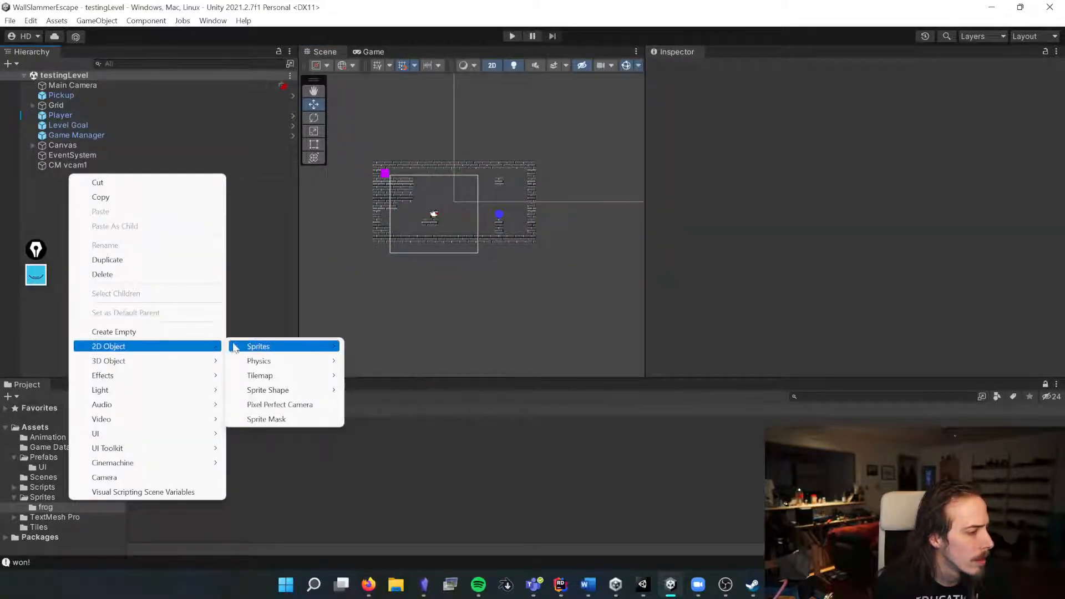
left_click(176, 331)
type("Worl")
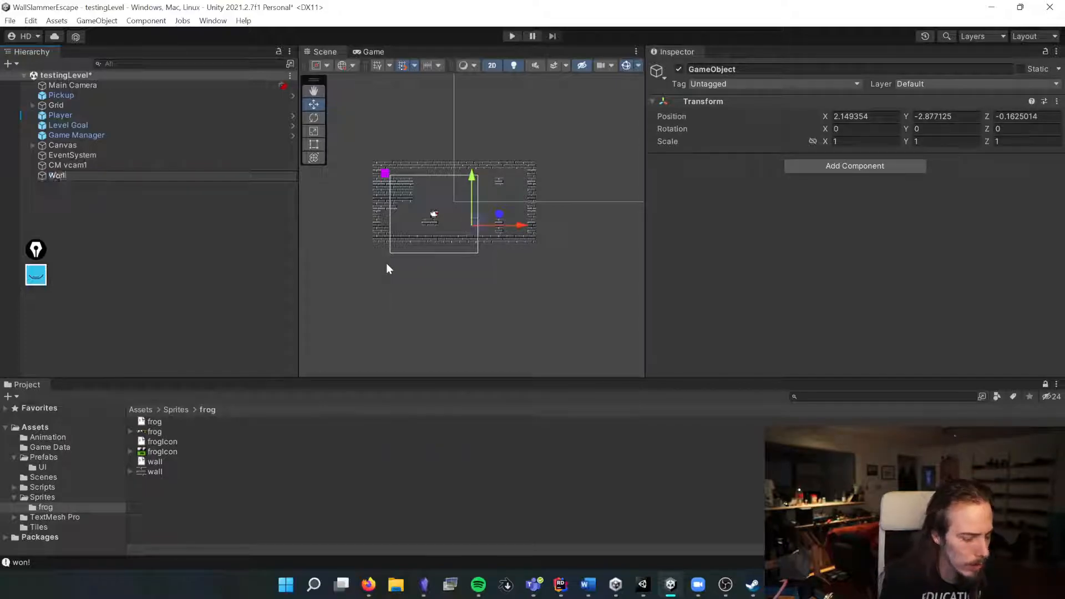
type("d Bounds")
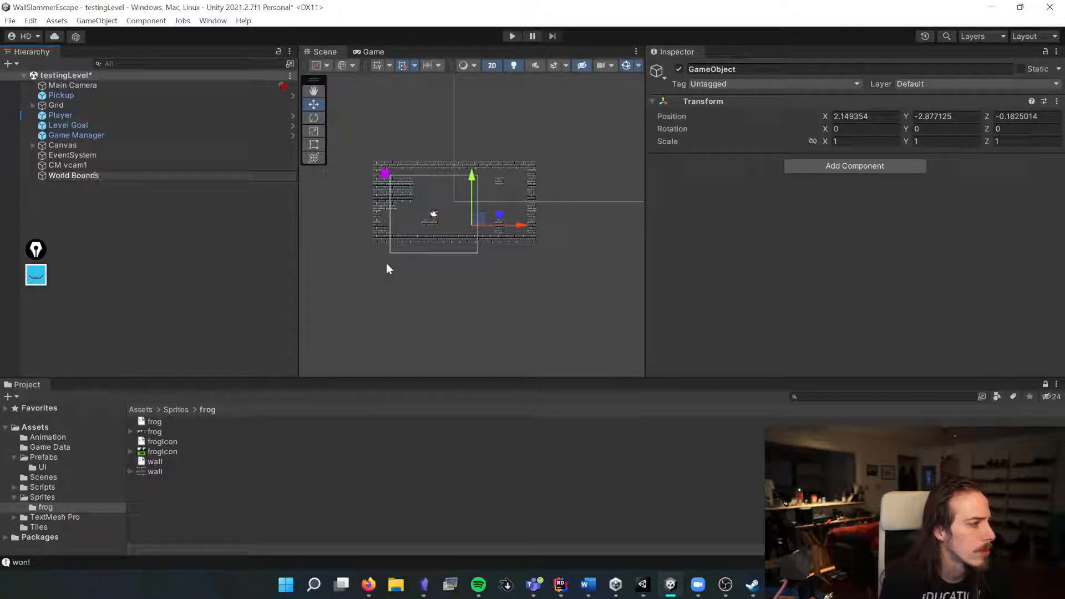
key("Return")
key("ctrl+s")
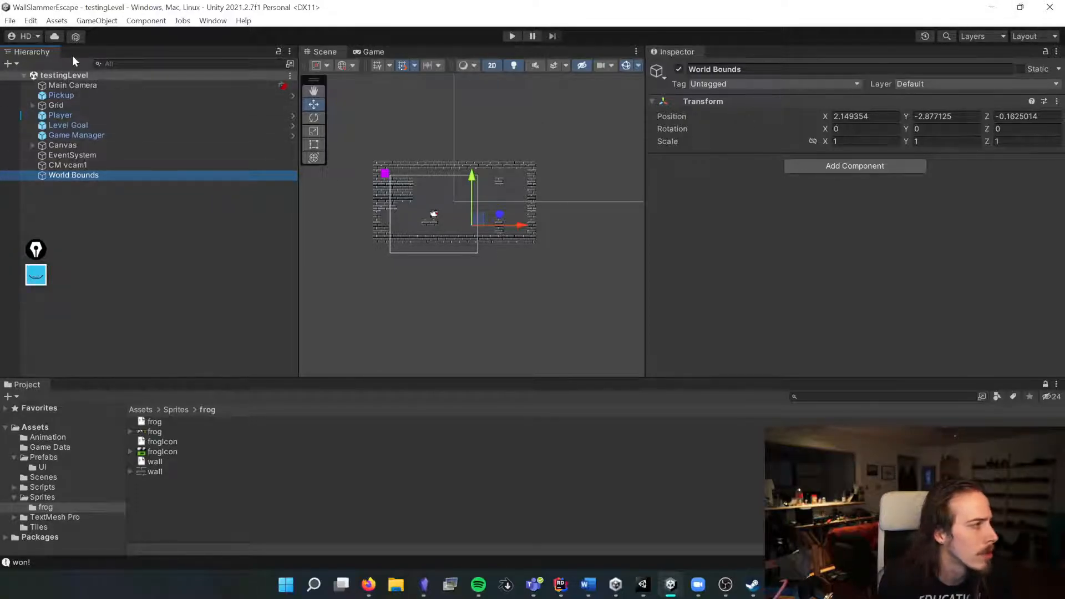
Step: Open Project Settings and name User Layer 8 CameraConfiner in Tags and Layers
left_click(31, 21)
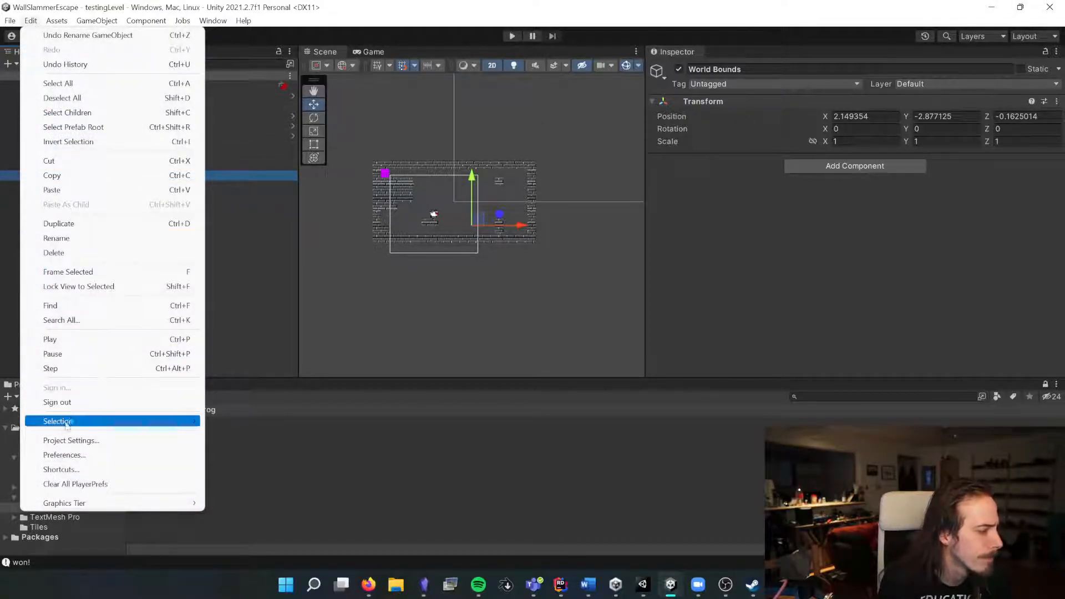
left_click(71, 440)
left_click_drag(386, 29, 472, 92)
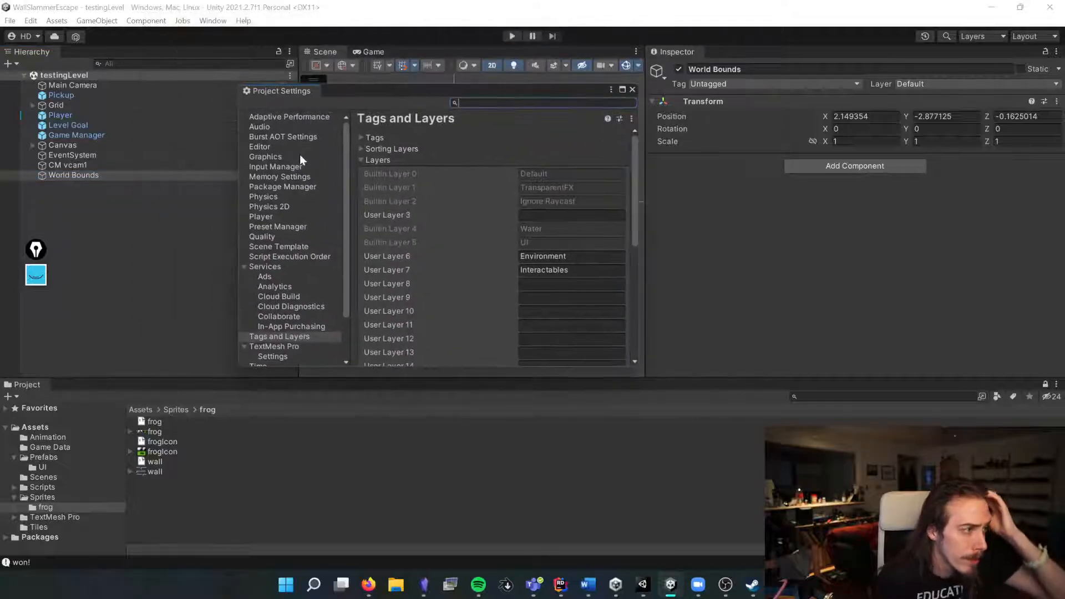
left_click(571, 298)
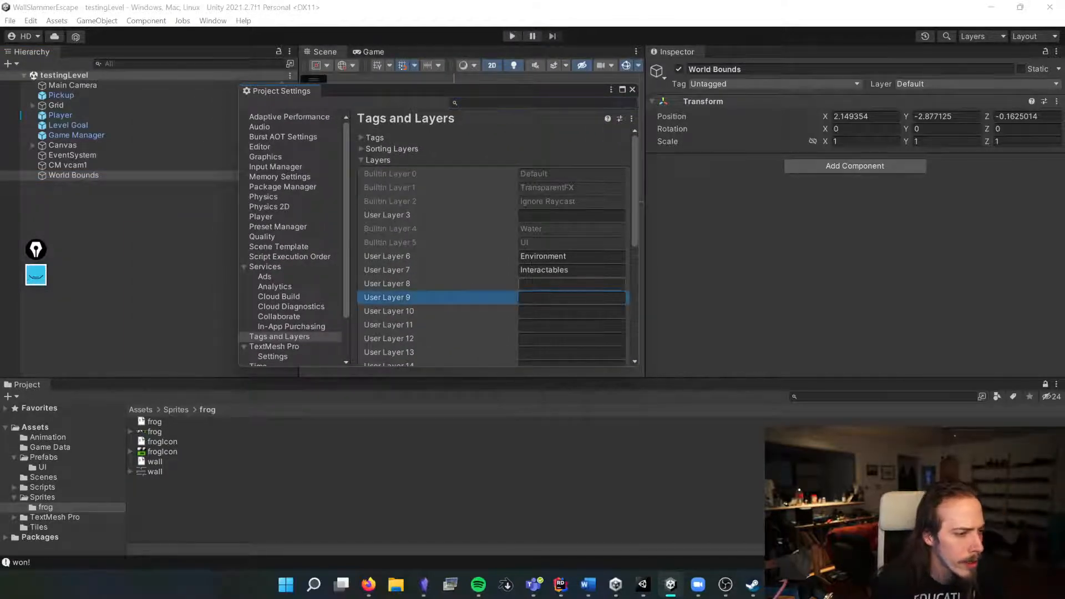
left_click(571, 283)
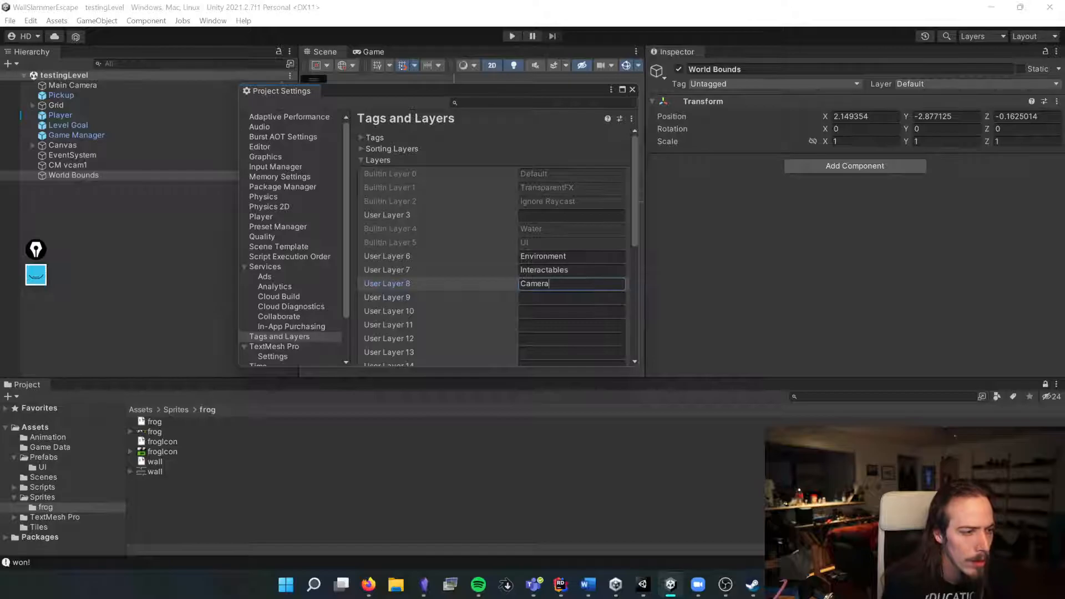
left_click(632, 89)
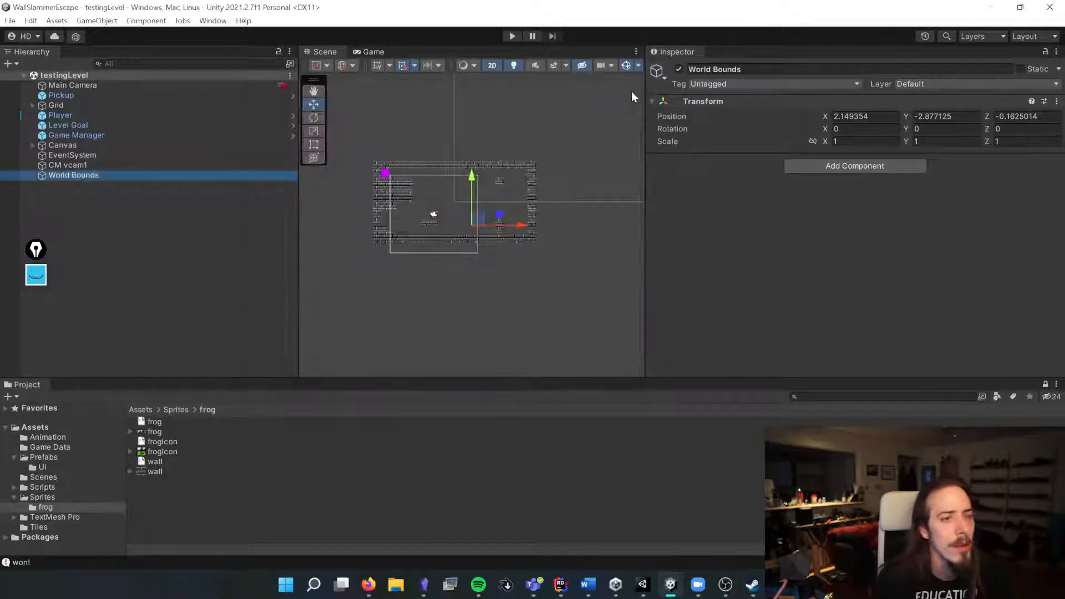
Step: Add a Box Collider 2D to World Bounds and set its layer to CameraConfiner
left_click(112, 175)
left_click(857, 169)
type("box")
key("Down")
key("Return")
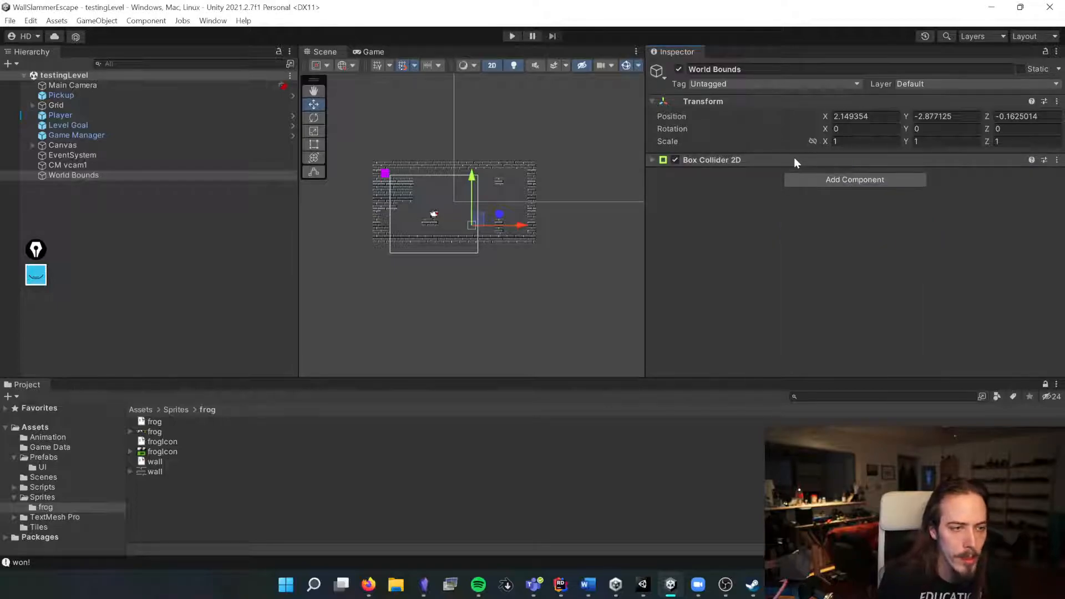
left_click(942, 84)
left_click(959, 200)
Step: Add a Composite Collider 2D to World Bounds and set the Rigidbody 2D body type to Static
left_click(851, 179)
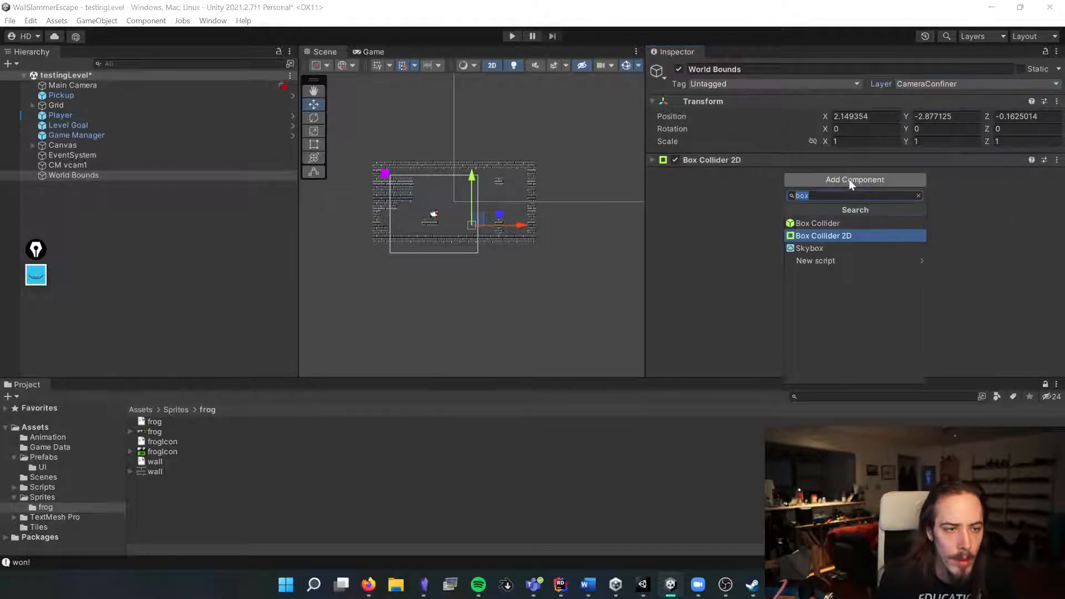
type("cm")
key("BackSpace")
key("BackSpace")
type("cm")
key("BackSpace")
key("BackSpace")
type("comp")
key("Down")
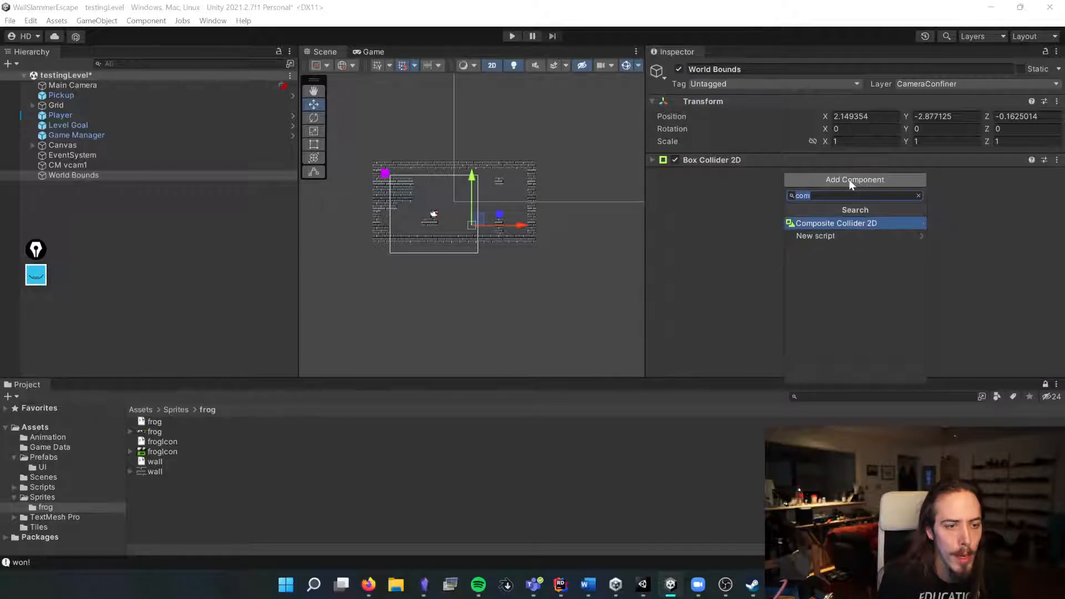
key("Return")
left_click(849, 188)
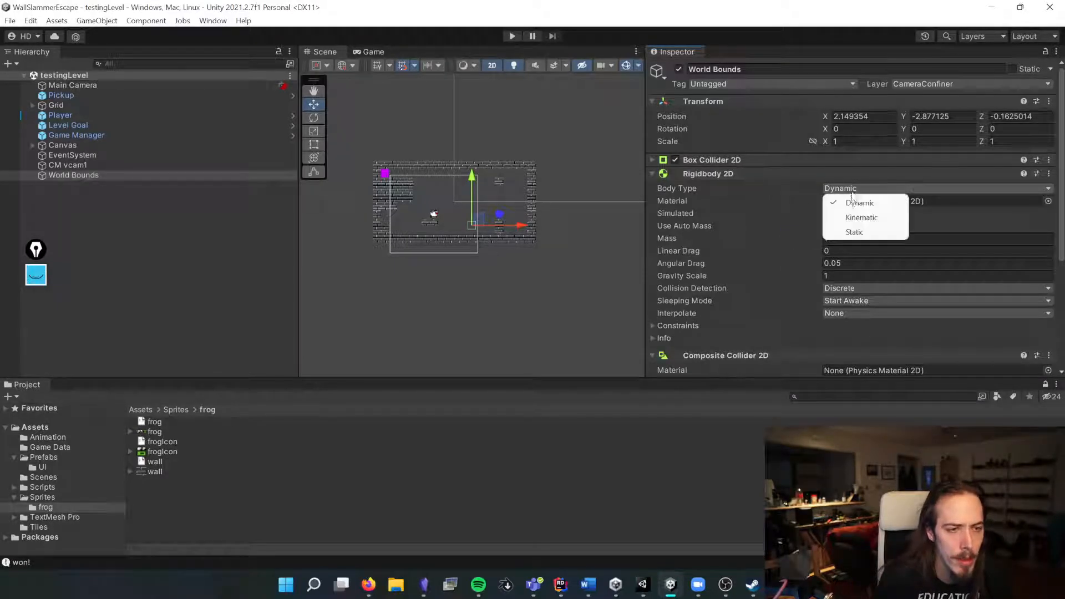
left_click(854, 228)
Step: Enable Used By Composite on the World Bounds Box Collider 2D
left_click(748, 174)
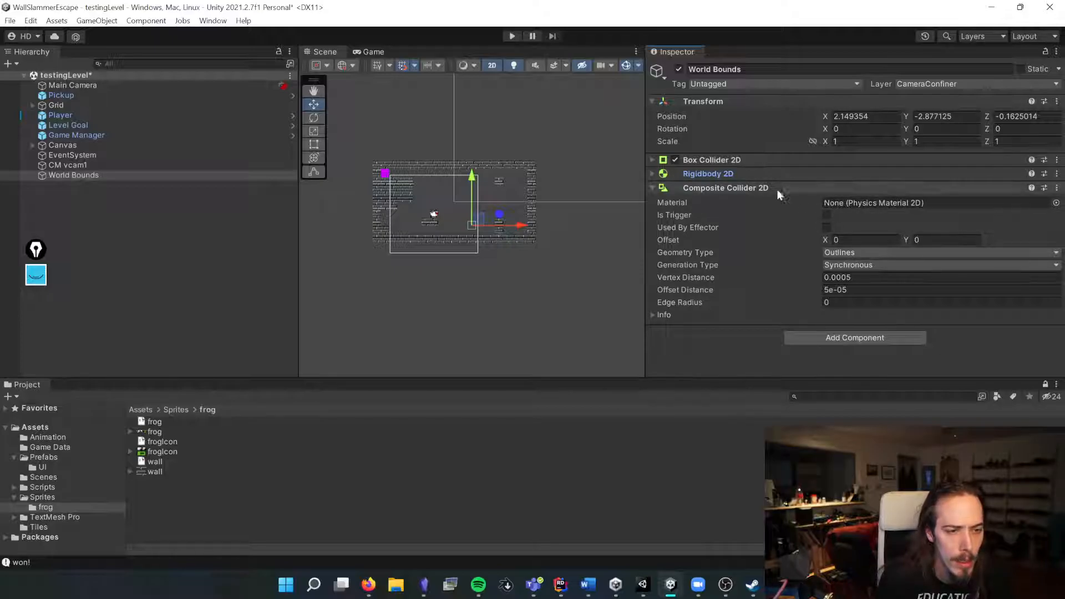
left_click(714, 160)
left_click(826, 230)
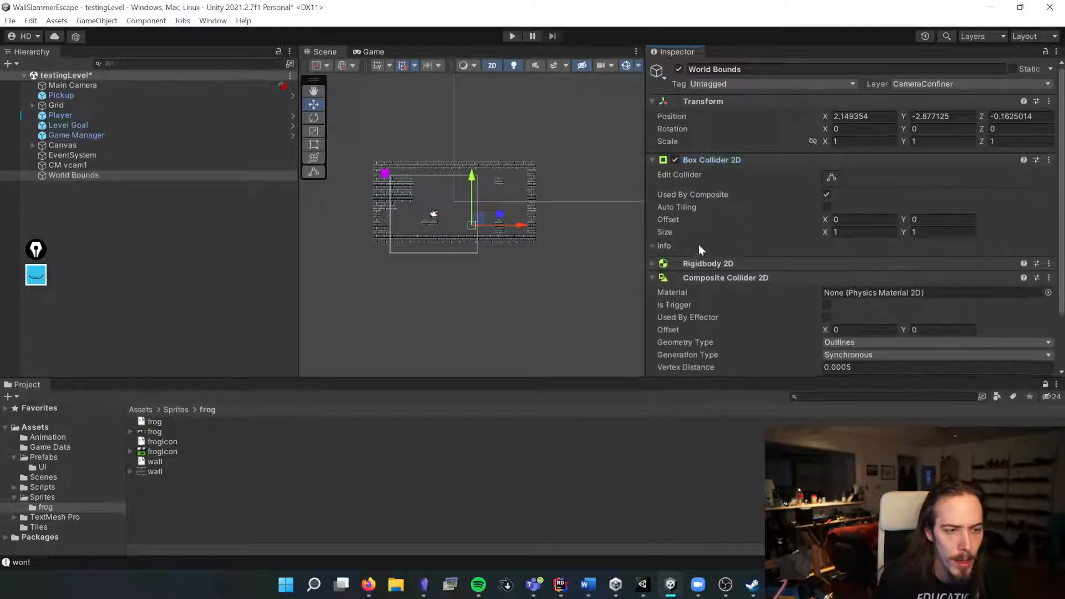
Step: Edit the Box Collider 2D to enclose the whole level, about 20 by 10.5 units
left_click(739, 159)
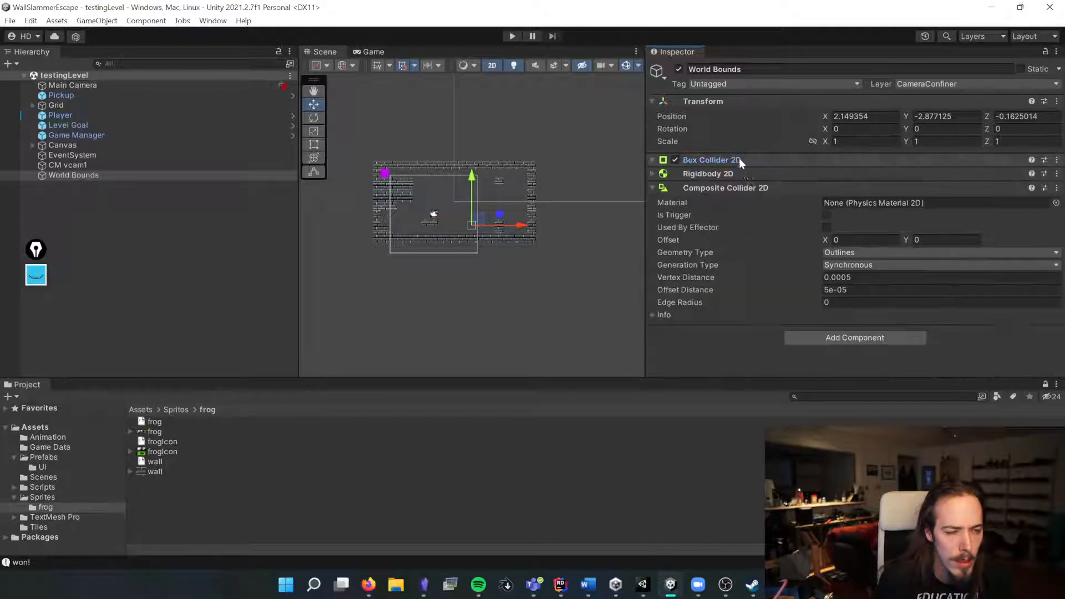
left_click(754, 186)
left_click(686, 161)
left_click(831, 176)
left_click_drag(472, 222, 535, 195)
left_click_drag(501, 230, 501, 247)
left_click_drag(467, 204, 371, 205)
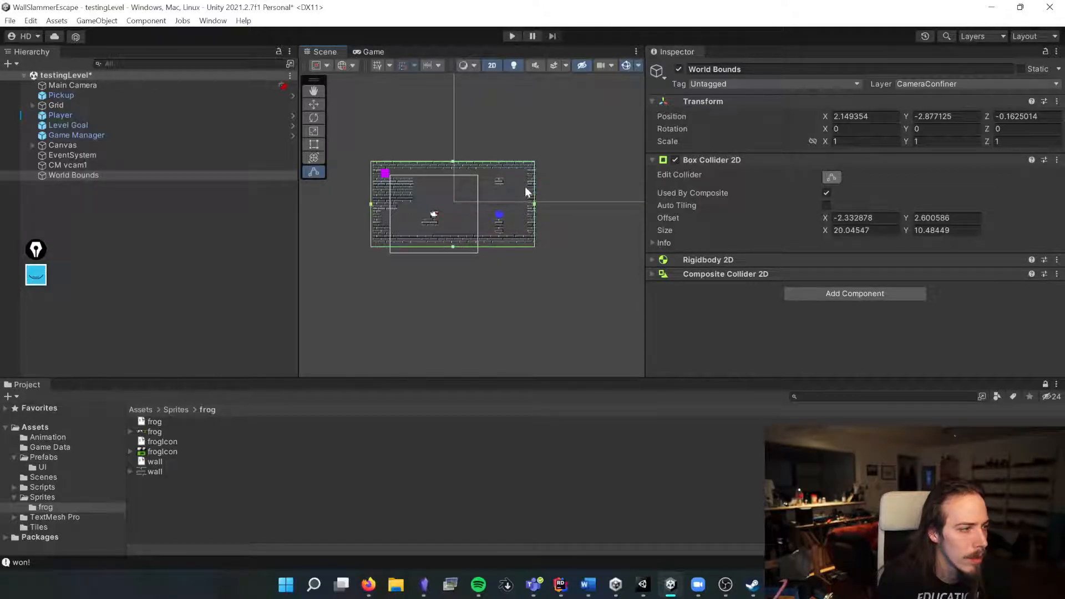
Step: Add a CinemachineConfiner2D extension to the virtual camera, assign World Bounds as its Bounding Shape 2D, and save
left_click(120, 166)
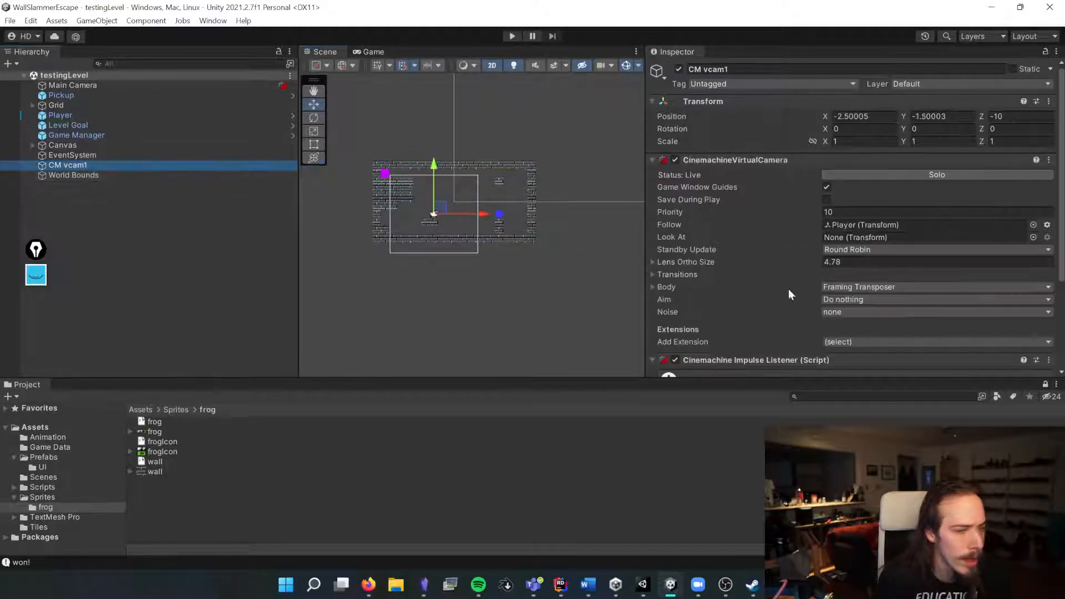
scroll(837, 345, "down", 5)
left_click(833, 360)
left_click(827, 216)
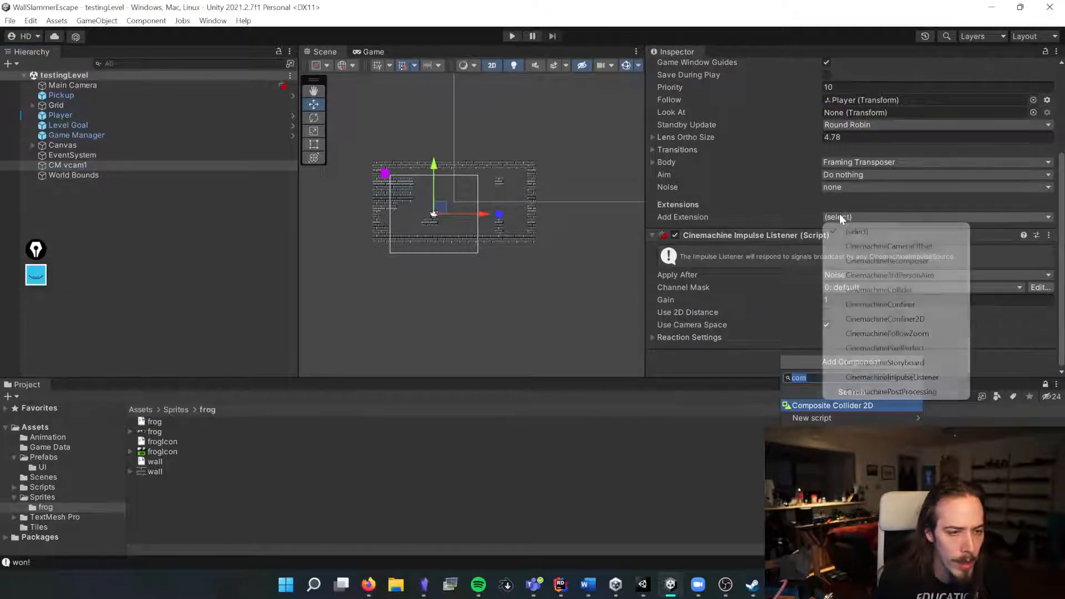
left_click(890, 318)
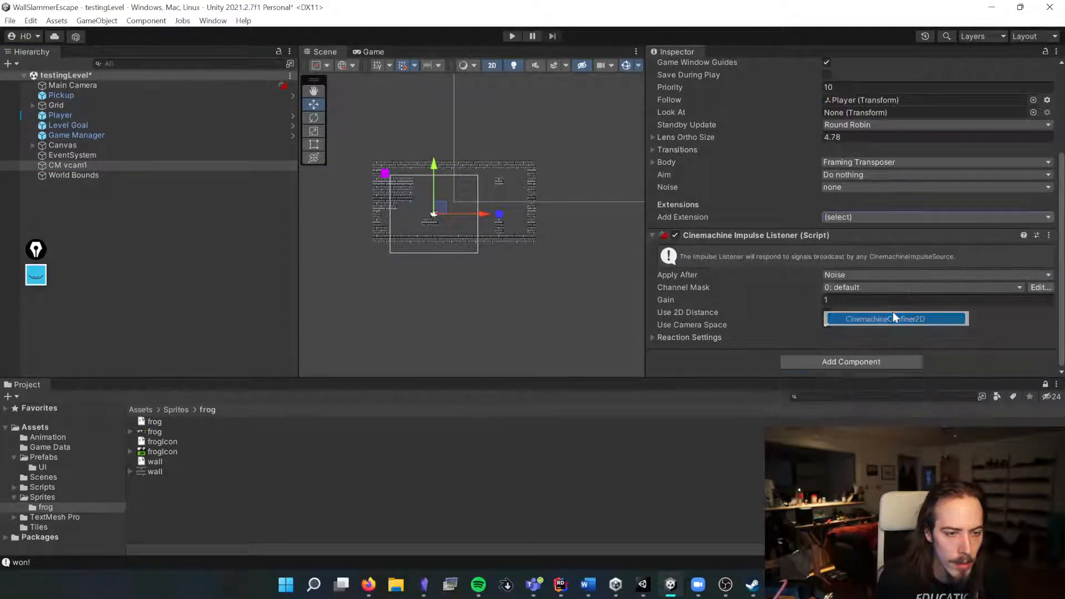
scroll(786, 318, "down", 3)
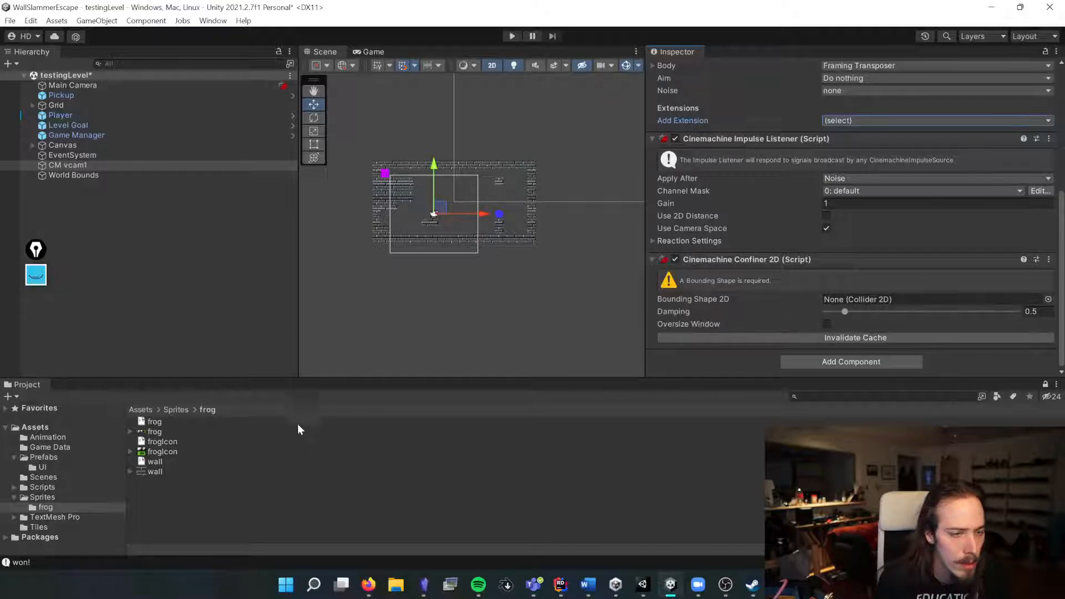
left_click_drag(70, 175, 831, 300)
key("ctrl+s")
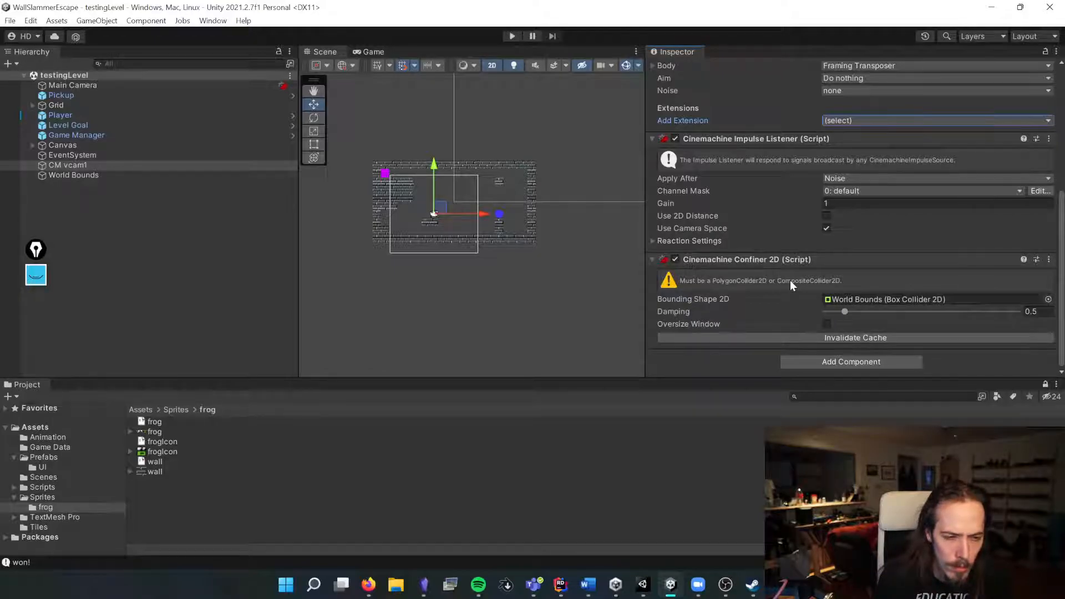
Step: Select World Bounds and inspect its Composite Collider 2D settings
left_click(73, 175)
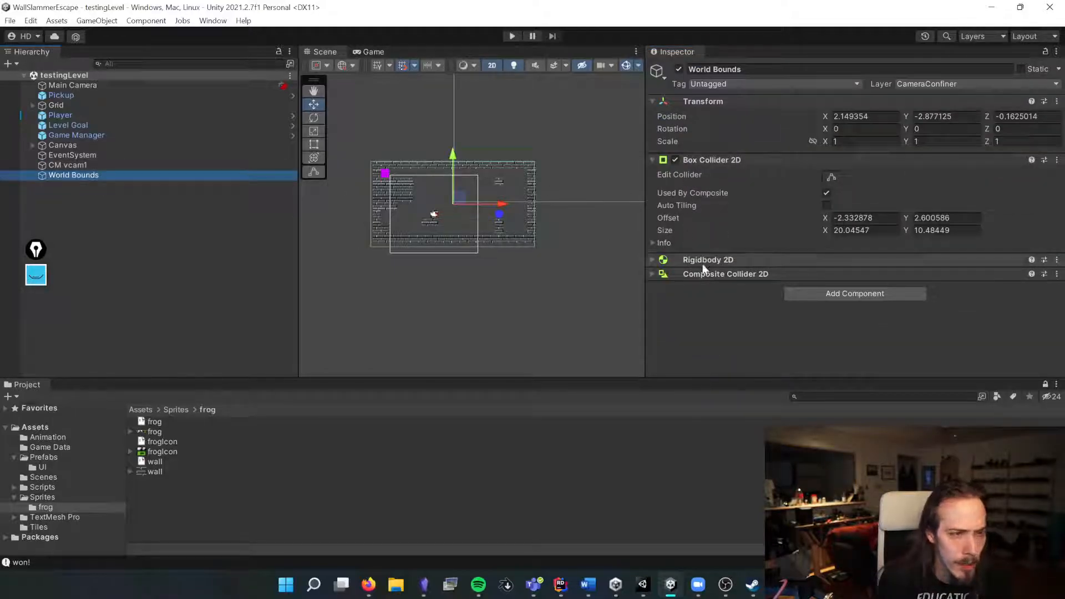
left_click(707, 274)
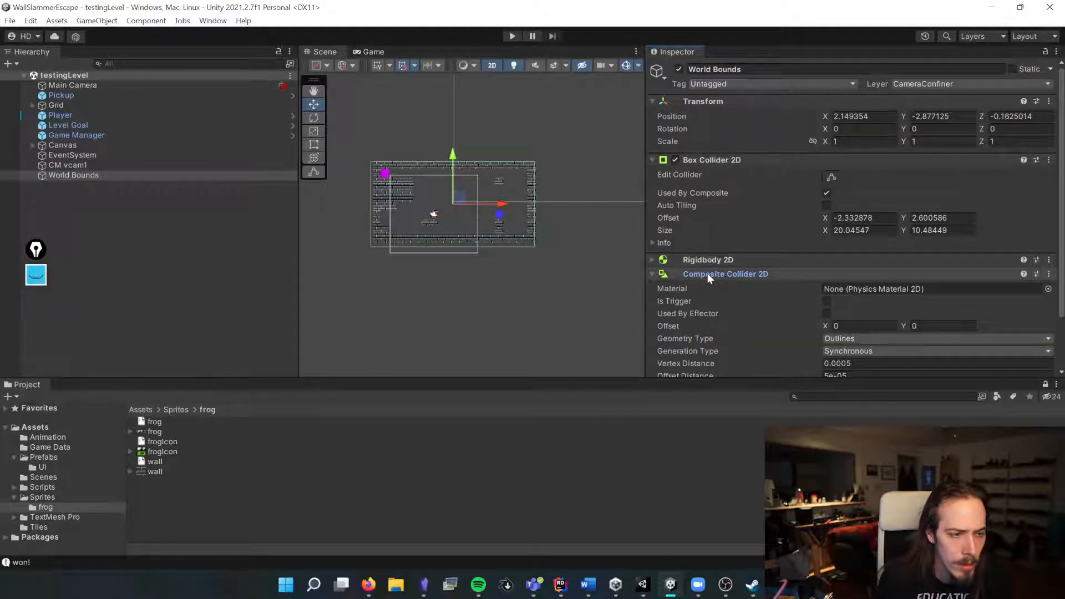
left_click(707, 160)
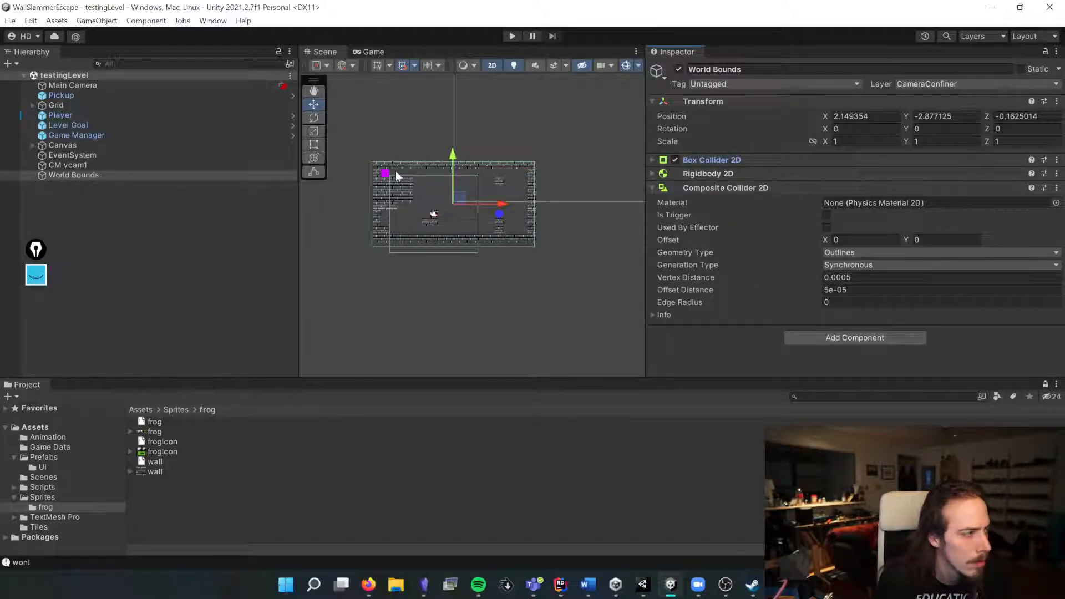
Step: Select the virtual camera and check which collider its Confiner 2D uses as Bounding Shape 2D
left_click(273, 165)
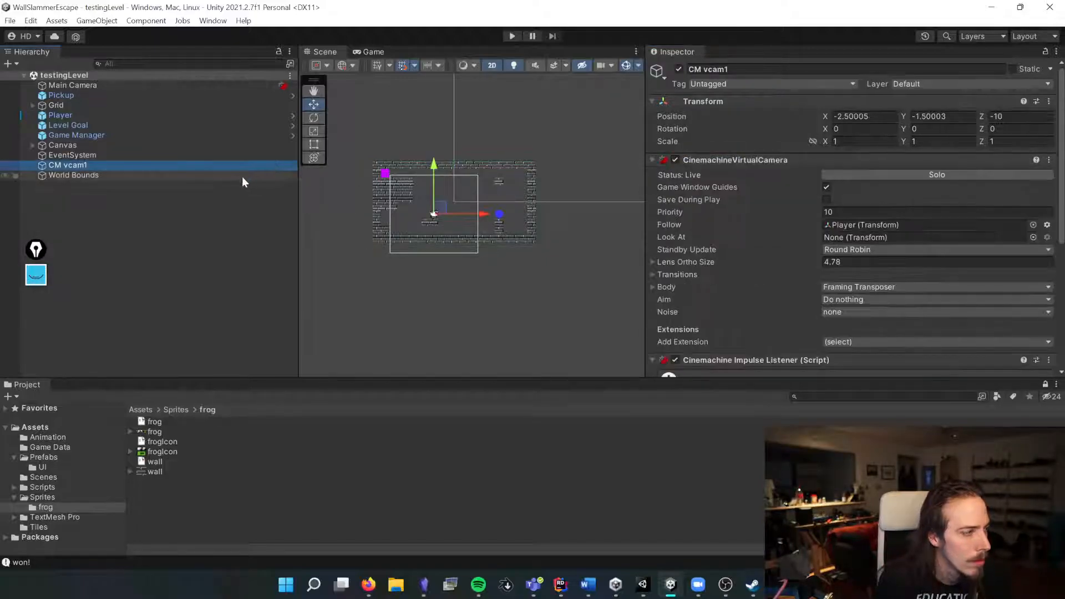
scroll(854, 222, "down", 1)
left_click_drag(804, 412, 842, 302)
left_click(841, 301)
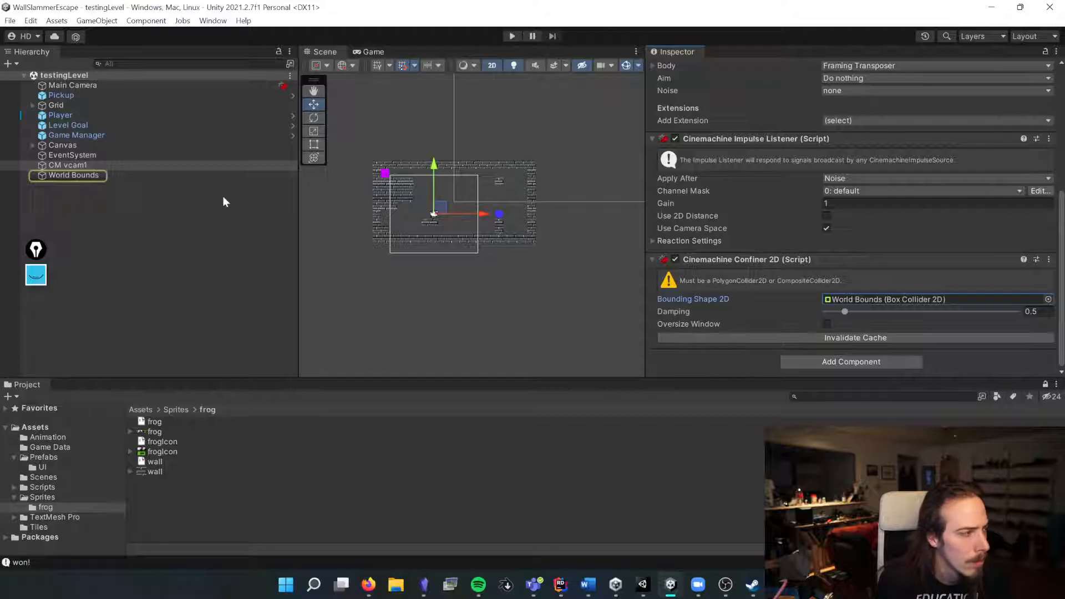
Step: Set the World Bounds Composite Collider 2D Geometry Type to Polygons
left_click(157, 175)
left_click(880, 253)
left_click(860, 282)
Step: Try to assign the World Bounds composite collider to the confiner's Bounding Shape 2D
left_click(182, 165)
left_click_drag(182, 182, 537, 267)
left_click_drag(386, 253, 355, 250)
scroll(688, 258, "down", 7)
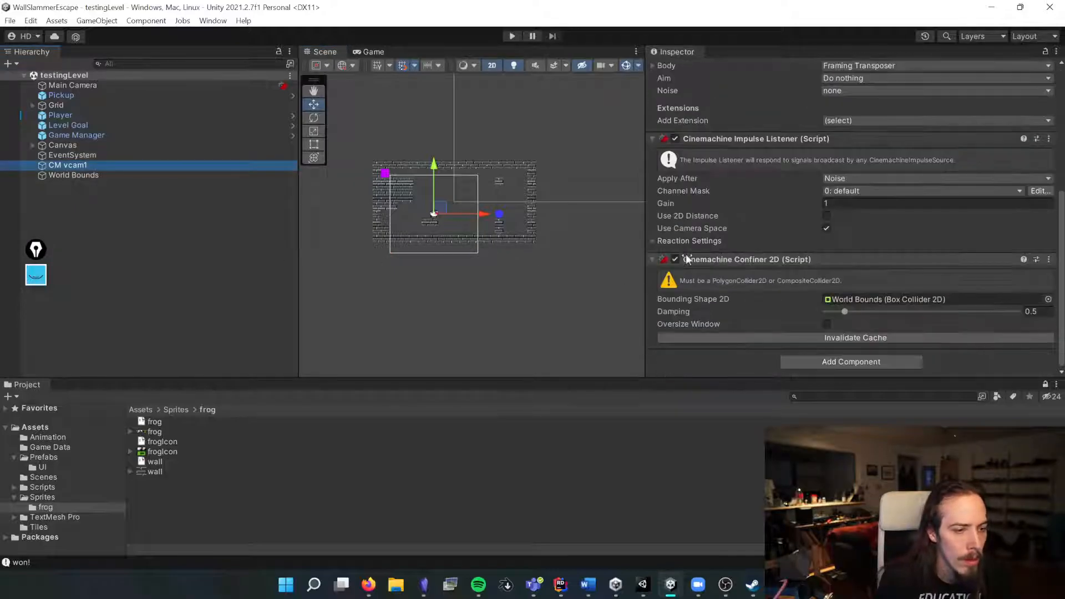
left_click_drag(222, 177, 857, 301)
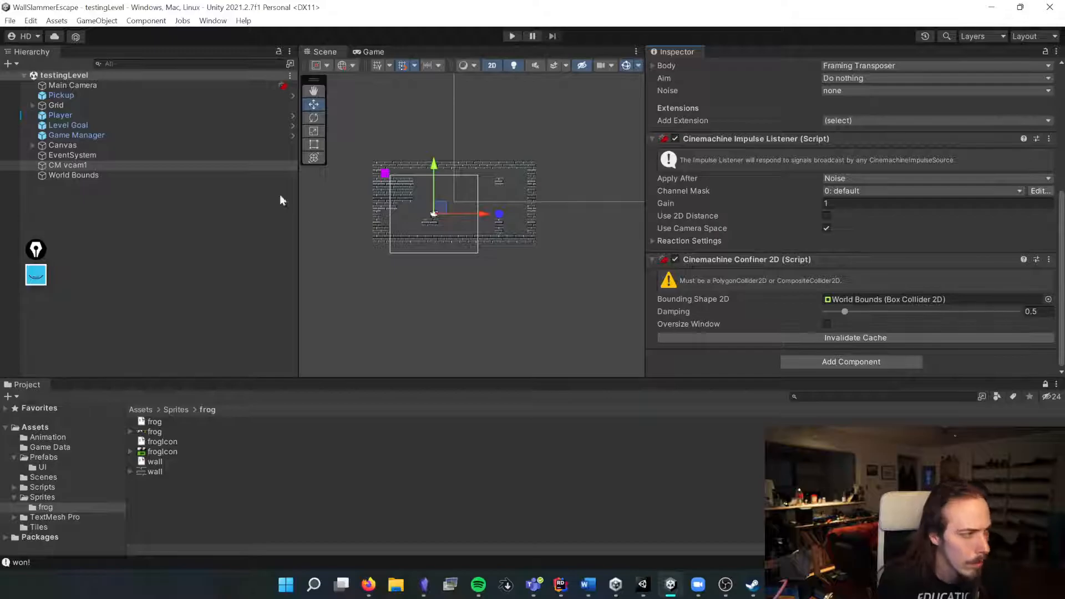
Step: Open a second Inspector tab and dock it beside the virtual camera's Inspector
right_click(681, 51)
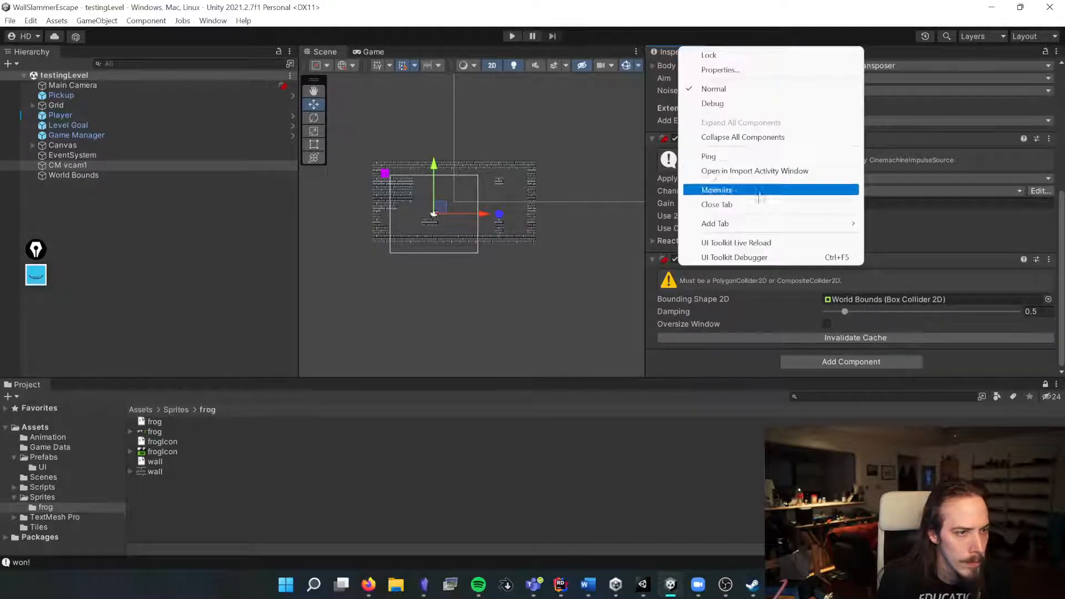
mouse_move(768, 223)
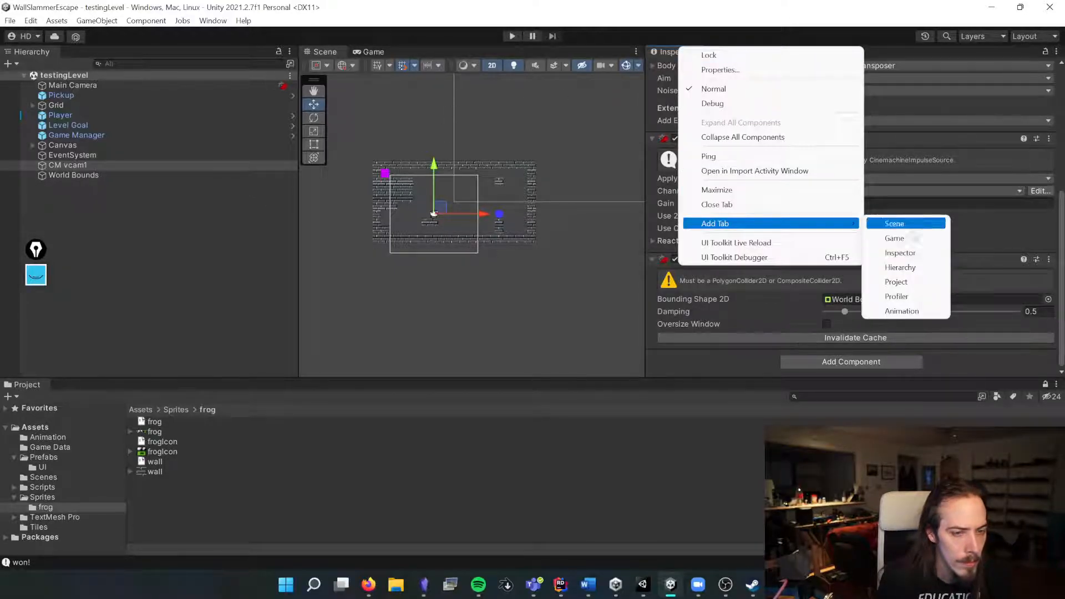
left_click(900, 253)
left_click_drag(737, 52, 599, 191)
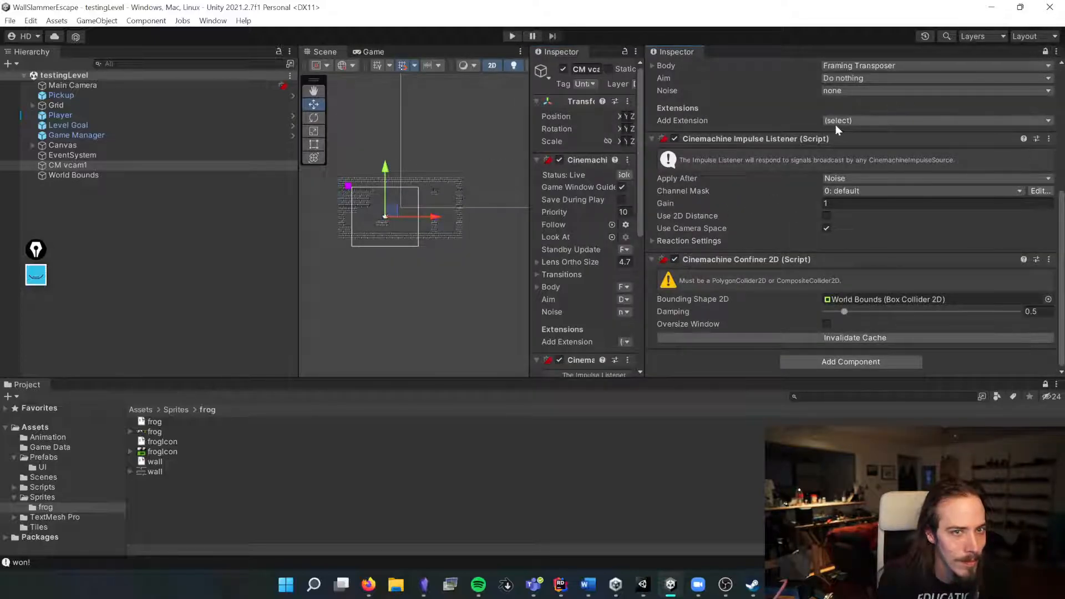
left_click_drag(642, 181, 872, 182)
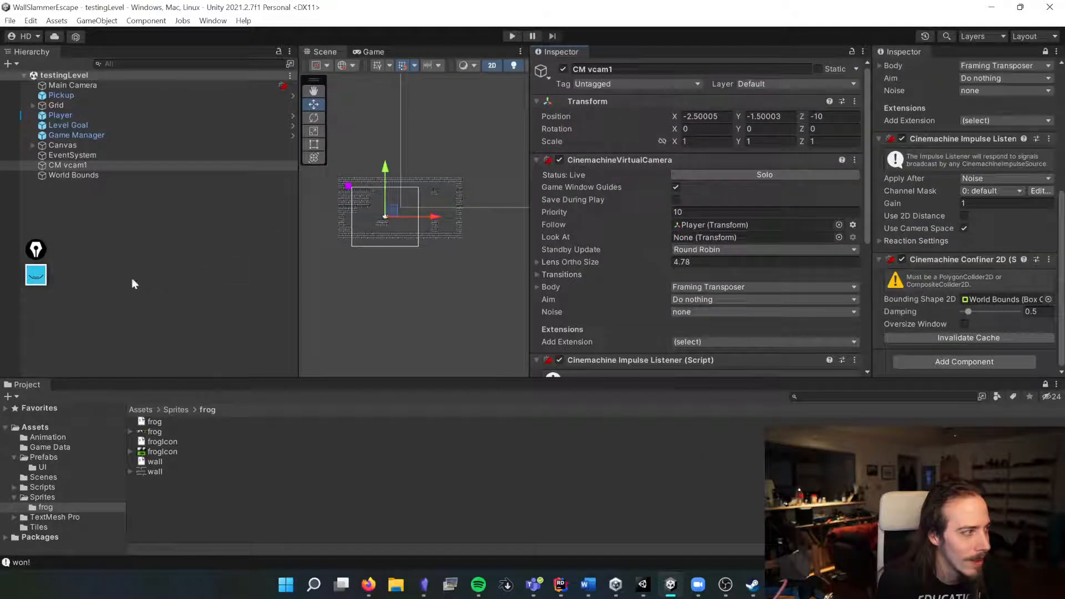
Step: Assign the World Bounds Composite Collider 2D to the confiner's Bounding Shape 2D, then clear the field
left_click(98, 174)
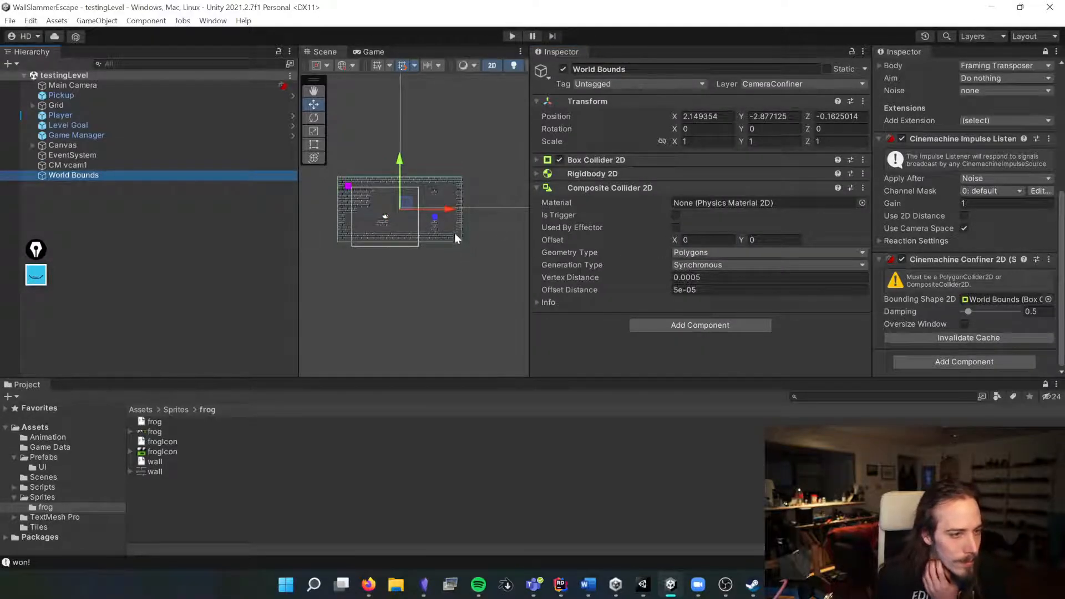
left_click_drag(596, 188, 1008, 299)
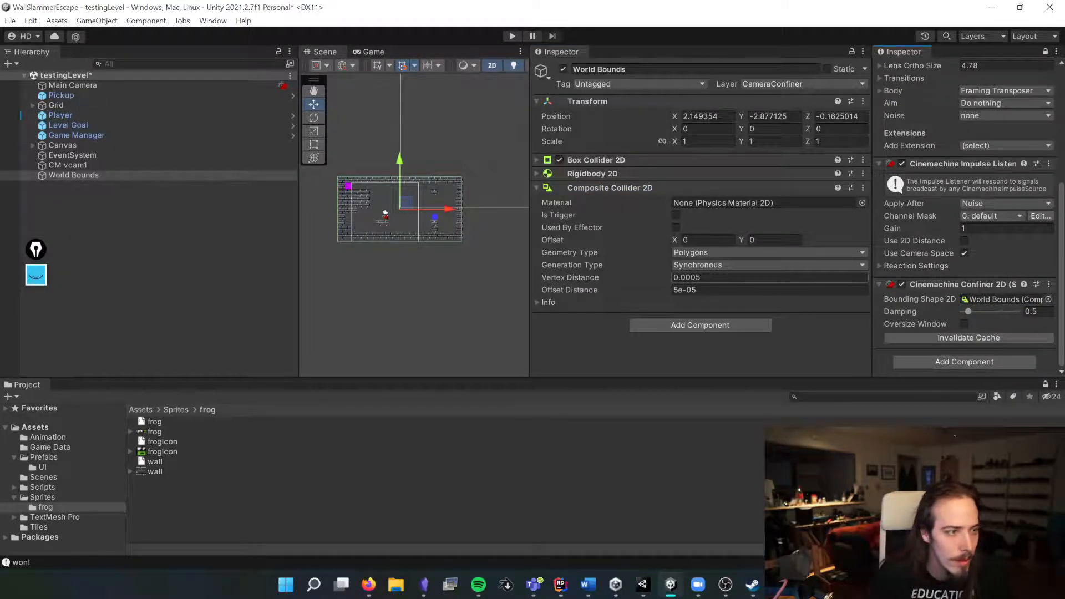
left_click(982, 299)
key("Delete")
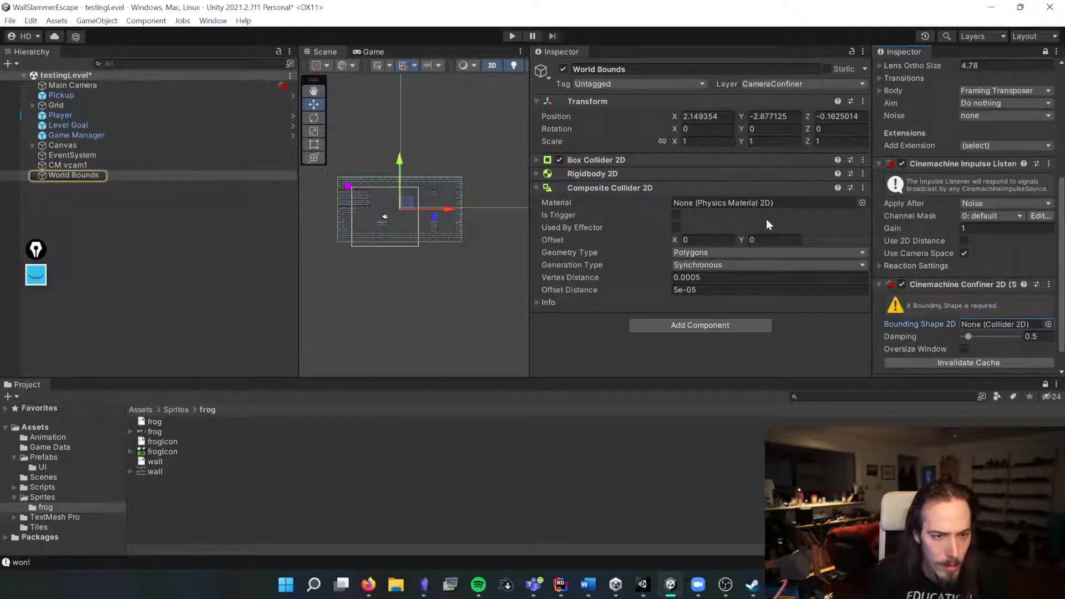
Step: Move the Composite Collider 2D above the Box Collider 2D and assign World Bounds as the confiner's Bounding Shape 2D
left_click_drag(602, 190, 593, 156)
left_click_drag(111, 175, 980, 323)
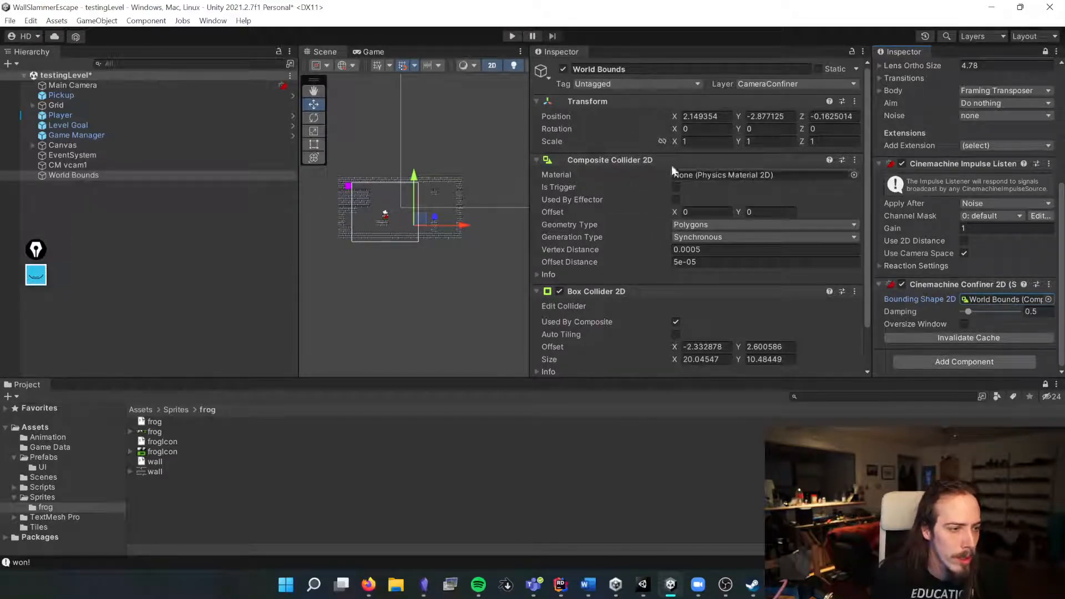
Step: Close the extra Inspector tab and collapse the Cinemachine Confiner 2D component
right_click(558, 53)
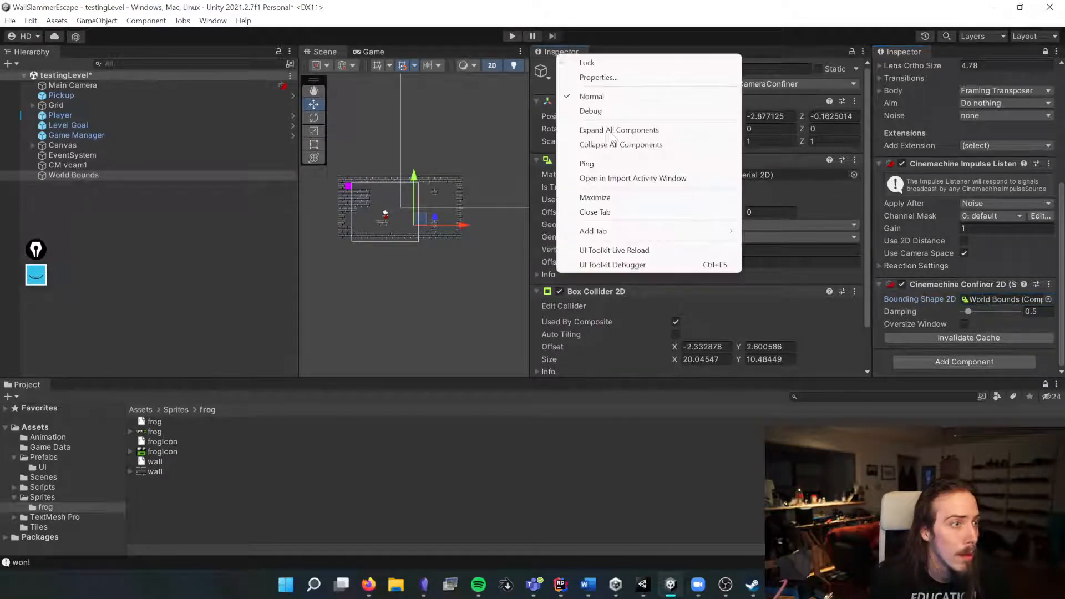
left_click(606, 213)
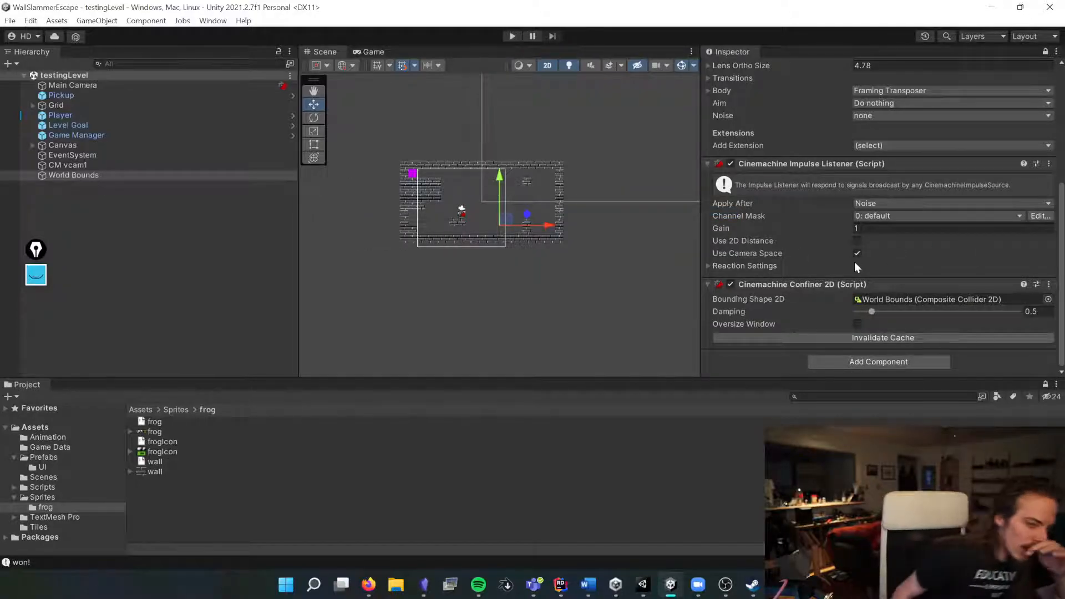
left_click(815, 285)
Step: Play-test the level, moving the frog to the goal, and stop play mode
left_click(512, 36)
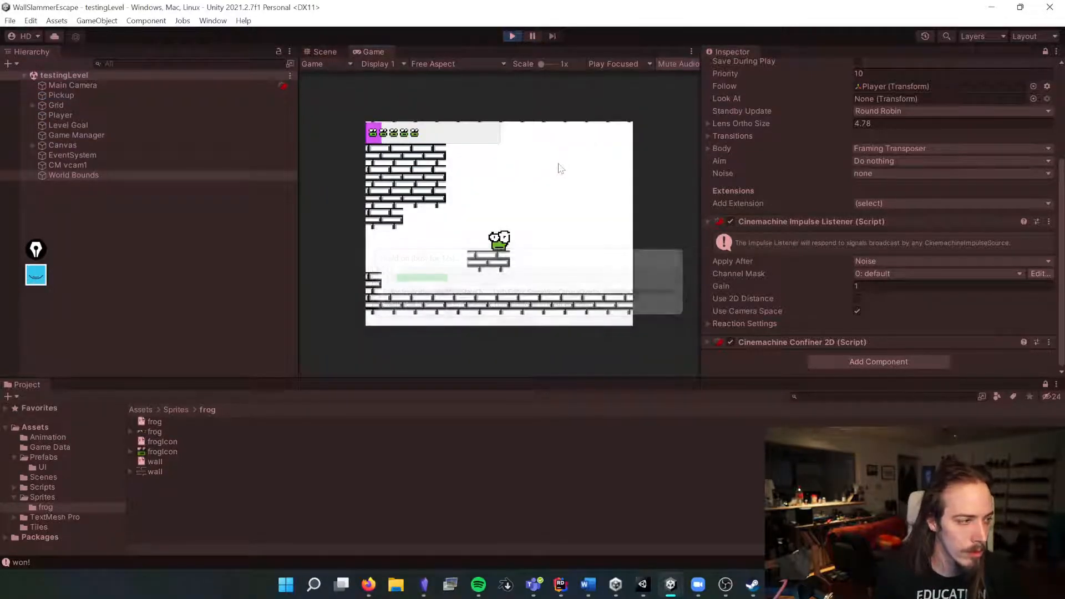
key("w")
key("d")
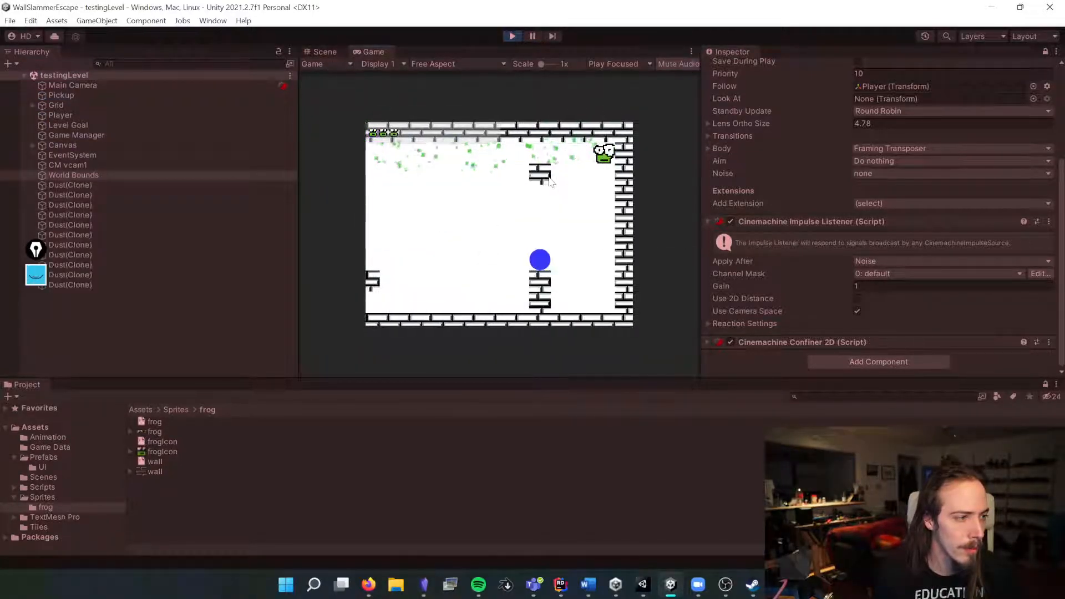
key("s")
key("w")
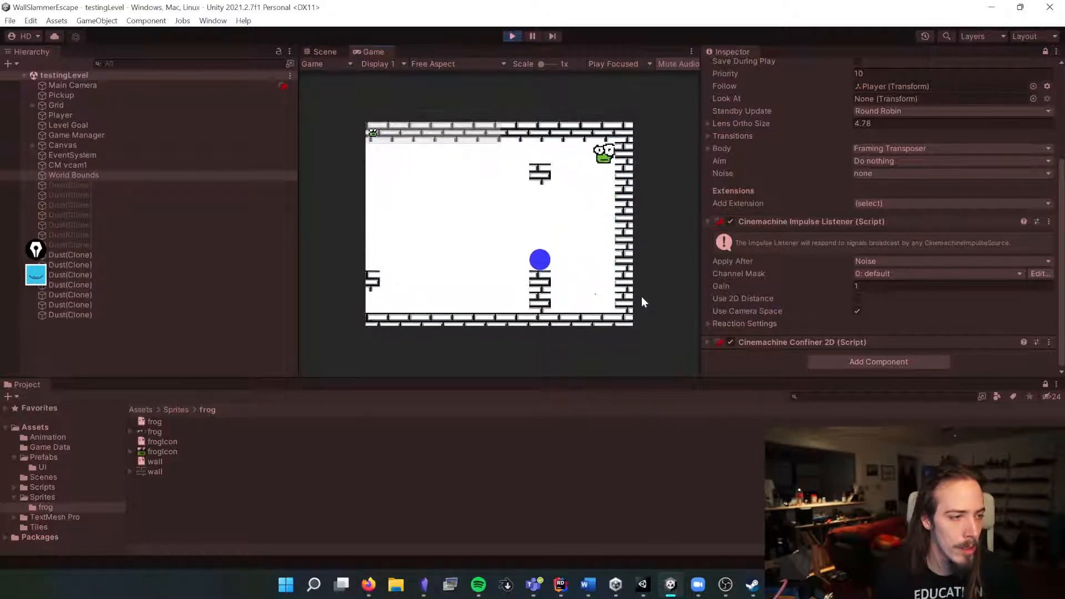
key("a")
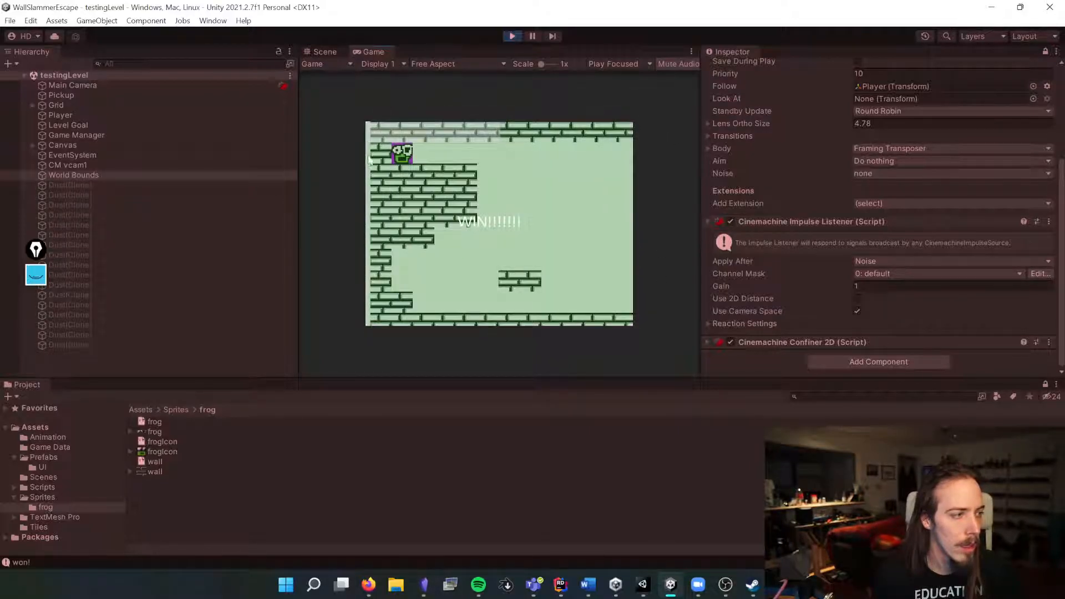
left_click(511, 36)
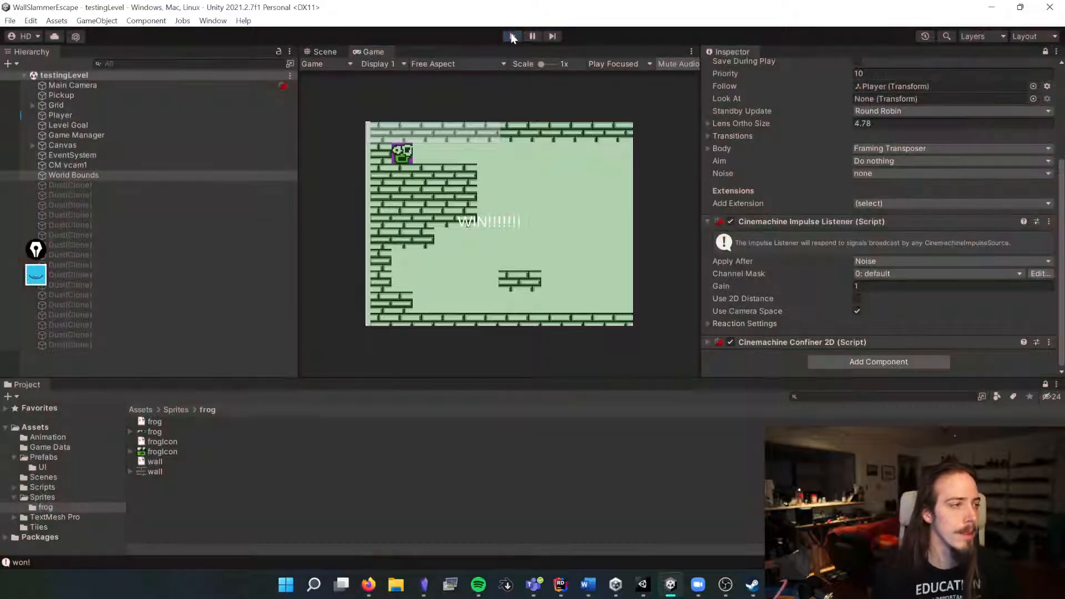
left_click(169, 224)
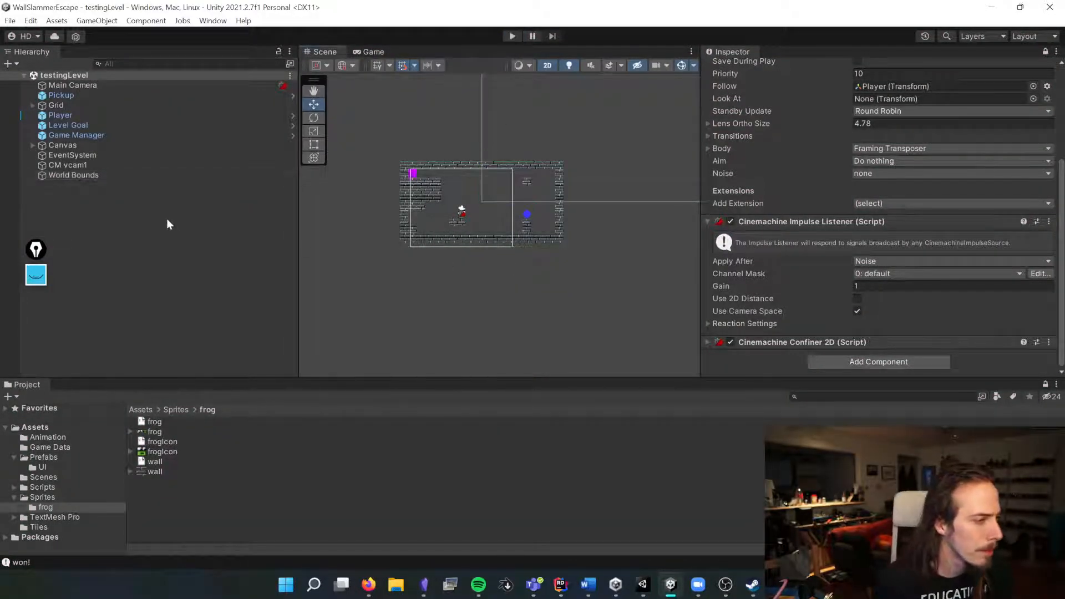
left_click(71, 176)
left_click(60, 165)
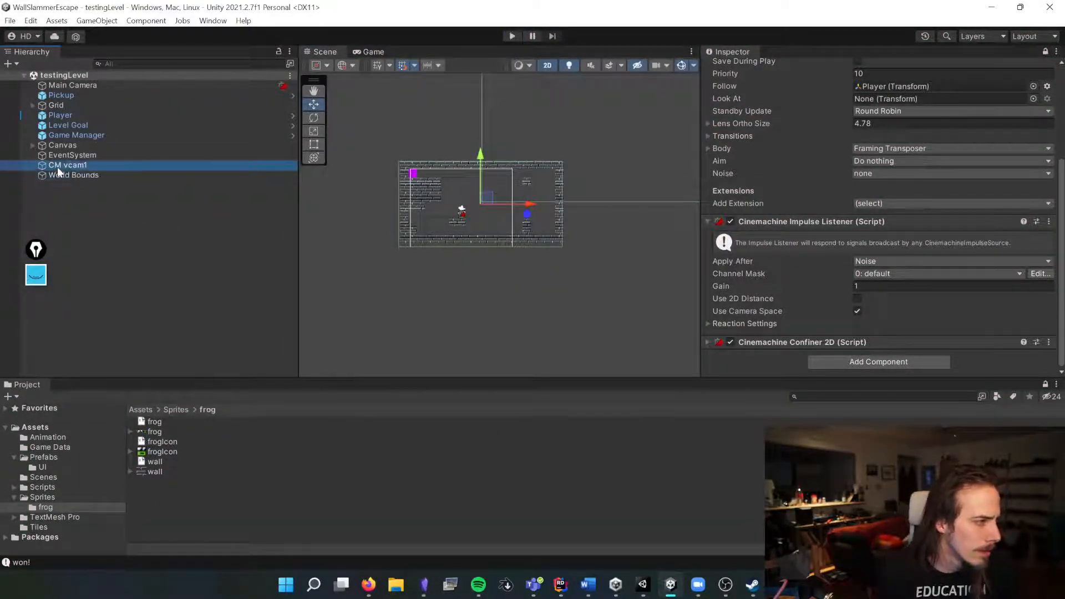
left_click(56, 188)
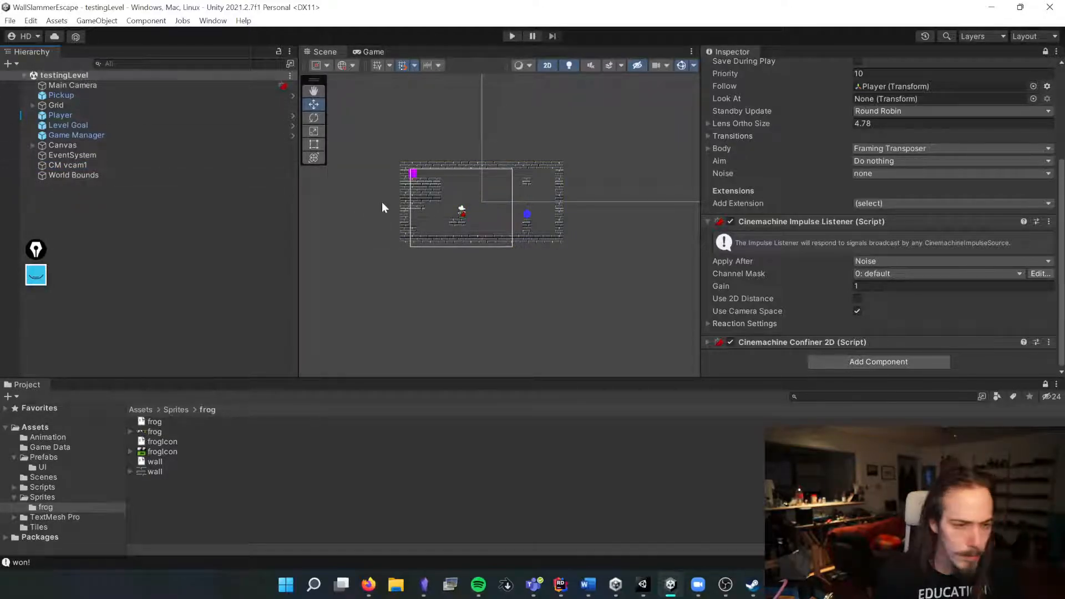
Step: Move Main Camera below EventSystem in the hierarchy
right_click(107, 202)
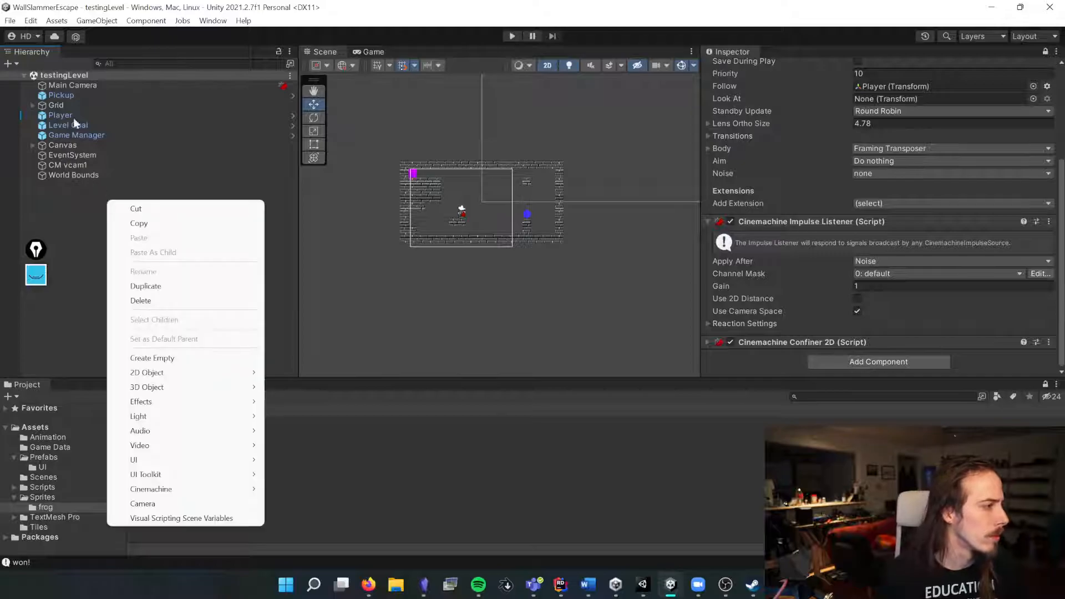
left_click(78, 88)
left_click_drag(78, 87, 72, 158)
Step: Create an empty object named Camera System at position 0, 0 and save the scene
right_click(70, 197)
left_click(128, 356)
scroll(827, 145, "up", 5)
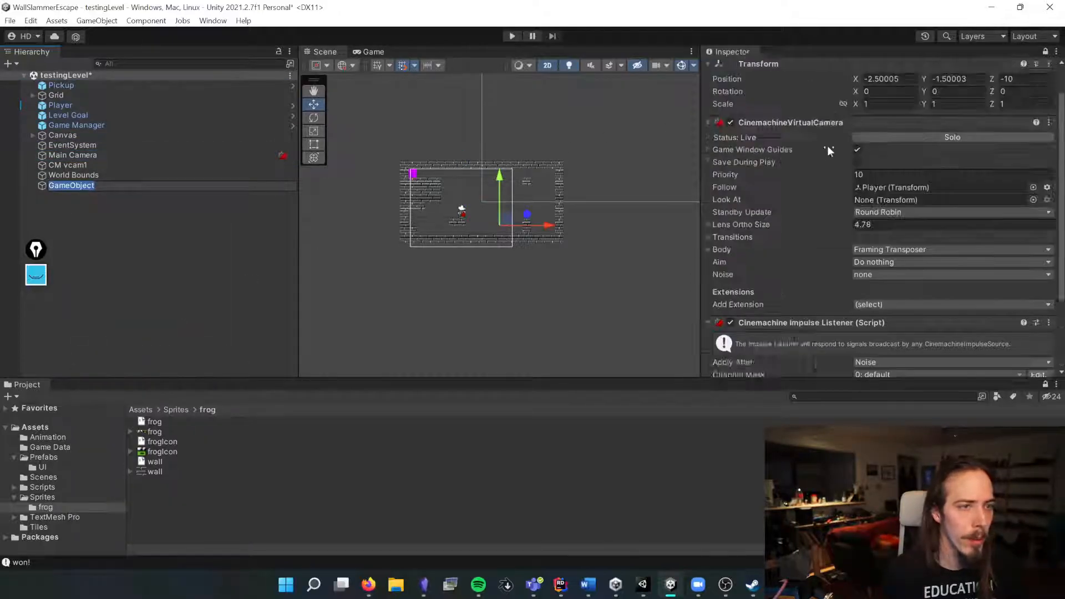
key("Return")
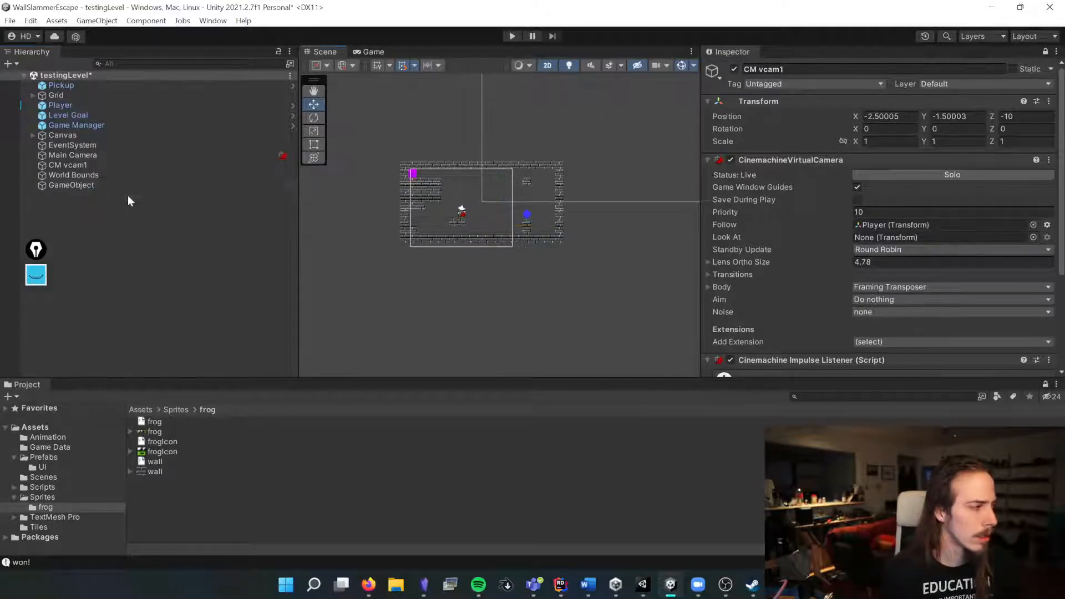
left_click(1046, 50)
left_click(889, 70)
type("Camera Sys")
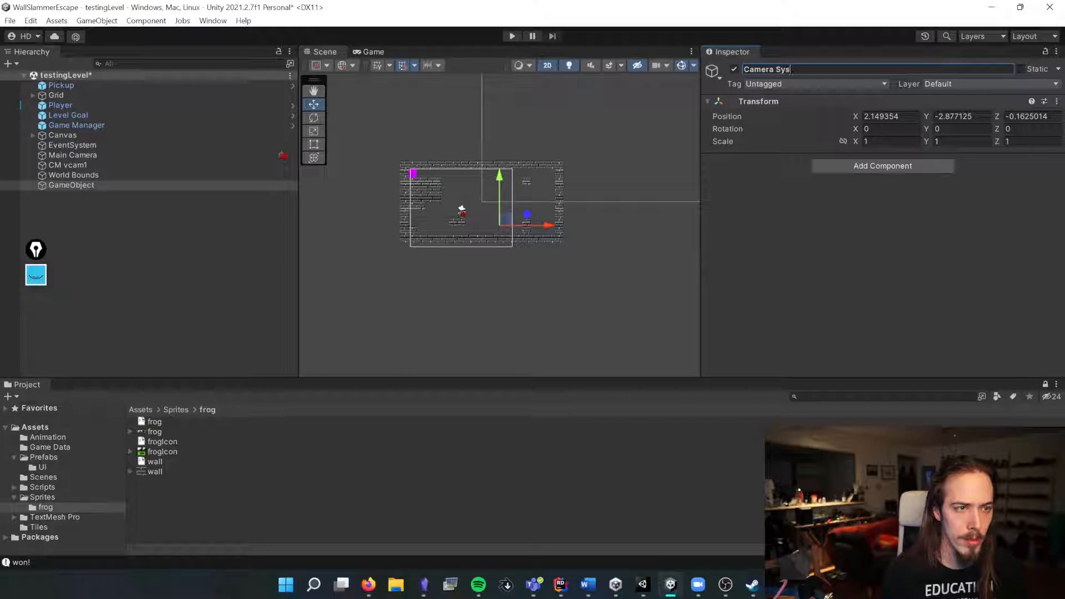
left_click(901, 116)
type("0")
key("Tab")
type("0")
key("Tab")
type("0")
key("ctrl+s")
Step: Parent Main Camera, CM vcam1 and World Bounds under Camera System and save it as a prefab in the Prefabs folder
right_click(85, 185)
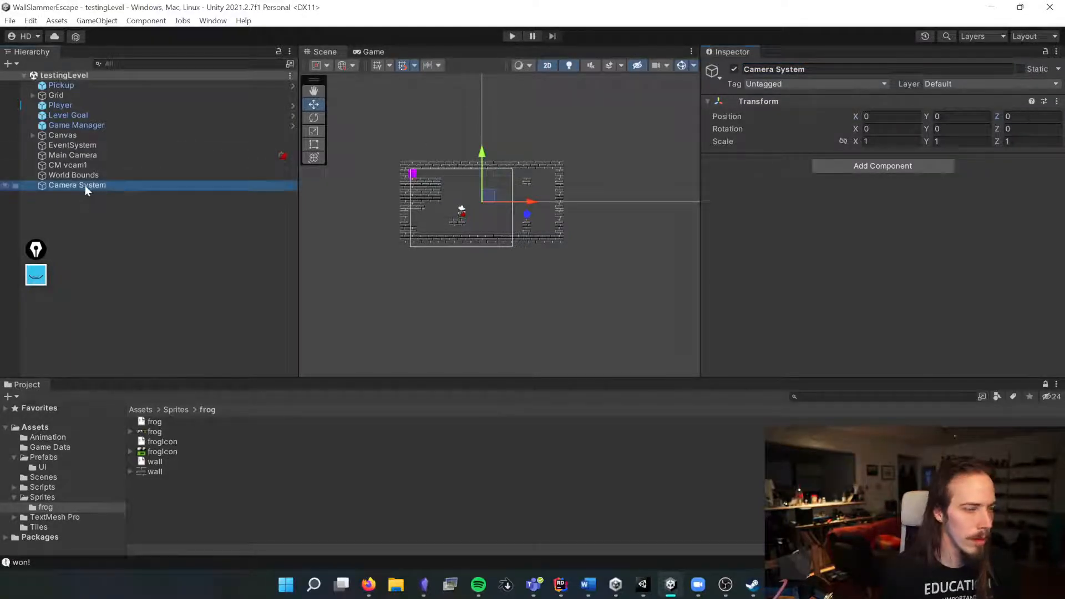
left_click(61, 209)
left_click(125, 409)
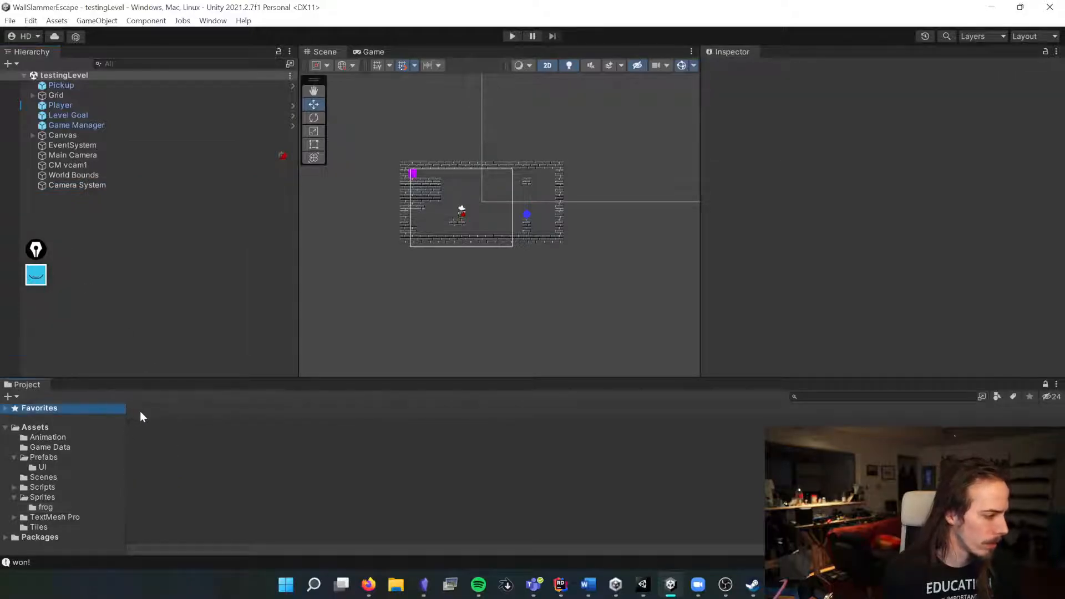
left_click(46, 457)
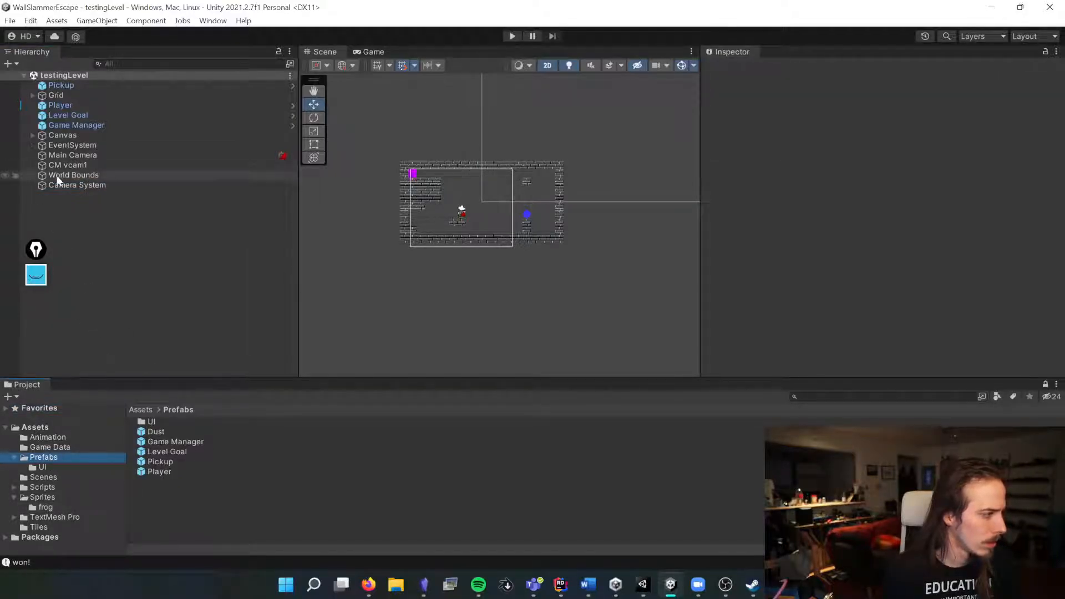
left_click_drag(163, 515, 91, 193)
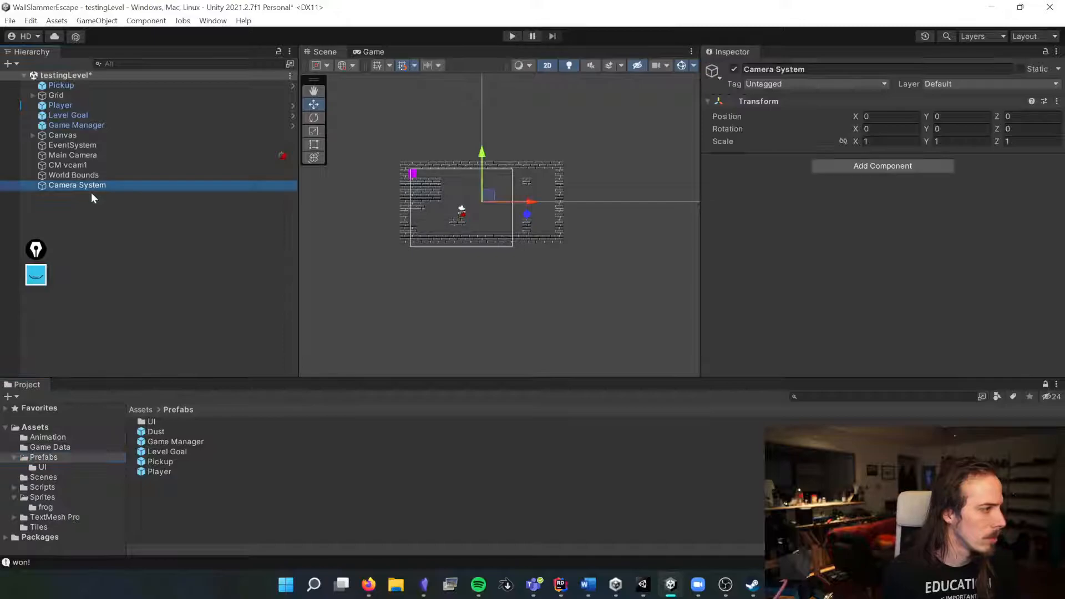
left_click(76, 174)
left_click(75, 155, "shift")
left_click_drag(68, 157, 161, 499)
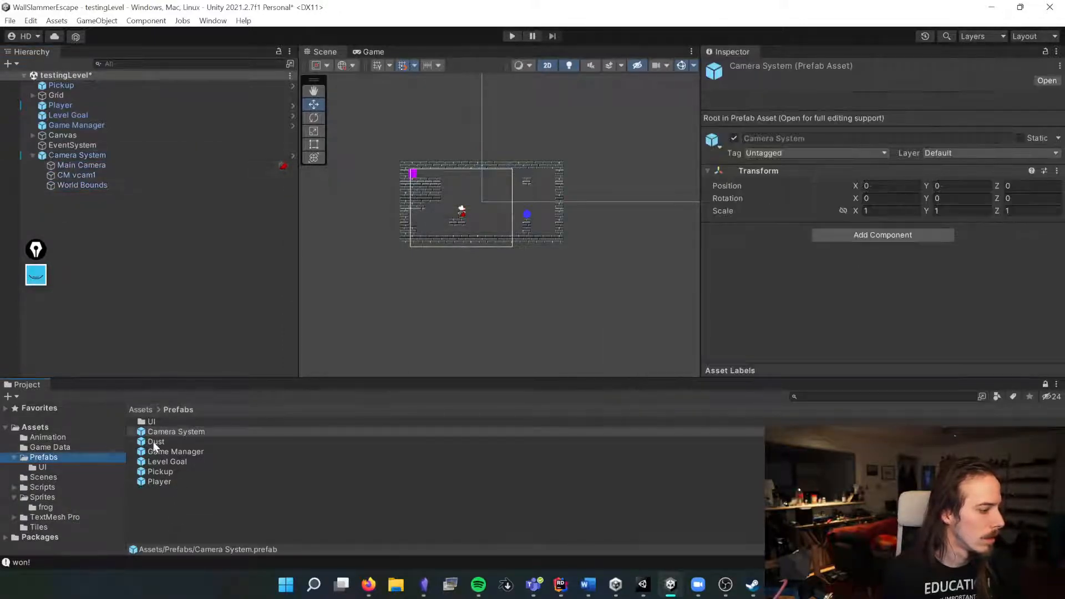
Step: Inspect the Camera System's child objects and the prefabs in the Prefabs folder
left_click(87, 165)
left_click(77, 184)
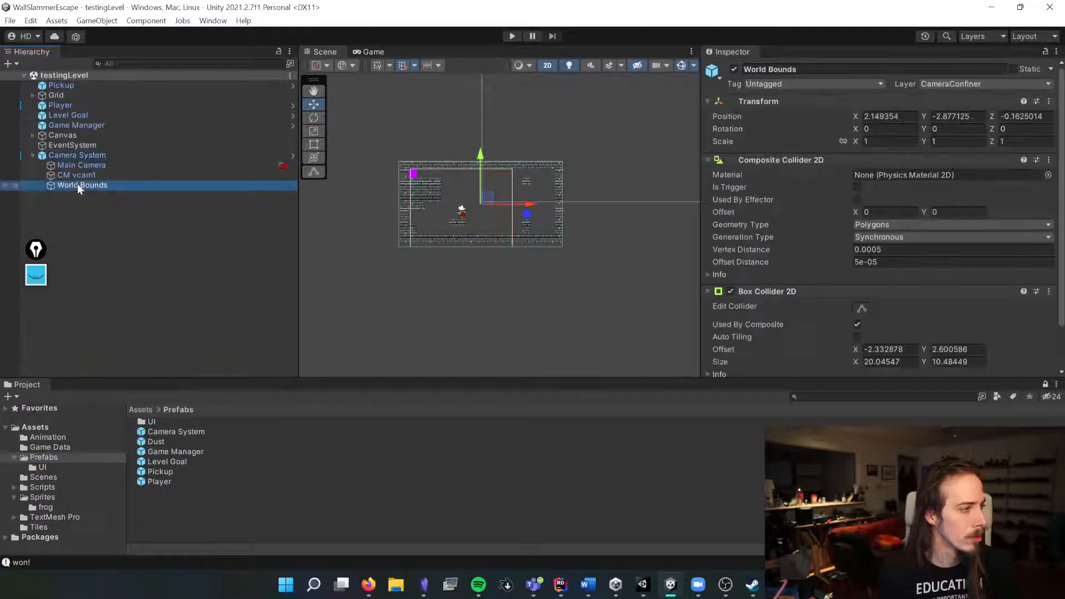
left_click(79, 175)
left_click(78, 185)
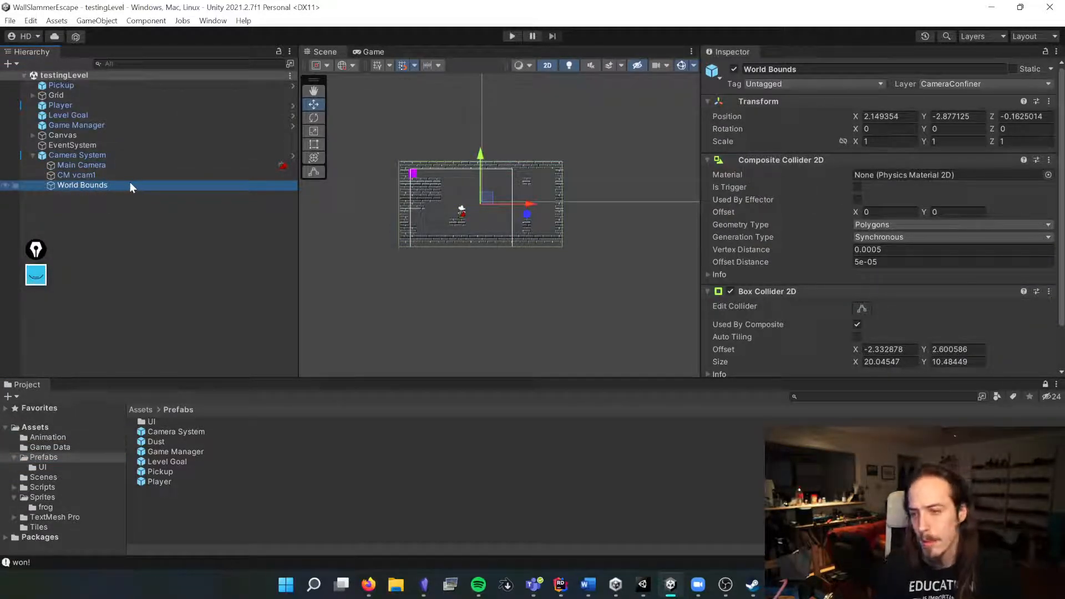
left_click(79, 176)
scroll(795, 231, "down", 3)
scroll(795, 231, "up", 3)
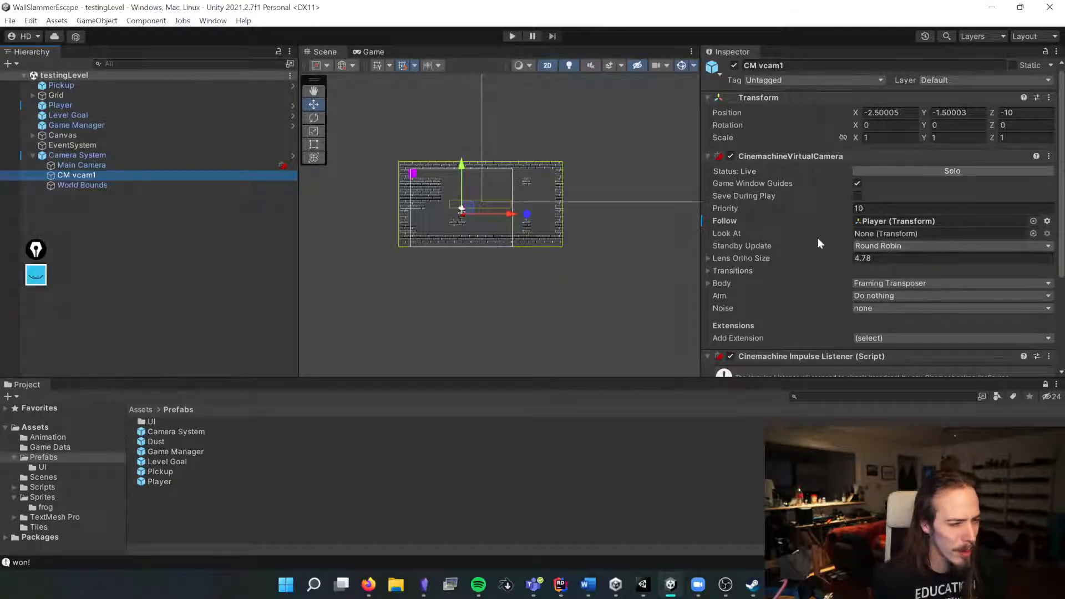
scroll(778, 239, "down", 3)
left_click(893, 203)
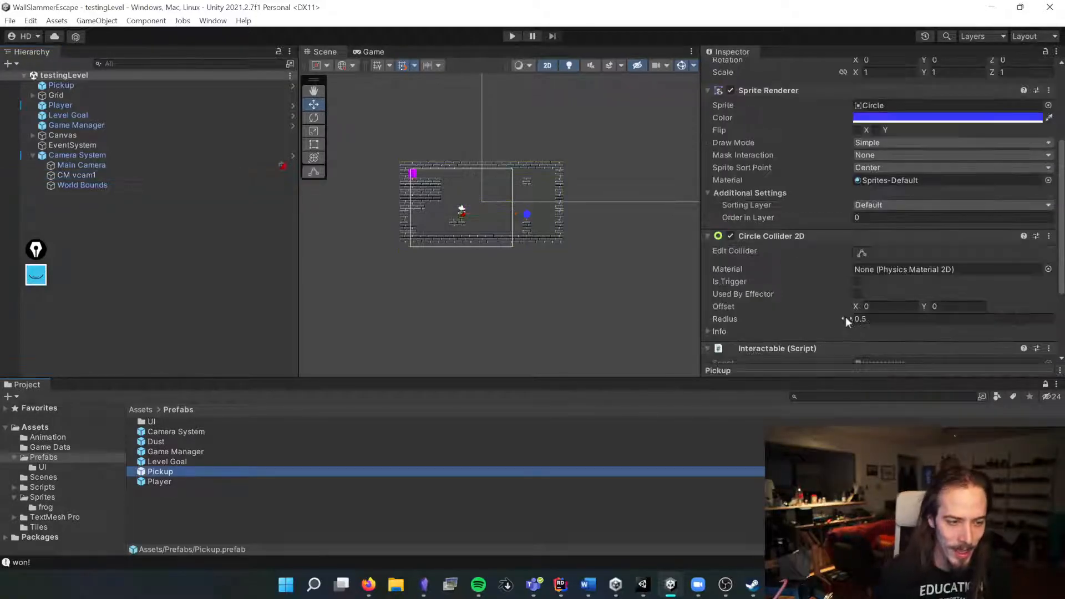
Step: Open the documentation for the Cinemachine Impulse Listener on CM vcam1 and read the listener and raw vibration signal pages
left_click(81, 175)
left_click(1025, 223)
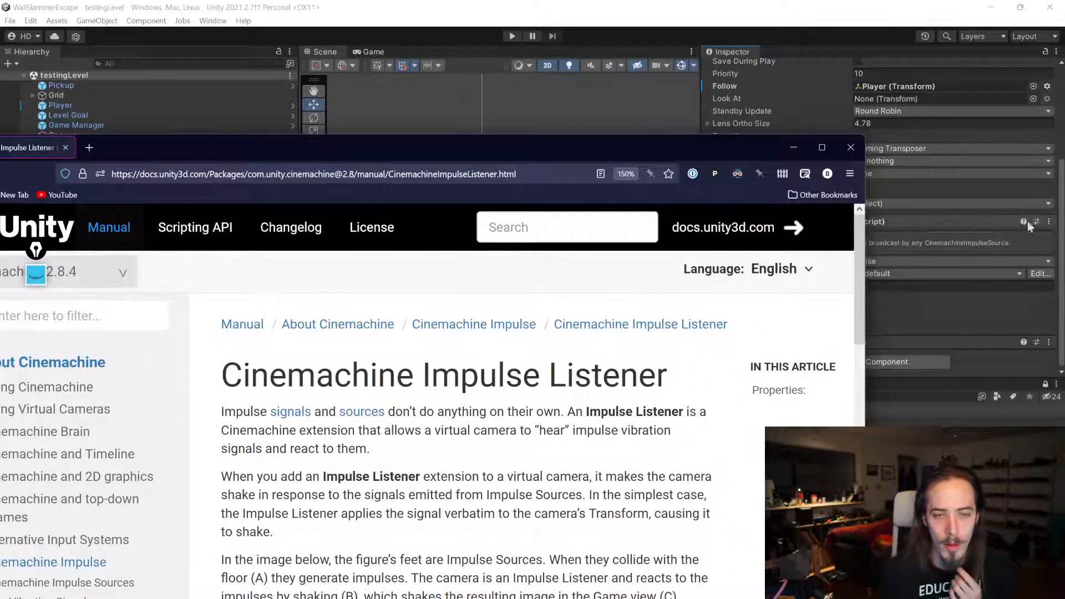
left_click_drag(581, 141, 657, 32)
scroll(554, 333, "down", 3)
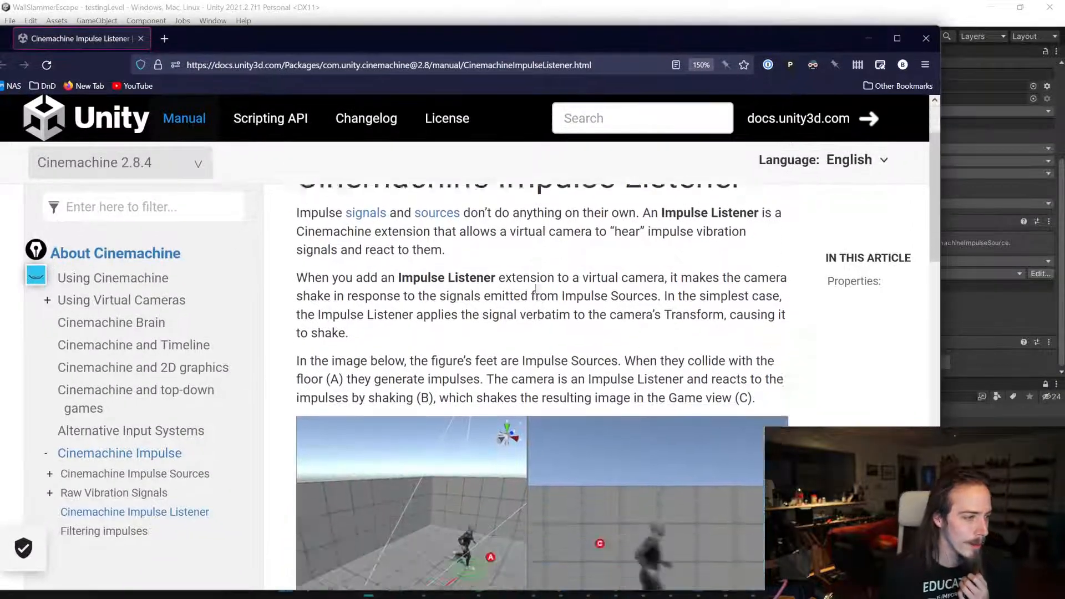
scroll(542, 389, "up", 3)
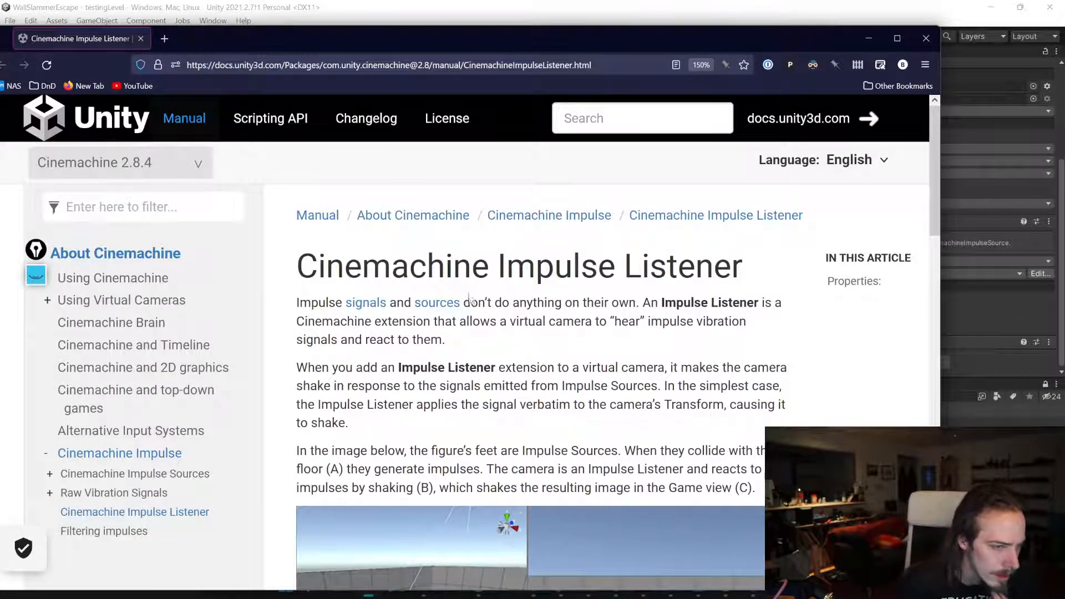
middle_click(433, 308)
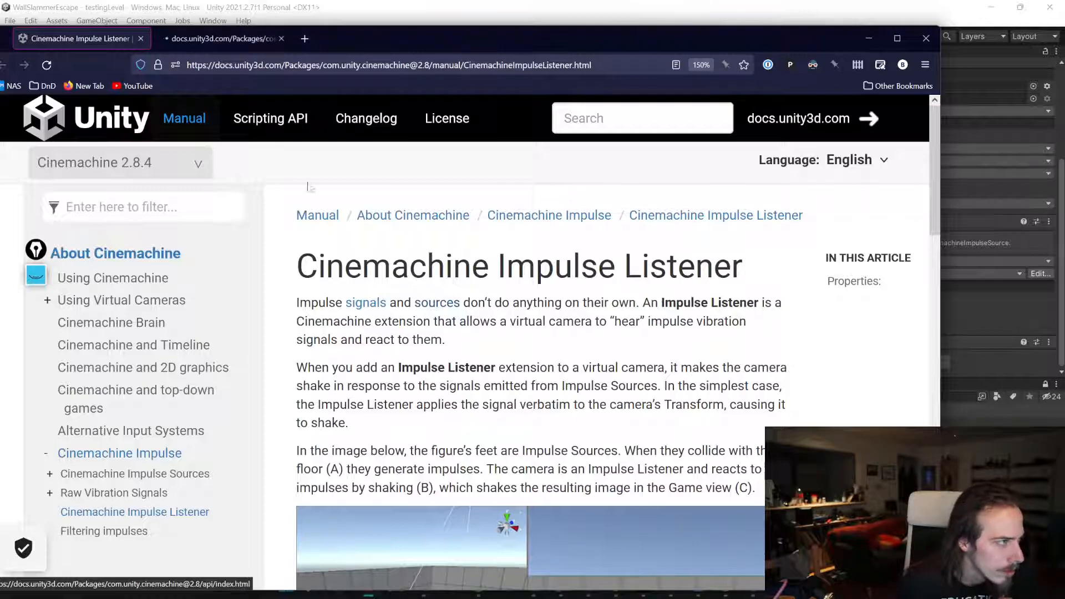
left_click(360, 302, "ctrl")
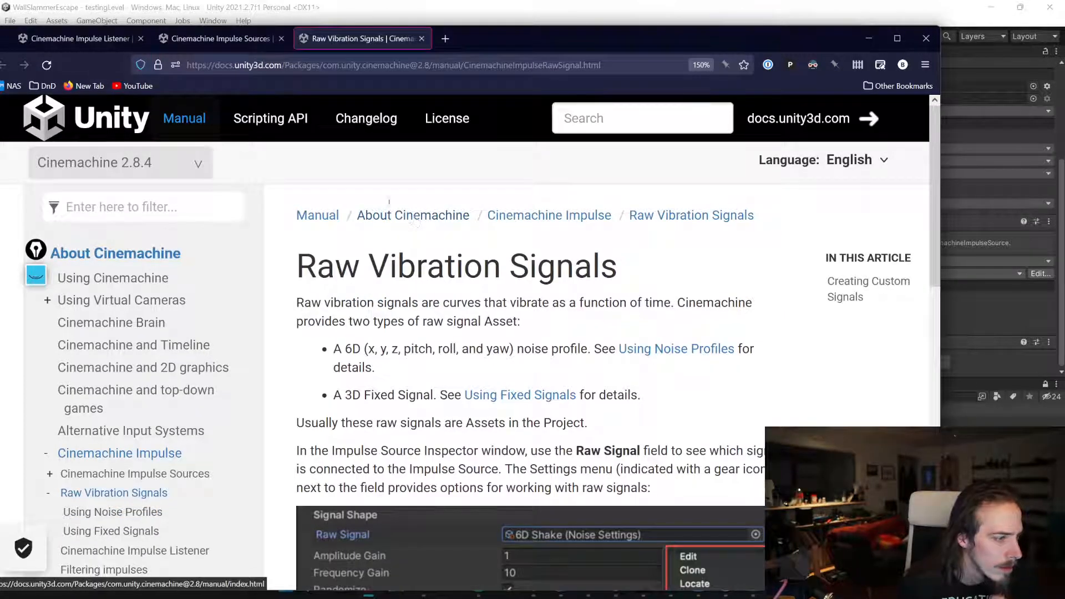
scroll(401, 269, "down", 5)
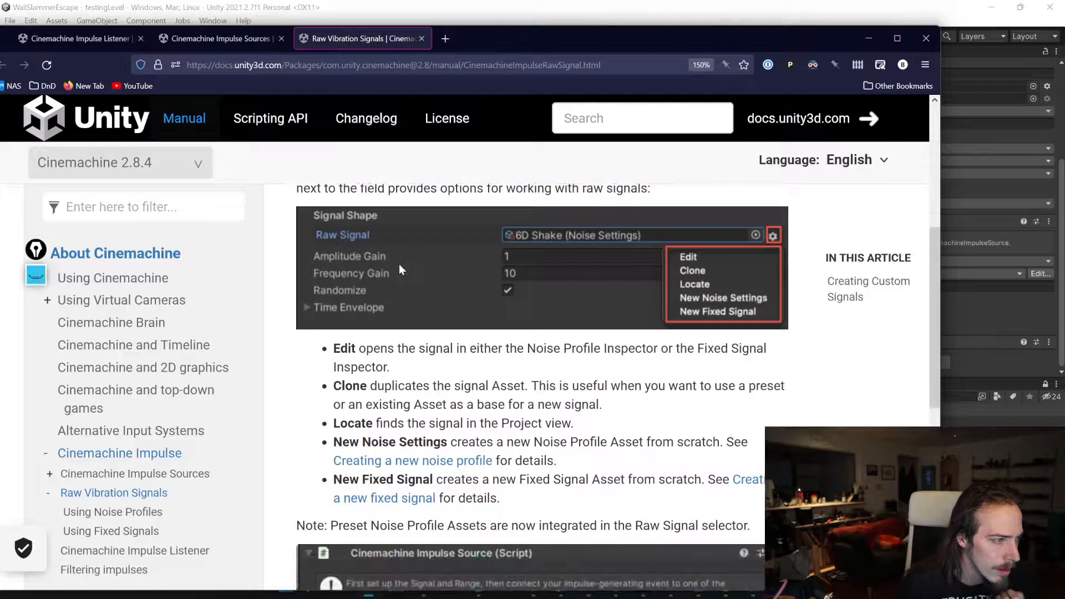
scroll(510, 291, "down", 3)
scroll(511, 290, "up", 1)
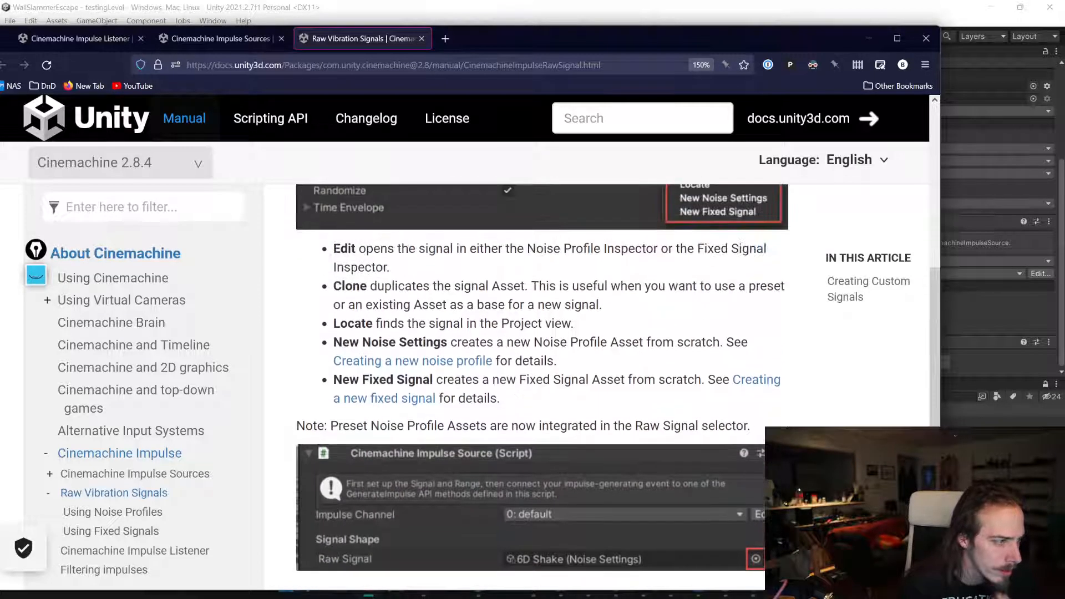
Step: Read the Cinemachine Impulse Source documentation, including how to add it and its signal shape, time envelope and spatial range properties
left_click(234, 40)
scroll(519, 240, "down", 8)
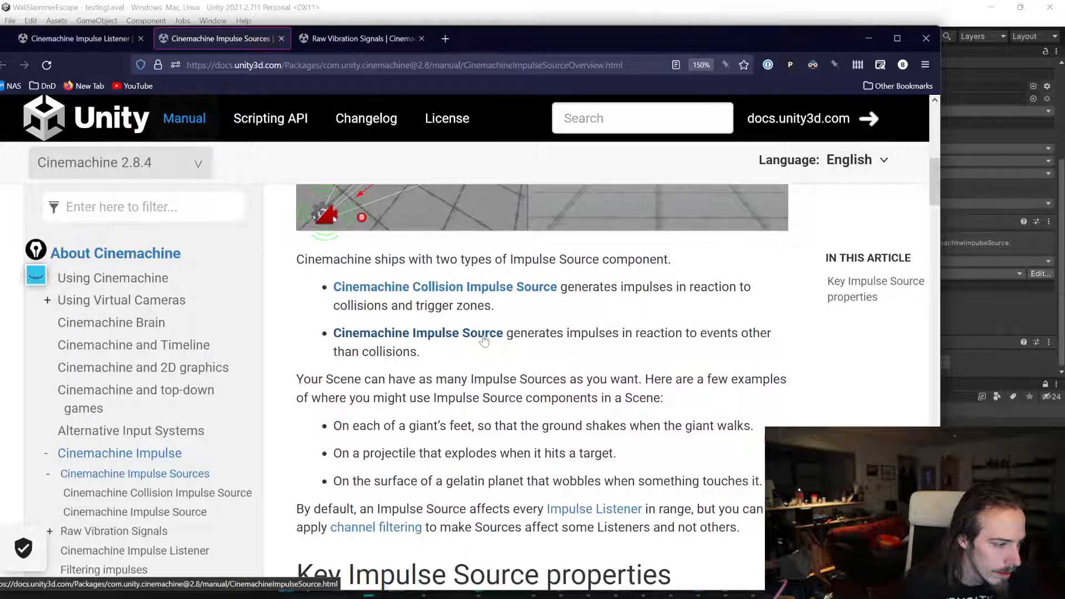
left_click(483, 333)
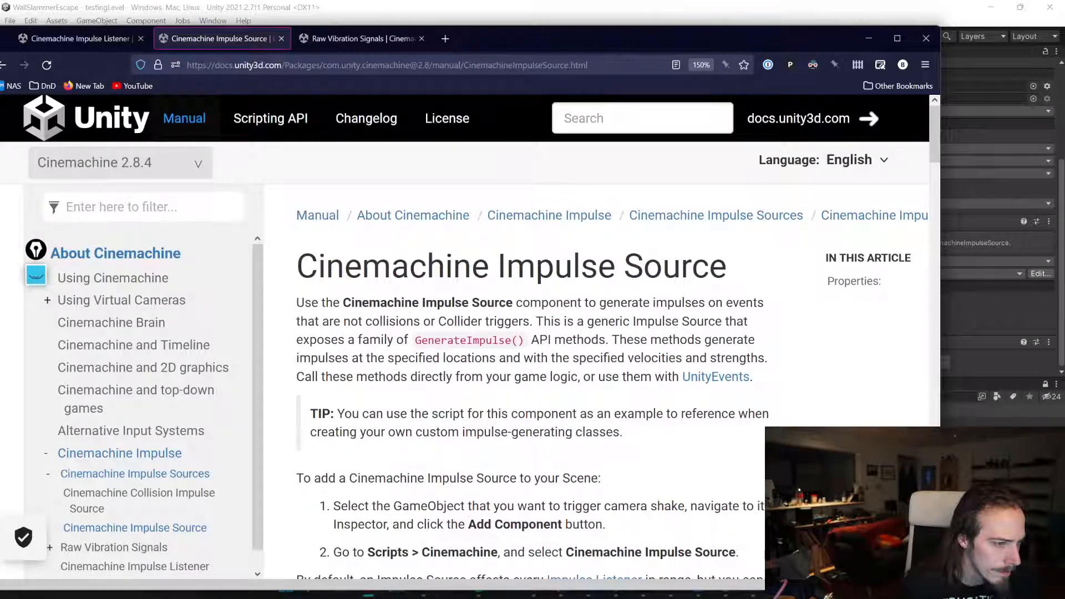
left_click_drag(414, 339, 529, 339)
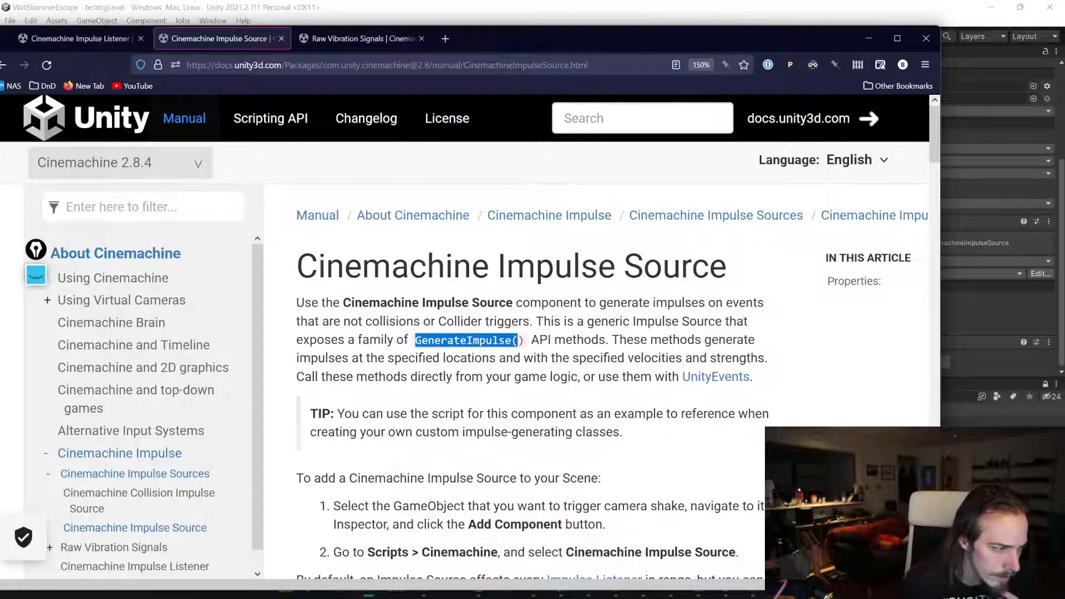
scroll(522, 355, "down", 8)
scroll(522, 359, "up", 2)
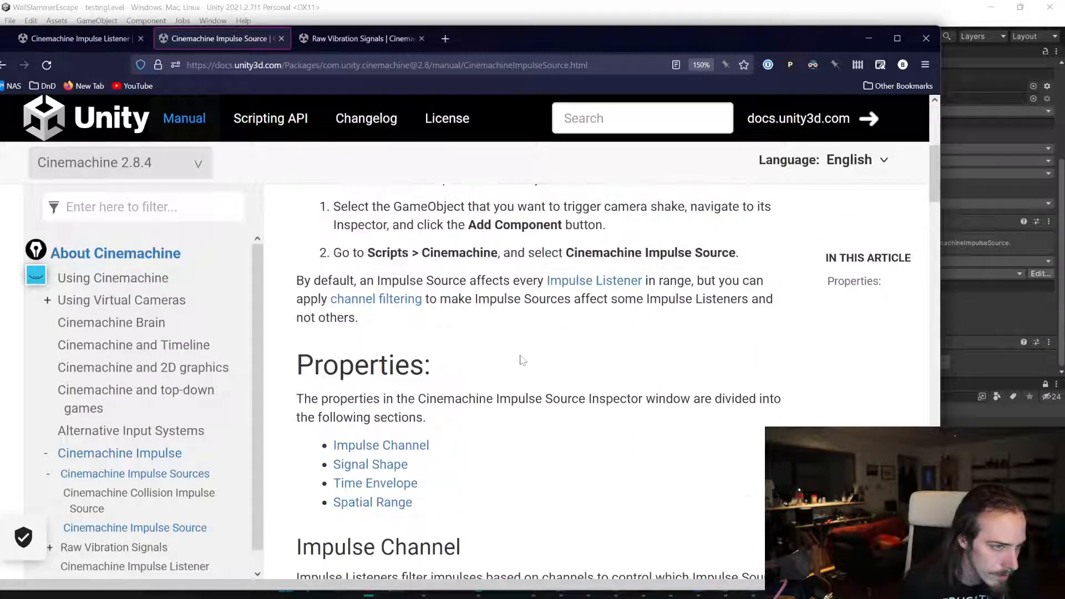
left_click_drag(460, 206, 686, 208)
left_click(466, 225)
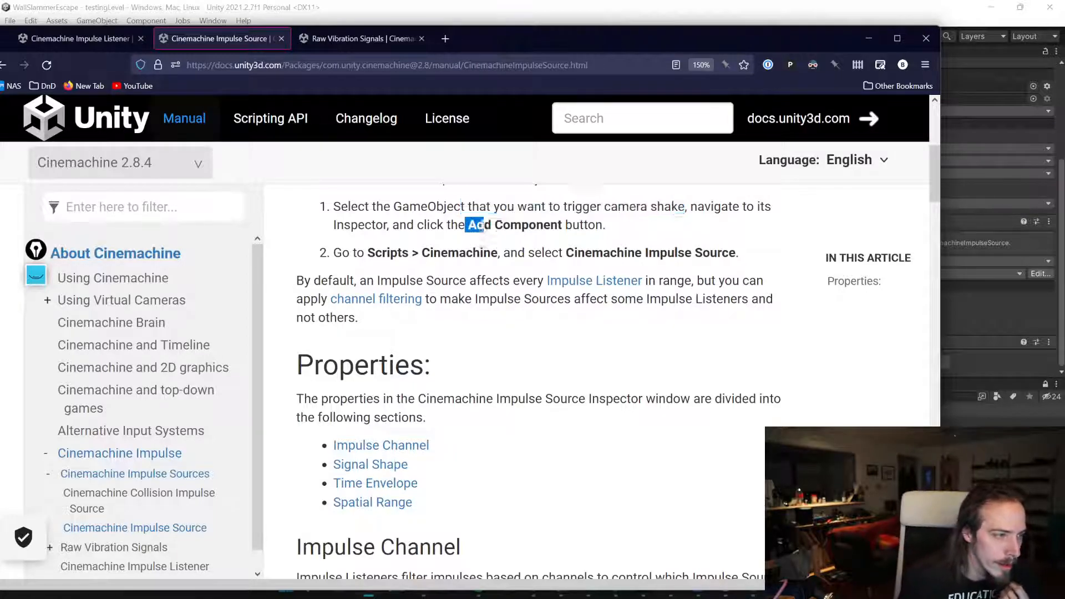
left_click_drag(466, 224, 504, 225)
left_click_drag(574, 253, 694, 252)
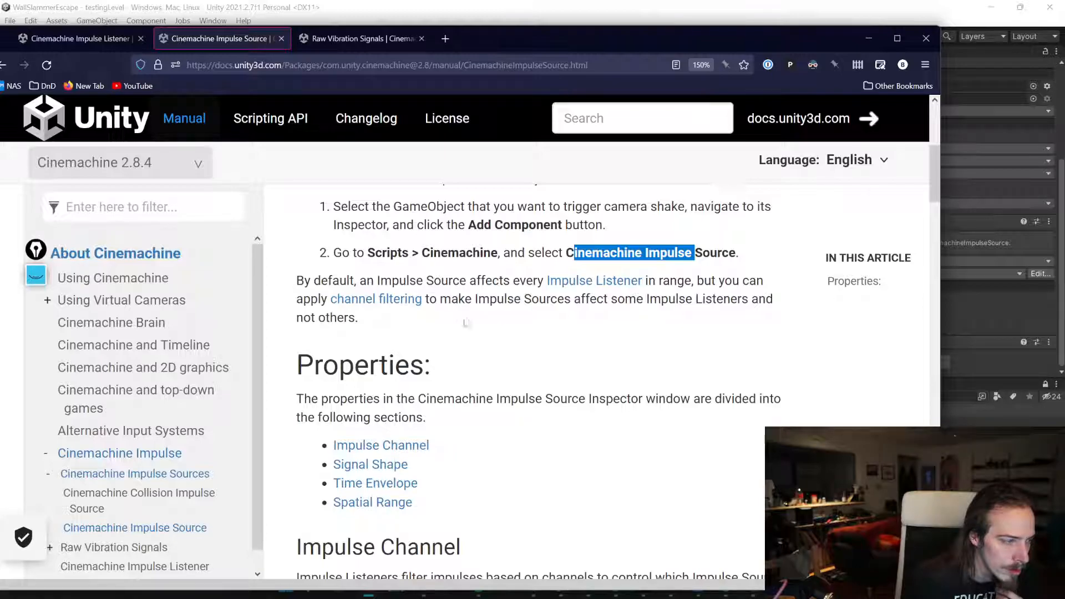
scroll(463, 320, "down", 7)
scroll(464, 320, "down", 3)
scroll(426, 315, "down", 4)
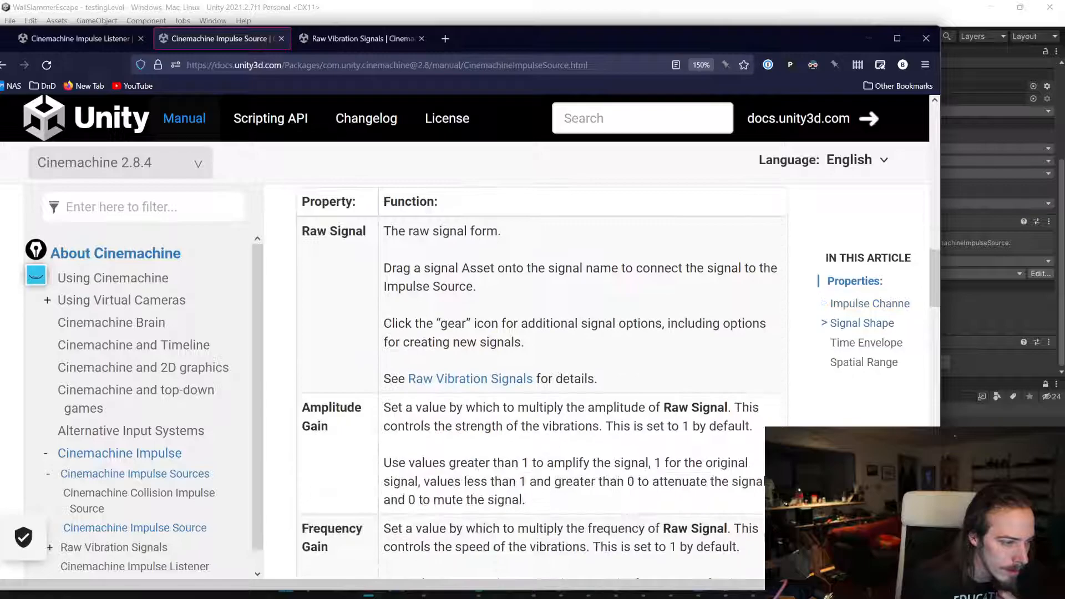
scroll(426, 315, "up", 3)
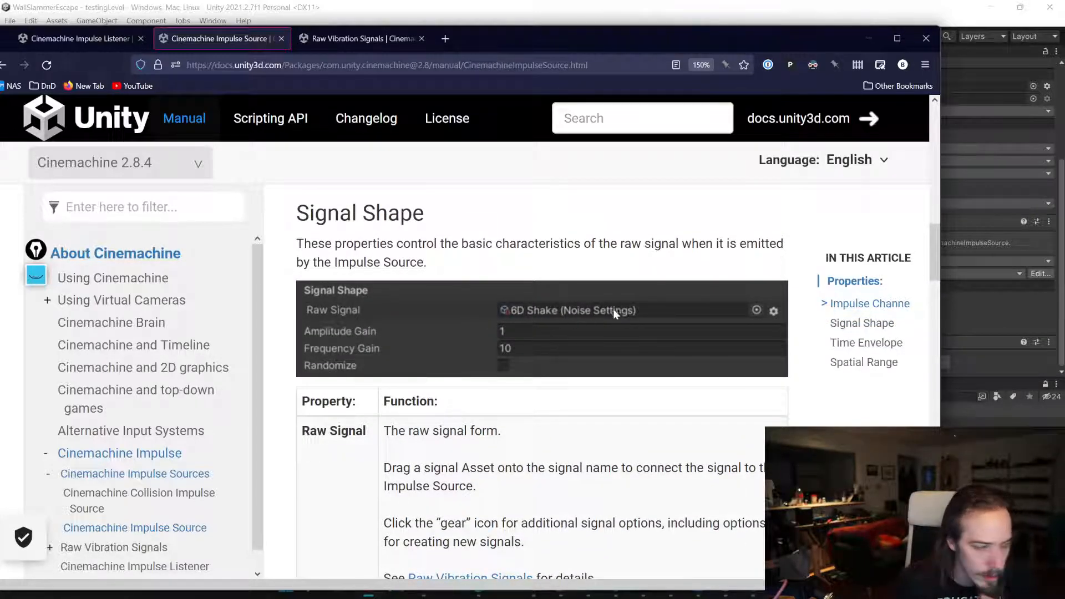
scroll(615, 315, "down", 5)
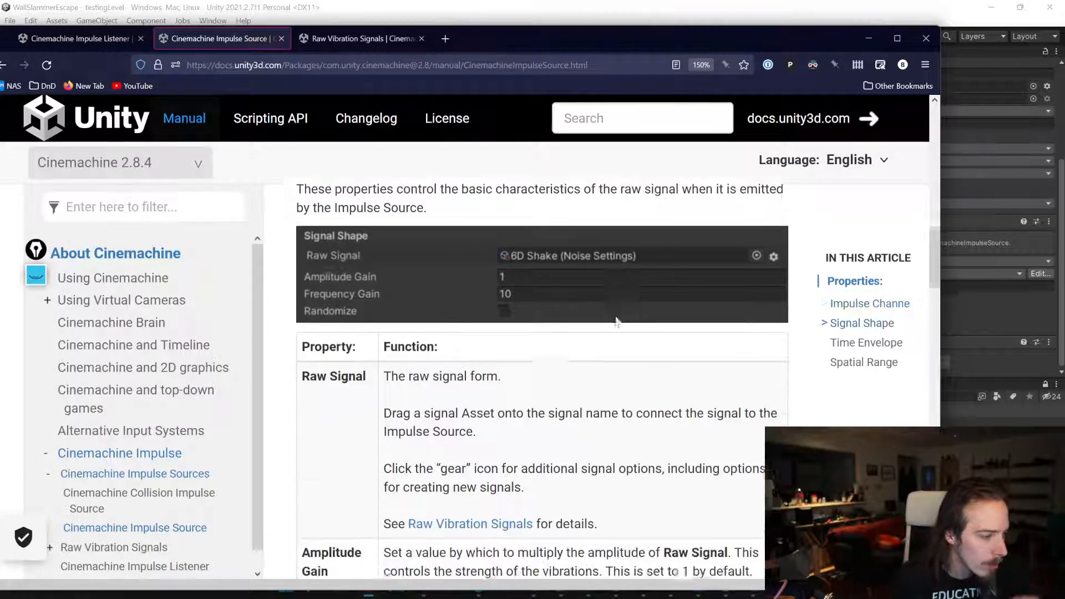
scroll(616, 321, "down", 15)
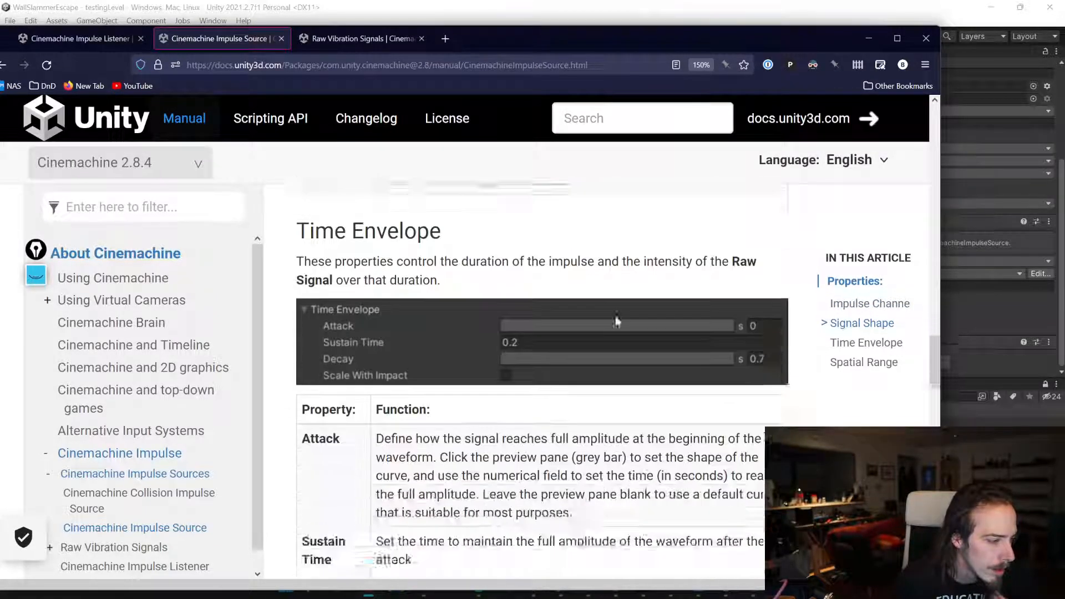
scroll(617, 321, "down", 6)
scroll(618, 320, "up", 15)
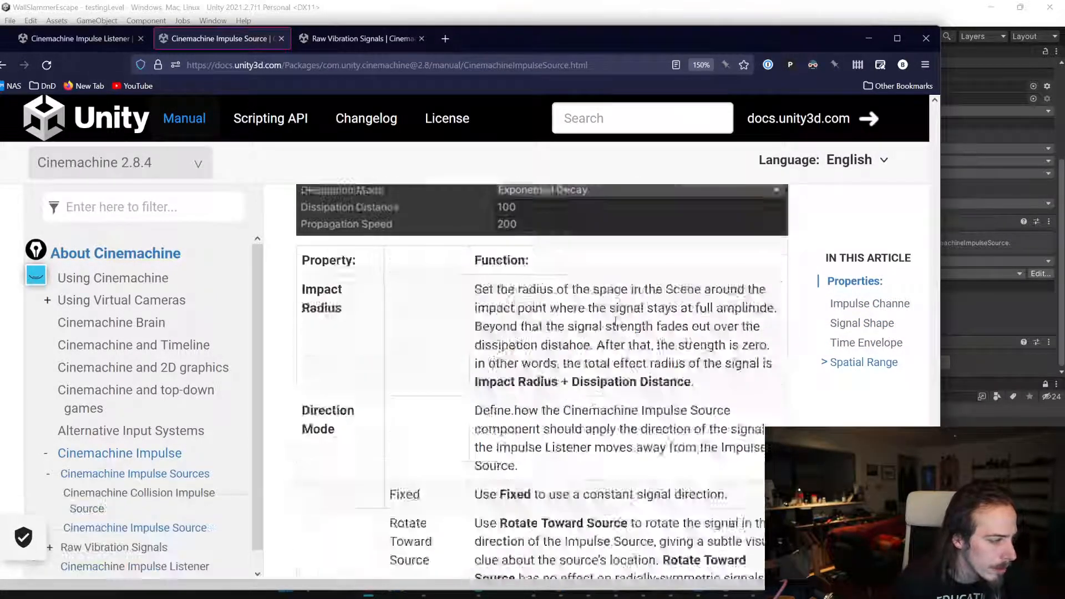
scroll(617, 320, "up", 12)
scroll(527, 314, "up", 9)
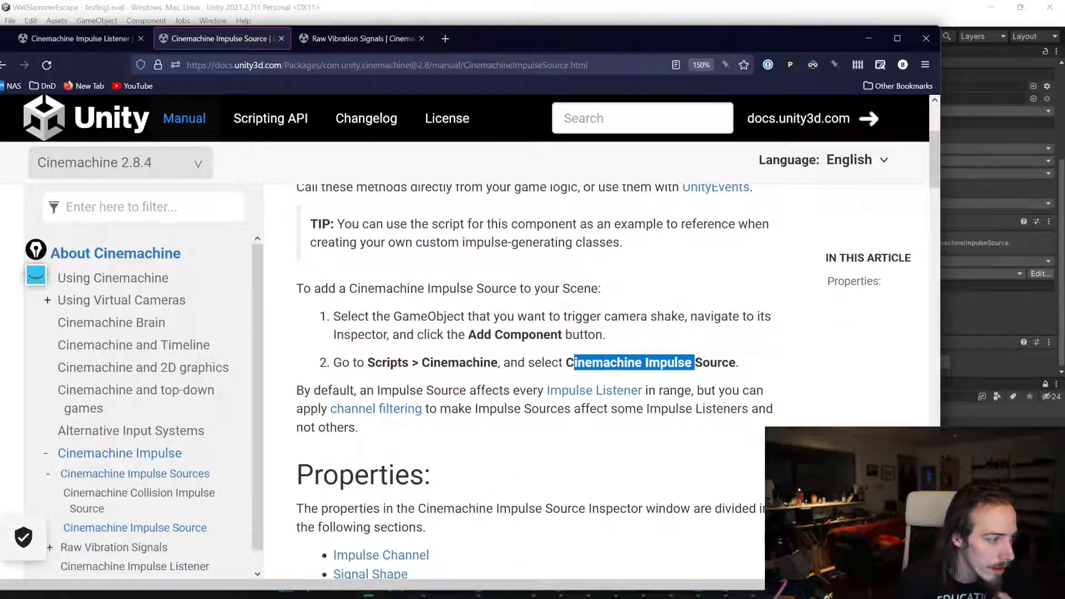
Step: Add a Cinemachine Impulse Source component to the Player object
left_click(968, 482)
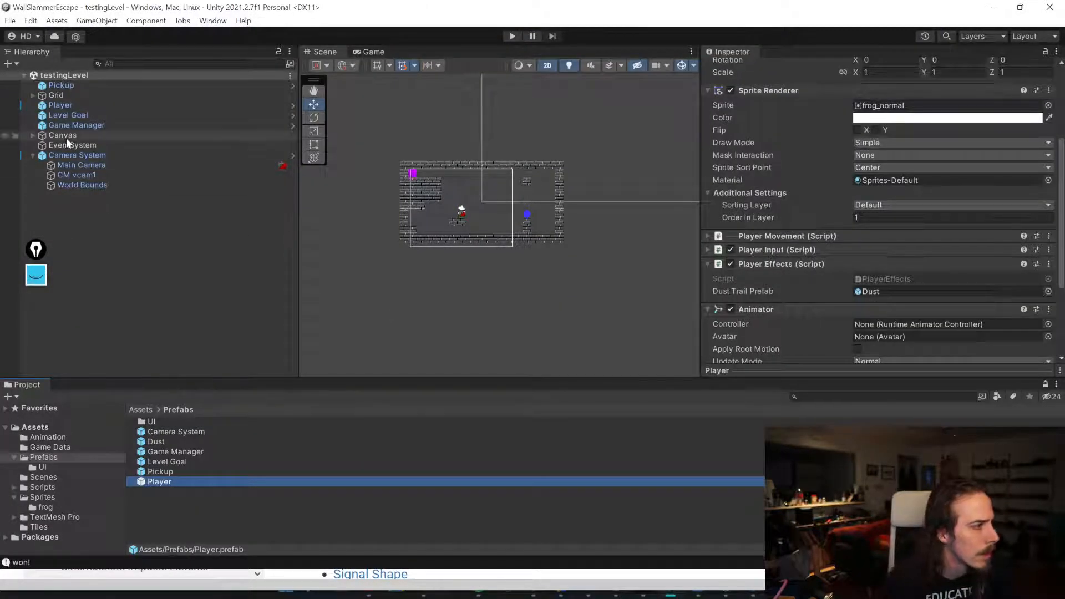
left_click(61, 104)
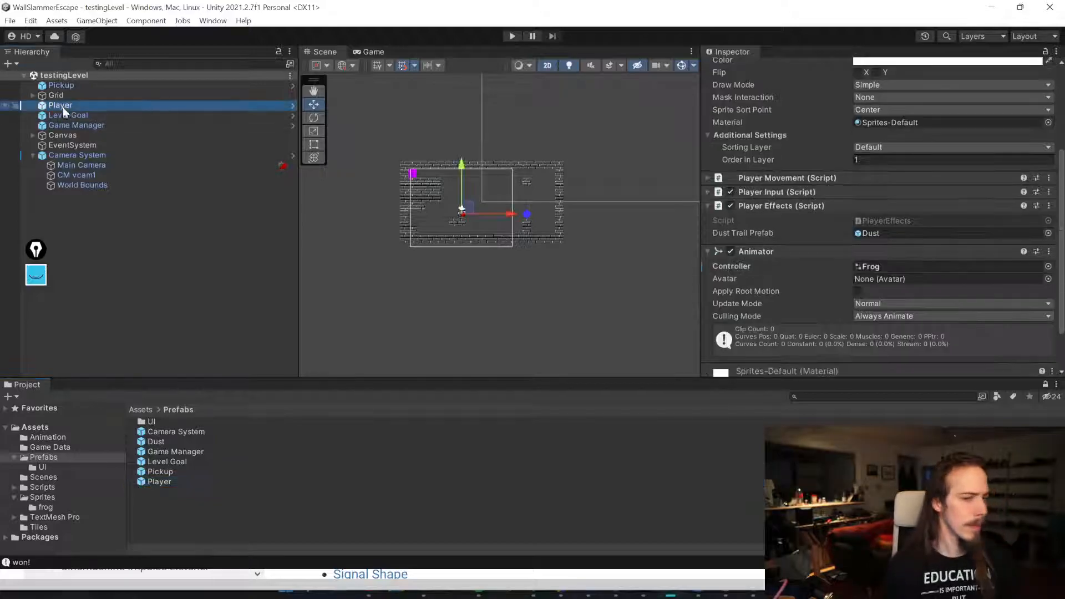
left_click(754, 250)
left_click(768, 256)
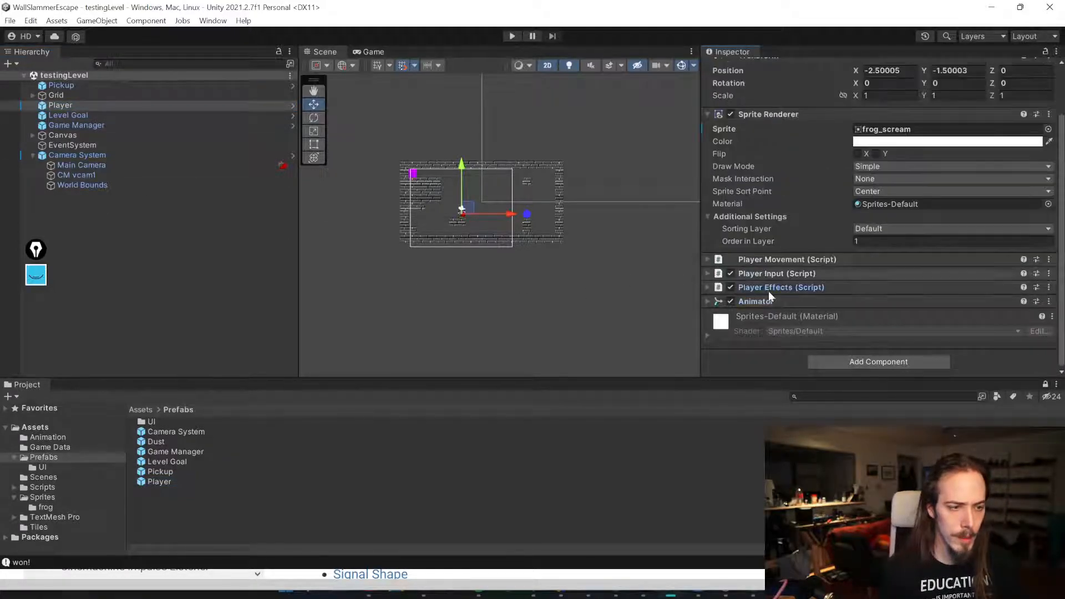
left_click(851, 362)
type("imp")
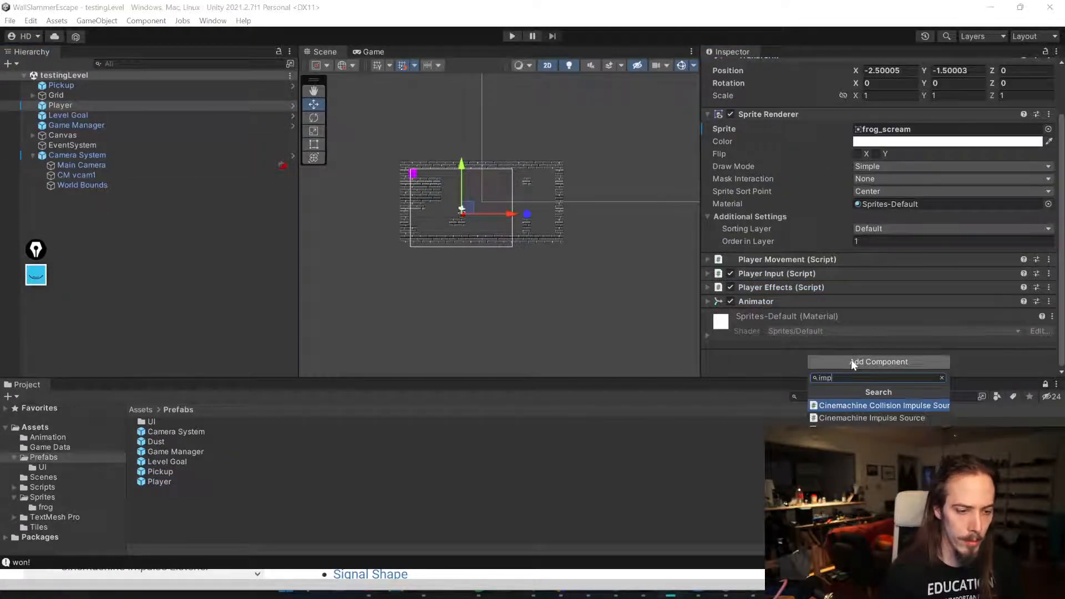
key("BackSpace")
key("BackSpace")
type("cine")
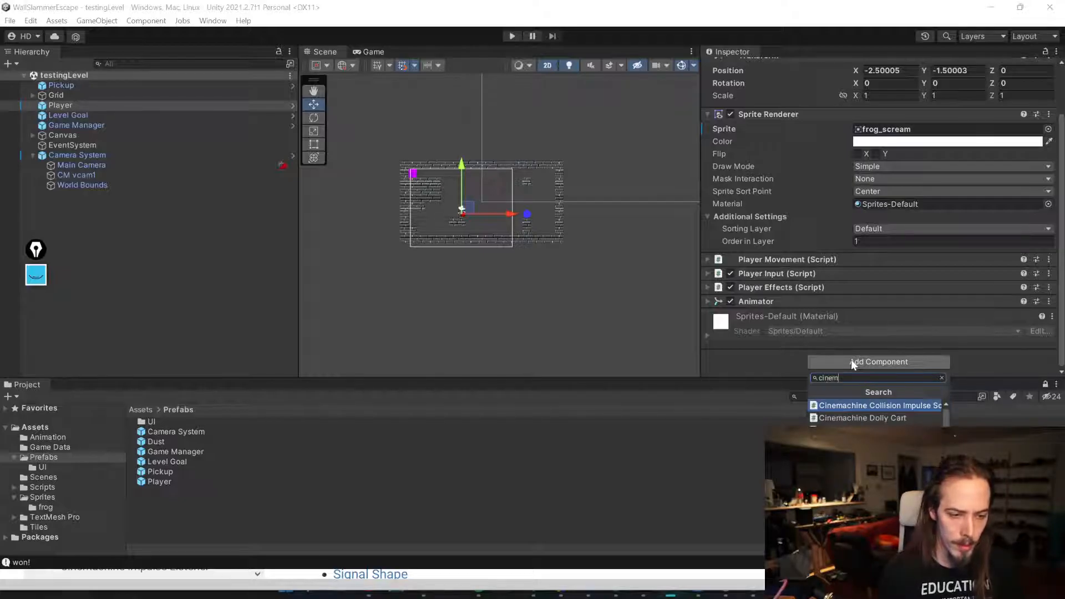
left_click(839, 431)
Step: Review the Impulse Source's Uniform impulse type and Bump shape curve, then save the scene
scroll(820, 350, "down", 2)
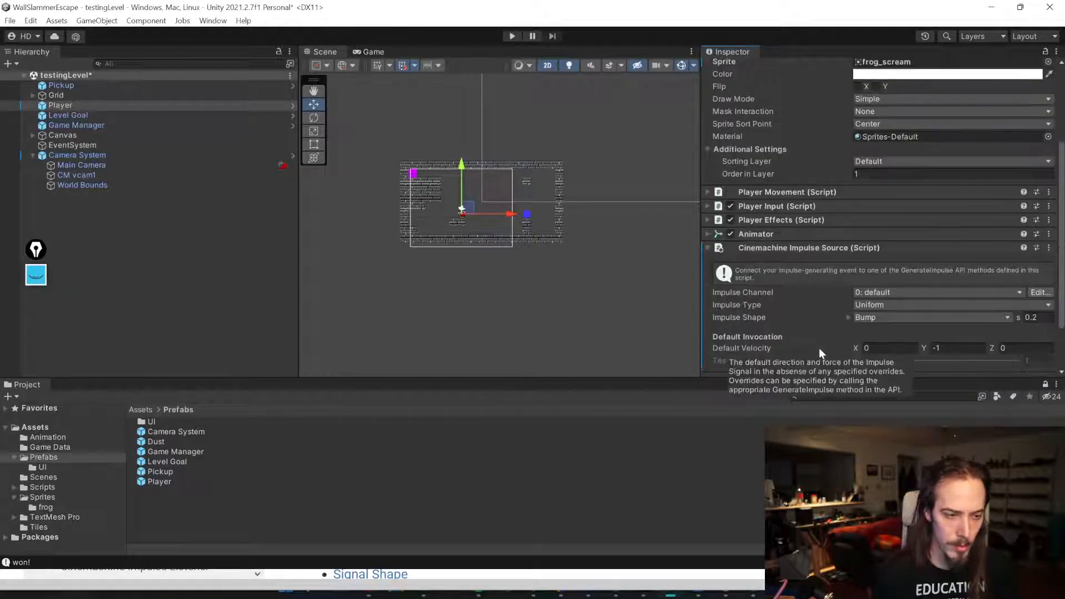
scroll(766, 297, "down", 2)
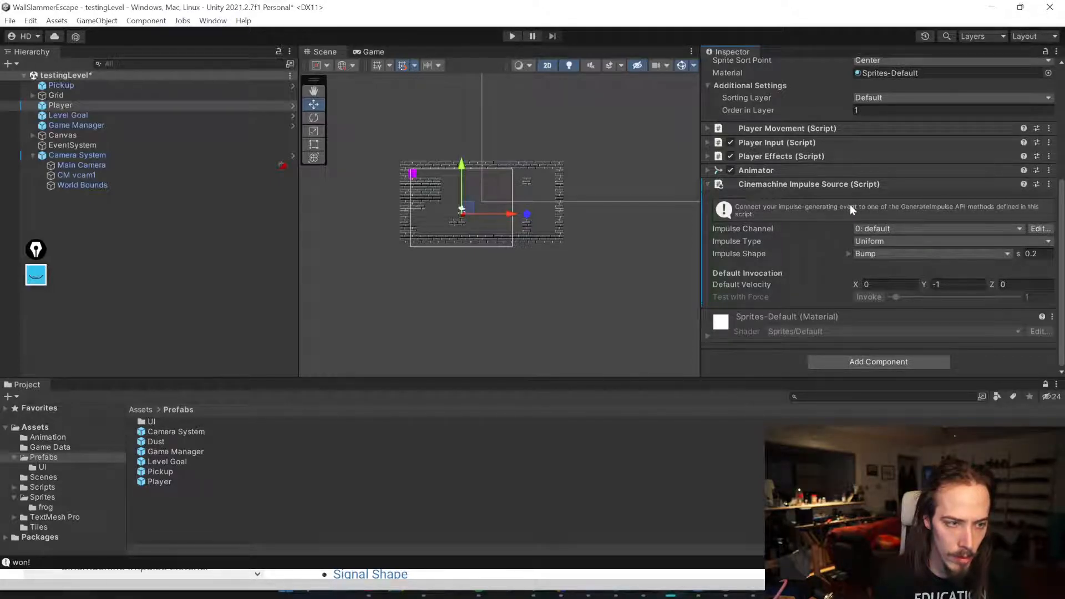
left_click(874, 242)
left_click(903, 256)
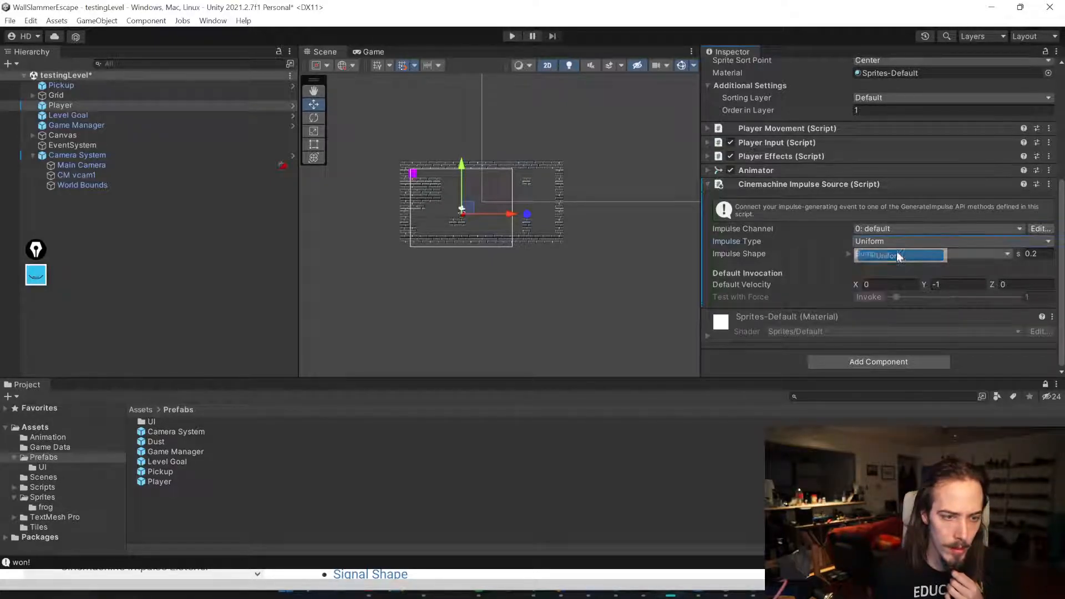
left_click(872, 253)
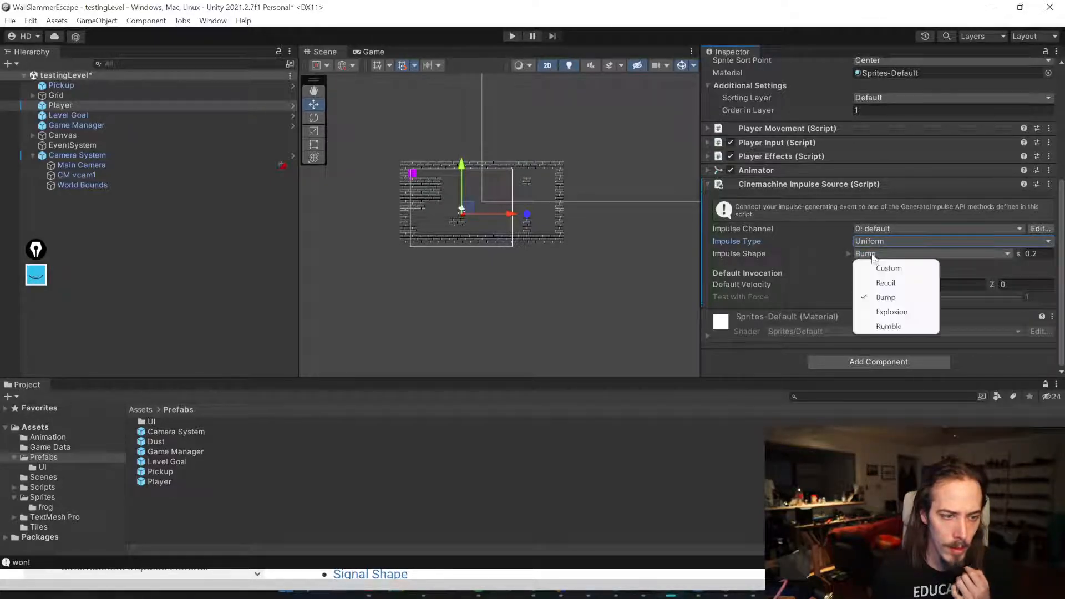
left_click(886, 299)
left_click(848, 254)
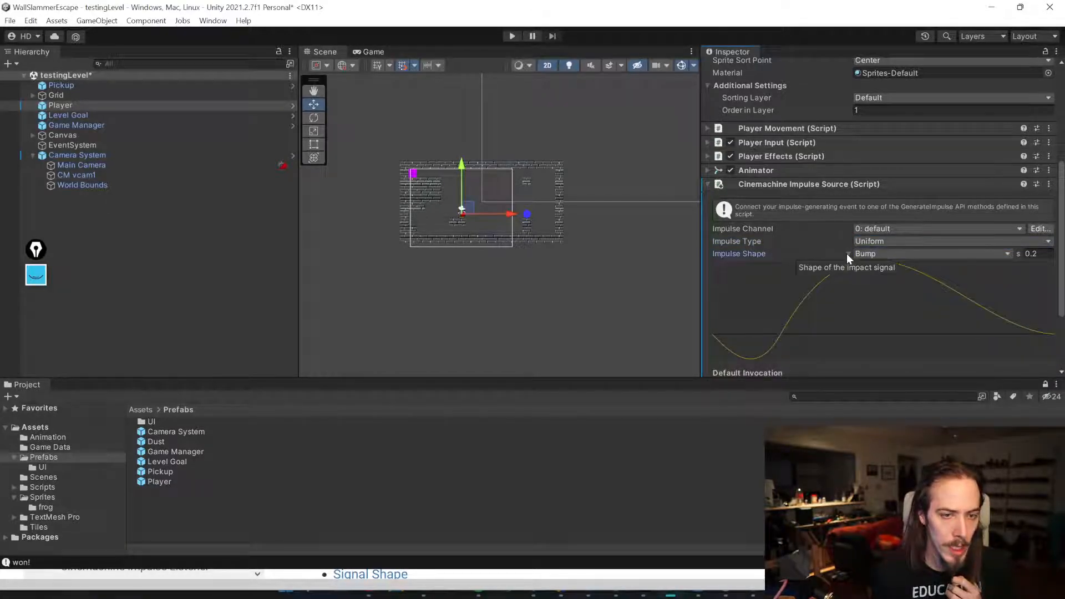
left_click(847, 254)
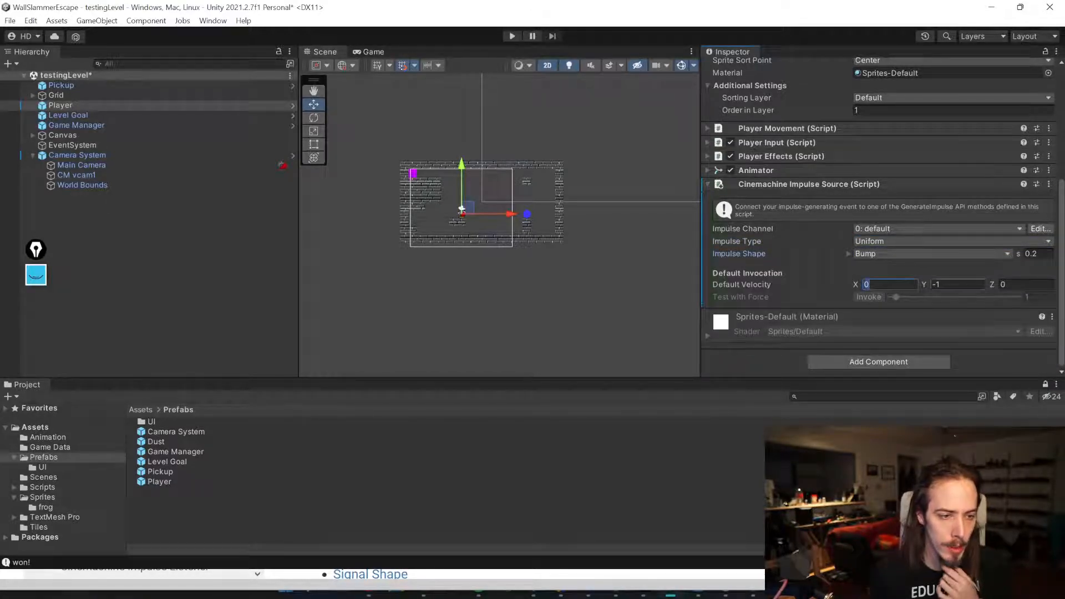
left_click(1011, 285)
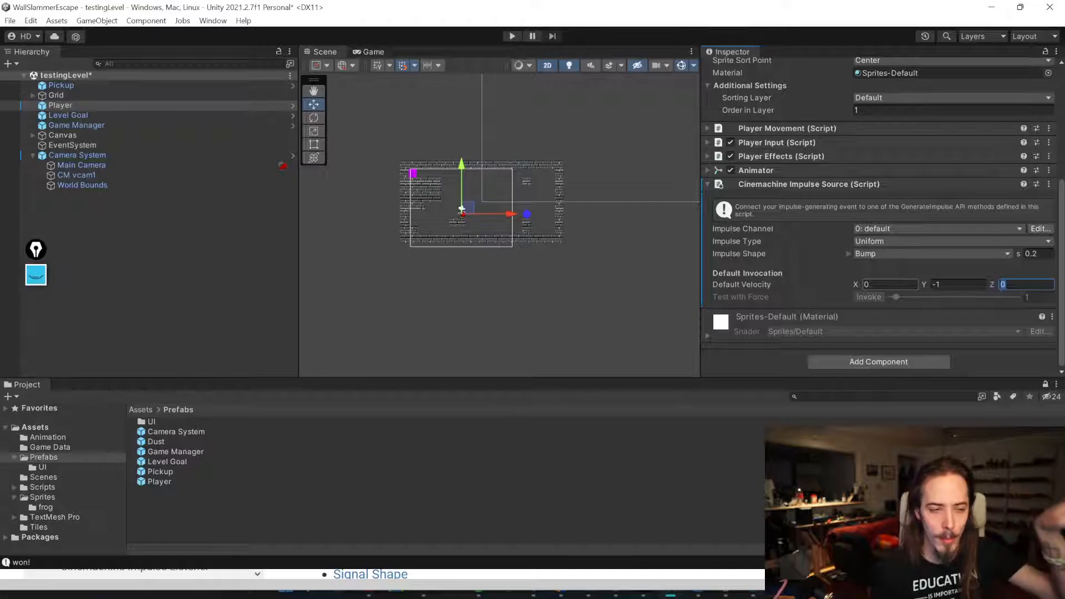
key("ctrl+s")
Step: Open the Player Effects script and declare a private CinemachineImpulseSource field named _impulse, then save
left_click(821, 156)
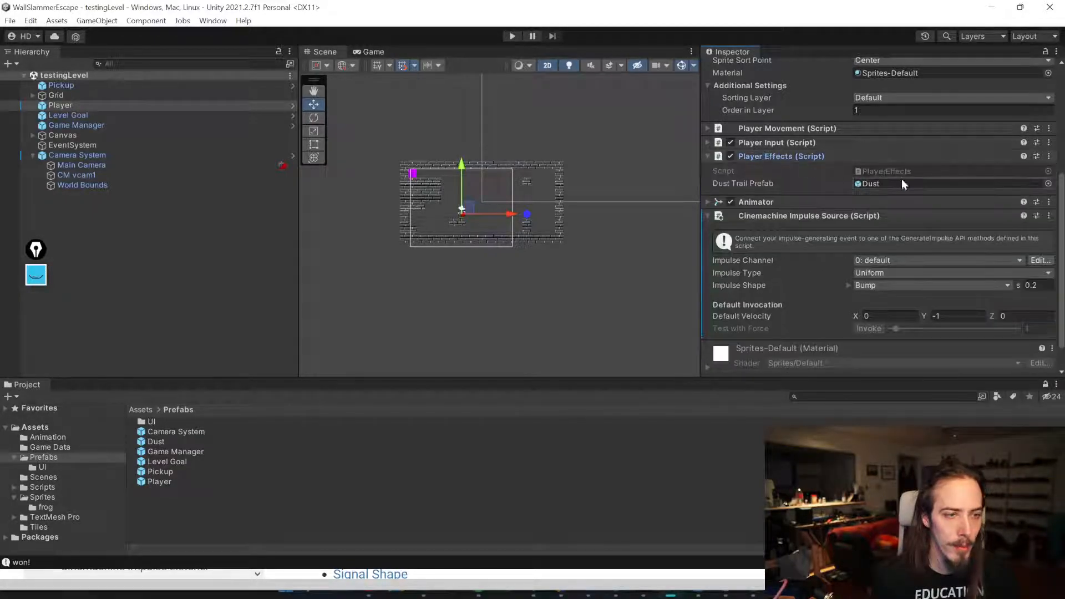
double_click(900, 171)
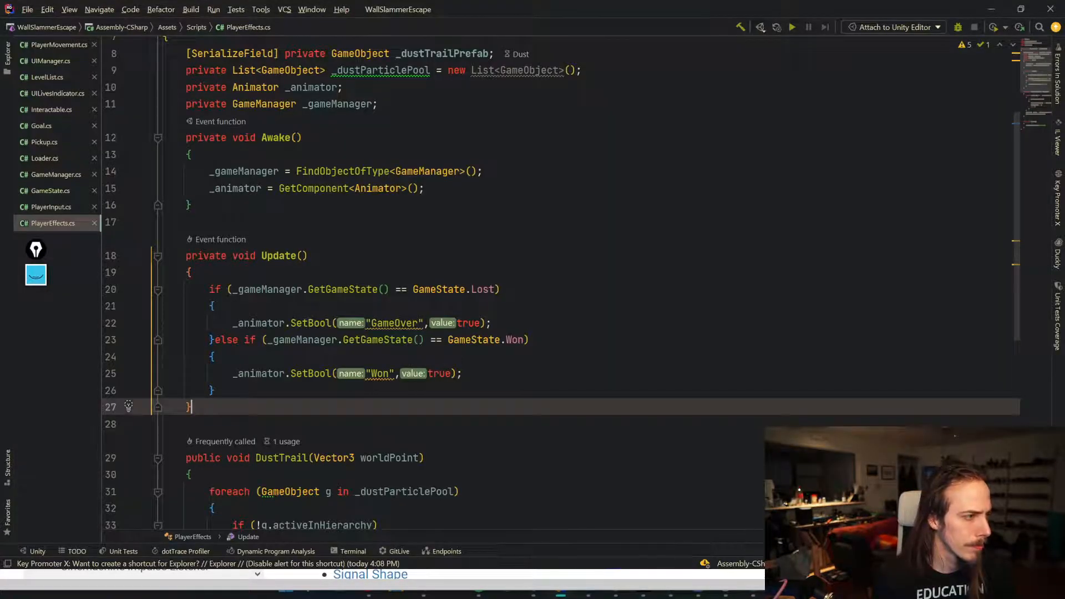
key("Return")
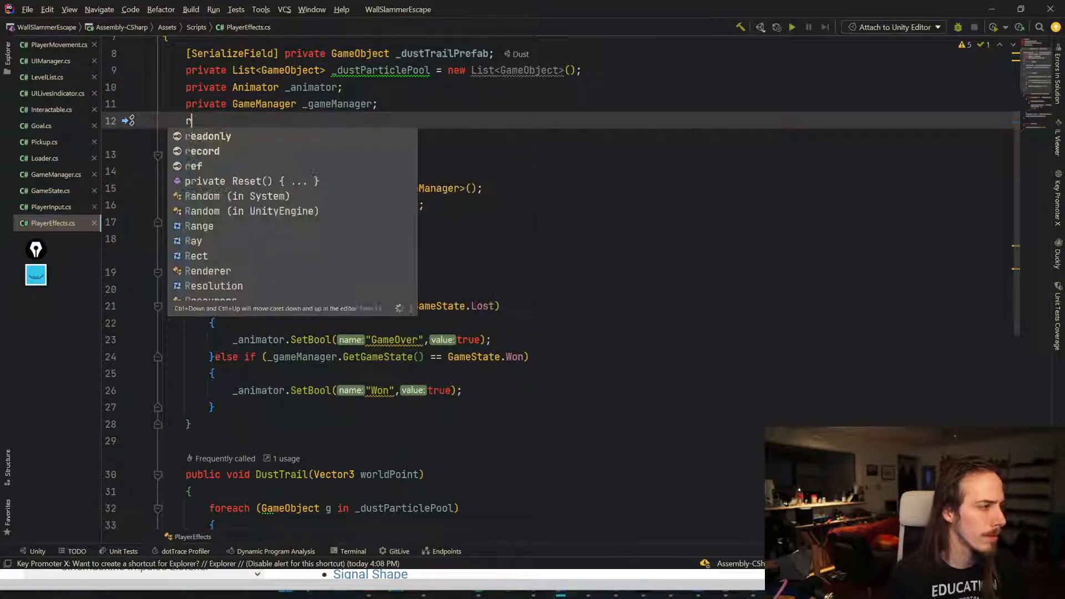
key("BackSpace")
type("p")
key("Return")
type("private Cinm")
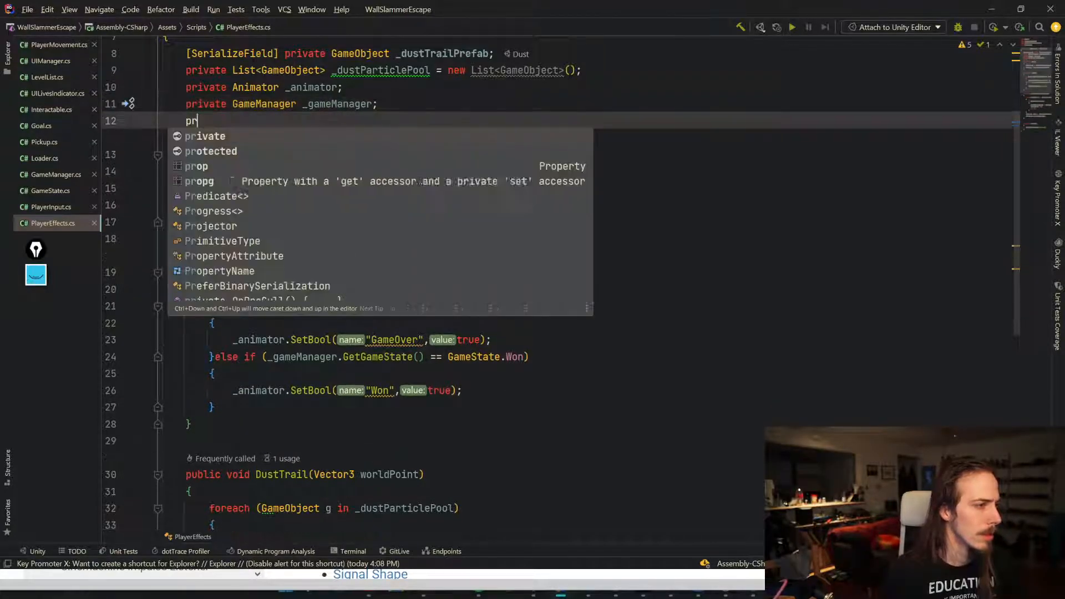
key("BackSpace")
type("e")
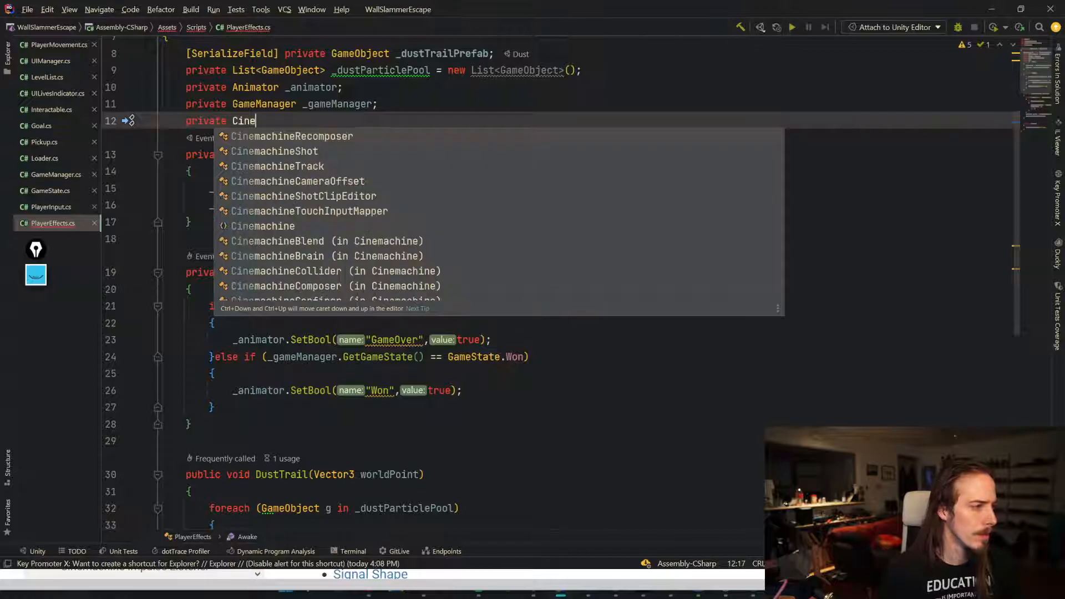
type("machineIm")
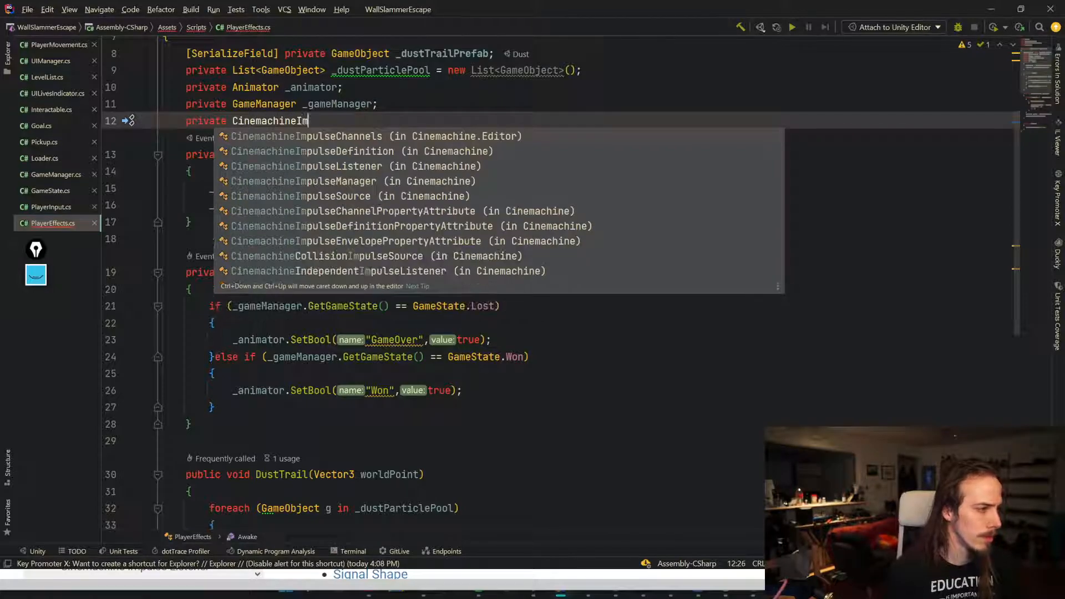
key("Return")
type("_")
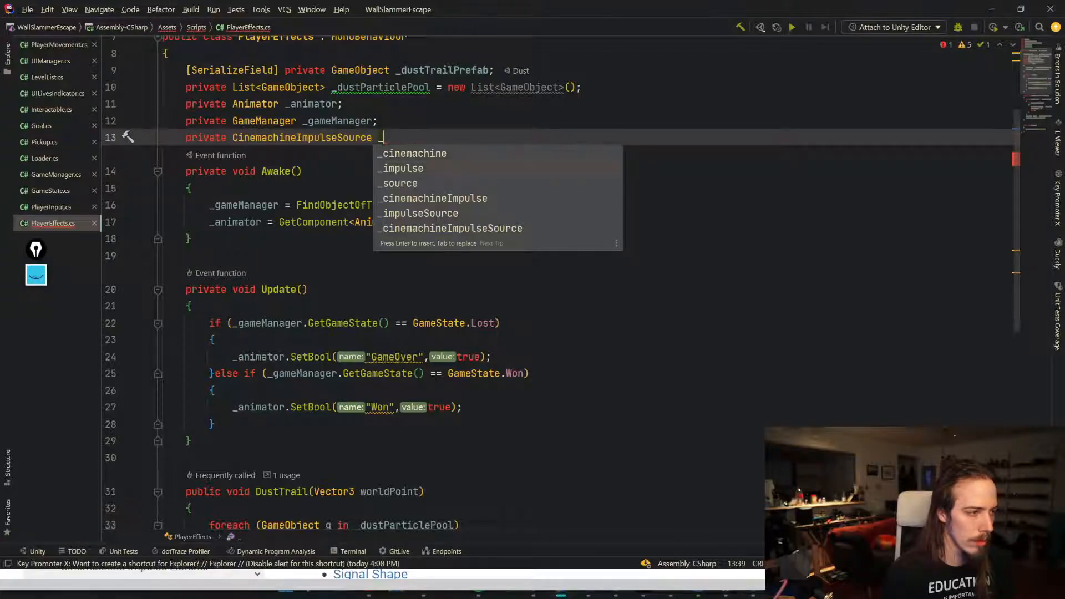
key("Down")
key("Return")
type(";")
key("ctrl+s")
Step: Inside HitWall, add a call to _impulse.GenerateImpulseWithVelocity
scroll(554, 283, "down", 1)
scroll(555, 283, "down", 7)
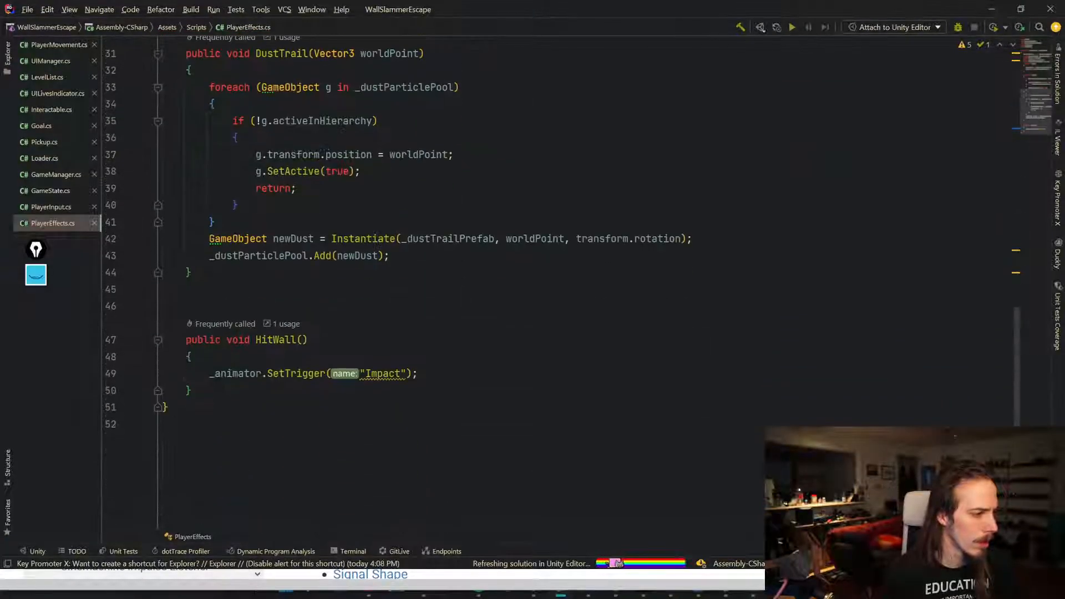
left_click(200, 356)
key("Return")
type("_impulse.")
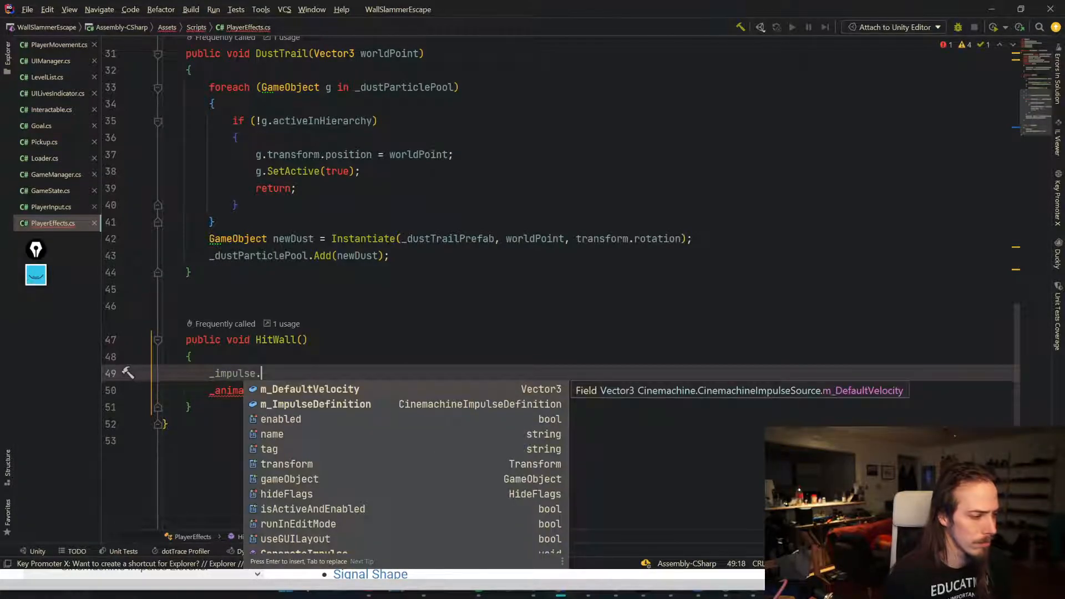
scroll(351, 468, "down", 3)
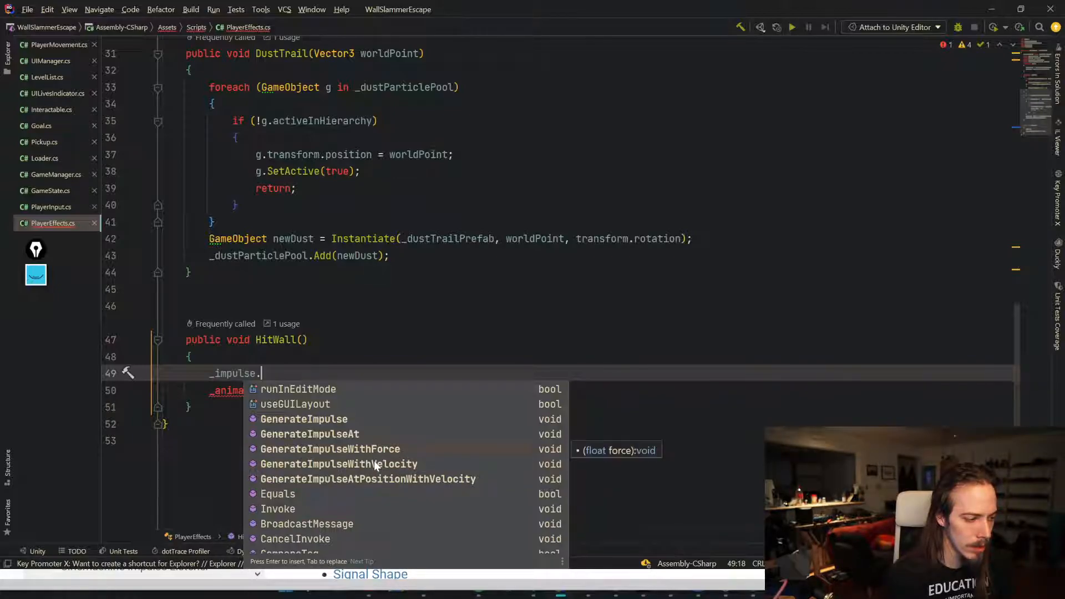
left_click(375, 466)
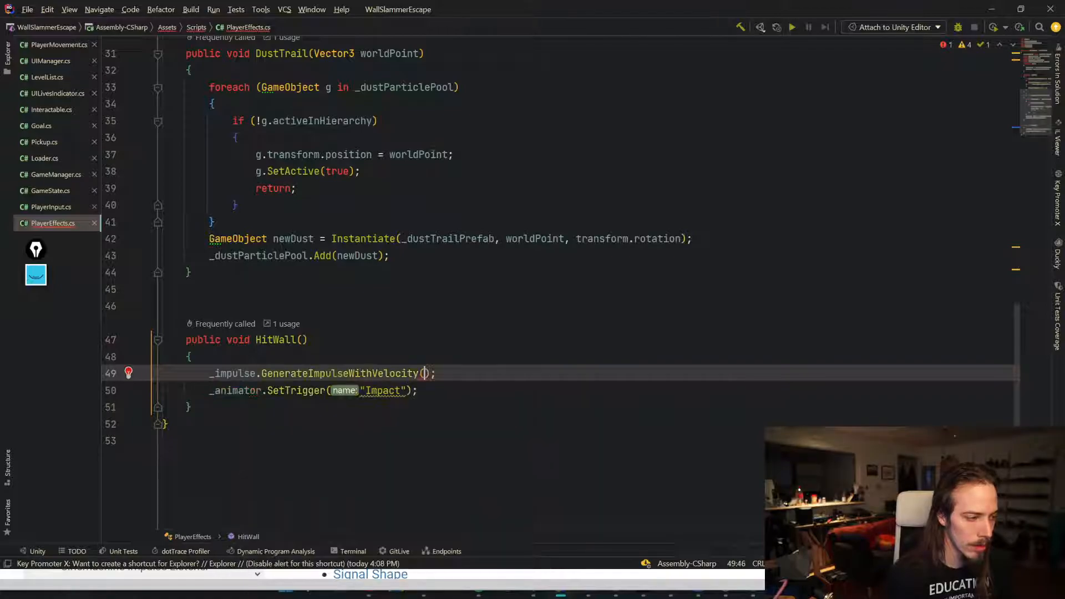
Step: Give HitWall a Vector2Int parameter named direction
left_click(302, 339)
type("Vector3")
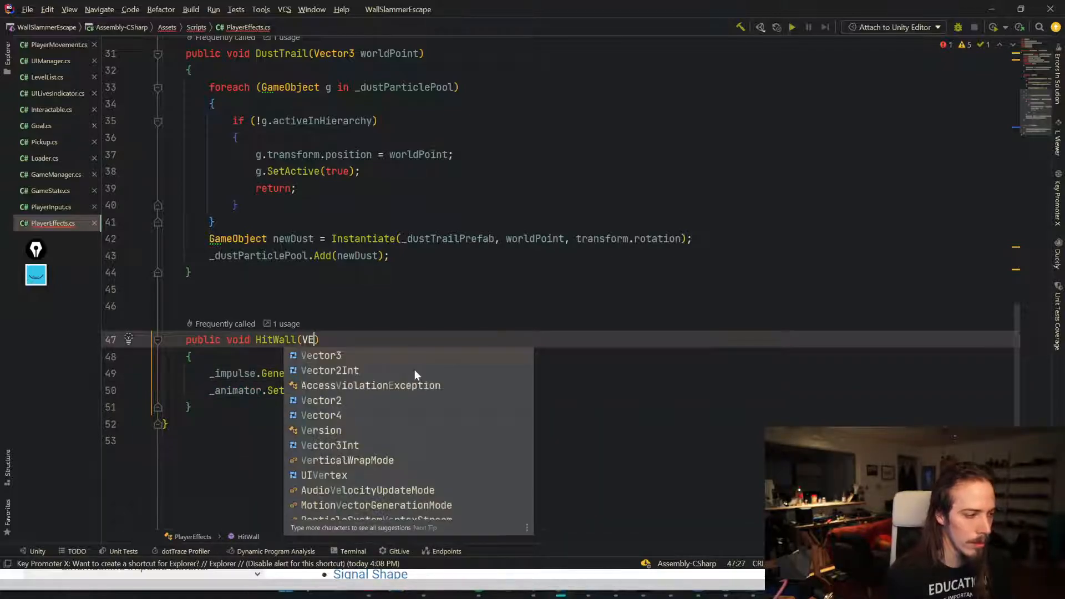
key("Return")
key("BackSpace")
type("2Int ")
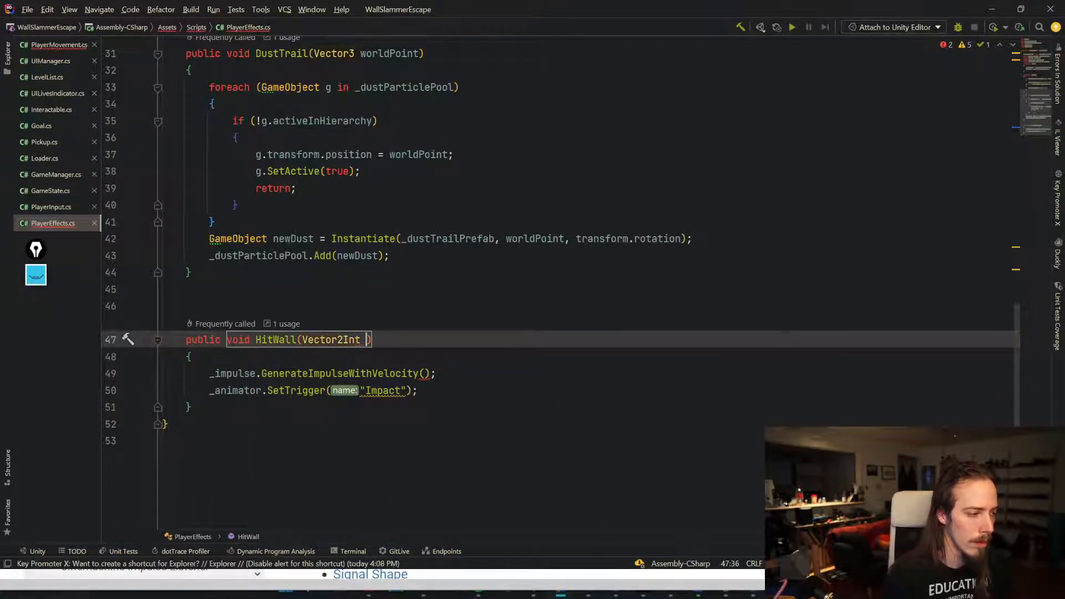
type("direction")
key("Down")
key("End")
key("Return")
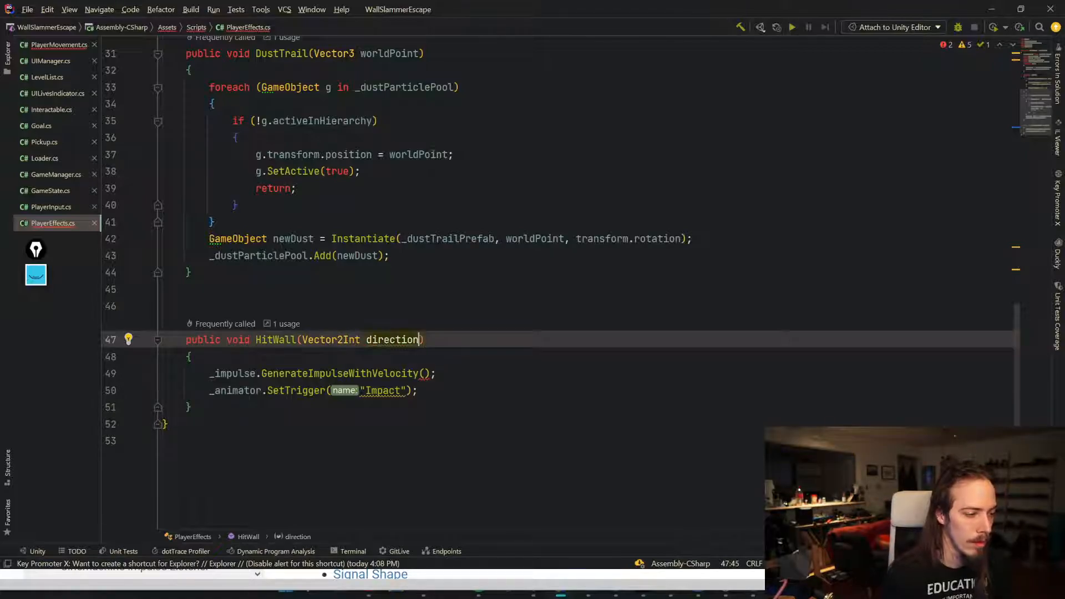
Step: Create a Vector3 velocity from direction.x, direction.y and 0, and pass it to GenerateImpulseWithVelocity
type("Vecto")
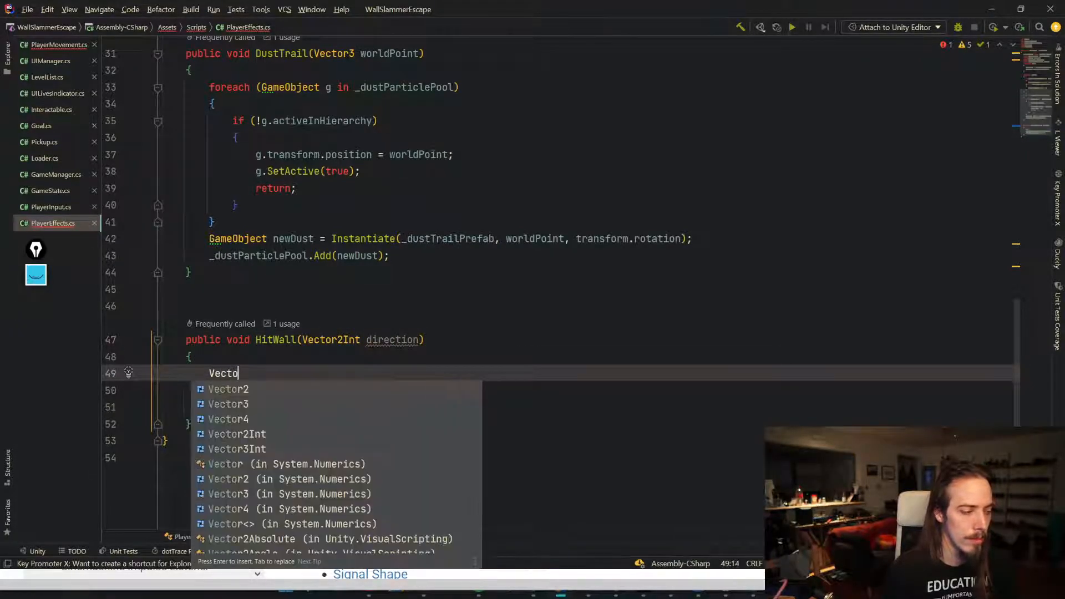
type("r3 velocity ")
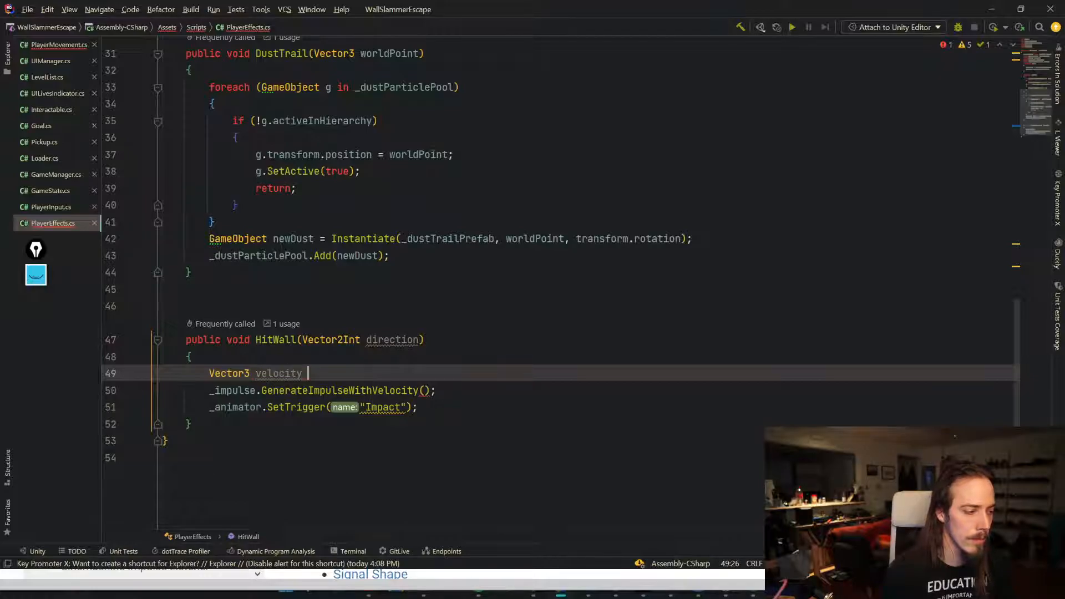
type("= new")
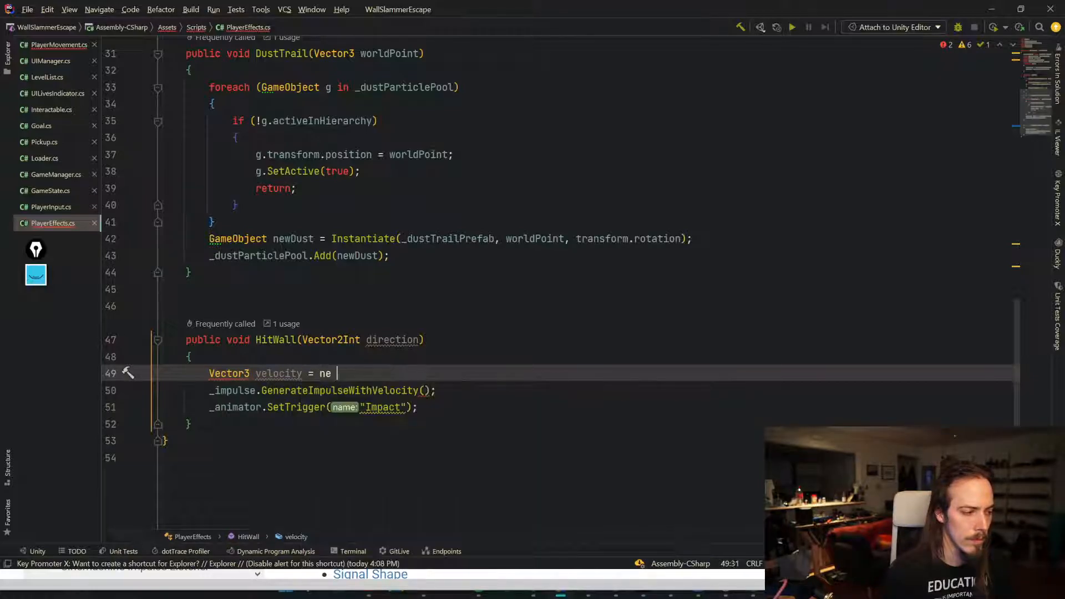
key("Return")
type("direction.x, direction.y, 0);")
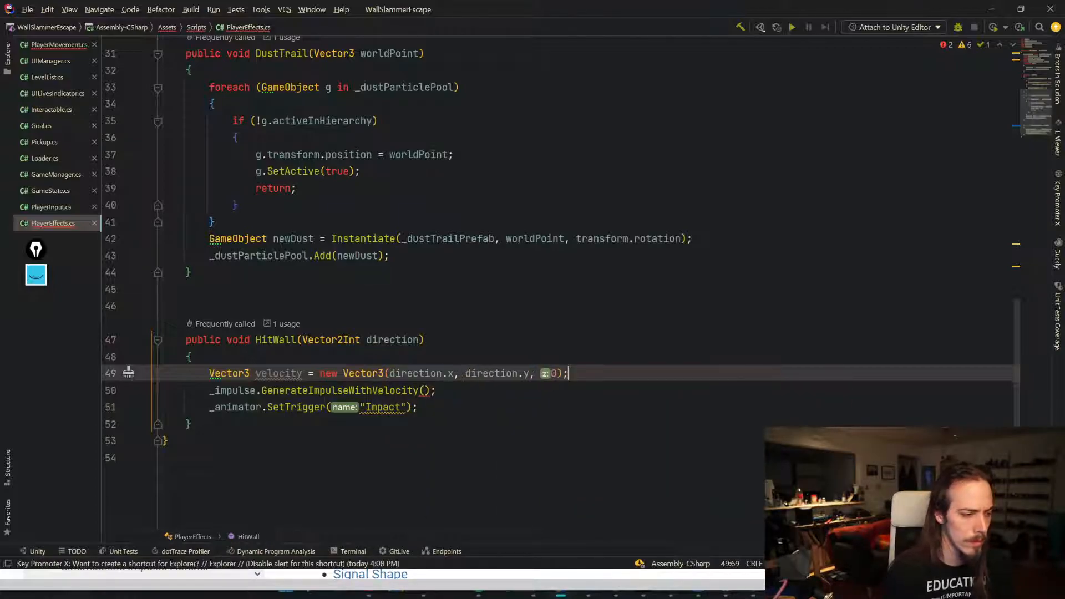
key("Down")
key("Left")
key("Left")
type("velocity")
key("Return")
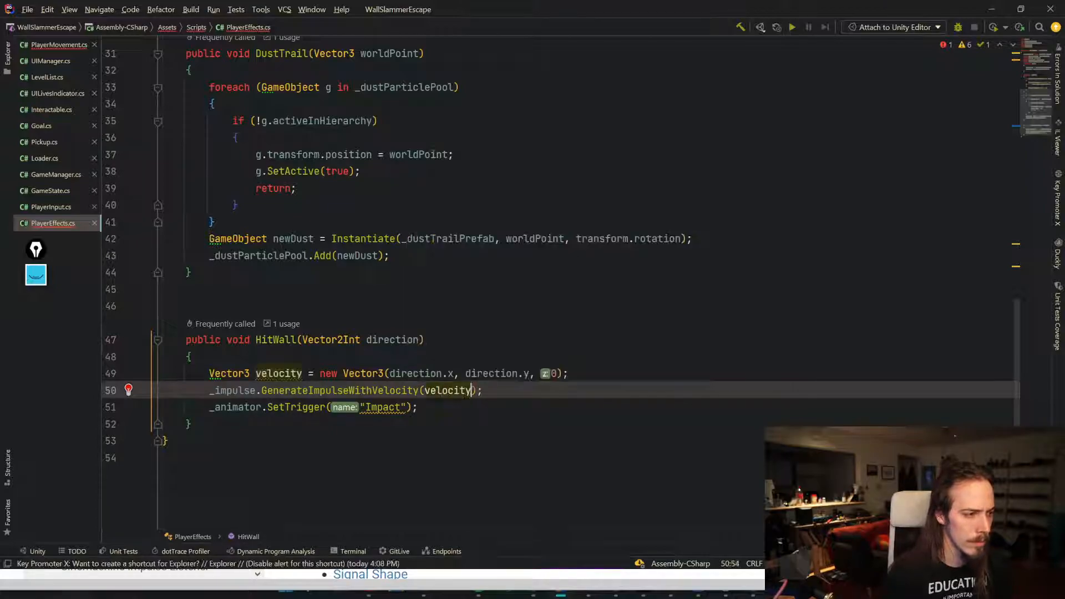
Step: Rename the velocity variable to impulseVelocity, update the call's argument to match, and save
key("F12")
type("impulseV")
key("Delete")
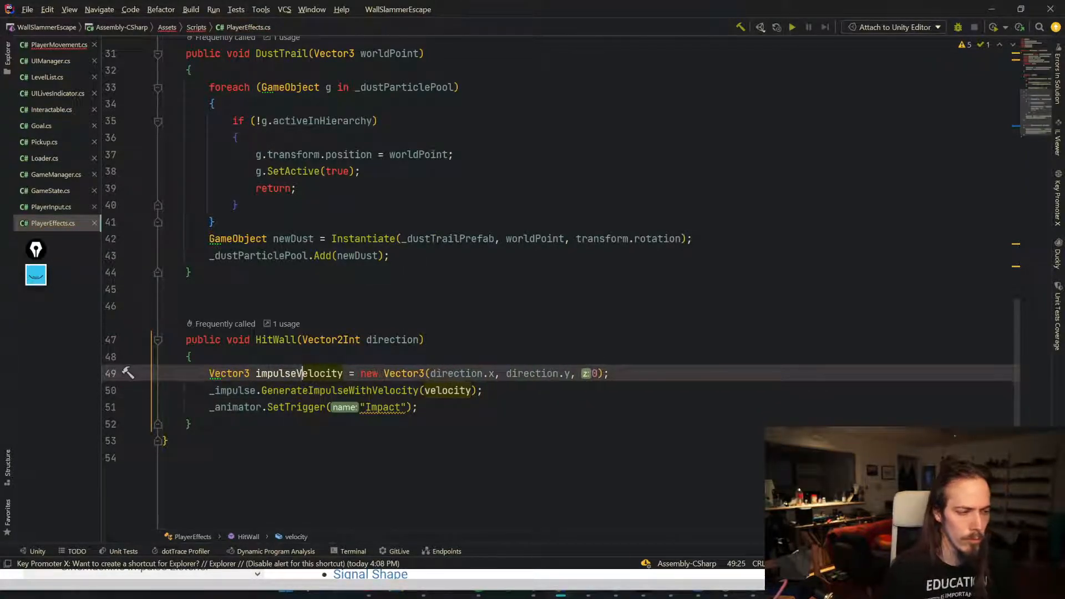
left_click(452, 374)
double_click(311, 373)
key("ctrl+c")
double_click(448, 391)
key("ctrl+v")
key("End")
key("ctrl+s")
Step: Initialize _impulse in Awake with GetComponent<CinemachineImpulseSource>()
scroll(434, 153, "up", 9)
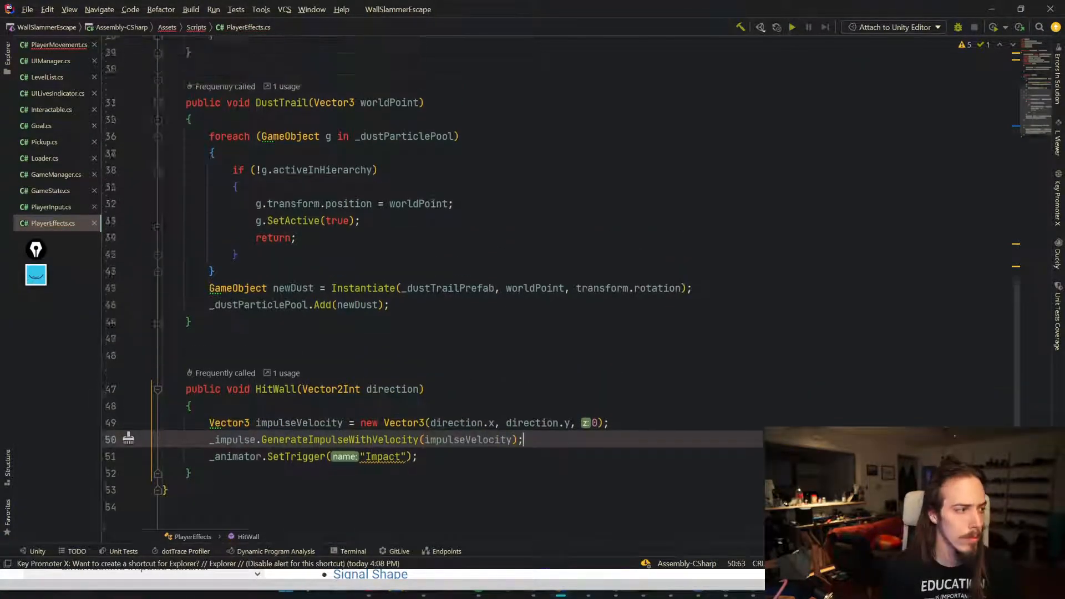
left_click(407, 155)
key("alt+Return")
key("Down")
key("Down")
key("Up")
key("Right")
key("Return")
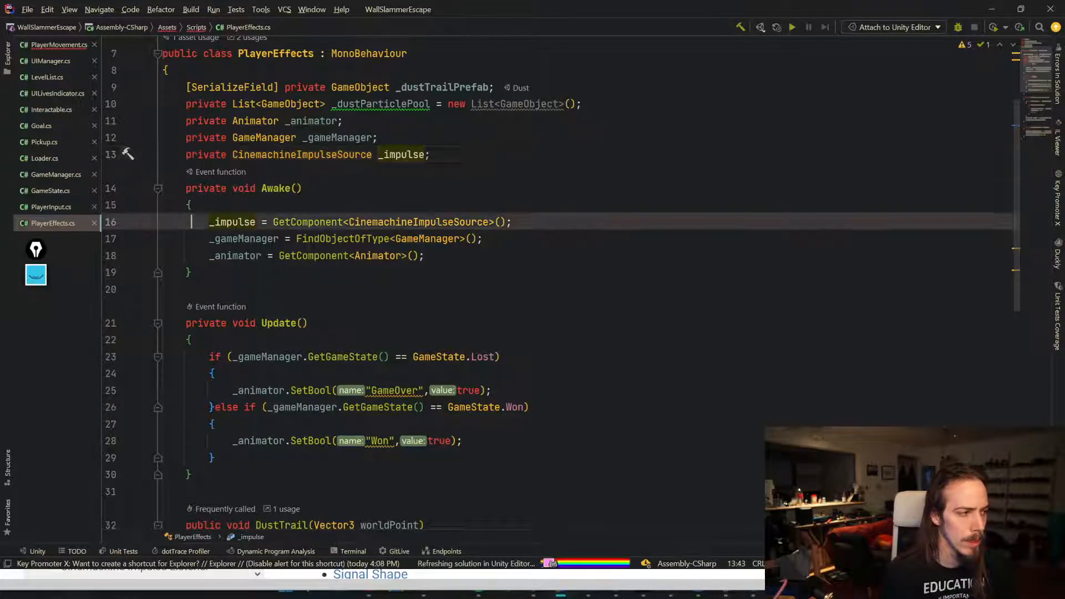
Step: Check the console error and the Player's Cinemachine Impulse Source component in the editor
scroll(554, 277, "down", 9)
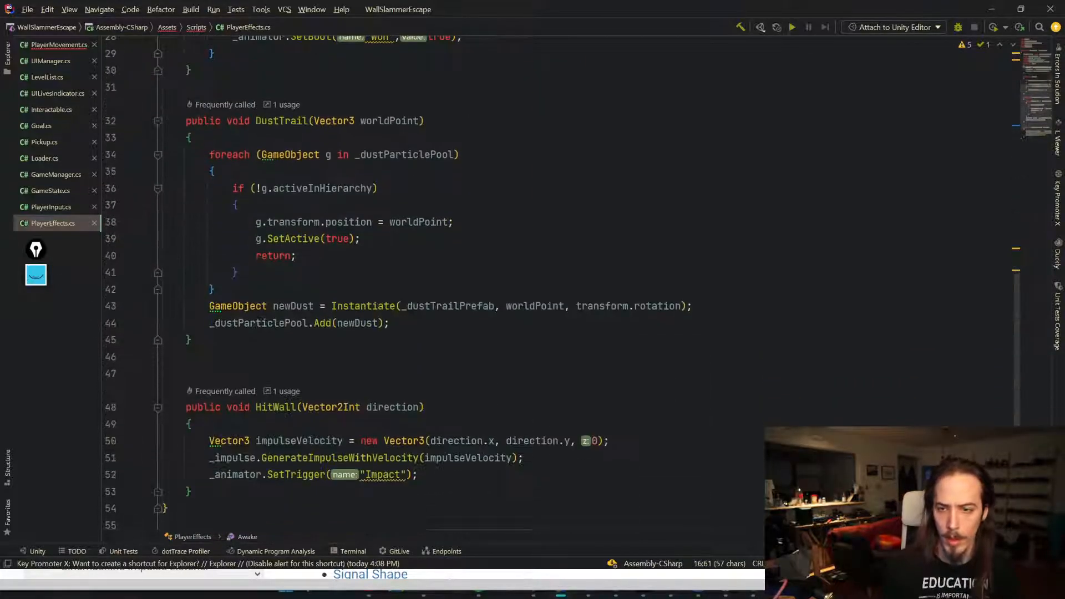
left_click_drag(191, 390, 244, 339)
key("alt+Tab")
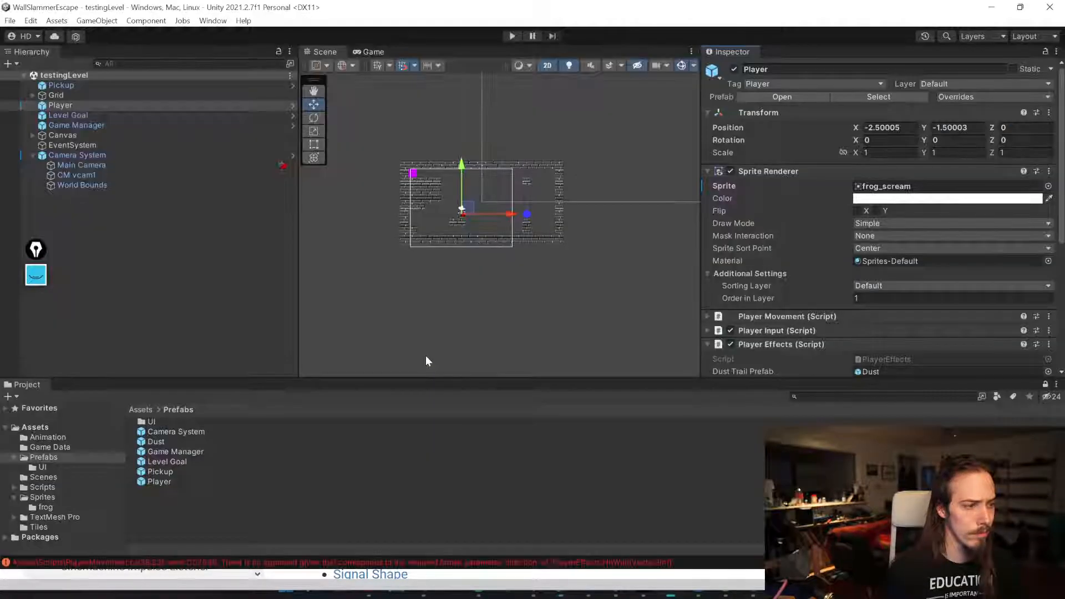
scroll(887, 297, "down", 5)
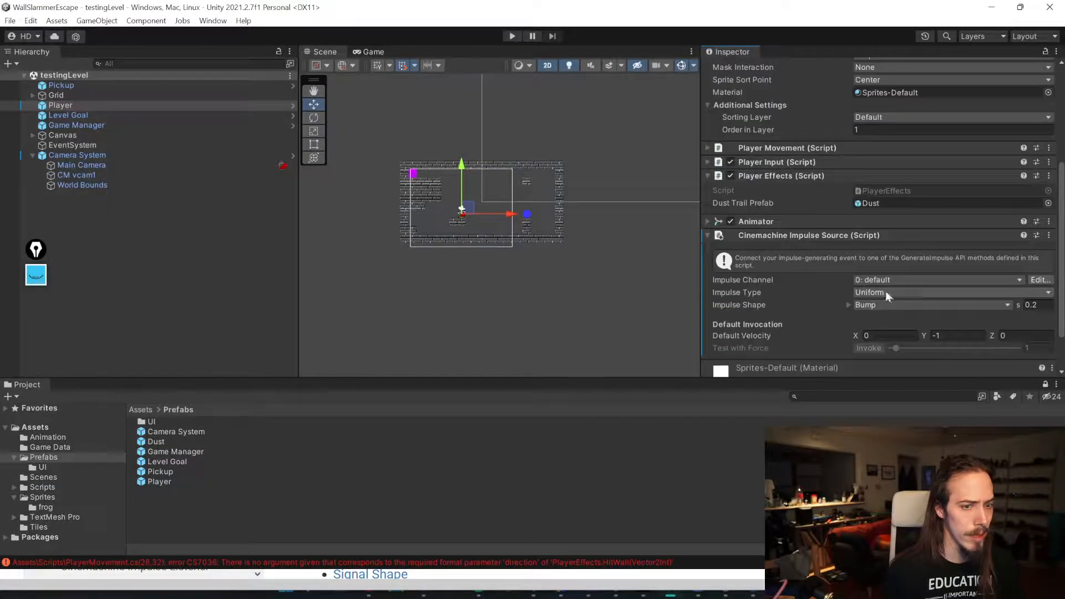
right_click(799, 238)
mouse_move(875, 264)
left_click(744, 268)
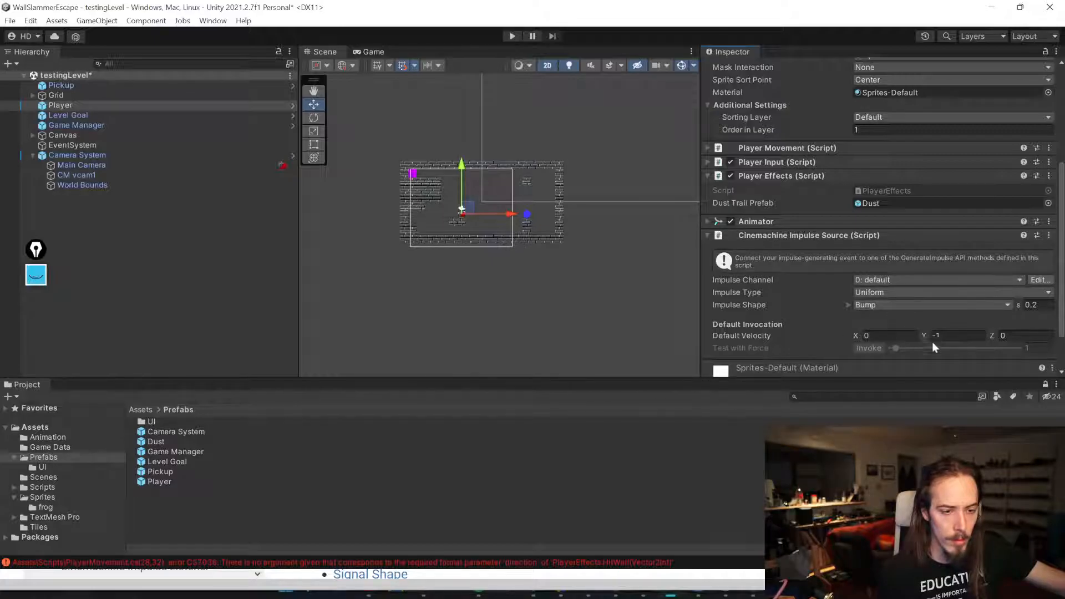
key("alt+Tab")
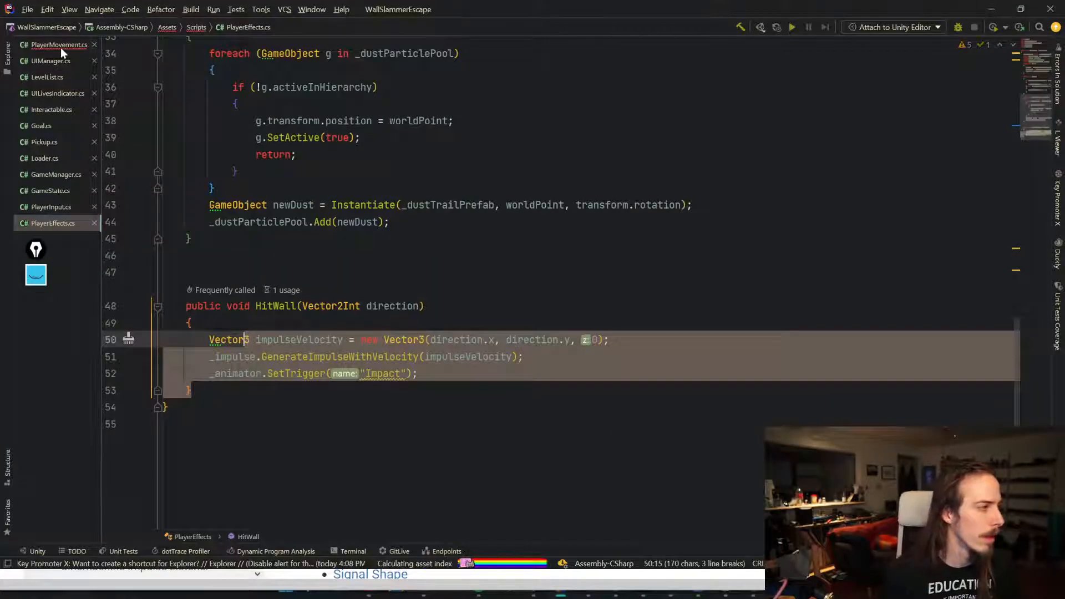
Step: In PlayerMovement, pass direction as the argument of the HitWall call
left_click(59, 45)
left_click(487, 257)
scroll(682, 290, "up", 2)
type("di")
key("Return")
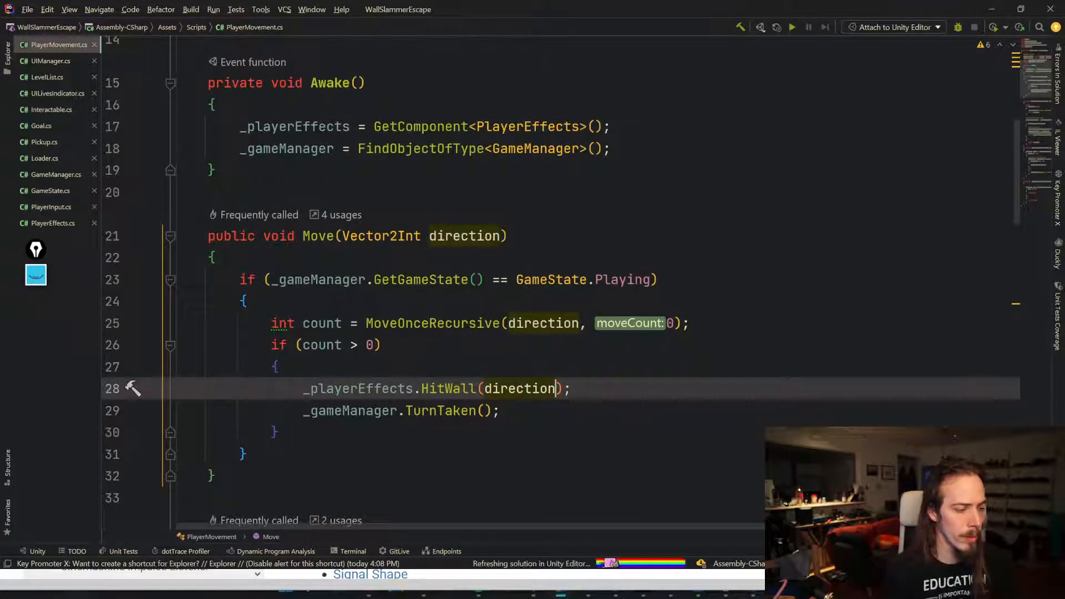
Step: Enter Play mode and move the frog into walls to test the camera shake
key("alt+Tab")
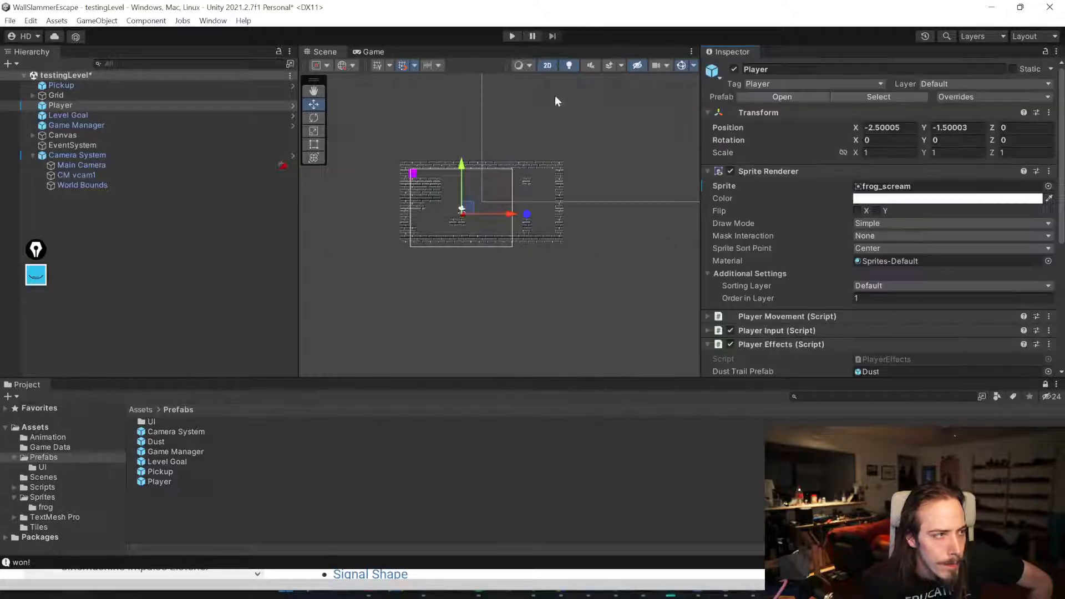
scroll(788, 285, "down", 5)
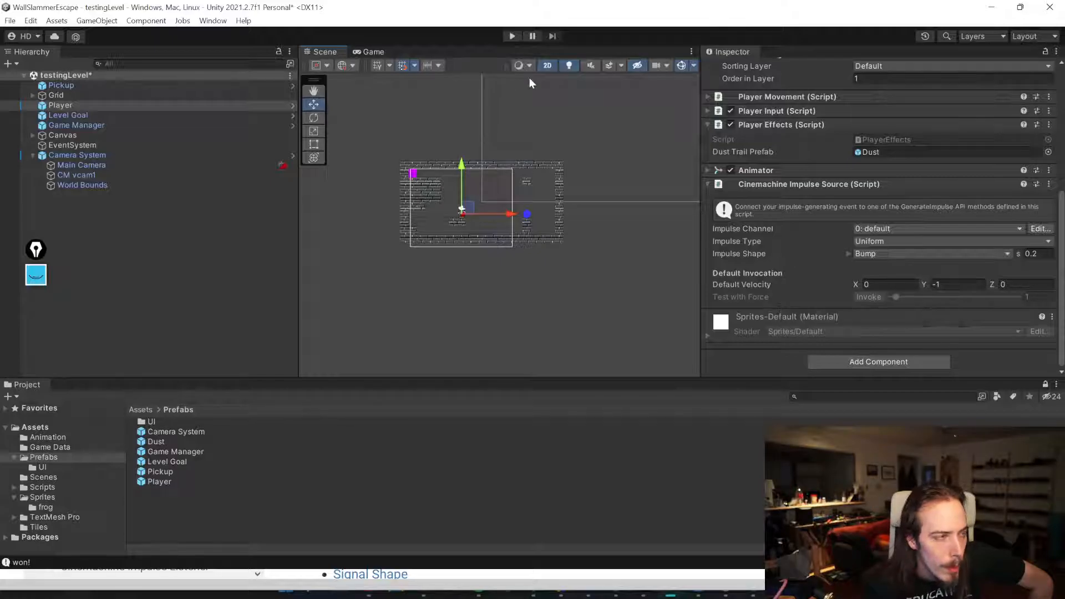
left_click(512, 36)
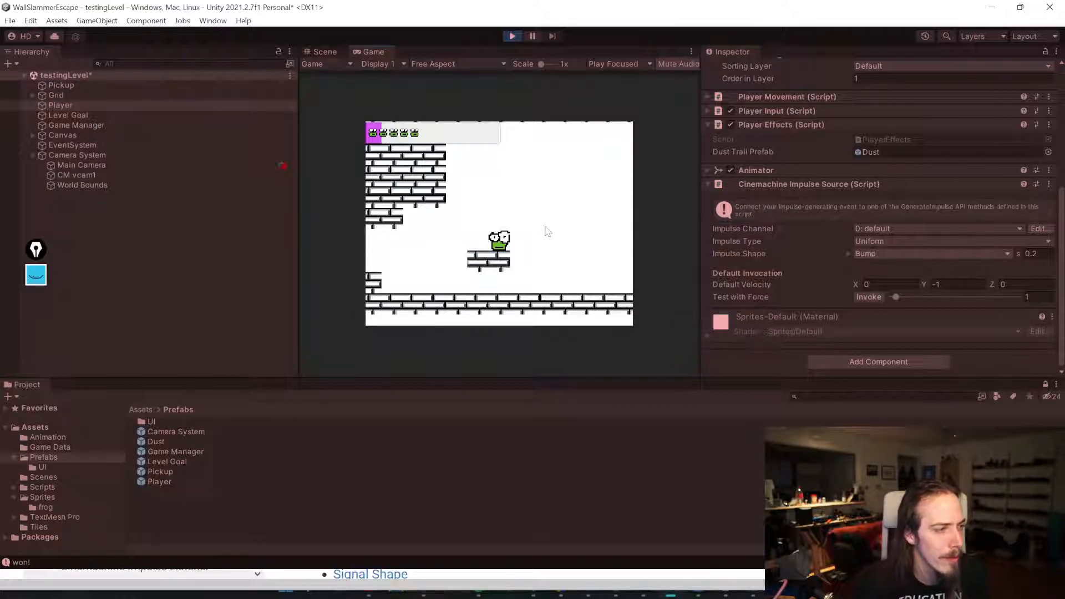
key("Up")
key("Down")
key("Right")
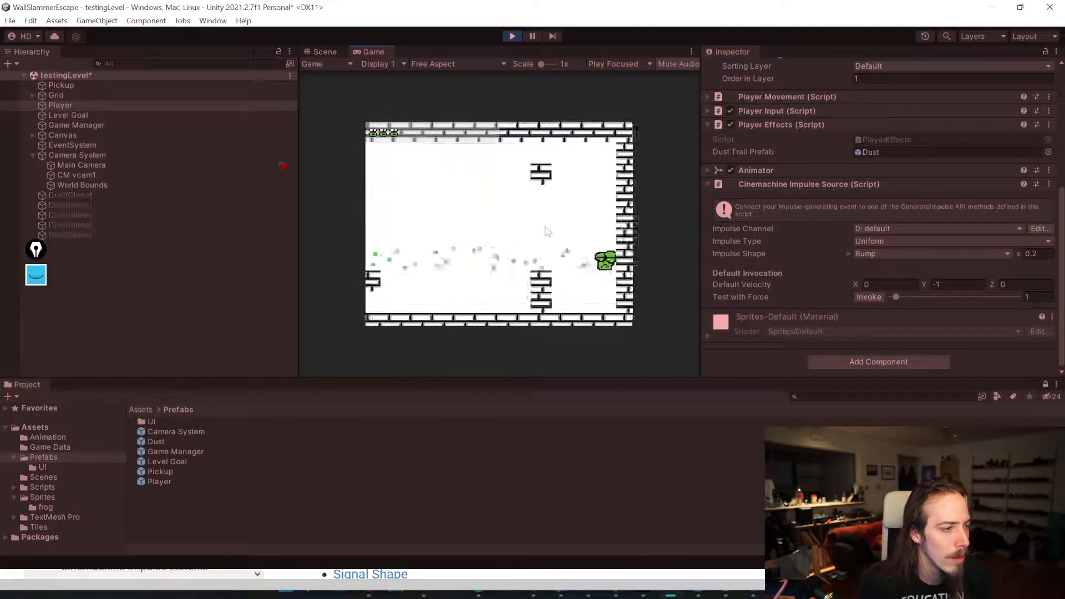
key("Up")
key("Down")
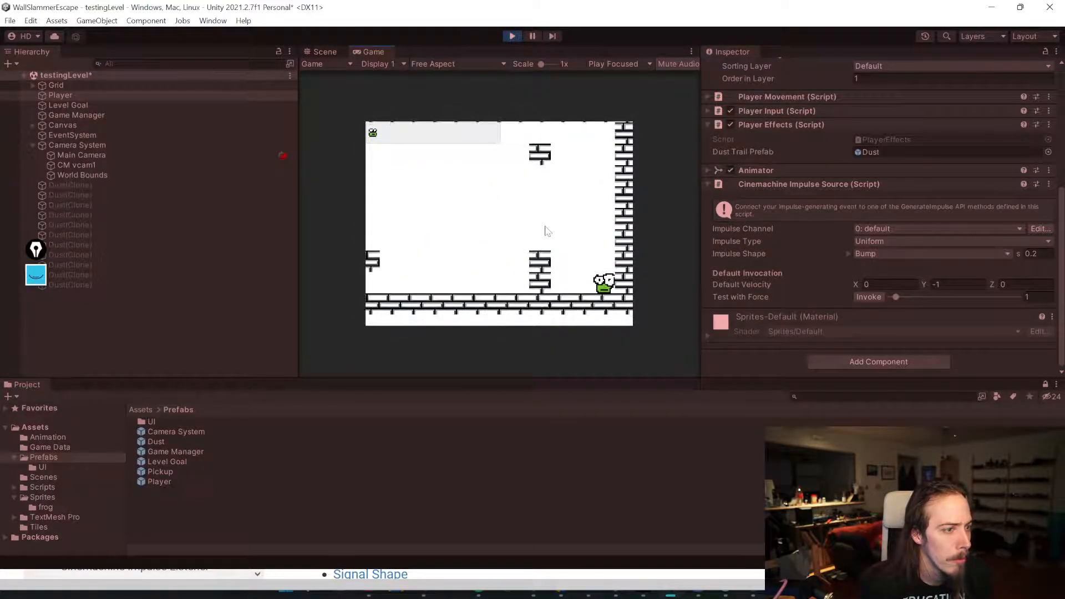
key("Left")
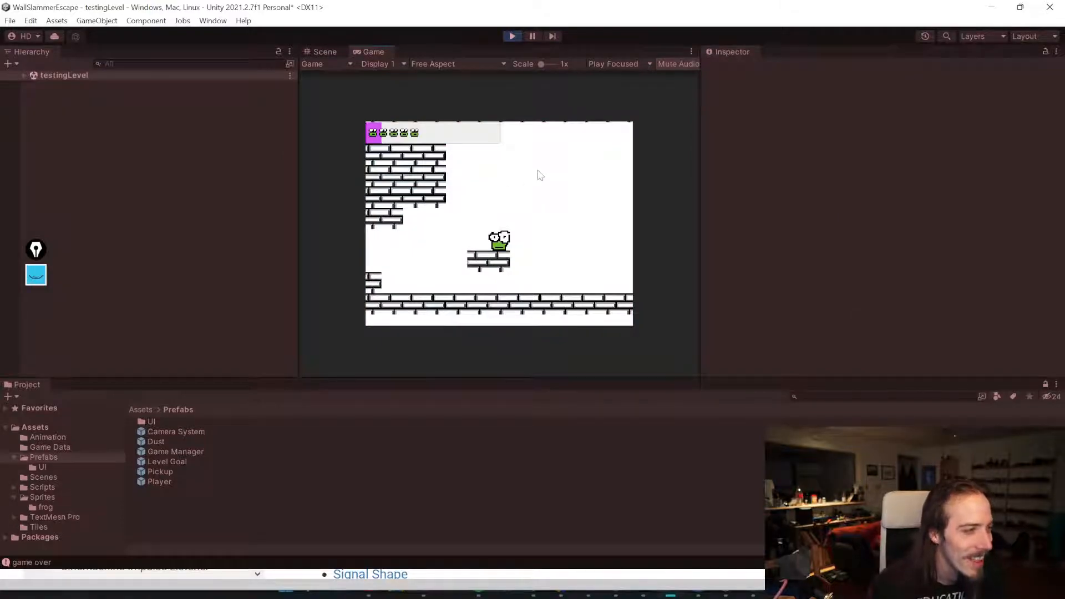
key("Up")
key("Right")
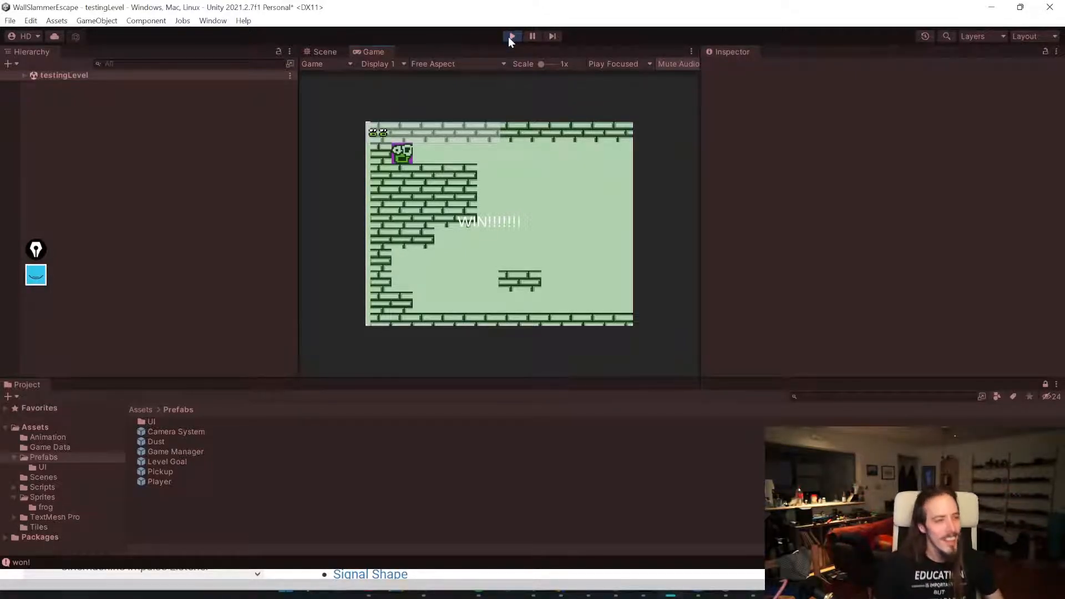
Step: Exit Play mode and set the Player's Cinemachine Impulse Source Bump shape duration to 0.1
left_click(511, 36)
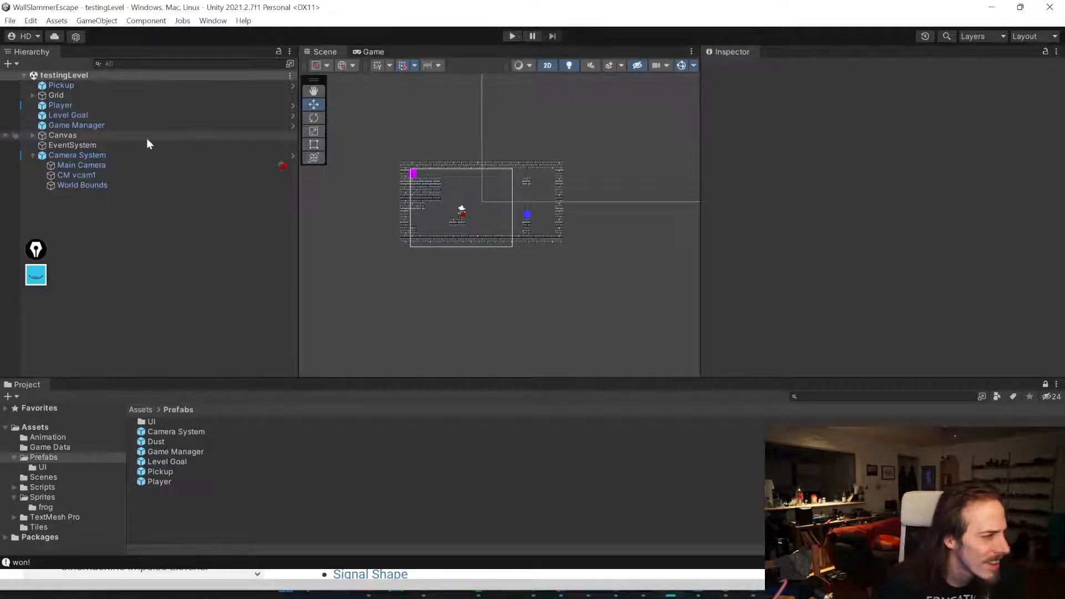
left_click(86, 156)
left_click(81, 165)
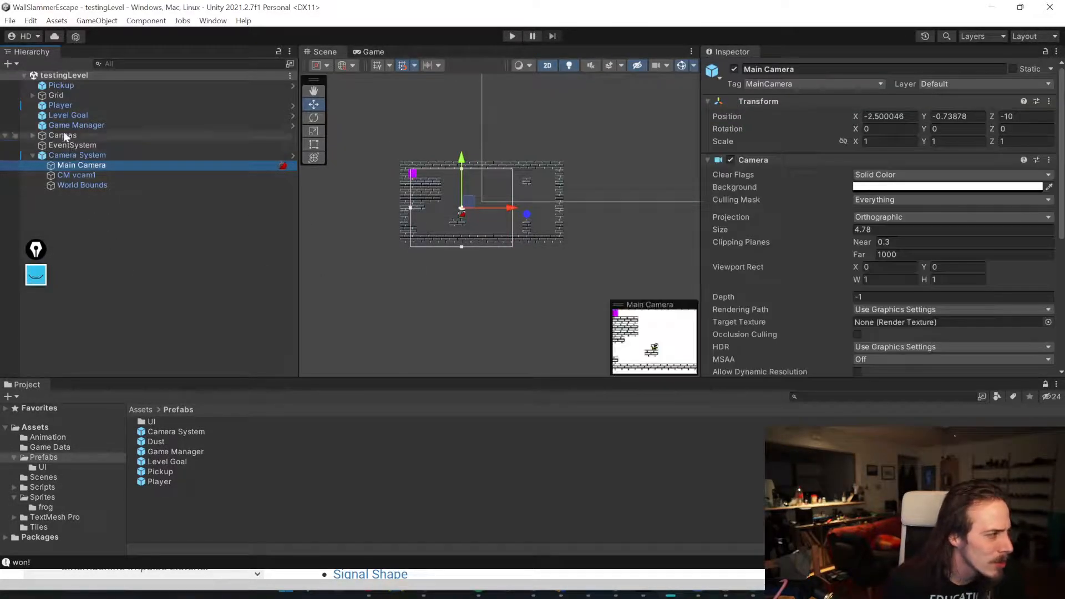
left_click(56, 106)
scroll(839, 199, "down", 10)
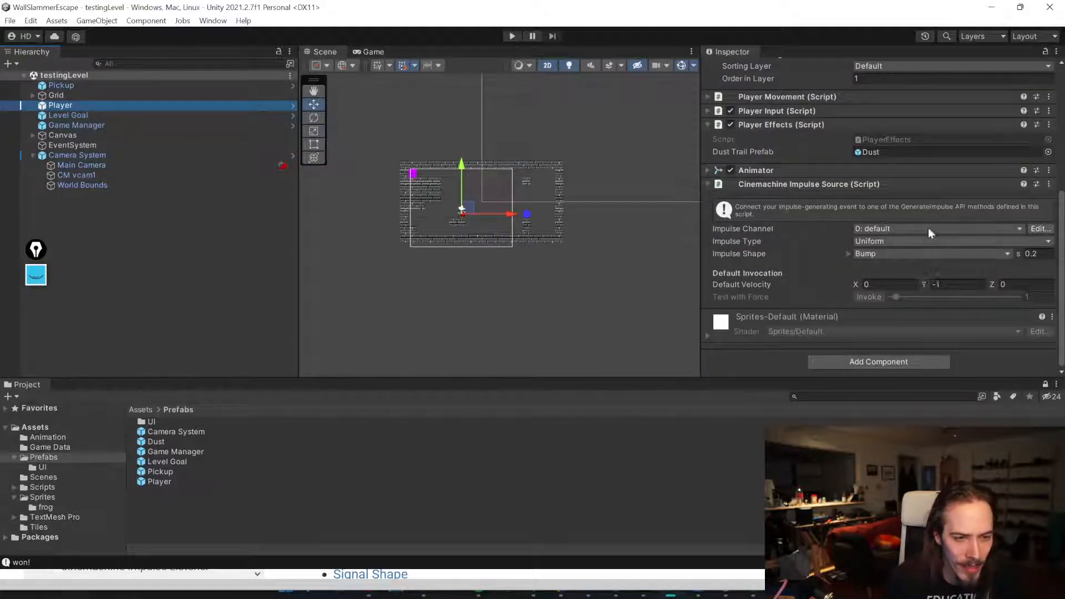
left_click(848, 252)
scroll(790, 324, "down", 3)
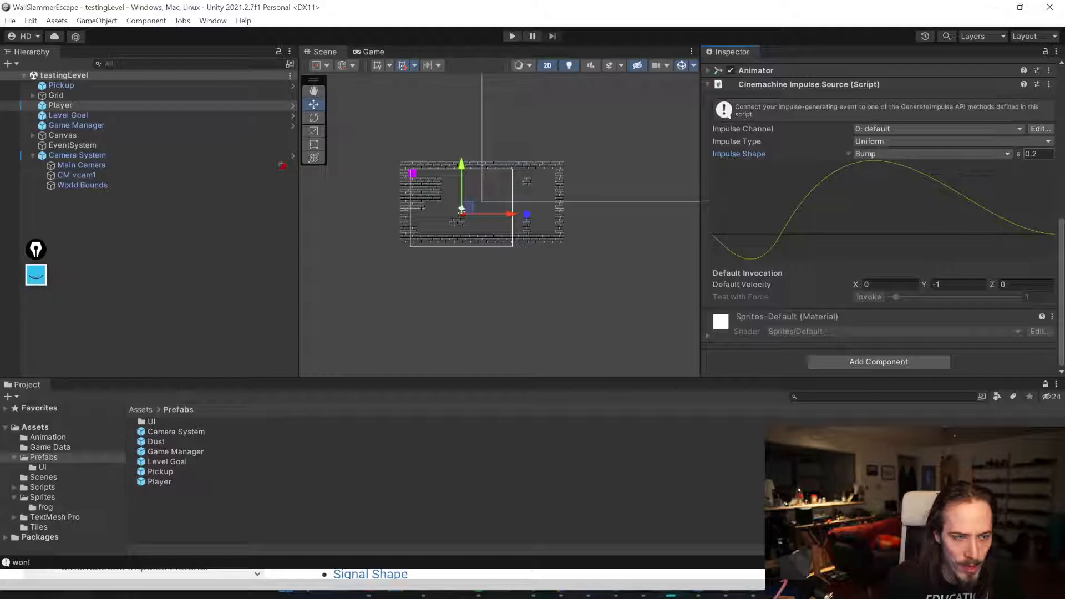
type("0.1")
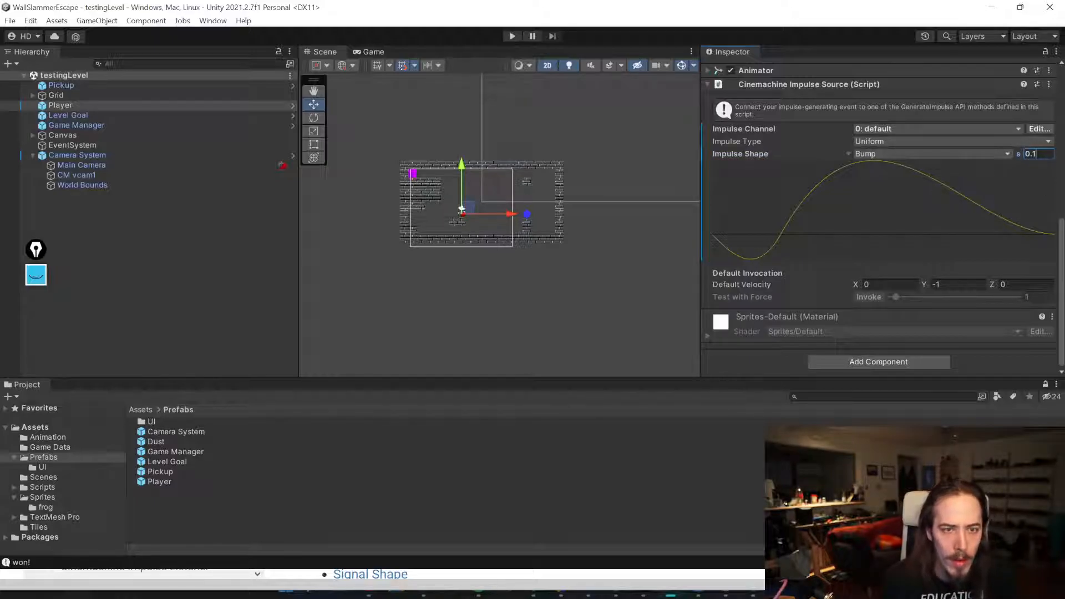
right_click(1020, 154)
left_click(998, 176)
left_click(861, 154)
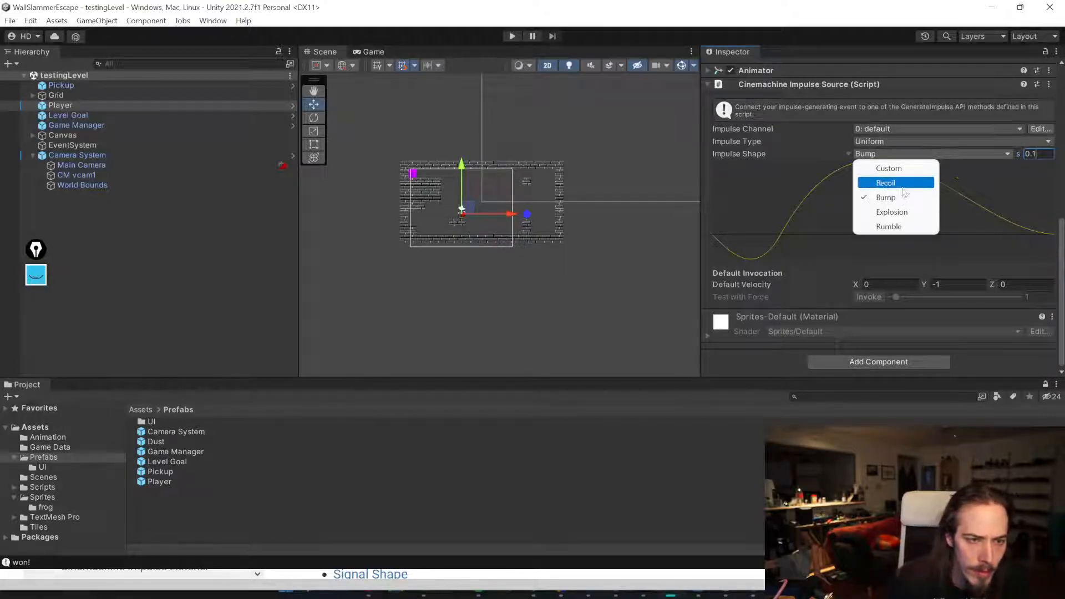
left_click(825, 154)
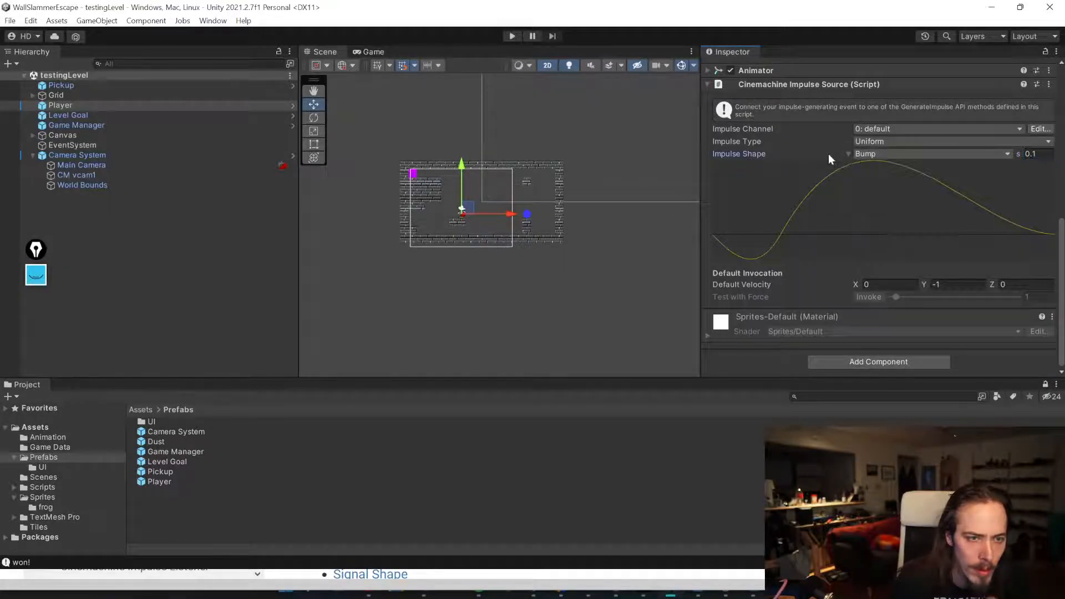
Step: Collapse the Player's components and inspect the CM vcam1 virtual camera settings
scroll(846, 152, "up", 3)
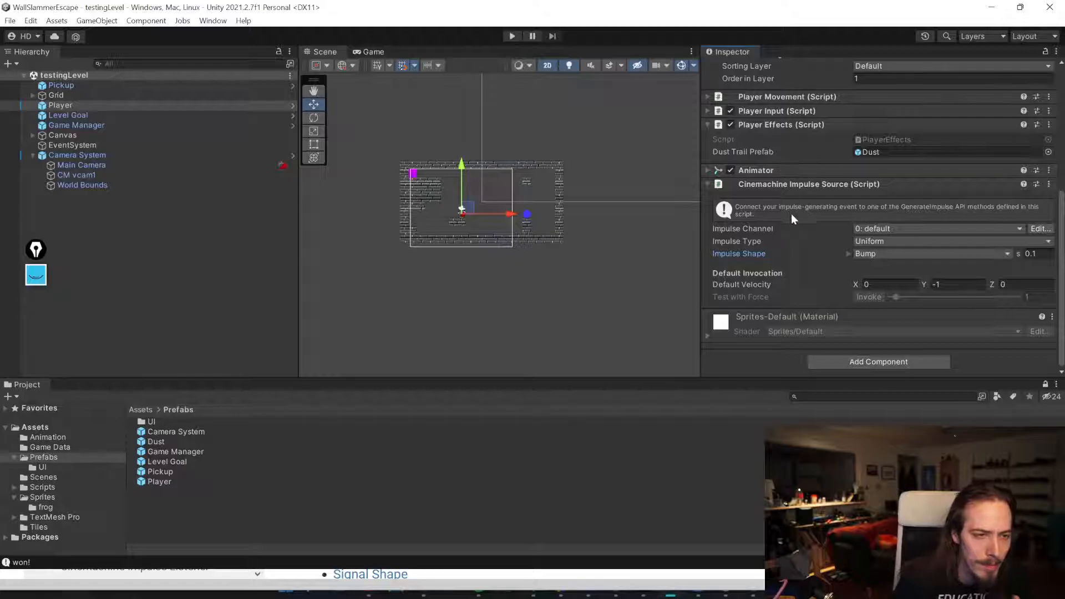
left_click(795, 184)
left_click(784, 242)
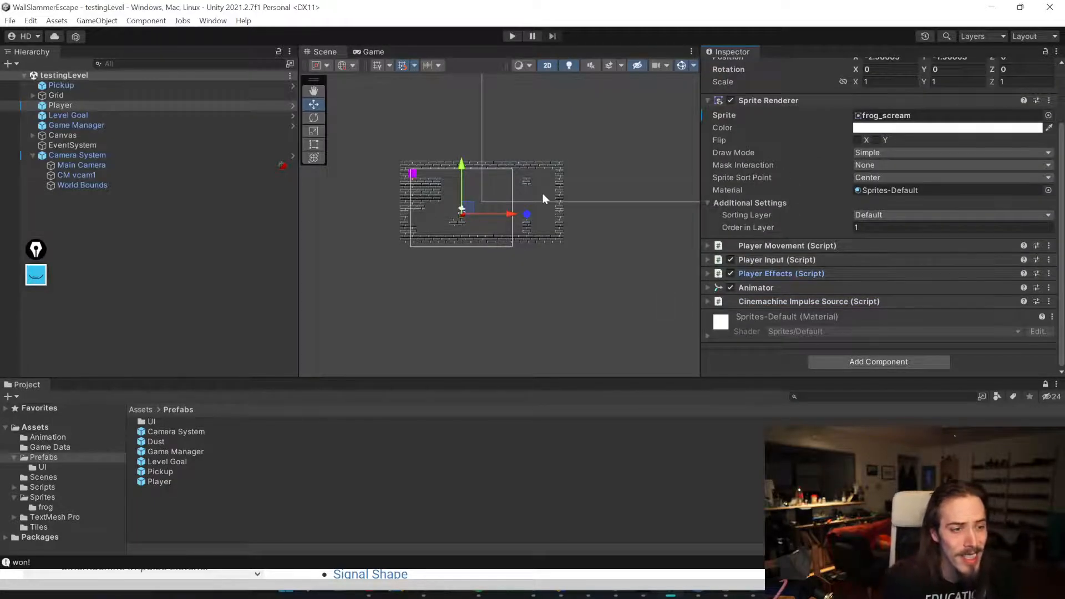
left_click(191, 257)
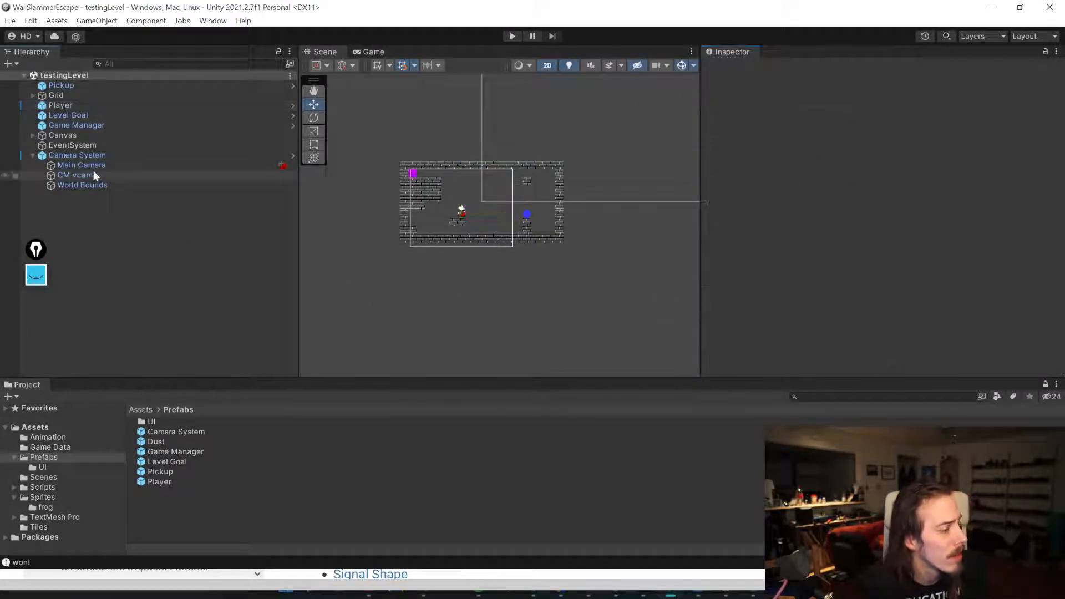
left_click(86, 177)
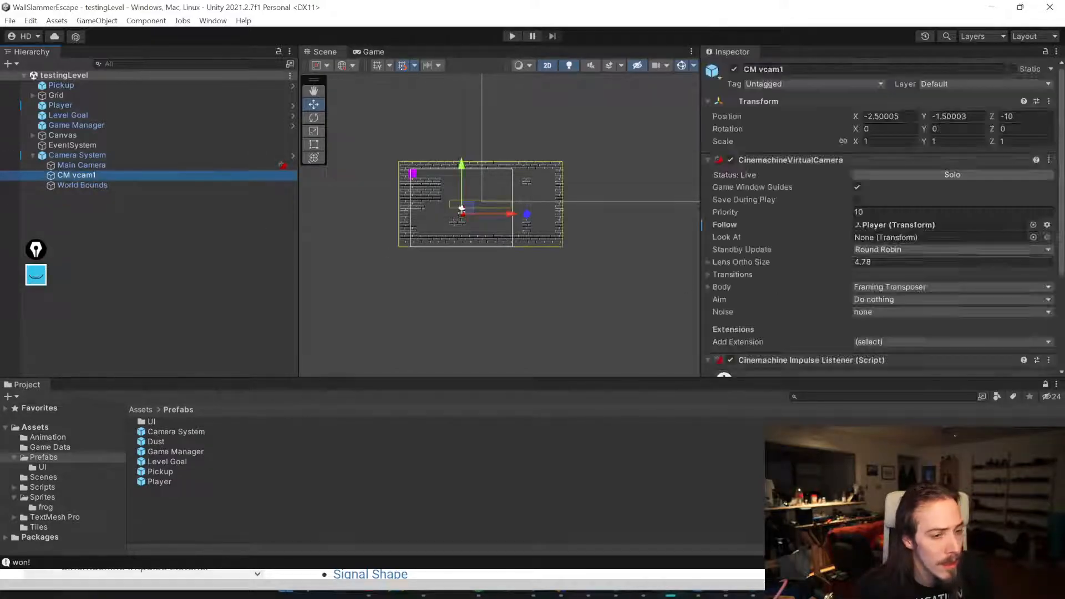
scroll(802, 228, "down", 3)
scroll(793, 224, "up", 3)
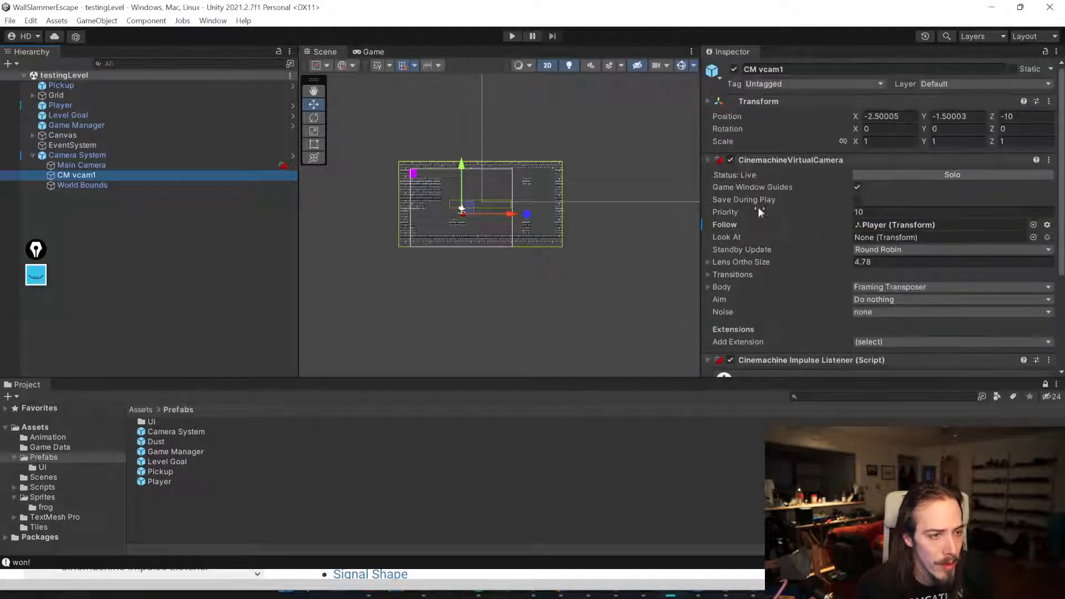
Step: Apply all of the Player's overrides to its prefab
left_click(66, 105)
left_click(974, 97)
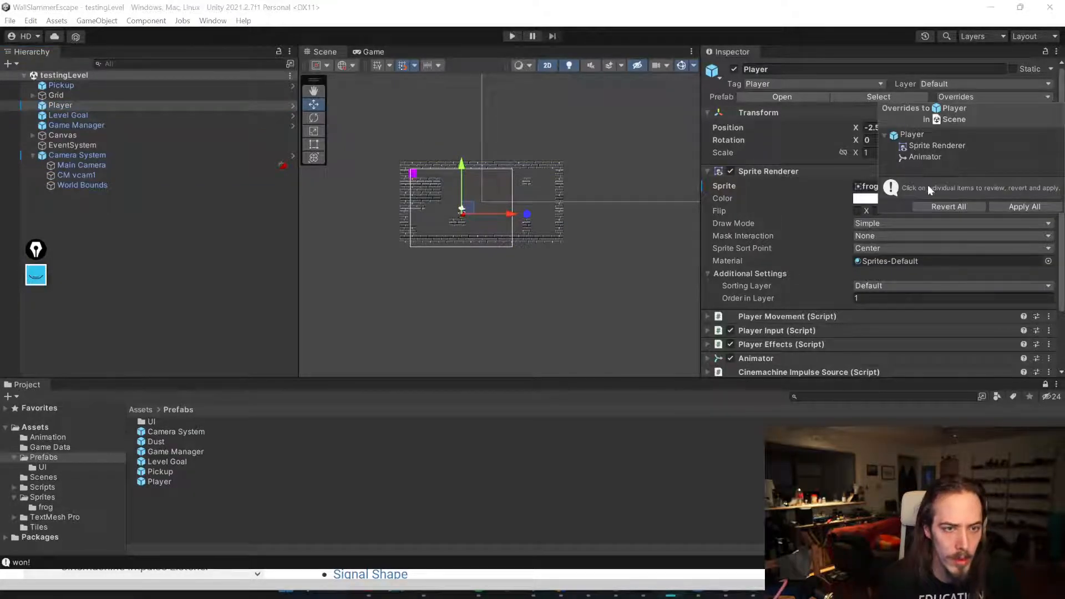
left_click(1013, 207)
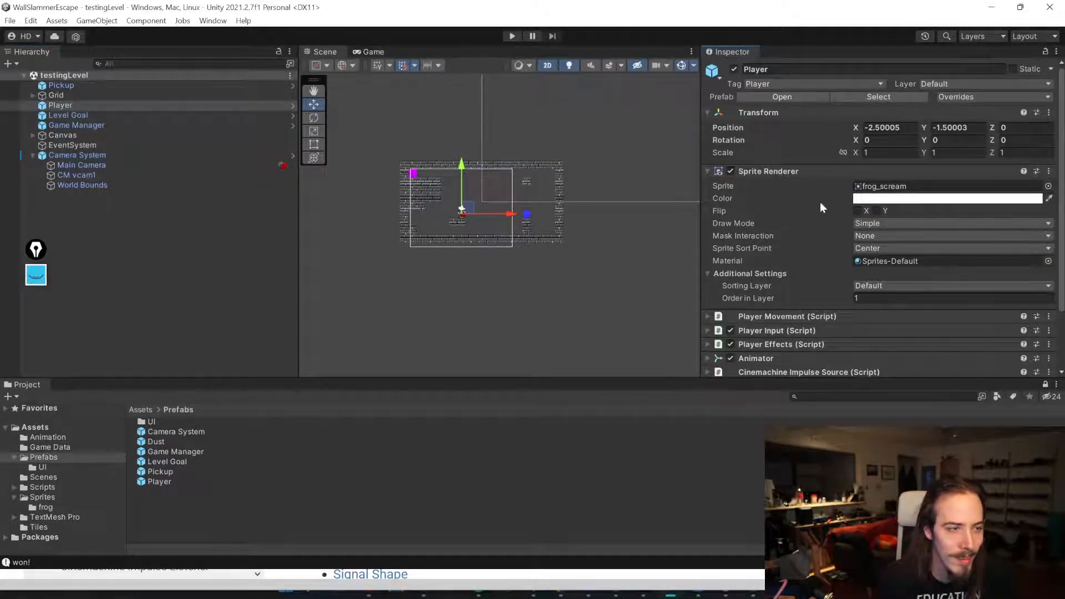
Step: Set the Player's sprite to frog_normal, apply it to the prefab and save the scene
left_click(1048, 186)
double_click(680, 219)
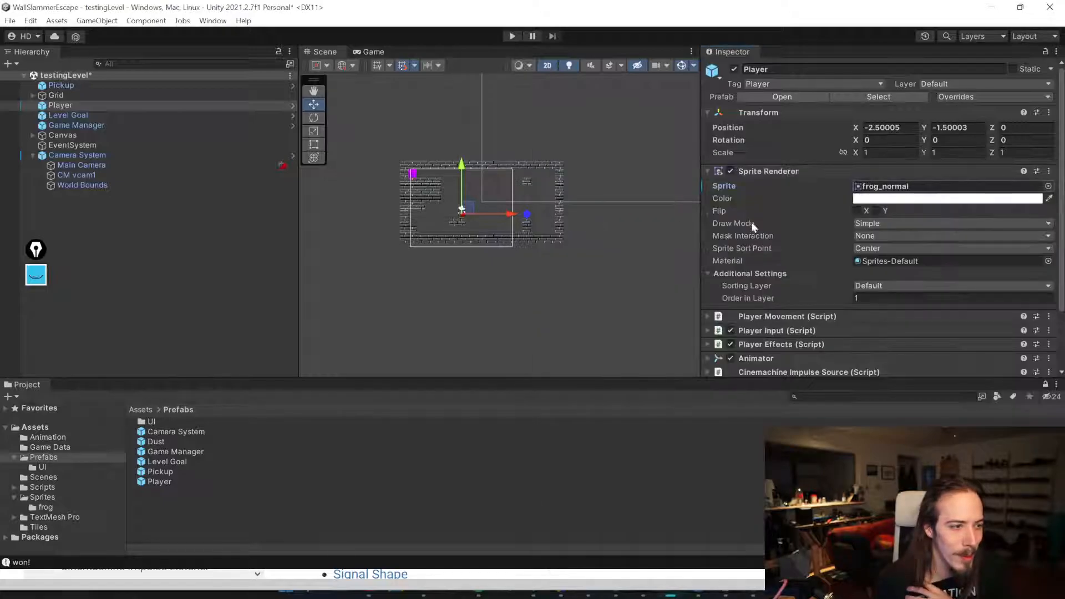
right_click(754, 187)
left_click(788, 206)
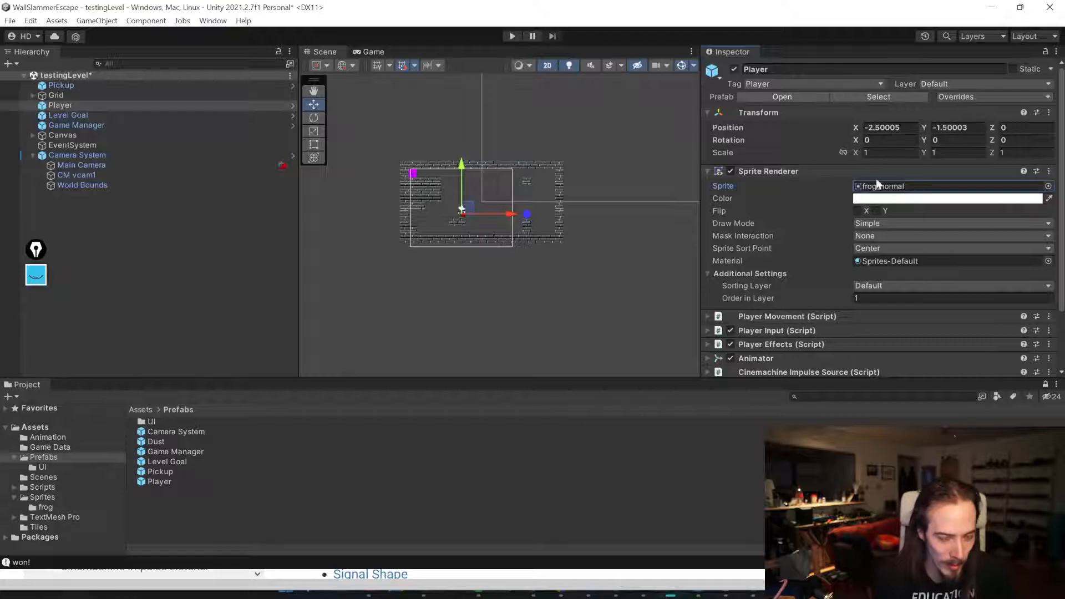
key("ctrl+s")
Step: Switch to the Obsidian notes board, move the Camera Shake card to In Progress and delete it
left_click(279, 219)
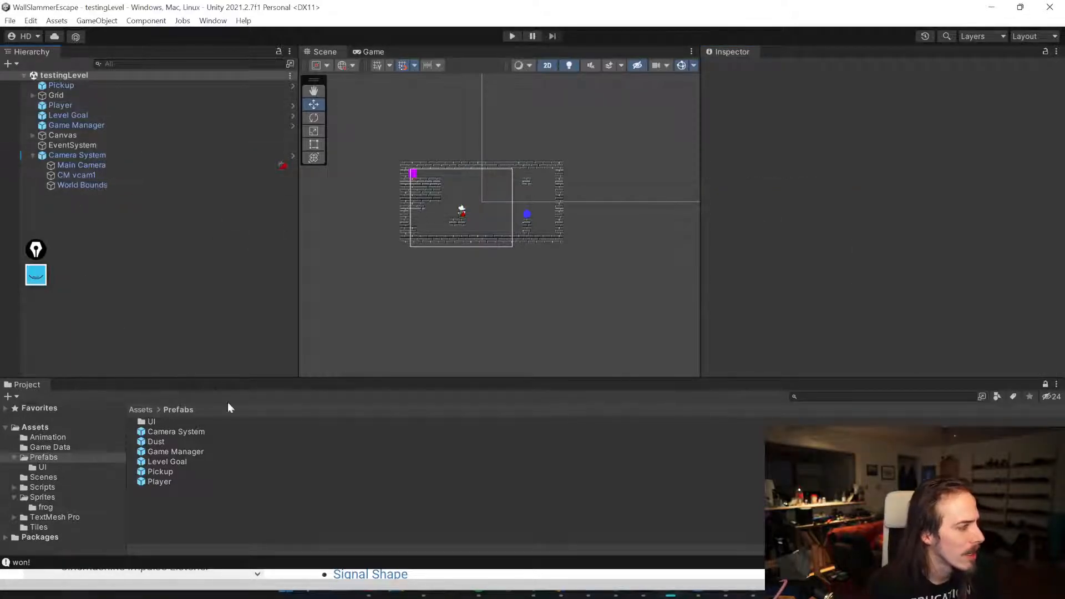
key("alt+Tab")
key("Tab")
key("Tab")
key("Tab")
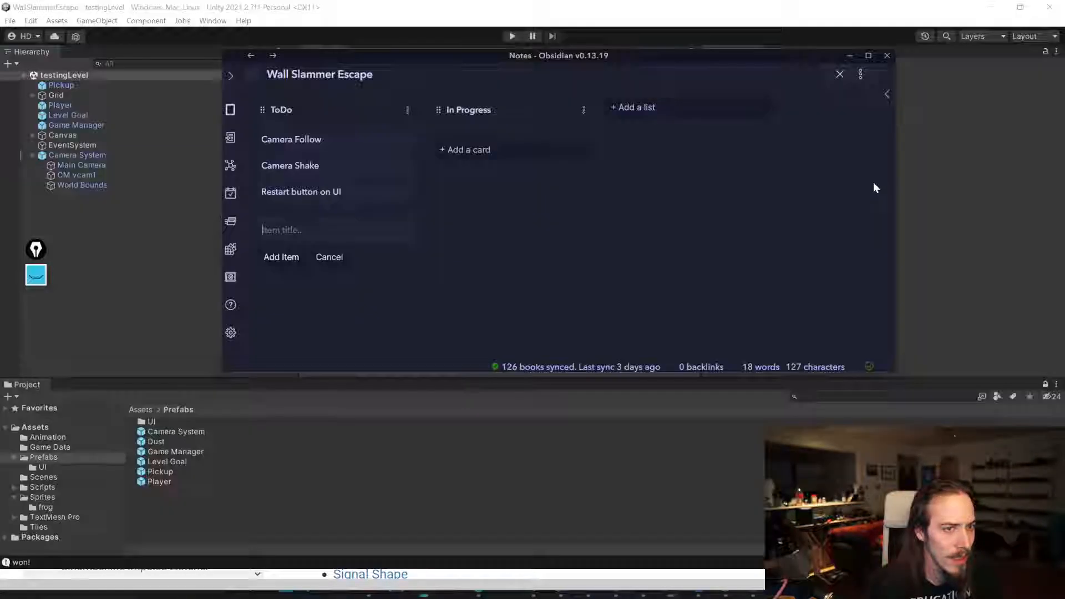
left_click_drag(343, 166, 510, 135)
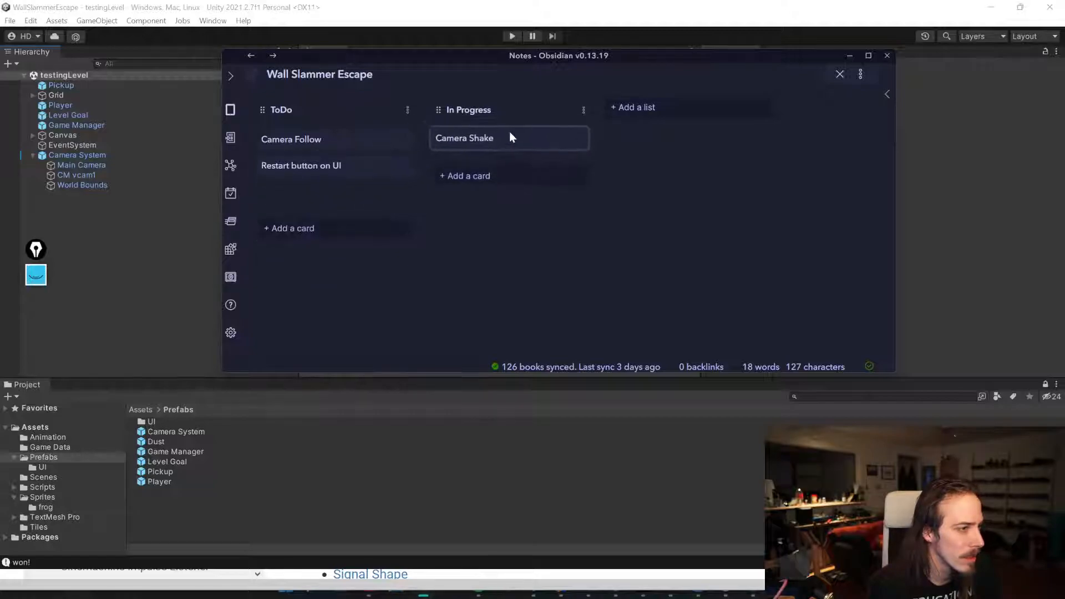
left_click(580, 140)
left_click(624, 242)
Step: Delete the Camera Follow card, move Restart button on UI to In Progress, and minimize the notes
left_click_drag(369, 147, 514, 140)
left_click(578, 140)
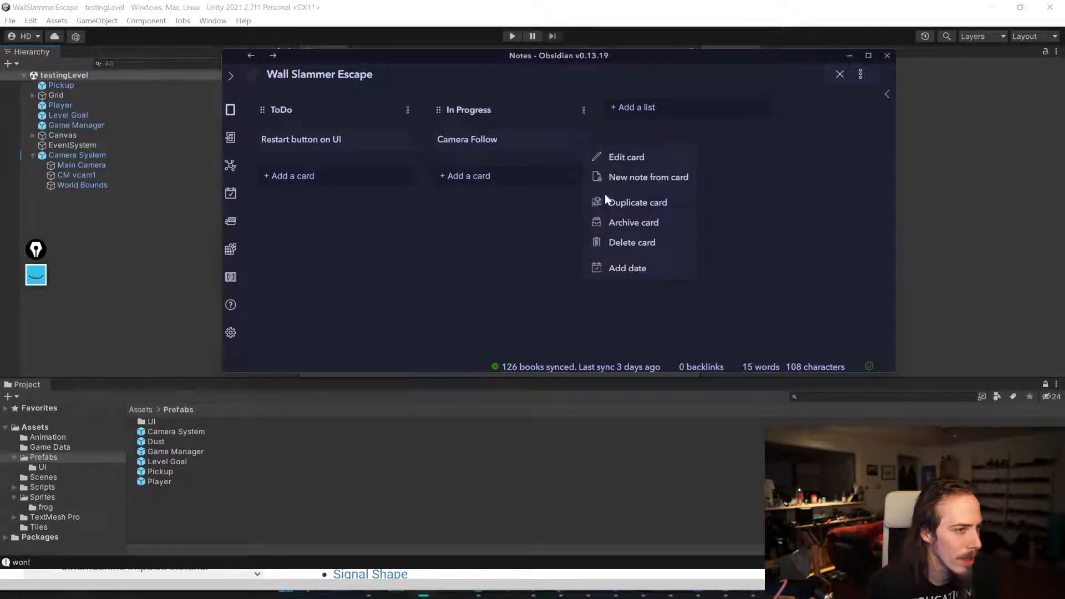
left_click(610, 244)
left_click_drag(338, 142, 541, 147)
left_click(848, 56)
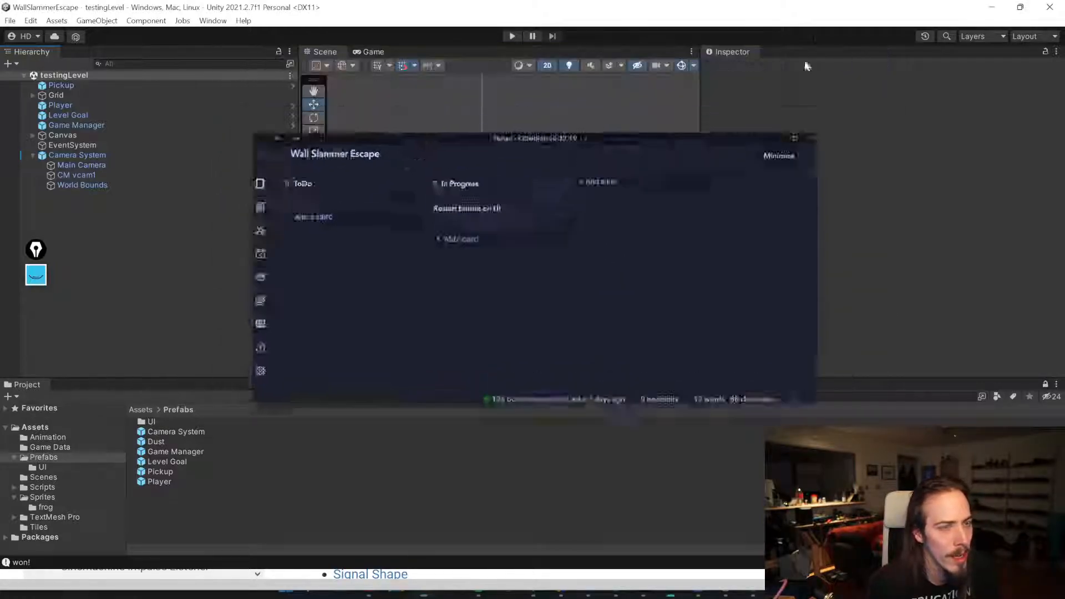
Step: Frame the Canvas and activate both the Victory Panel and Lose Panel
left_click(28, 155)
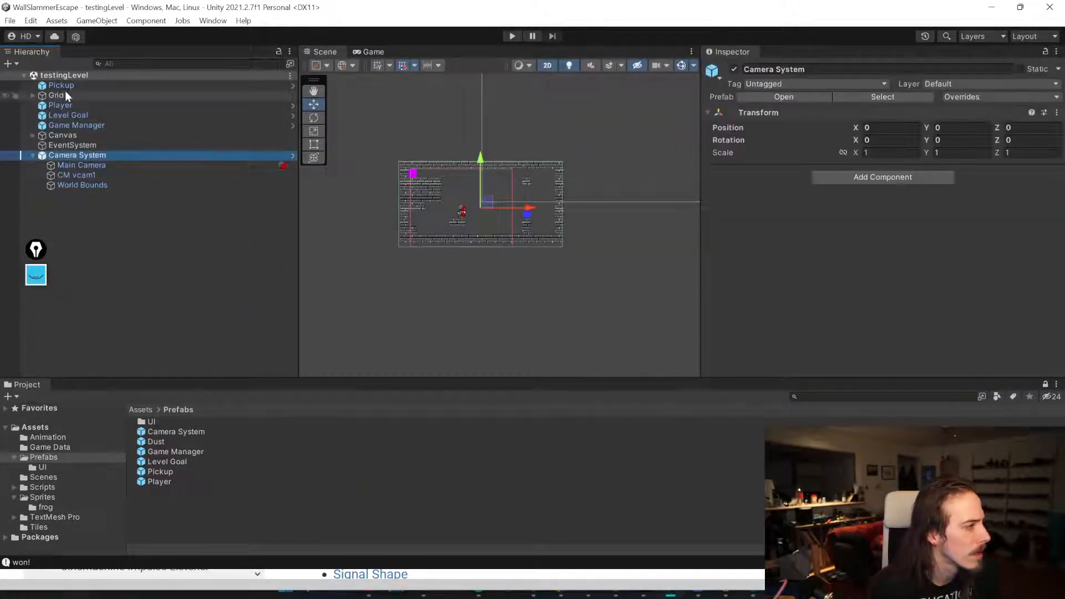
left_click(63, 135)
left_click(33, 135)
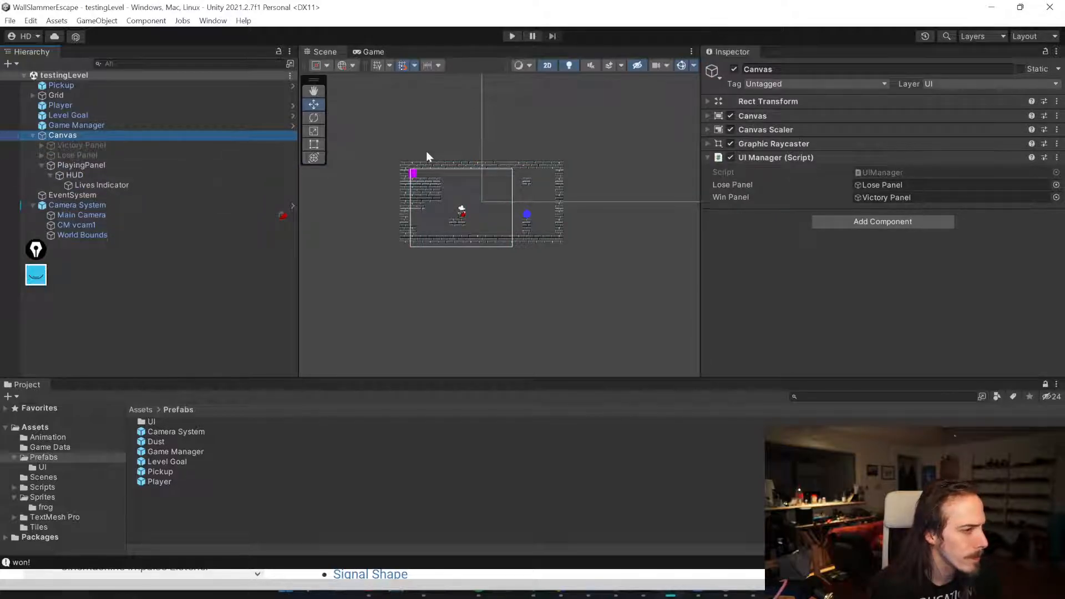
key("f")
left_click(975, 36)
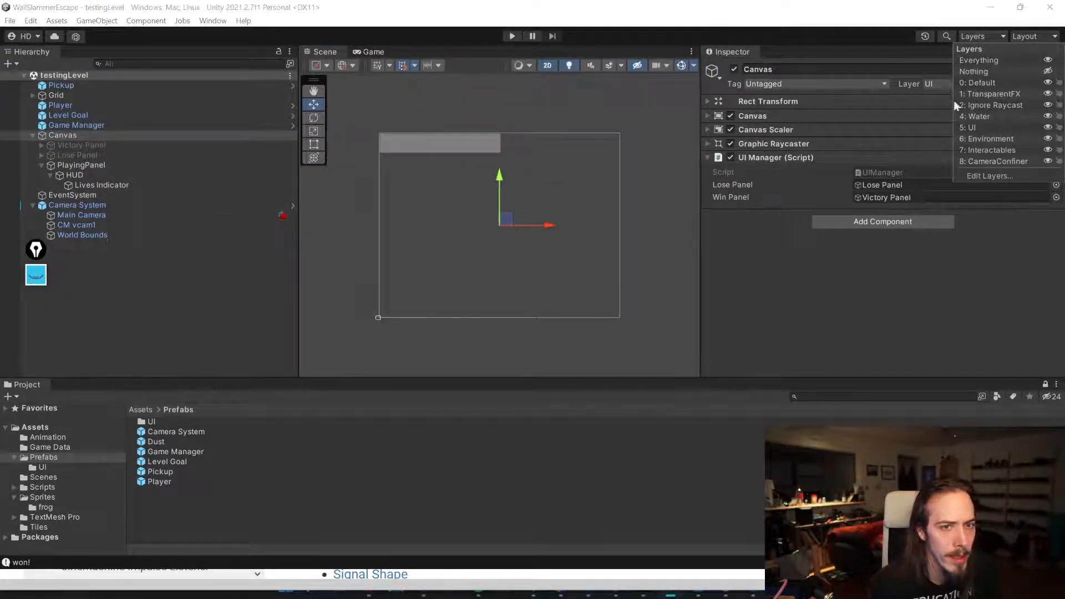
left_click(8, 138)
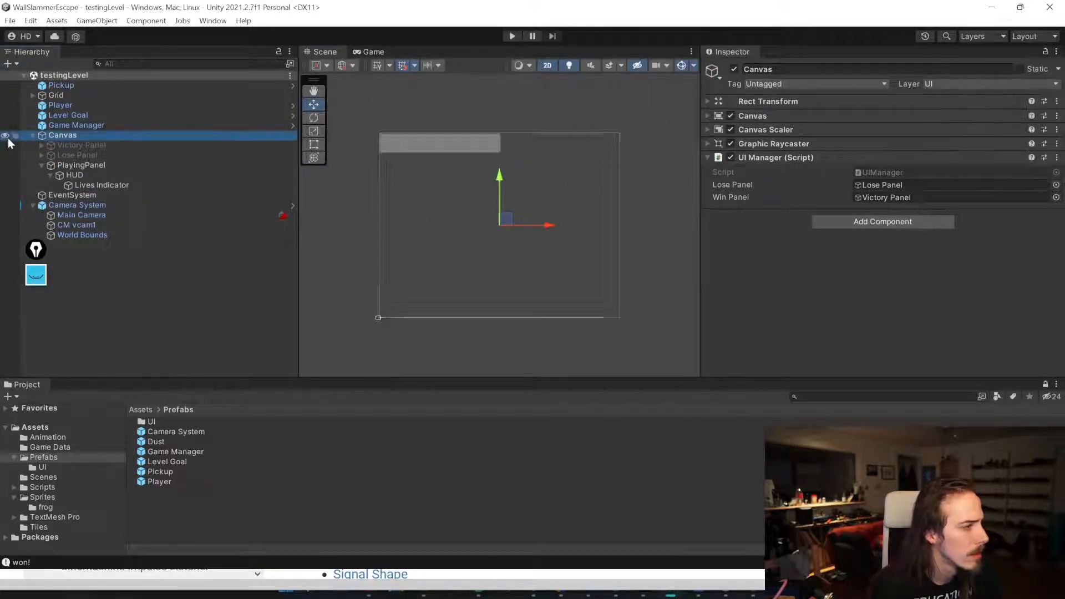
left_click(62, 143)
left_click(66, 155, "shift")
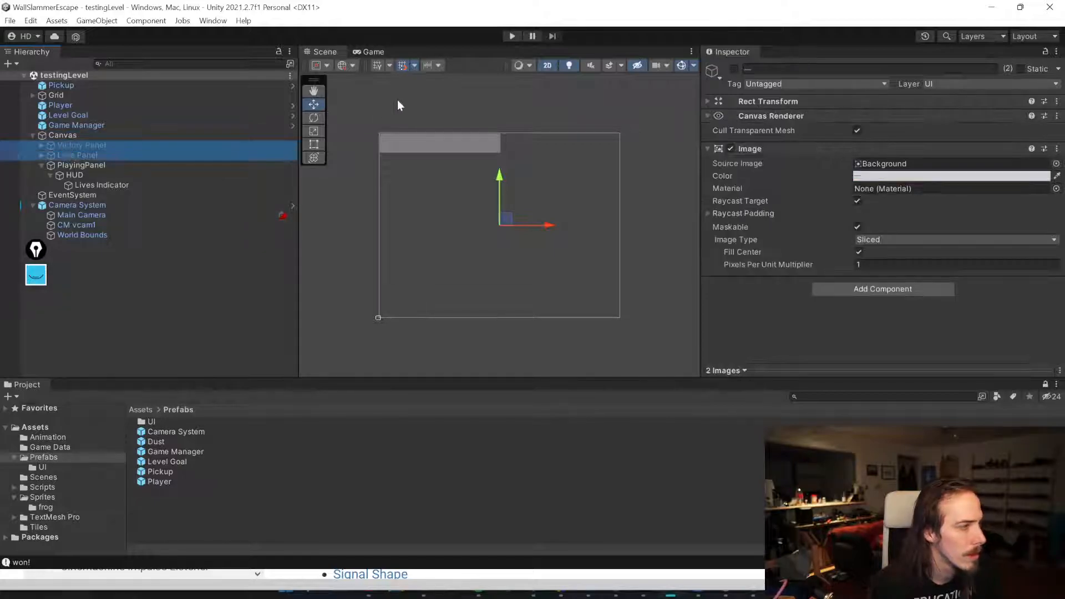
left_click(733, 69)
Step: Deactivate the Lose Panel
left_click(111, 145)
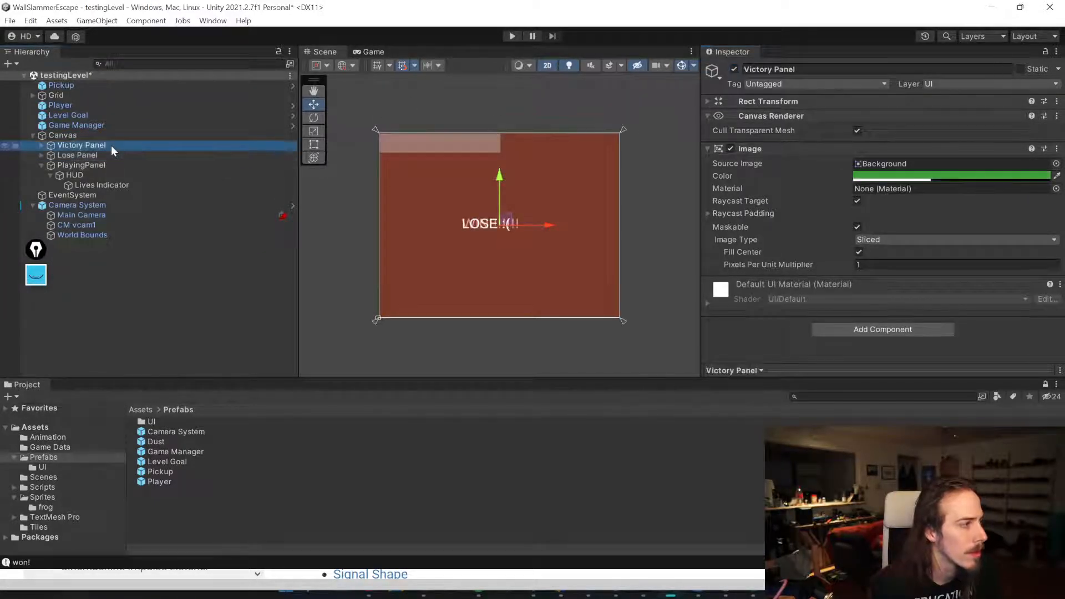
left_click(235, 155)
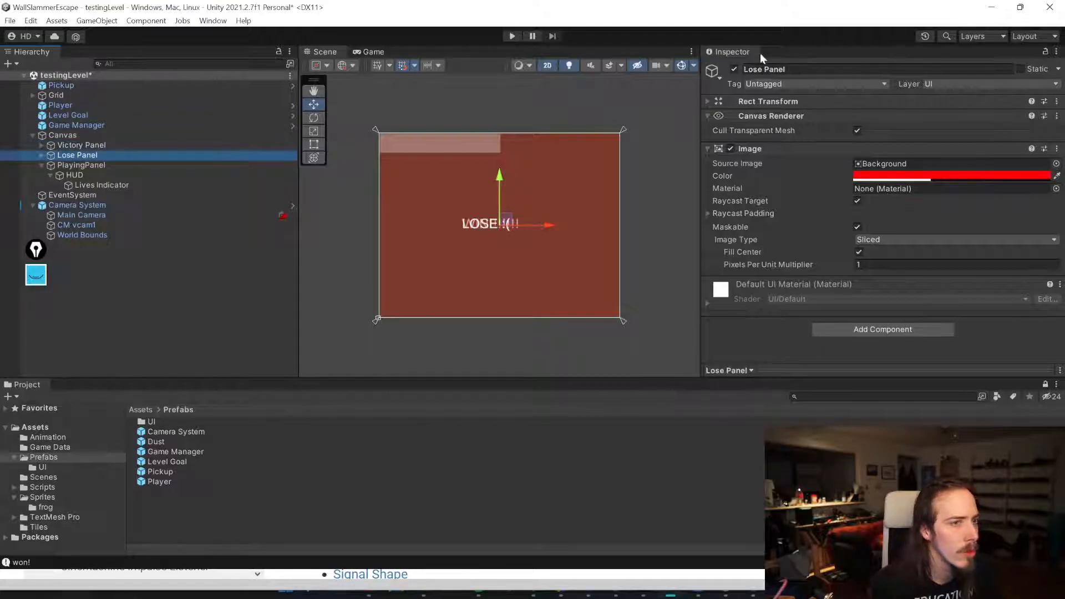
left_click(733, 69)
Step: Set the Victory Panel's source image to the Square sprite and save the scene
left_click(170, 145)
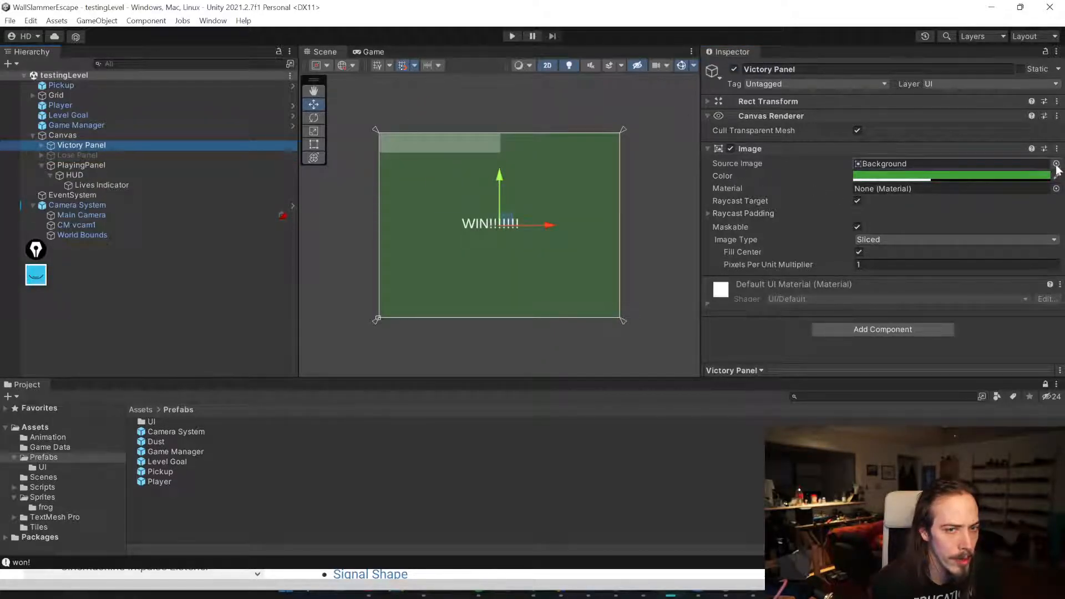
scroll(411, 117, "up", 10)
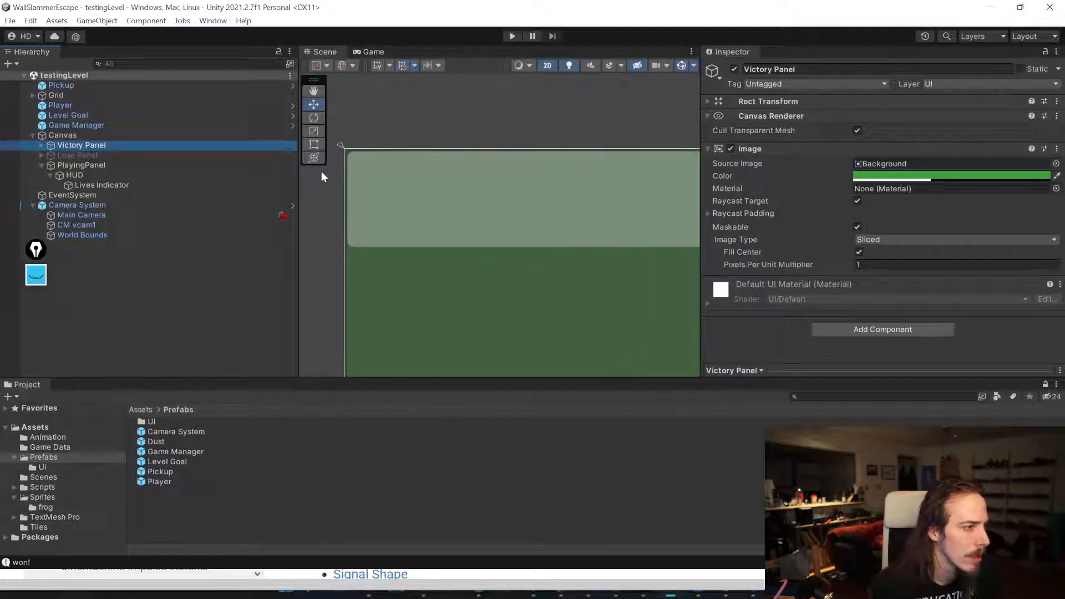
scroll(360, 189, "down", 2)
middle_click_drag(364, 209, 521, 214)
scroll(521, 214, "down", 1)
scroll(481, 229, "down", 4)
scroll(482, 233, "down", 1)
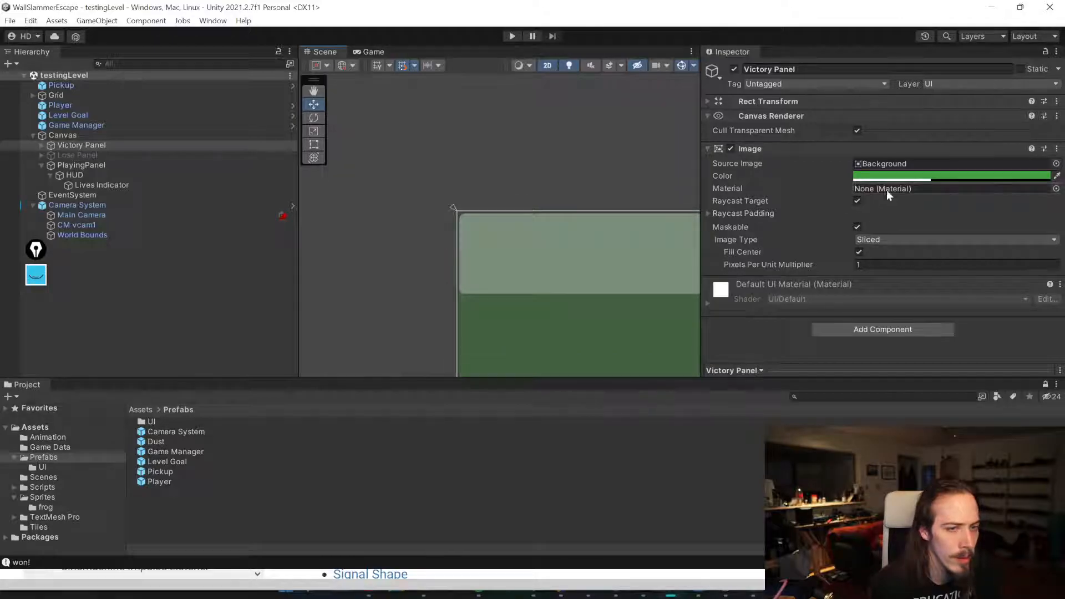
left_click(1056, 164)
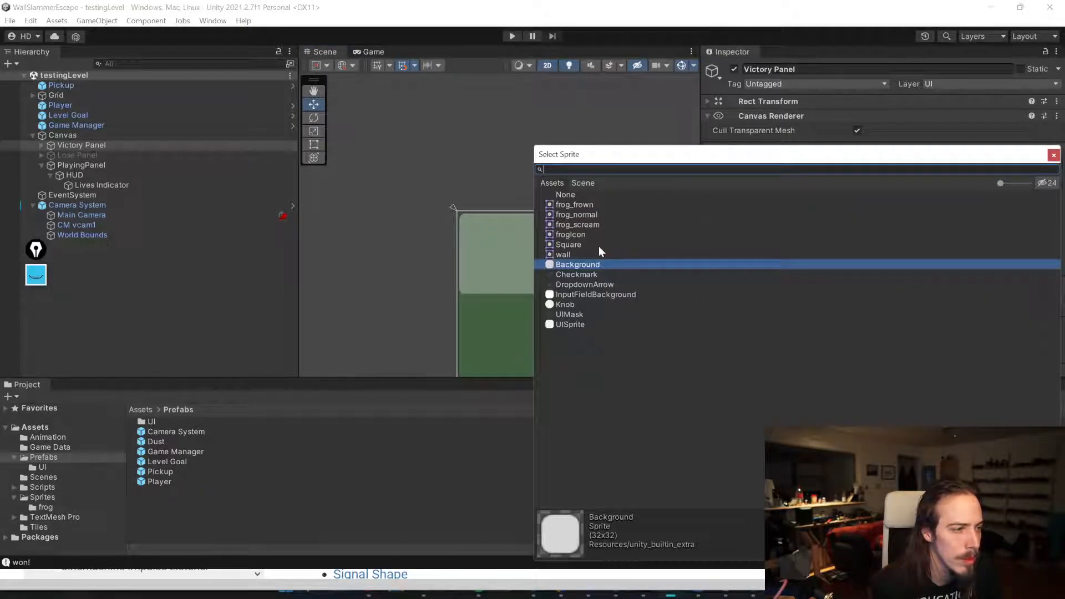
double_click(572, 244)
scroll(464, 211, "down", 6)
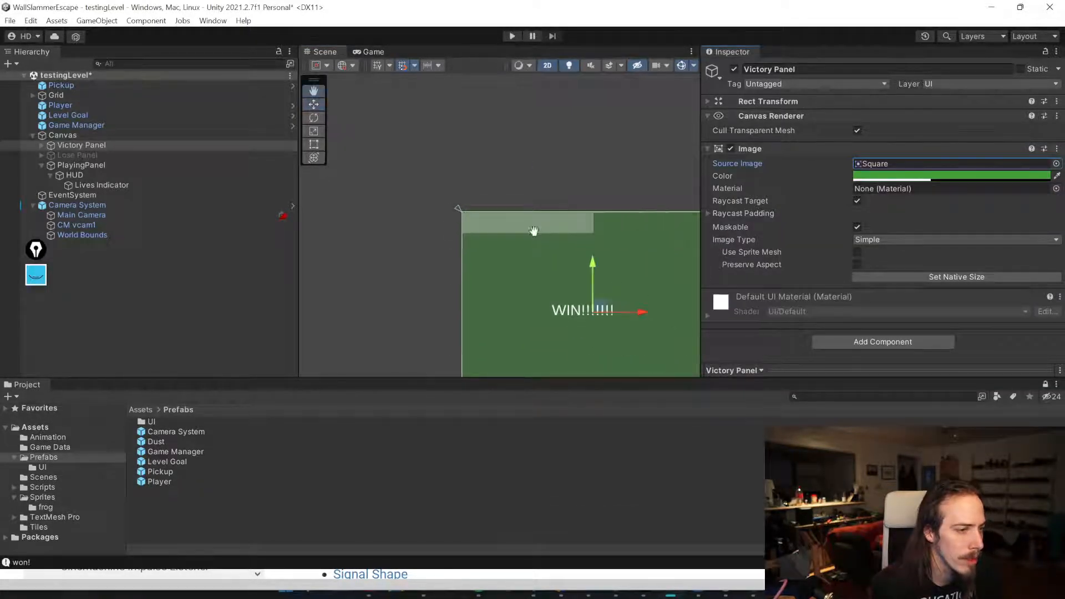
middle_click_drag(595, 217, 479, 162)
key("ctrl+s")
Step: Clear the source image on the Victory Panel and the Lose Panel, saving the scene in between
left_click(868, 166)
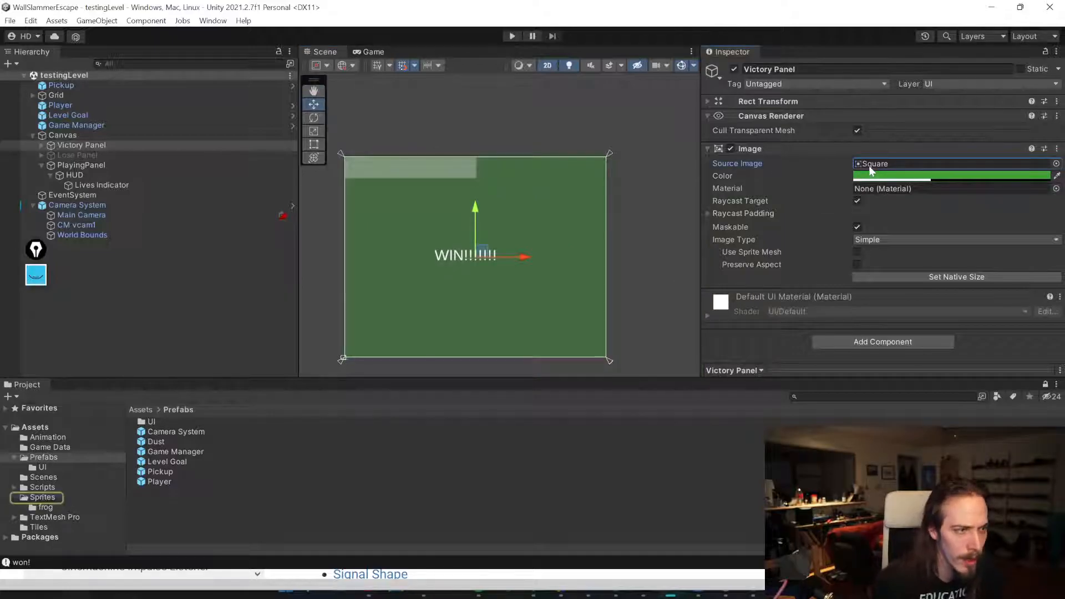
key("Delete")
left_click(91, 155)
key("ctrl+s")
left_click(890, 162)
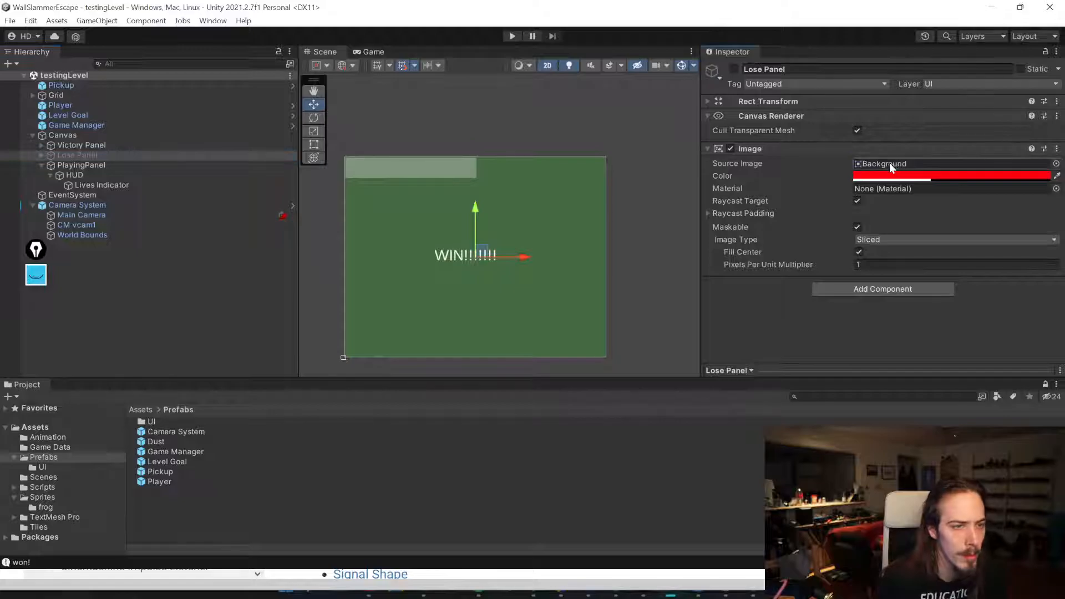
key("Delete")
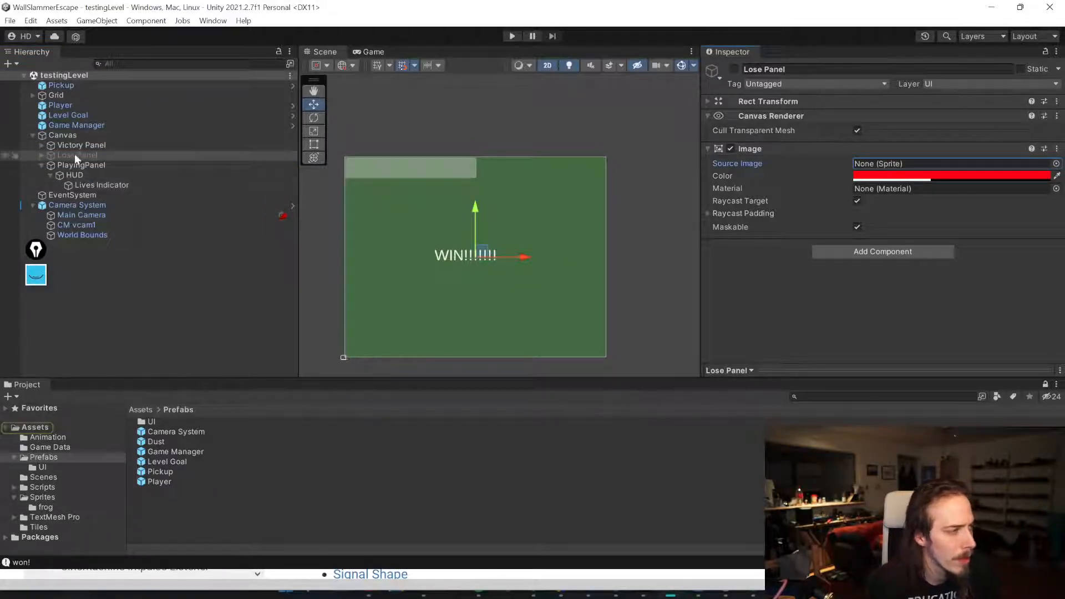
Step: Preview the Lose Panel by toggling it on and off, then reselect the Victory and Lose panels
left_click(734, 69)
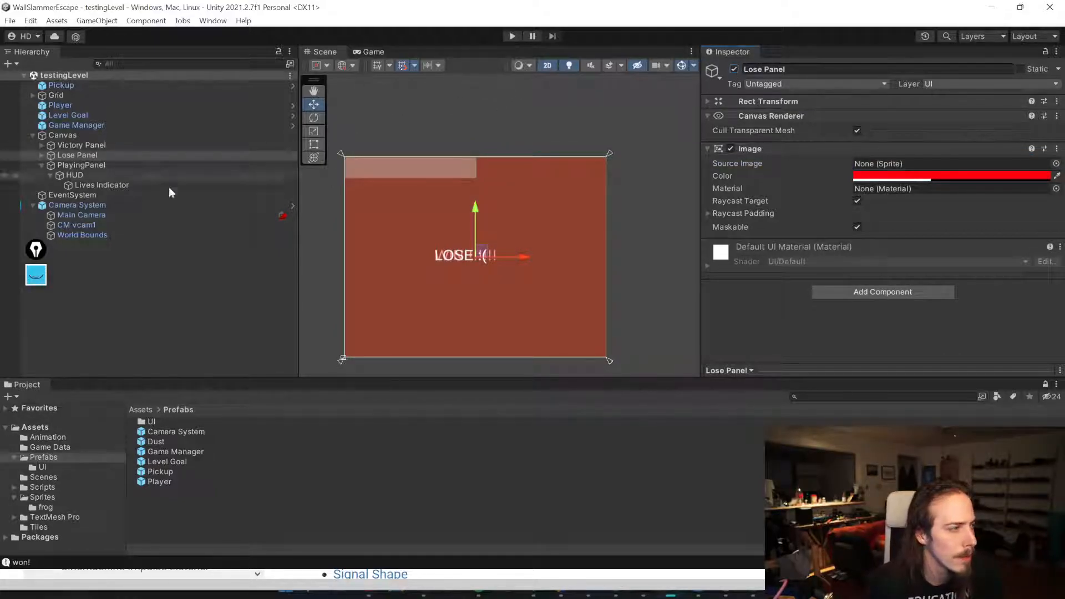
left_click(734, 70)
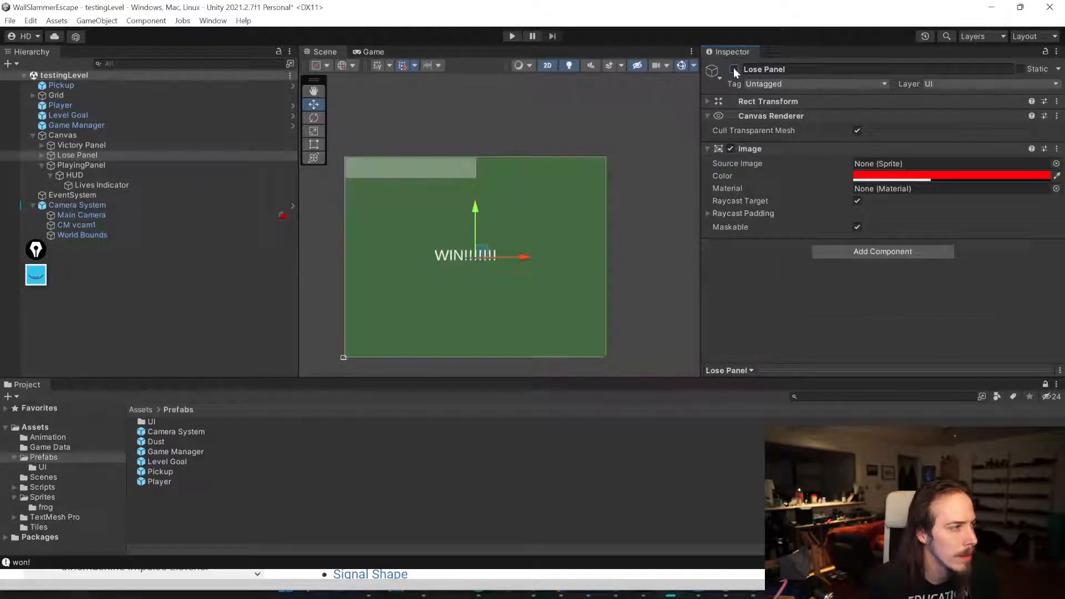
left_click(126, 146)
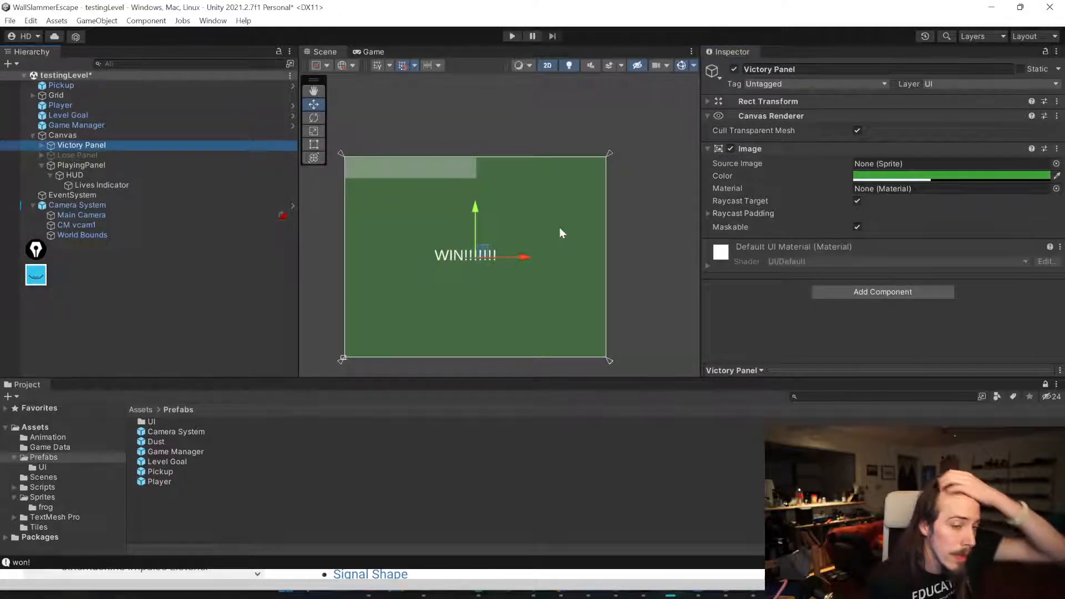
left_click(78, 156)
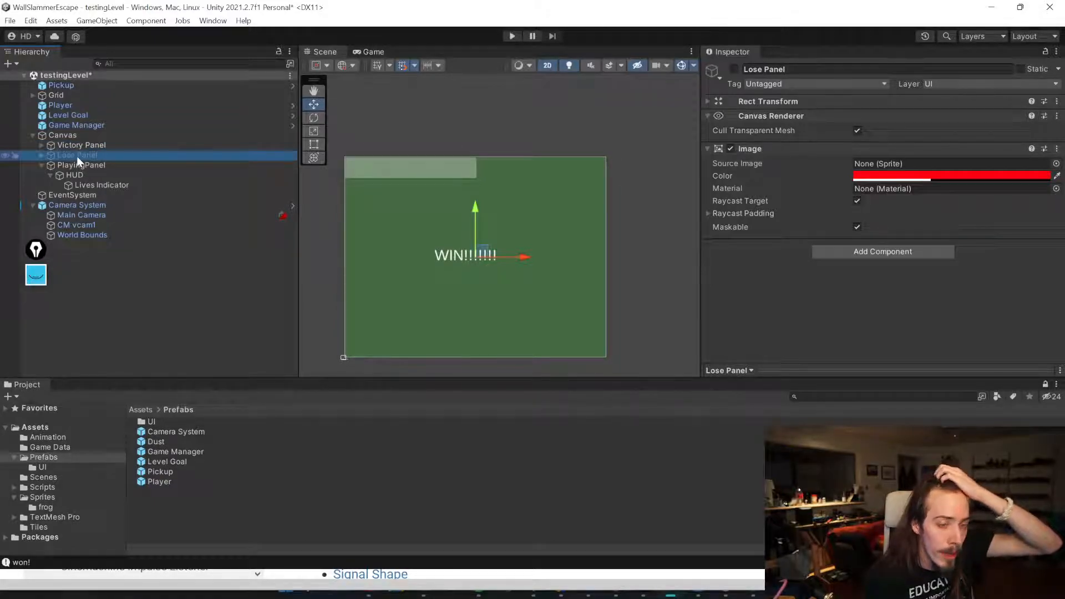
left_click(78, 145)
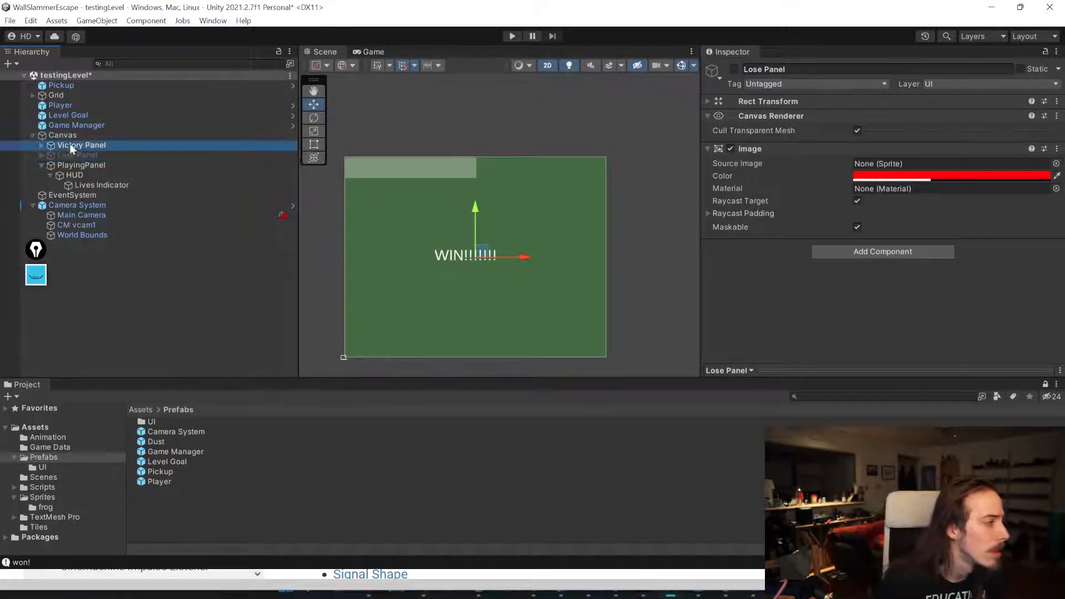
Step: Add a TextMeshPro button inside the Victory Panel and move it just below the WIN text
left_click(42, 145)
right_click(102, 145)
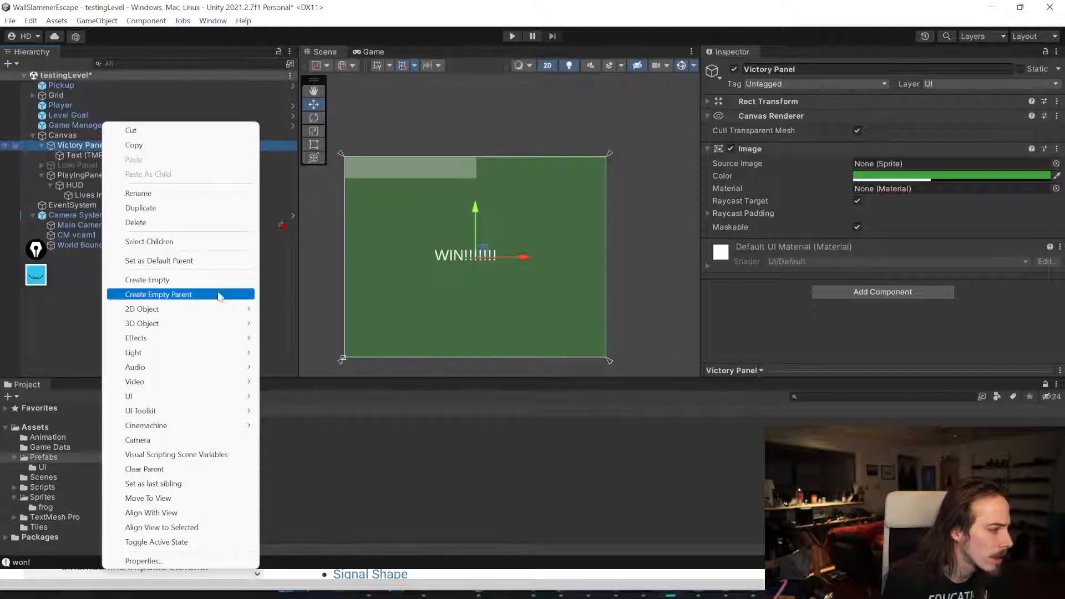
mouse_move(195, 396)
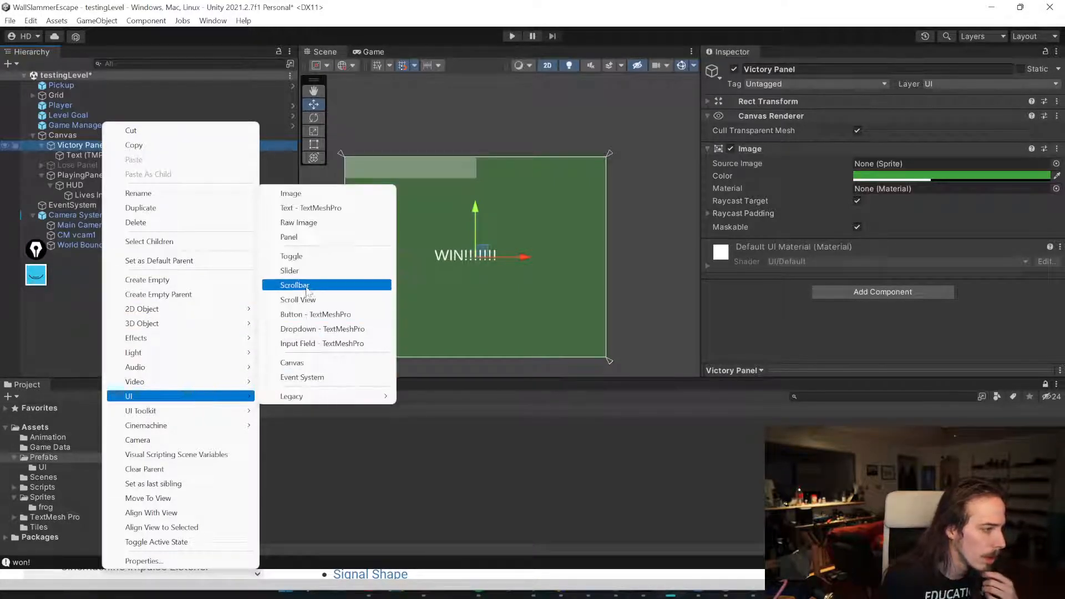
left_click(314, 314)
left_click_drag(470, 202, 474, 231)
Step: Rename the new button to Next Level Button and save the scene
left_click(97, 168)
left_click(51, 165)
left_click(810, 69)
type("Next Level Butto")
key("Return")
type("n")
key("Return")
key("ctrl+s")
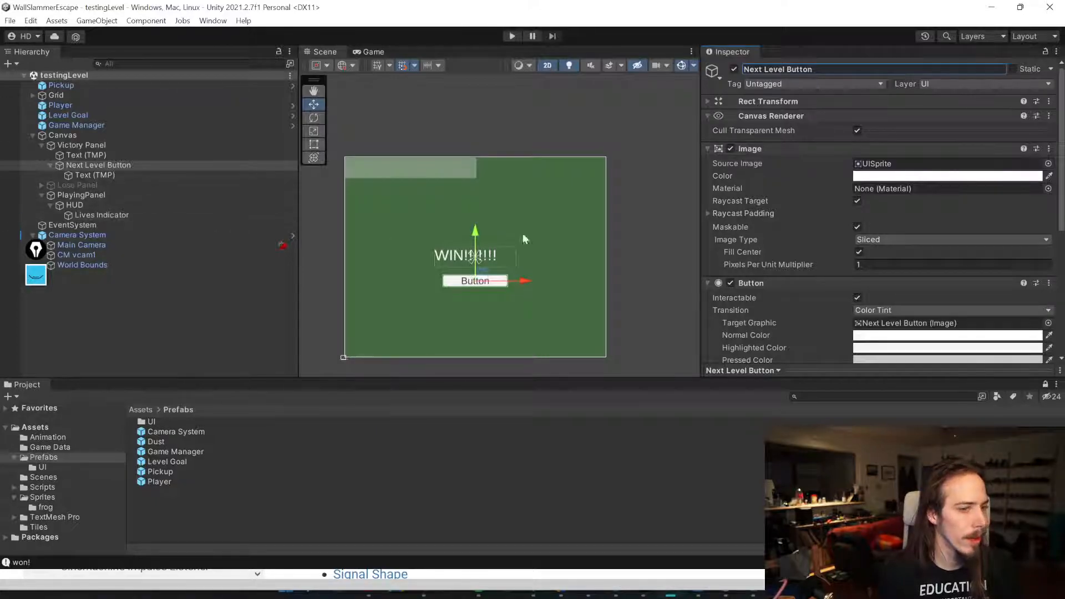
Step: Add an On Click event using the Level List object that calls LevelList.GoToNextLevel, then save
scroll(687, 172, "down", 3)
scroll(778, 181, "down", 5)
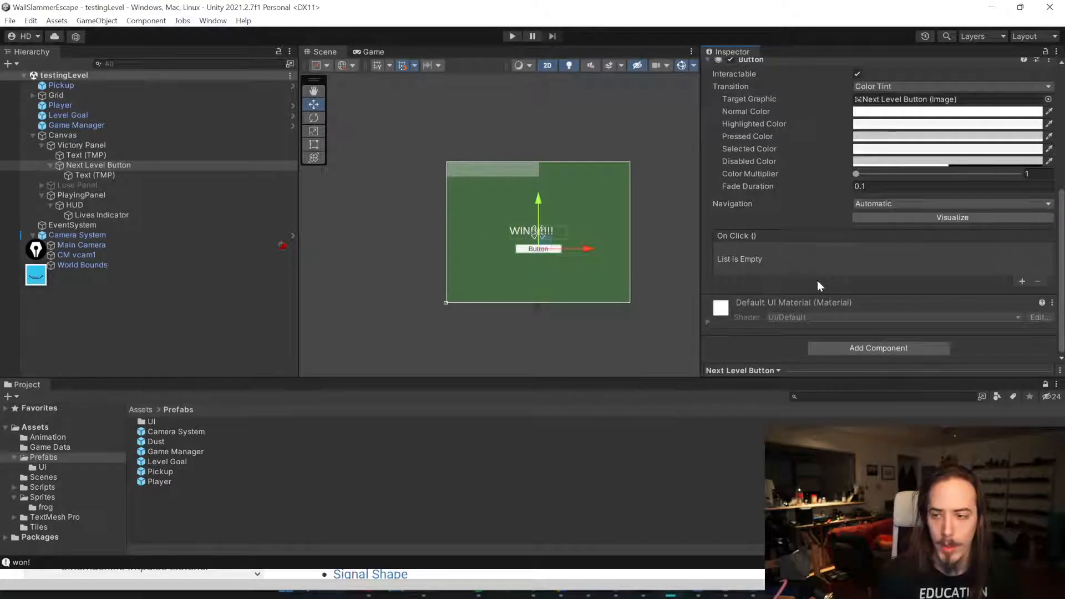
left_click(1022, 280)
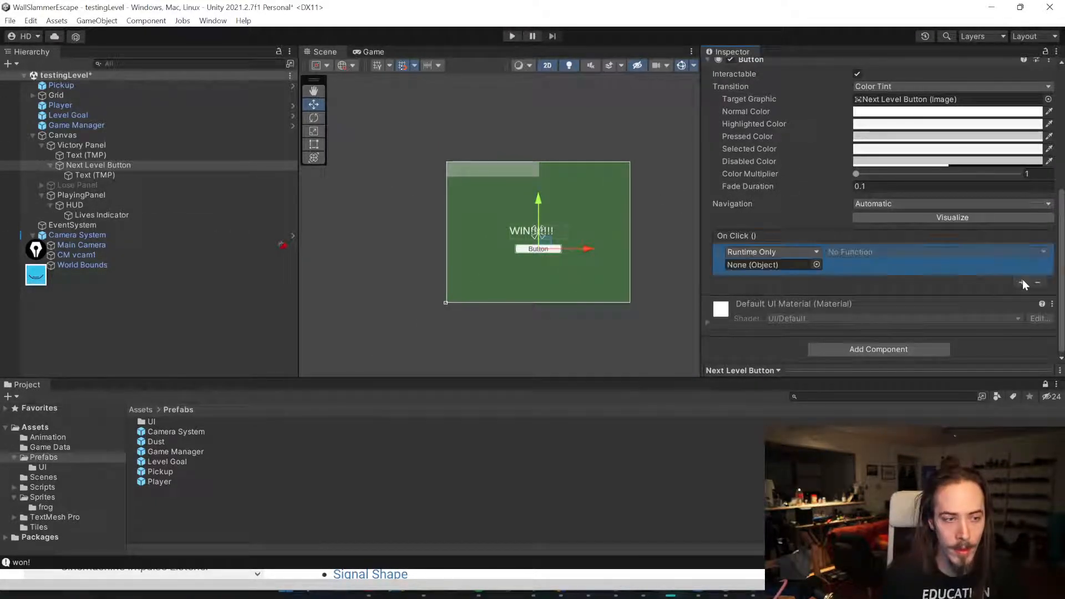
left_click(816, 266)
type("level")
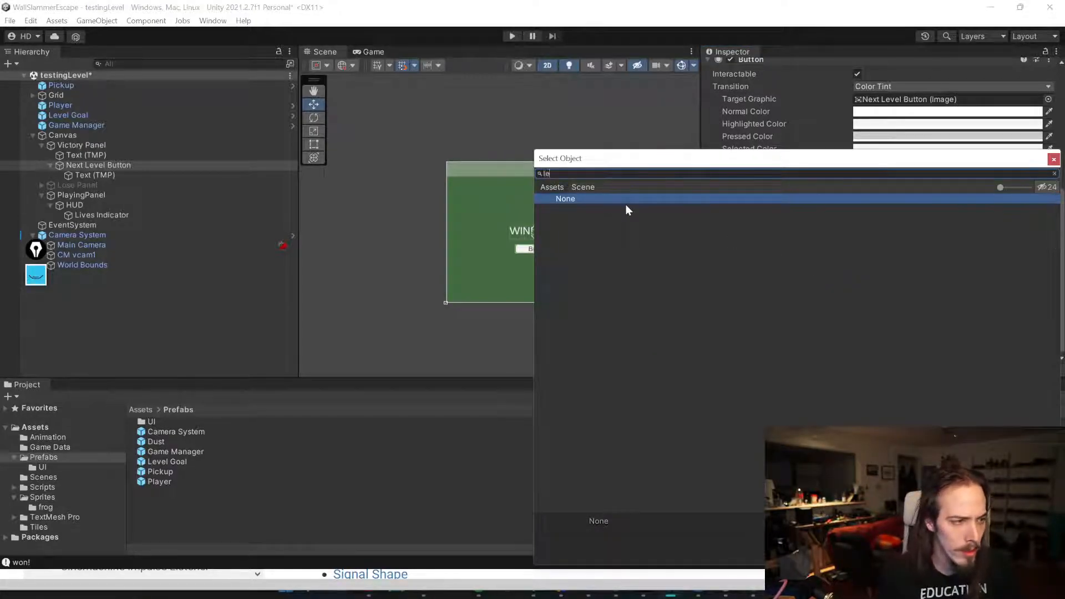
double_click(581, 218)
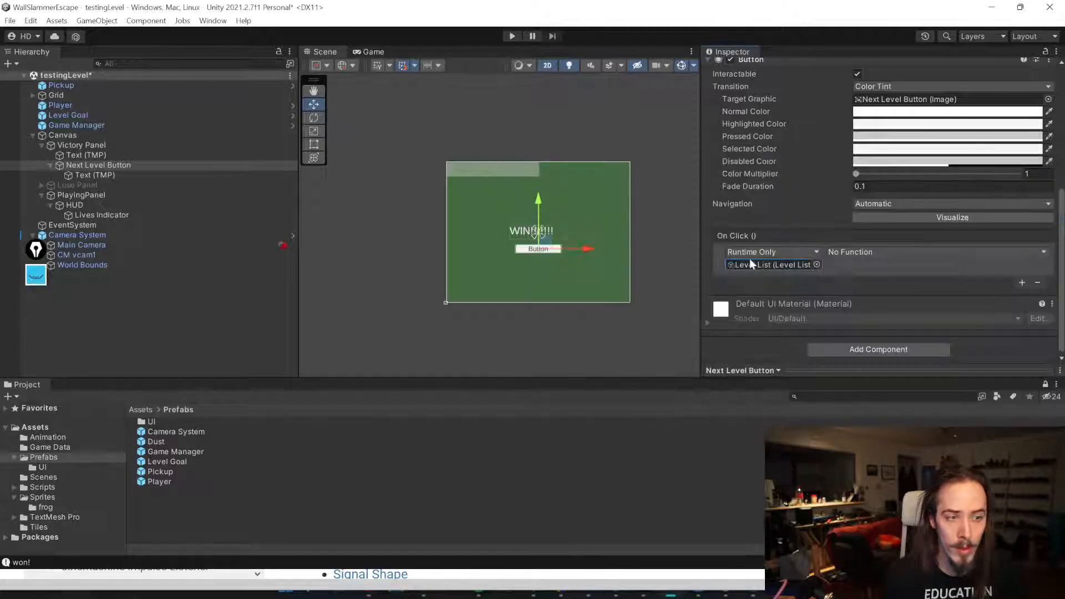
left_click(865, 252)
mouse_move(876, 290)
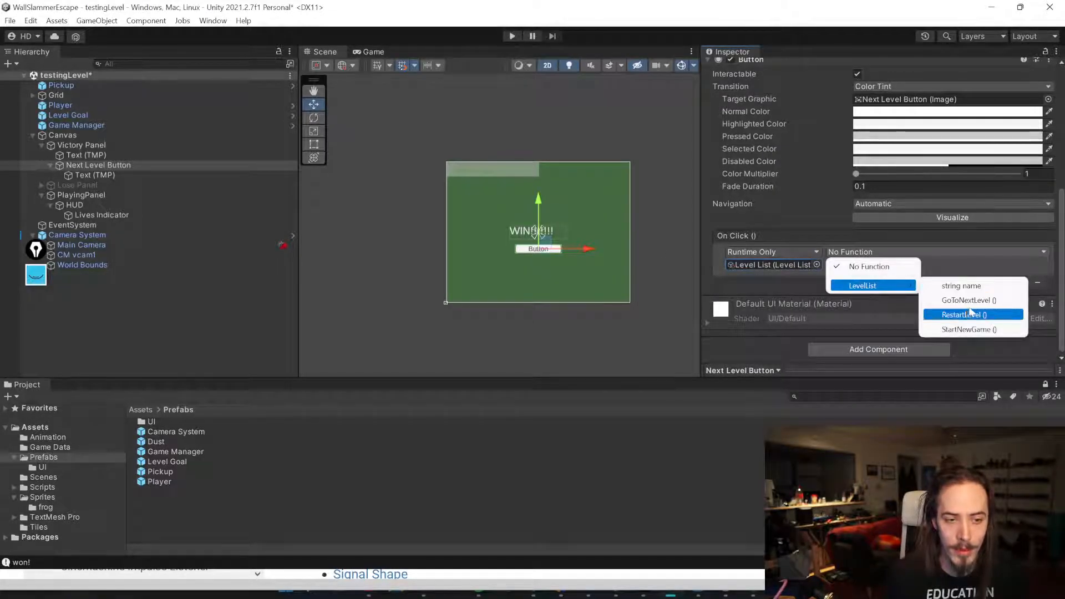
left_click(993, 300)
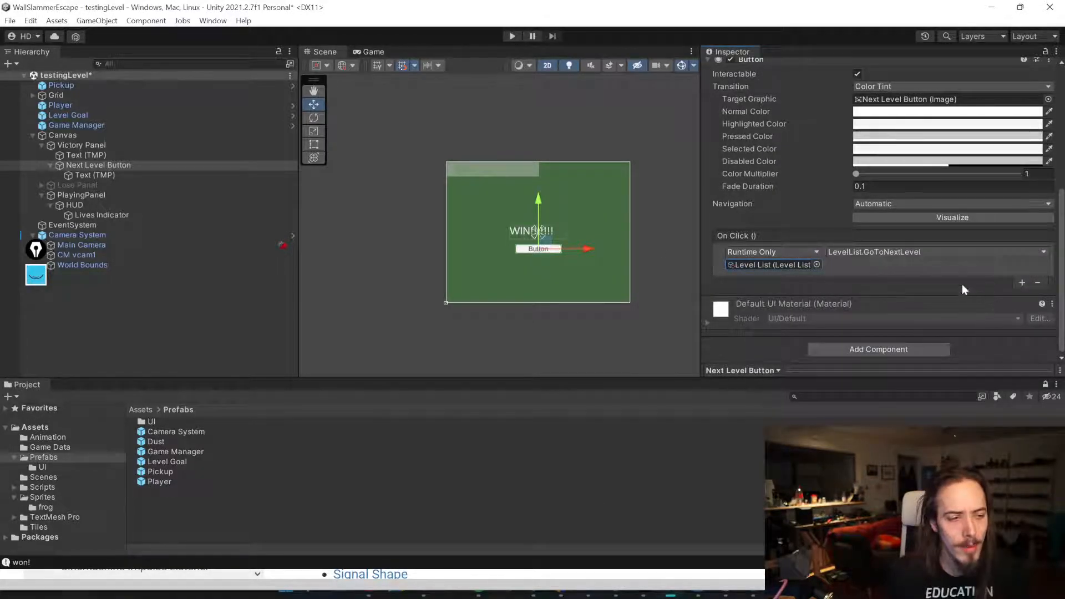
key("ctrl+s")
Step: Set the button's label text to Next Level and save the scene
left_click(94, 174)
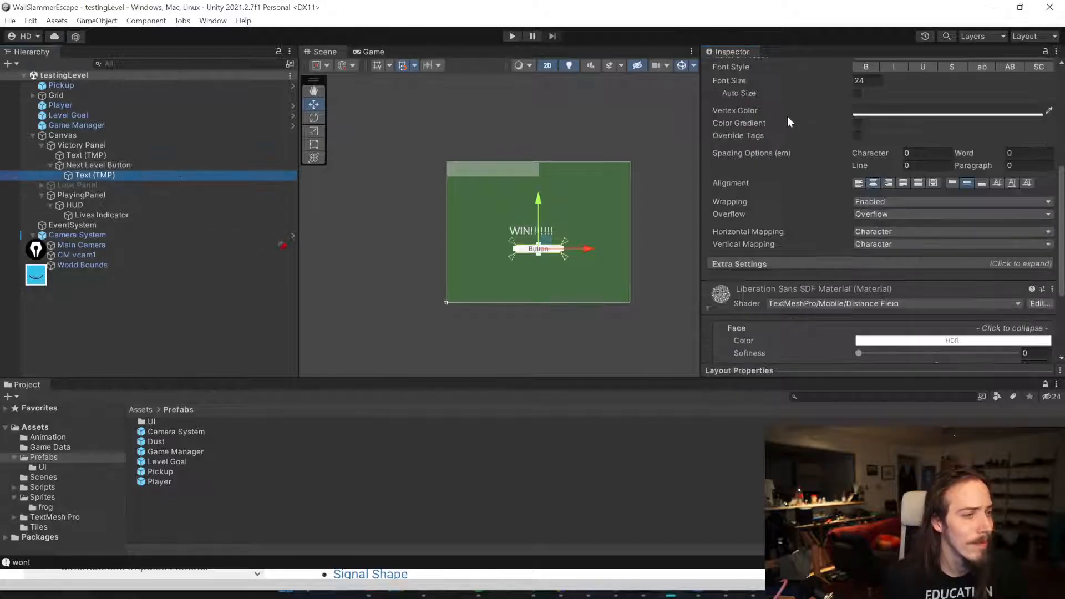
scroll(908, 171, "up", 5)
left_click(907, 175)
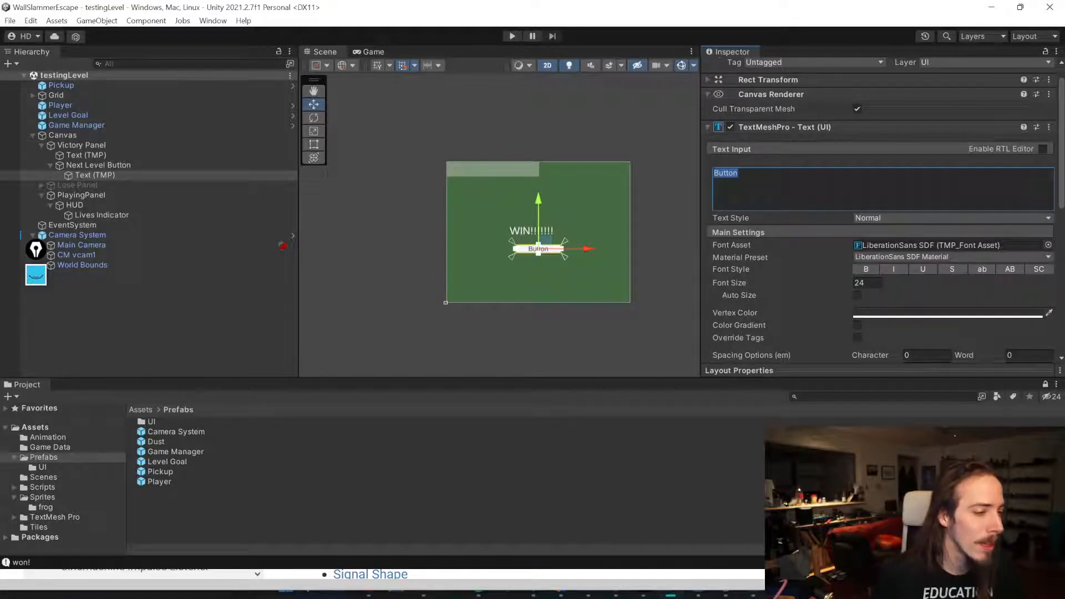
type("N")
key("ctrl+s")
Step: Duplicate the Next Level Button and move the copy into the Lose Panel
left_click(50, 165)
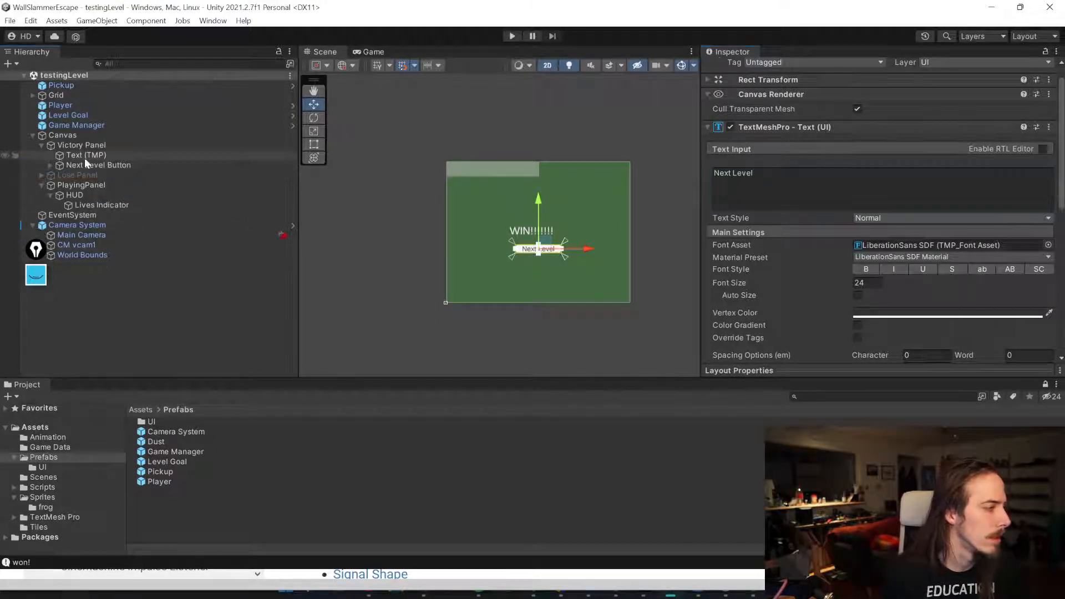
left_click(85, 166)
left_click(42, 175)
key("ctrl+d")
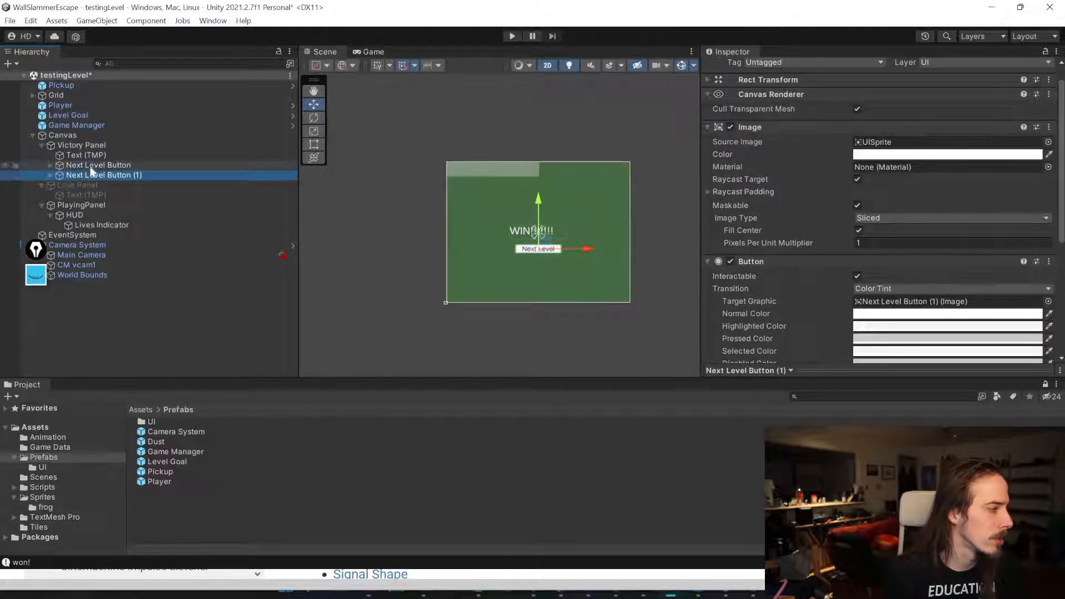
left_click_drag(86, 204, 83, 184)
Step: Deactivate the Victory Panel and activate the Lose Panel
left_click(70, 144)
left_click(734, 69)
left_click(79, 175)
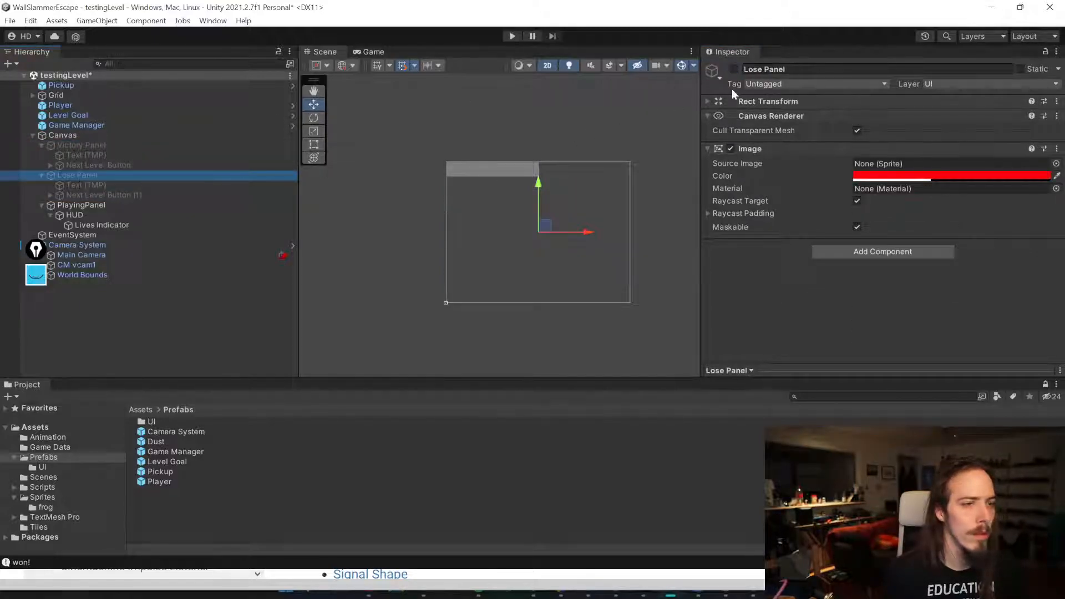
left_click(734, 69)
scroll(488, 155, "up", 3)
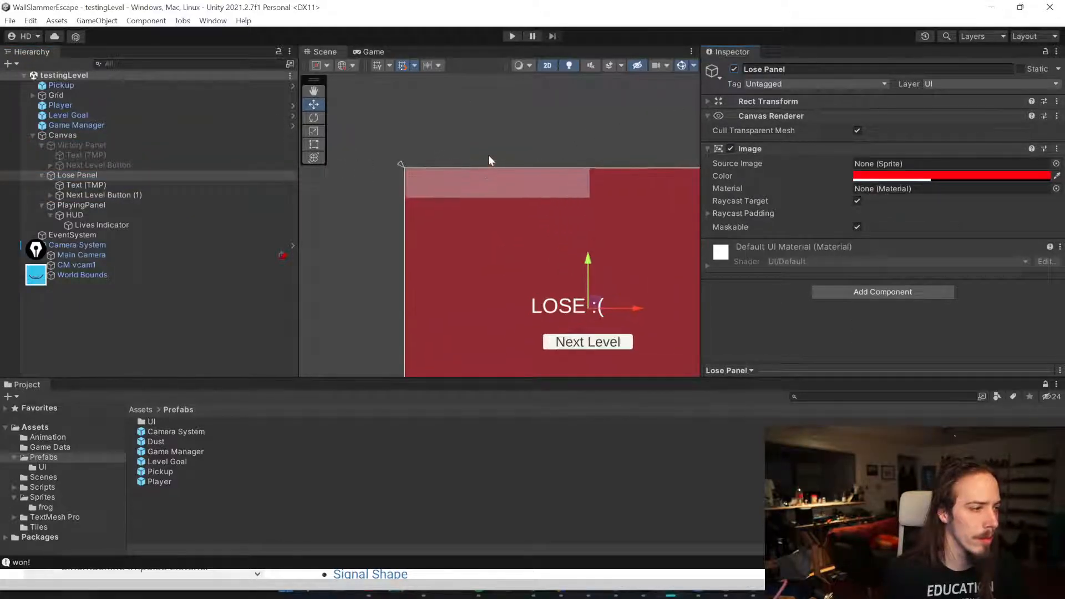
Step: Rename the copied button in the Lose Panel to Restart Level Button
left_click(96, 194)
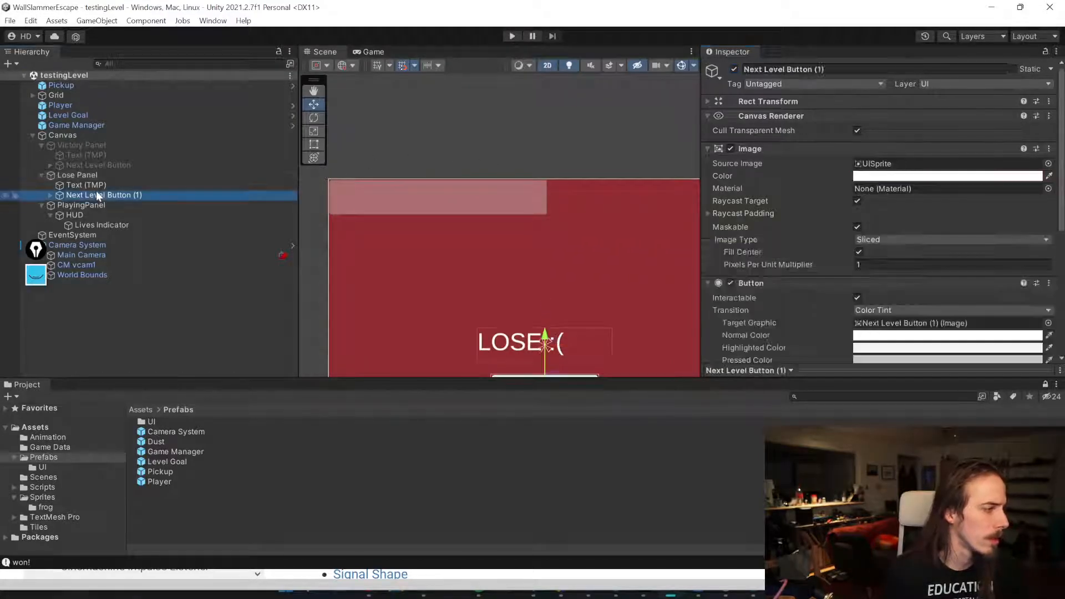
left_click(799, 69)
type("Restart Level")
key("End")
key("BackSpace")
key("BackSpace")
key("BackSpace")
key("BackSpace")
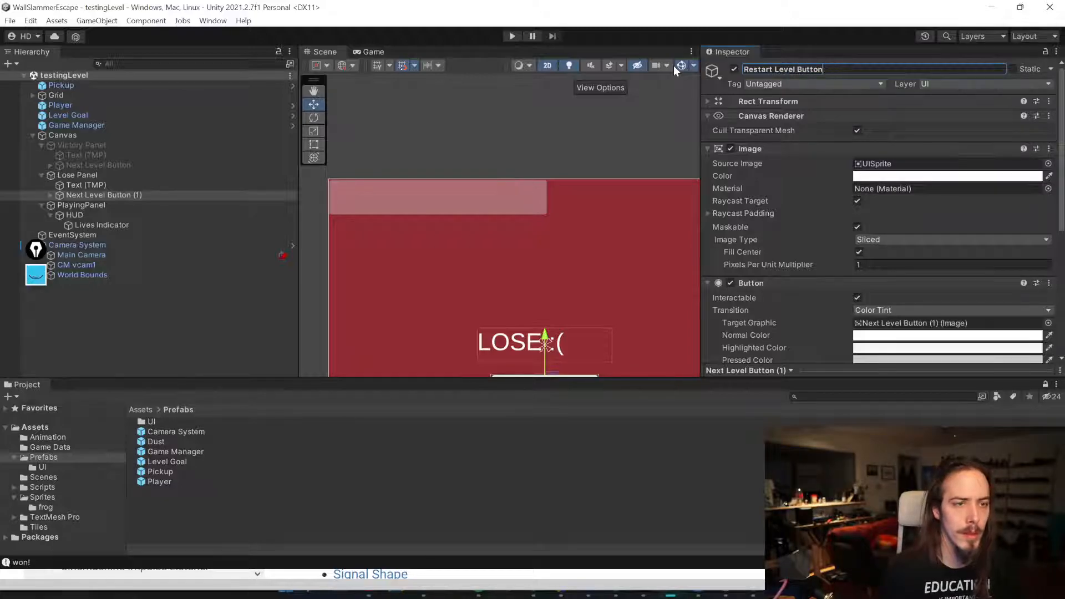
Step: Change the Restart Level Button's On Click function to LevelList.RestartLevel
scroll(787, 166, "down", 5)
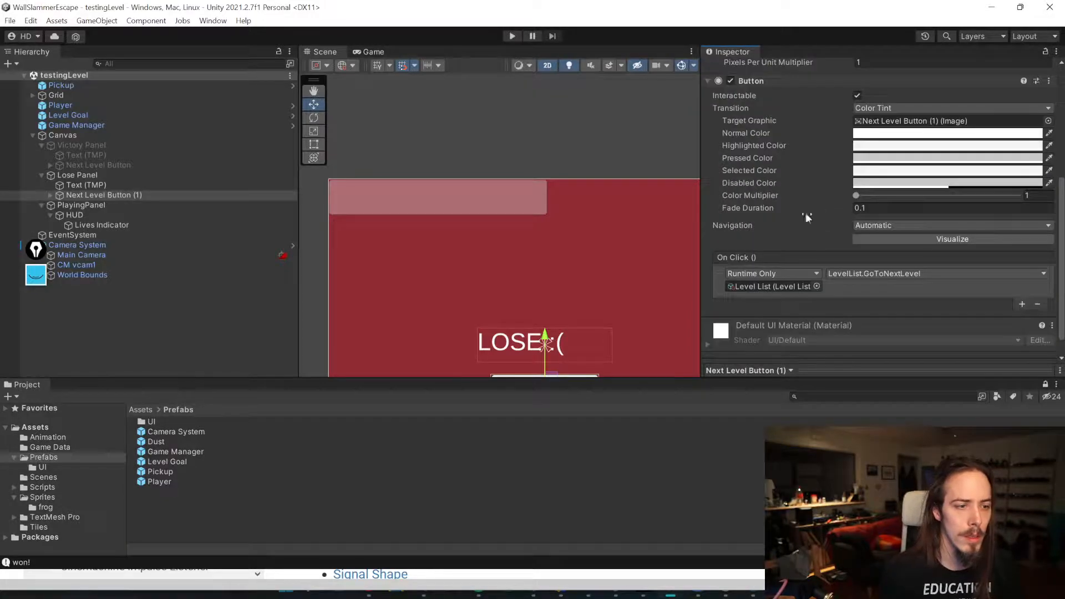
left_click(861, 273)
mouse_move(868, 307)
left_click(970, 334)
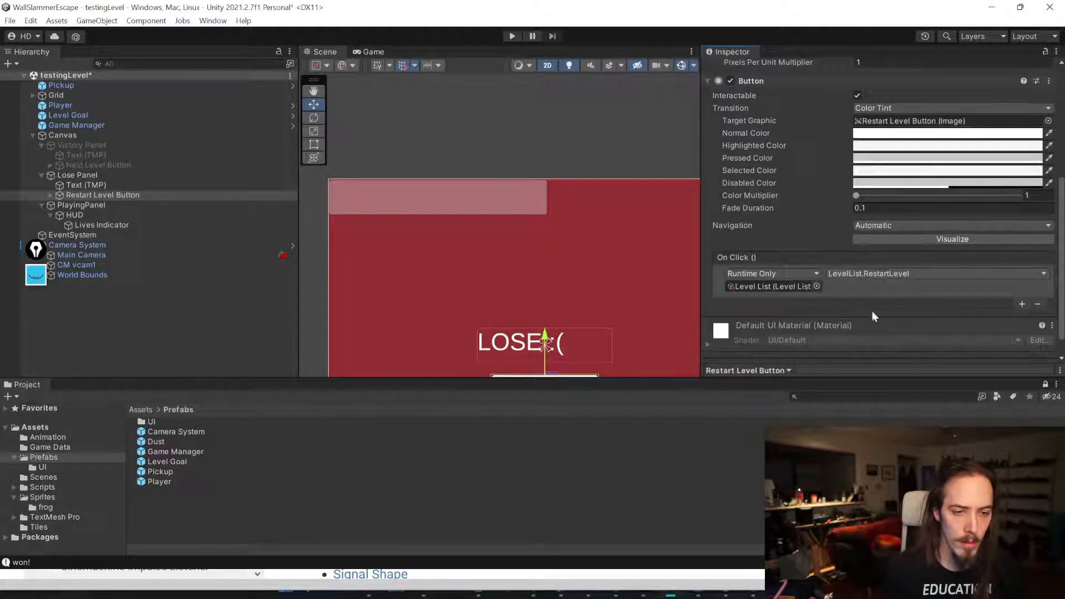
Step: Check the Restart Level Button's On Click function and its position in the Lose Panel
scroll(546, 316, "down", 3)
middle_click_drag(570, 318, 550, 253)
left_click(113, 186)
left_click(113, 191)
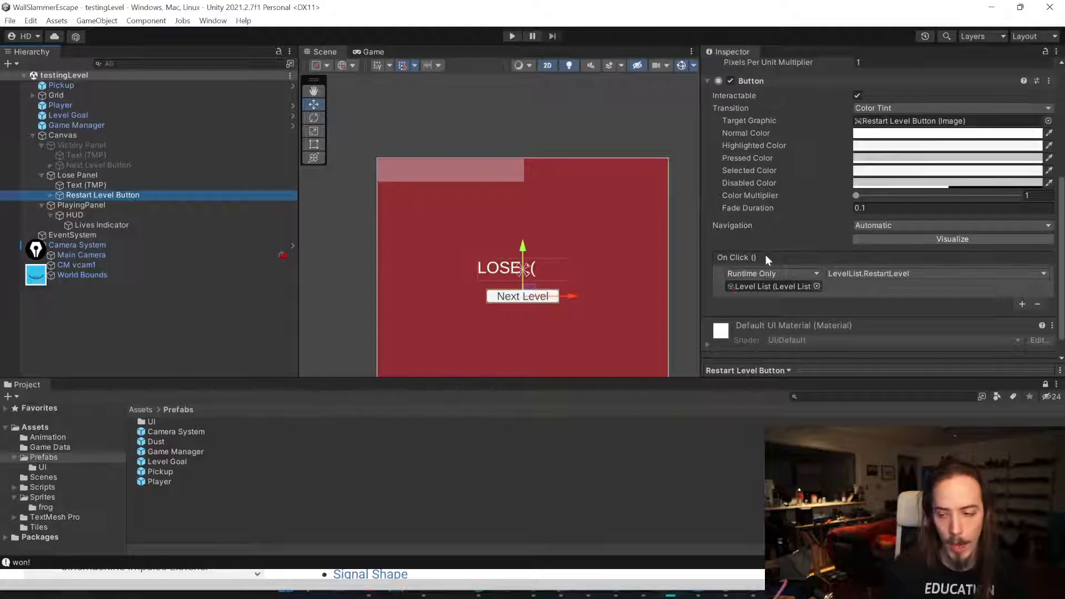
left_click(876, 273)
mouse_move(871, 308)
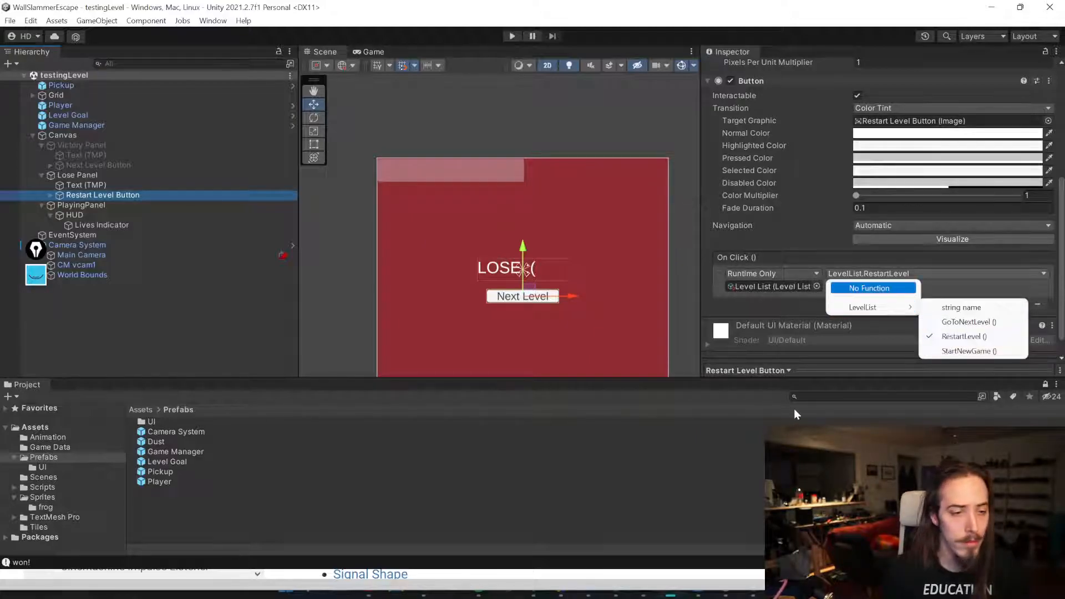
left_click(161, 471)
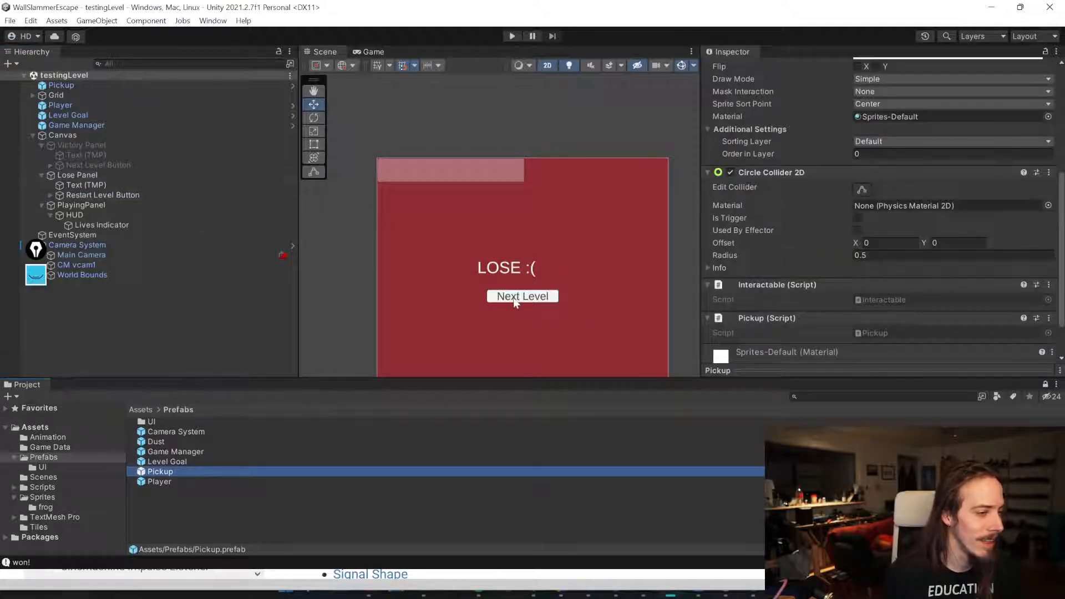
left_click(514, 298)
left_click(146, 197)
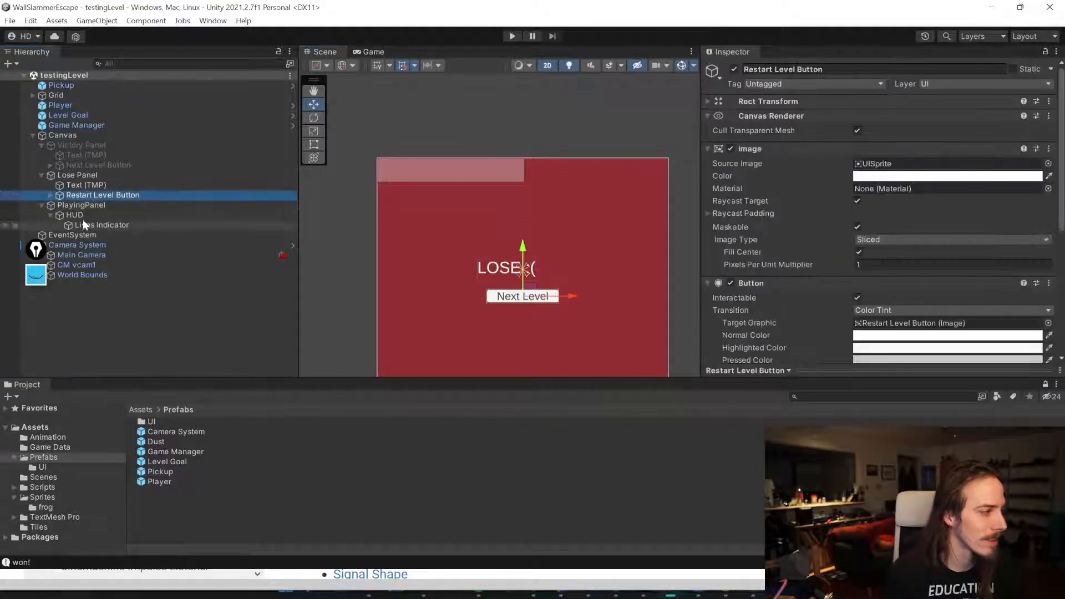
Step: Change the Restart Level Button's label text to Retry and save the scene
left_click(51, 196)
left_click(97, 205)
left_click(816, 192)
type("Restart")
key("BackSpace")
key("BackSpace")
key("BackSpace")
key("BackSpace")
key("BackSpace")
type("try")
key("ctrl+s")
Step: Enter Play mode, move the frog, and test the Next Level button on the victory screen
left_click(592, 112)
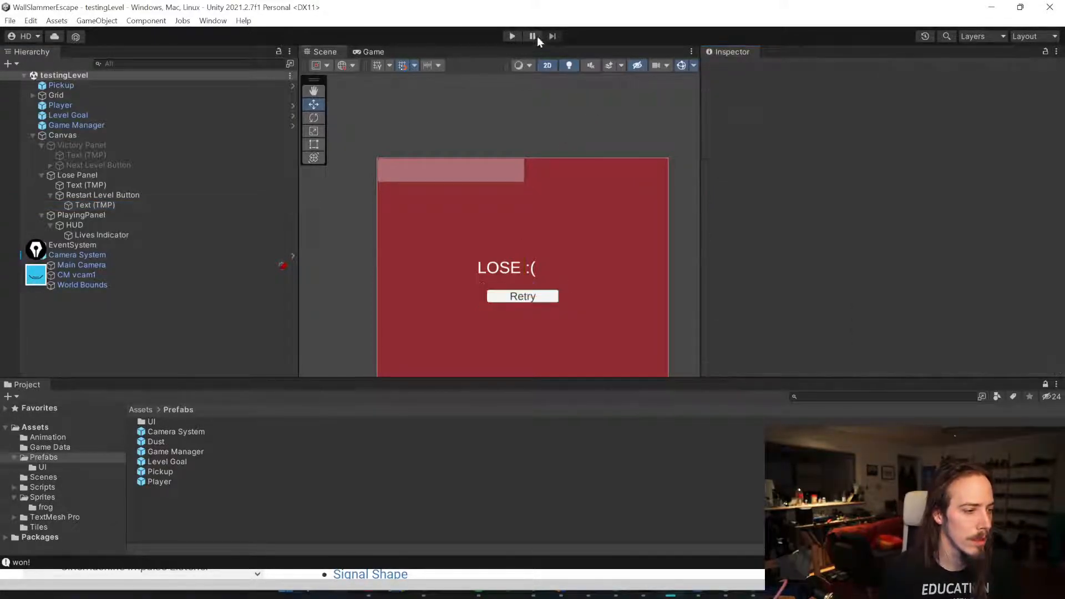
left_click(507, 34)
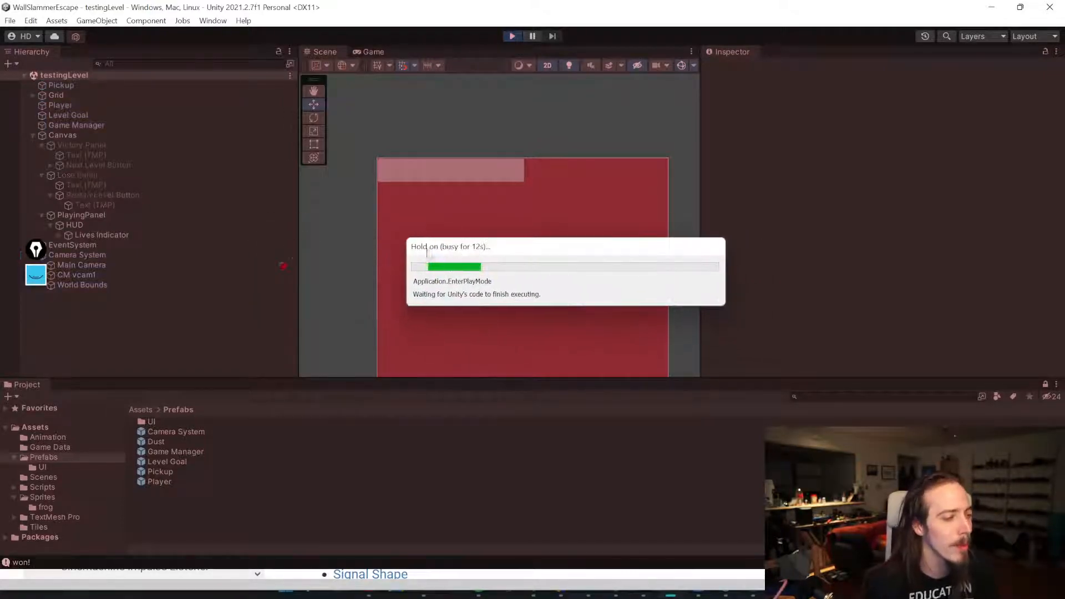
key("w")
key("a")
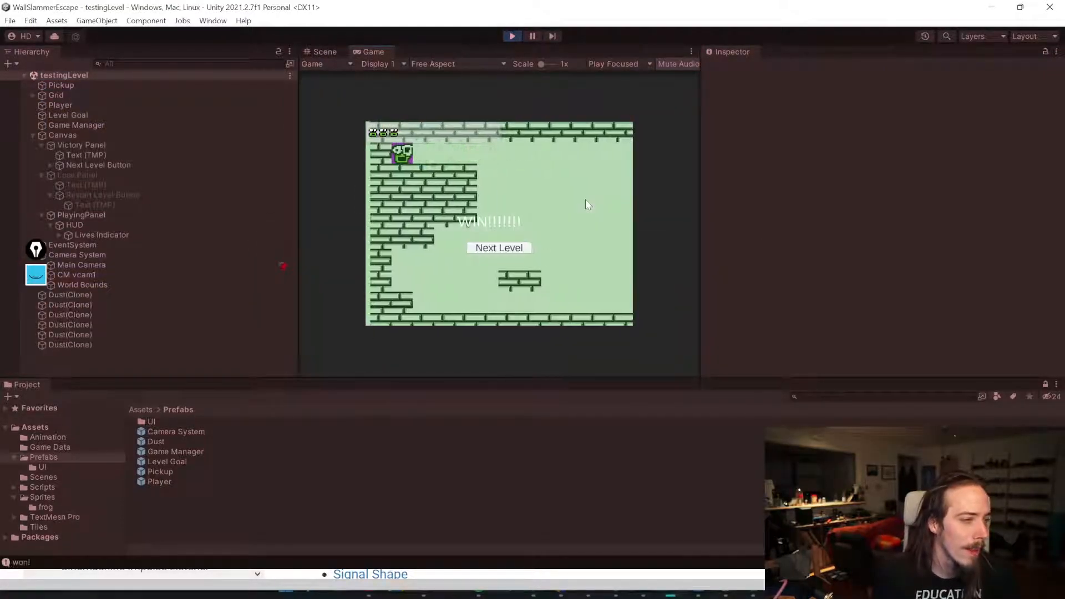
left_click(498, 248)
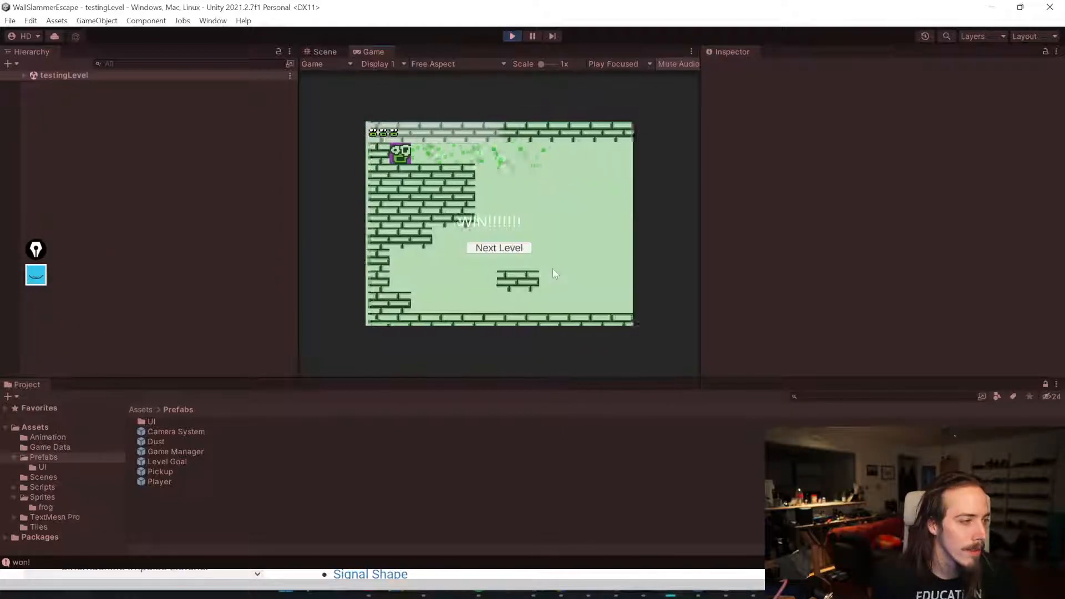
Step: Play the level to the goal again, use Next Level to reload the level, and leave Play mode
key("w")
key("d")
key("s")
key("a")
key("w")
left_click(491, 250)
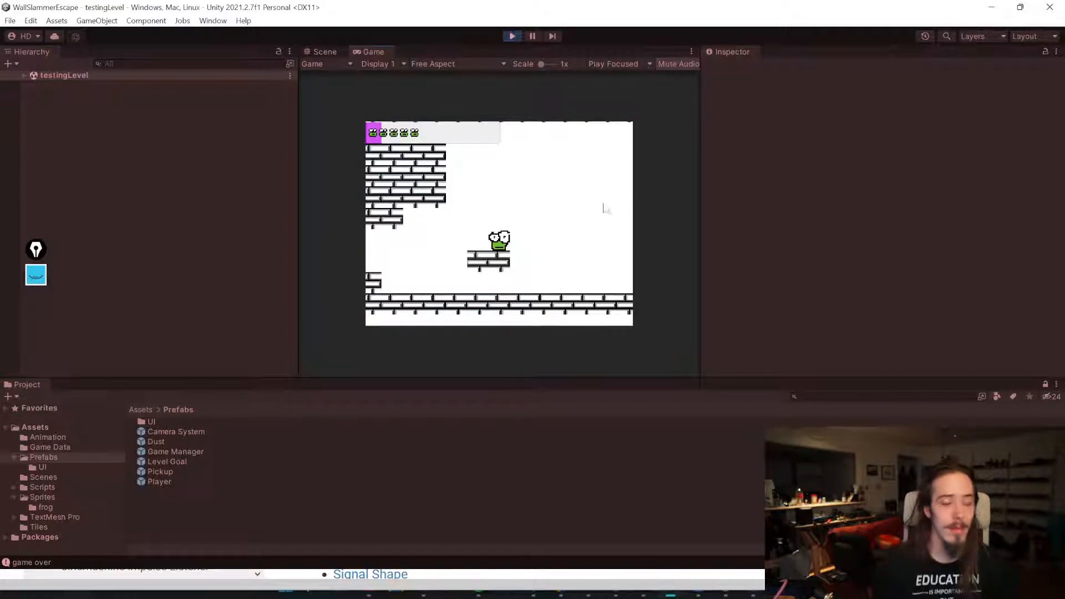
left_click(510, 37)
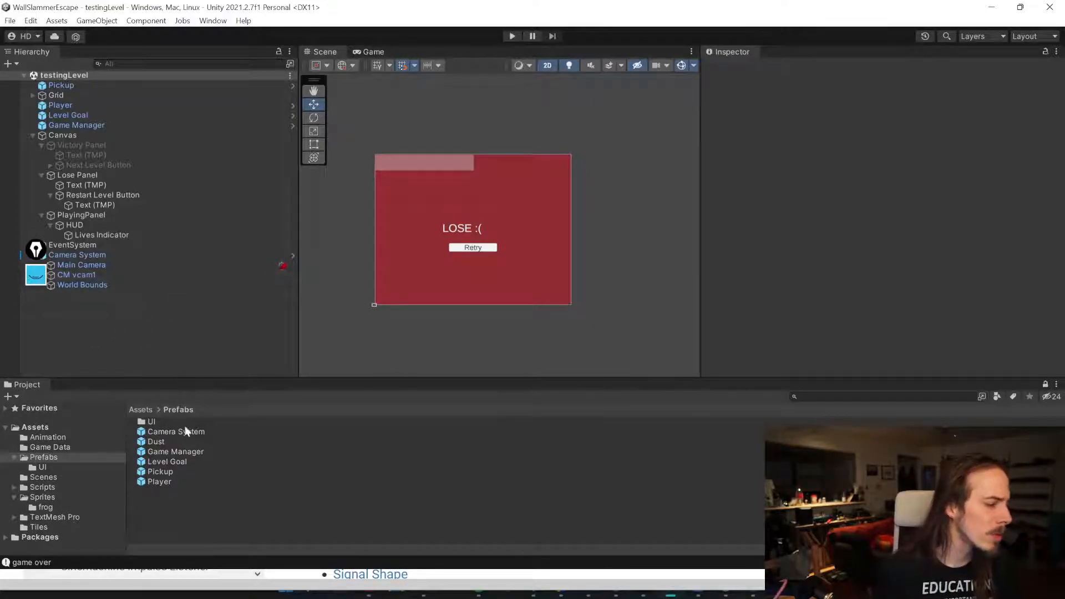
Step: Open the MainMenu scene from the Scenes folder
left_click(142, 412)
double_click(166, 451)
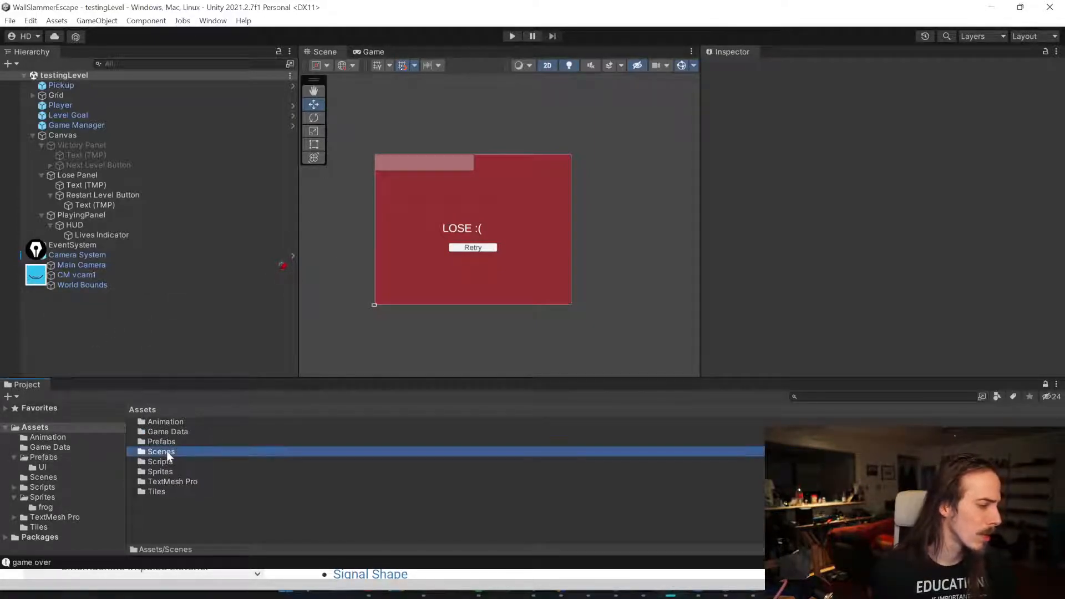
double_click(166, 421)
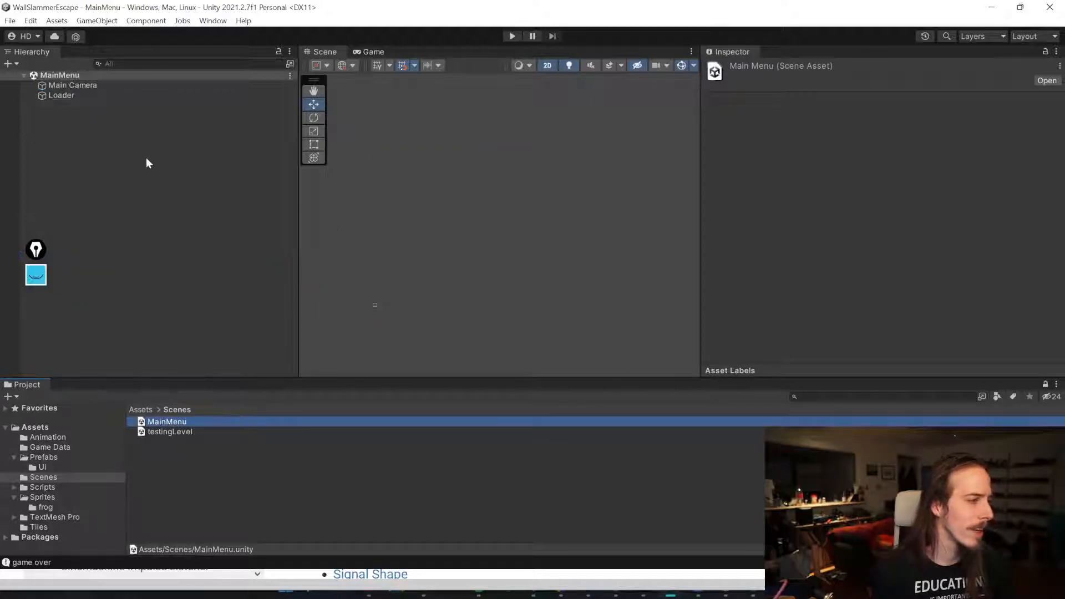
Step: Add a UI Canvas to the MainMenu scene
right_click(75, 120)
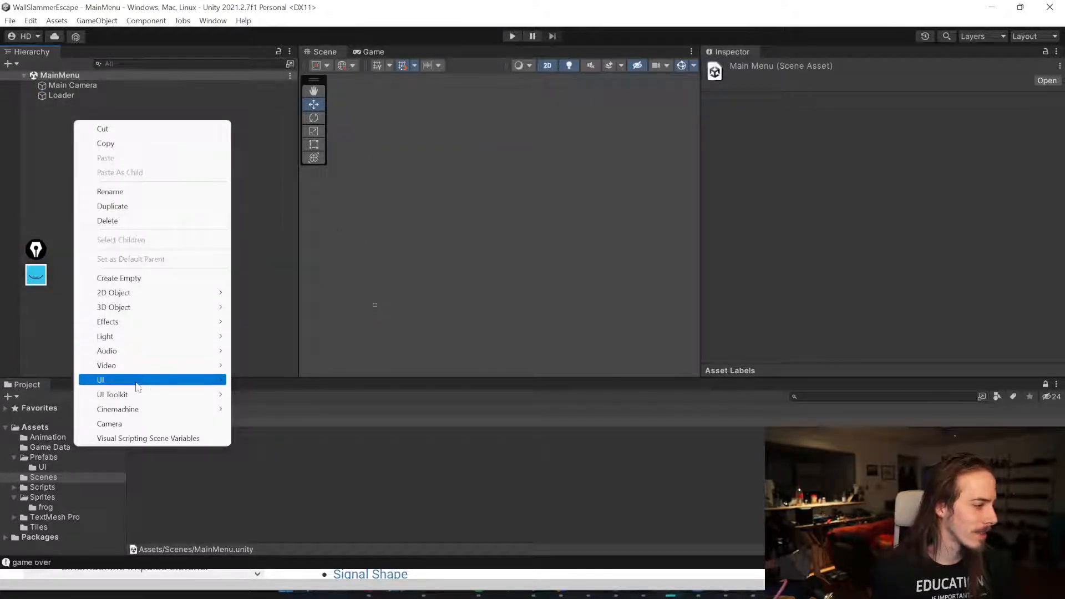
mouse_move(226, 385)
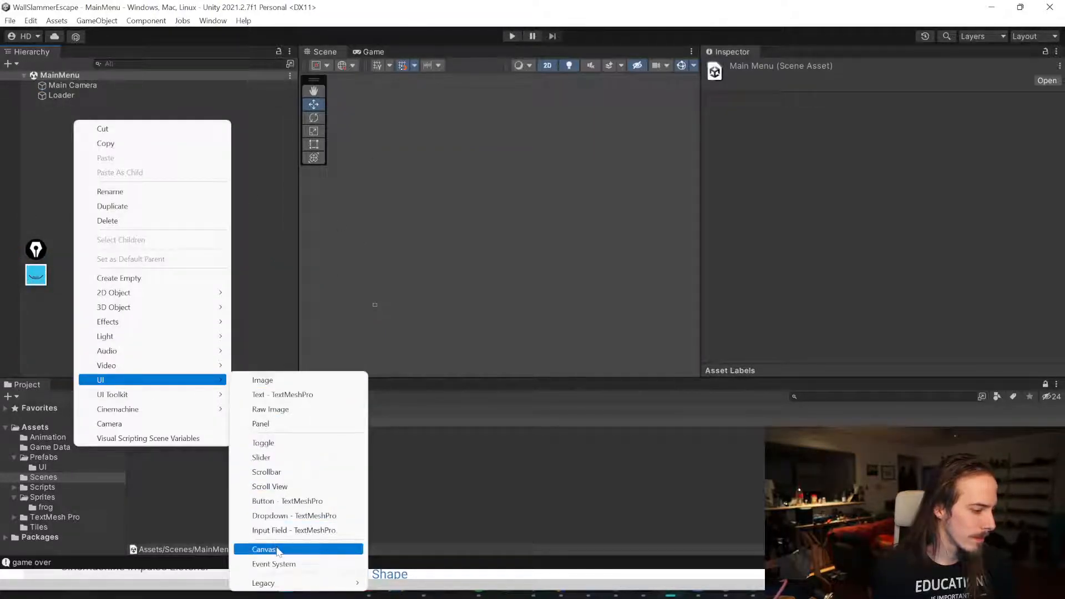
left_click(277, 549)
Step: Add a TextMeshPro text to the Canvas reading "WALL SLAMMER ESCAPE FROG" and "game name (final).psd" on a second line
left_click(82, 105)
right_click(81, 105)
mouse_move(137, 382)
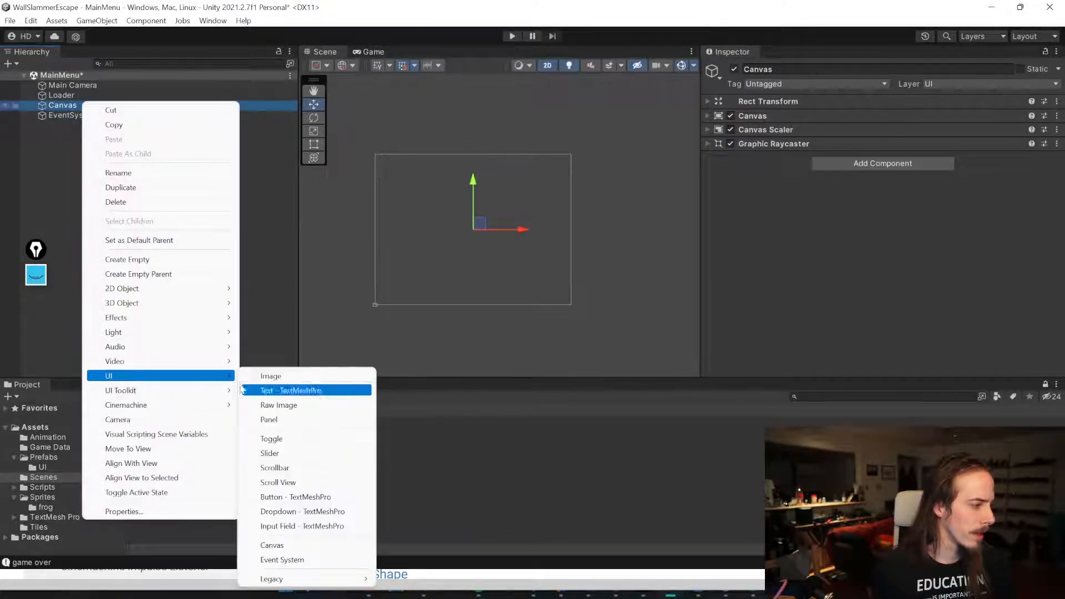
left_click(278, 388)
left_click(737, 202)
type("WALL SLAMMER S")
type("ESCA")
type("f")
key("Return")
key("Right")
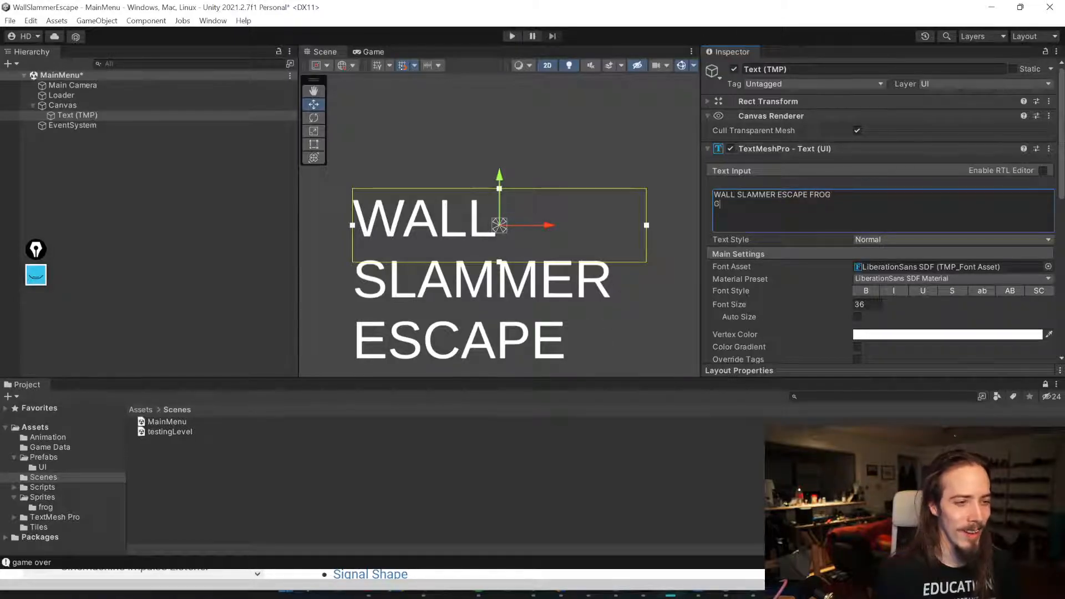
type("ame name")
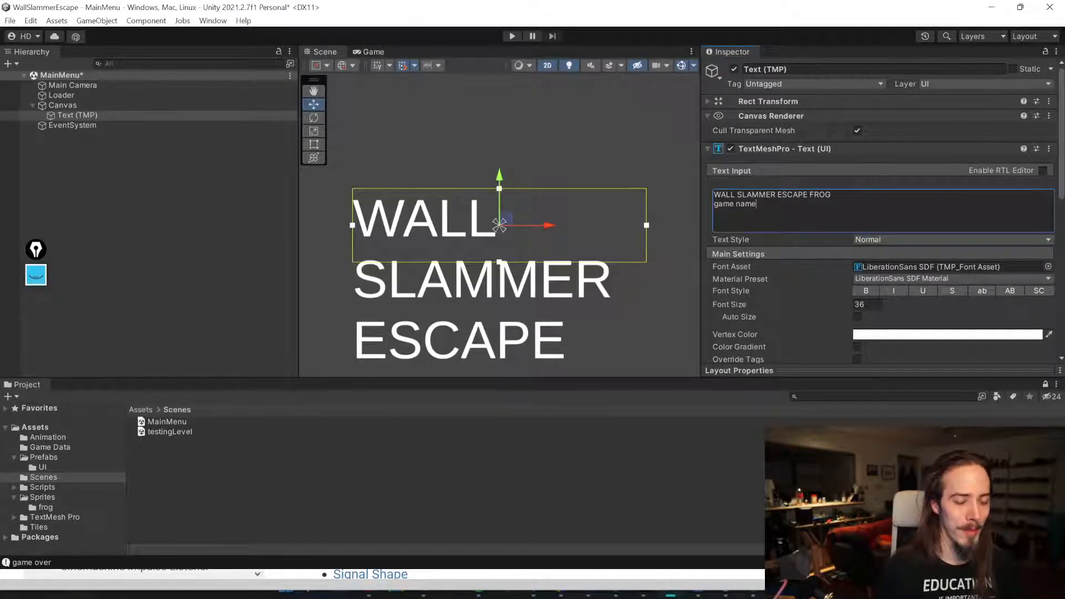
type(" (final).psd")
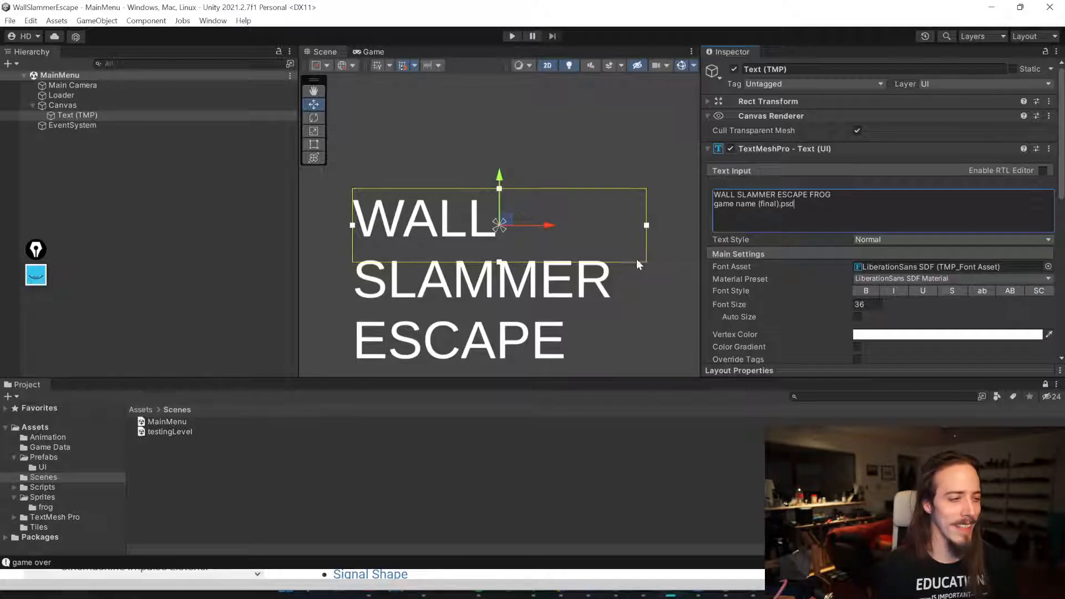
scroll(637, 259, "down", 5)
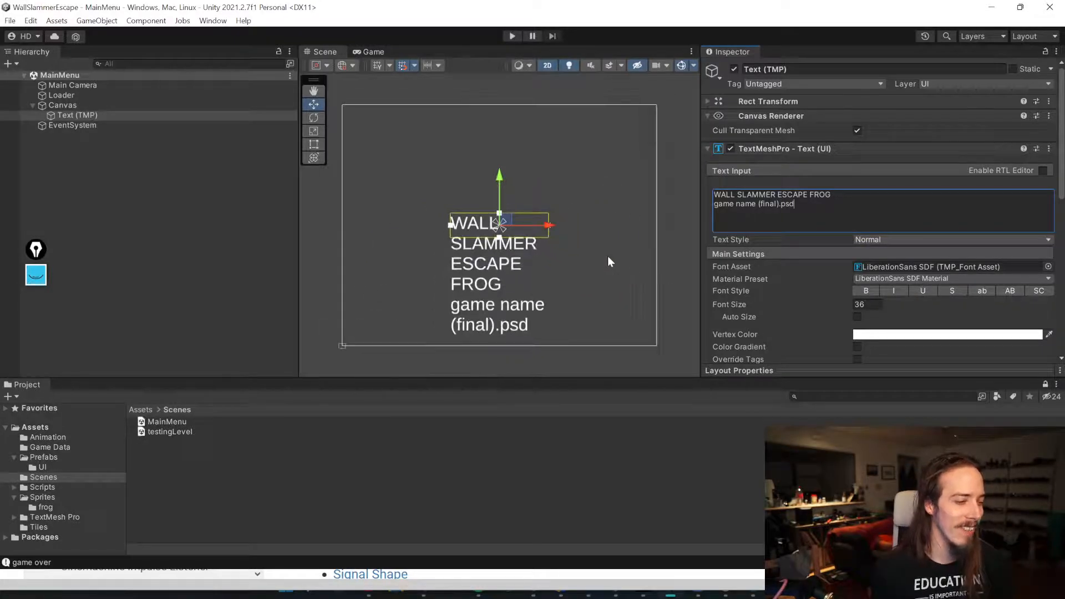
Step: Move the title text up to the top of the canvas
left_click(161, 210)
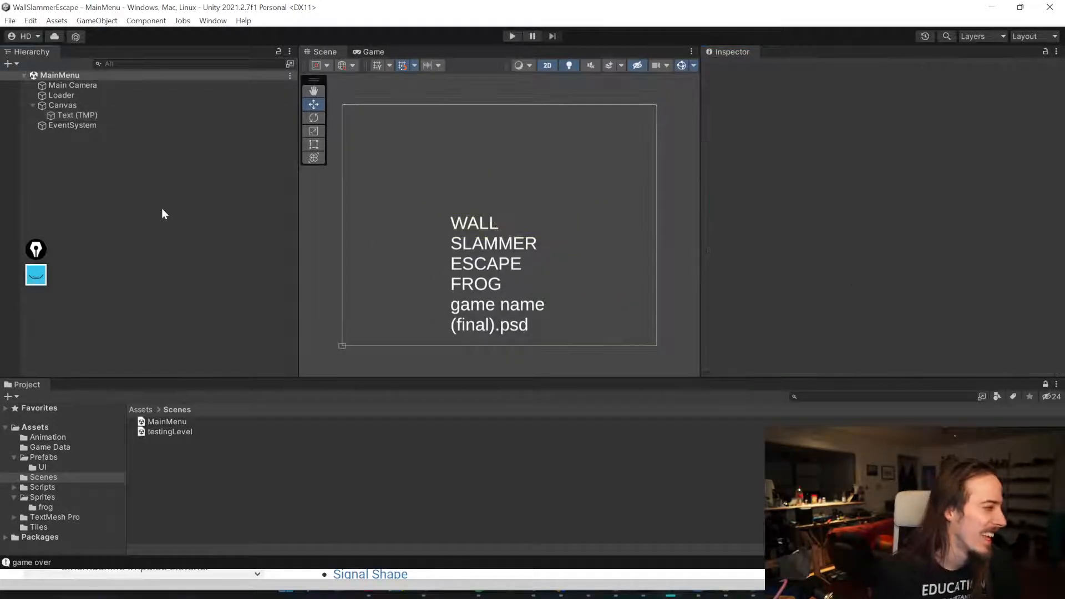
left_click(94, 114)
left_click_drag(501, 216, 502, 111)
left_click(204, 195)
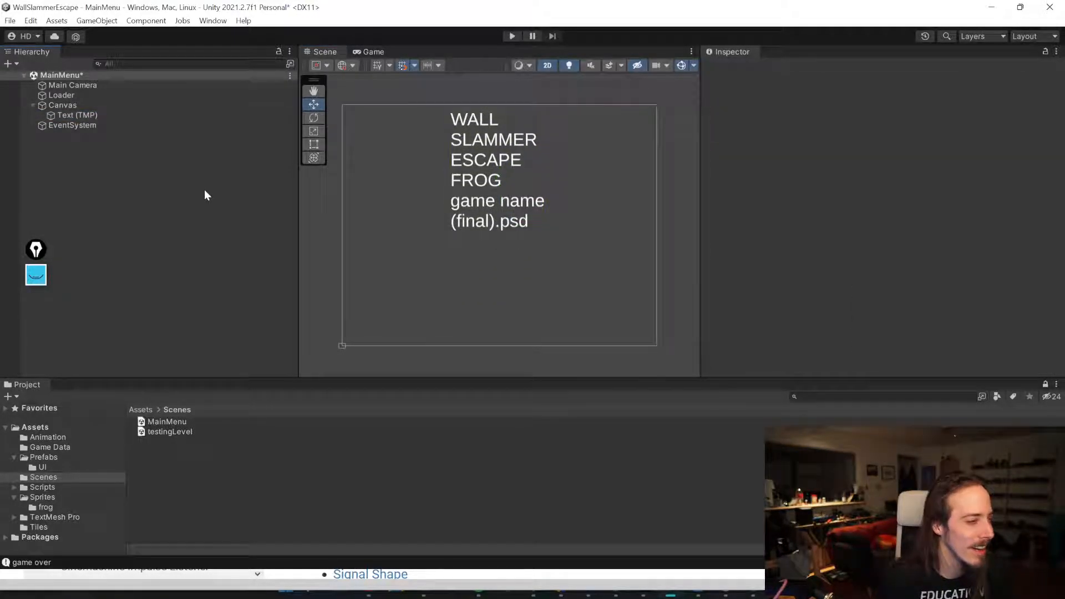
Step: Add a TextMeshPro button to the Canvas, place it below the title and enlarge it
right_click(87, 104)
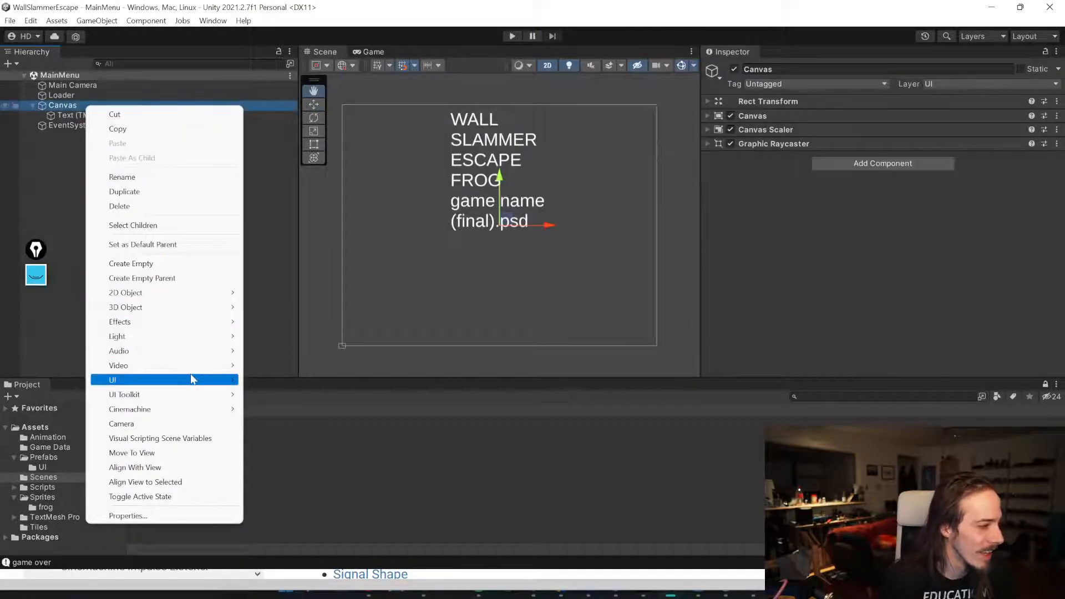
mouse_move(194, 379)
left_click(334, 502)
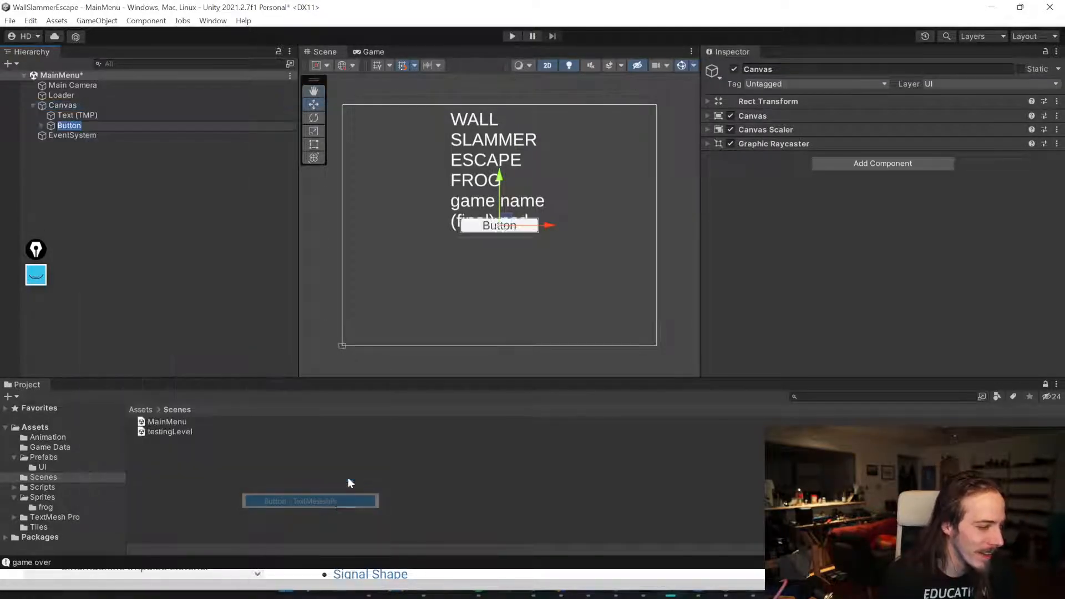
key("w")
left_click_drag(521, 203, 672, 286)
key("e")
key("r")
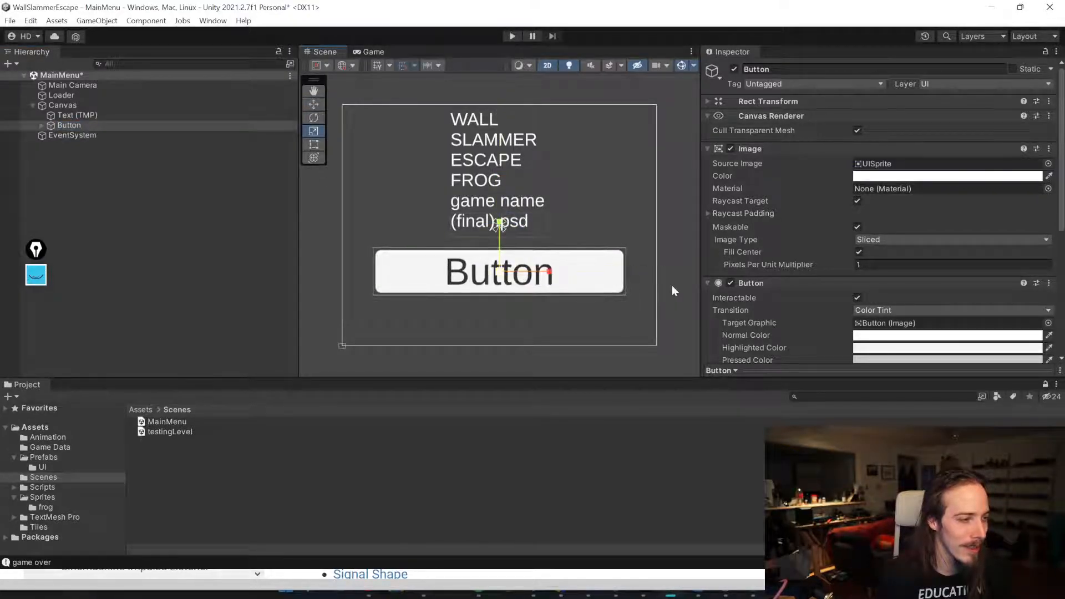
key("t")
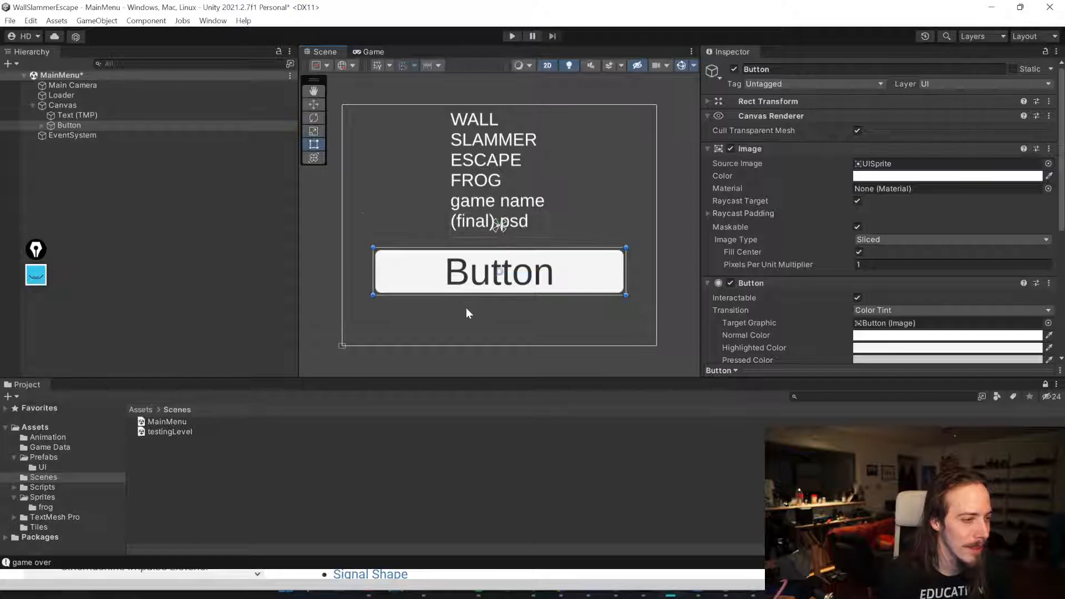
left_click_drag(506, 295, 505, 332)
Step: Change the button's label text to GET GOOD and save the scene
left_click(37, 124)
left_click(41, 125)
left_click(83, 135)
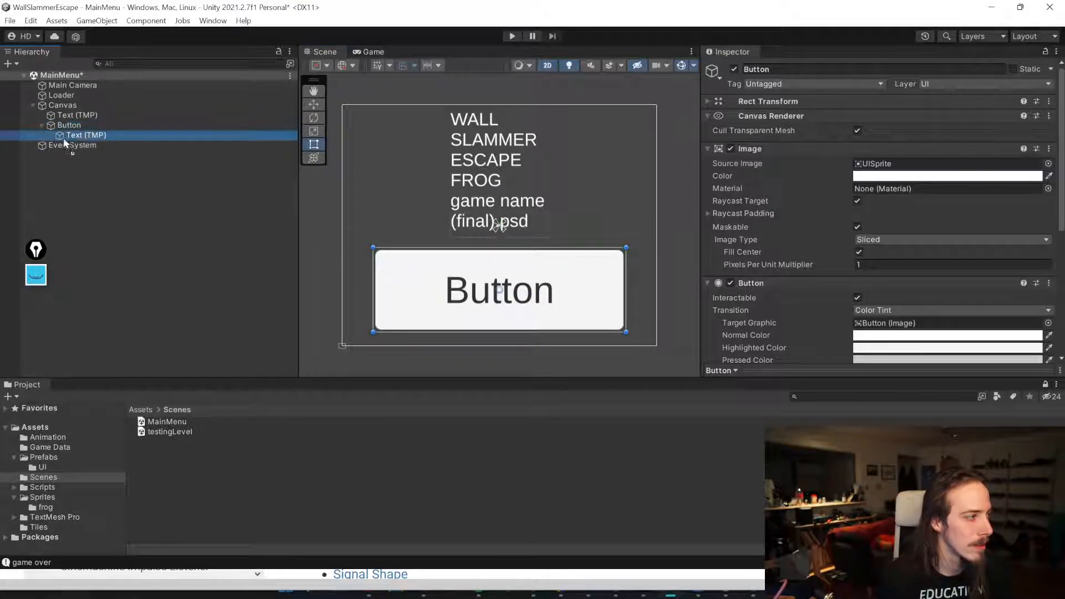
left_click(788, 203)
type("GET GOOD")
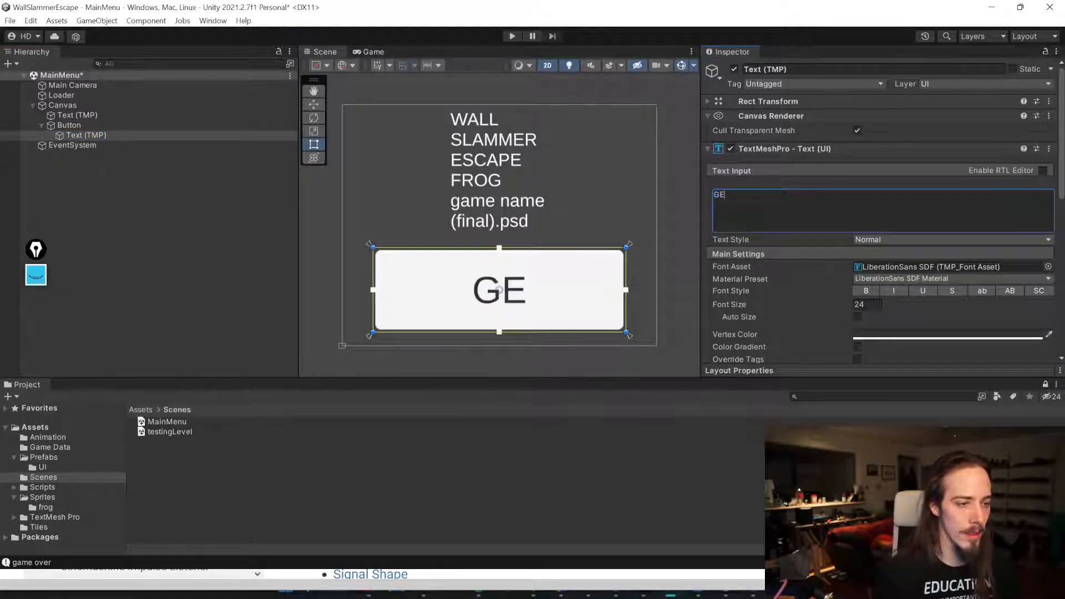
key("ctrl+s")
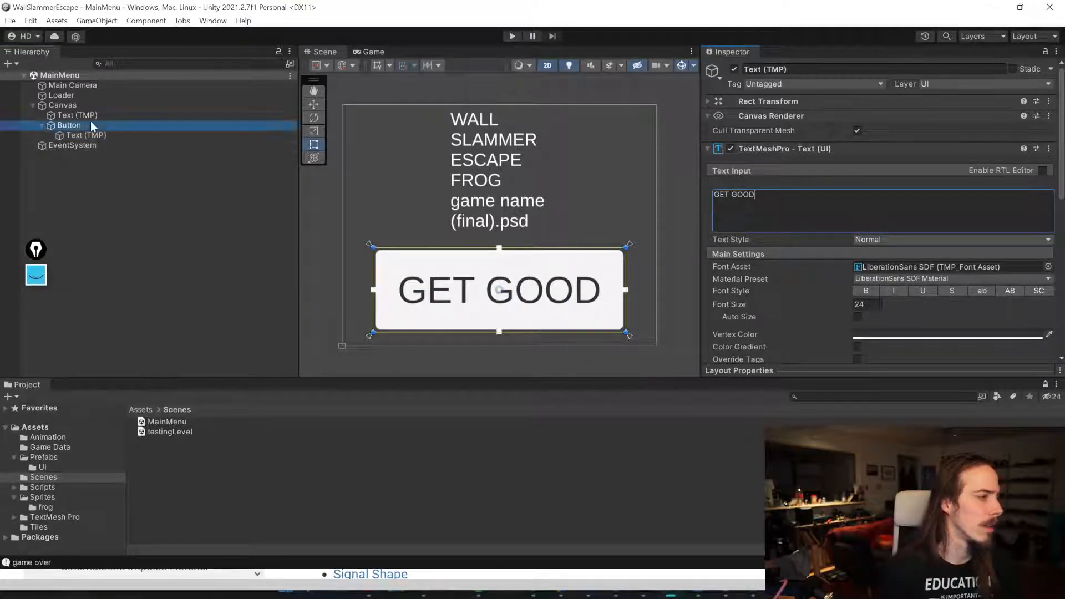
Step: Add an On Click entry to the button using the Level List asset and LevelList.StartNewGame, then save
left_click(91, 124)
scroll(888, 249, "down", 8)
left_click(1019, 282)
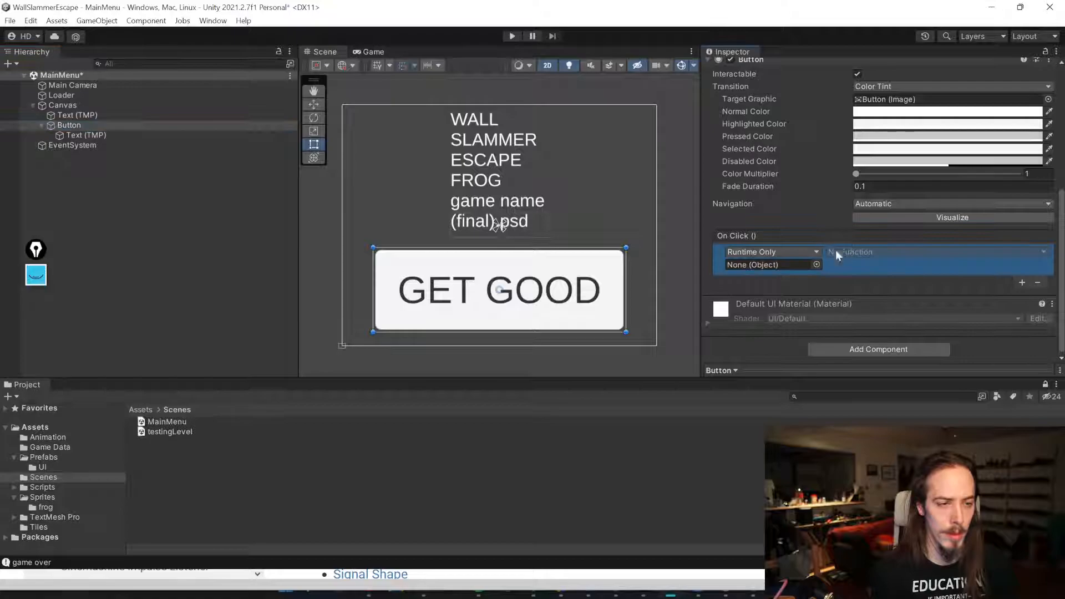
left_click(840, 264)
scroll(783, 232, "down", 5)
scroll(783, 232, "up", 5)
scroll(574, 239, "down", 15)
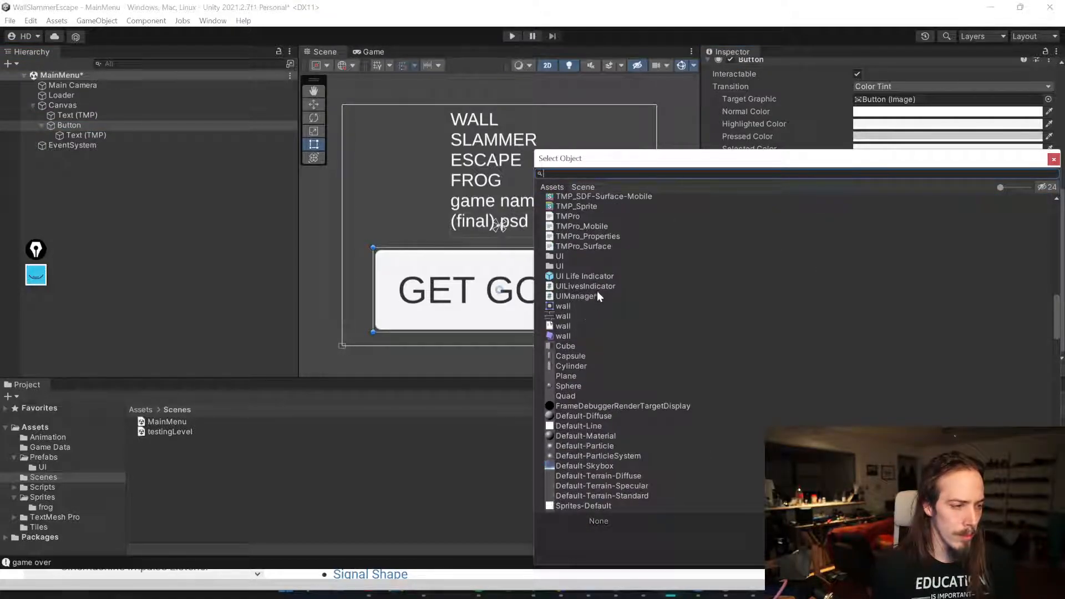
type("level")
double_click(643, 219)
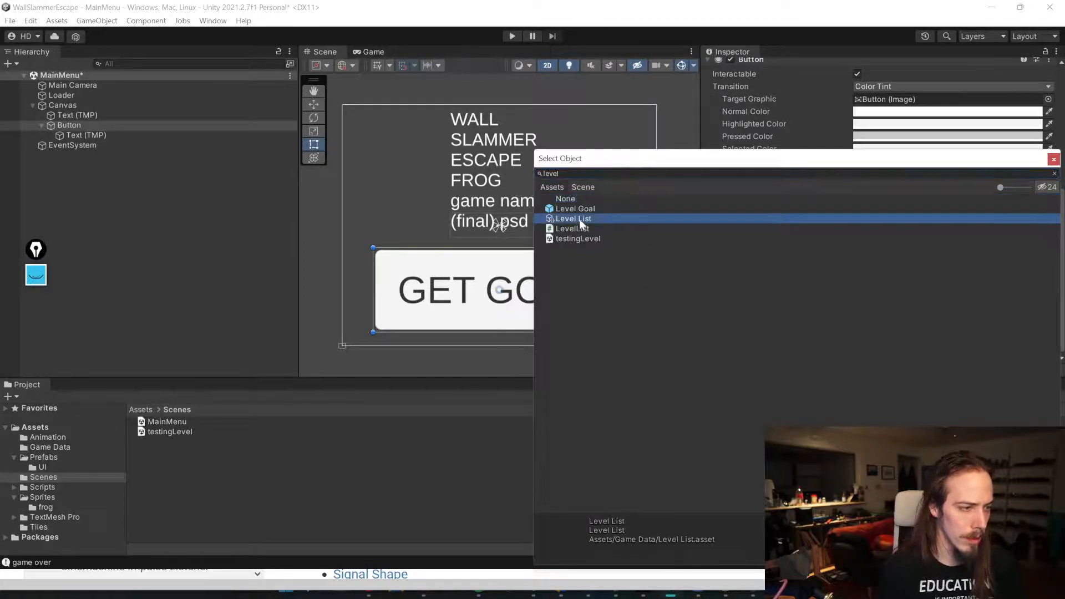
left_click(898, 253)
mouse_move(876, 287)
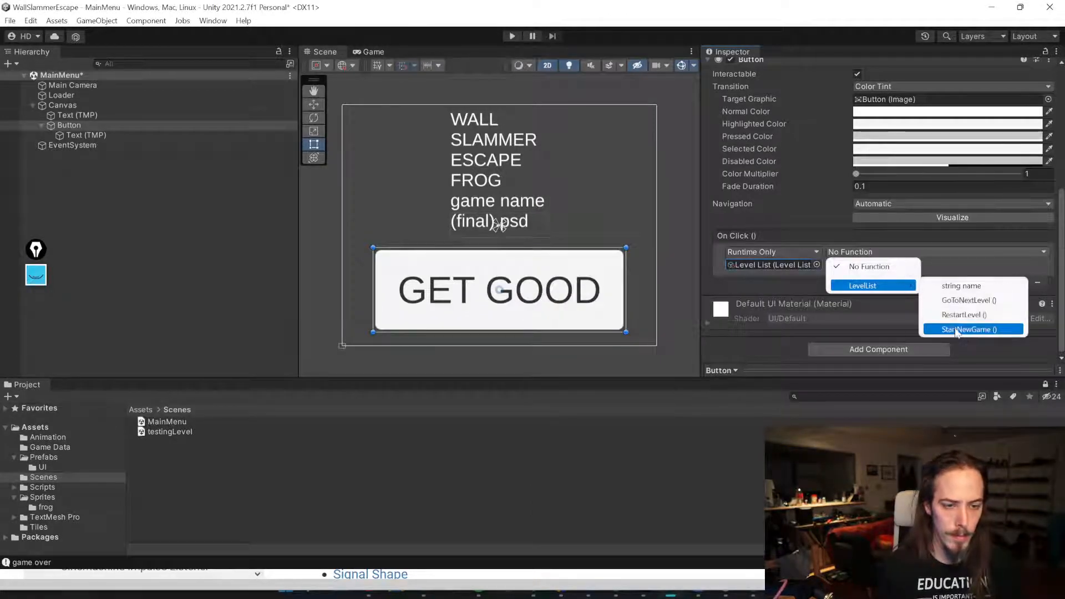
left_click(954, 331)
key("ctrl+s")
Step: Enter Play mode from the main menu, start with GET GOOD, reach the goal and press Next Level
left_click(184, 94)
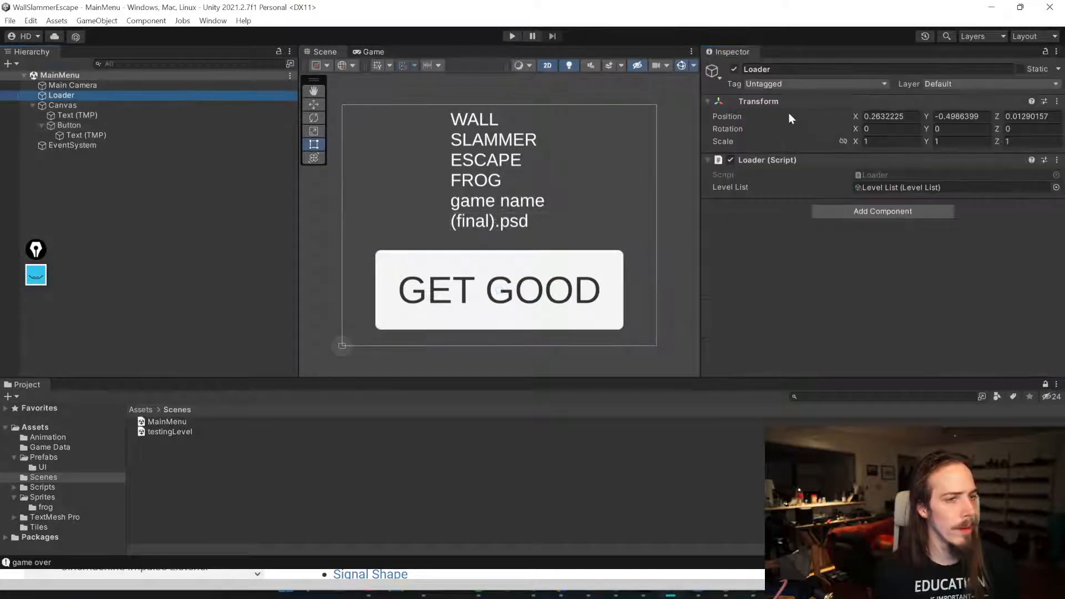
left_click(741, 159)
left_click(510, 35)
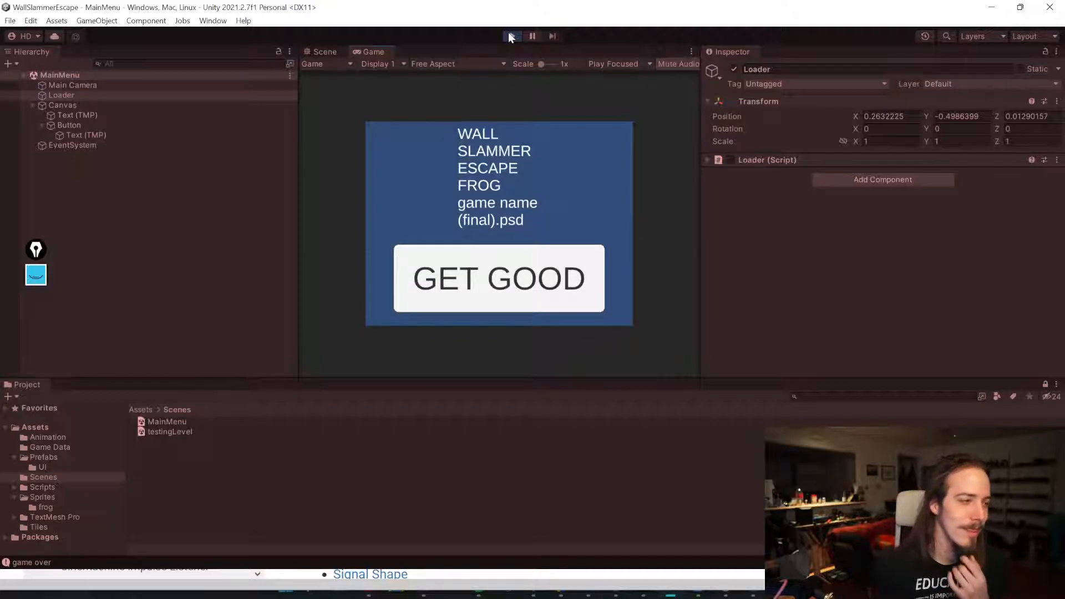
left_click(560, 281)
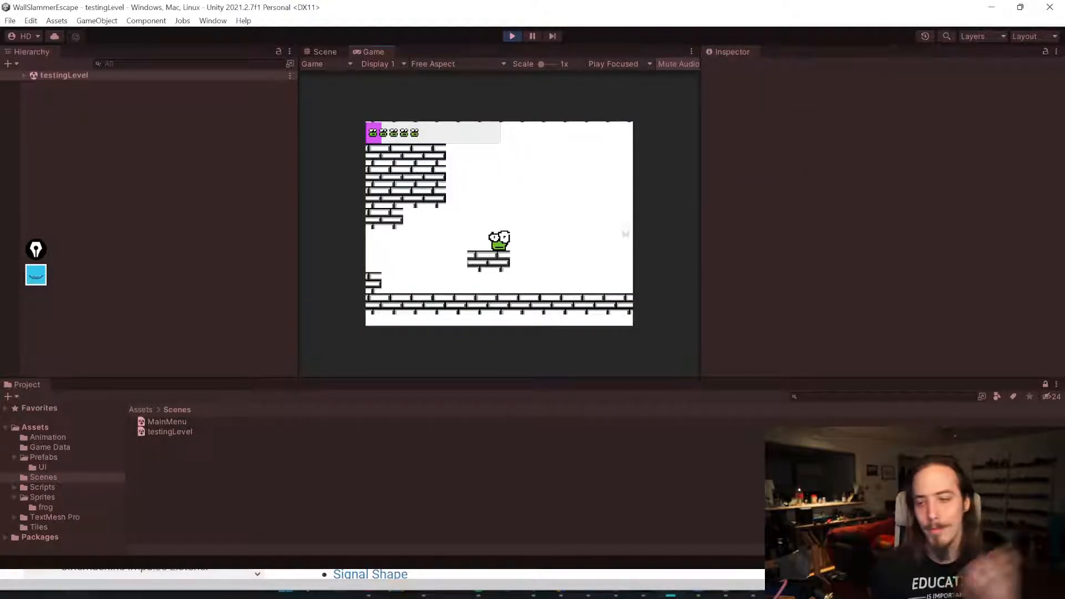
key("w")
key("a")
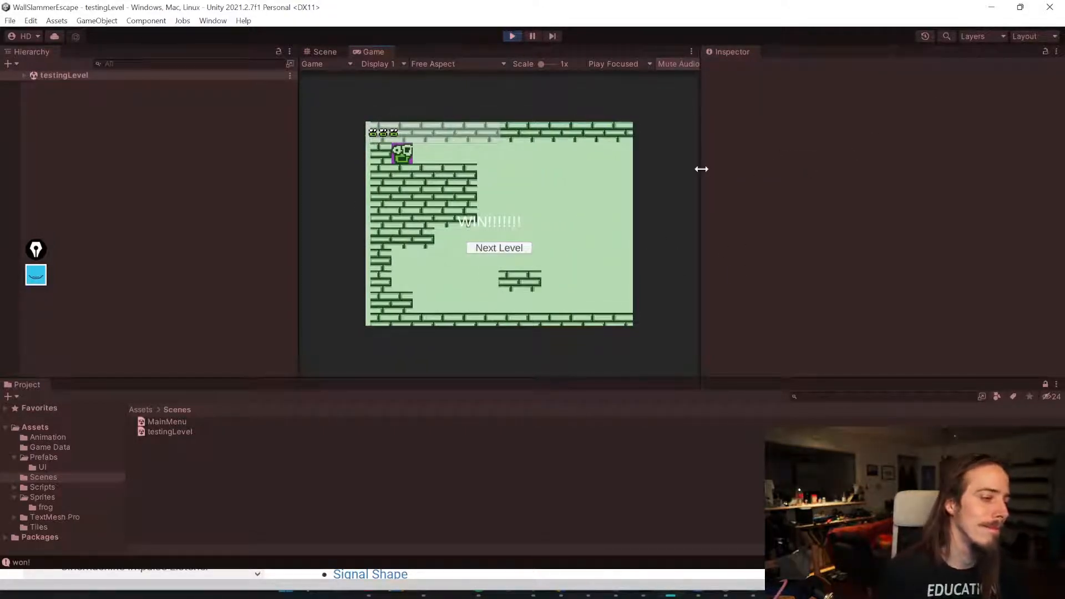
left_click(499, 249)
left_click(506, 35)
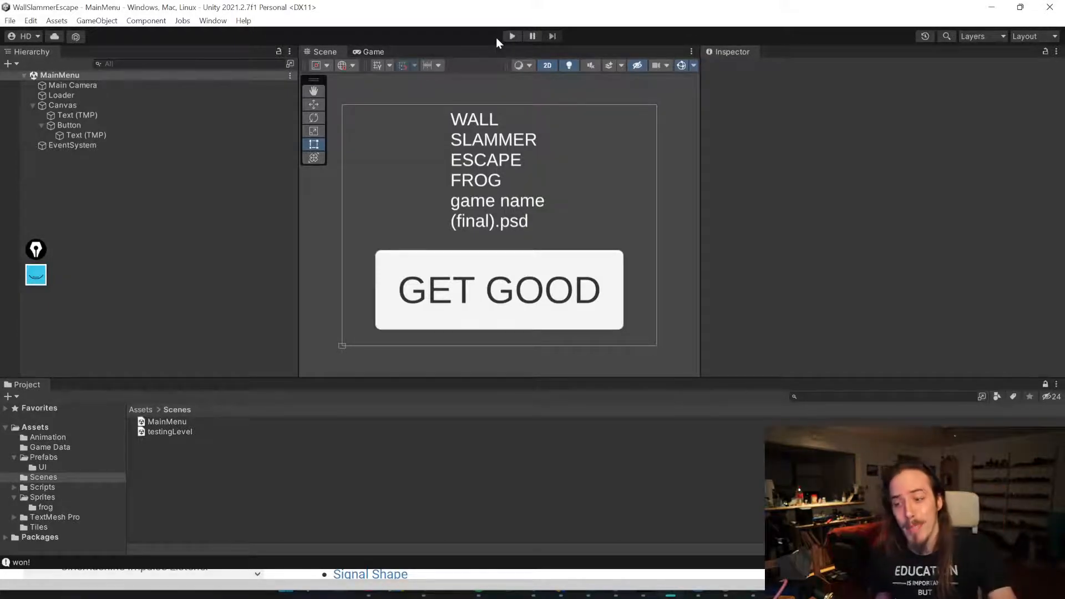
Step: Set the Main Camera's background color to white
left_click(512, 36)
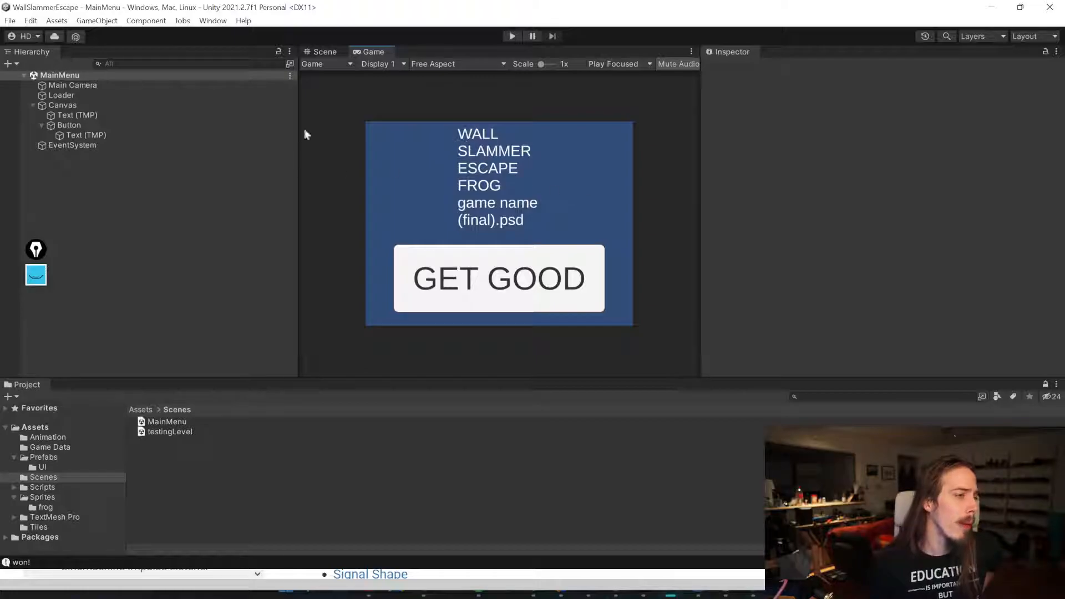
left_click(152, 85)
left_click(942, 187)
left_click_drag(976, 281, 922, 244)
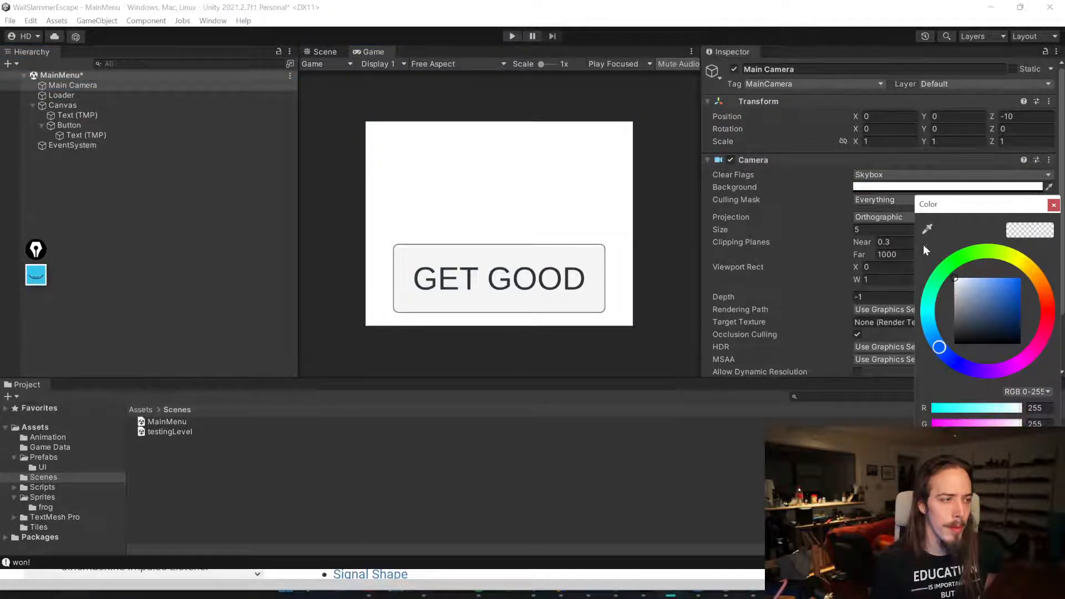
left_click(1053, 206)
Step: Set the title text's vertex color to black
left_click(150, 114)
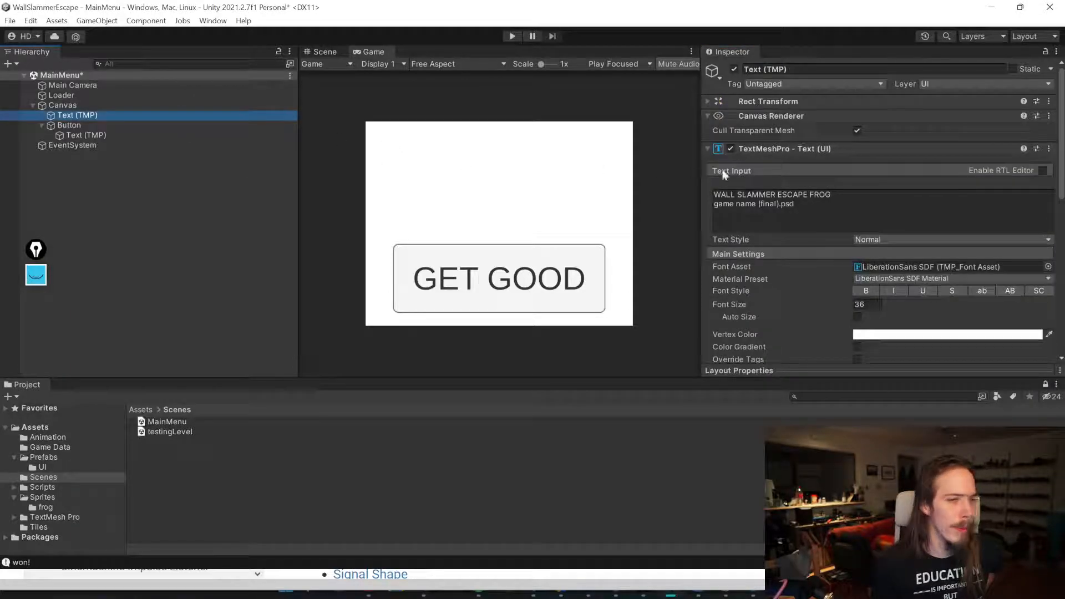
left_click(930, 337)
left_click_drag(959, 388, 936, 426)
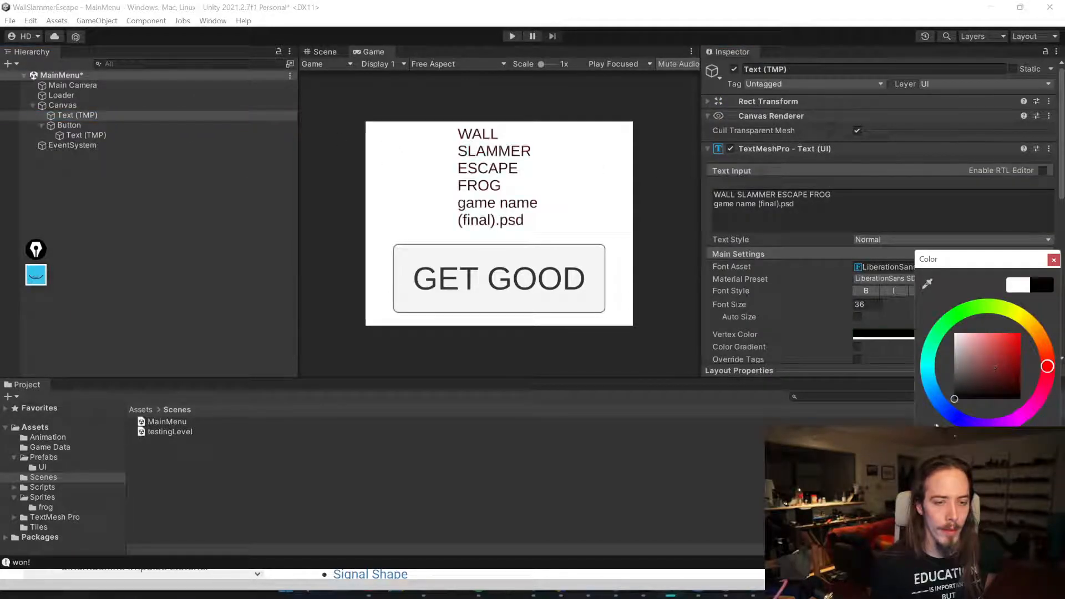
left_click(1053, 260)
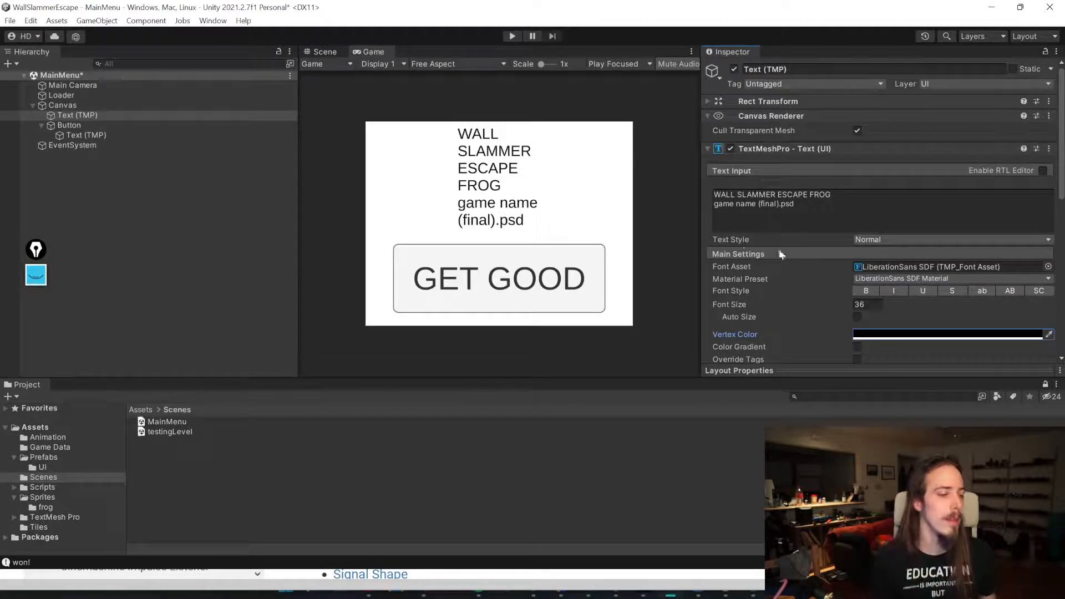
left_click(109, 241)
Step: Set the GET GOOD button's image color to light green (R 159, G 243, B 156) and save the scene
left_click(86, 135)
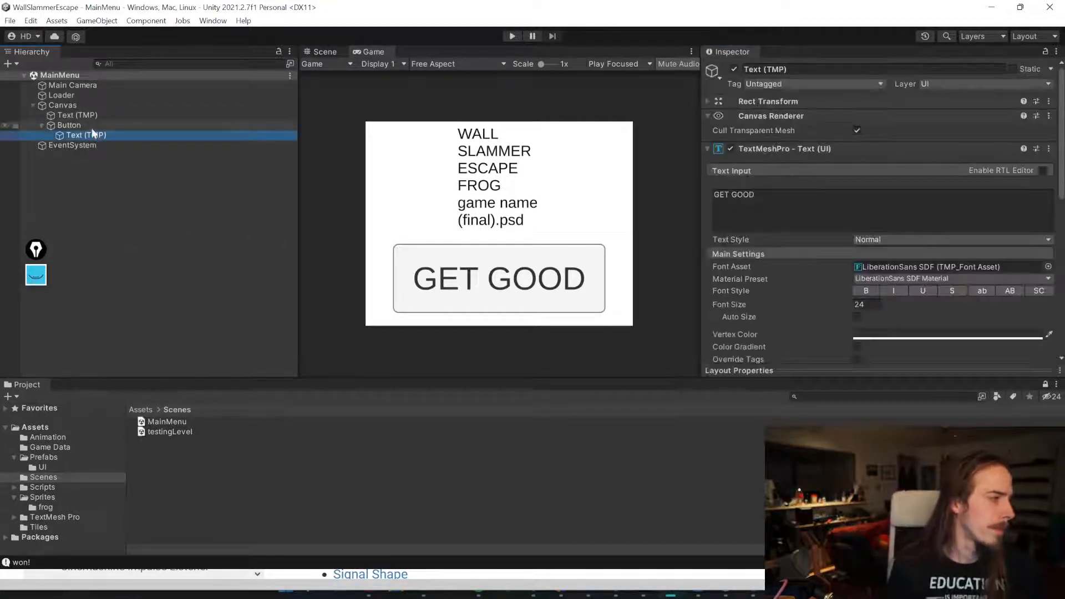
left_click(69, 124)
left_click(915, 176)
left_click(923, 221)
mouse_move(979, 247)
left_mouse_down()
mouse_move(1013, 222)
mouse_move(962, 268)
mouse_move(981, 246)
mouse_move(977, 286)
mouse_move(979, 246)
left_mouse_up()
left_click(1019, 167)
left_click(1012, 175)
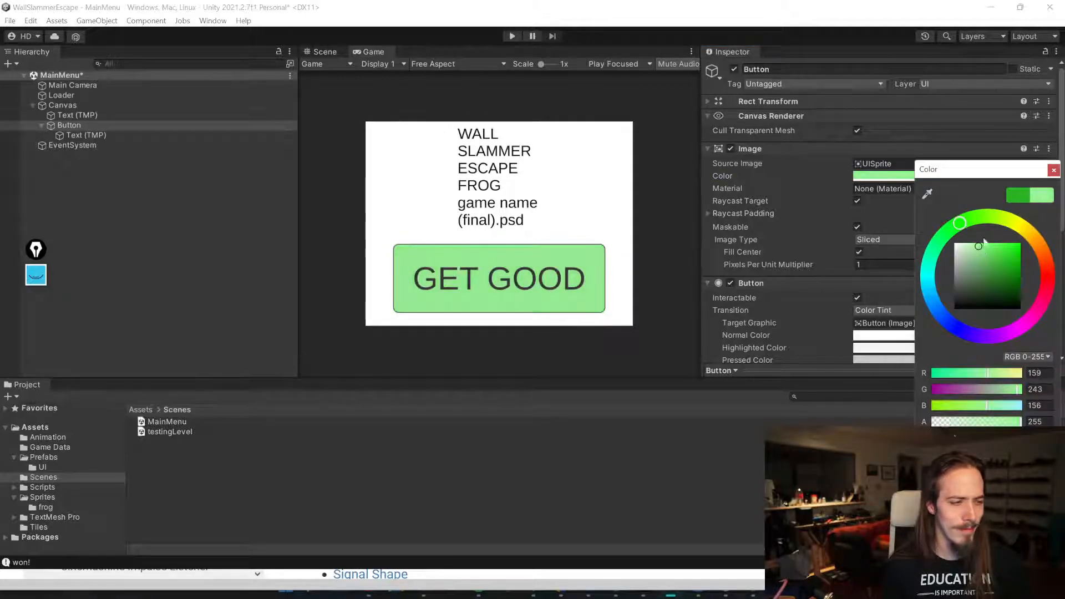
left_click(1053, 170)
key("ctrl+s")
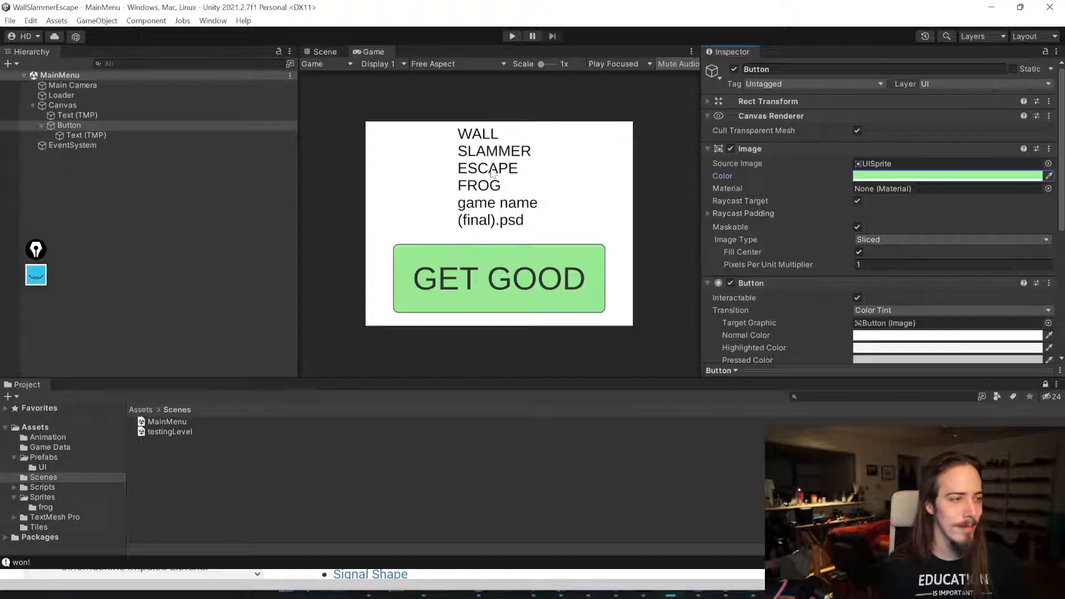
Step: Play-test from the main menu: start with GET GOOD, press Next Level, retry after losing, then stop and return to the Scene view
left_click(88, 133)
left_click(139, 301)
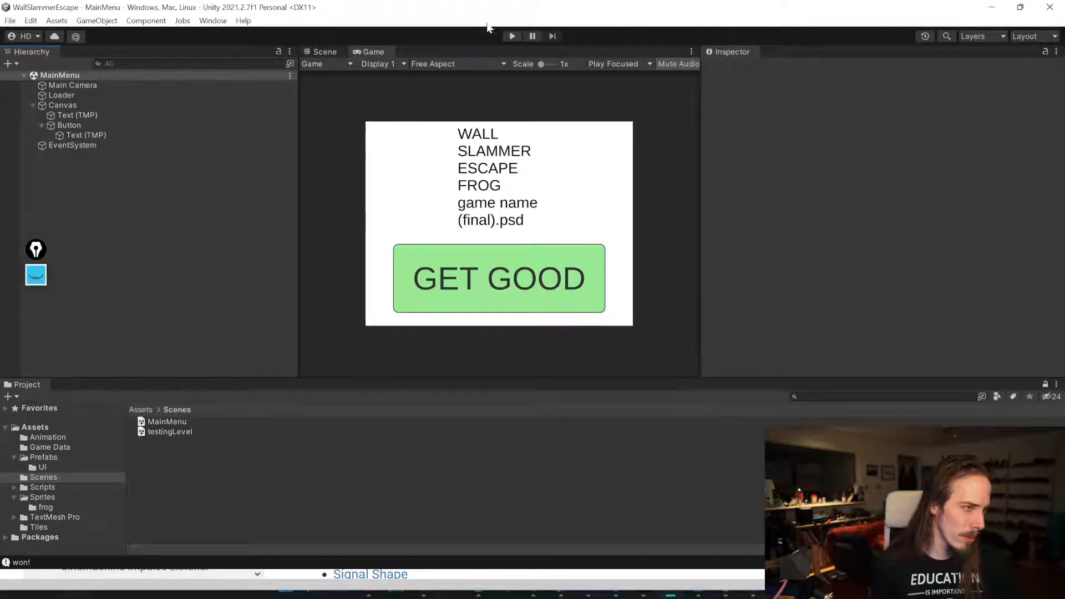
left_click(512, 36)
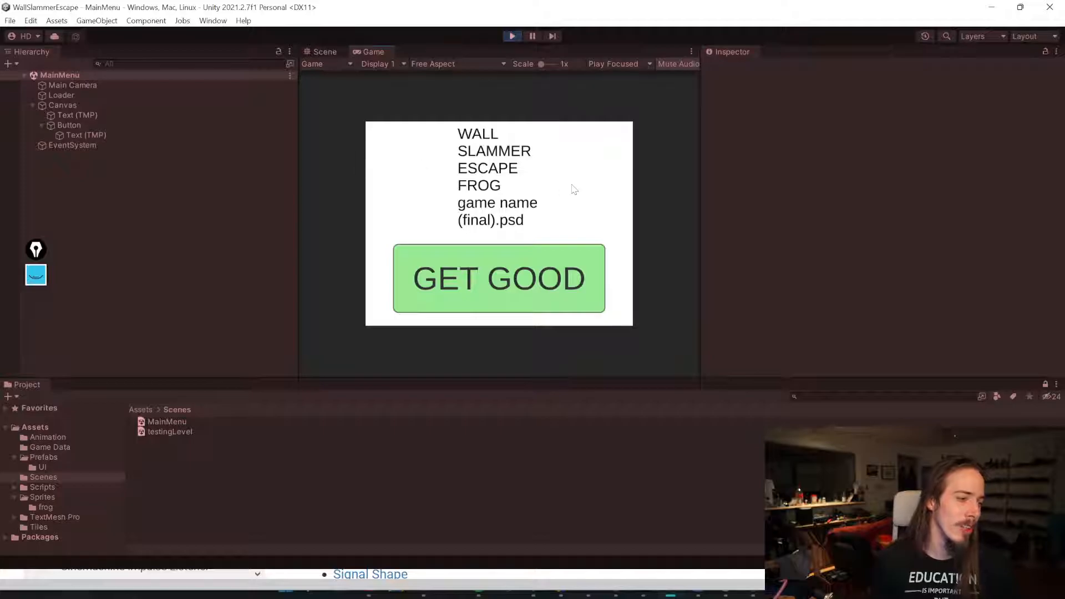
left_click(487, 273)
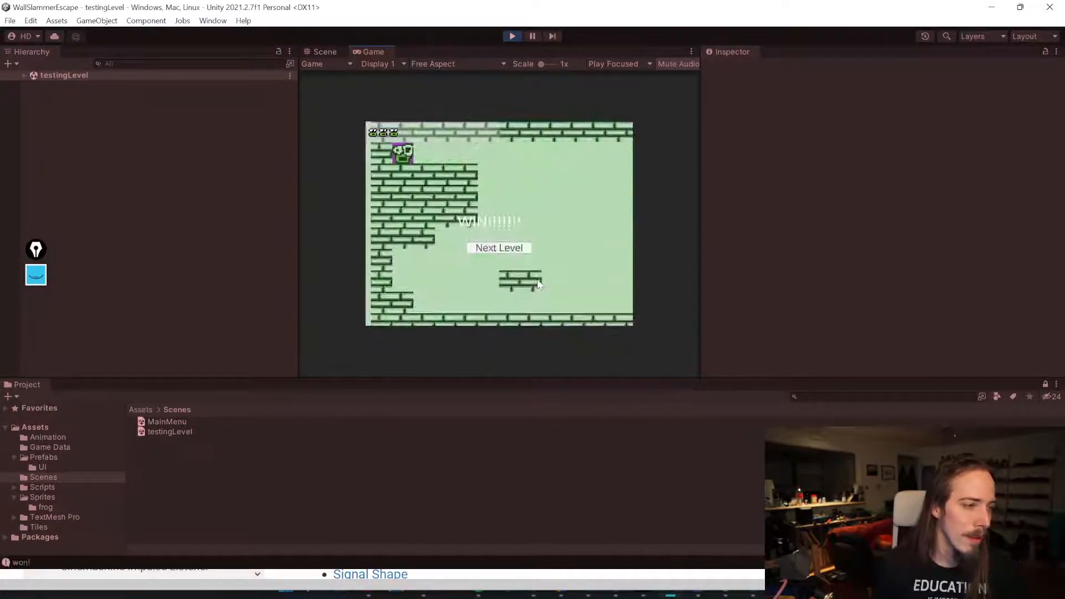
left_click(496, 249)
left_click(506, 247)
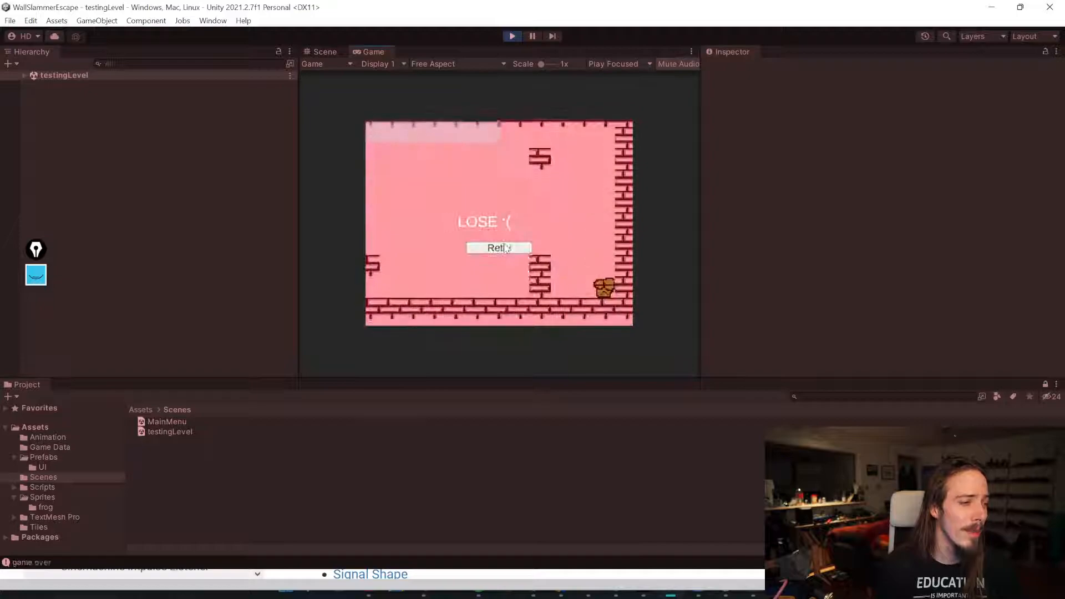
left_click(495, 248)
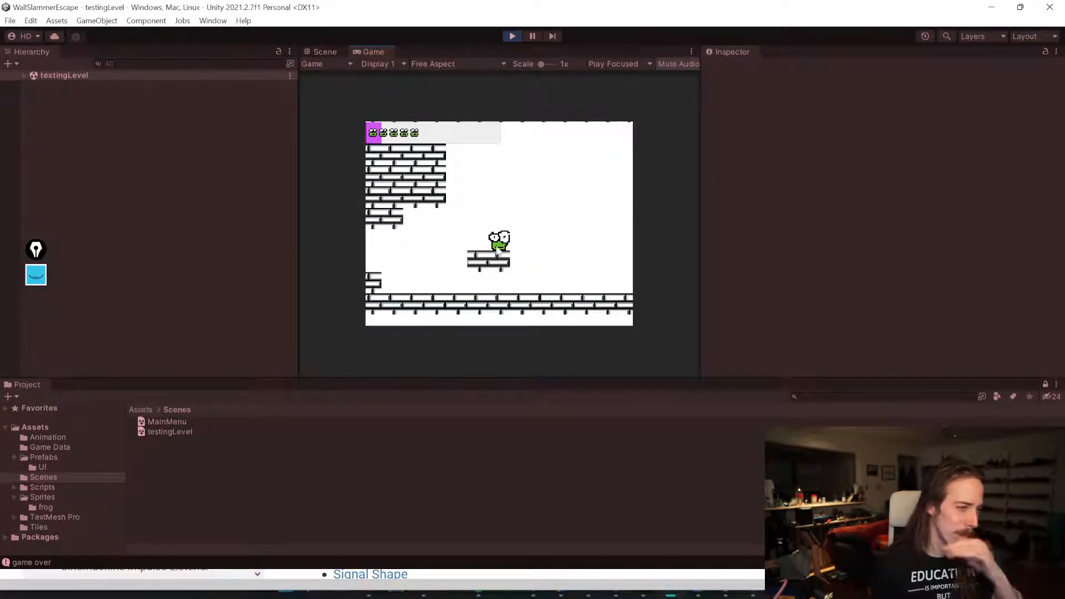
left_click(513, 36)
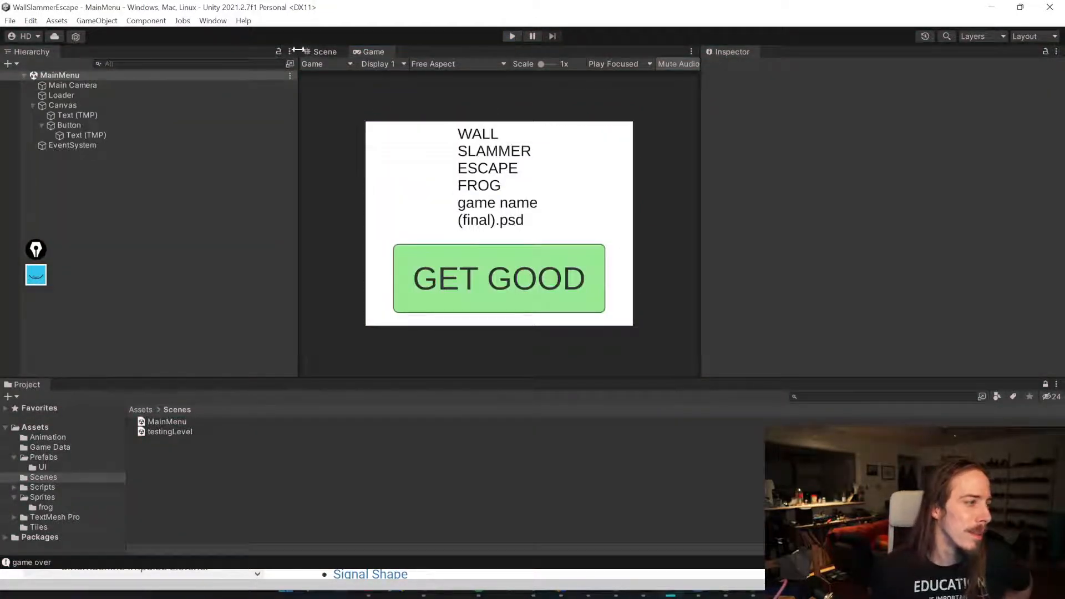
left_click(332, 51)
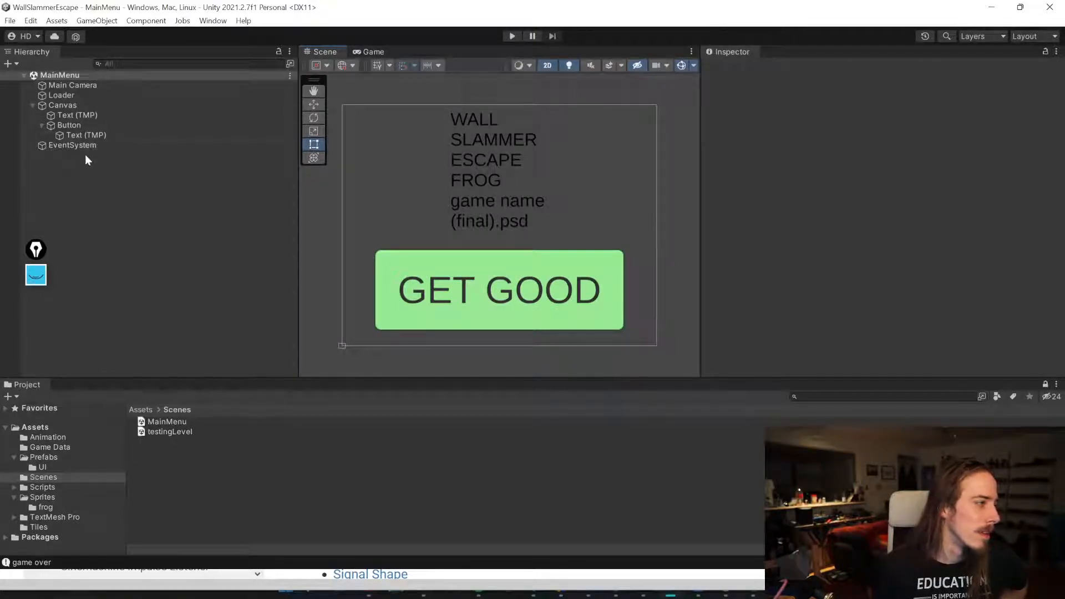